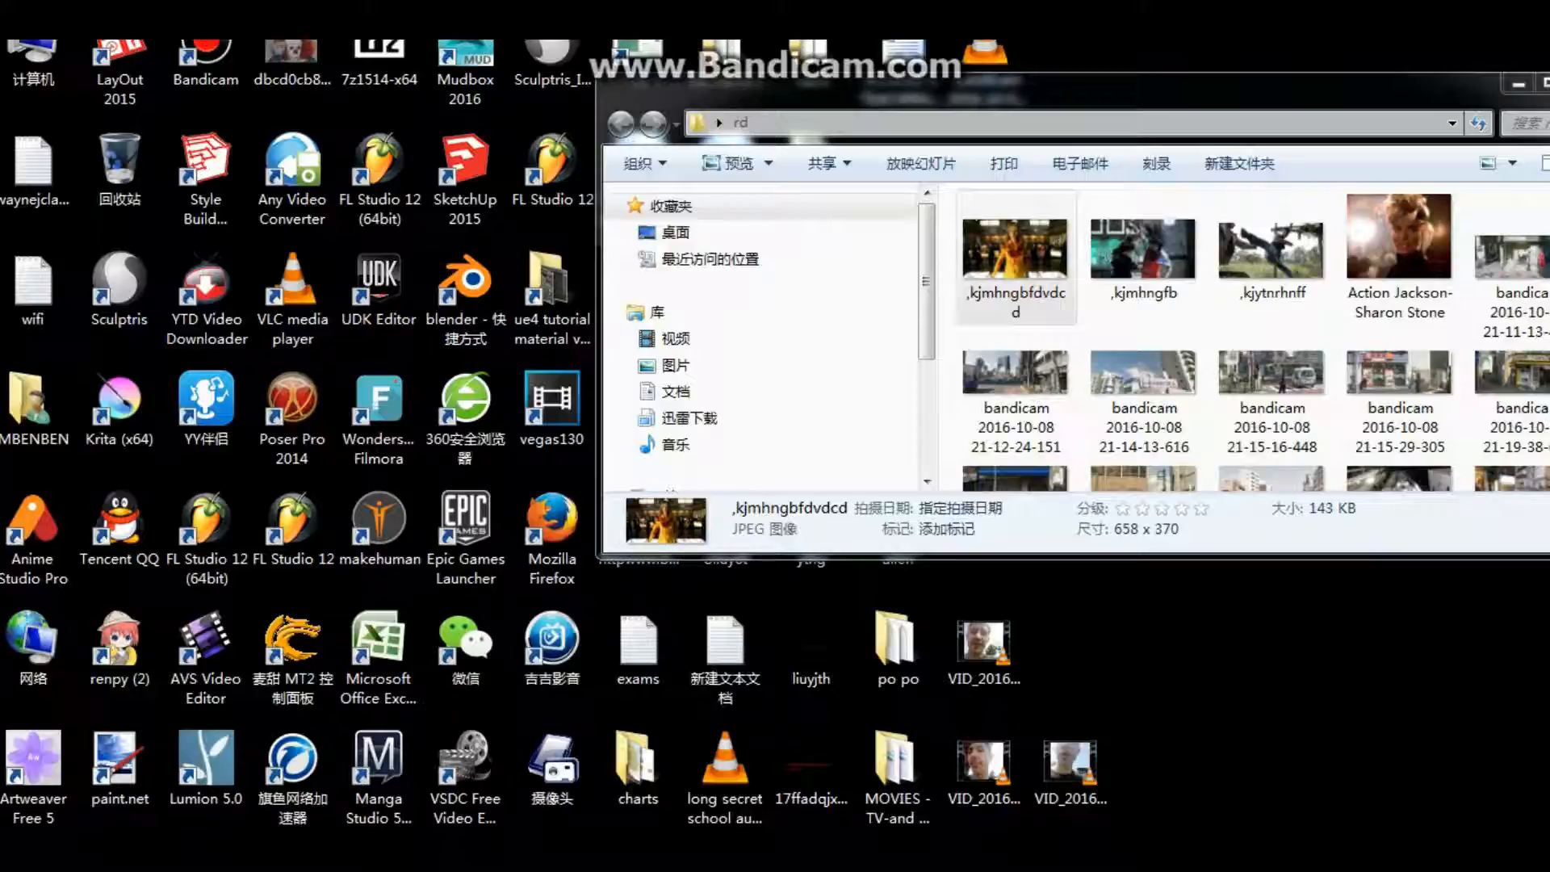
Step: Maximize the rd folder window and open its first picture, ,kjmhngbfdvdcd, in the photo viewer
drag(1050, 90, 953, 119)
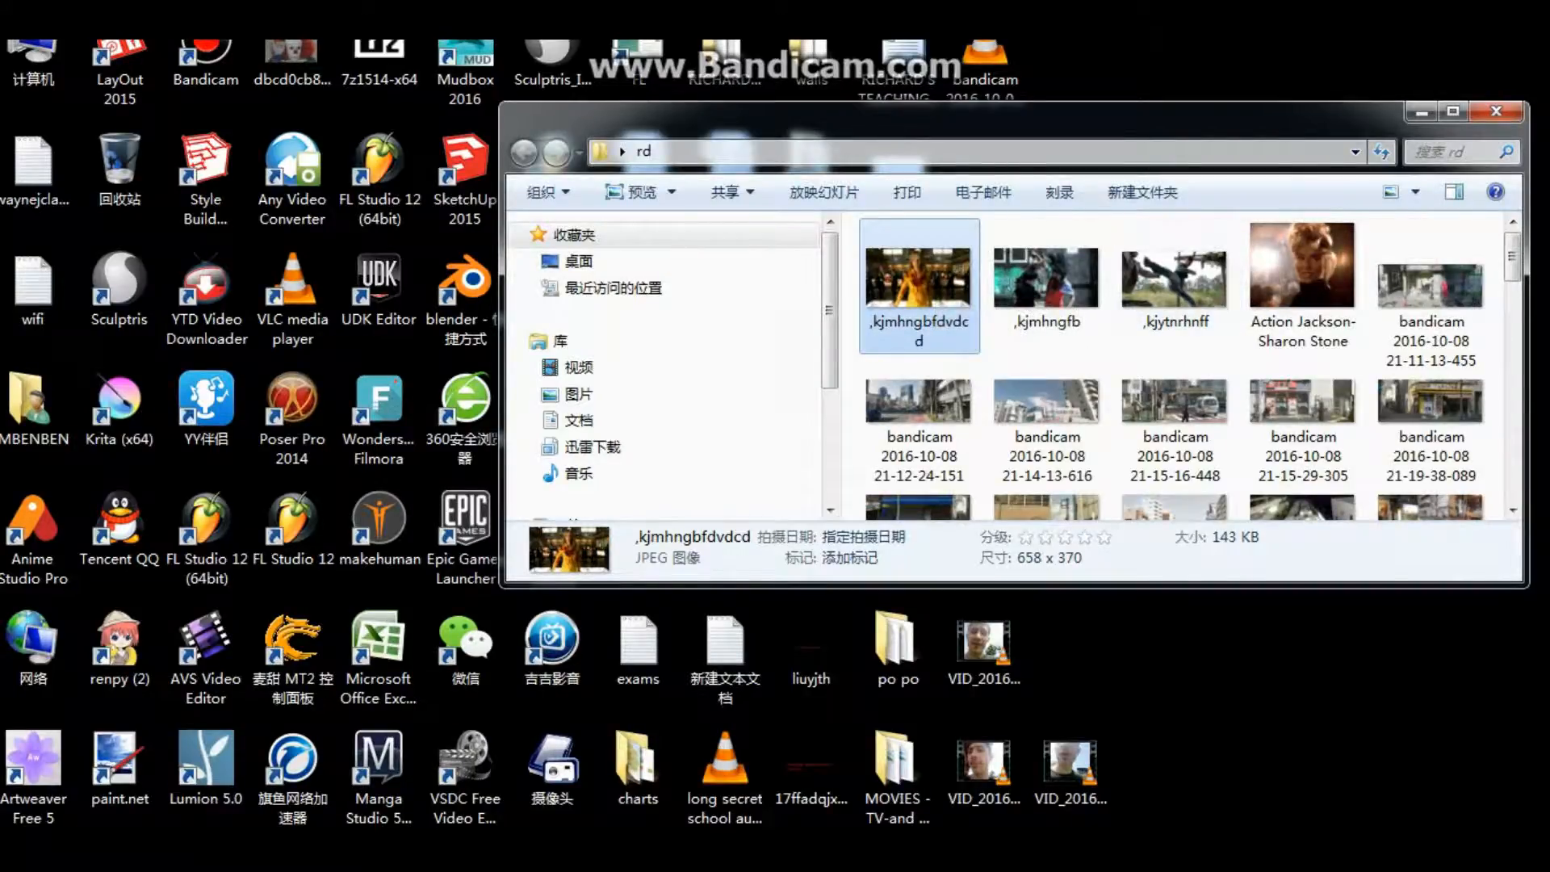
double_click(1066, 120)
click(1000, 260)
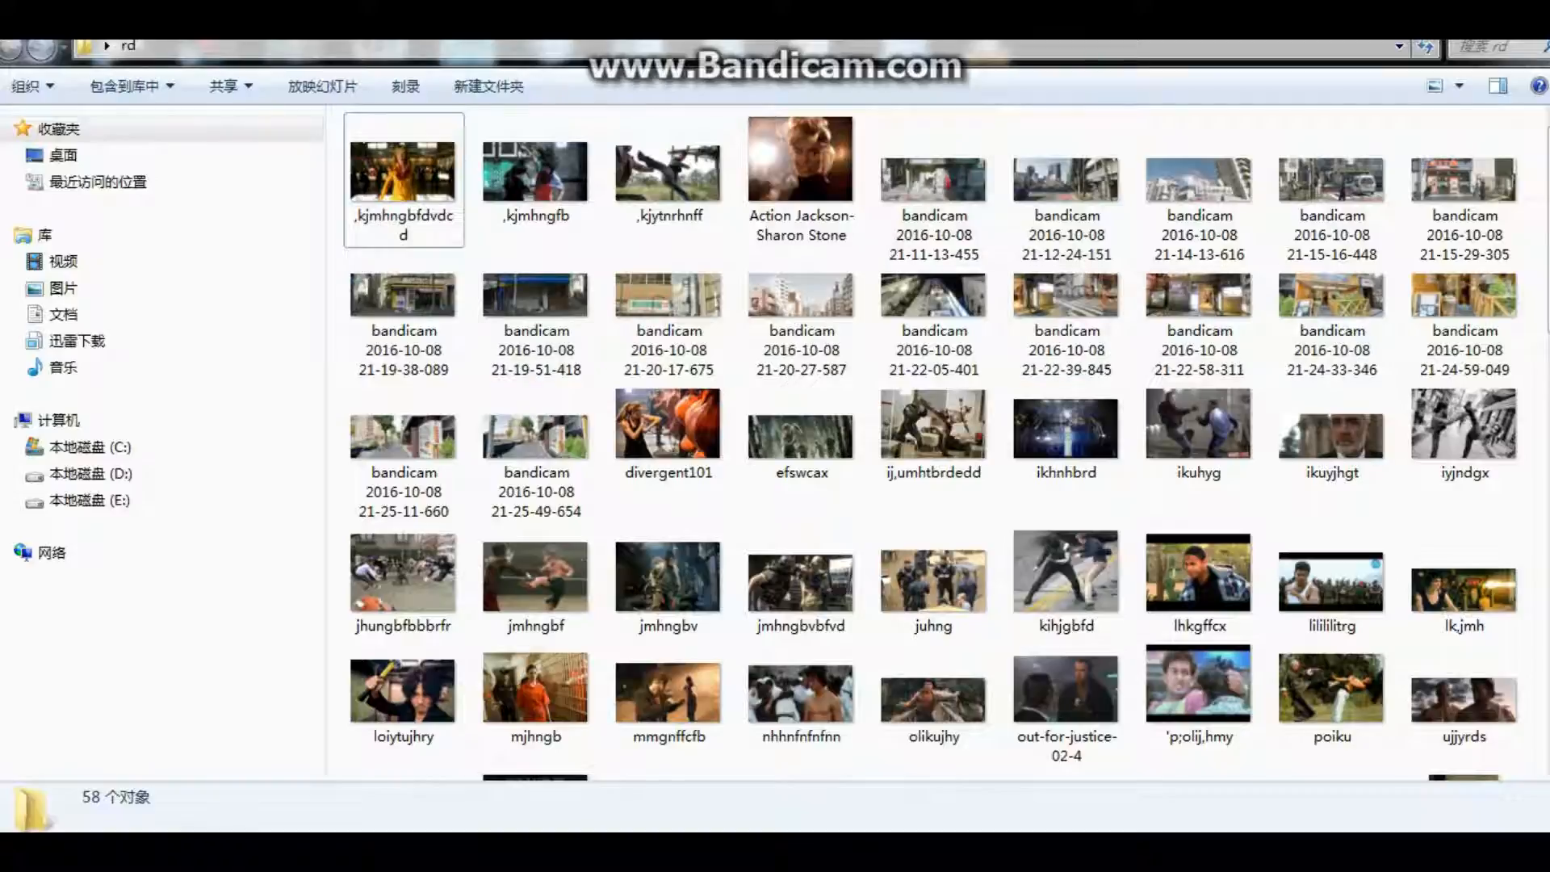
double_click(403, 181)
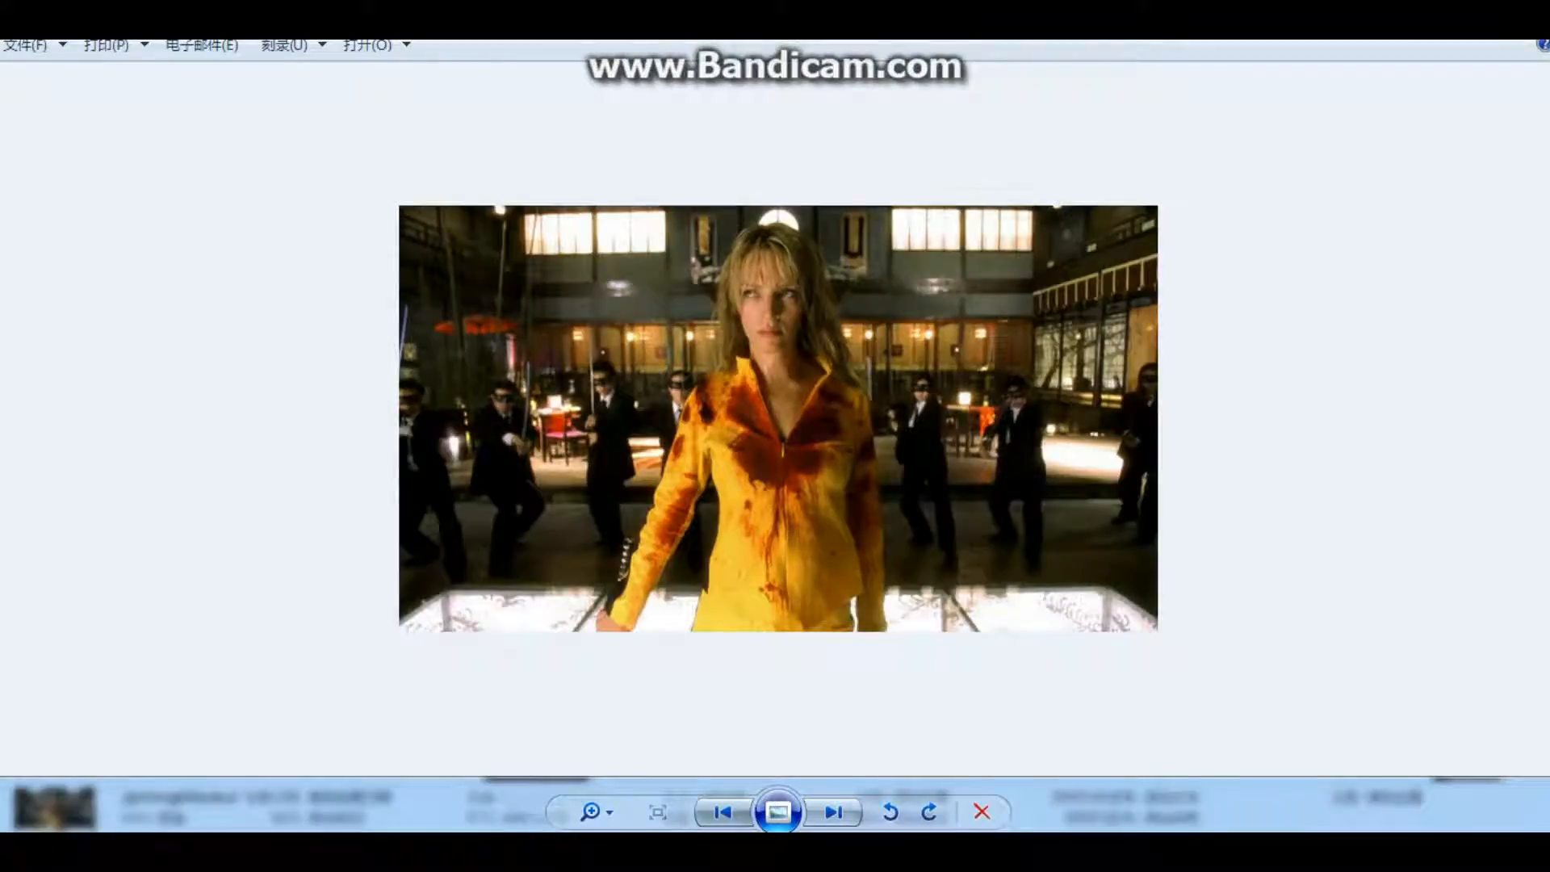
Step: Page through the folder's film stills and street photos in the viewer to examine the reference pictures
key(Right)
key(Right)
key(Right)
key(Right)
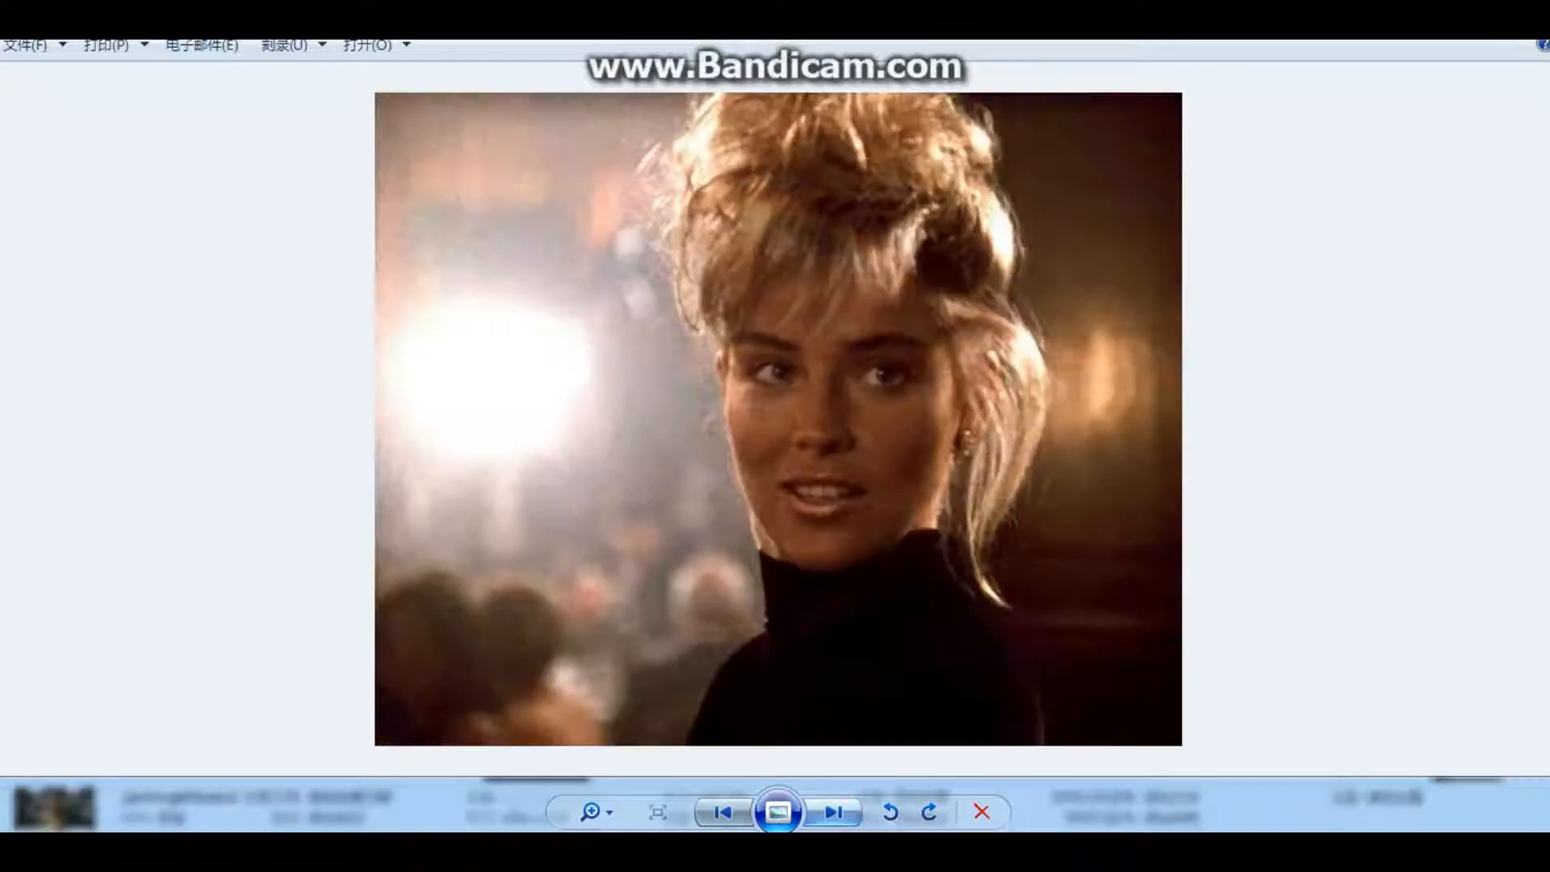
key(Right)
key(Right)
key(Right)
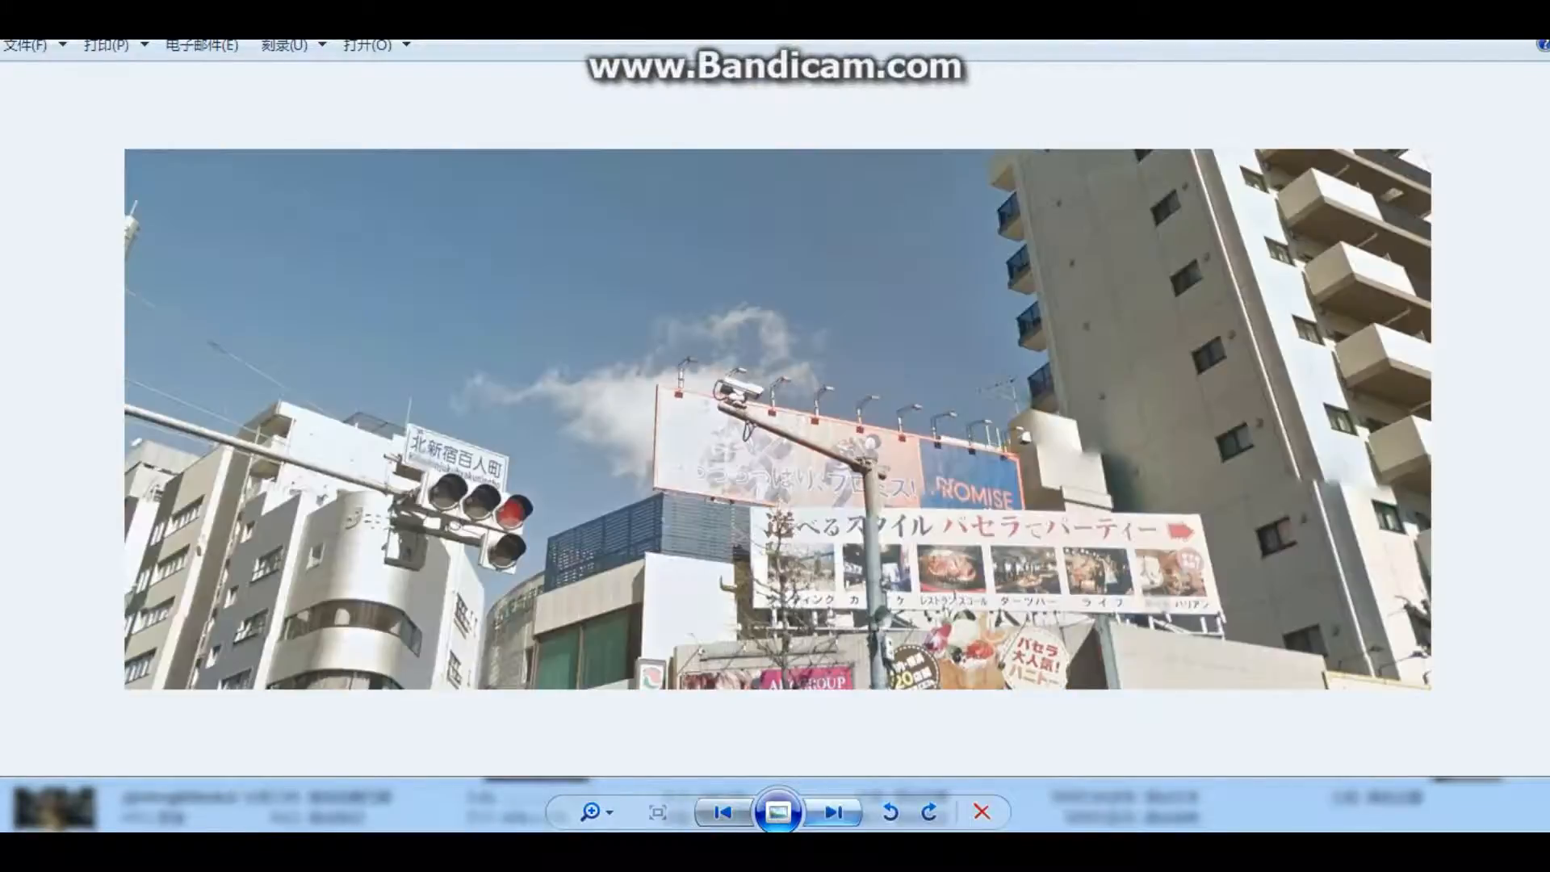
key(Right)
key(Right)
key(Right)
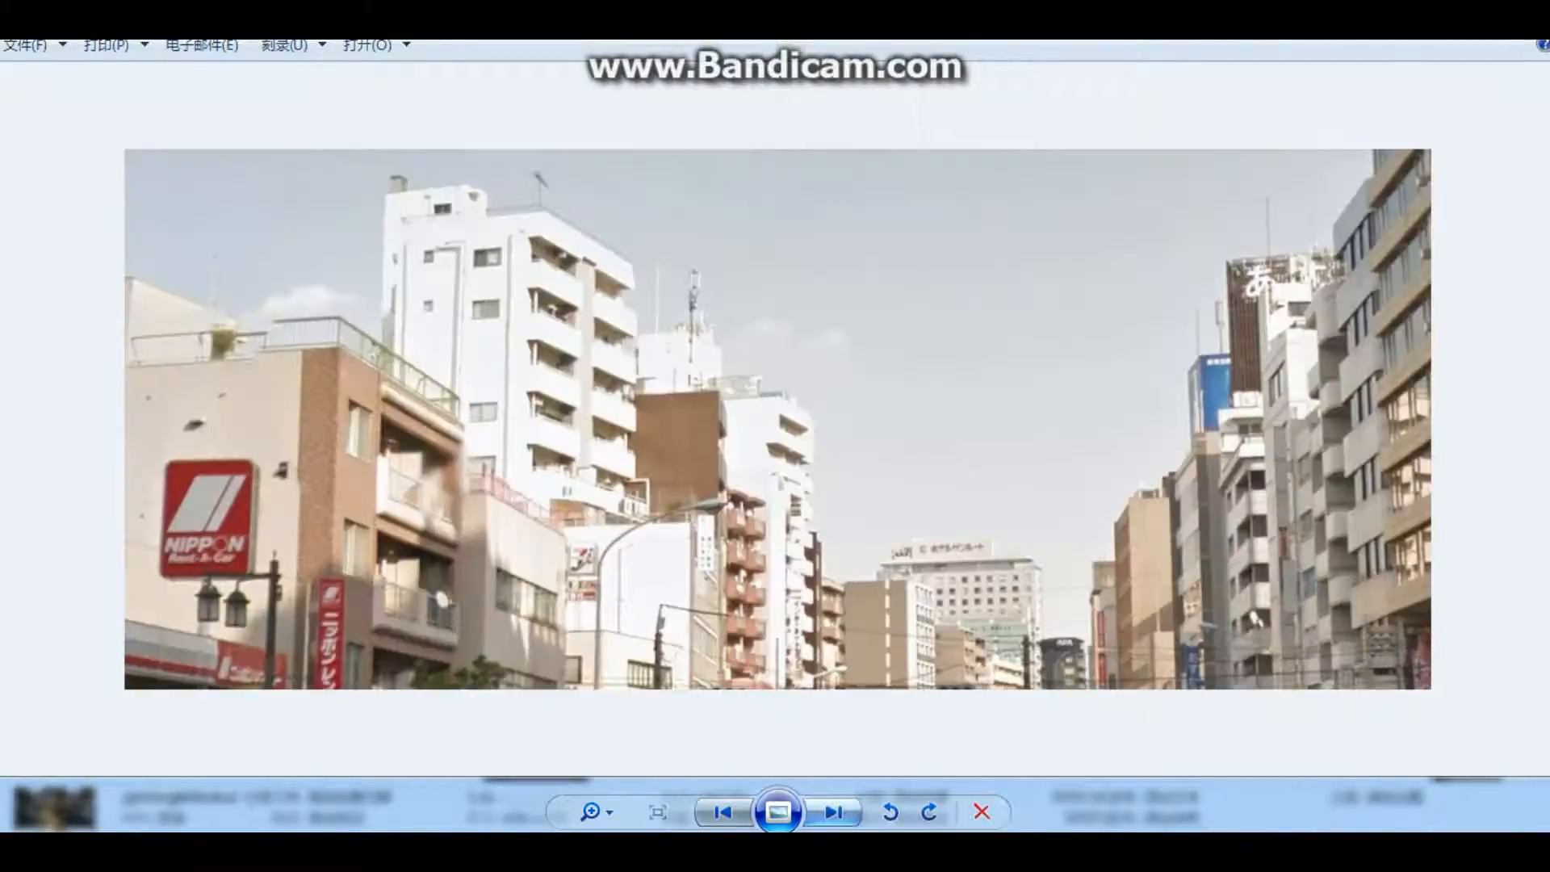
key(Right)
key(Right)
key(Right)
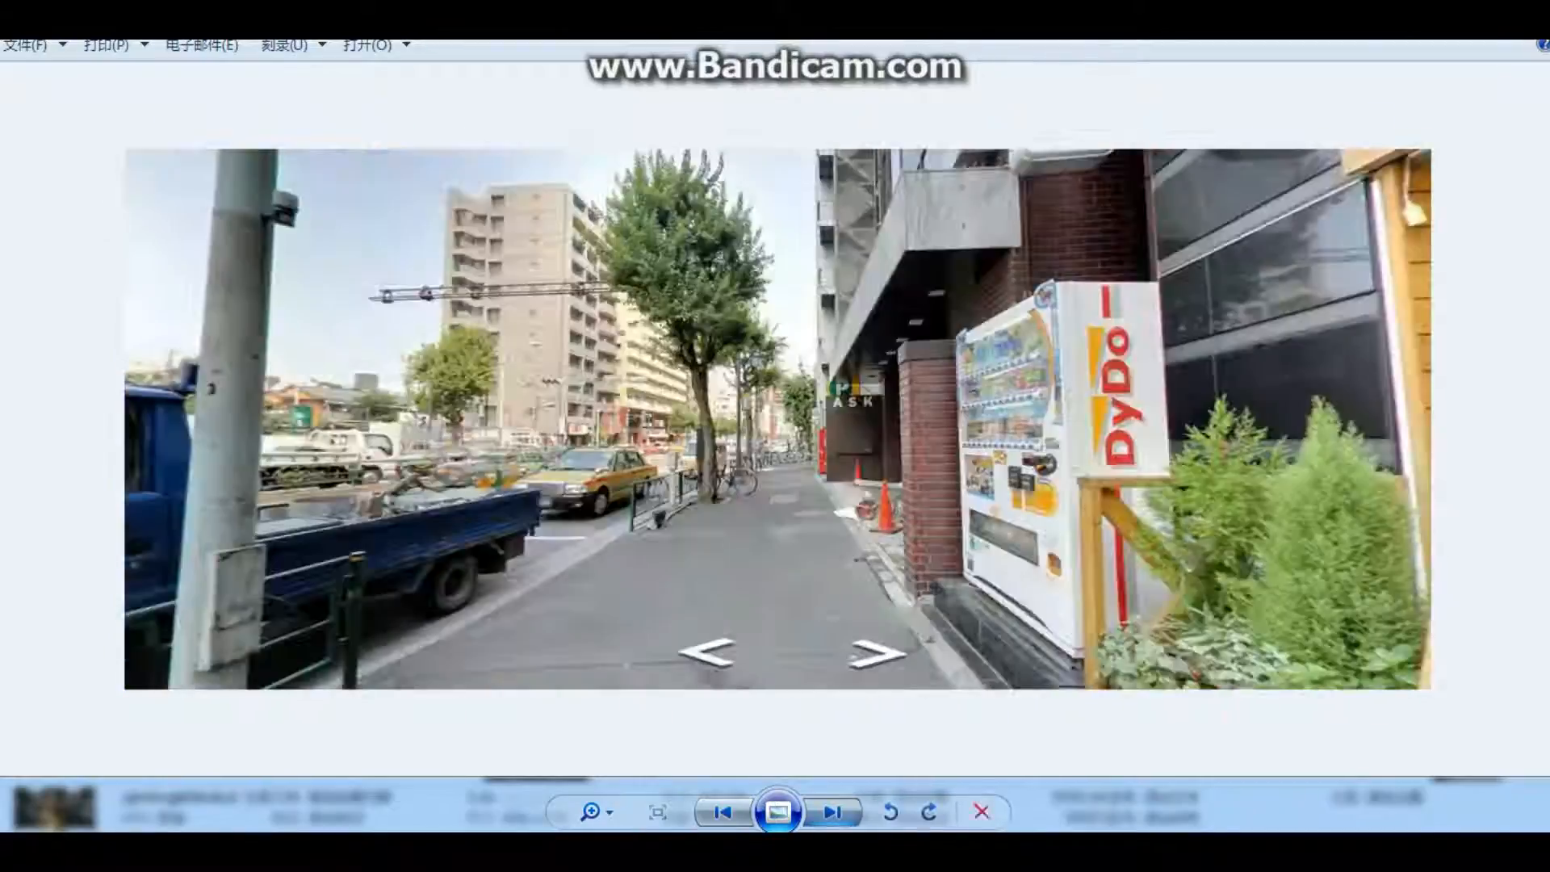
key(Right)
key(Right)
key(Right)
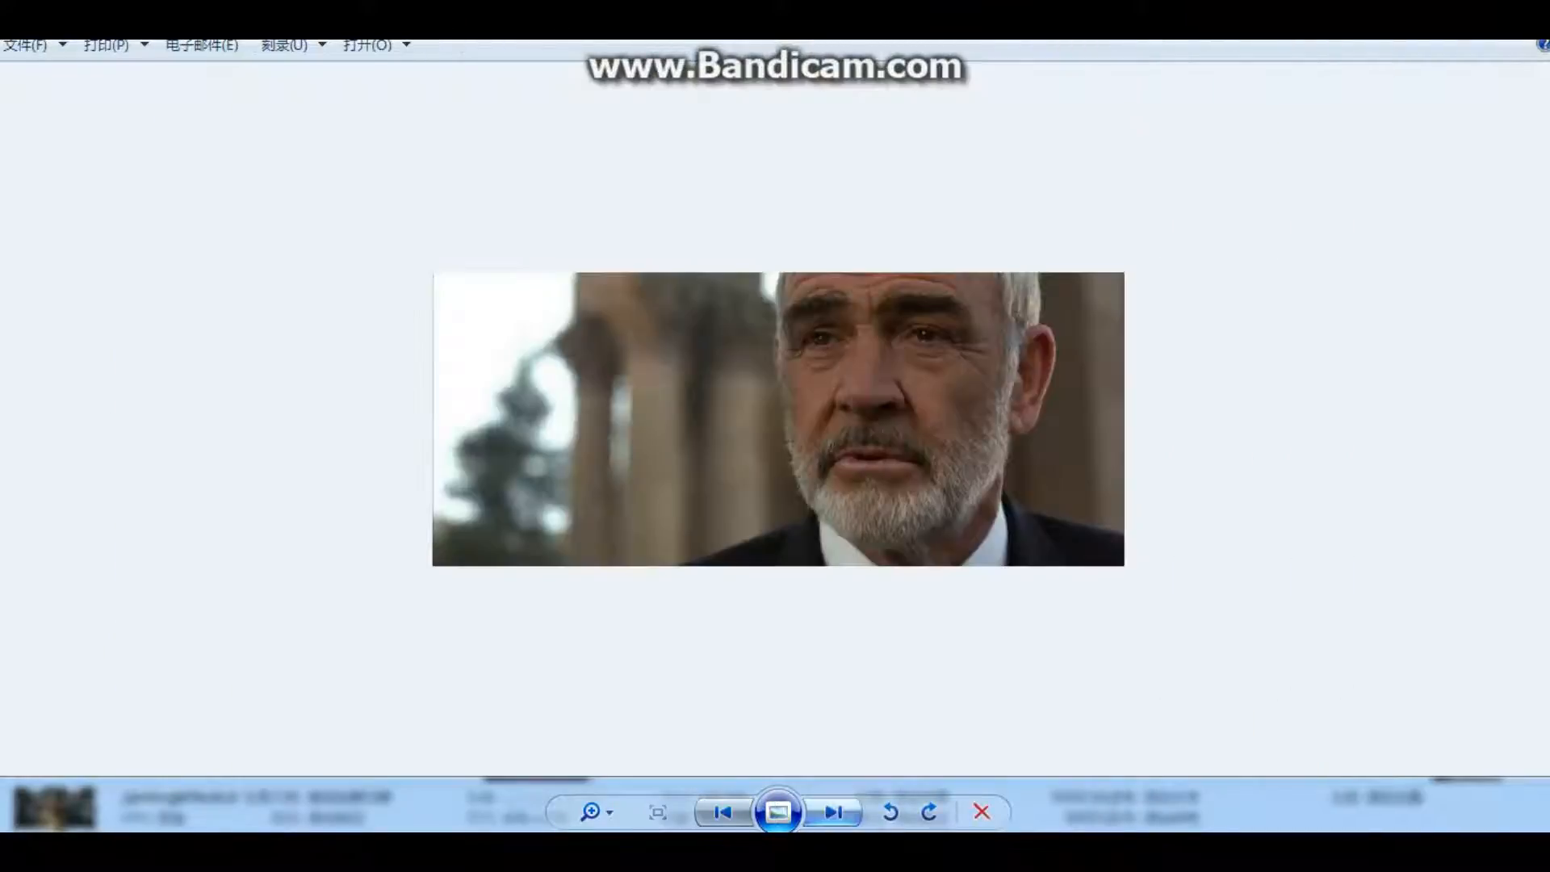
key(Right)
key(Right)
key(Right)
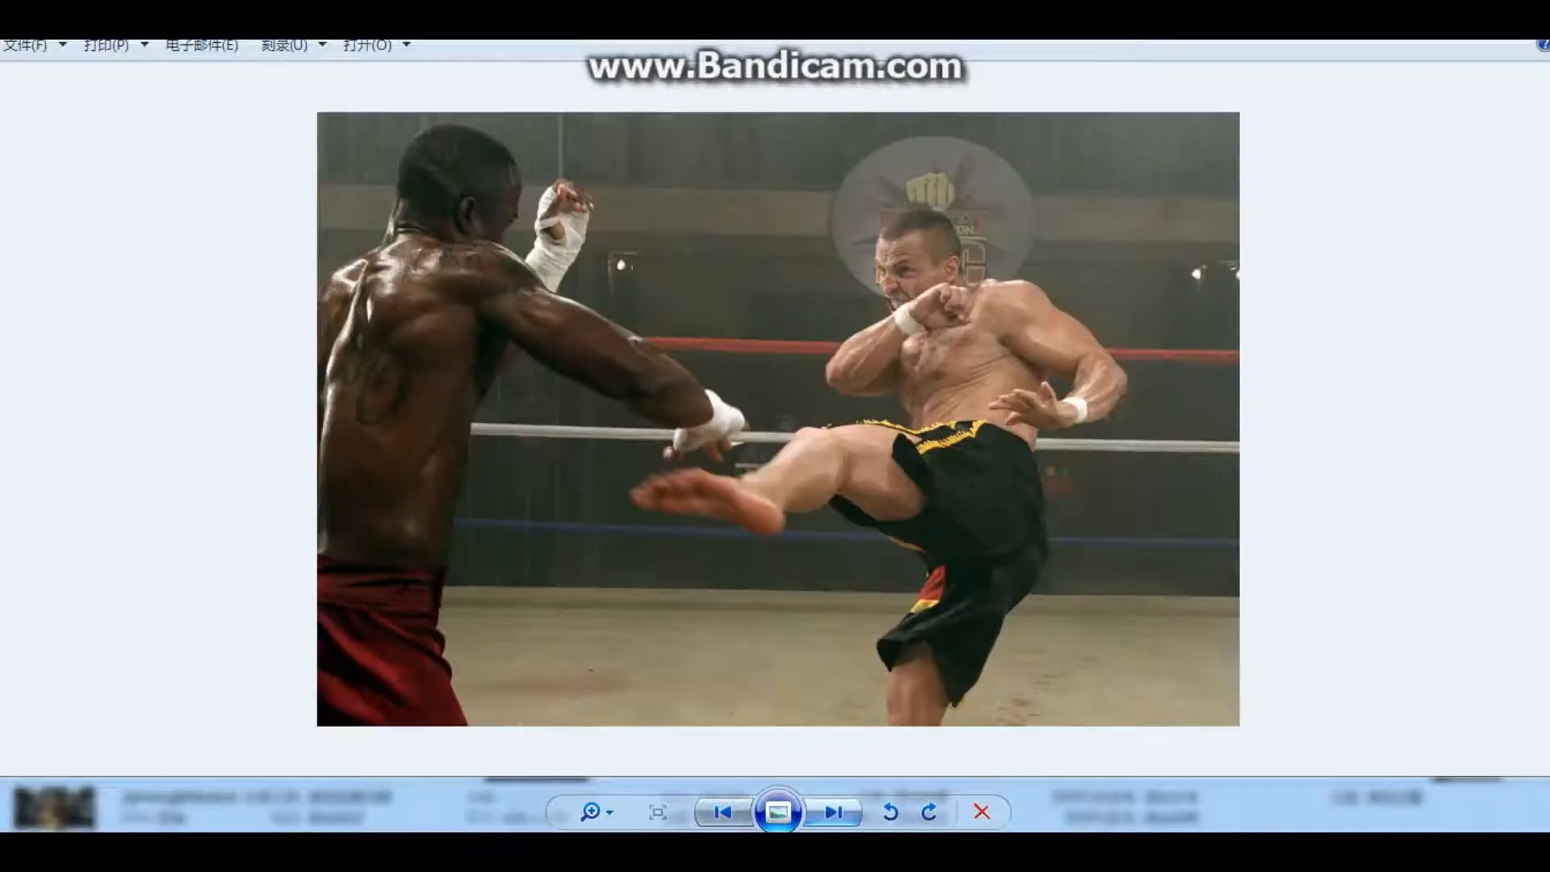
key(Right)
key(Right)
key(Right)
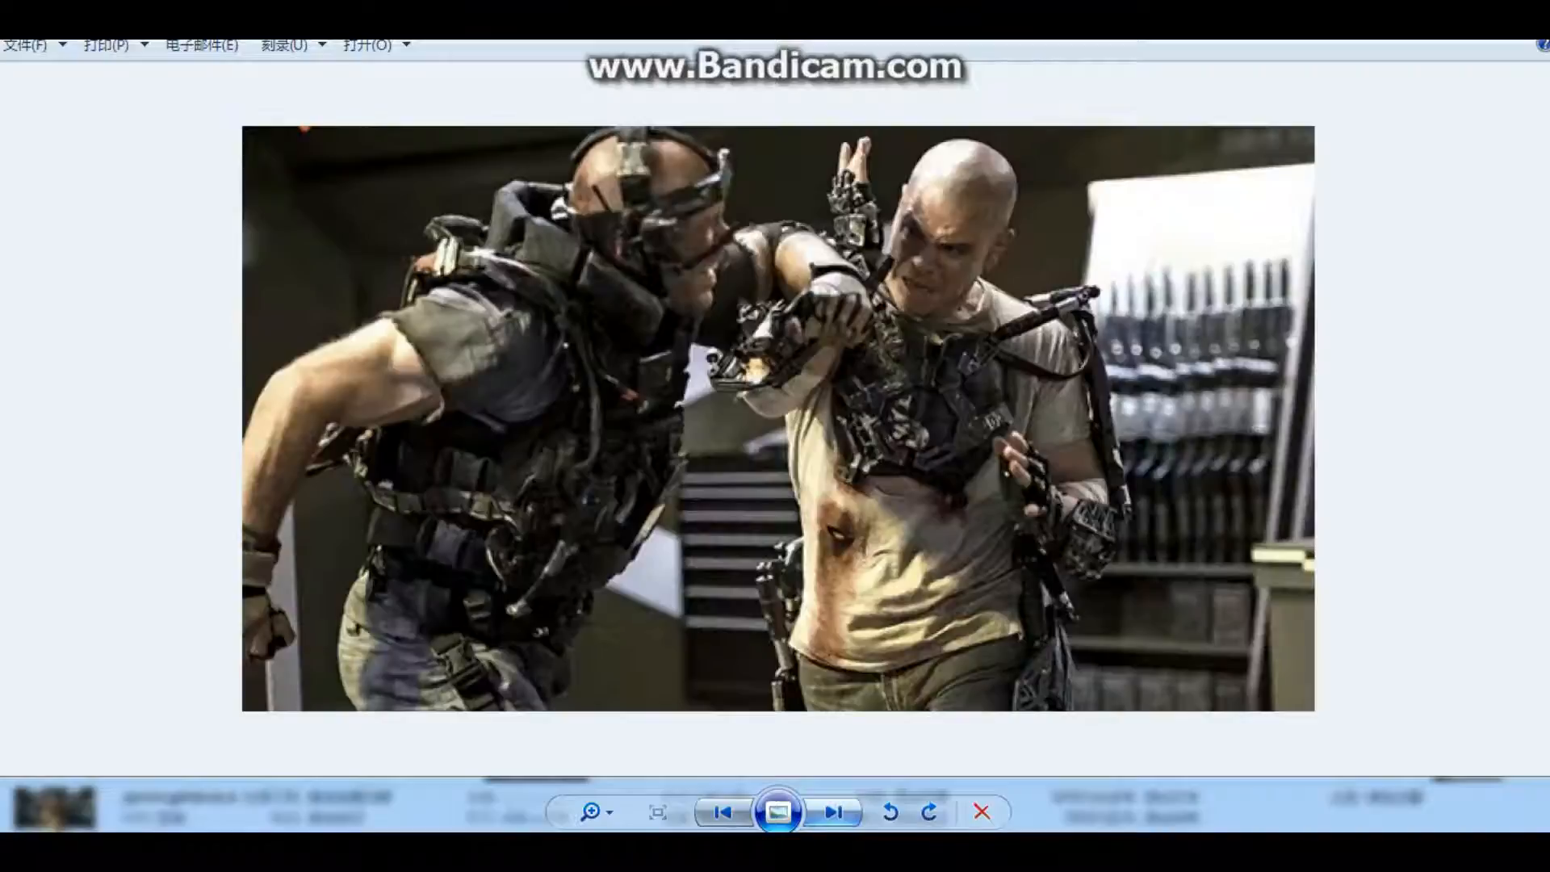
key(Right)
key(Right)
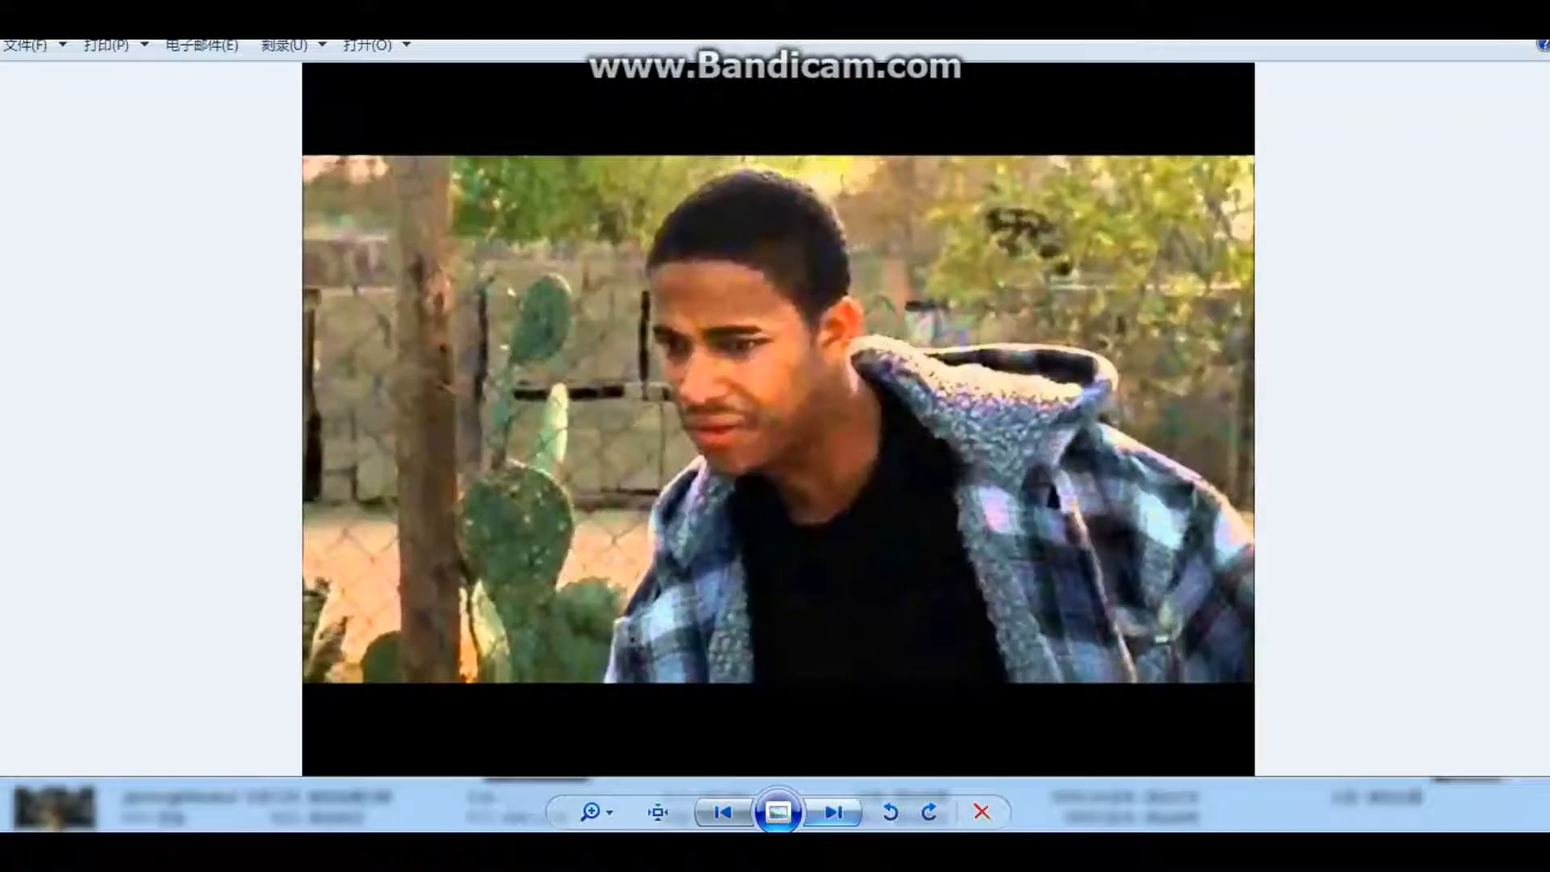
key(Right)
key(Right)
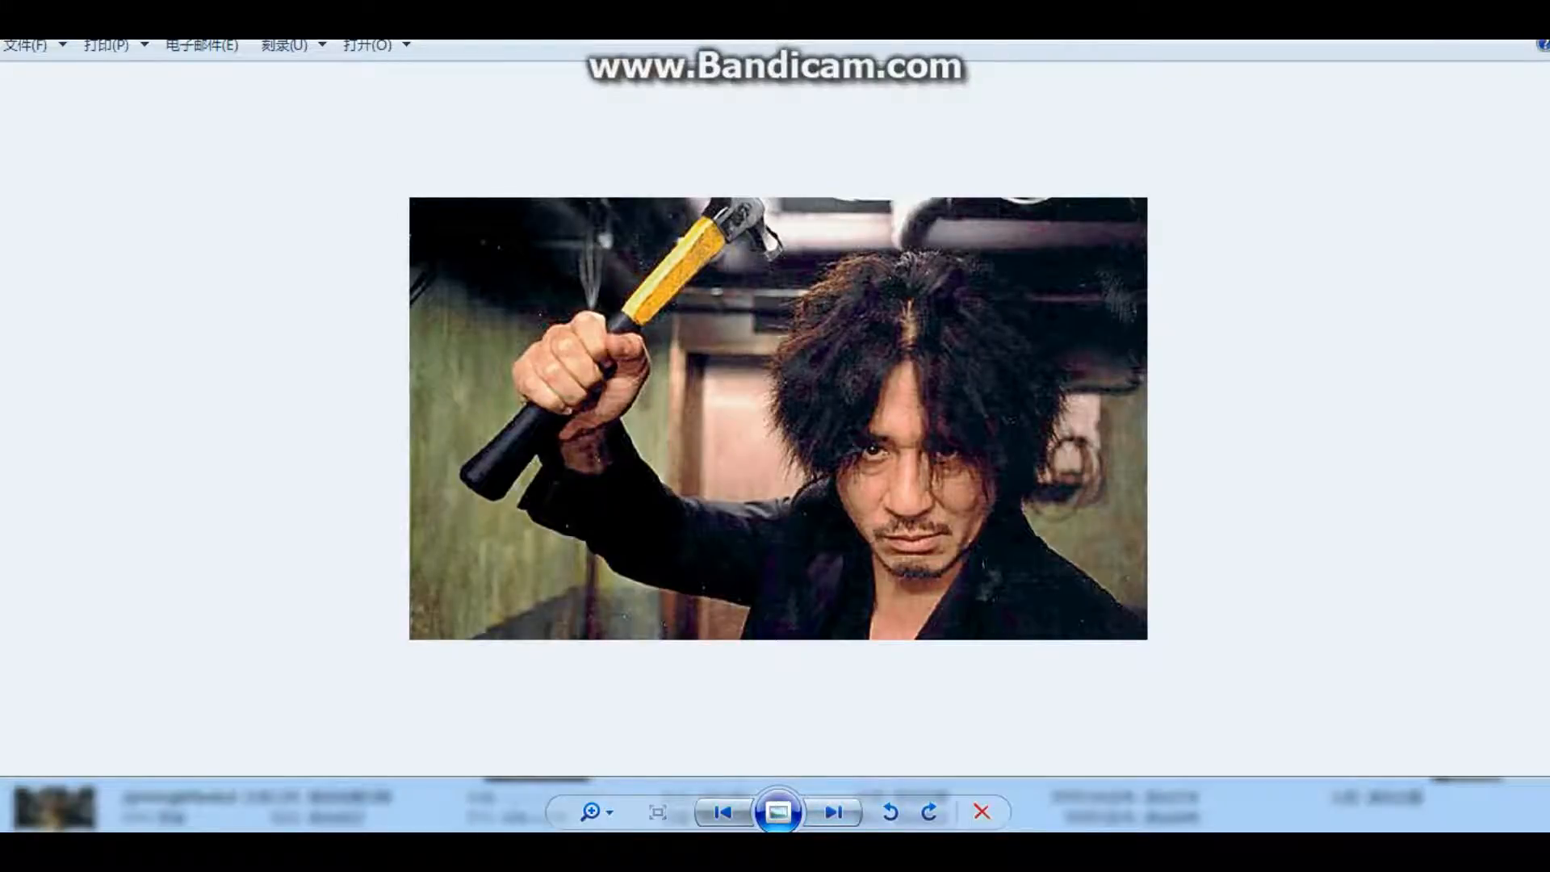
Step: Close the photo viewer and restore the rd folder window to its smaller size over the desktop
key(super+Down)
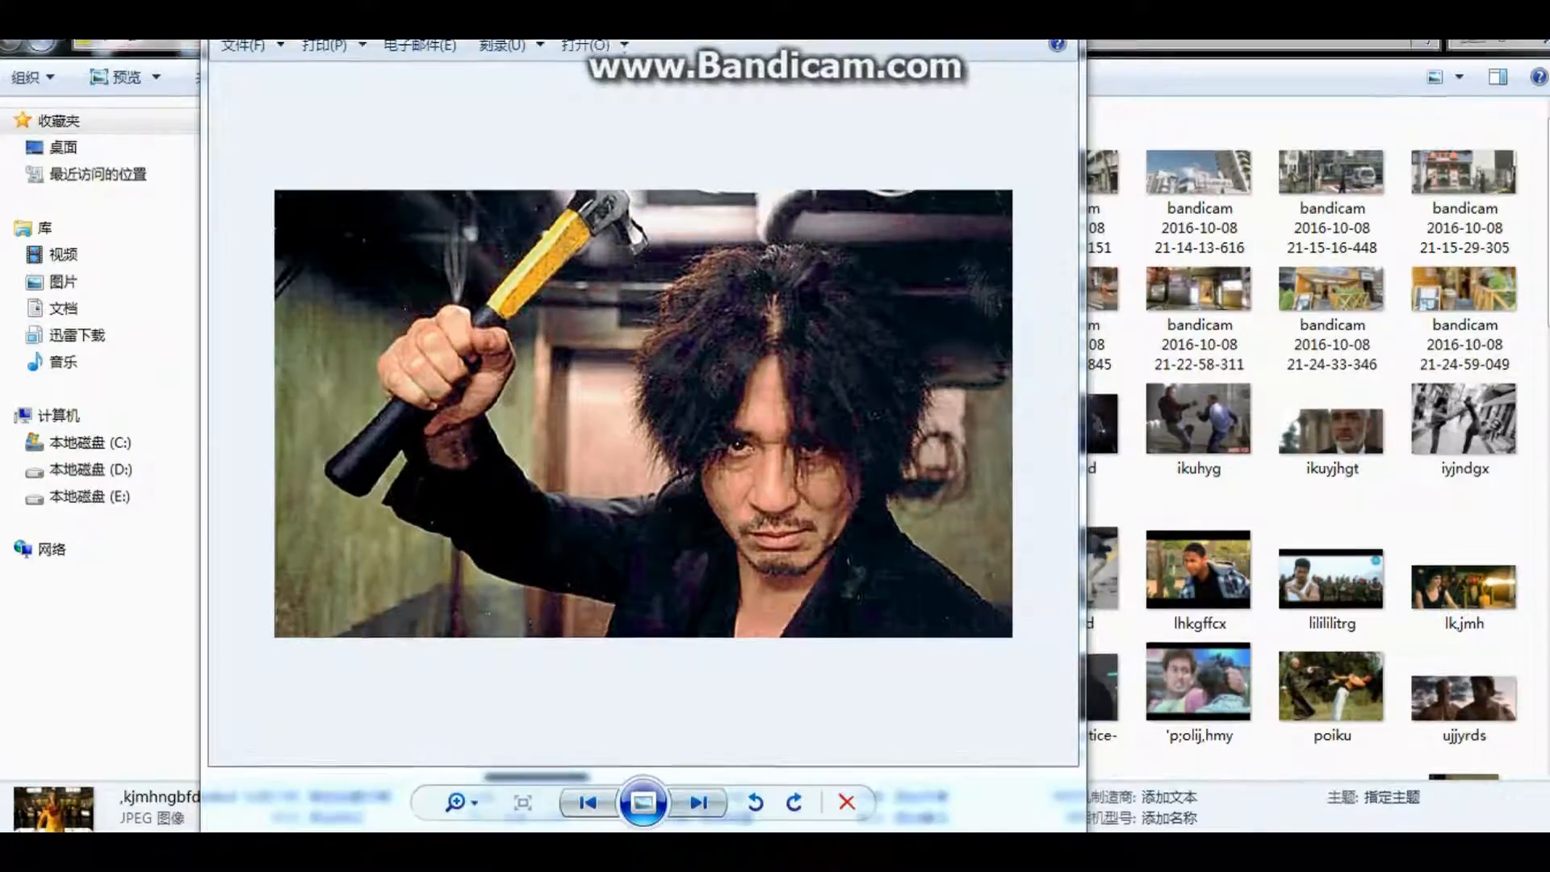
key(alt+F4)
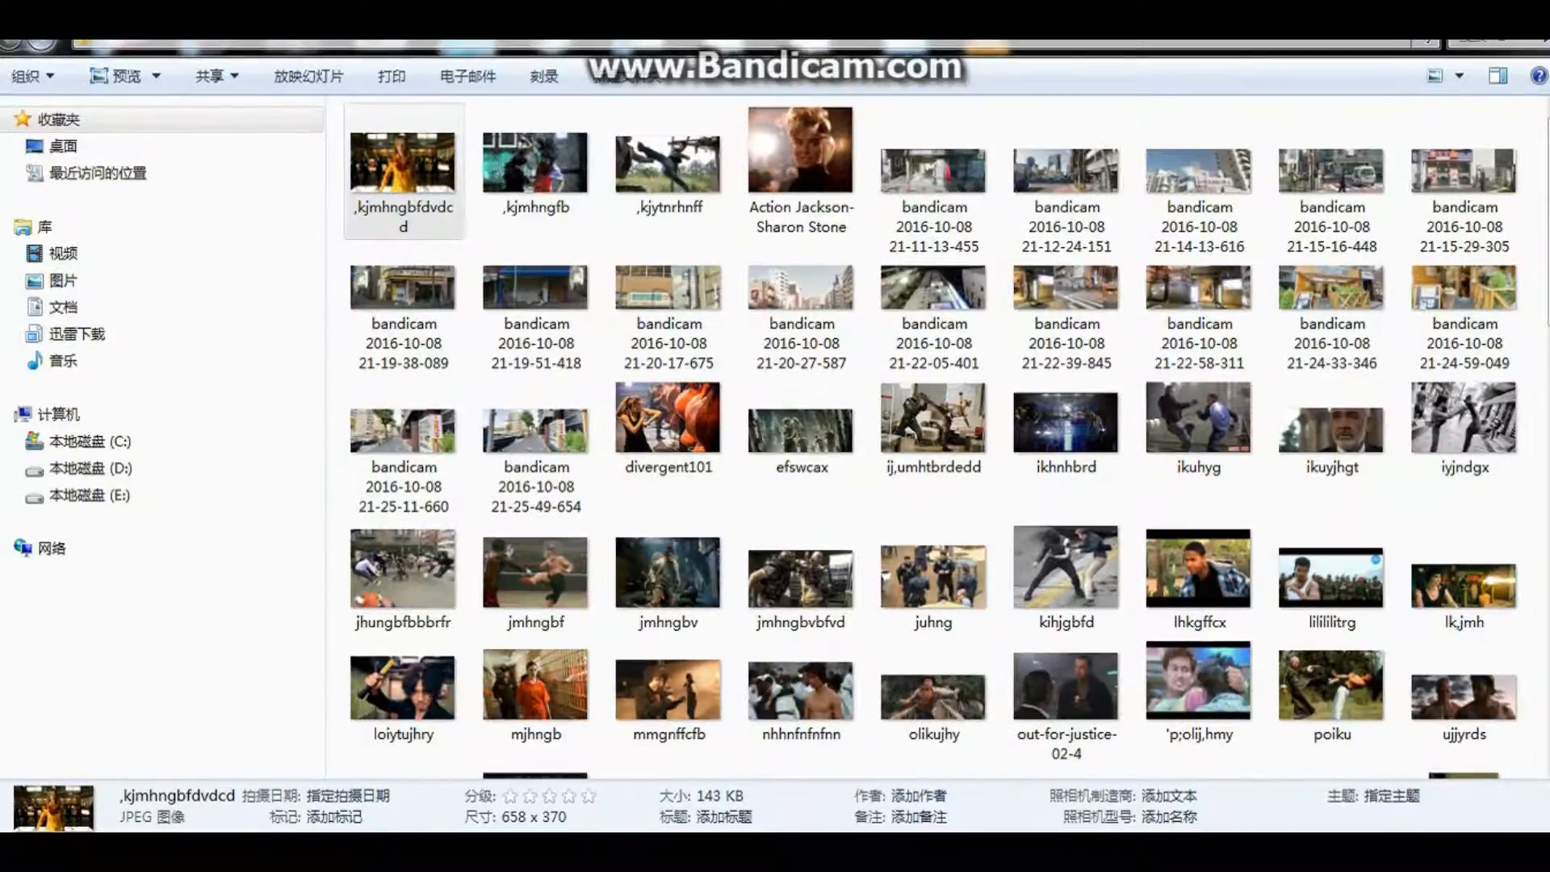
key(super+Down)
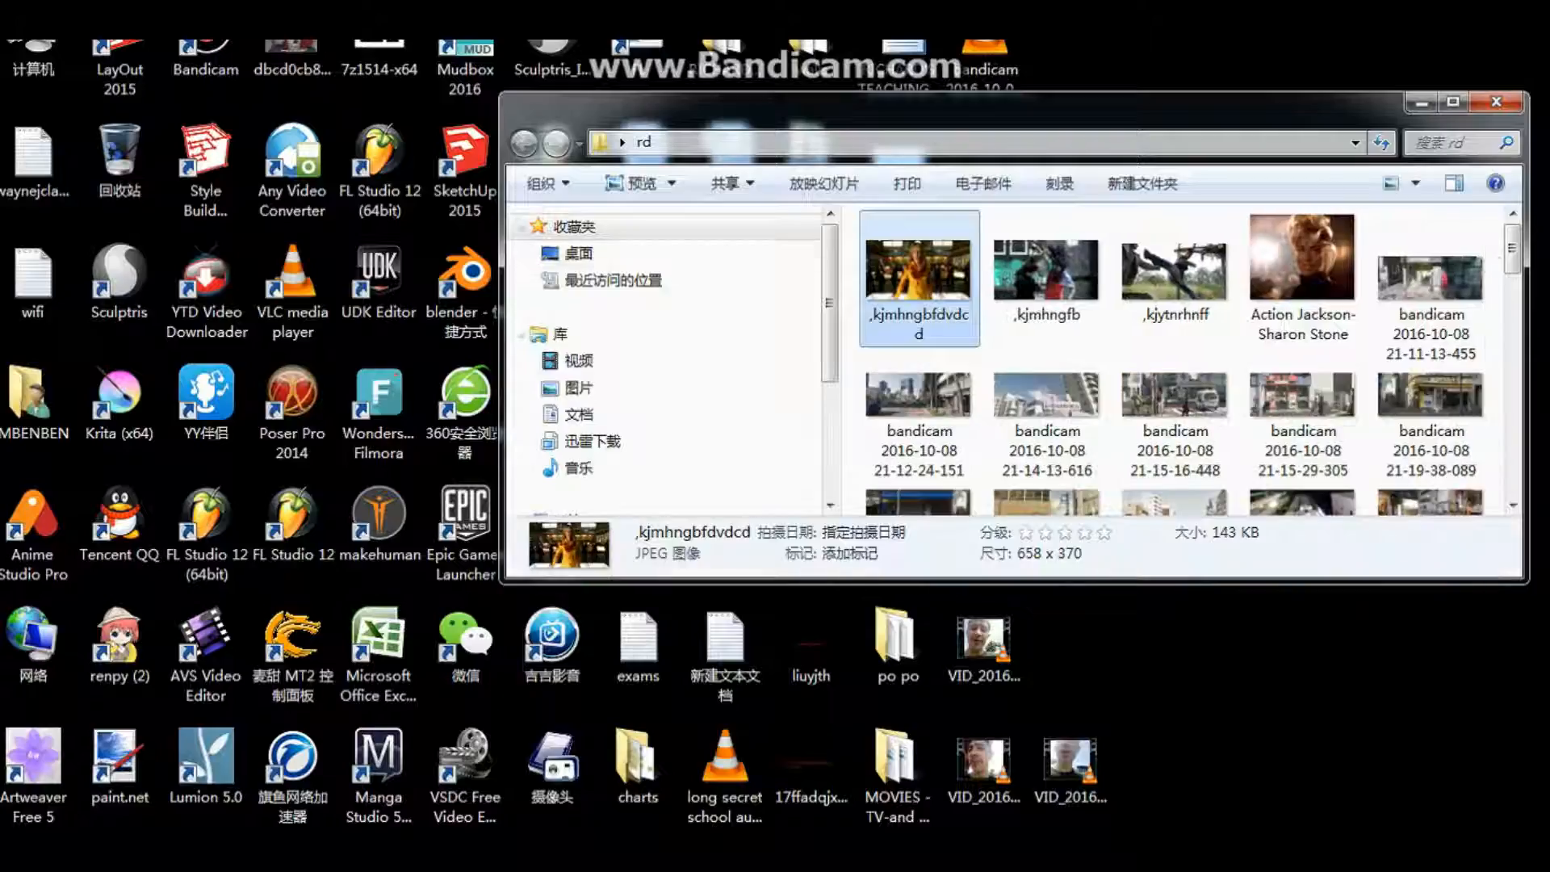
Step: View the ,kjmhngbfdvdcd picture in the photo viewer once more and close it again
key(Return)
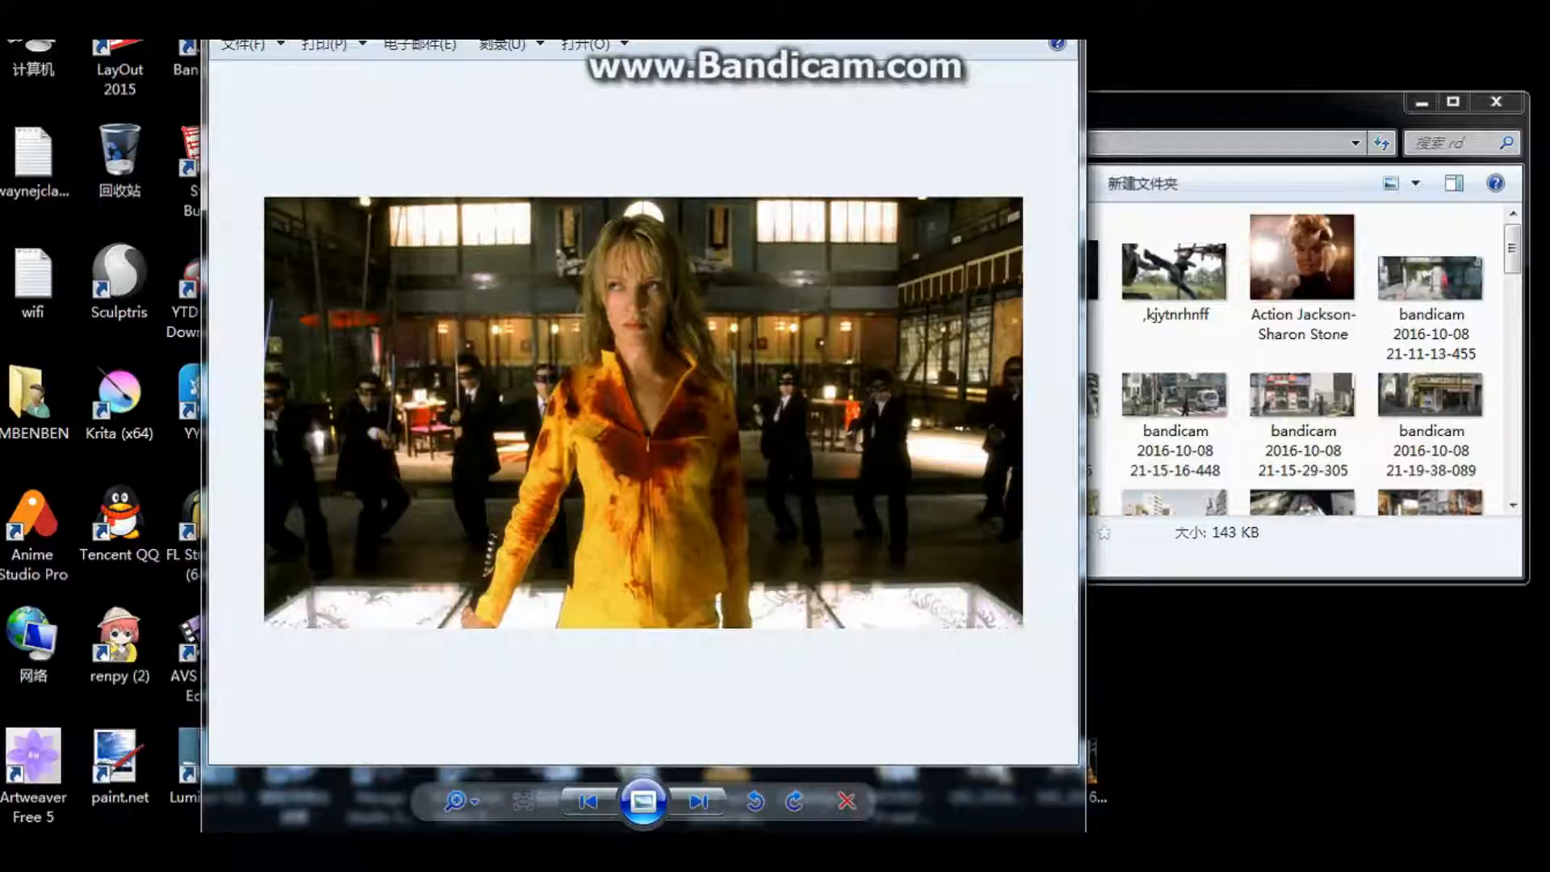
drag(646, 10, 1022, 105)
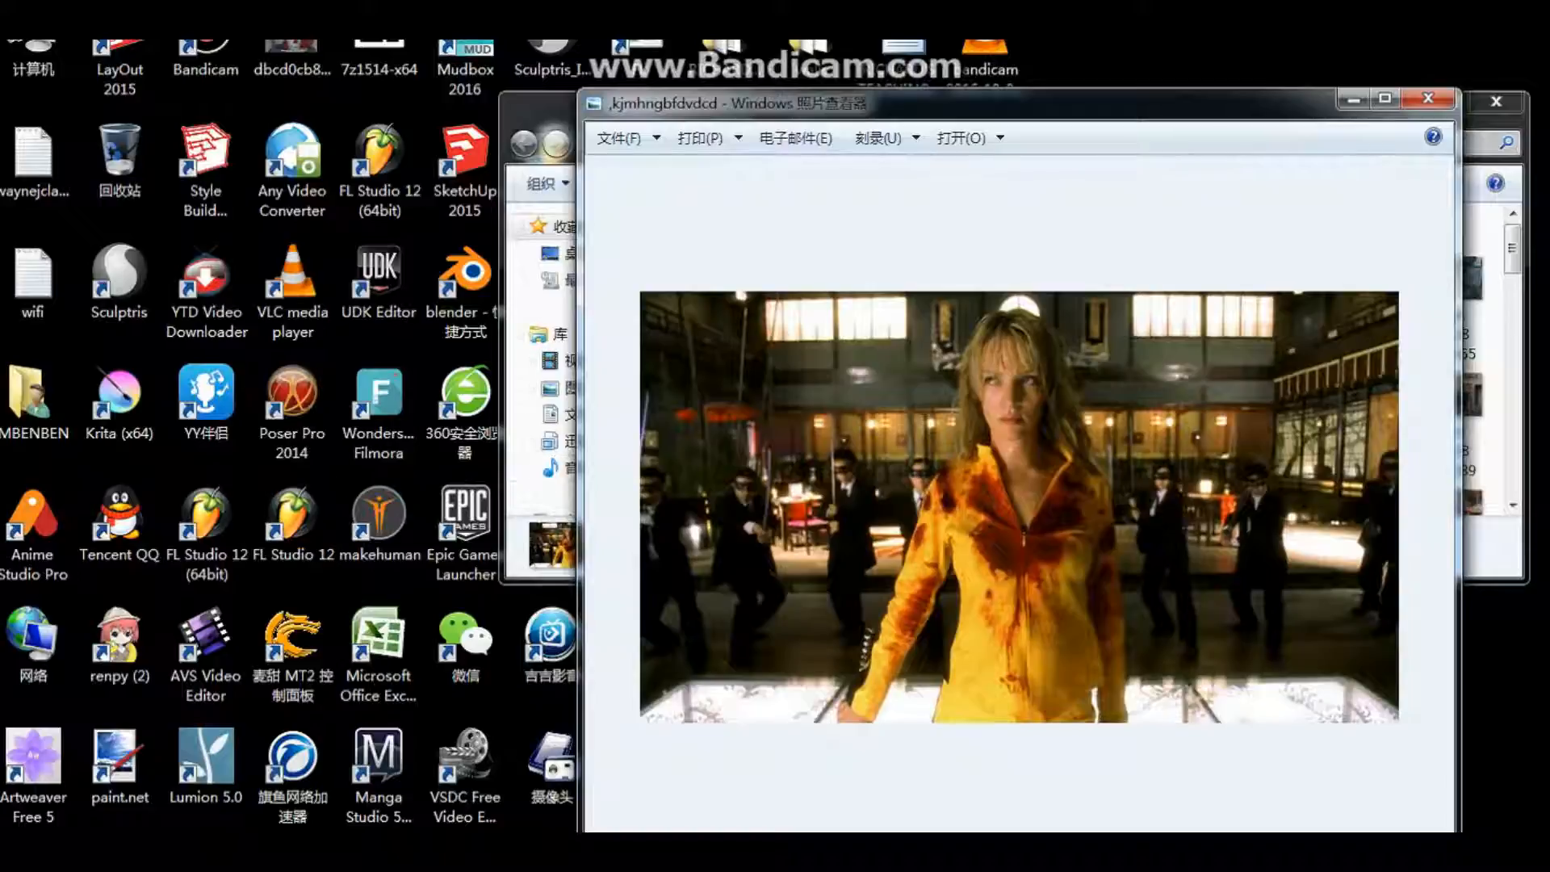
click(1428, 97)
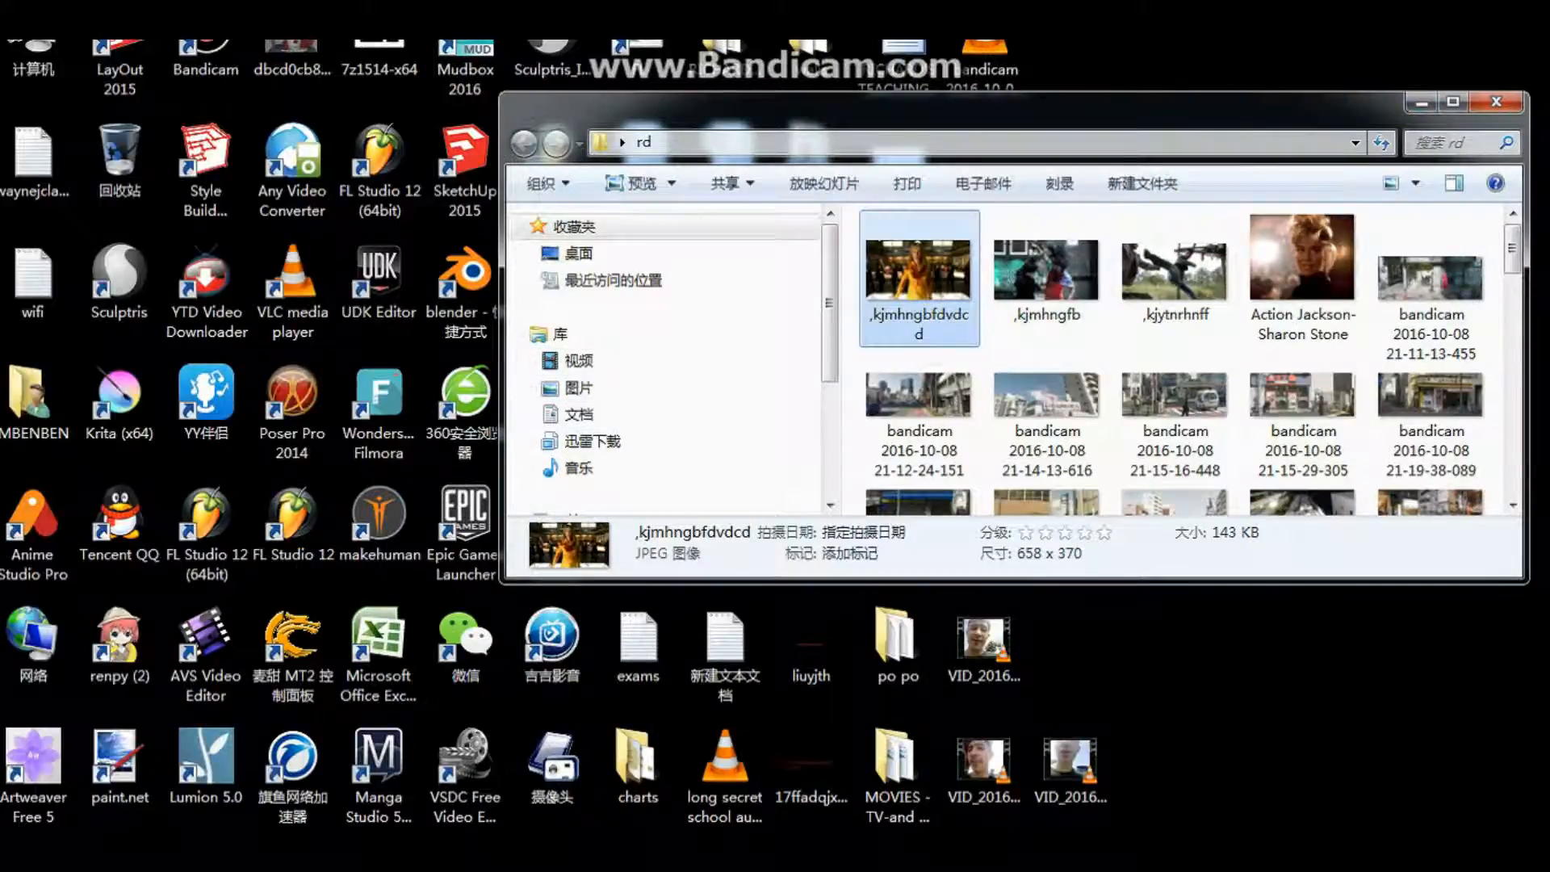
Step: Open ,kjmhngbfdvdcd in paint.net and resize it to a width of 4658 pixels with the aspect ratio maintained
mouse_move(921, 274)
mouse_down()
mouse_move(904, 307)
mouse_move(323, 634)
mouse_move(112, 777)
mouse_up()
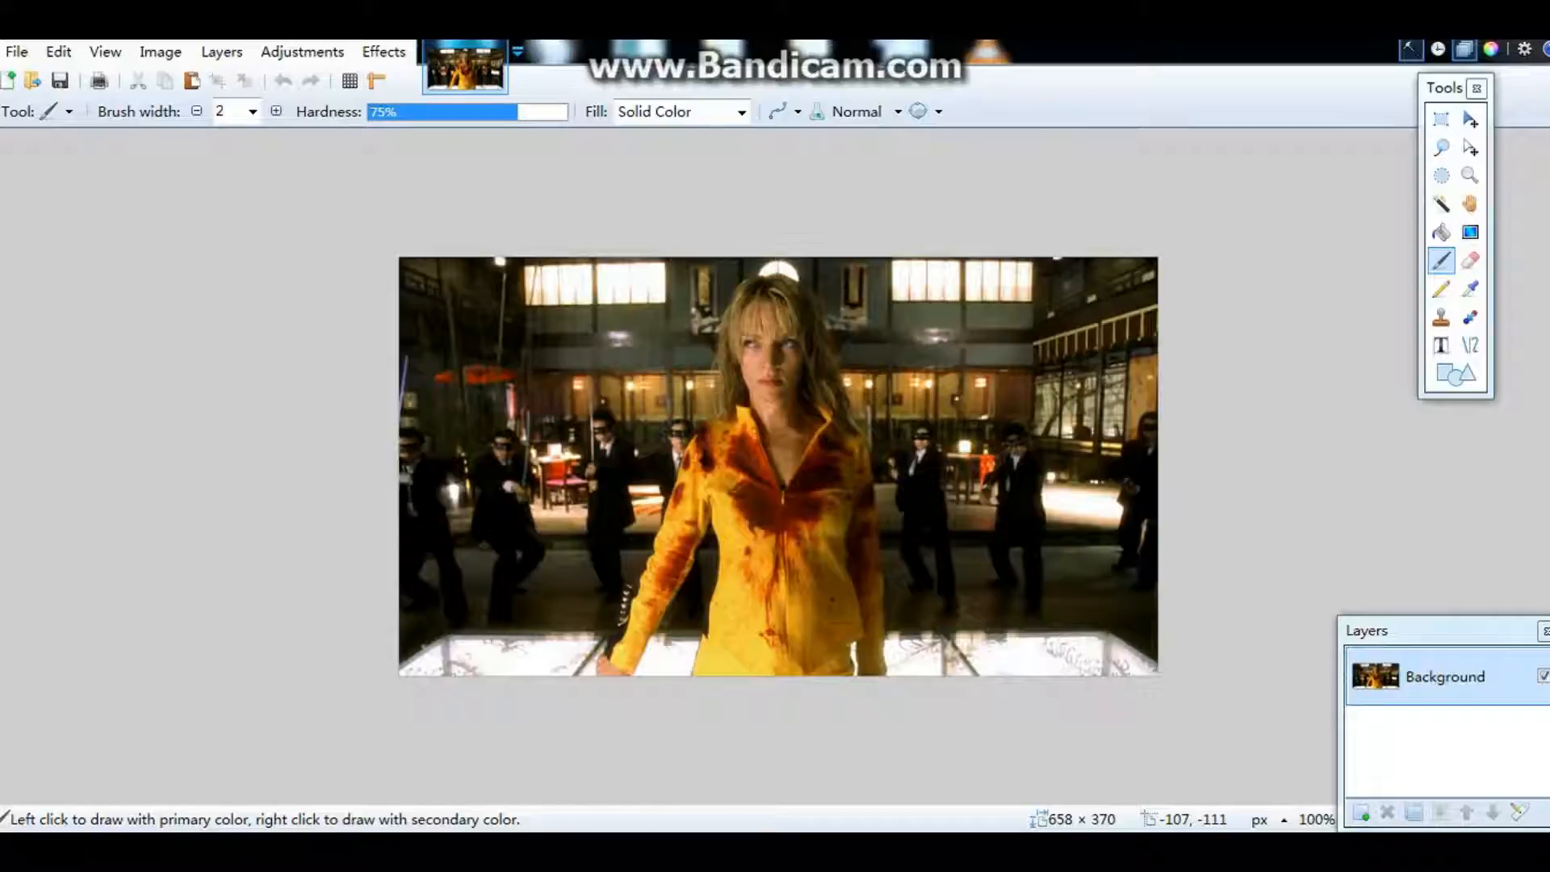
click(161, 52)
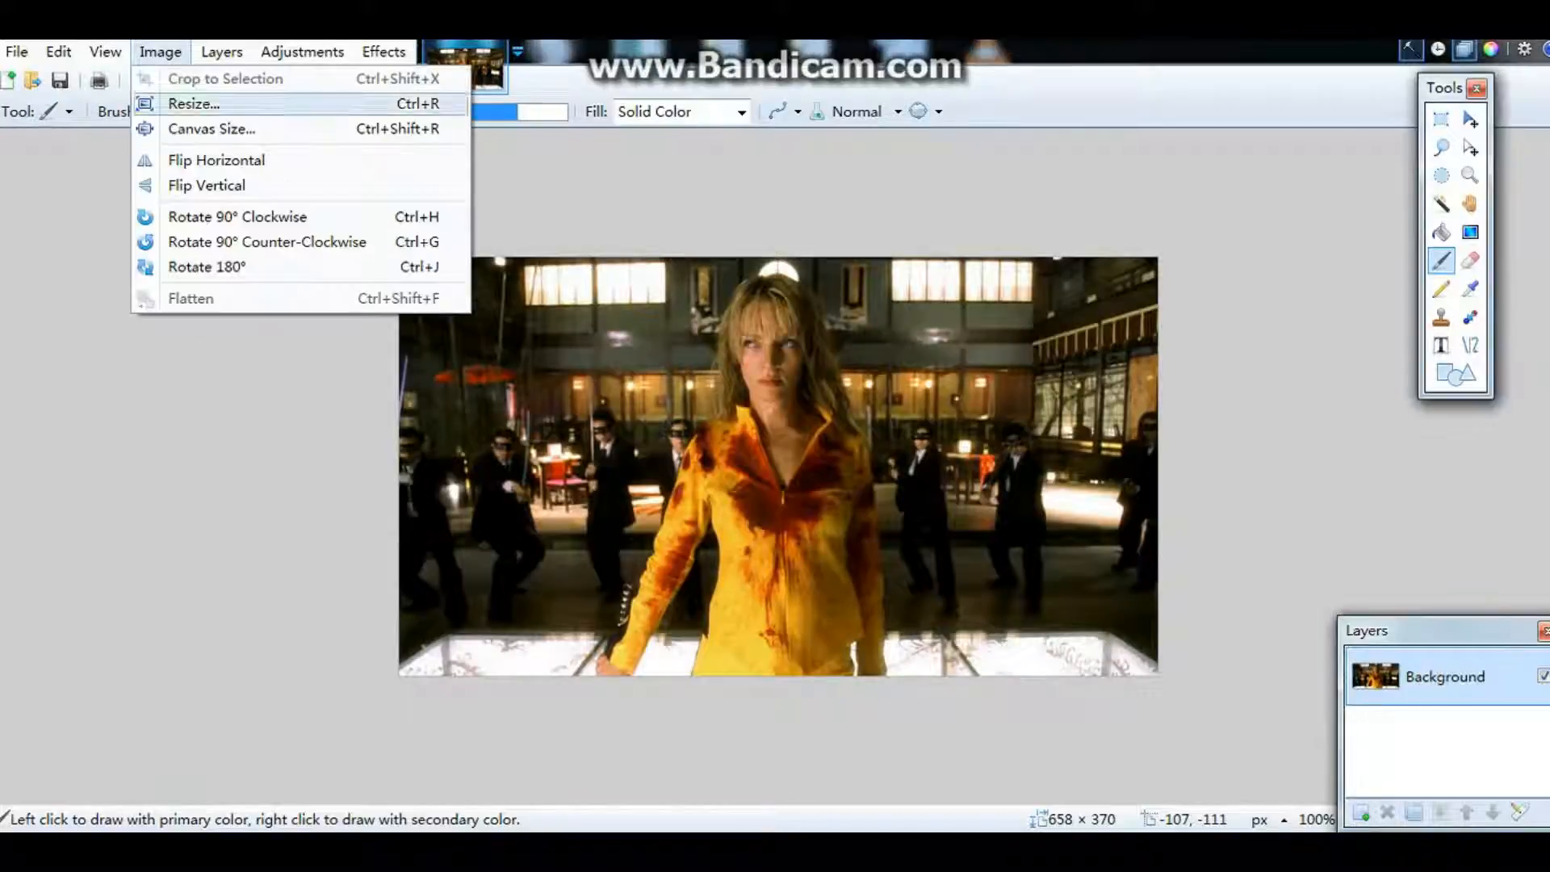
click(194, 103)
click(786, 406)
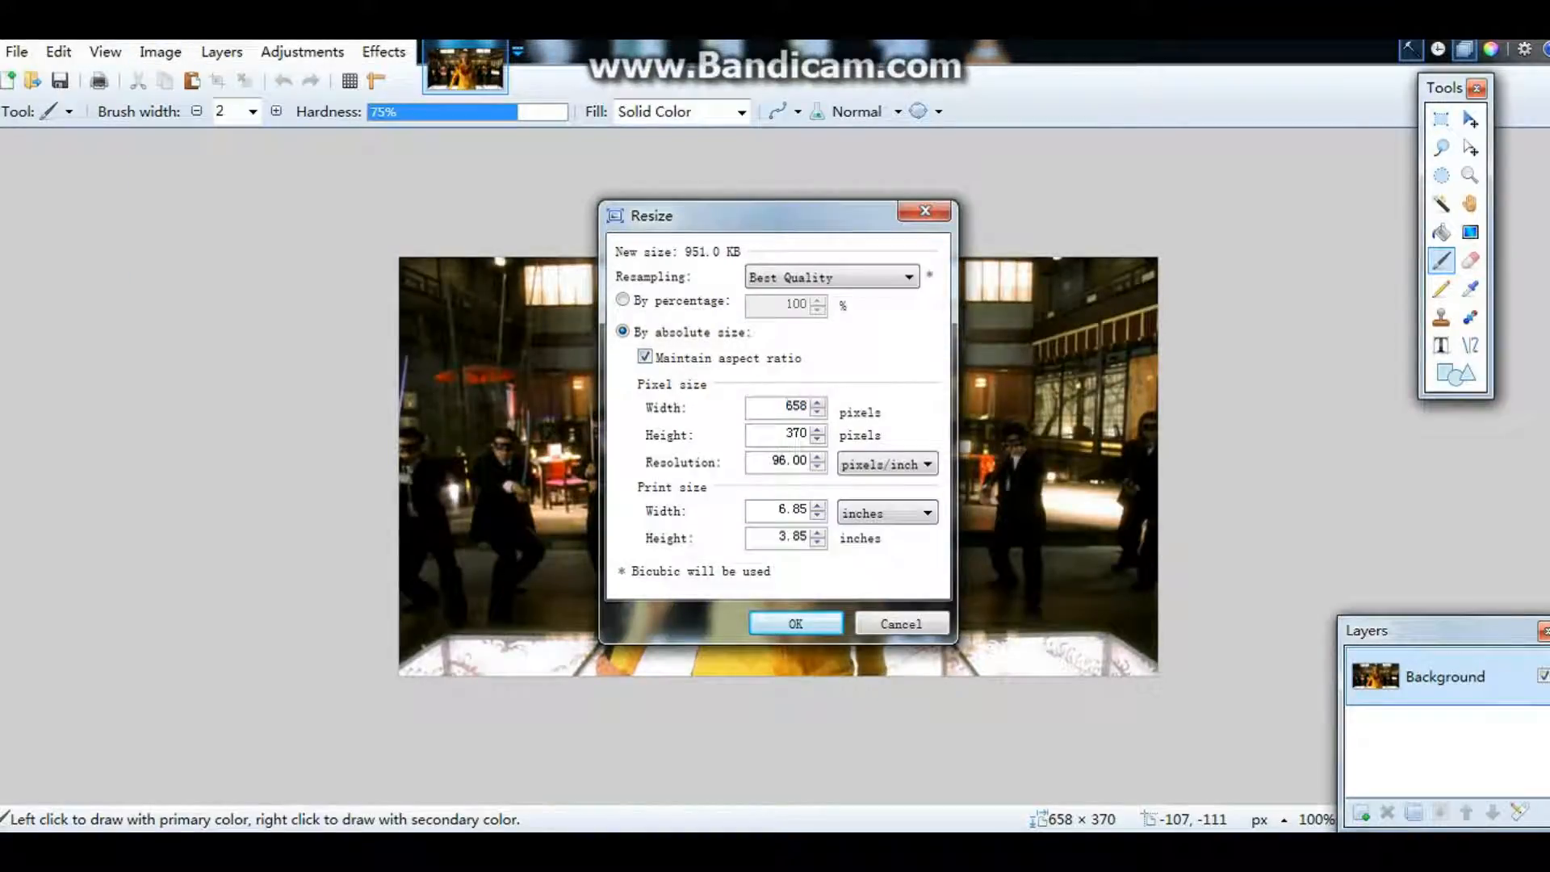
text(4)
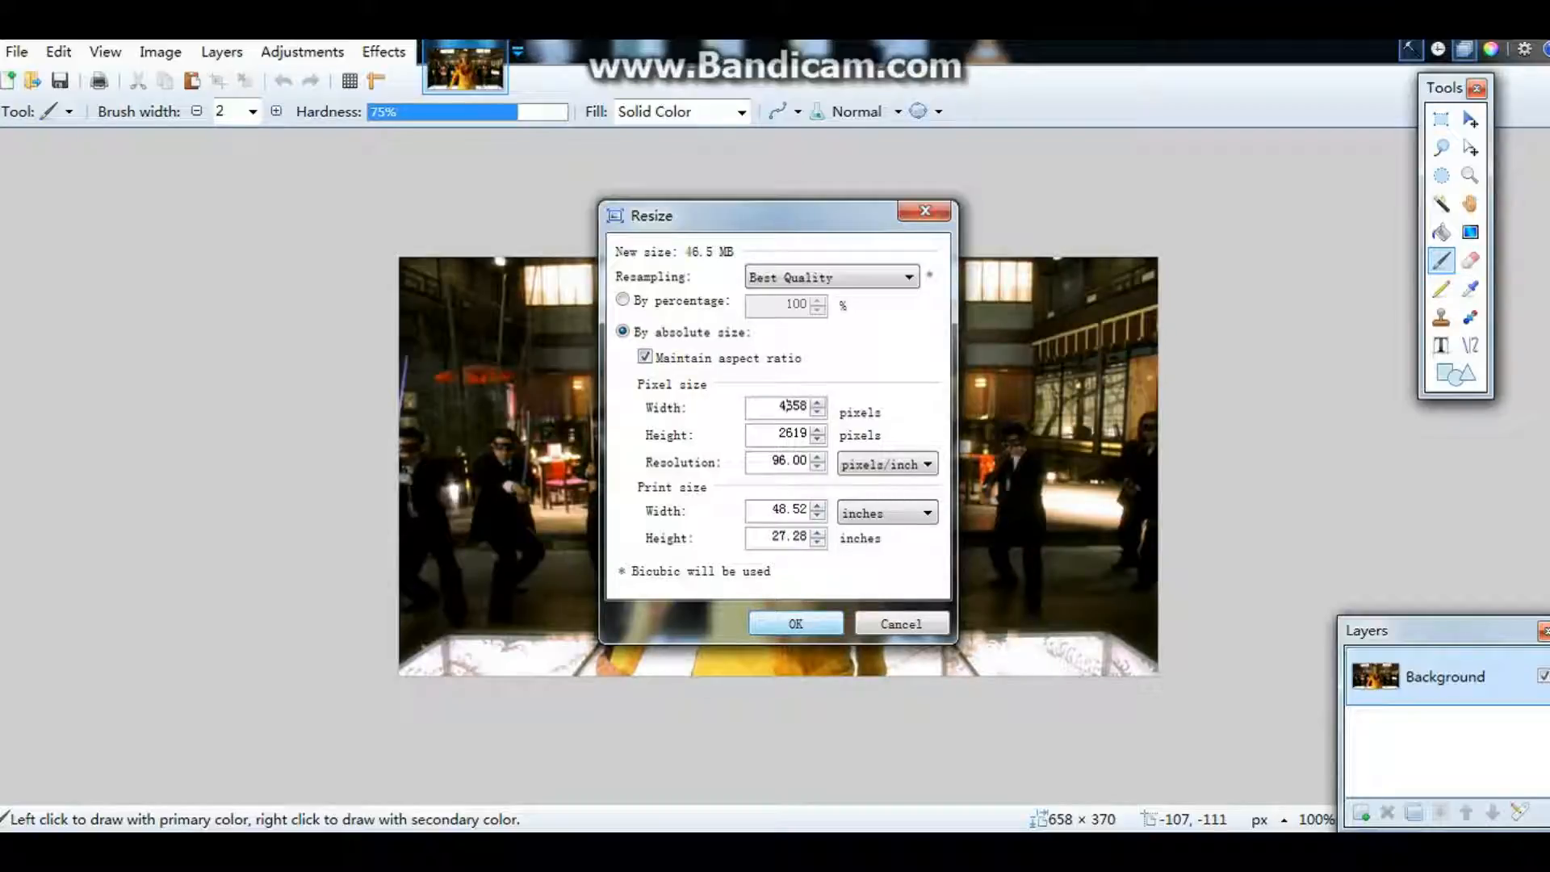
click(816, 628)
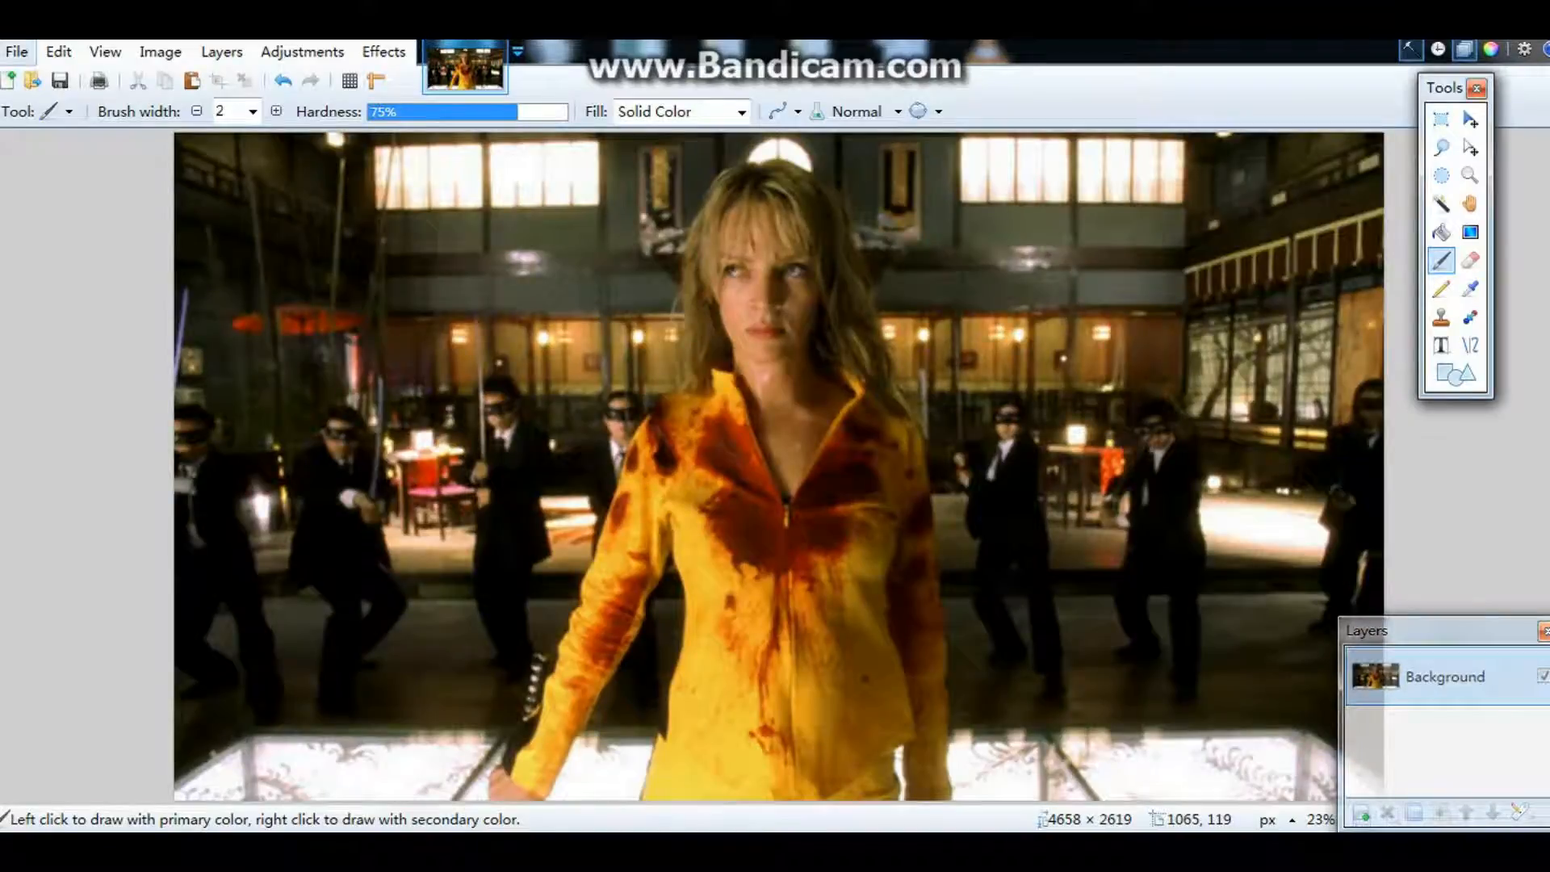
Step: Save the enlarged picture over the original JPEG at quality 95 and return to the folder
click(16, 51)
click(65, 234)
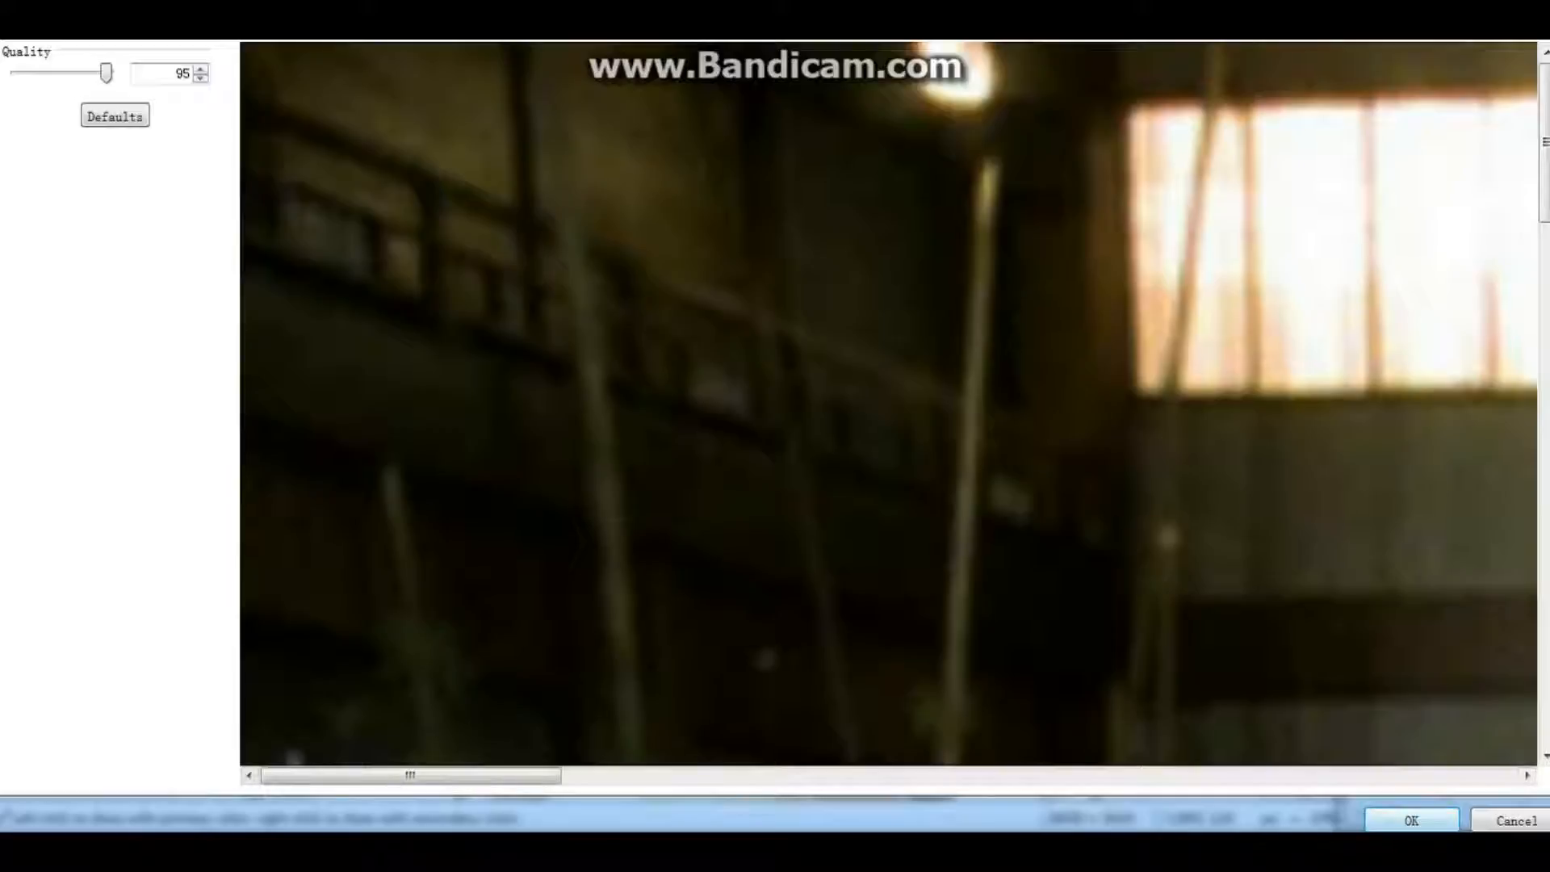
click(1411, 821)
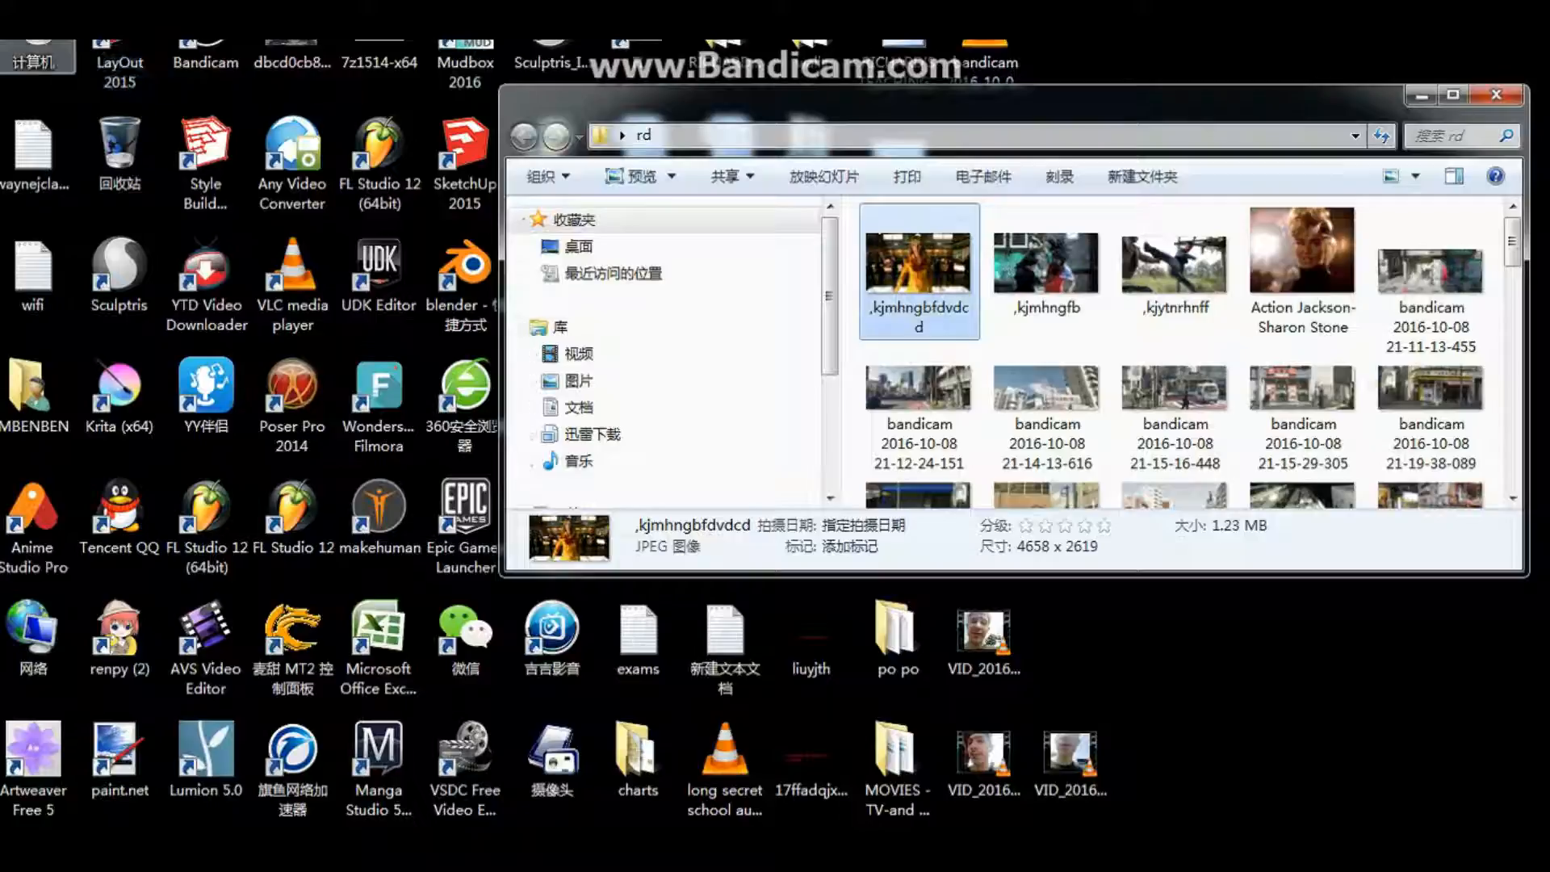
click(79, 96)
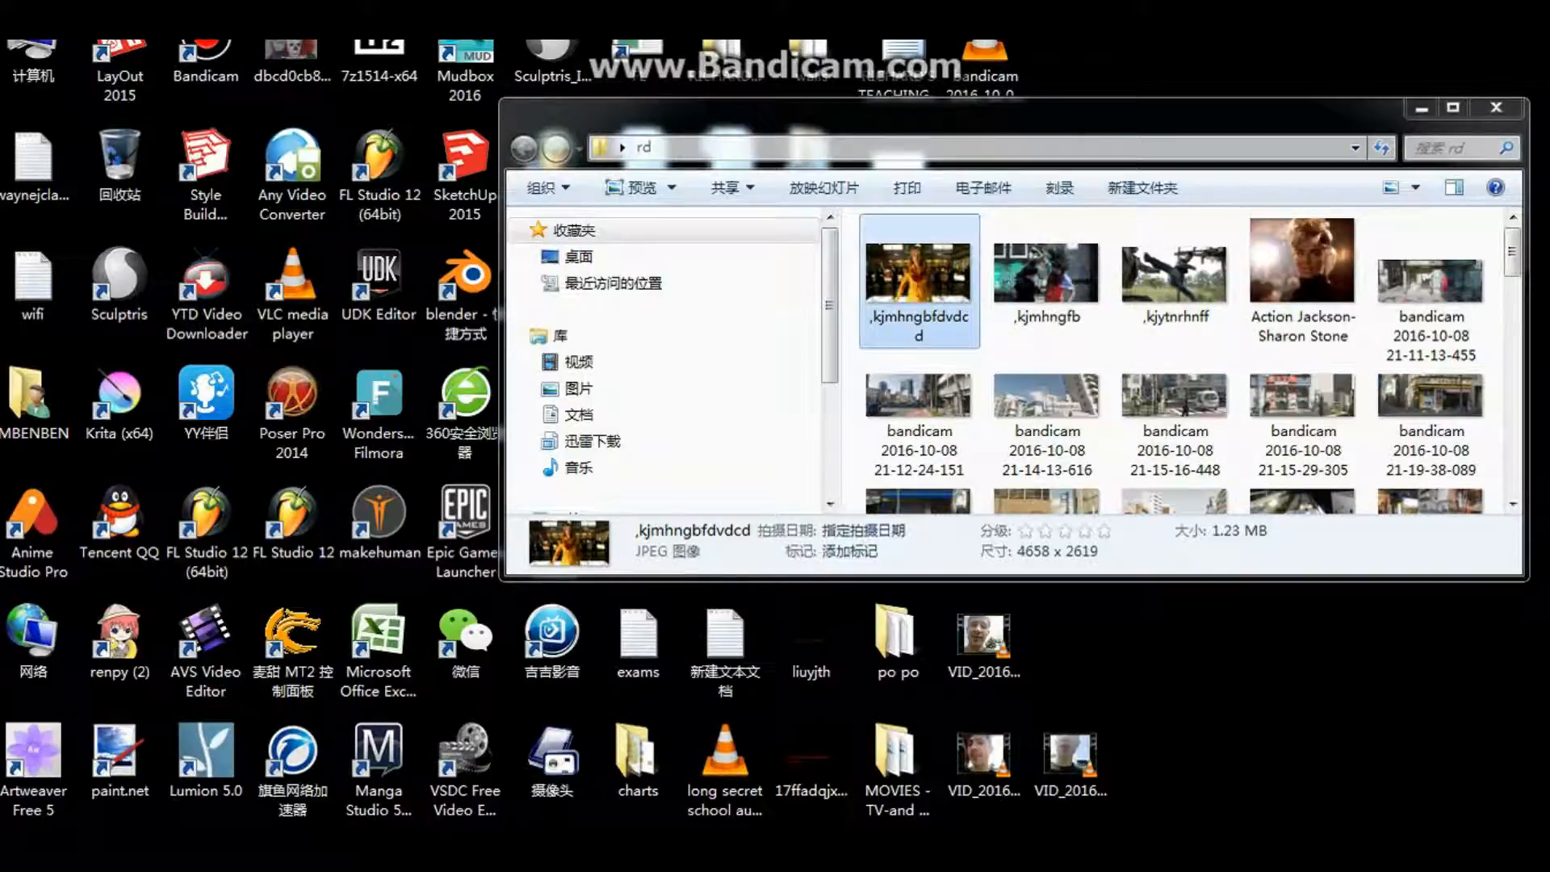
Step: Open the enlarged ,kjmhngbfdvdcd picture in Manga Studio EX and maximize the program window
drag(918, 279, 403, 789)
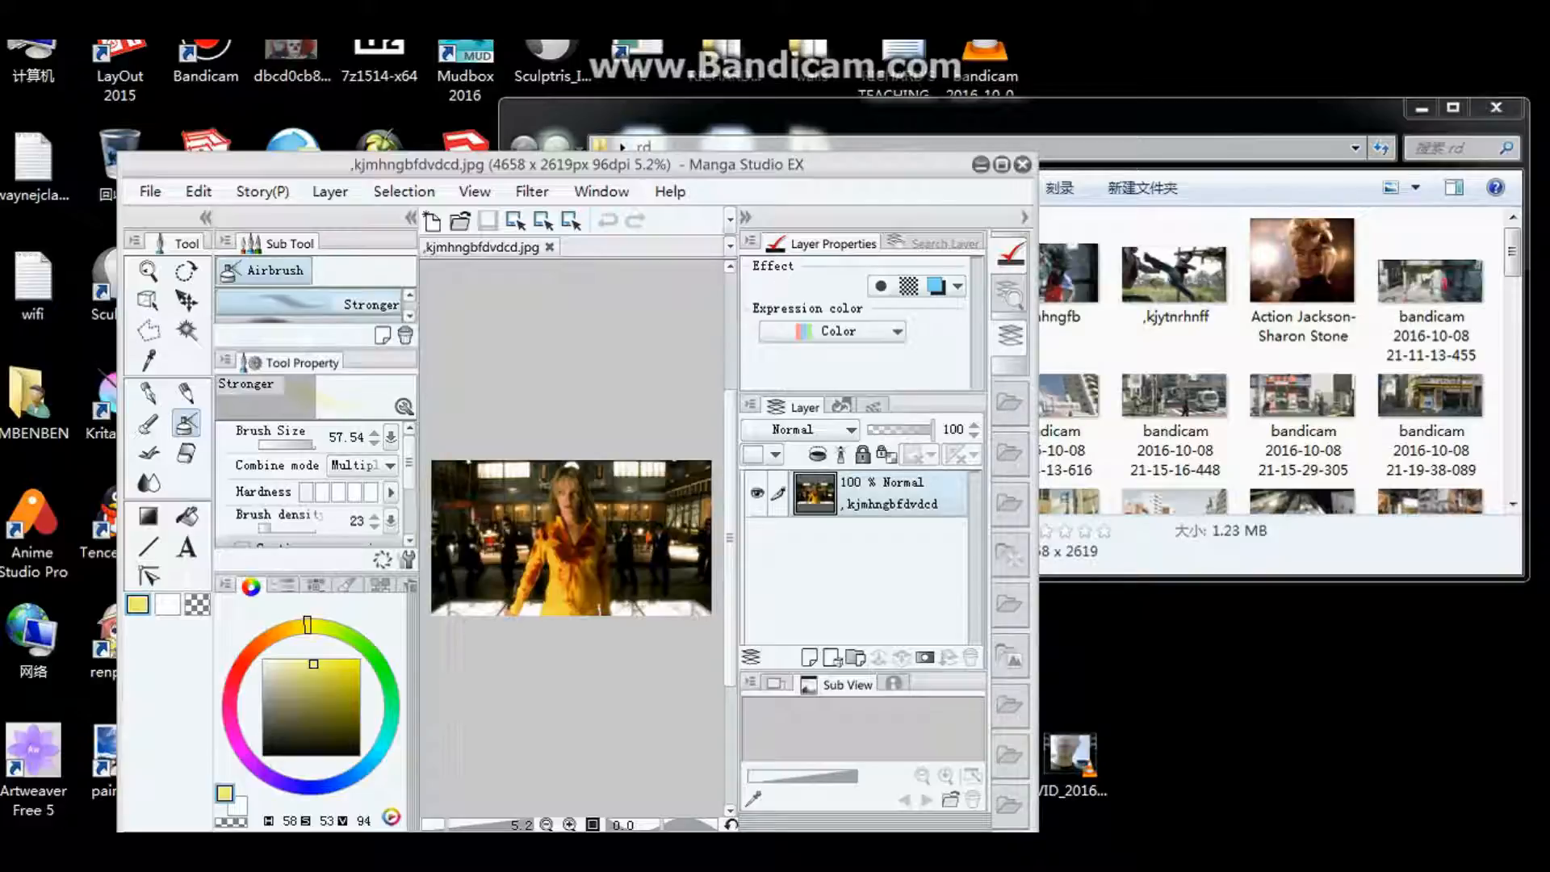
click(1002, 164)
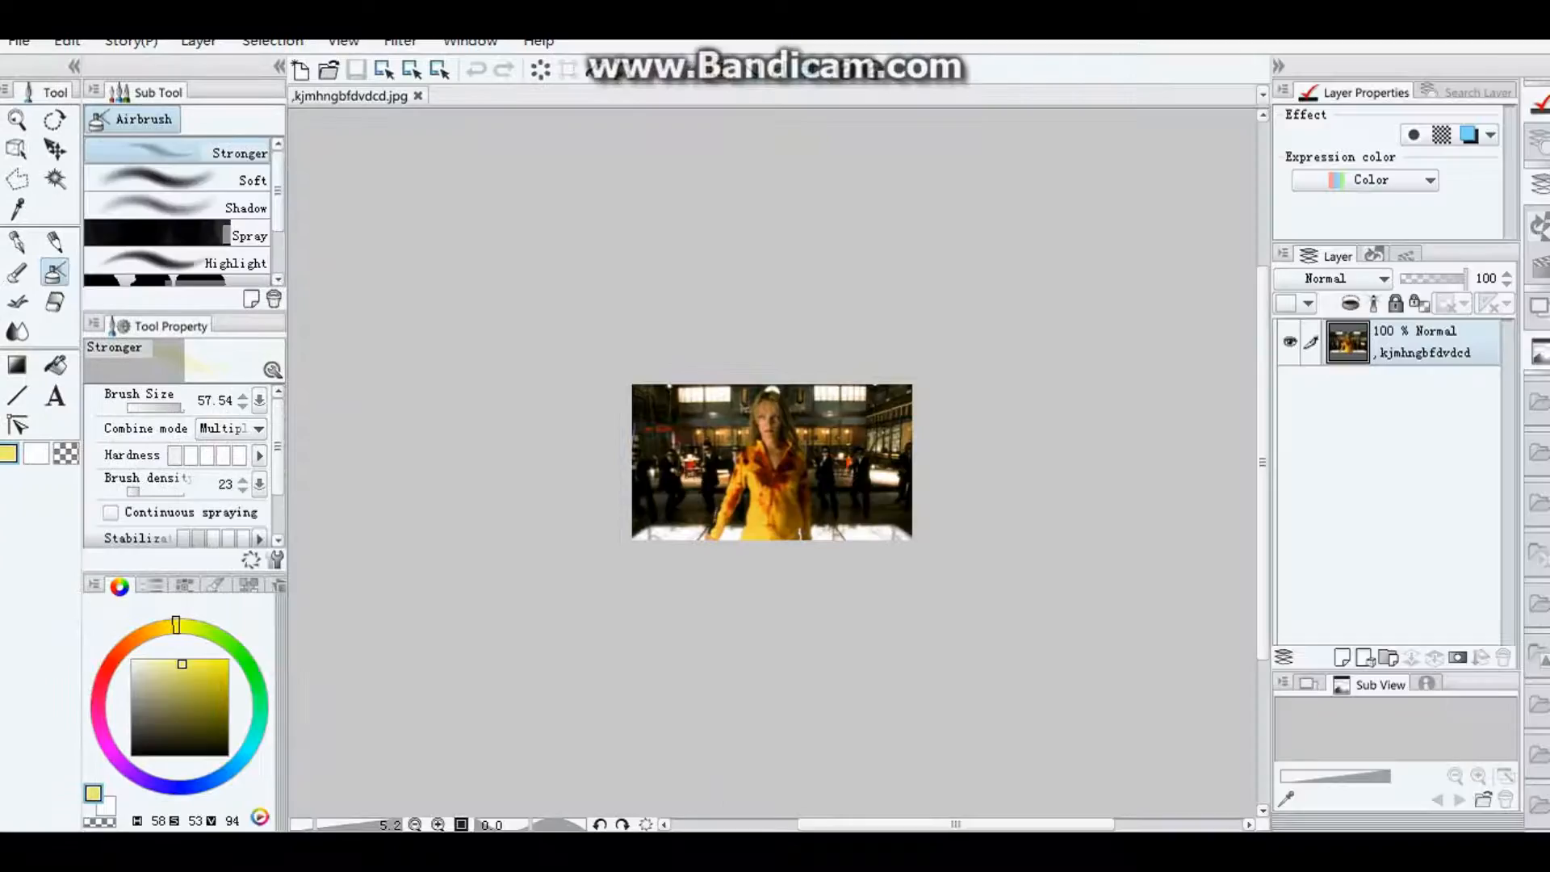
scroll(836, 467, up, 1)
scroll(836, 467, up, 8)
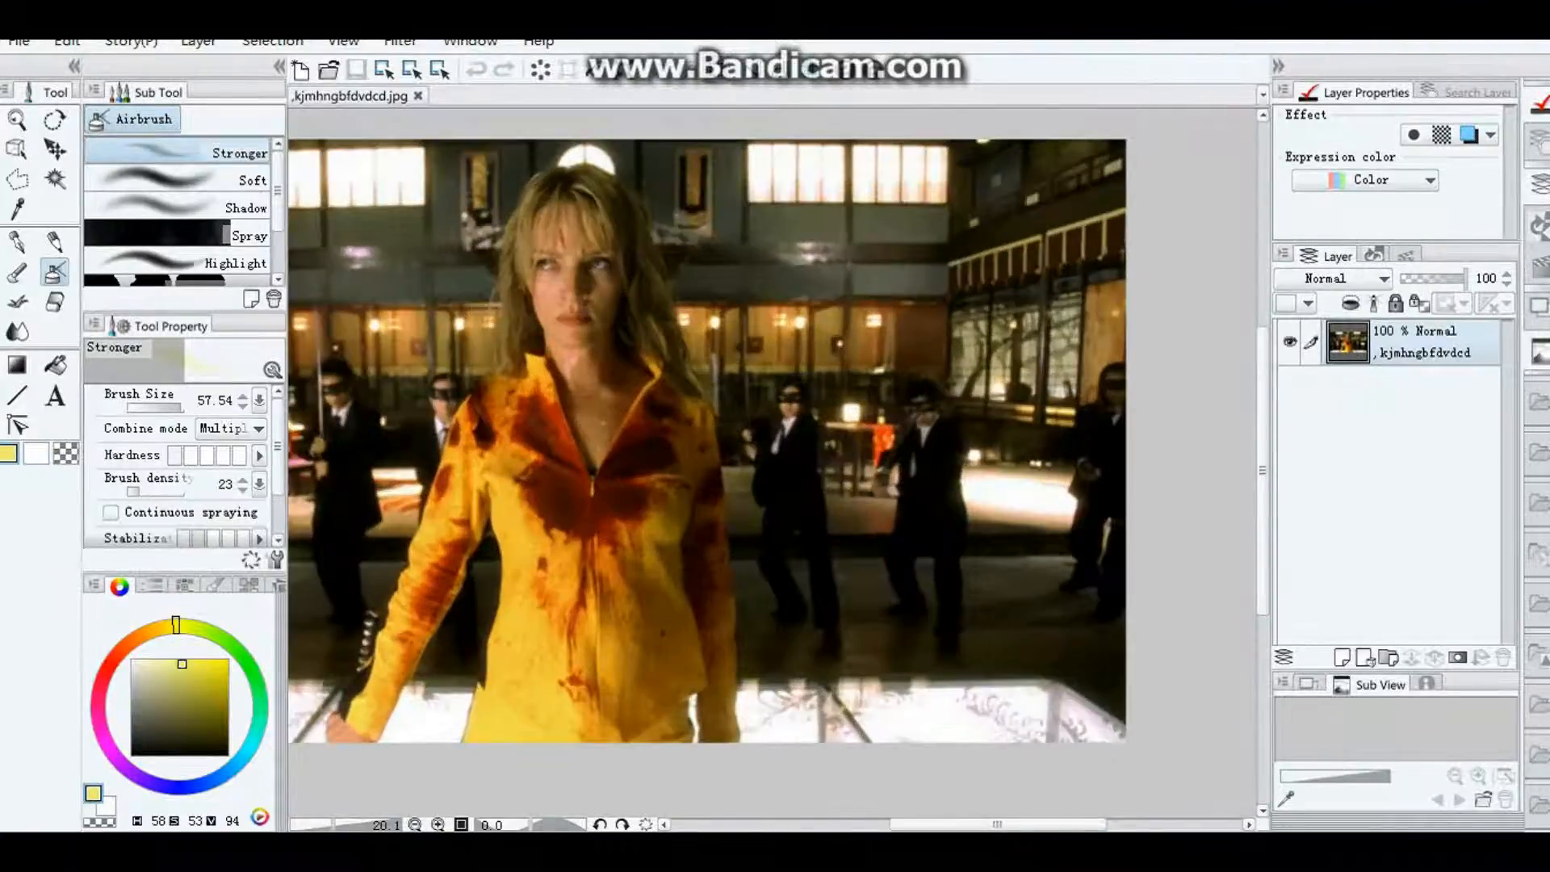
drag(998, 824, 963, 824)
drag(1263, 470, 1263, 446)
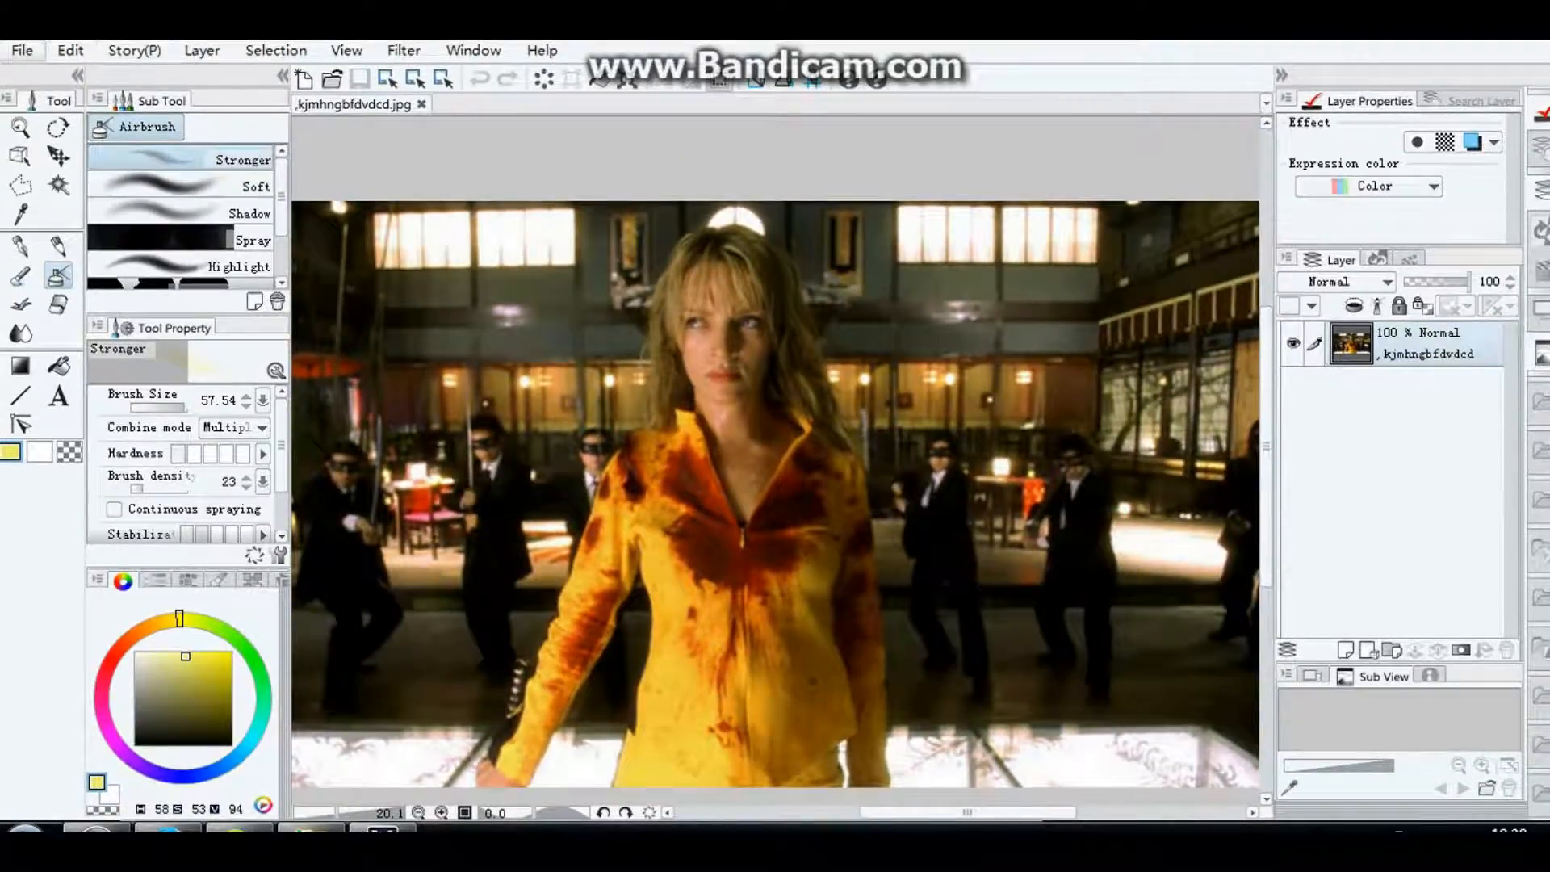
Step: Apply a Hue/Saturation/Luminosity tonal correction to the photo with saturation -100 and luminosity 67
click(23, 51)
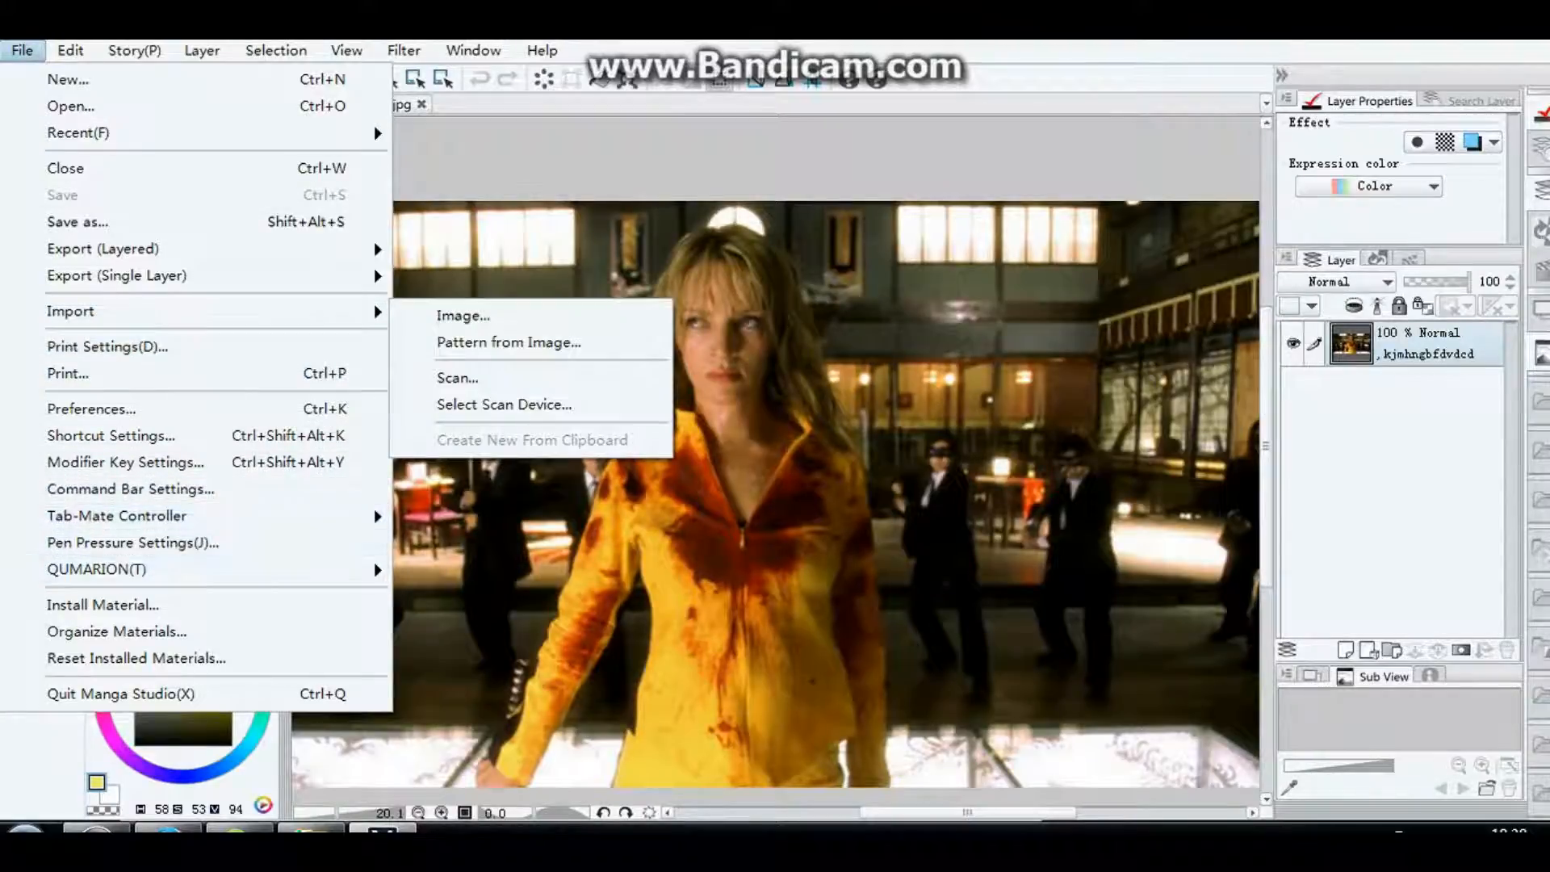
mouse_move(117, 515)
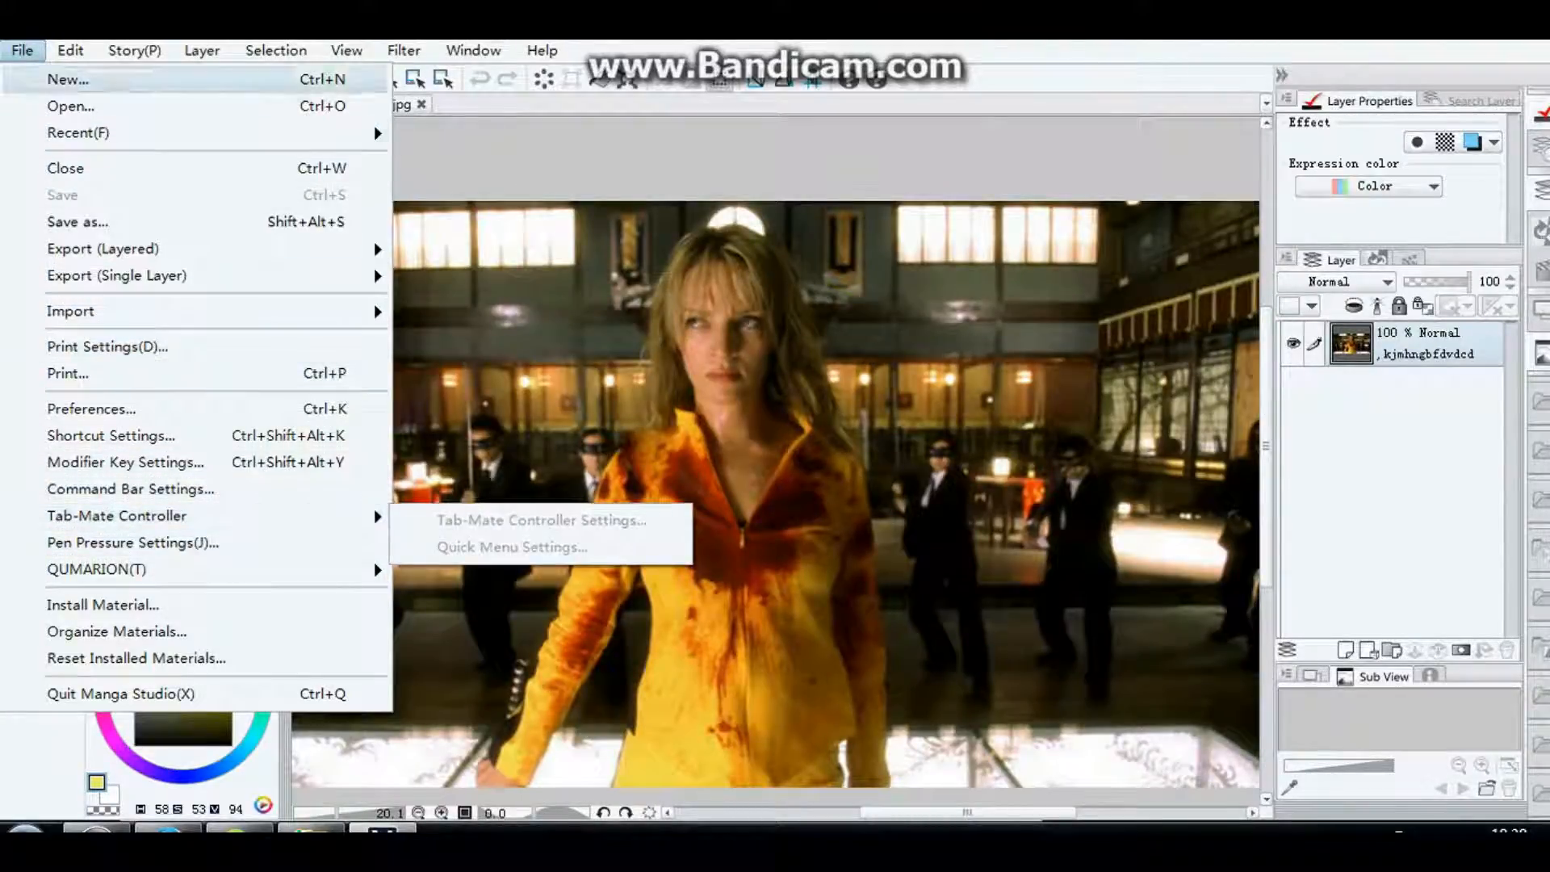
mouse_move(70, 50)
mouse_move(162, 453)
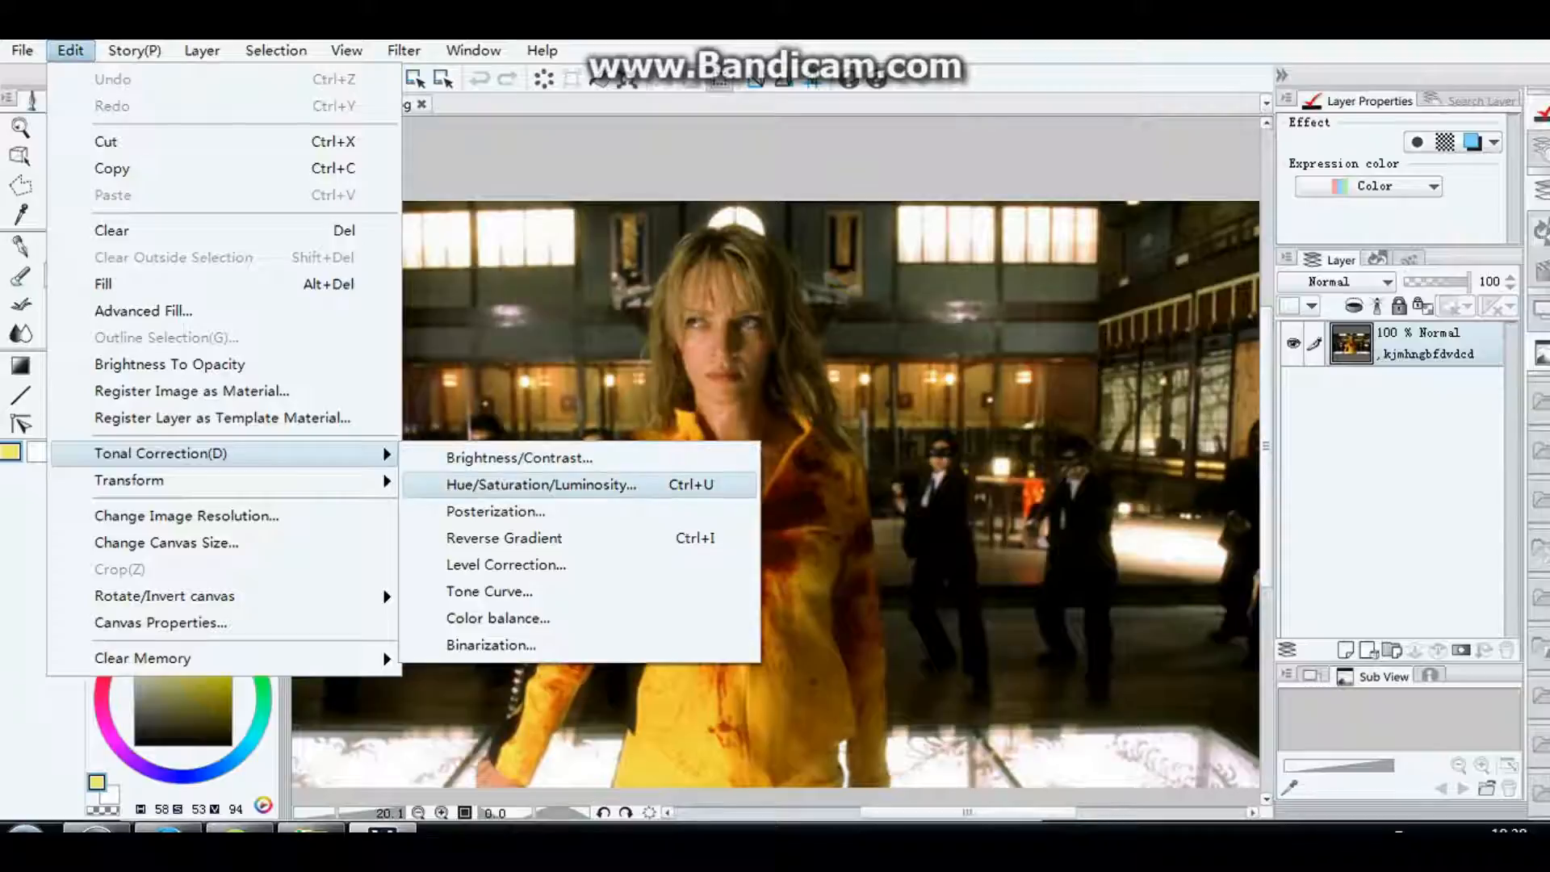
click(541, 485)
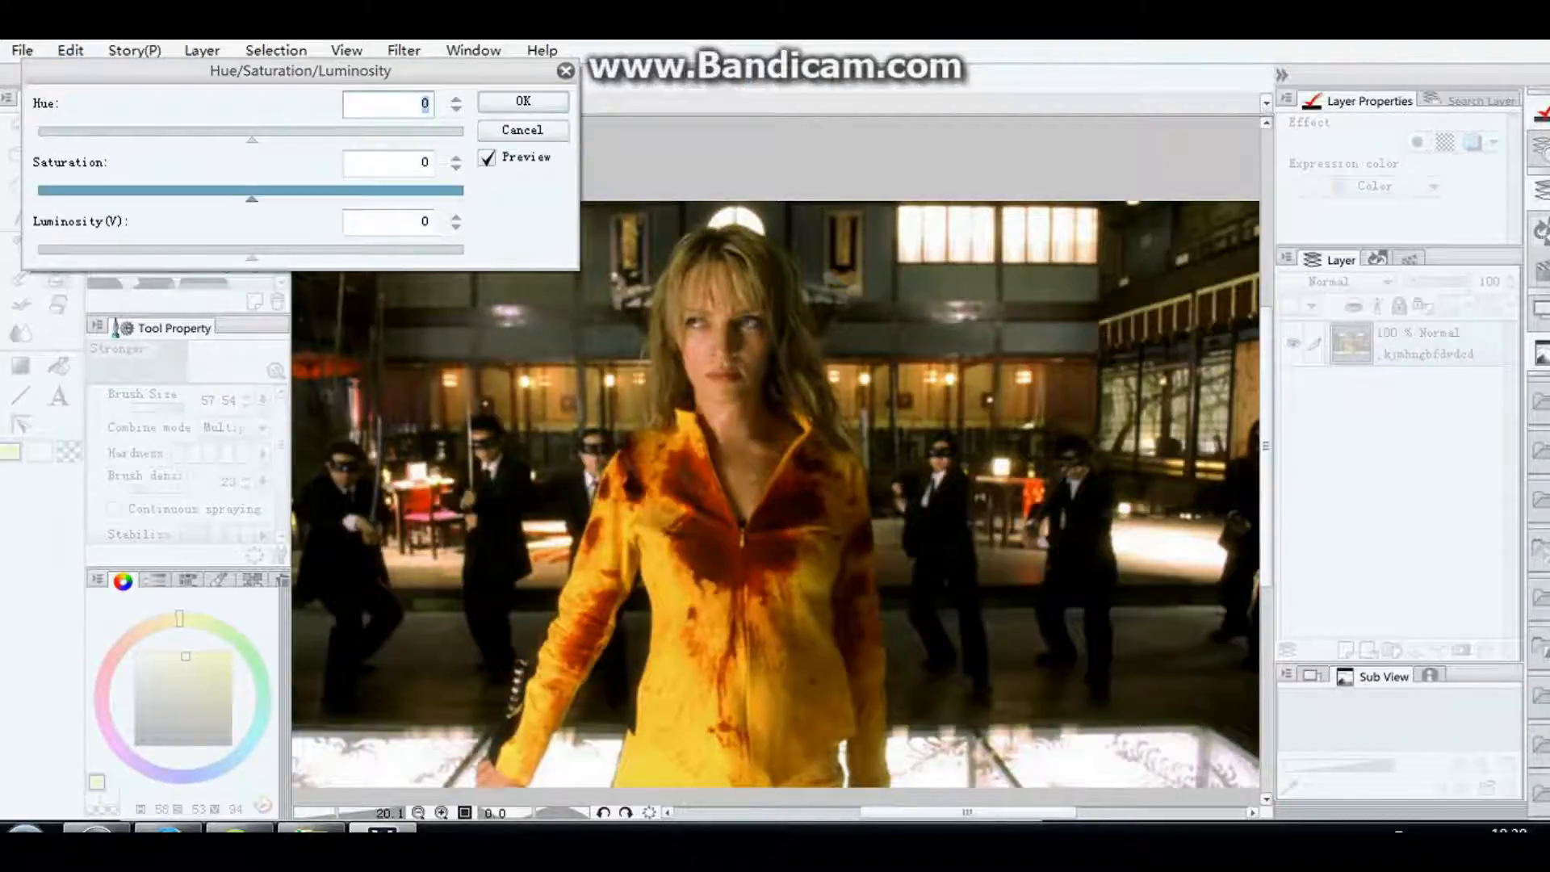
drag(252, 197, 37, 197)
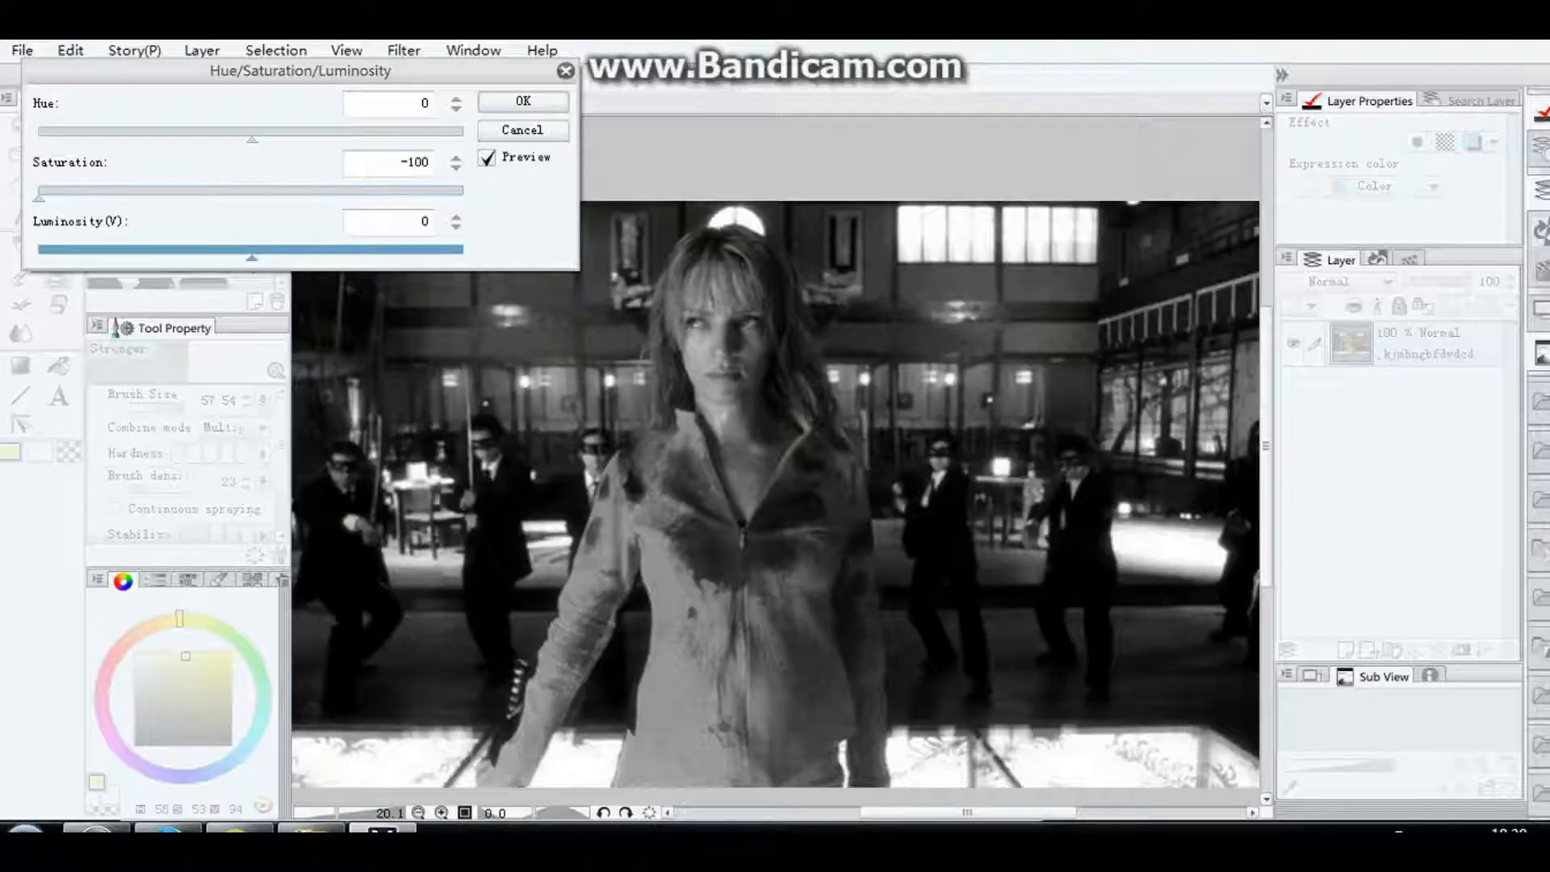
drag(251, 258, 332, 258)
drag(348, 256, 358, 256)
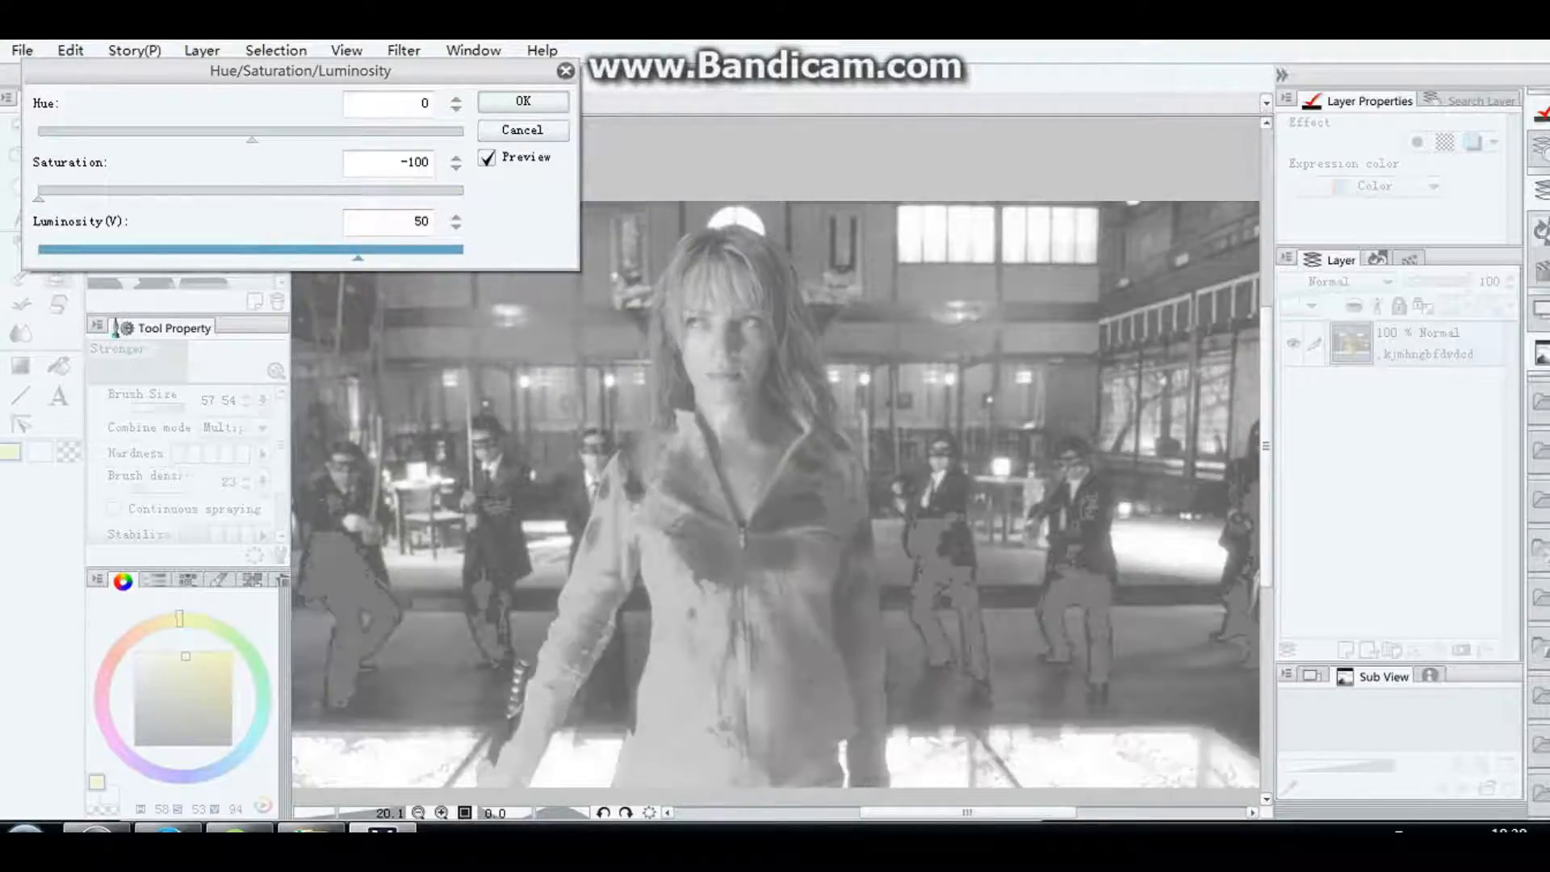
drag(360, 257, 394, 257)
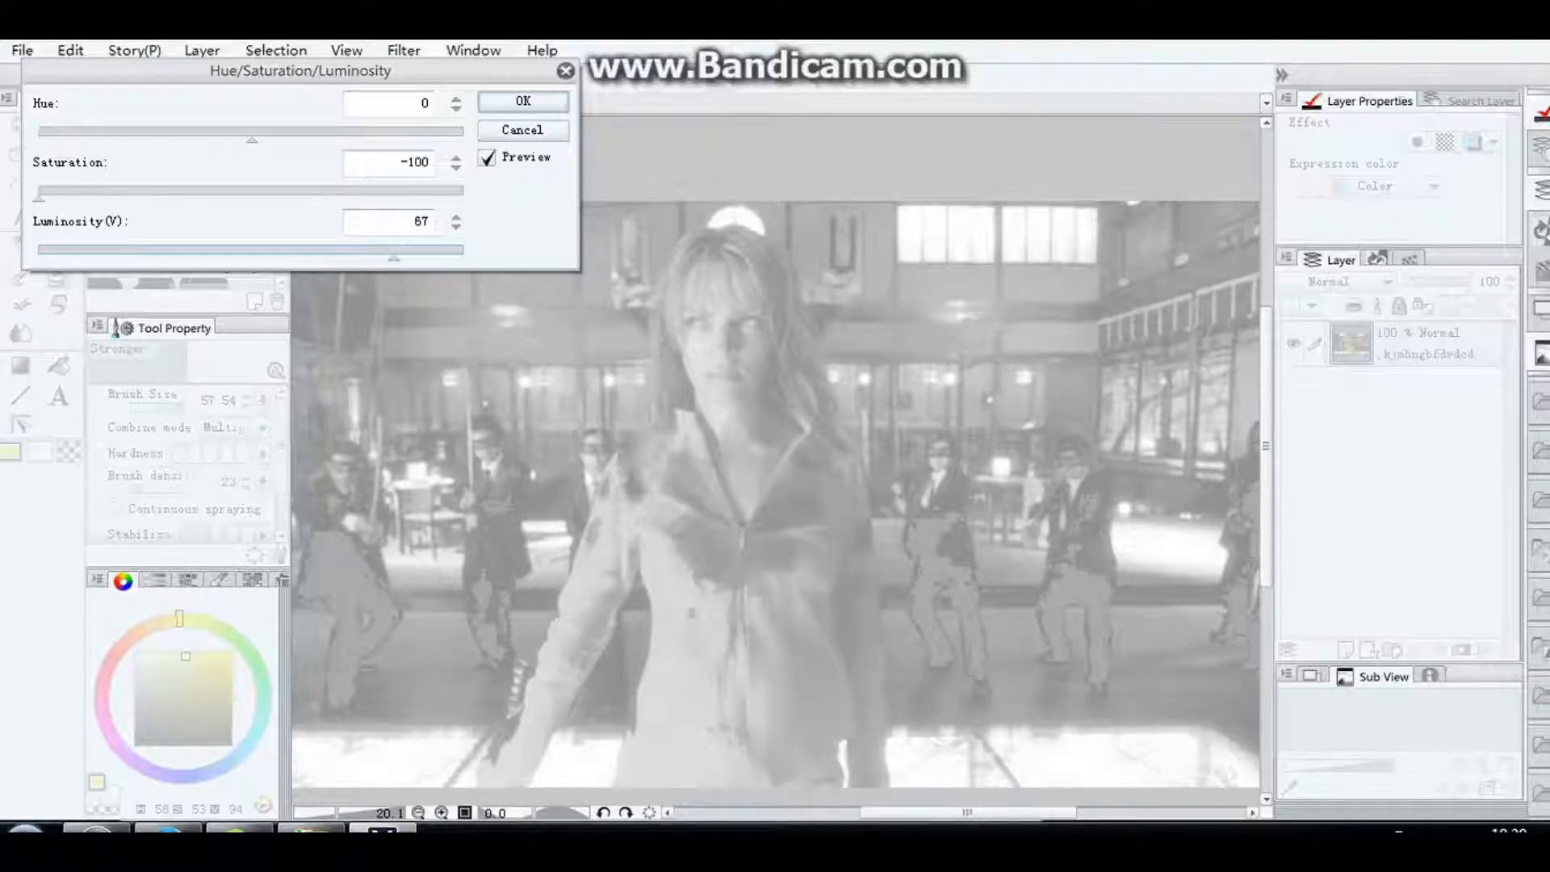
key(Return)
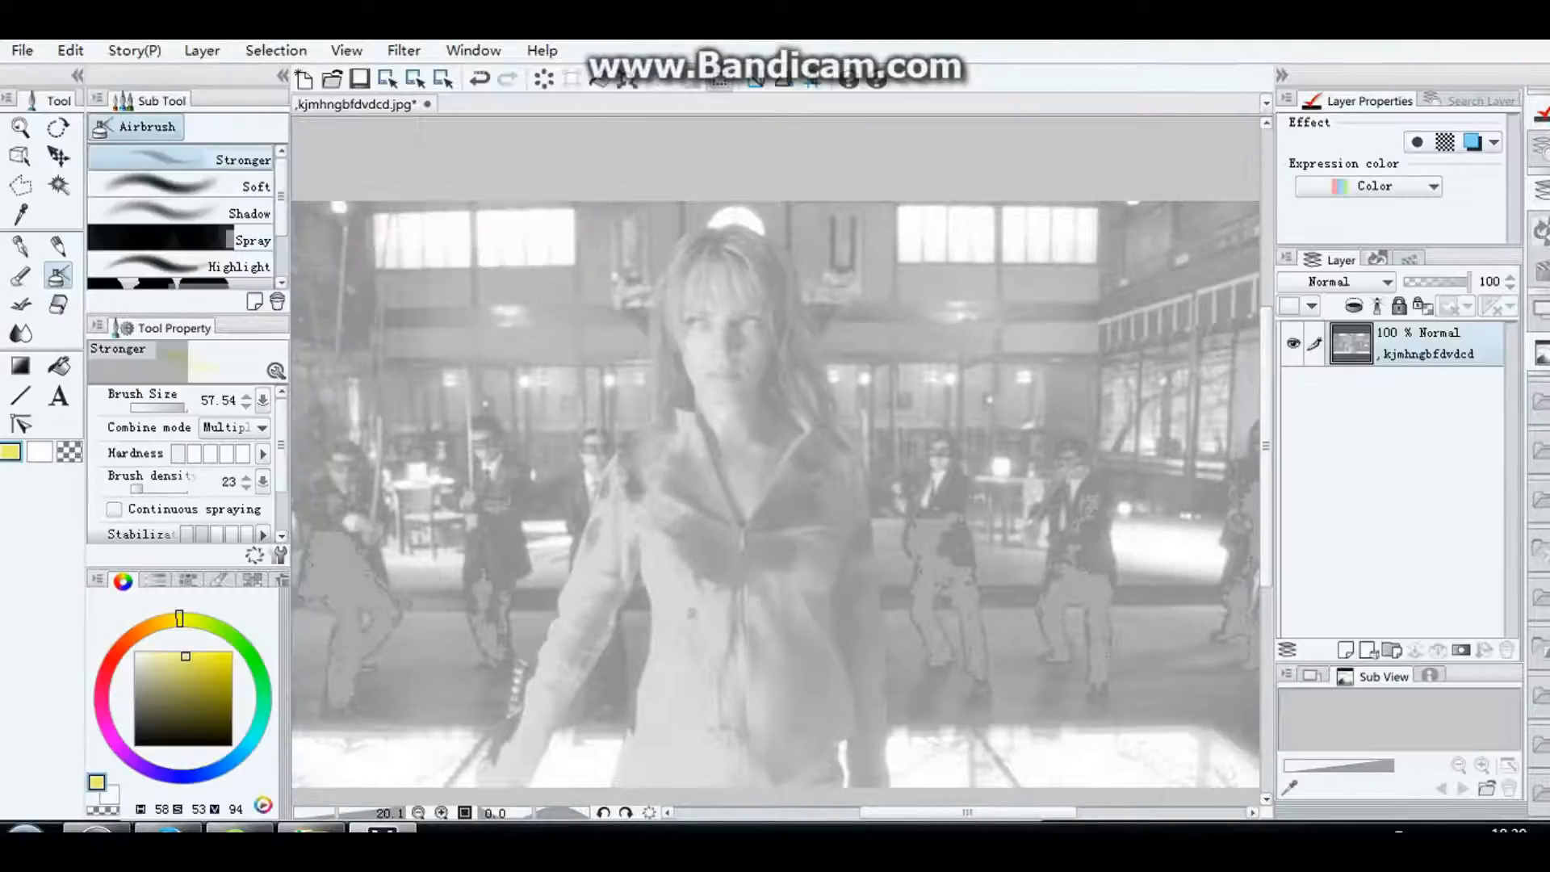
Step: Add a new empty layer above the photo layer for tracing the woman's face
click(1345, 650)
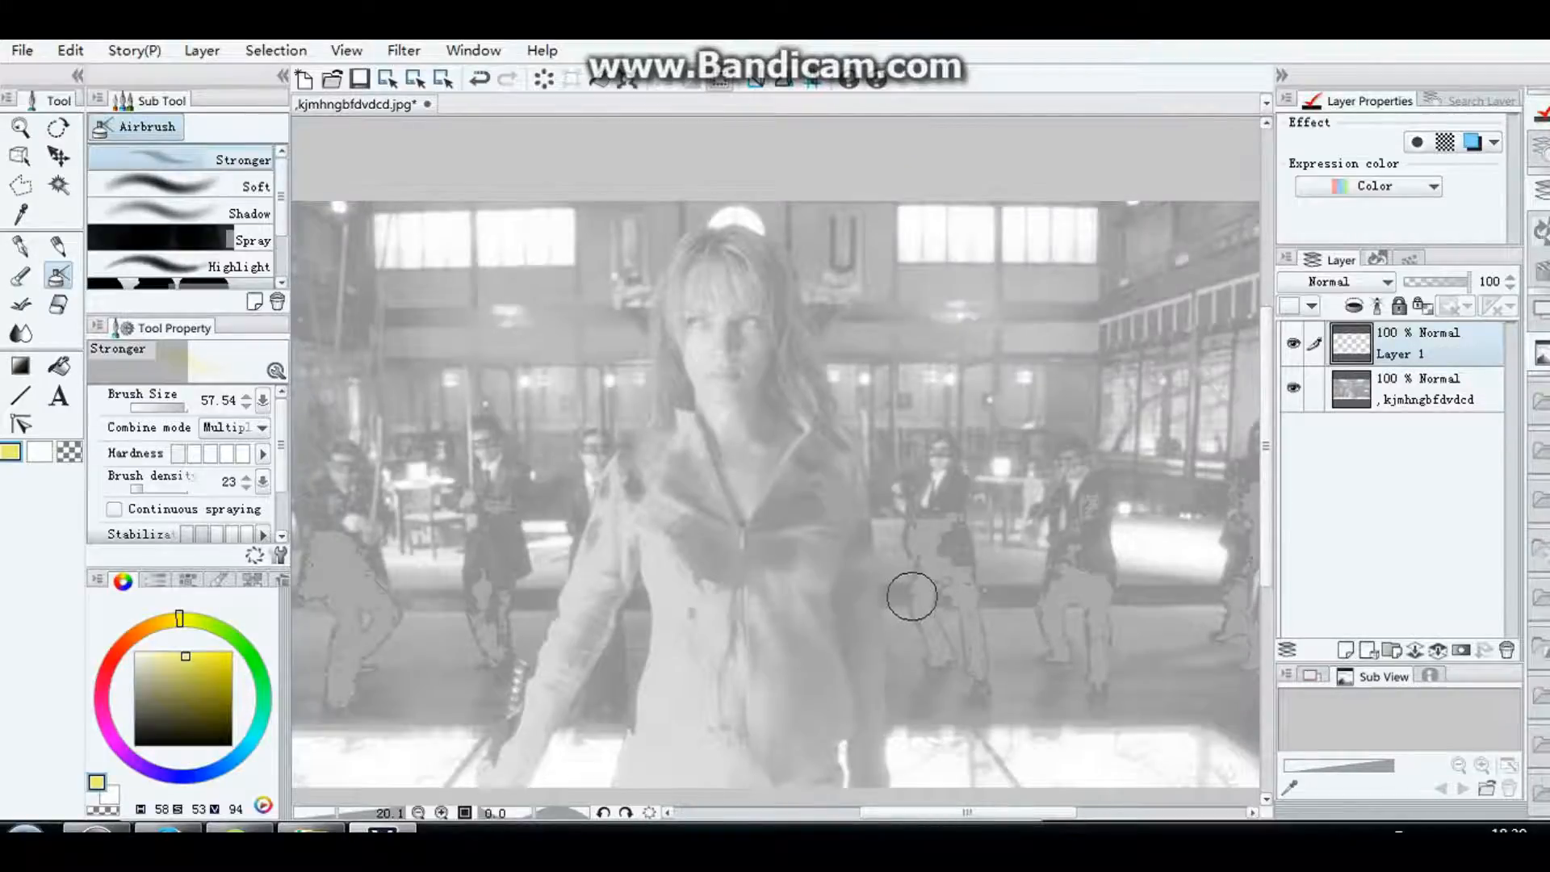
scroll(910, 589, up, 5)
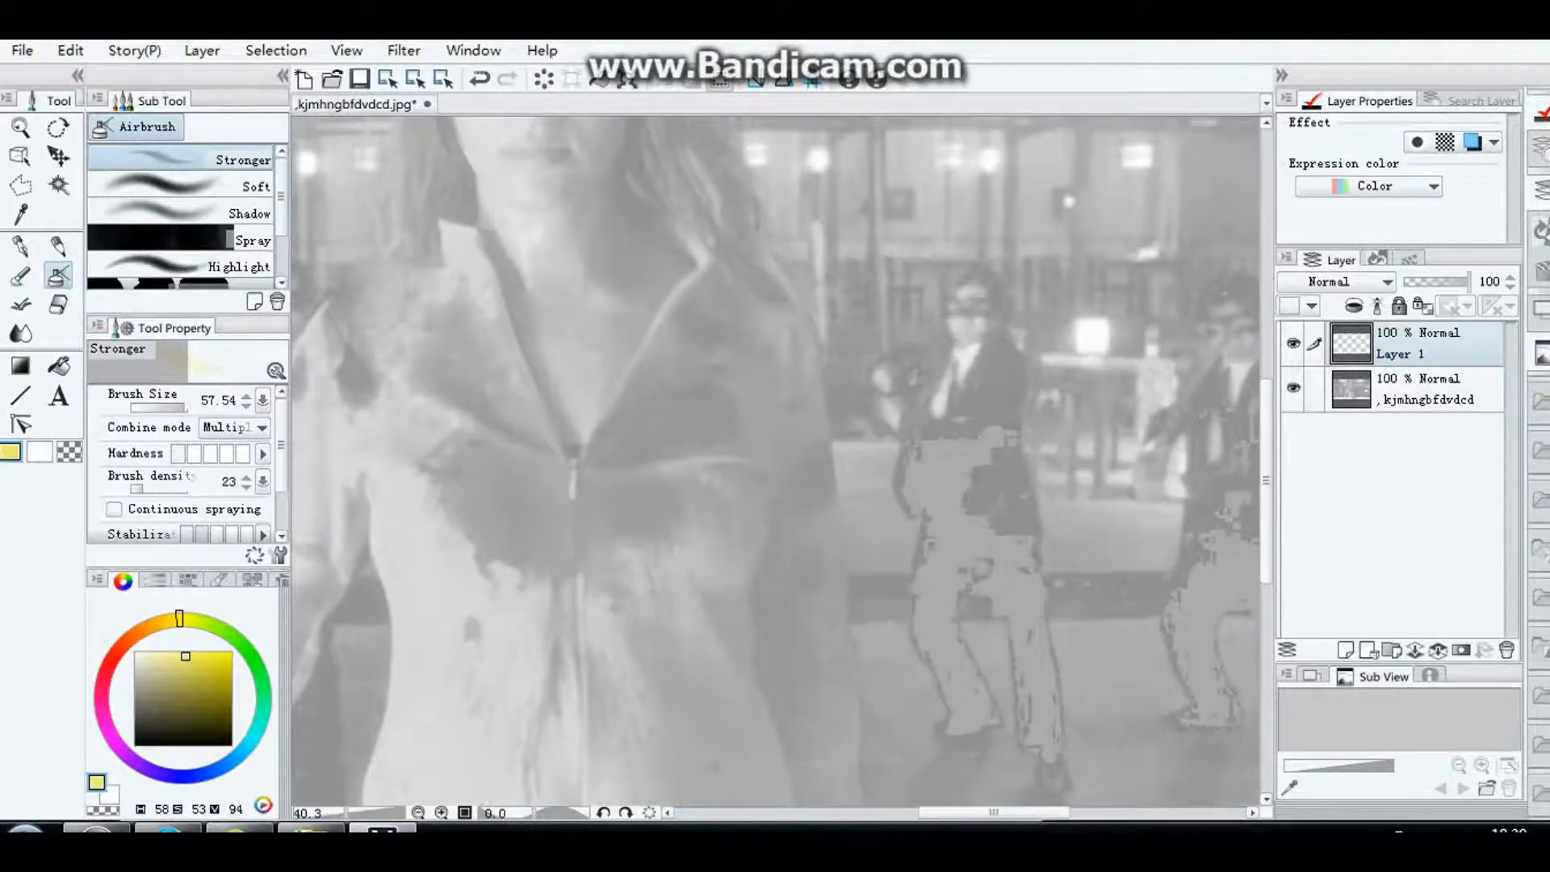
drag(1266, 488, 1266, 398)
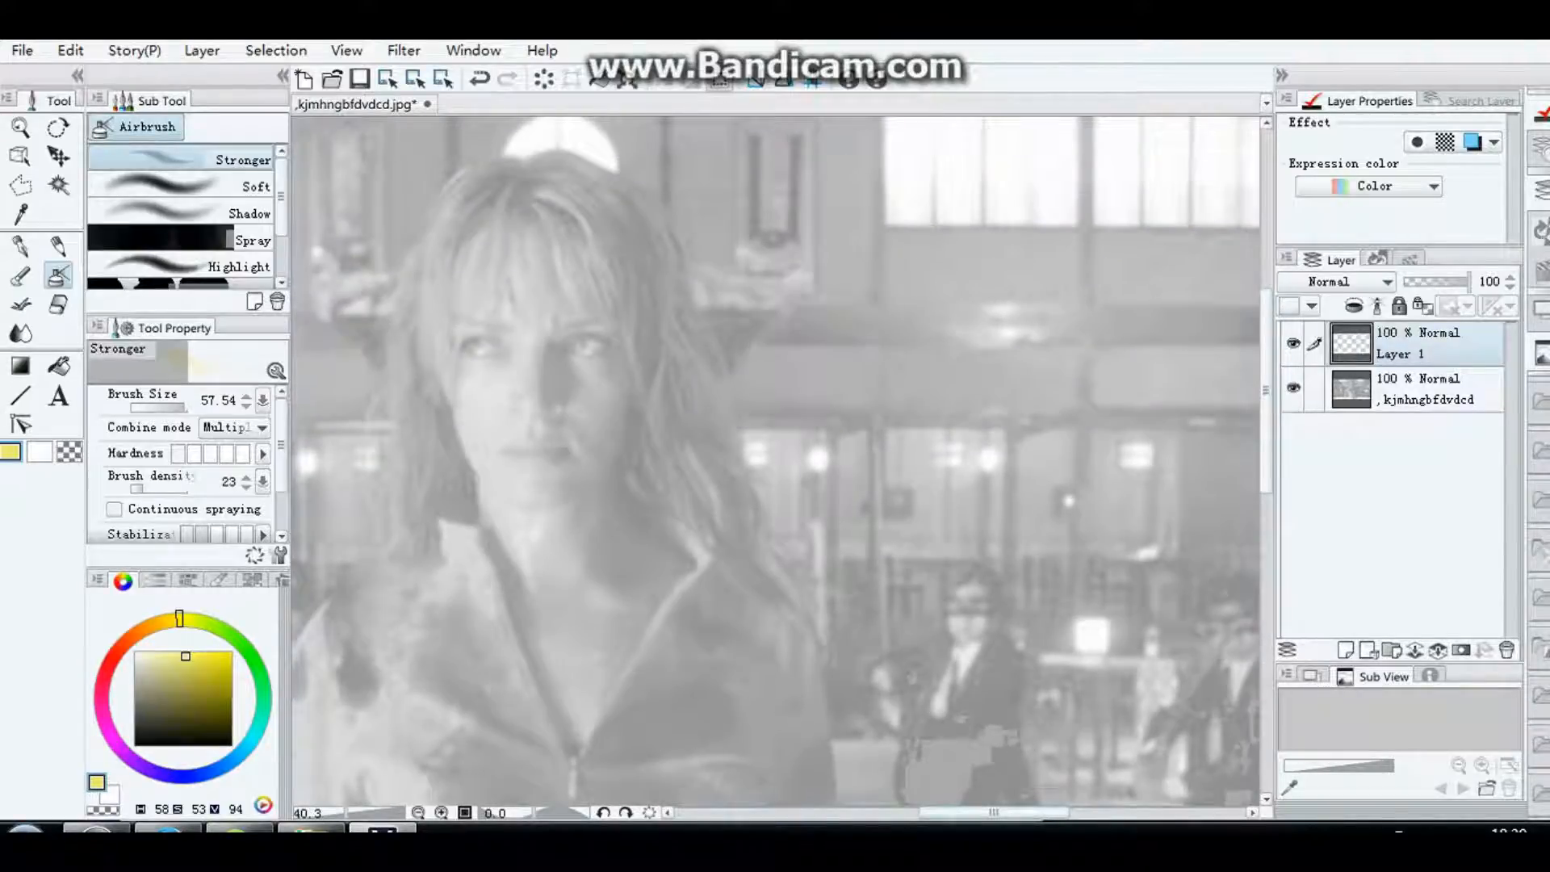
drag(994, 813, 971, 813)
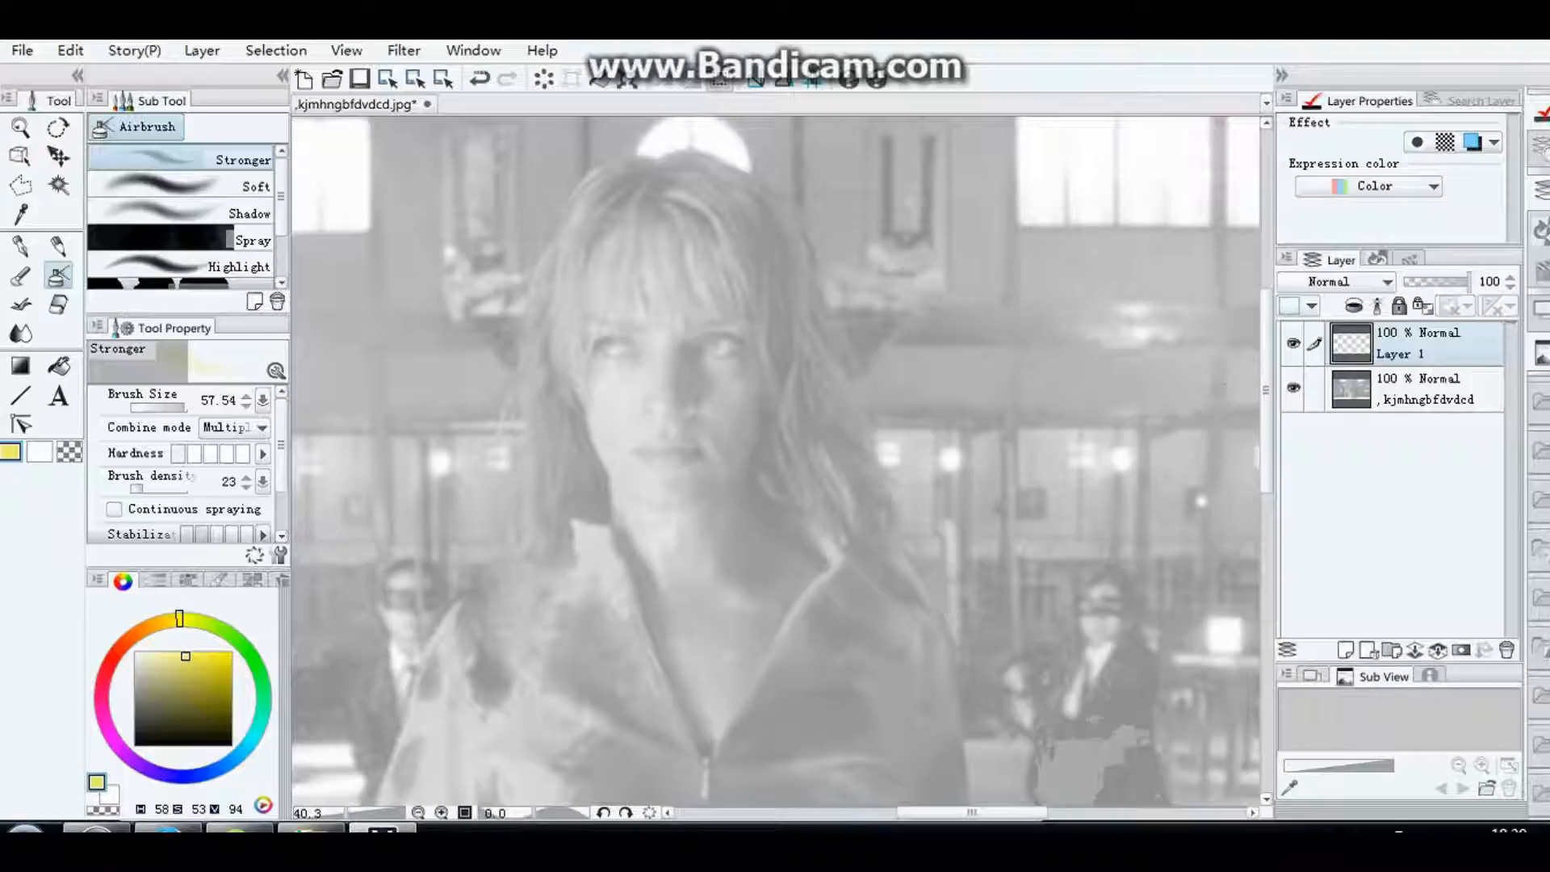
drag(1266, 391, 1266, 379)
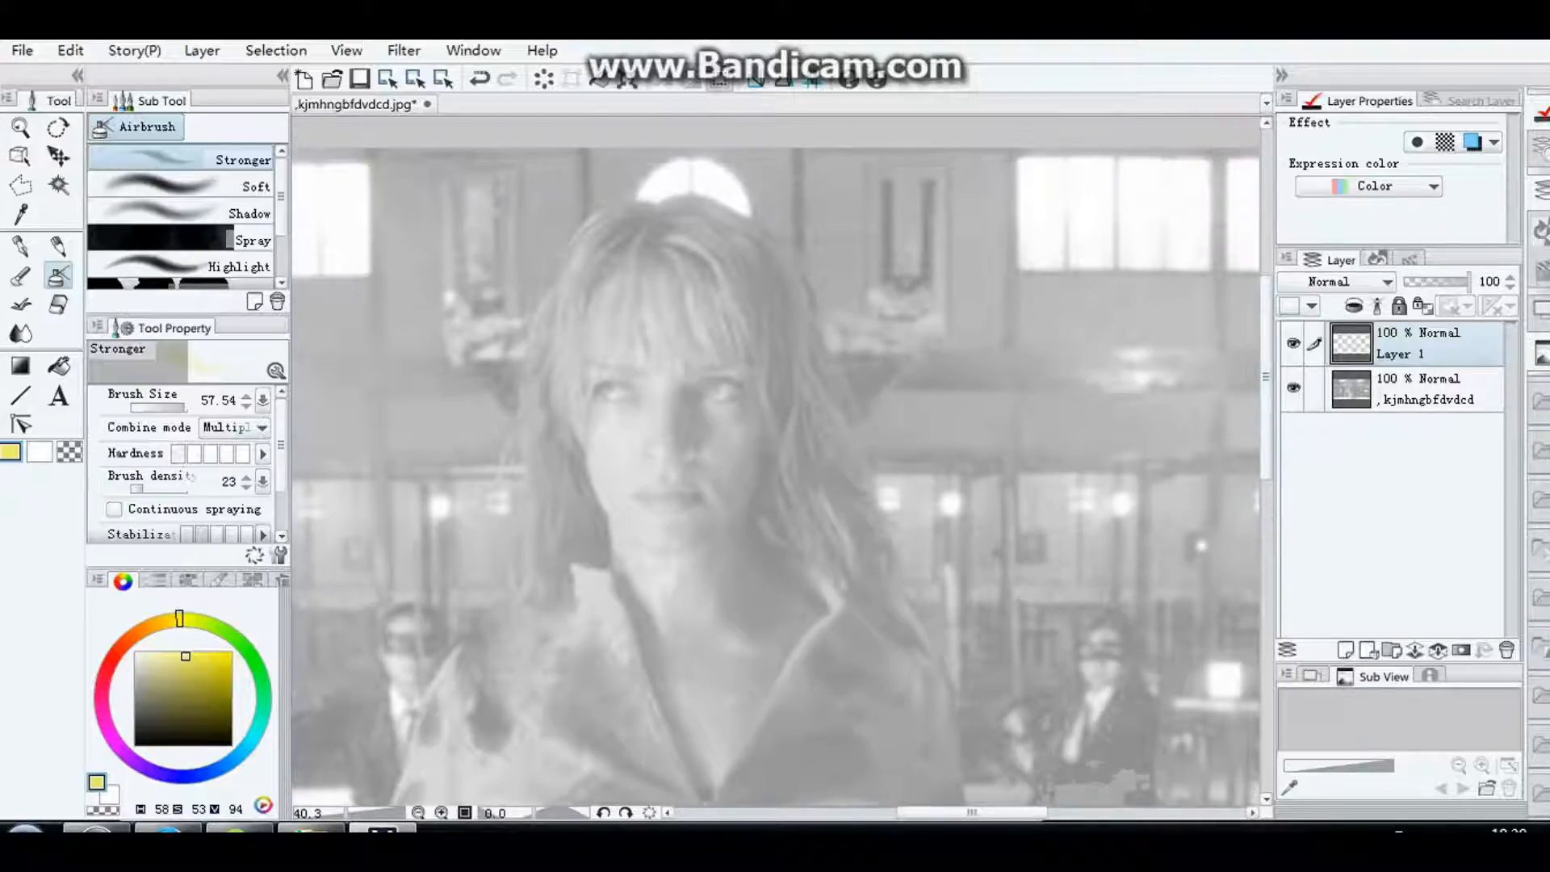
scroll(855, 648, up, 2)
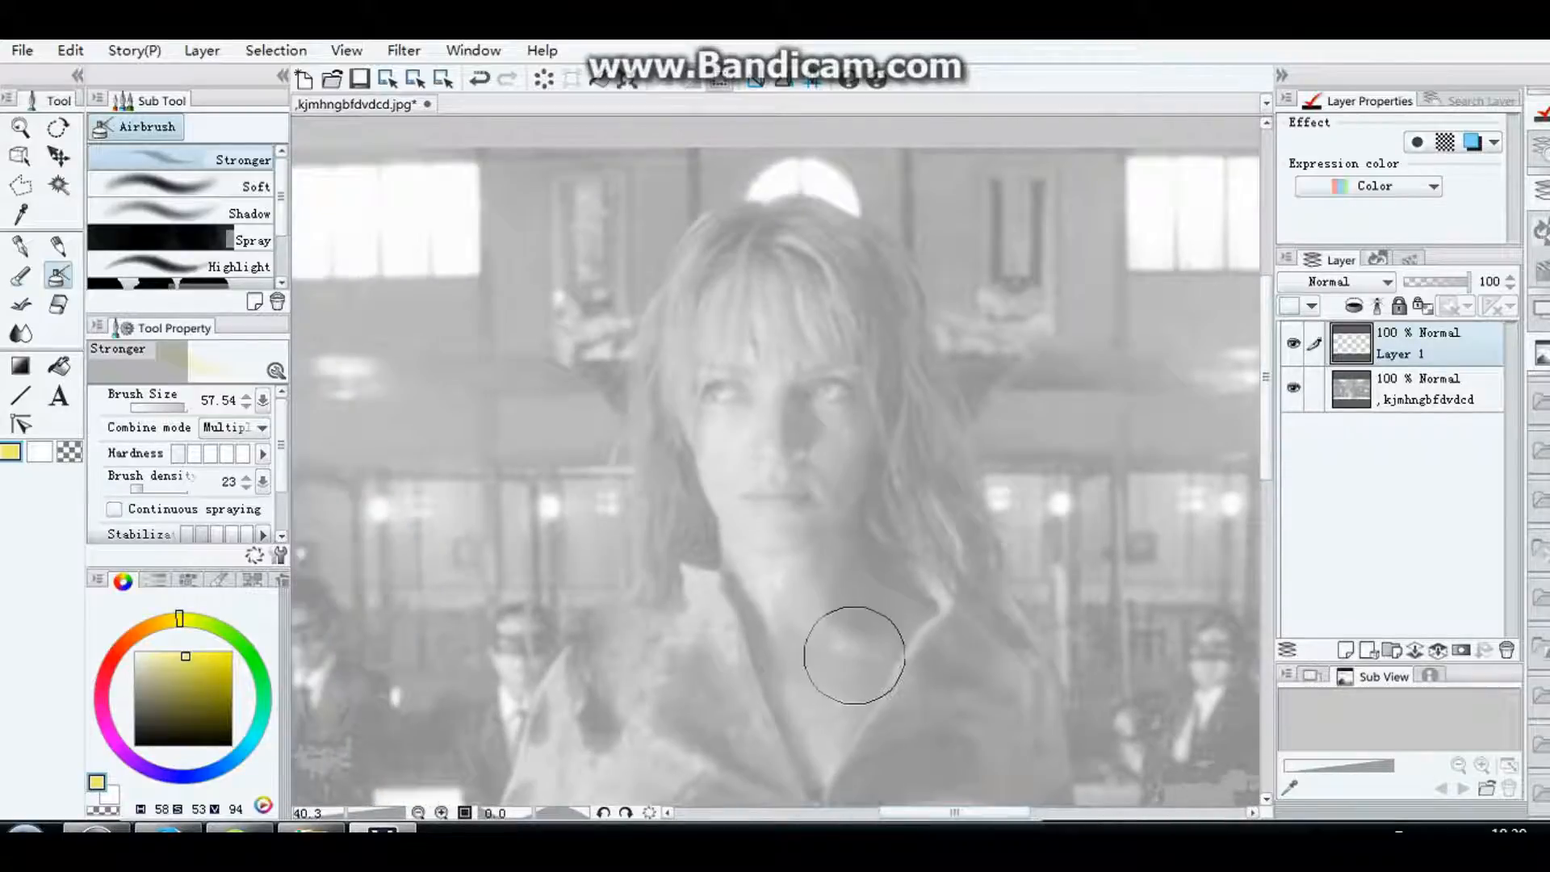
scroll(1083, 519, up, 1)
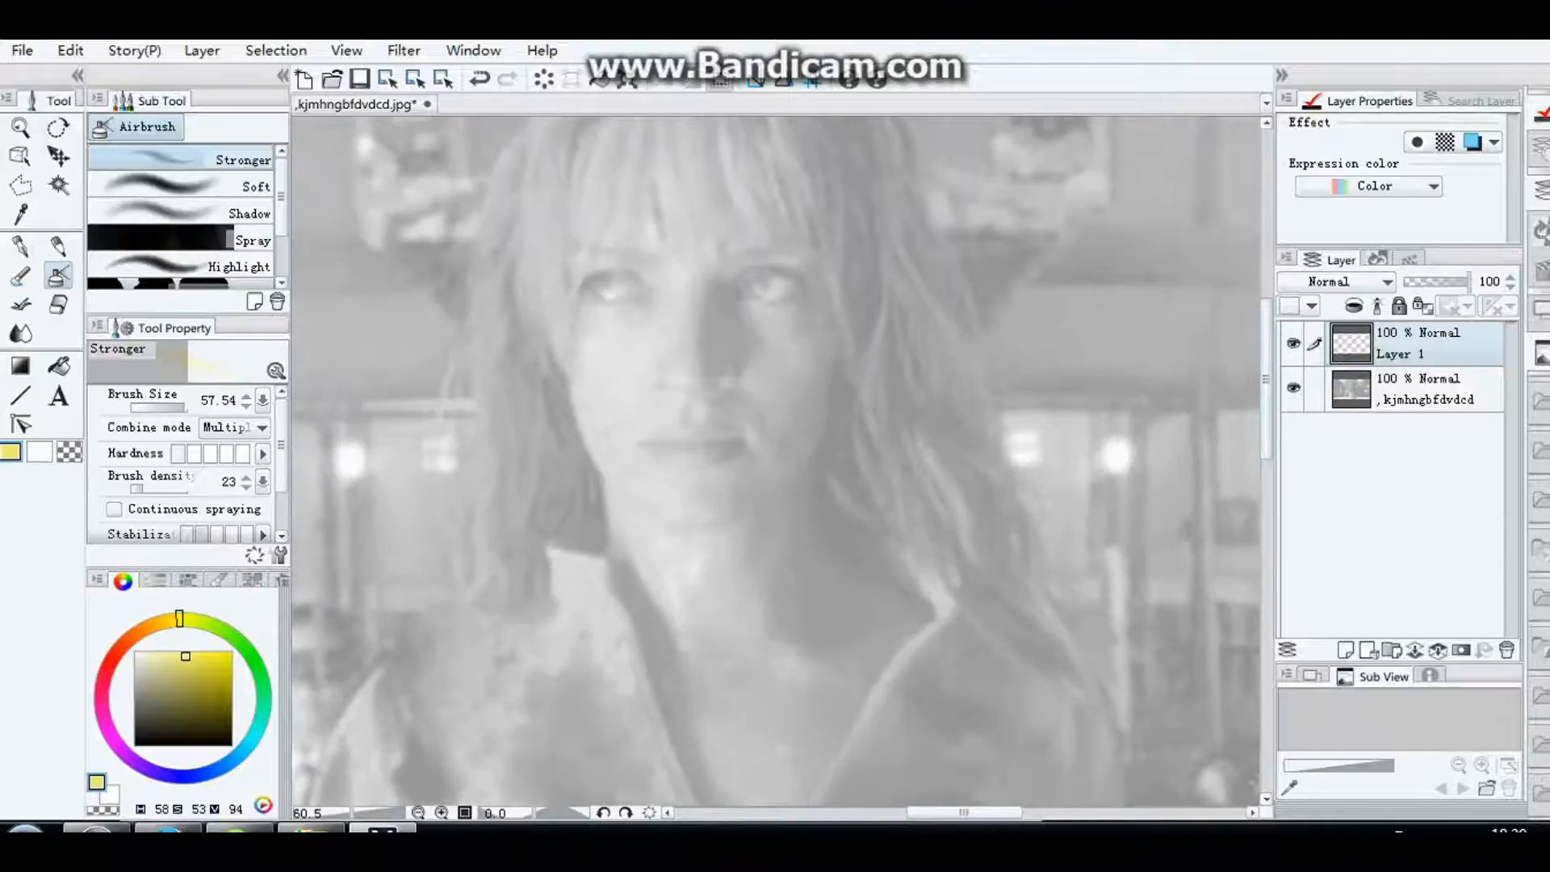
drag(1266, 373, 1266, 342)
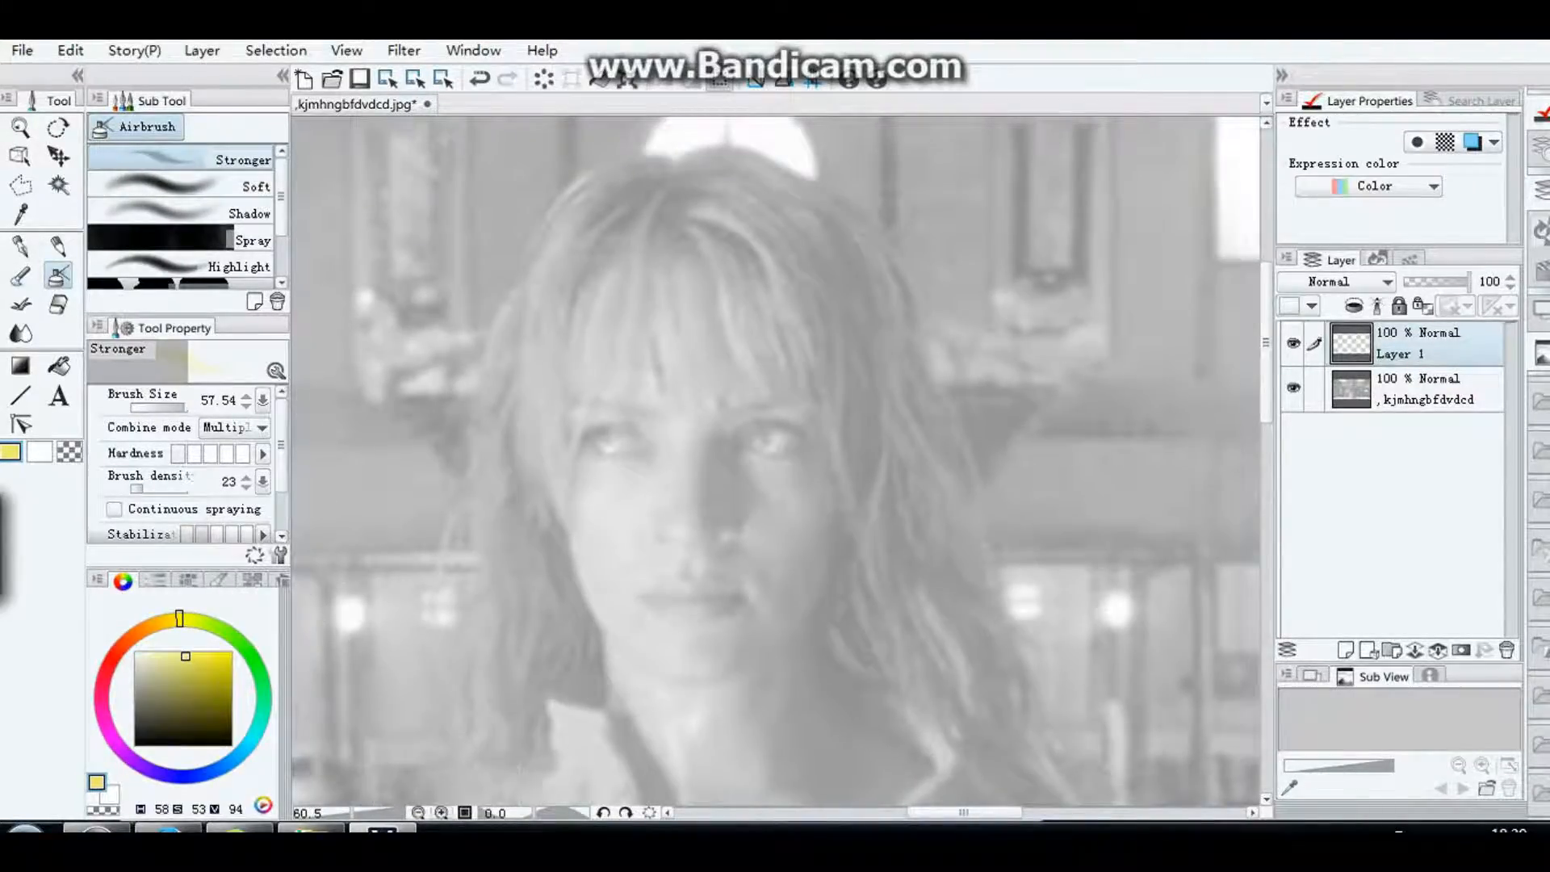
click(442, 812)
click(442, 813)
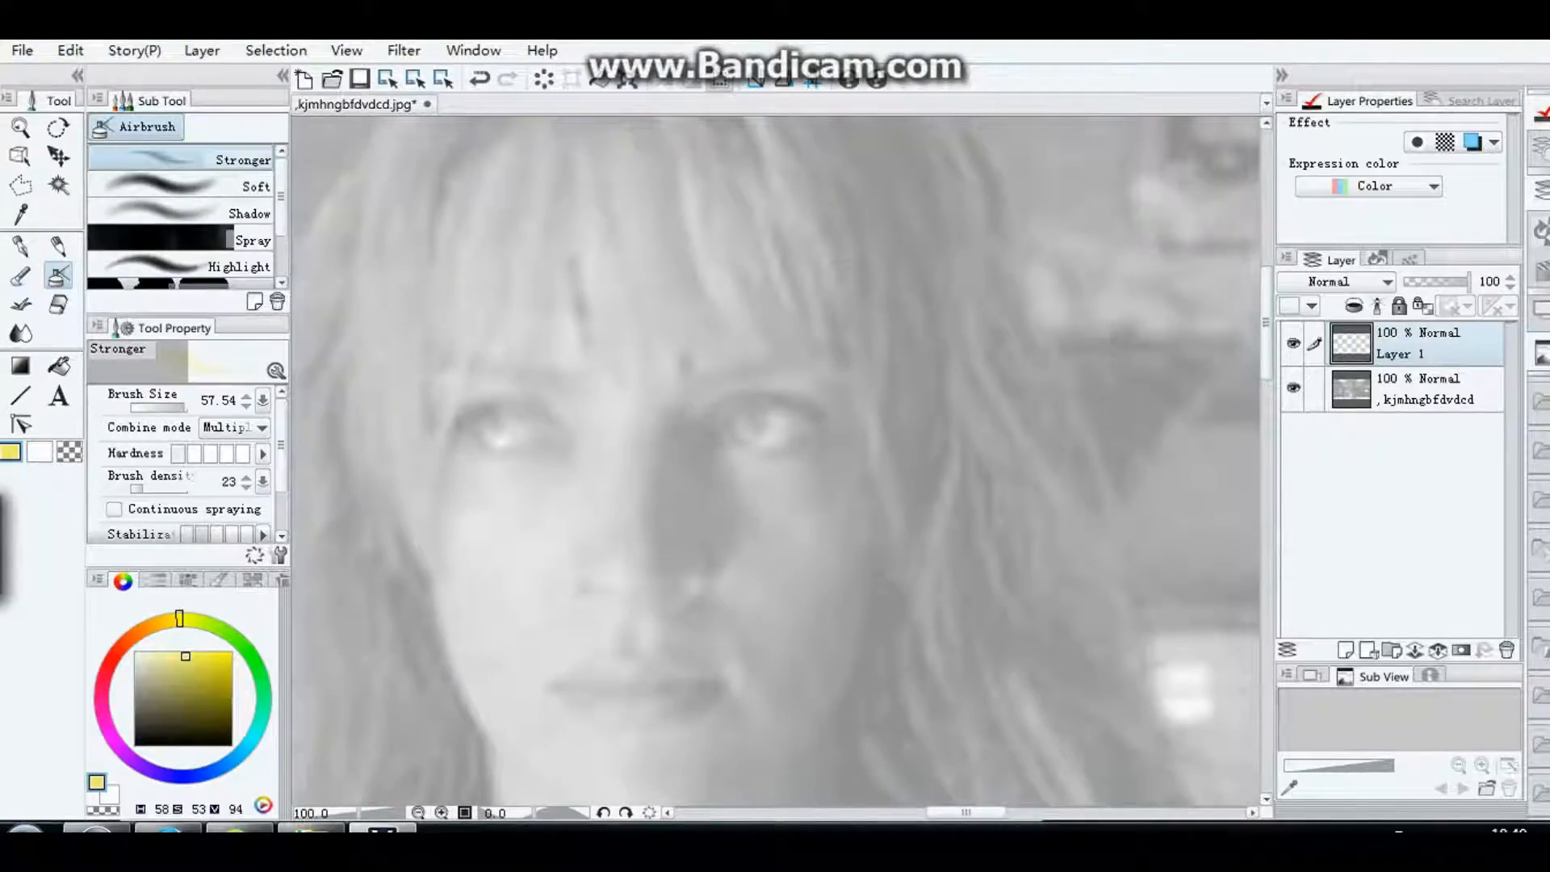
scroll(1229, 329, up, 3)
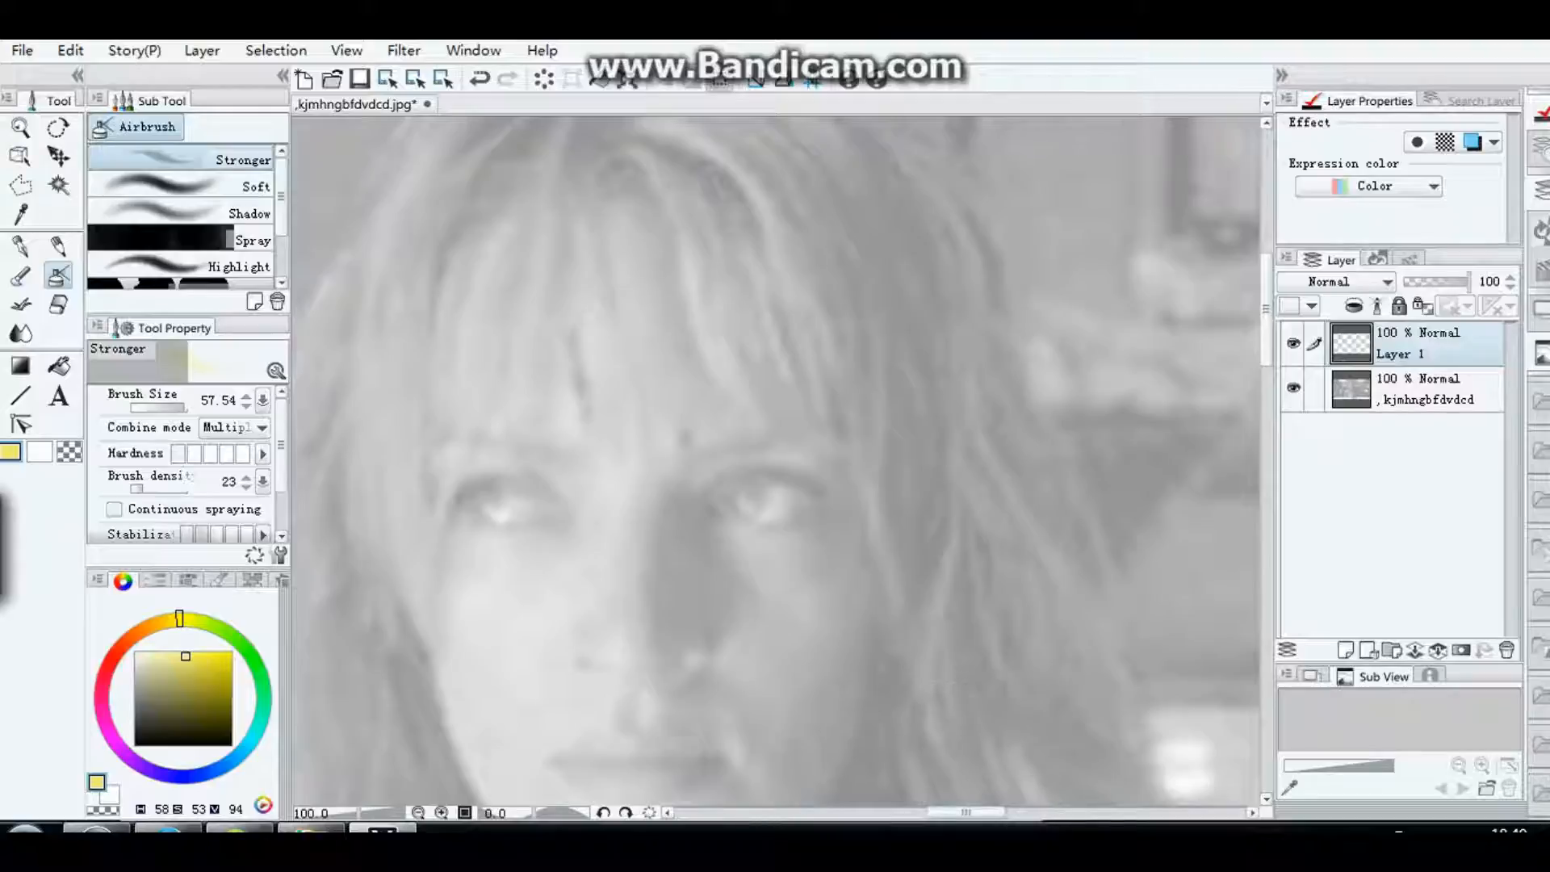
drag(965, 812, 954, 812)
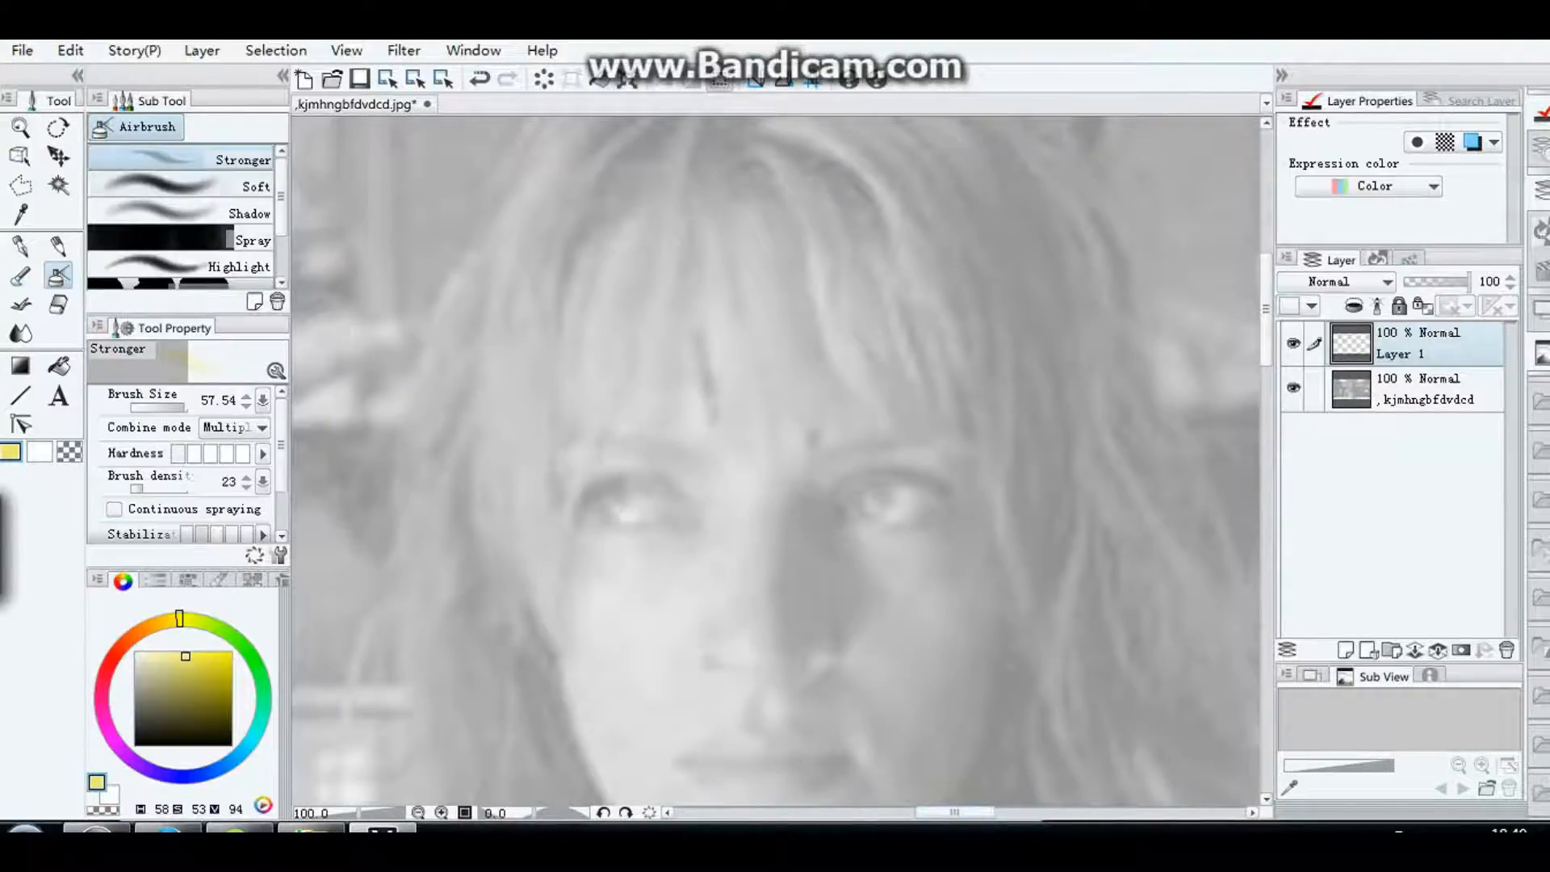
Step: Set up the G-pen with black as the drawing colour and a brush size of 0.80
click(20, 246)
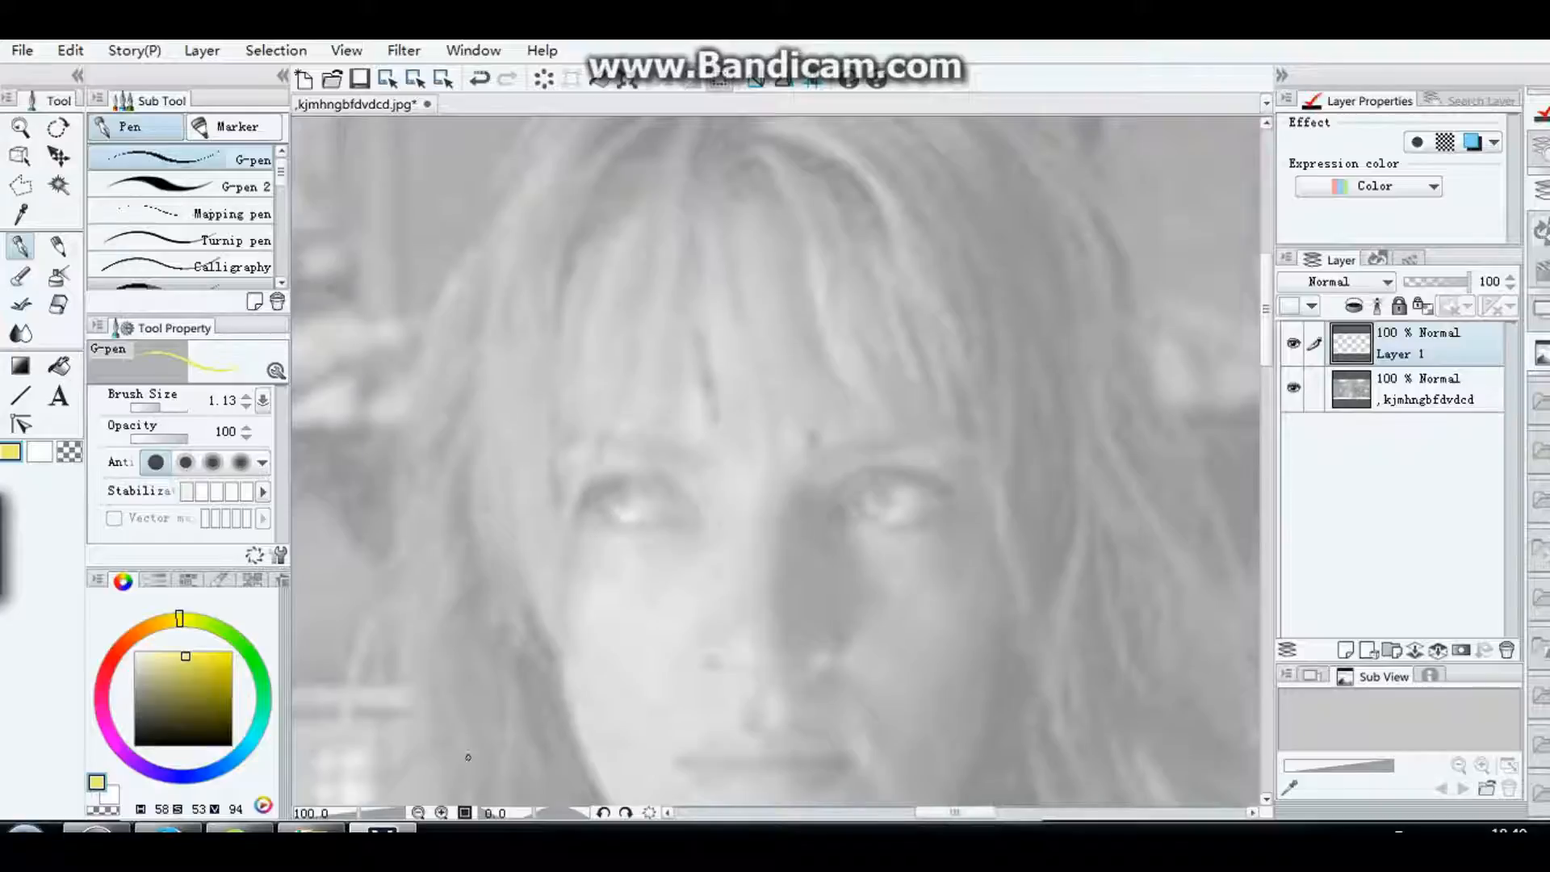
click(441, 813)
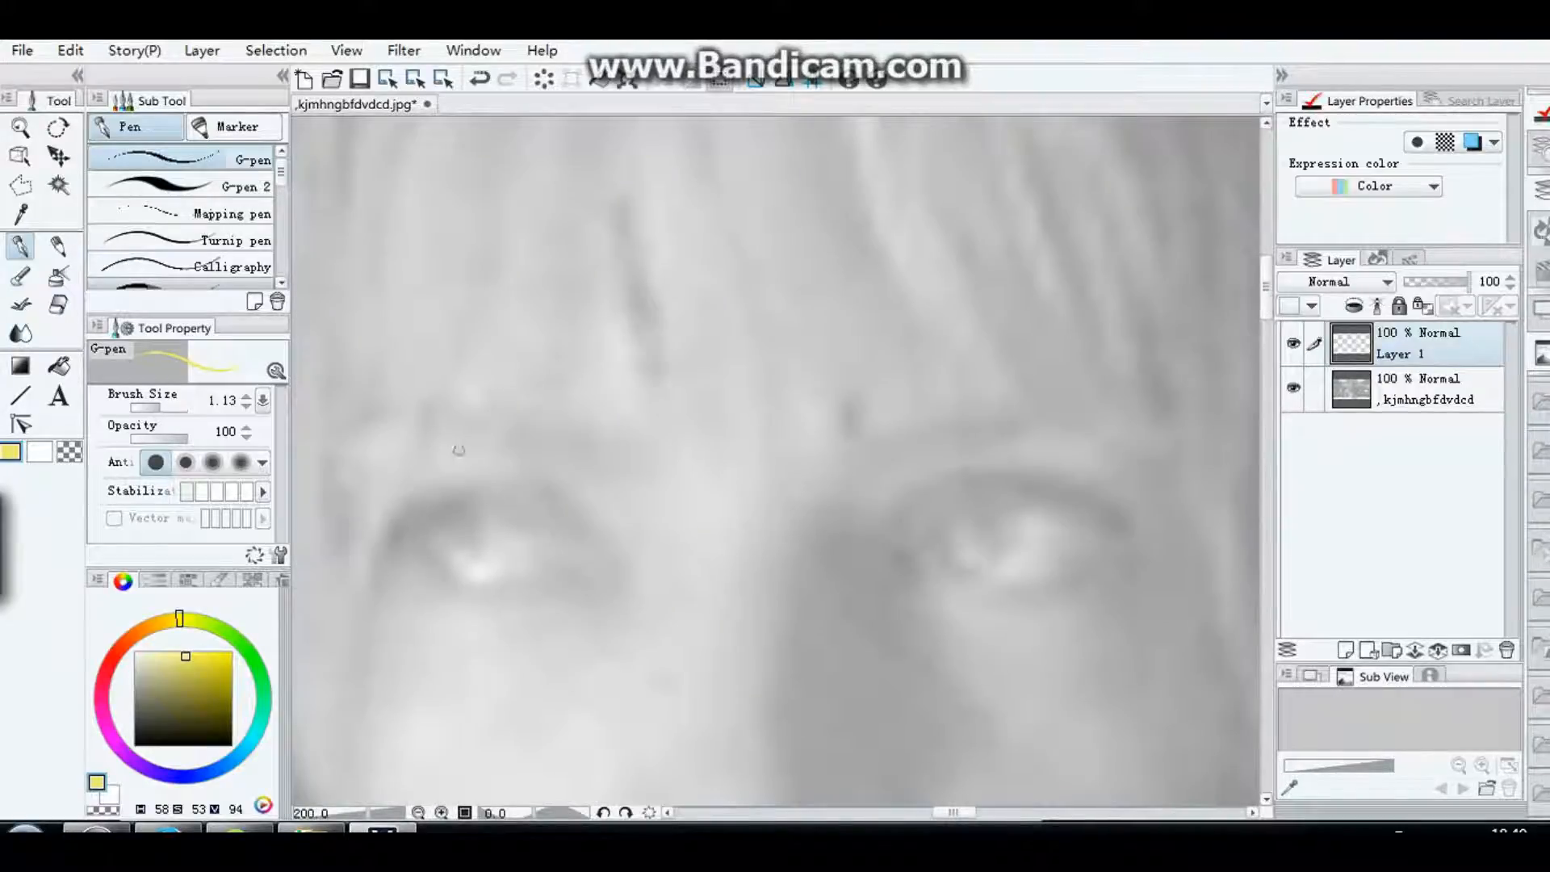
click(184, 746)
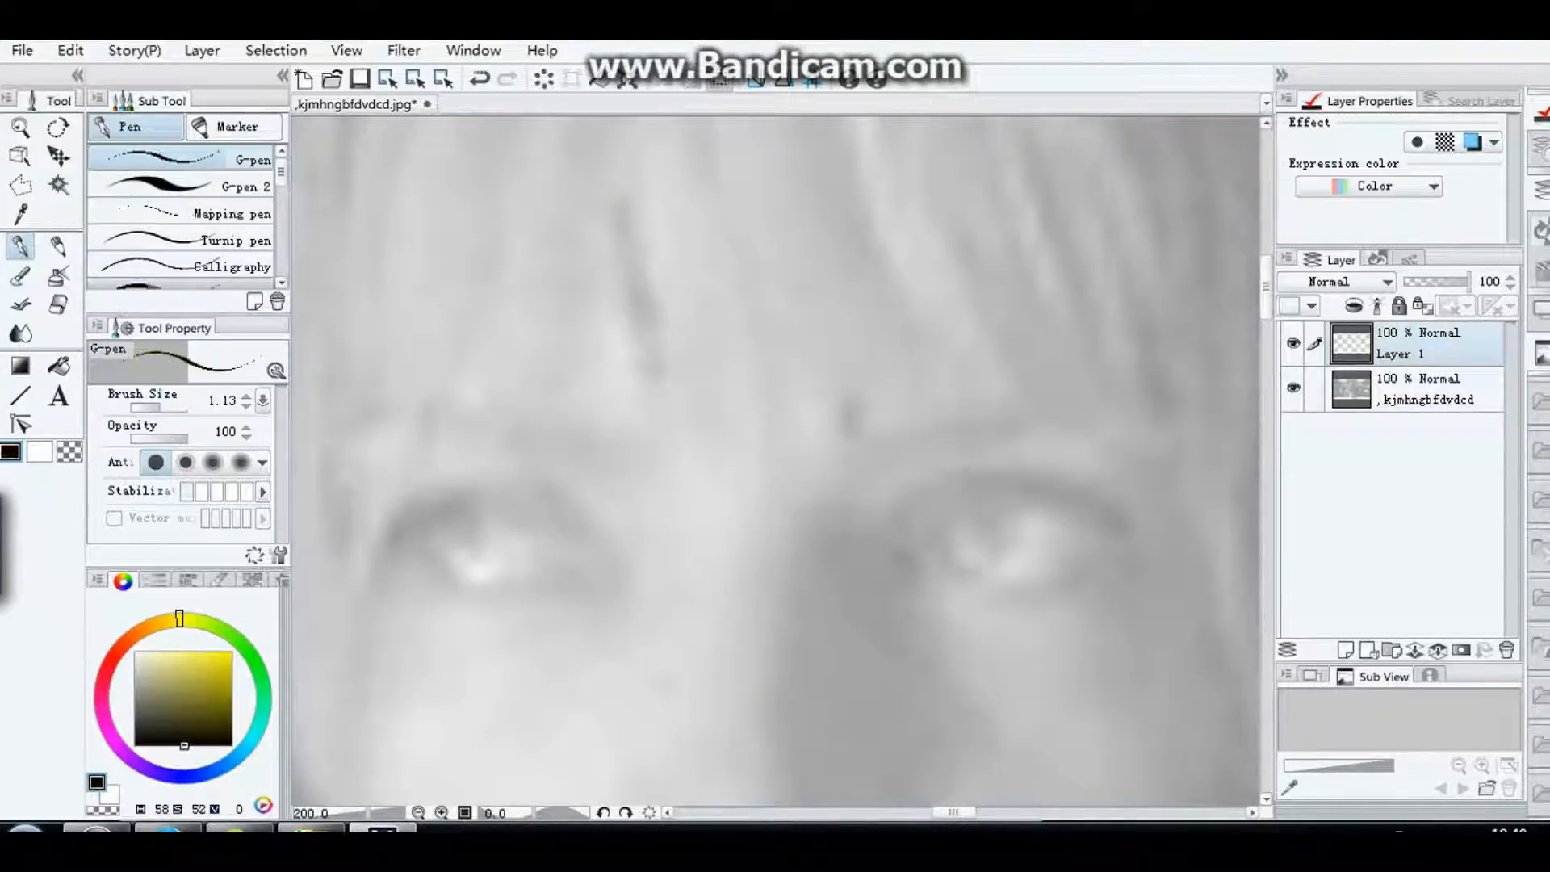
click(181, 746)
click(246, 406)
click(247, 406)
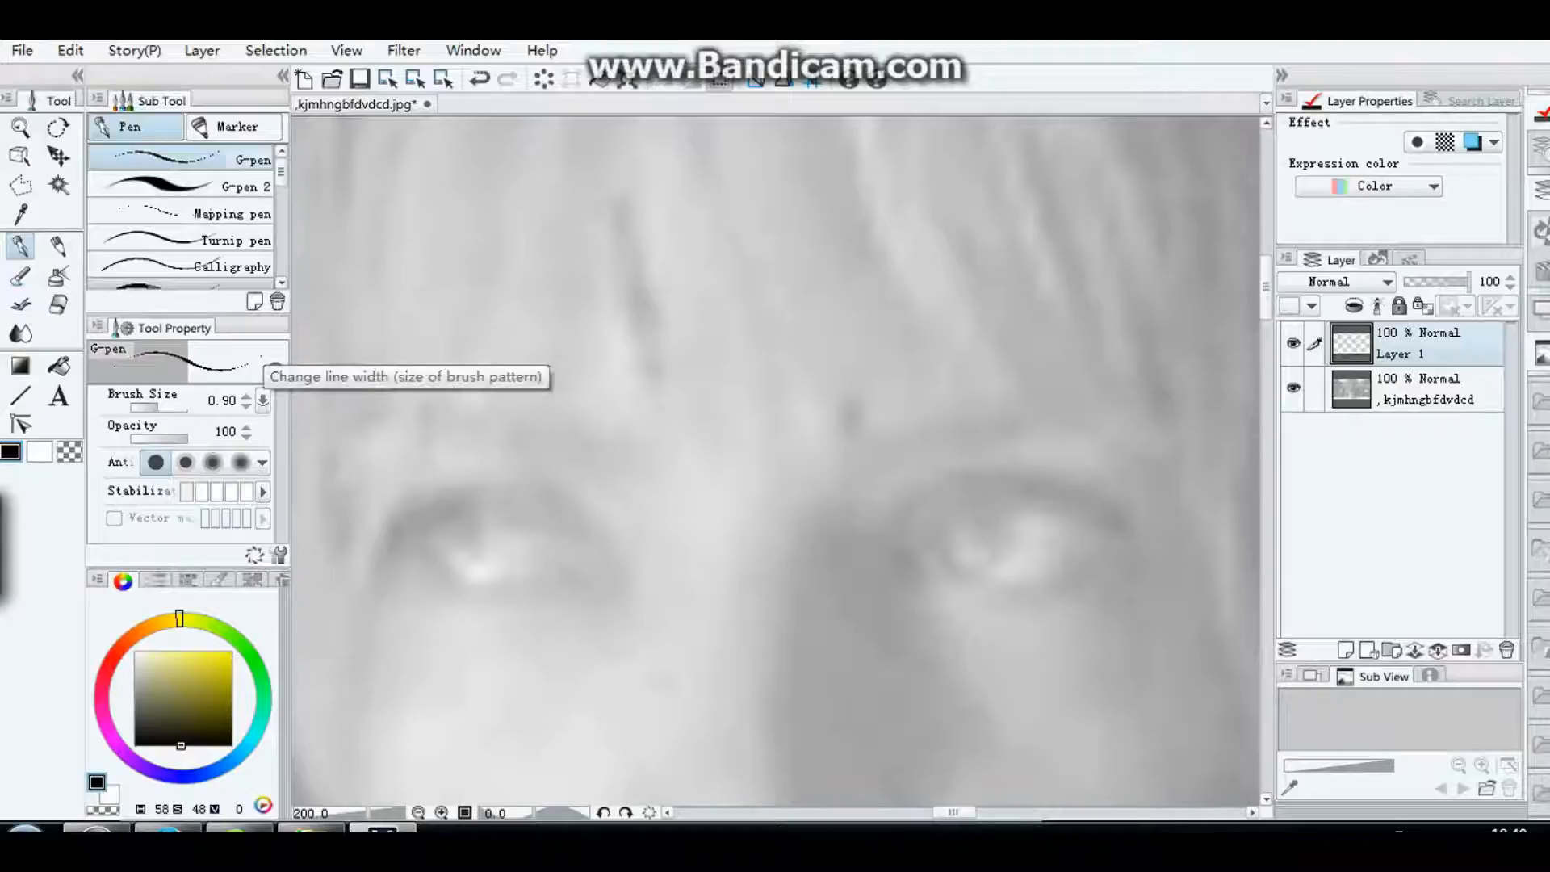
click(246, 405)
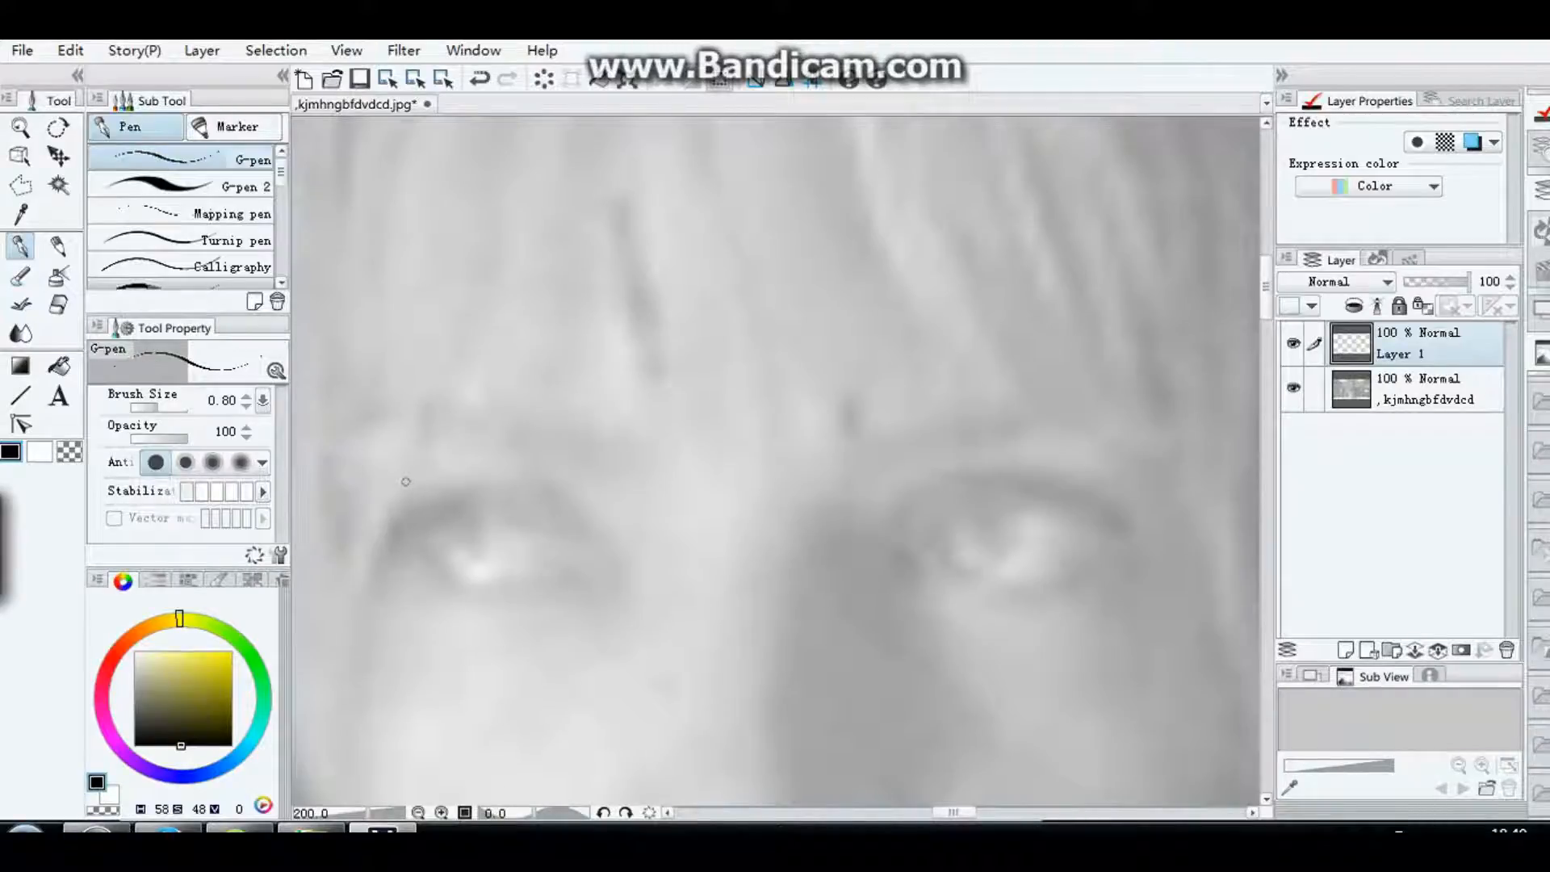
drag(382, 493, 415, 486)
click(71, 50)
click(62, 72)
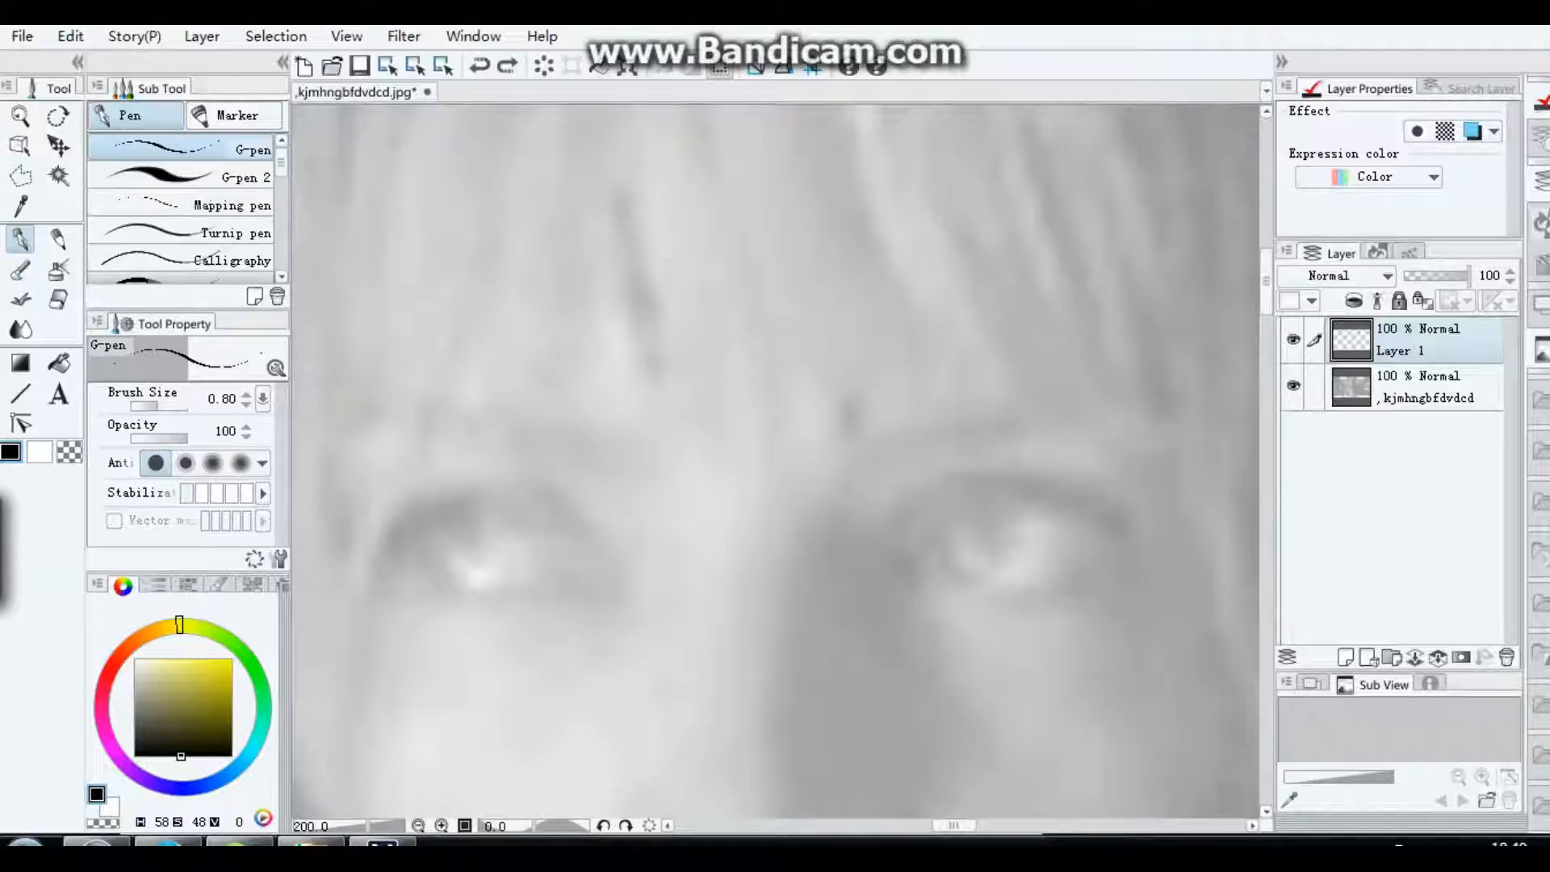
Step: Reduce the brush size to 0.60 and trace the upper lid, inner corner and lower lid of the woman's left-hand eye
key(bracketleft)
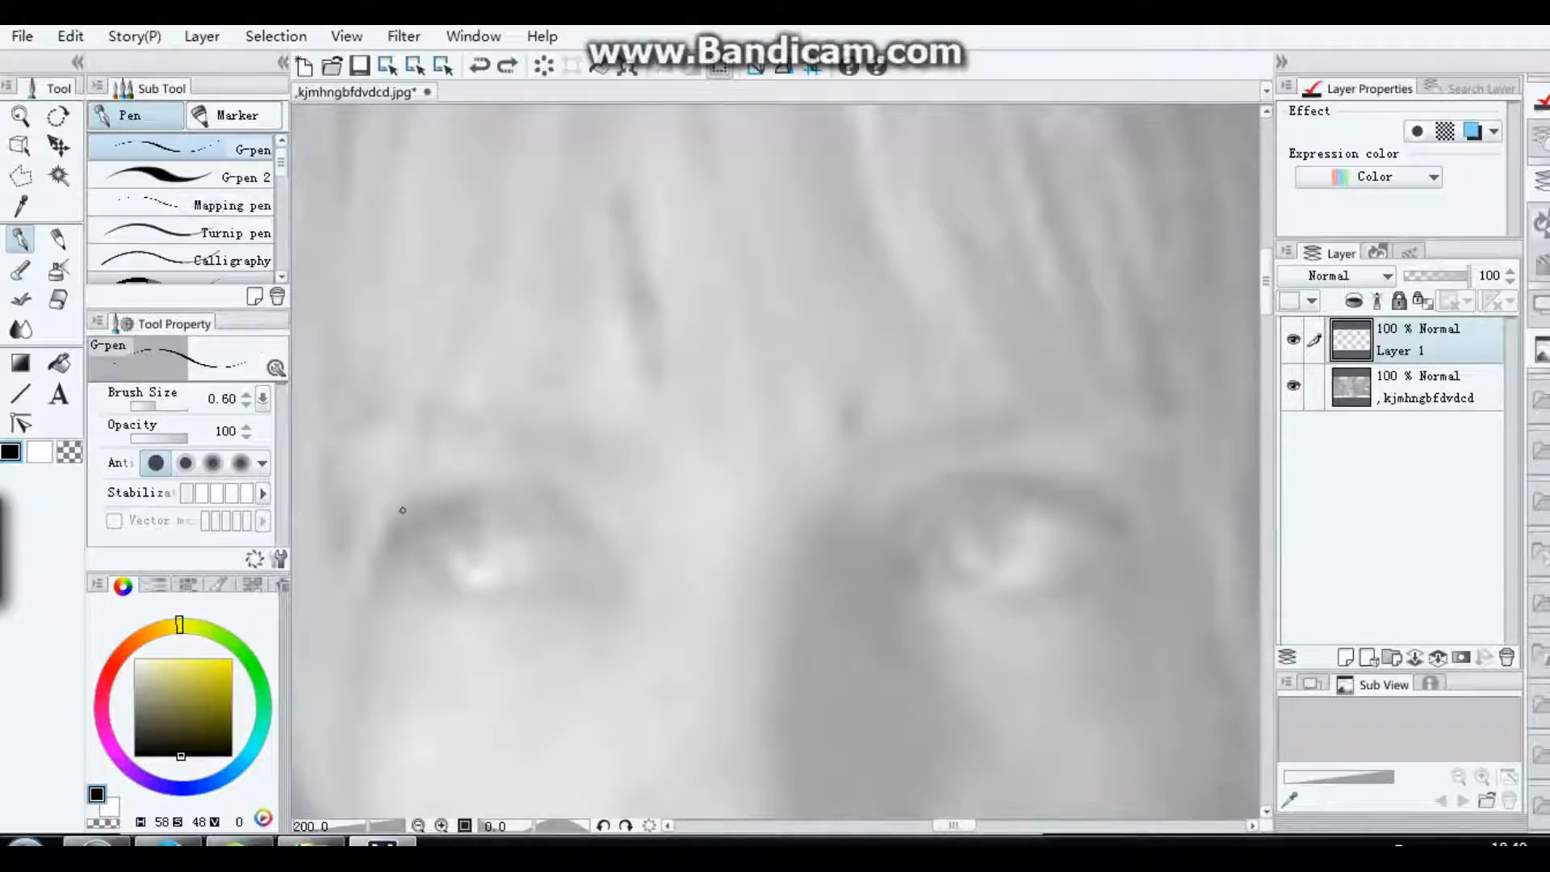
mouse_move(390, 519)
mouse_down()
mouse_move(492, 498)
mouse_move(605, 538)
mouse_up()
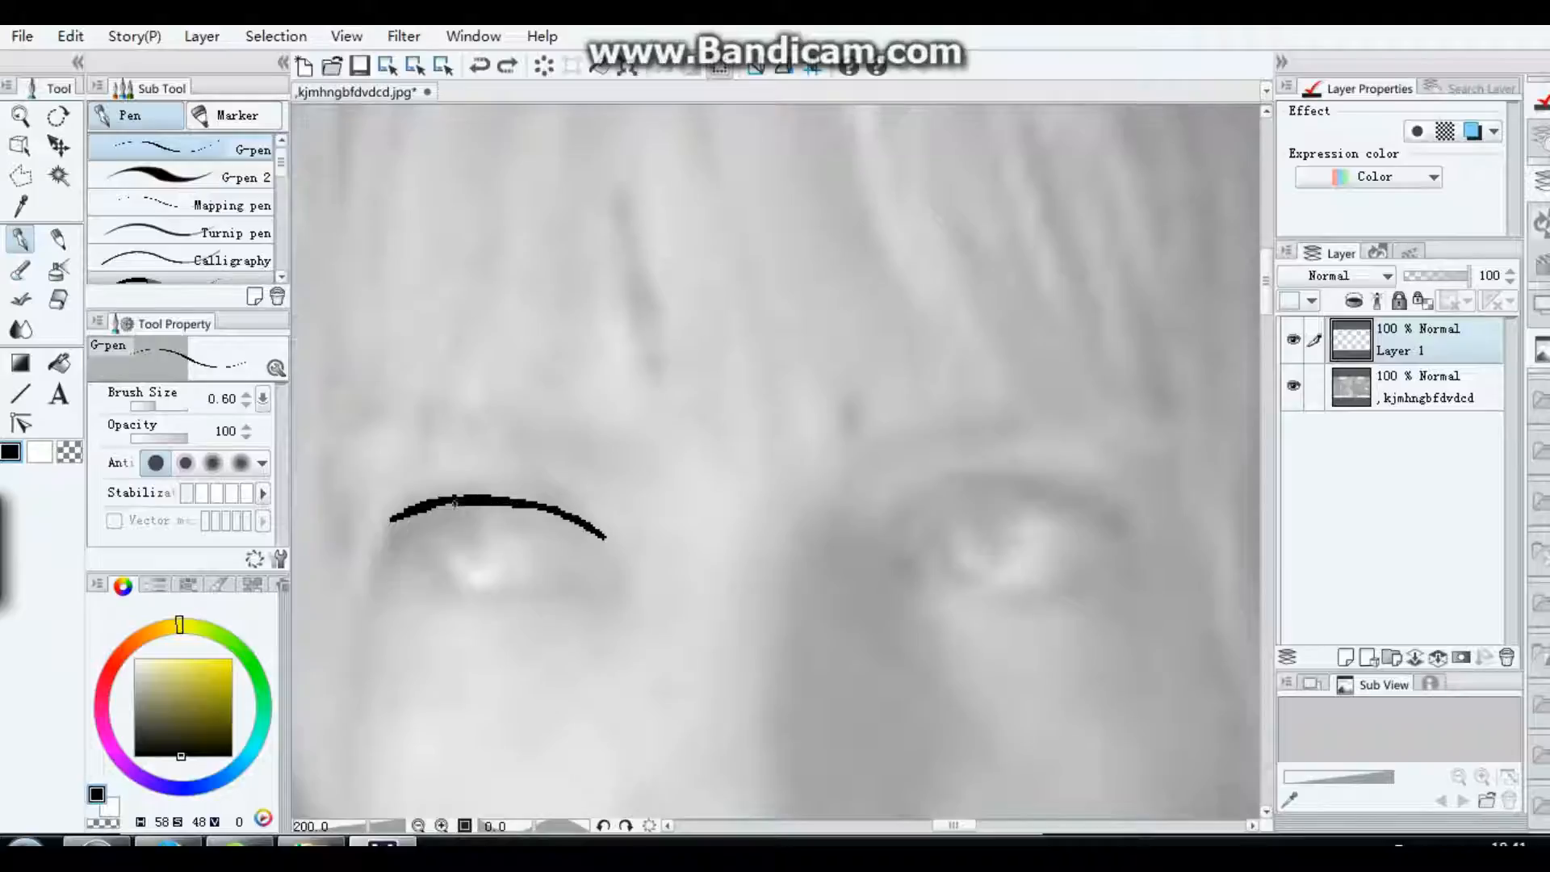
drag(455, 503, 385, 525)
mouse_move(586, 525)
mouse_down()
mouse_move(627, 564)
mouse_move(541, 592)
mouse_up()
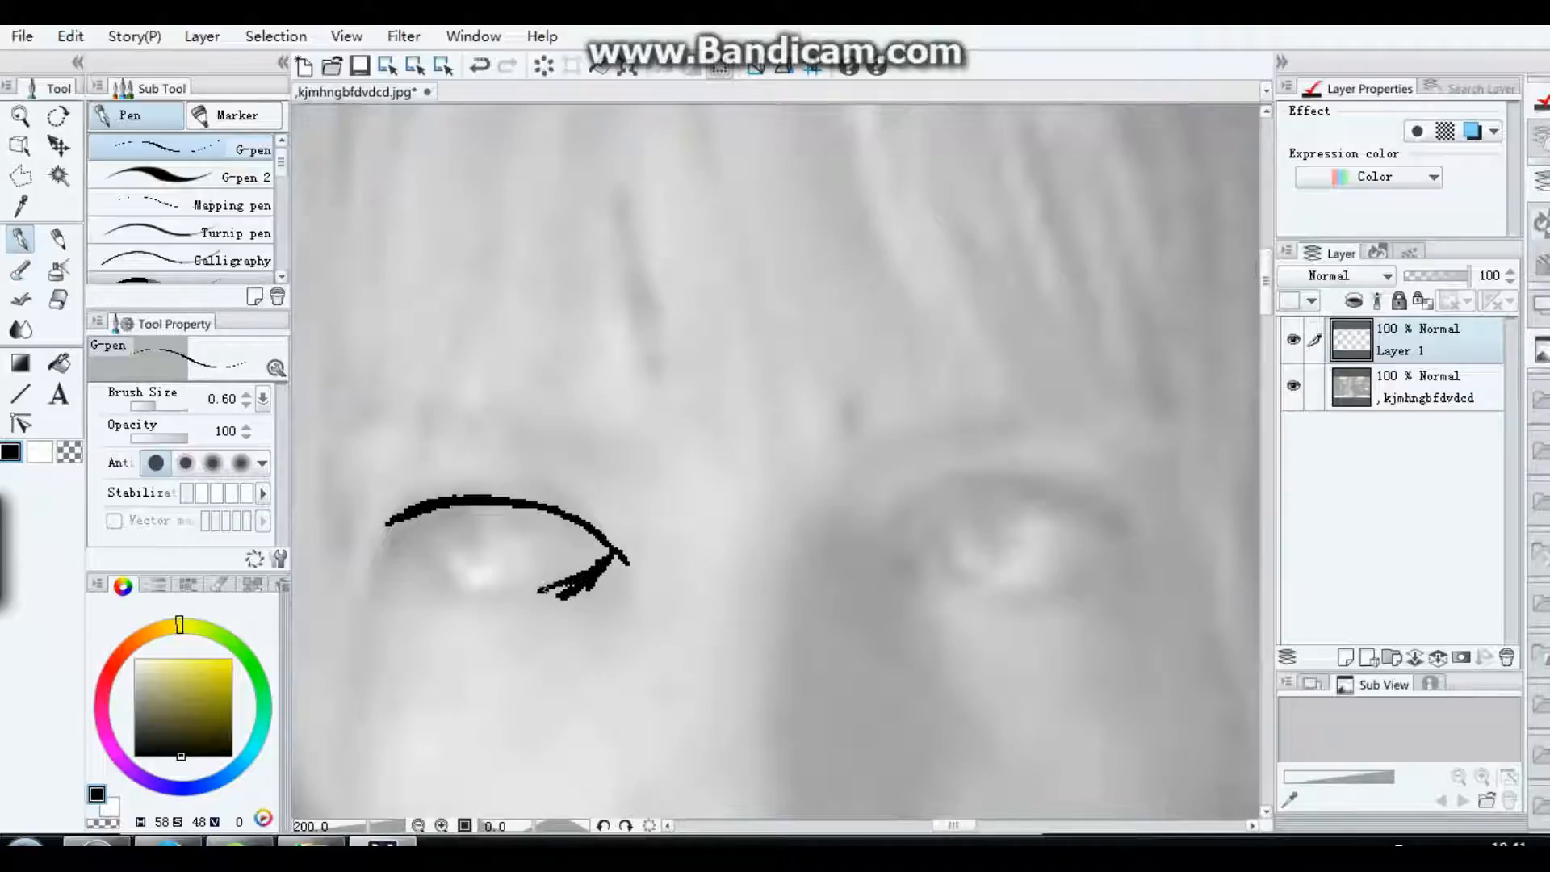
mouse_move(396, 523)
mouse_down()
mouse_move(437, 568)
mouse_move(569, 587)
mouse_up()
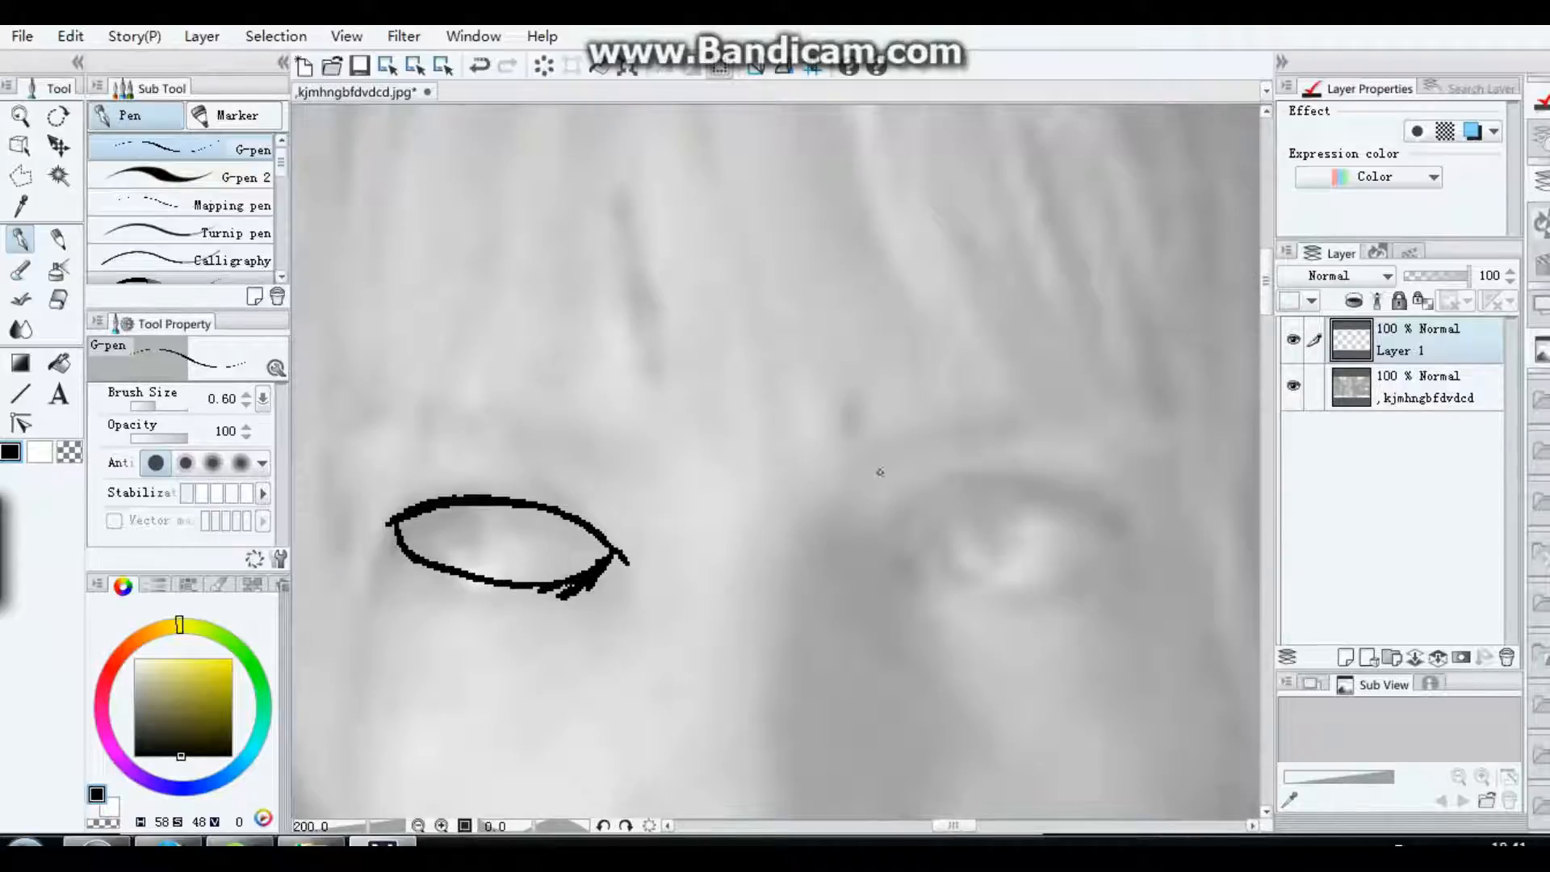
Step: Draw the iris inside the traced eye and ink it black, leaving small highlights open
mouse_move(529, 563)
mouse_down()
mouse_move(551, 518)
mouse_move(520, 563)
mouse_move(533, 569)
mouse_move(539, 557)
mouse_move(500, 570)
mouse_move(478, 567)
mouse_move(468, 512)
mouse_move(487, 564)
mouse_up()
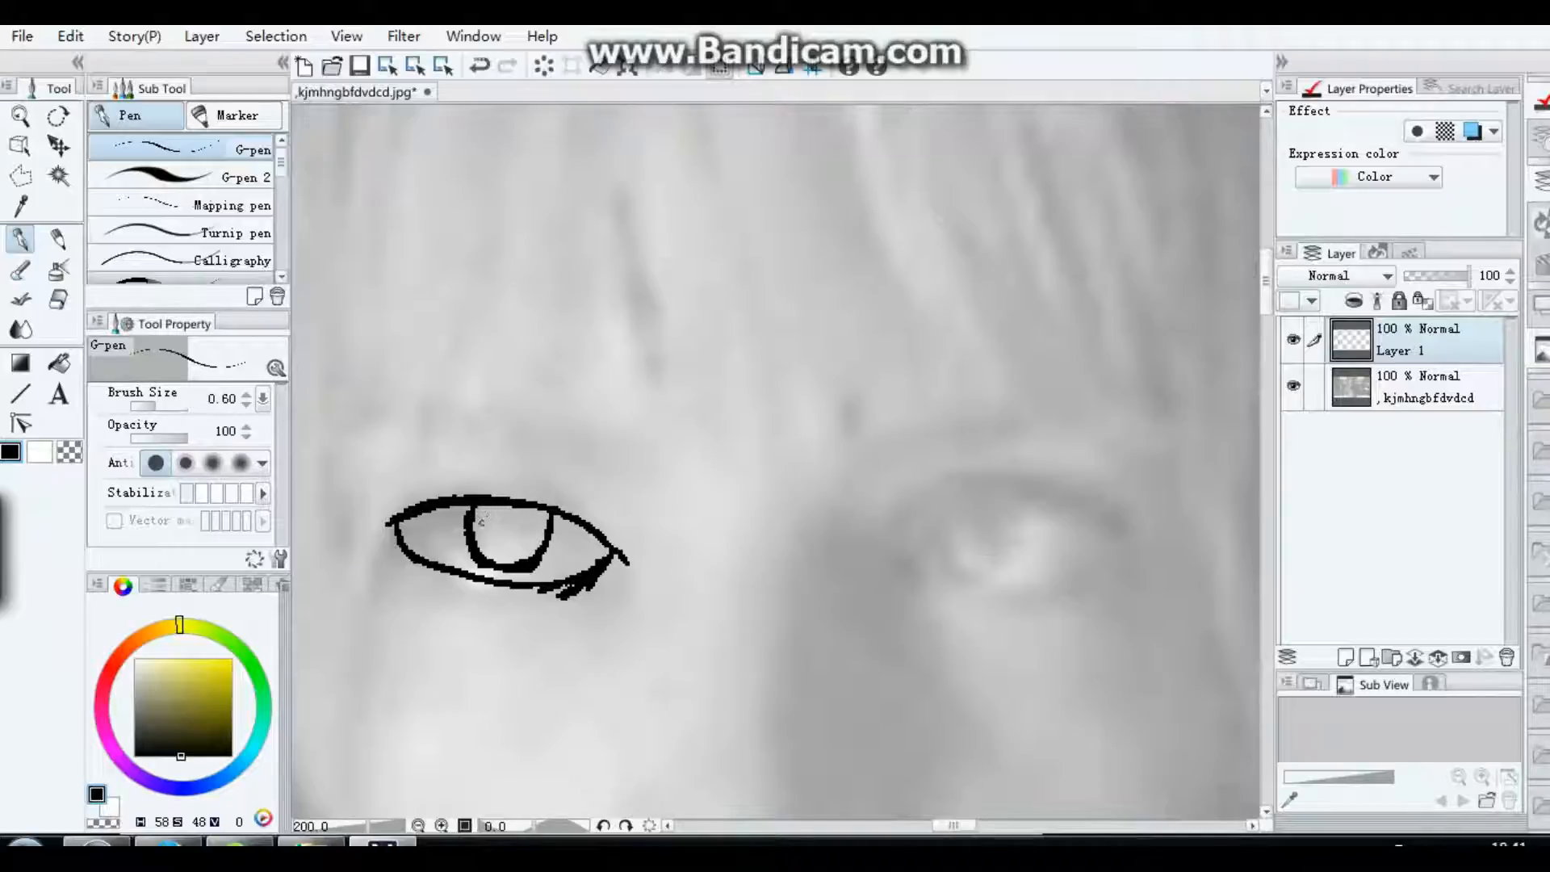
drag(507, 511, 538, 551)
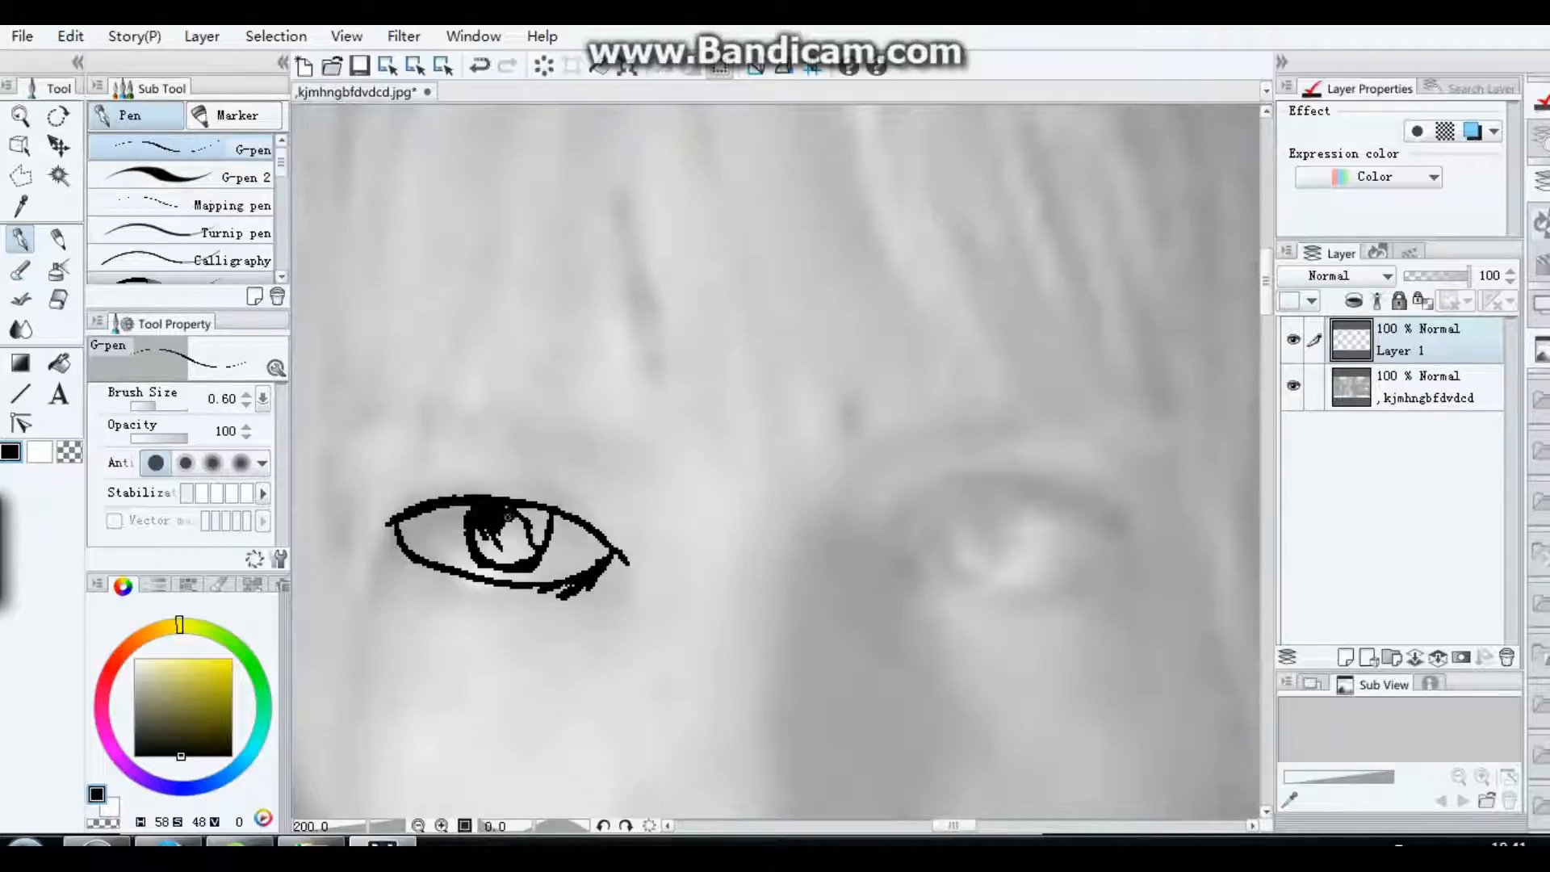
mouse_move(489, 524)
mouse_down()
mouse_move(529, 534)
mouse_move(525, 557)
mouse_move(482, 533)
mouse_move(499, 538)
mouse_up()
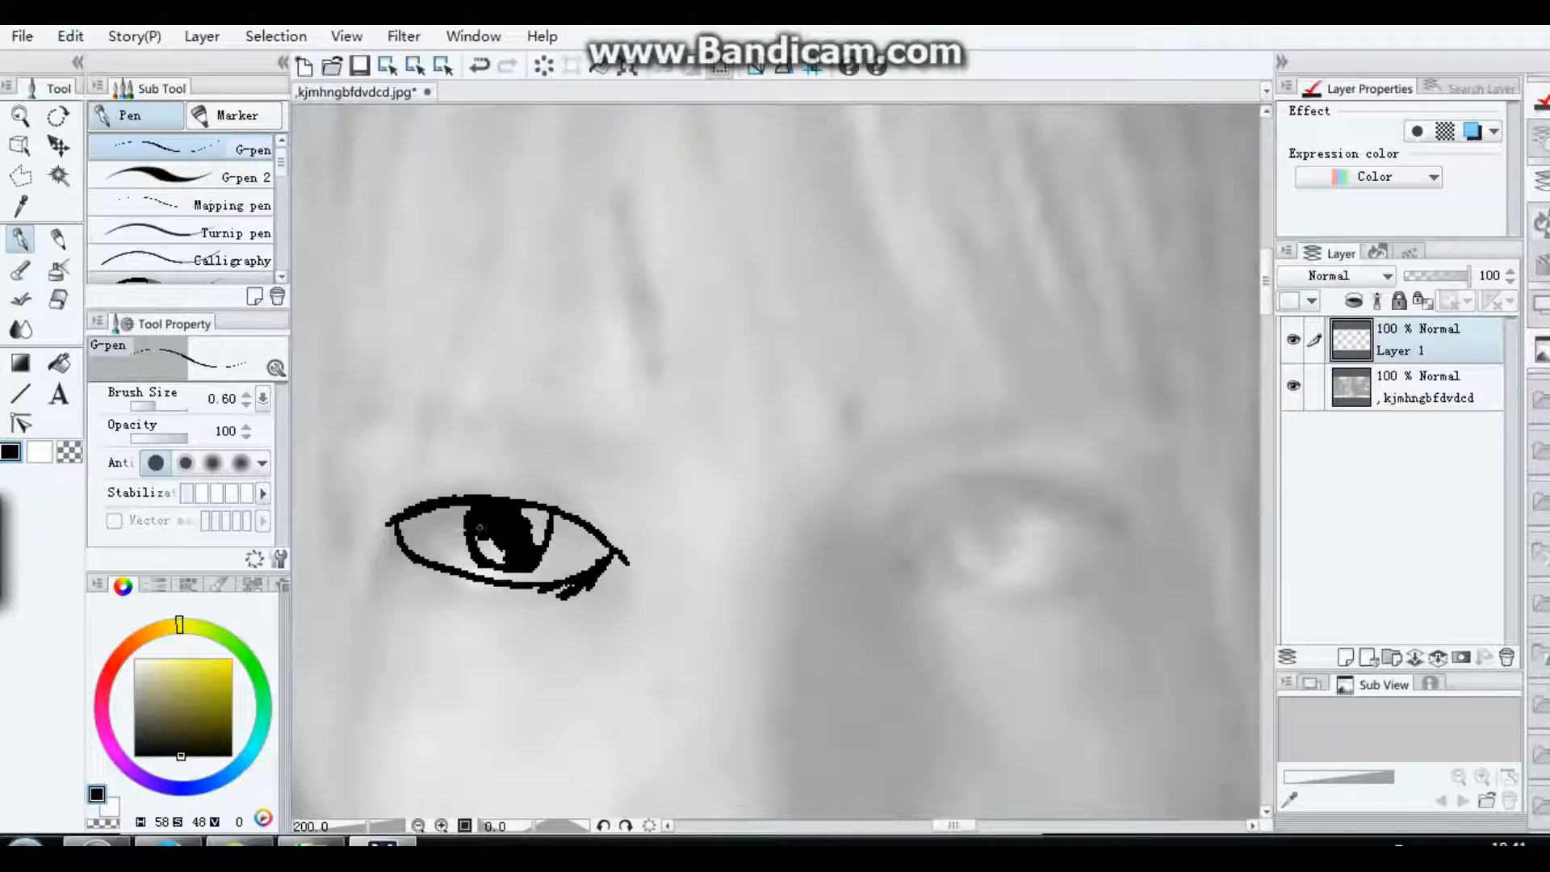
mouse_move(481, 528)
mouse_down()
mouse_move(541, 512)
mouse_move(542, 549)
mouse_move(527, 516)
mouse_up()
Step: Outline the eyebrow above the traced eye, fill it with black on the current layer and return to the G-pen
mouse_move(367, 429)
mouse_down()
mouse_move(594, 473)
mouse_move(639, 502)
mouse_up()
mouse_move(380, 434)
mouse_down()
mouse_move(372, 421)
mouse_move(431, 410)
mouse_move(585, 438)
mouse_move(669, 493)
mouse_move(642, 504)
mouse_move(625, 490)
mouse_up()
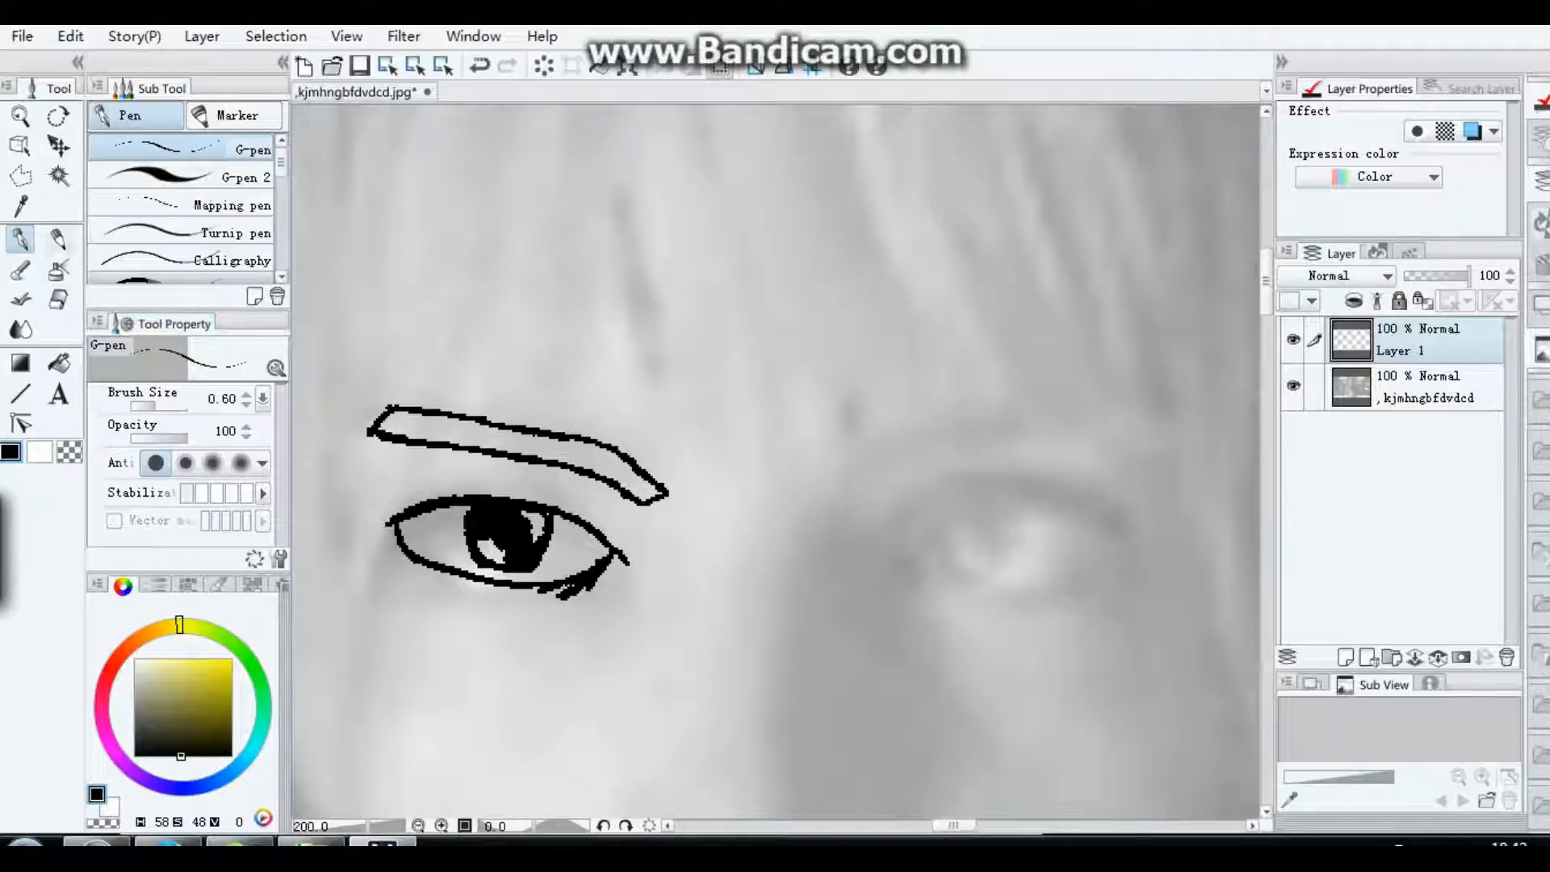
click(59, 363)
click(500, 440)
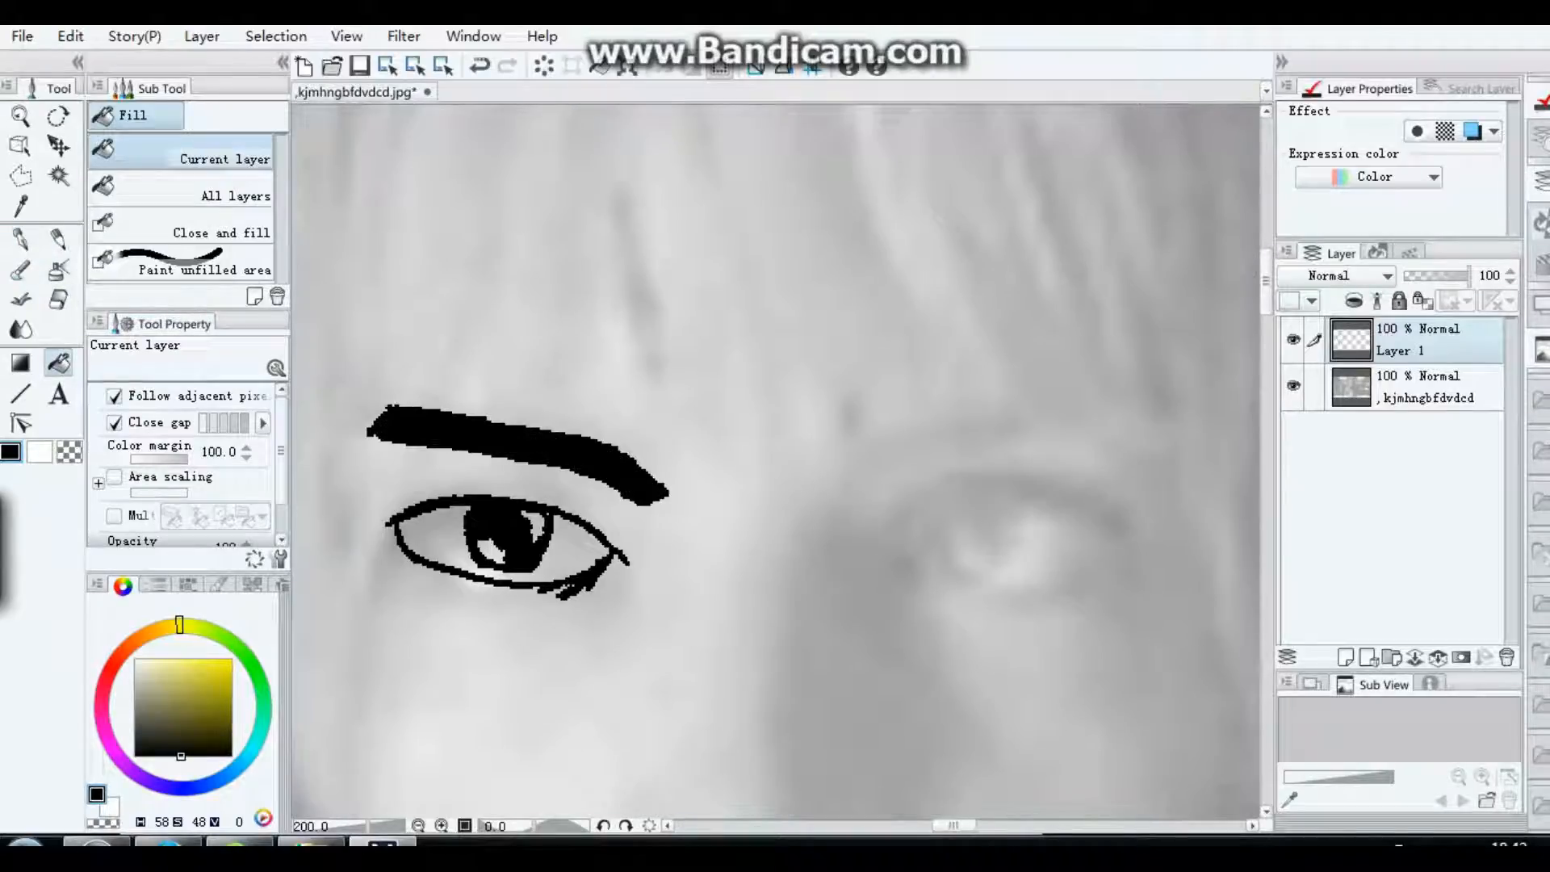
click(20, 240)
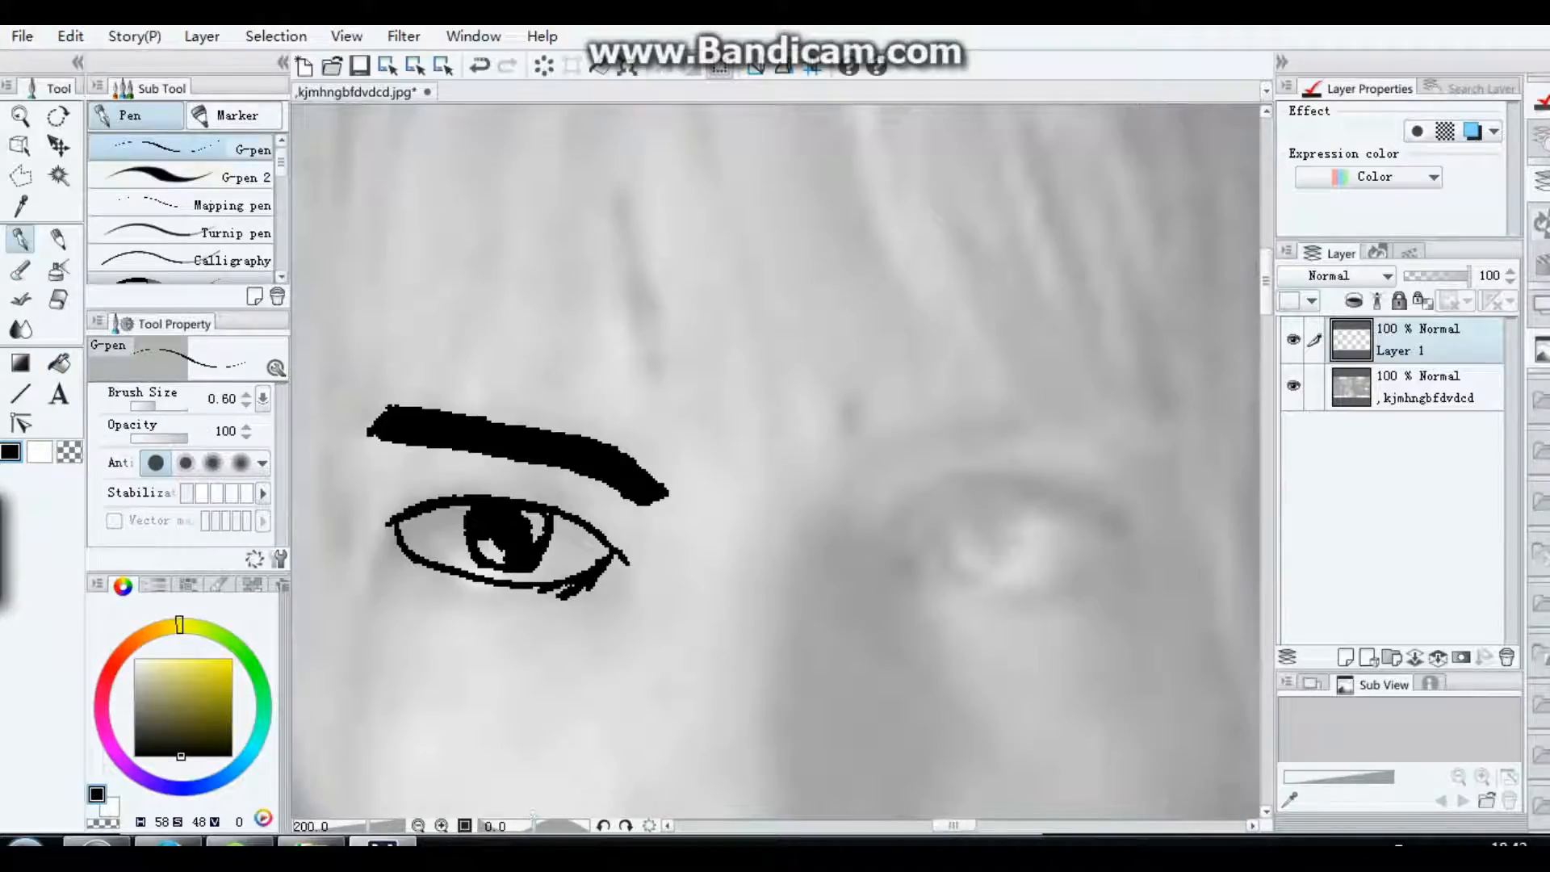
Step: Trace the outline of the woman's right-hand eye with the G-pen and ink its iris black, leaving a highlight open
click(419, 826)
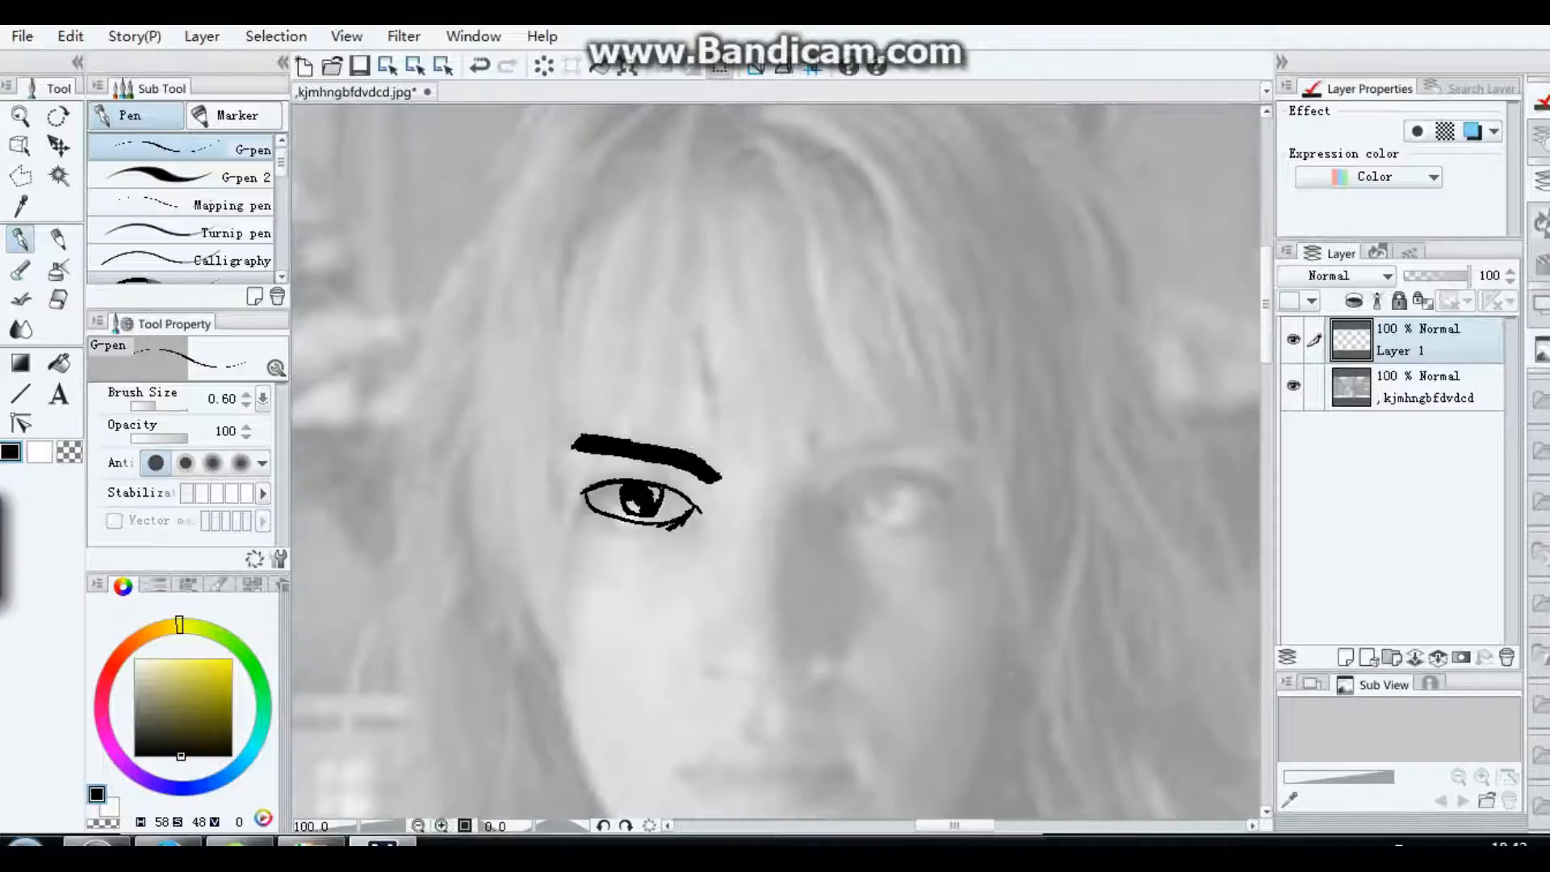
click(418, 825)
click(442, 826)
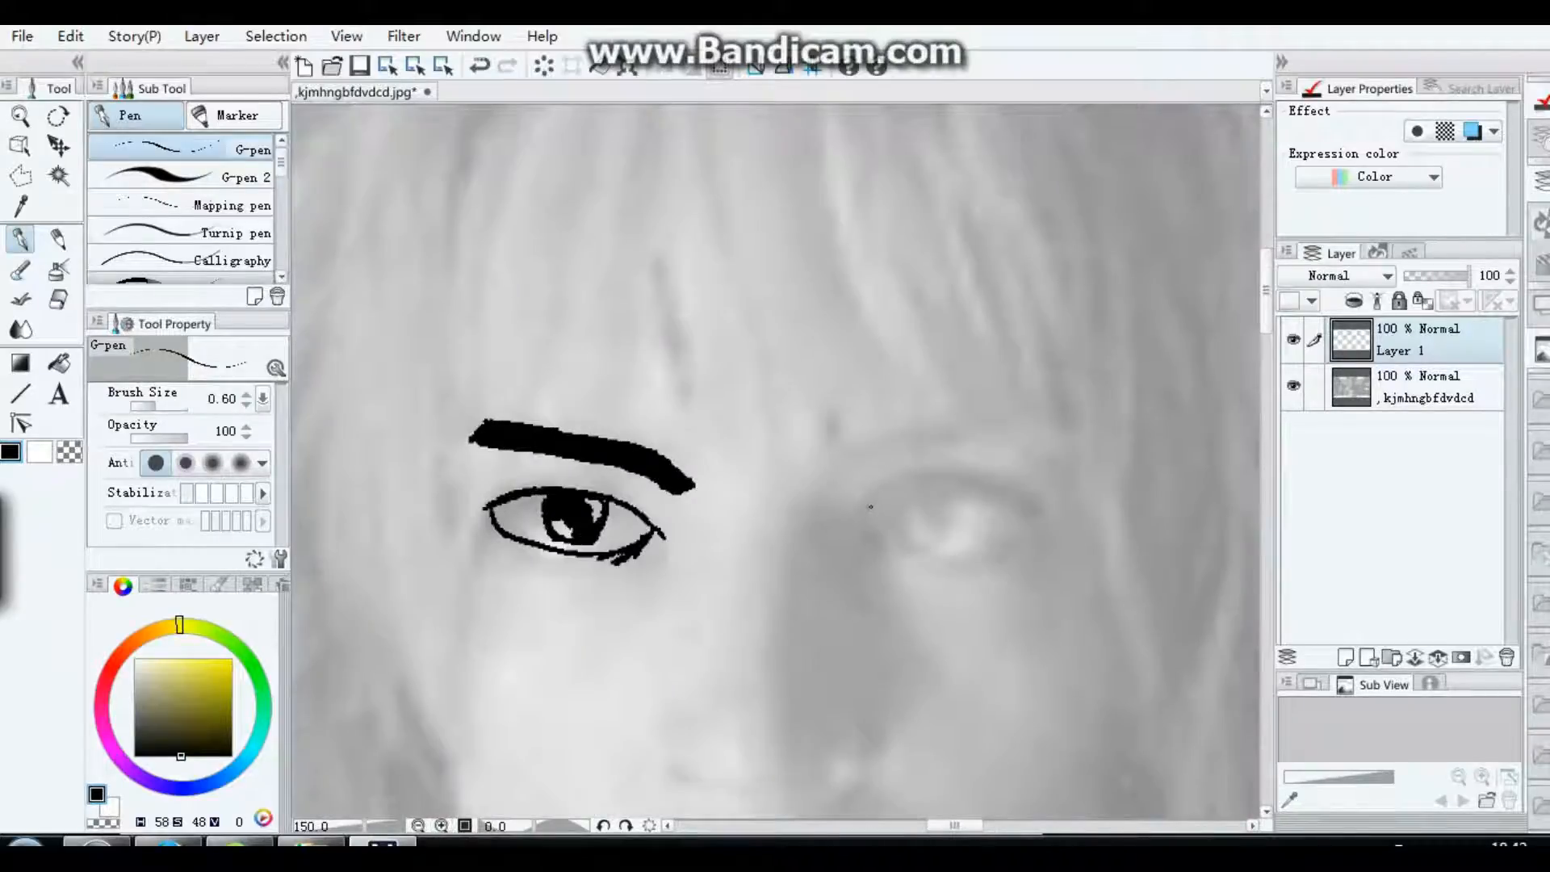
mouse_move(847, 520)
mouse_down()
mouse_move(956, 481)
mouse_move(1007, 497)
mouse_move(874, 500)
mouse_up()
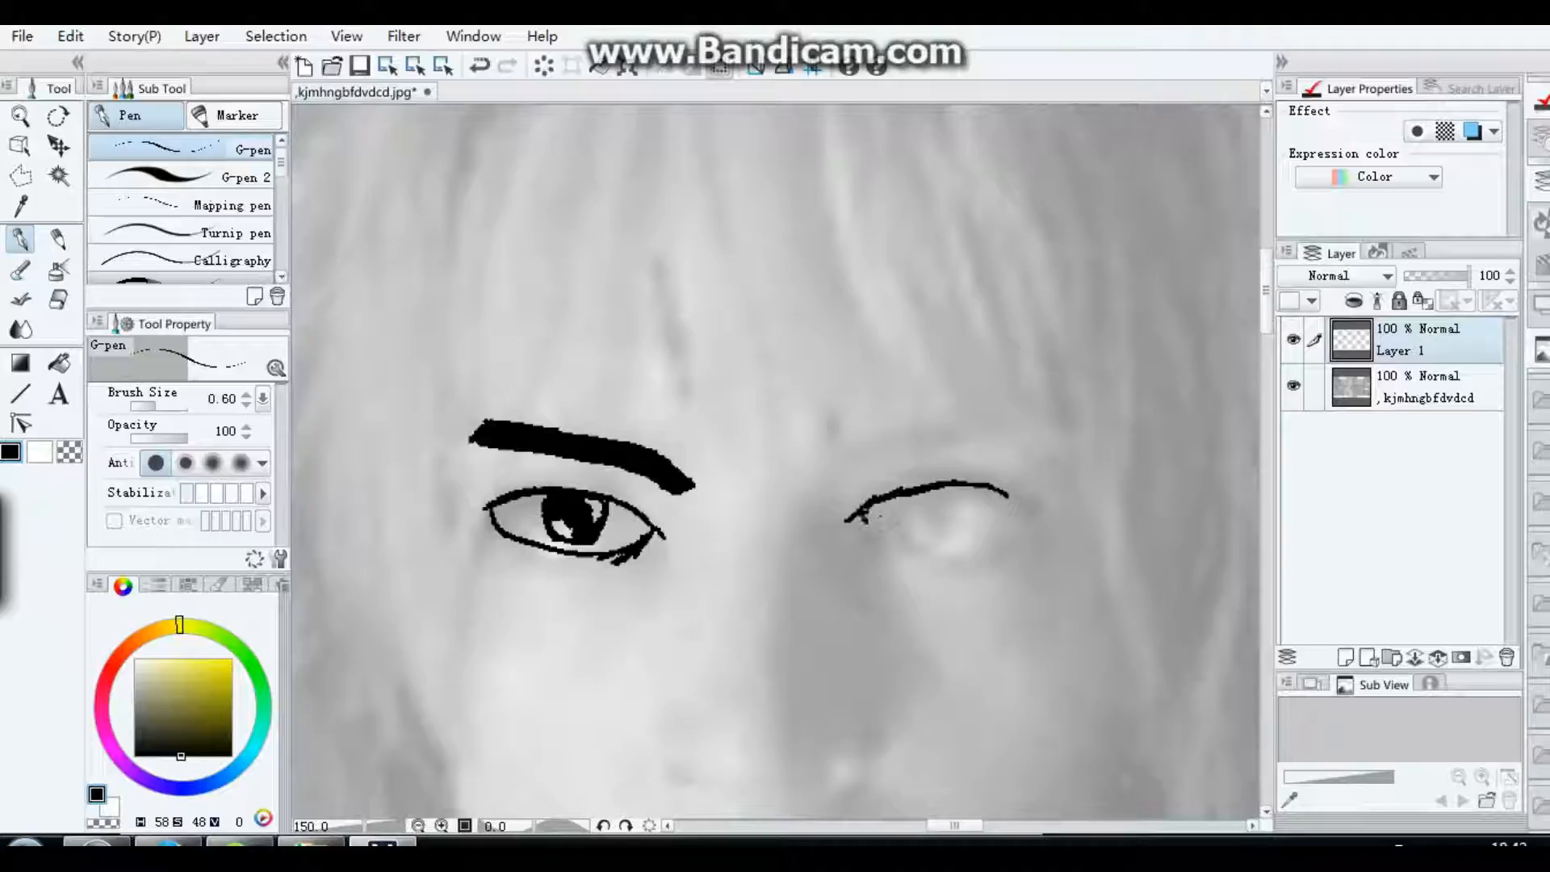
mouse_move(864, 522)
mouse_down()
mouse_move(875, 550)
mouse_move(867, 534)
mouse_move(909, 551)
mouse_up()
mouse_move(878, 537)
mouse_down()
mouse_move(989, 544)
mouse_move(1016, 508)
mouse_up()
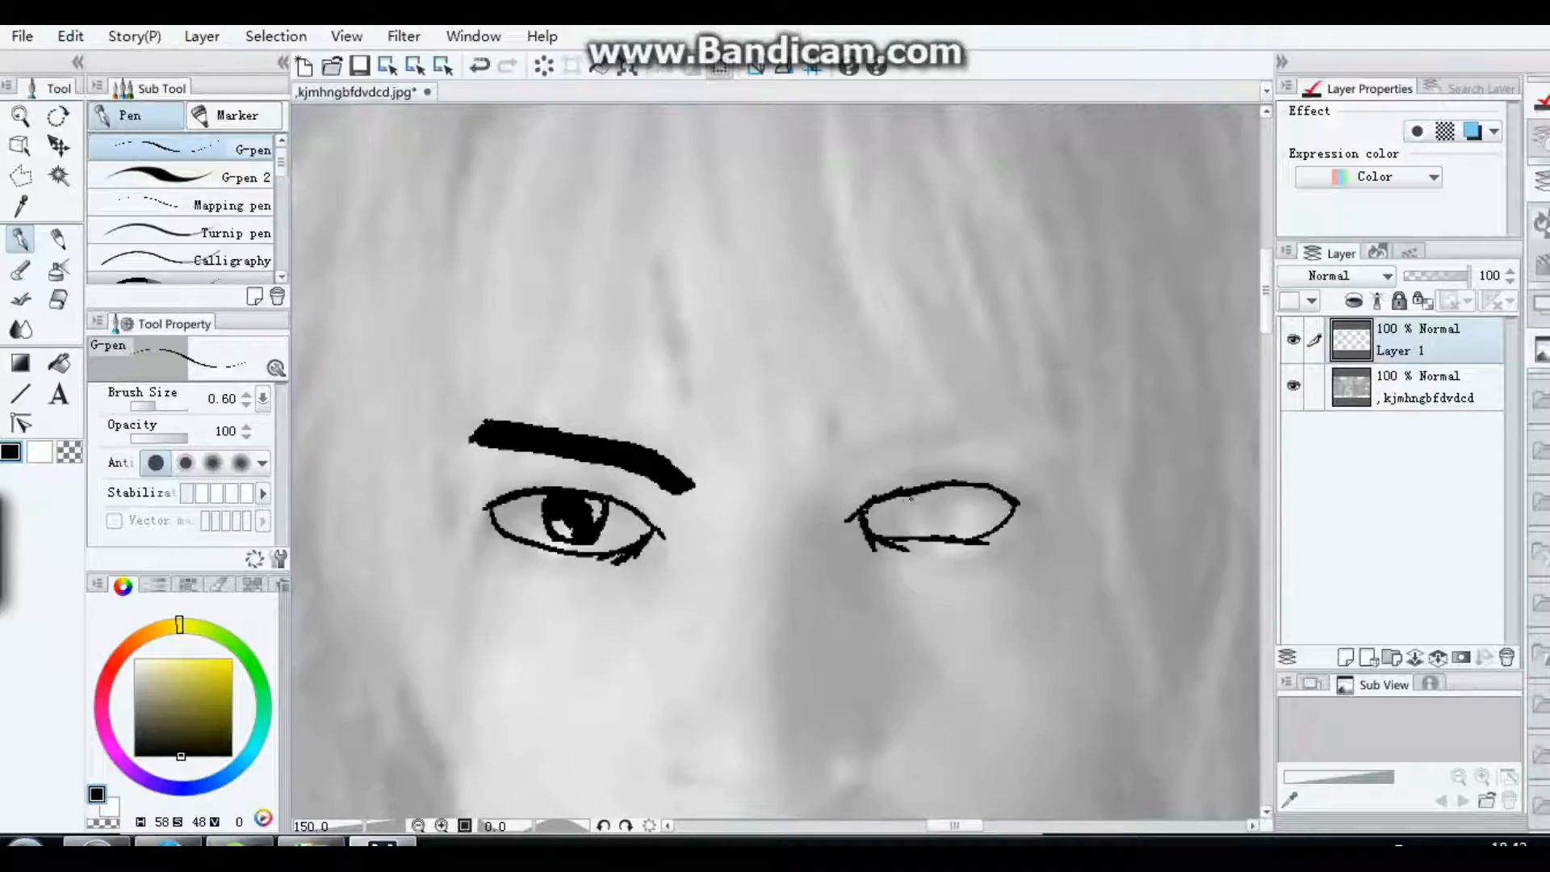
mouse_move(899, 501)
mouse_down()
mouse_move(896, 517)
mouse_move(934, 532)
mouse_move(953, 485)
mouse_move(950, 518)
mouse_move(942, 501)
mouse_move(920, 518)
mouse_move(939, 528)
mouse_up()
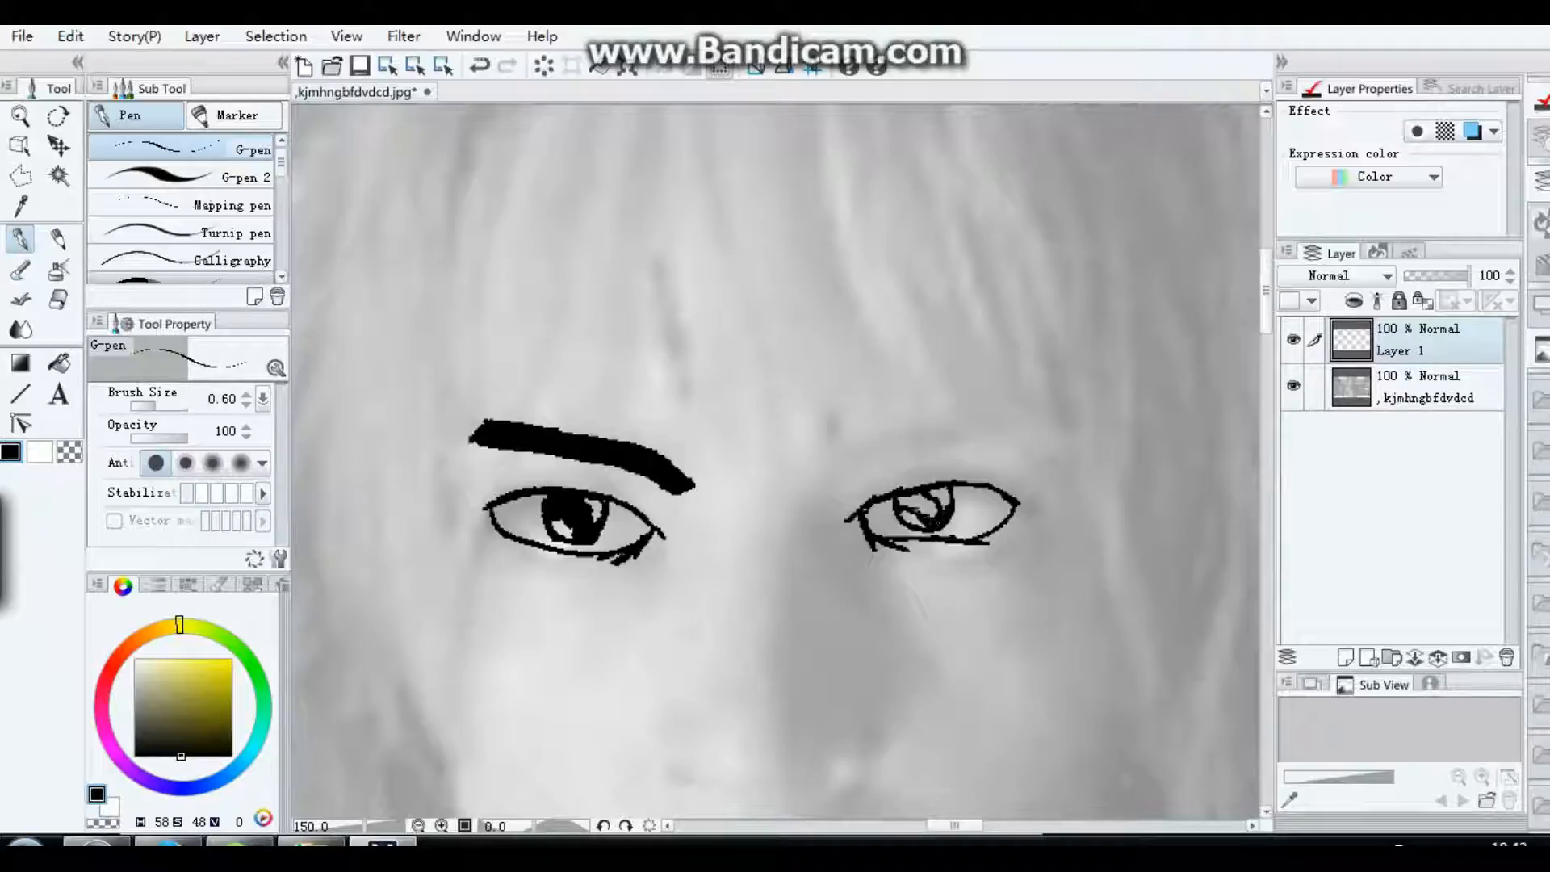
mouse_move(921, 504)
mouse_down()
mouse_move(900, 513)
mouse_move(931, 505)
mouse_up()
Step: Erase the filled eyebrow above the left-hand eye with the Hard eraser at a brush size of 3.02
key(e)
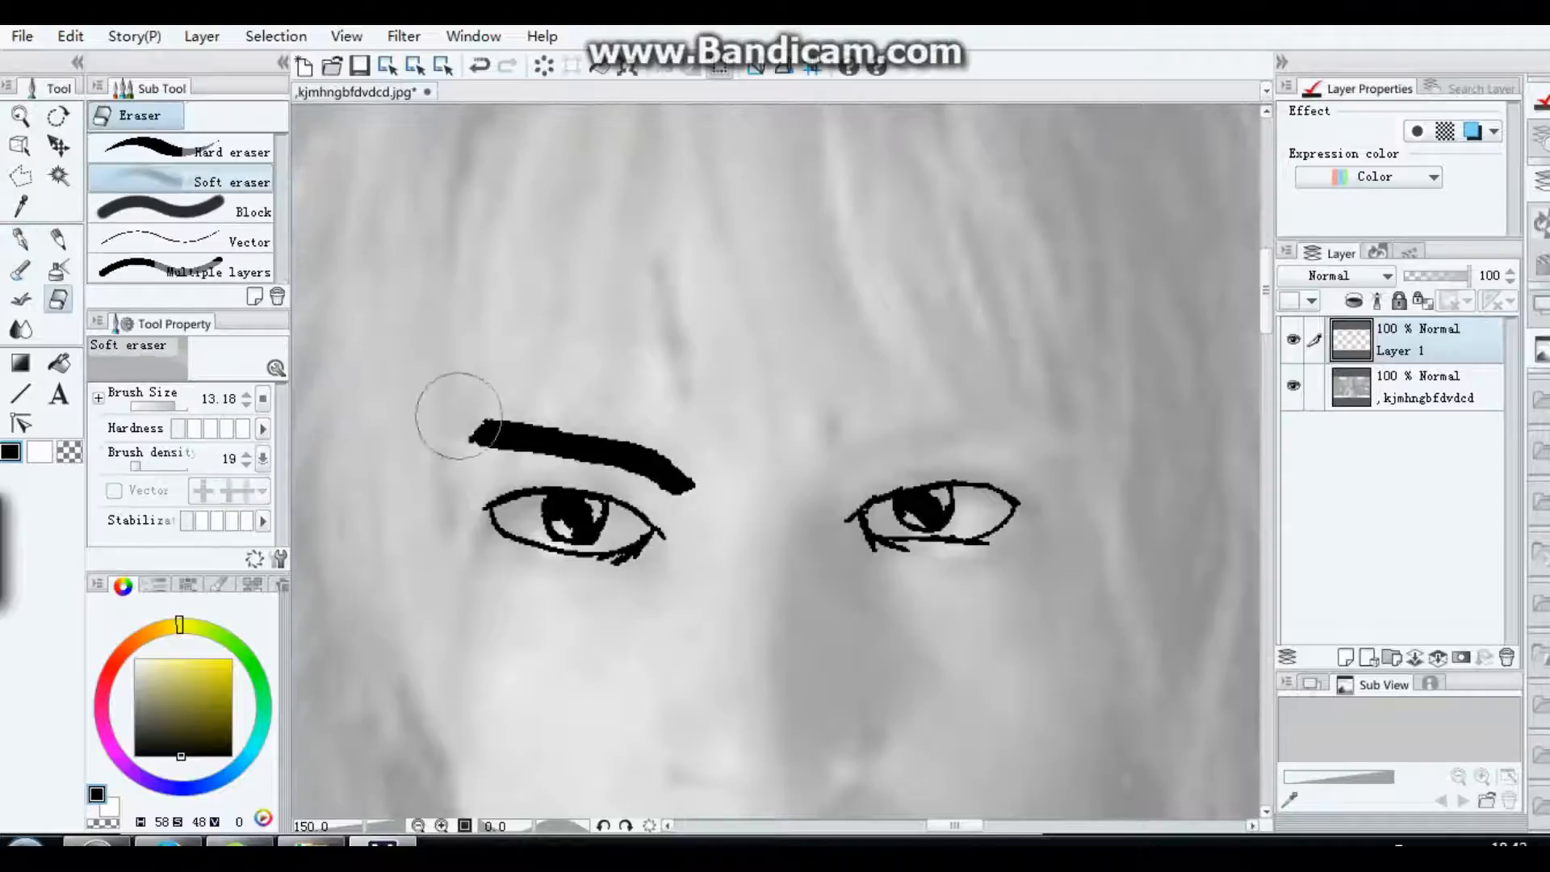
drag(453, 418, 510, 403)
click(161, 152)
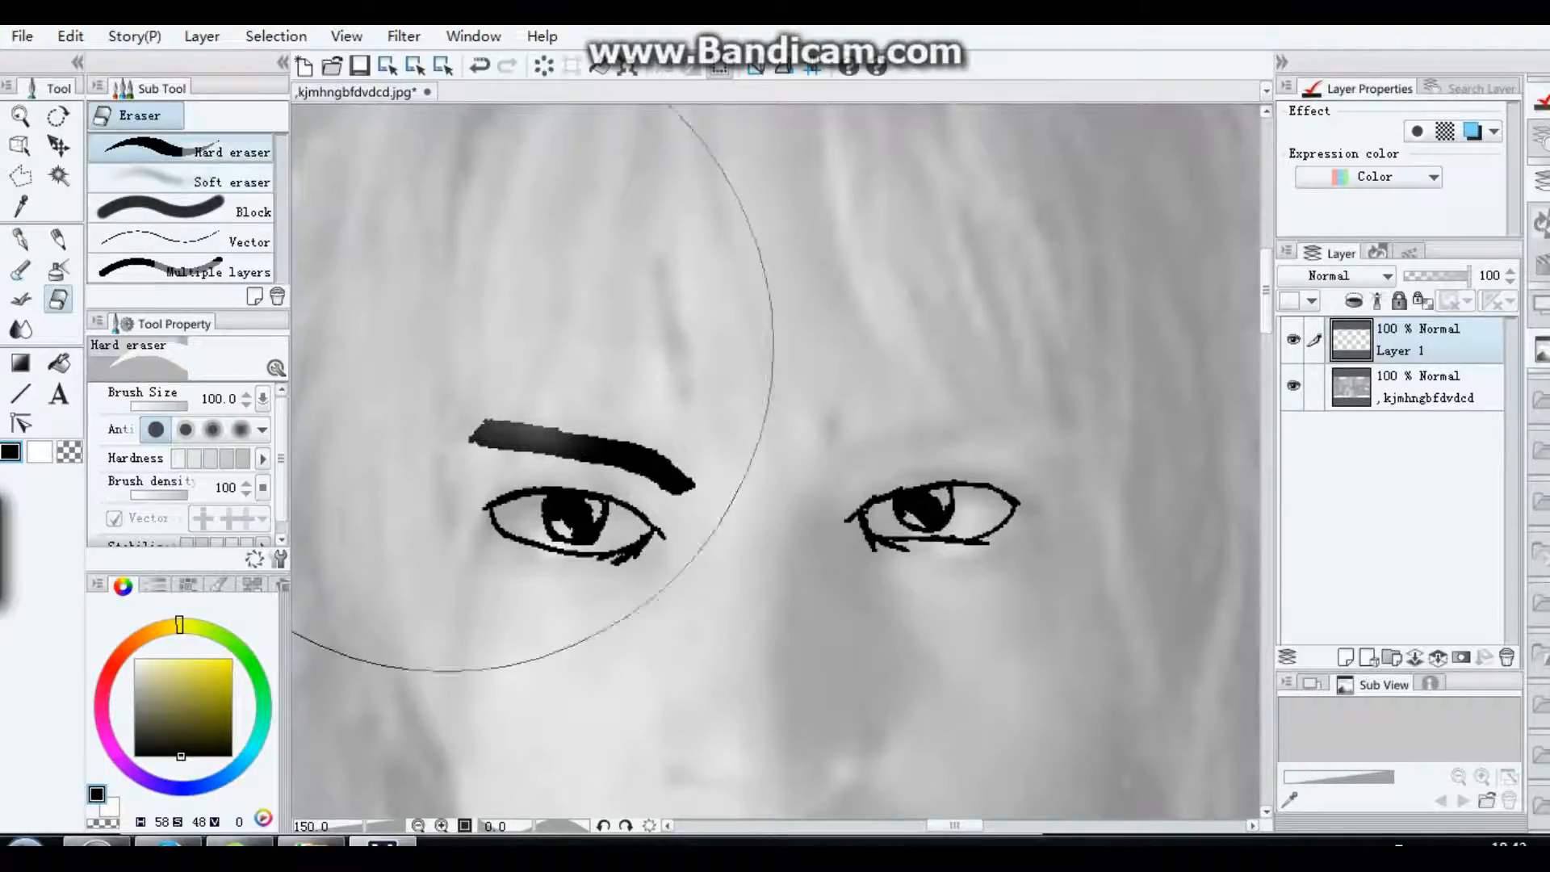
click(165, 406)
mouse_move(460, 416)
mouse_down()
mouse_move(487, 438)
mouse_move(603, 441)
mouse_move(686, 485)
mouse_move(563, 444)
mouse_move(545, 459)
mouse_up()
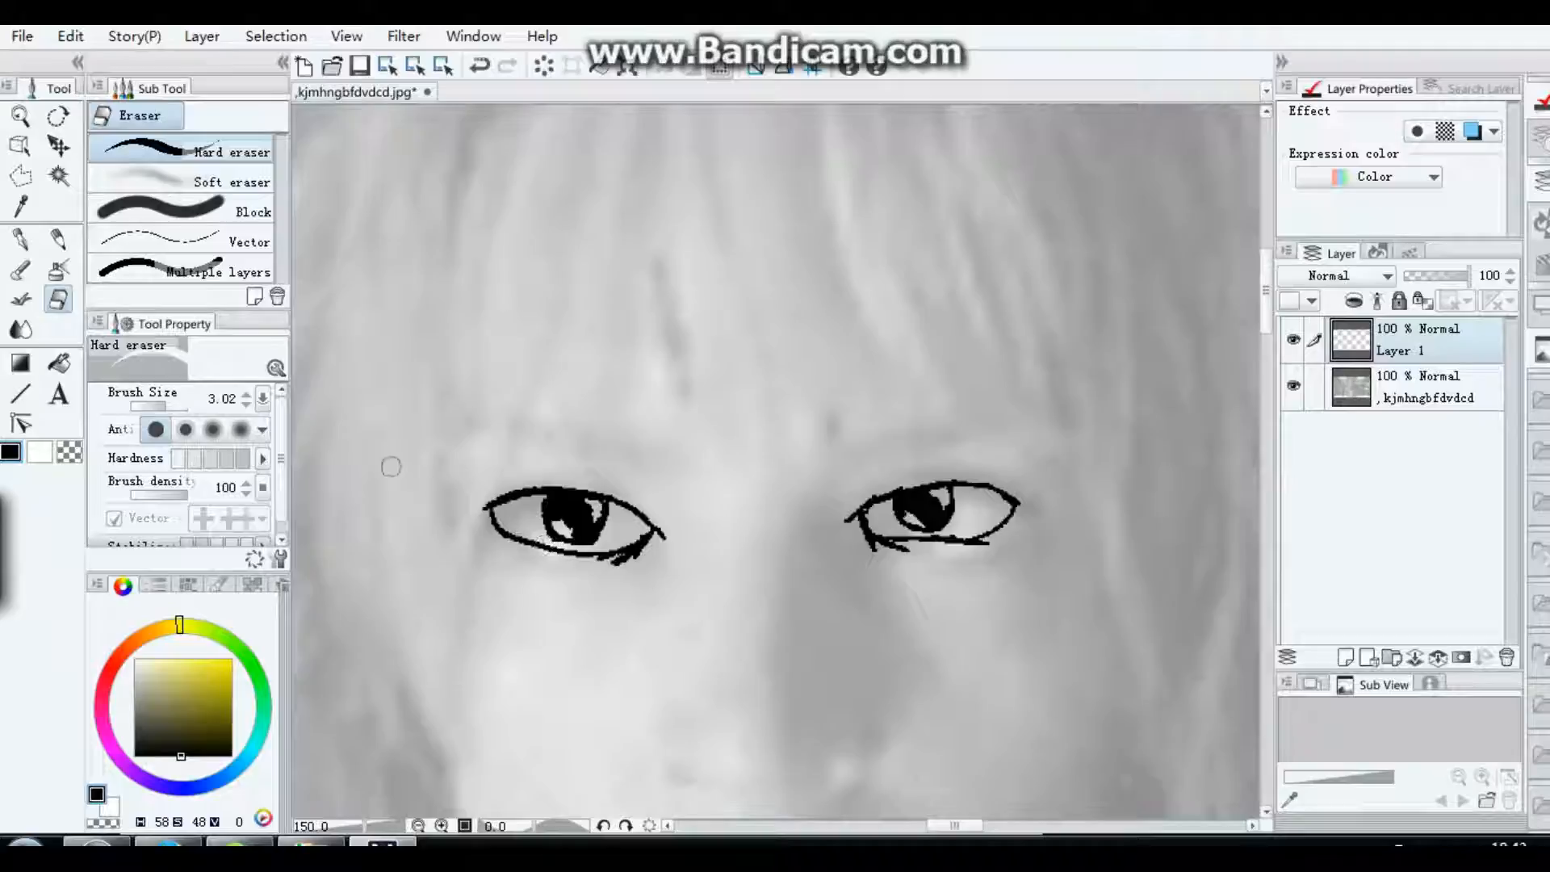
Step: Outline both eyebrows with the G-pen, slanting down toward the nose, and fill them with black on the current layer
key(p)
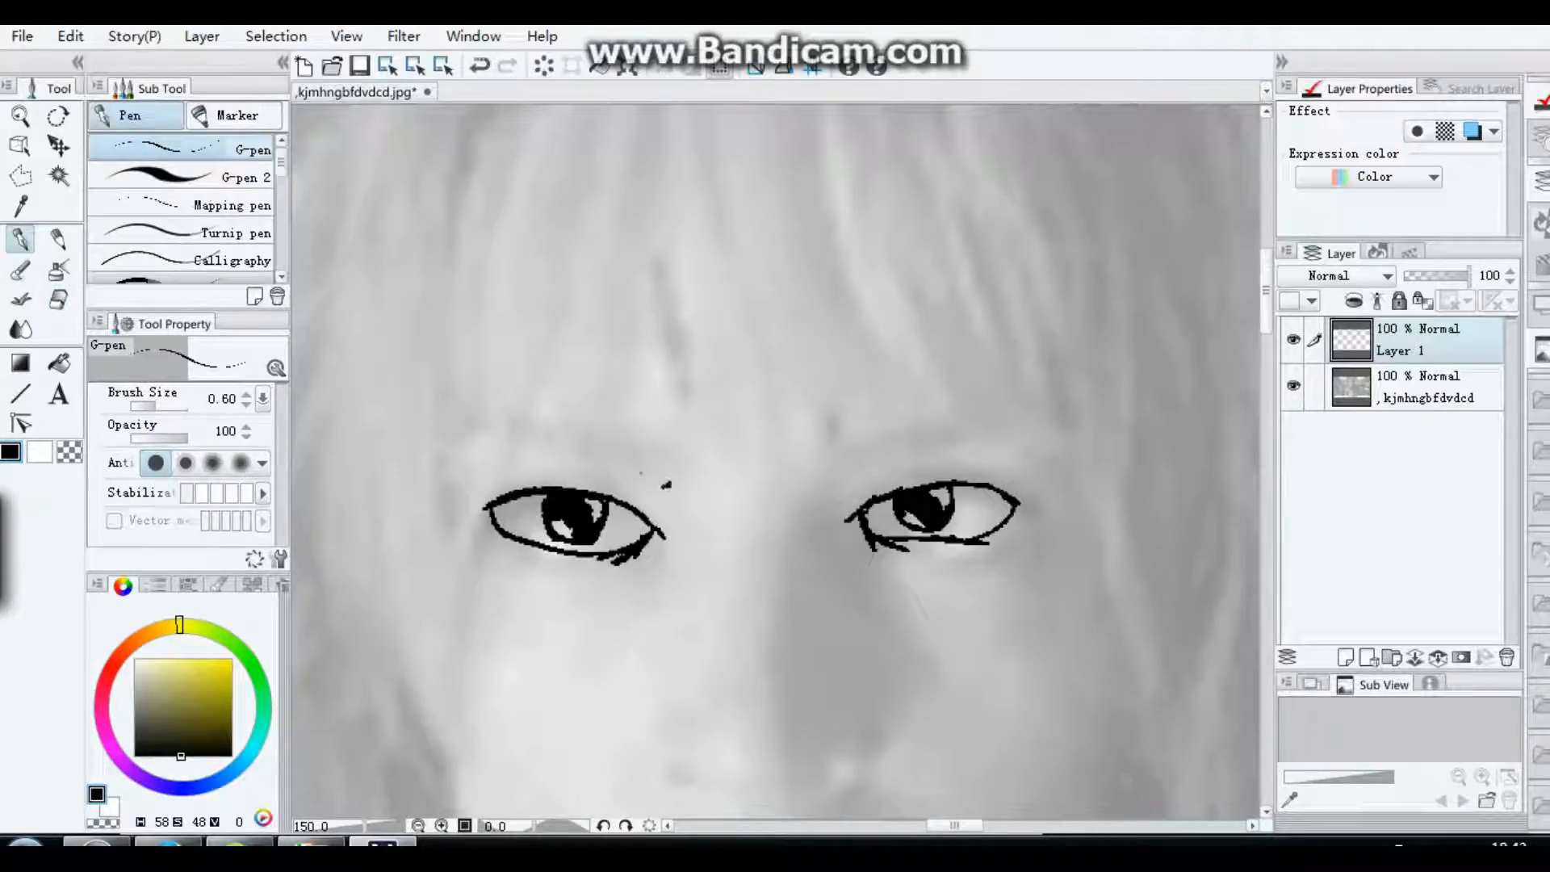
mouse_move(667, 486)
mouse_down()
mouse_move(448, 458)
mouse_move(529, 436)
mouse_move(664, 475)
mouse_move(643, 490)
mouse_up()
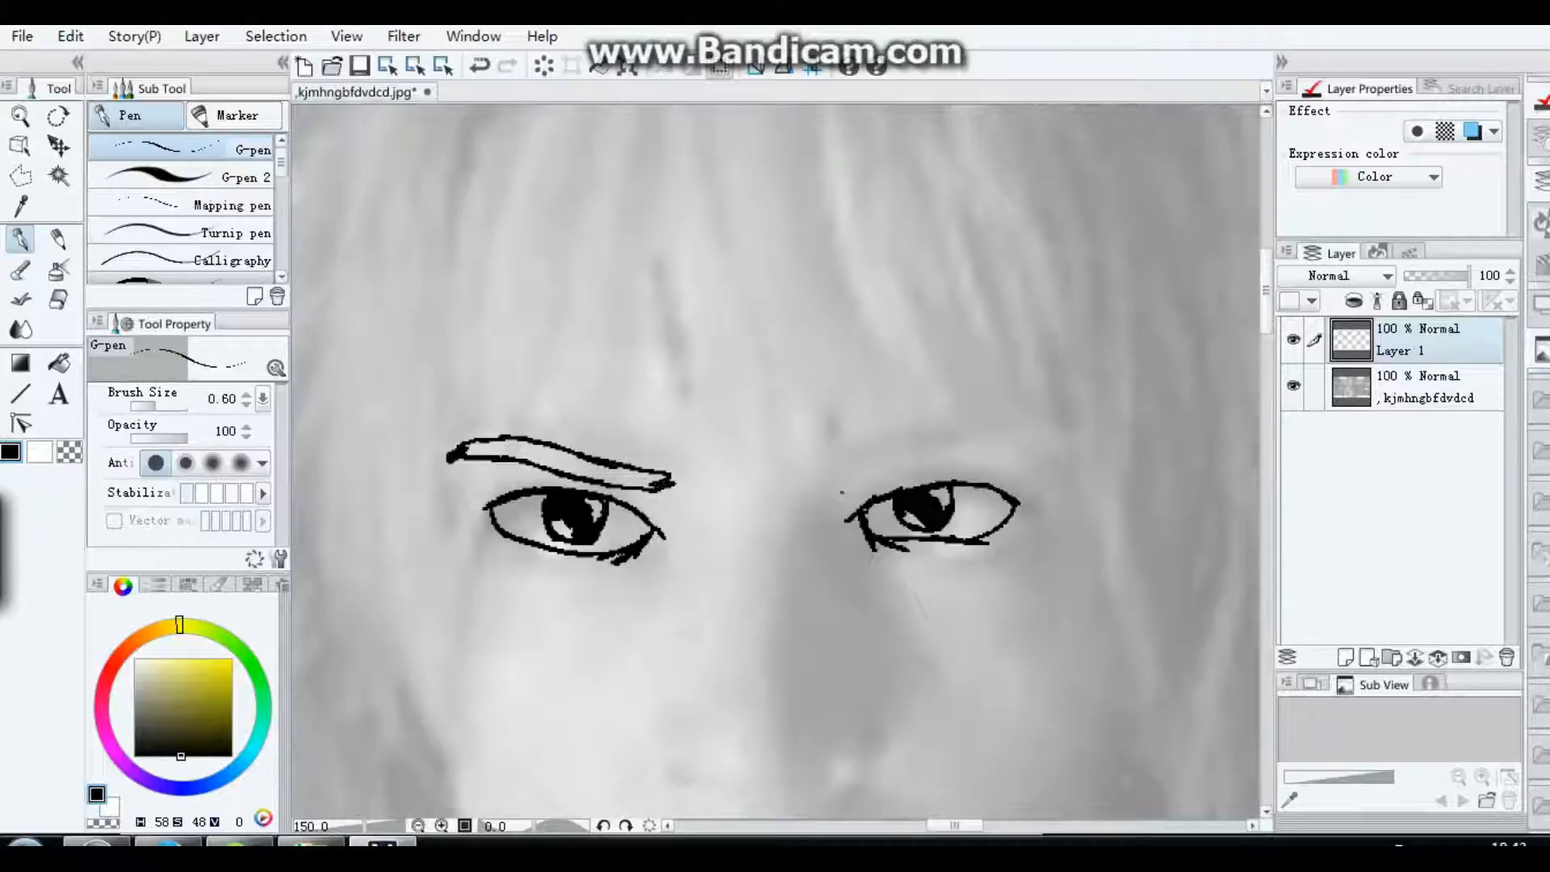
mouse_move(843, 492)
mouse_down()
mouse_move(991, 450)
mouse_move(836, 484)
mouse_move(900, 465)
mouse_move(1023, 463)
mouse_up()
mouse_move(891, 463)
mouse_down()
mouse_move(1032, 442)
mouse_move(1010, 457)
mouse_up()
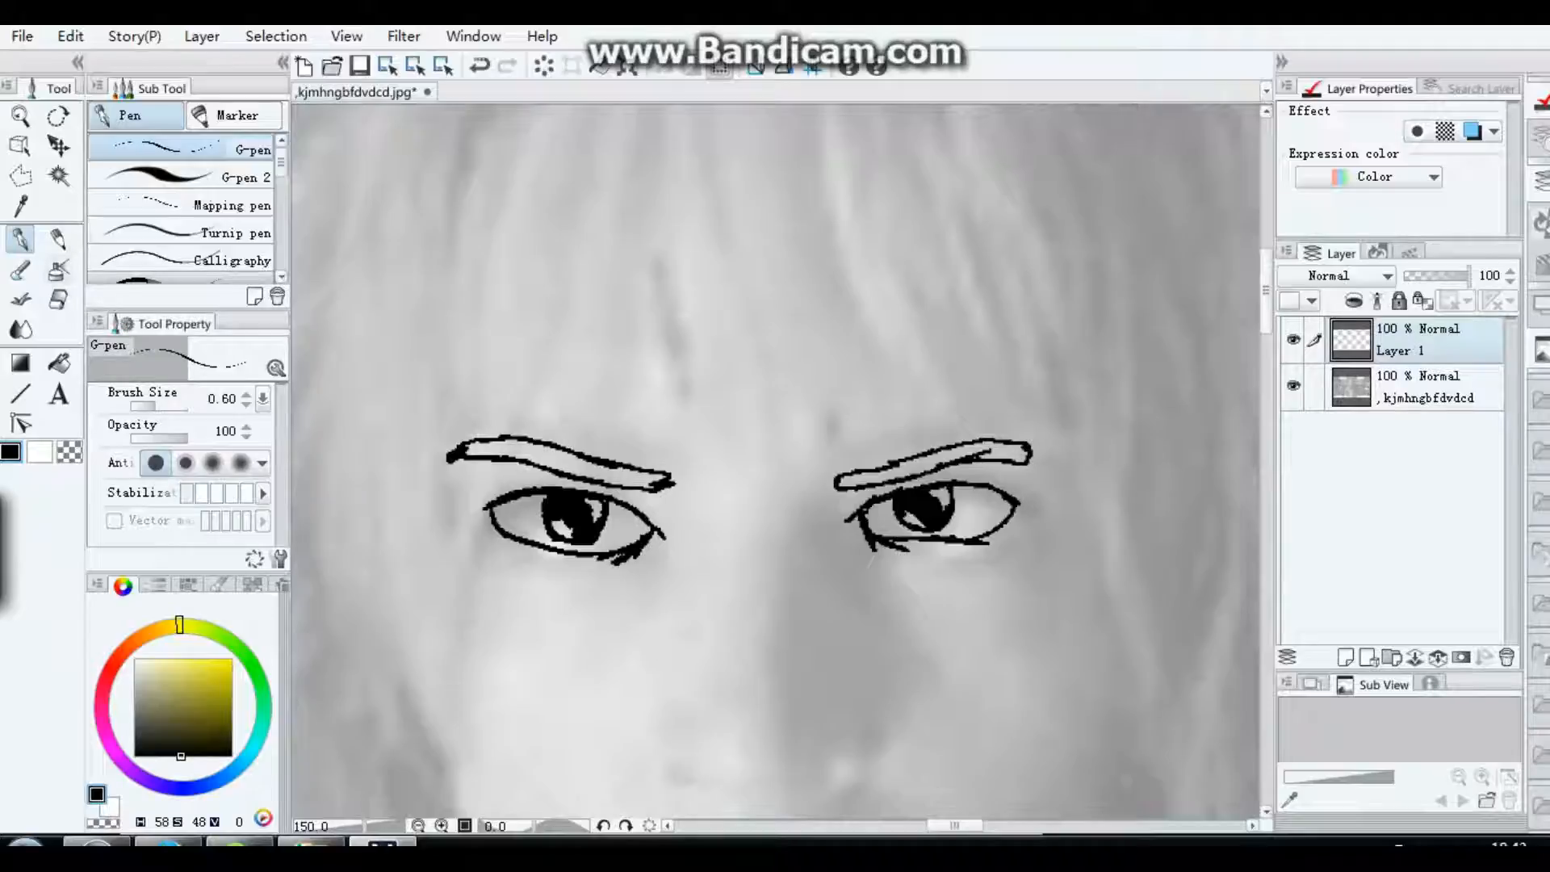
key(b)
key(g)
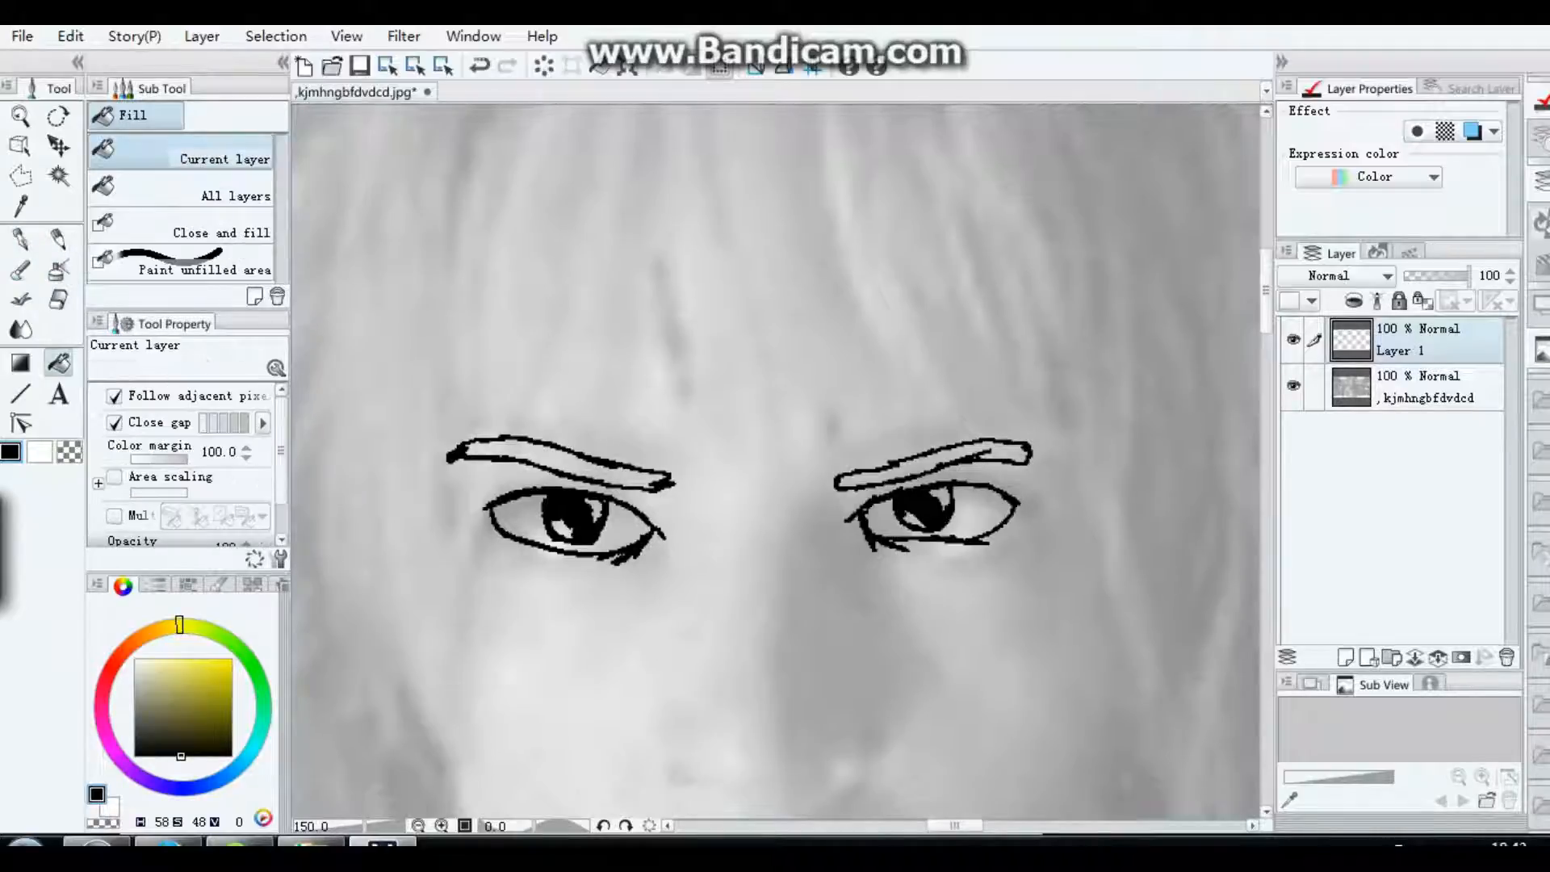
click(533, 454)
click(933, 459)
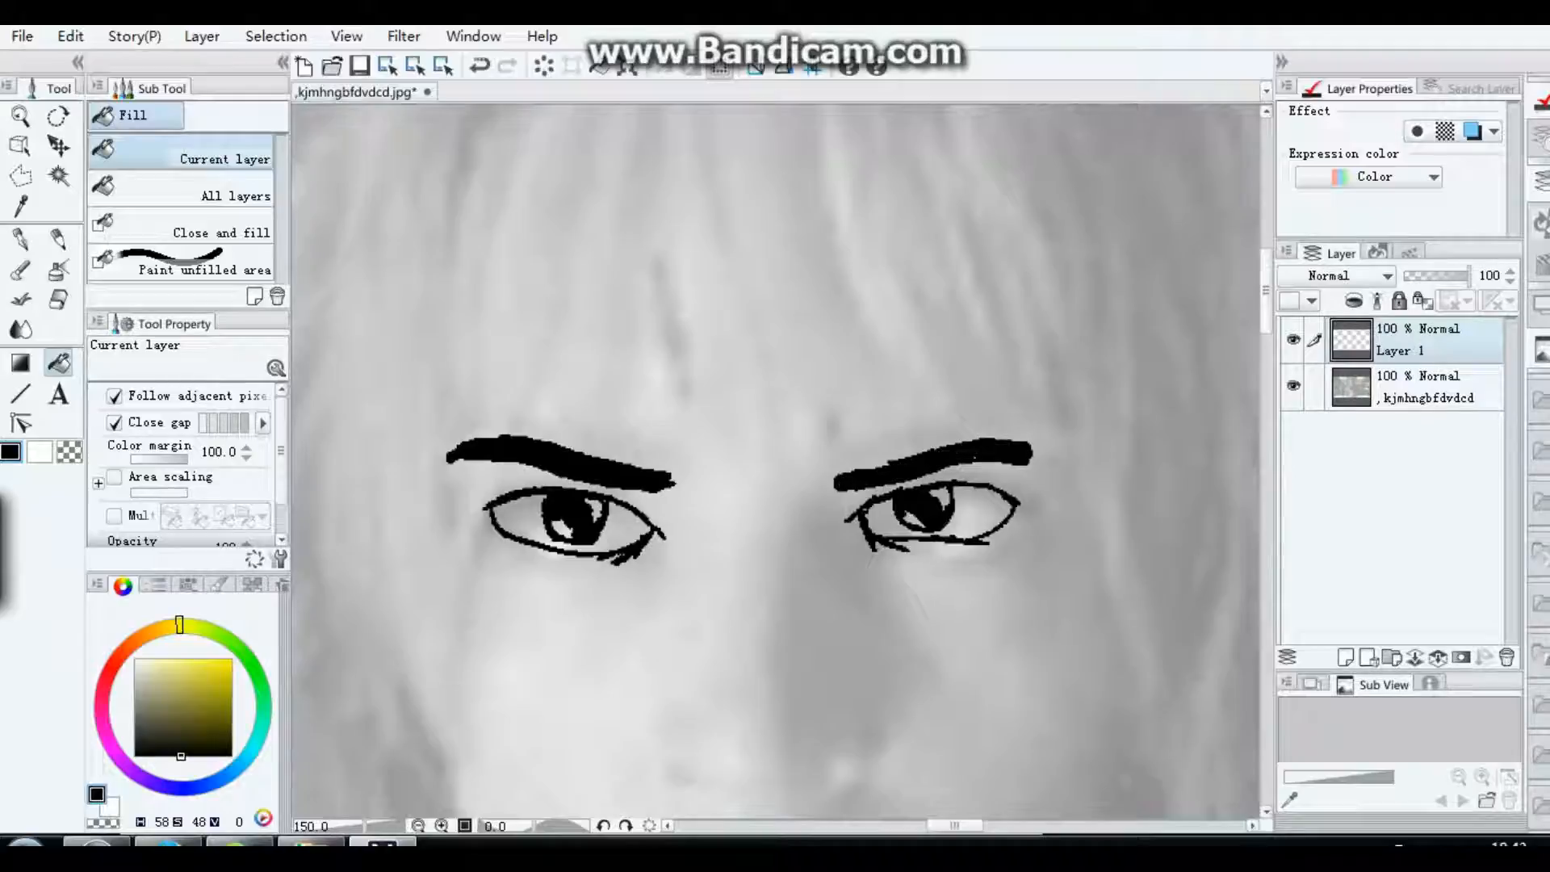
Step: Draw the nose tip as a small, thickened black V between and below the eyes with the G-pen
key(e)
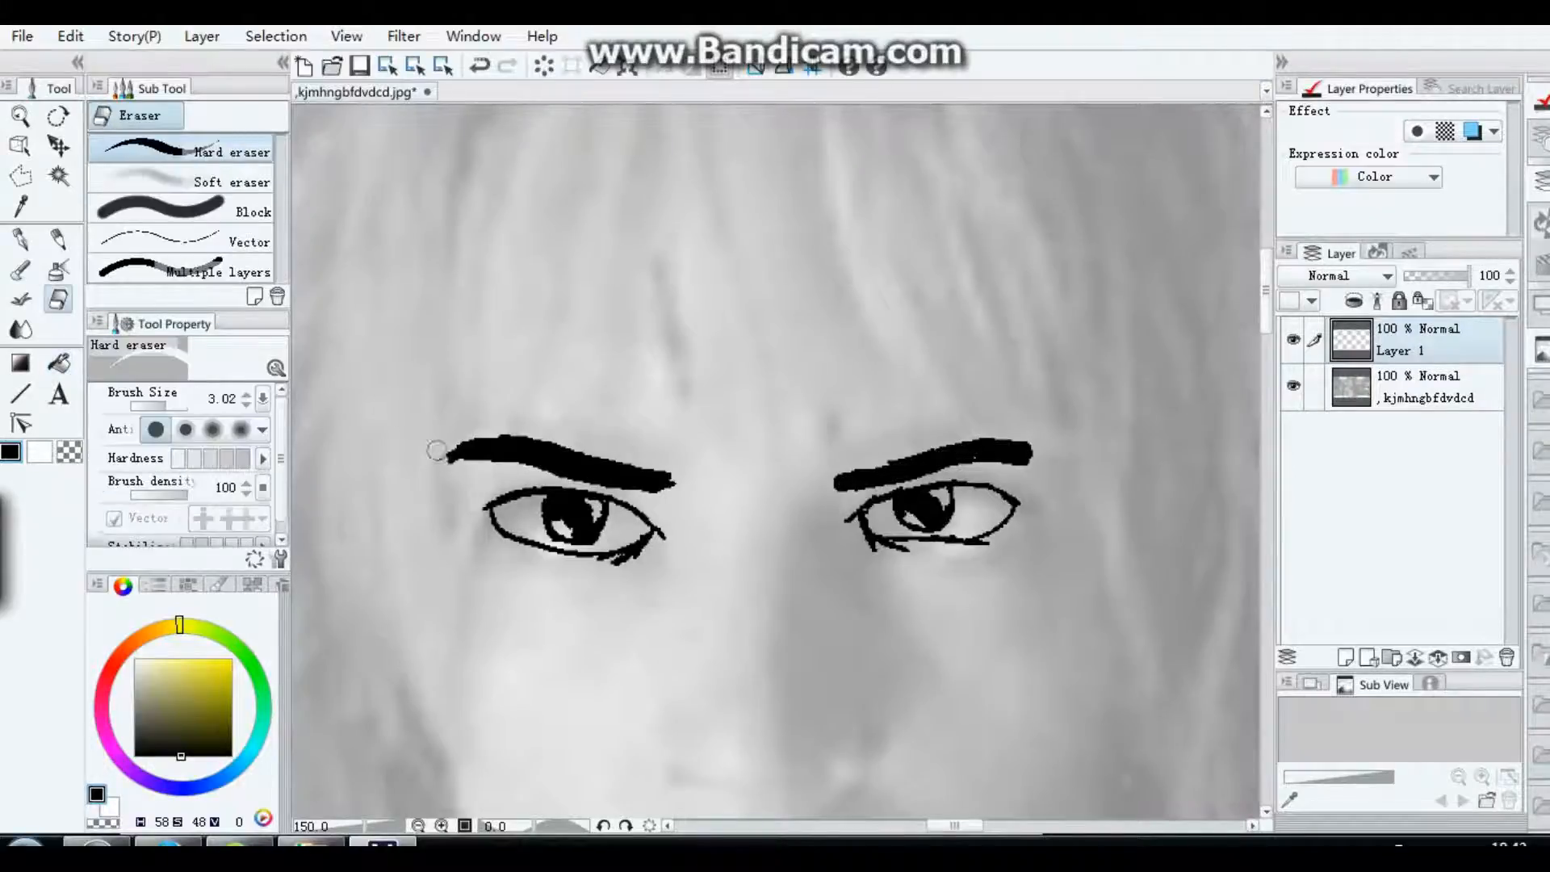
key(p)
scroll(887, 395, down, 5)
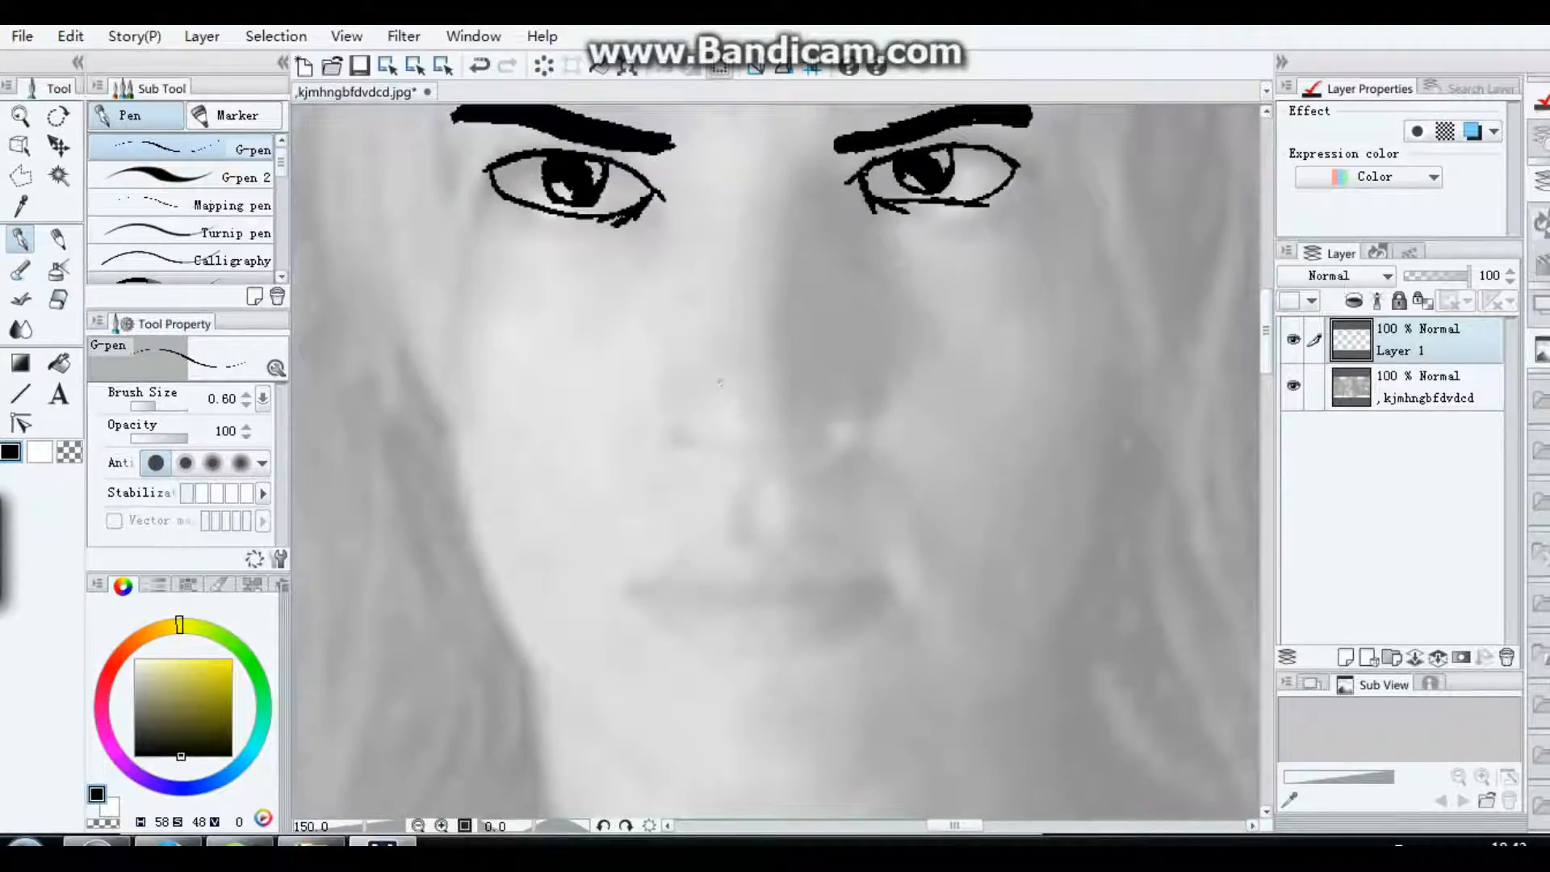
mouse_move(752, 361)
mouse_down()
mouse_move(779, 340)
mouse_move(749, 364)
mouse_move(712, 341)
mouse_move(780, 345)
mouse_move(753, 362)
mouse_move(789, 338)
mouse_move(761, 359)
mouse_up()
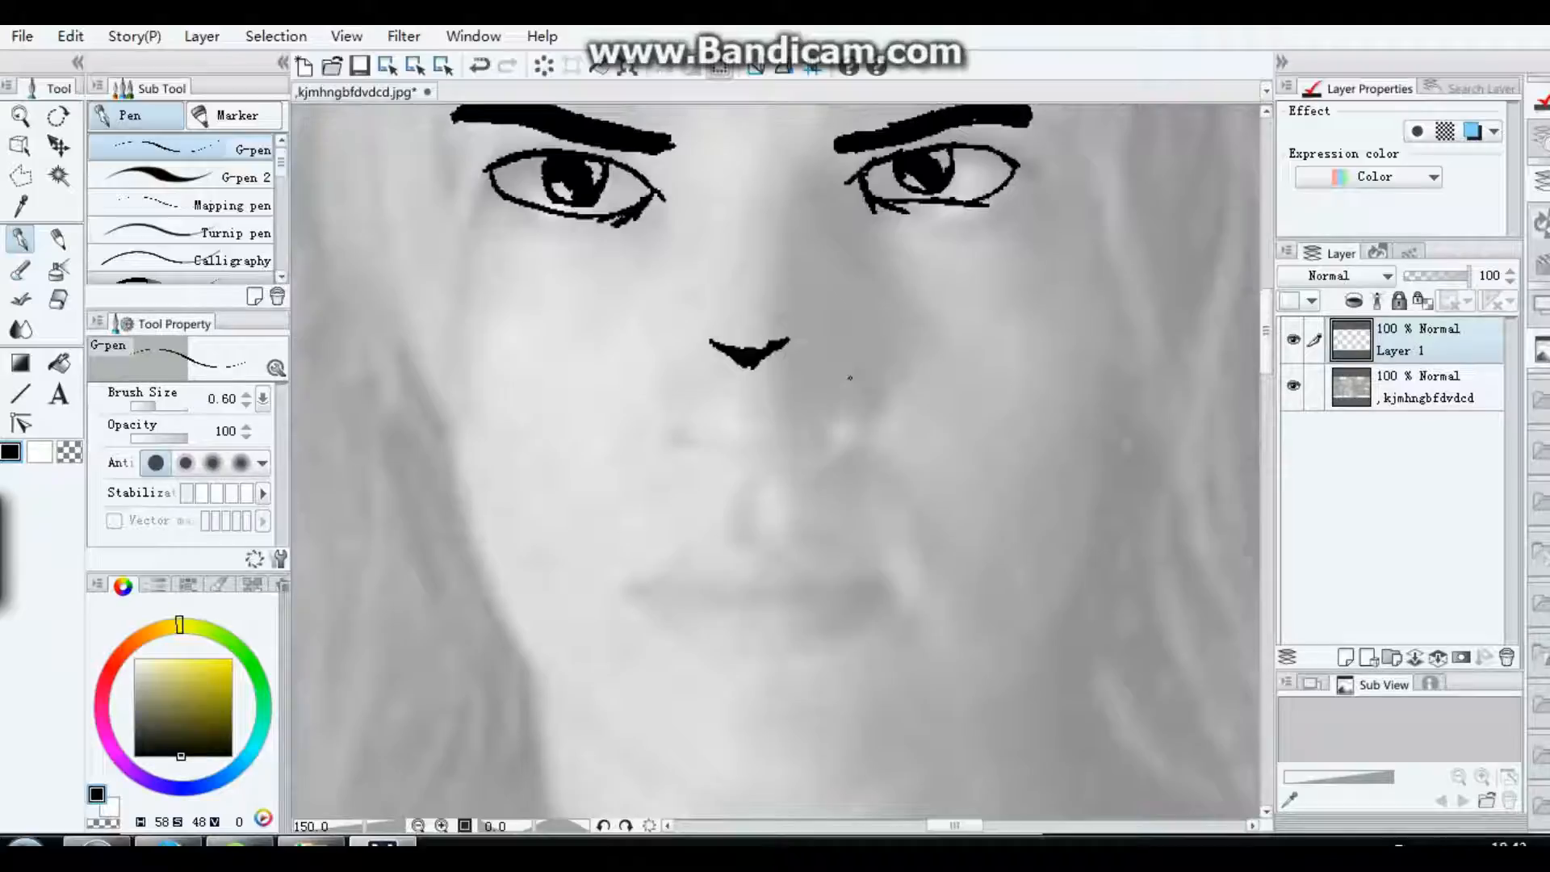
Step: Enclose the inked eyes, eyebrows and nose tip in a loose polyline selection
scroll(623, 403, down, 3)
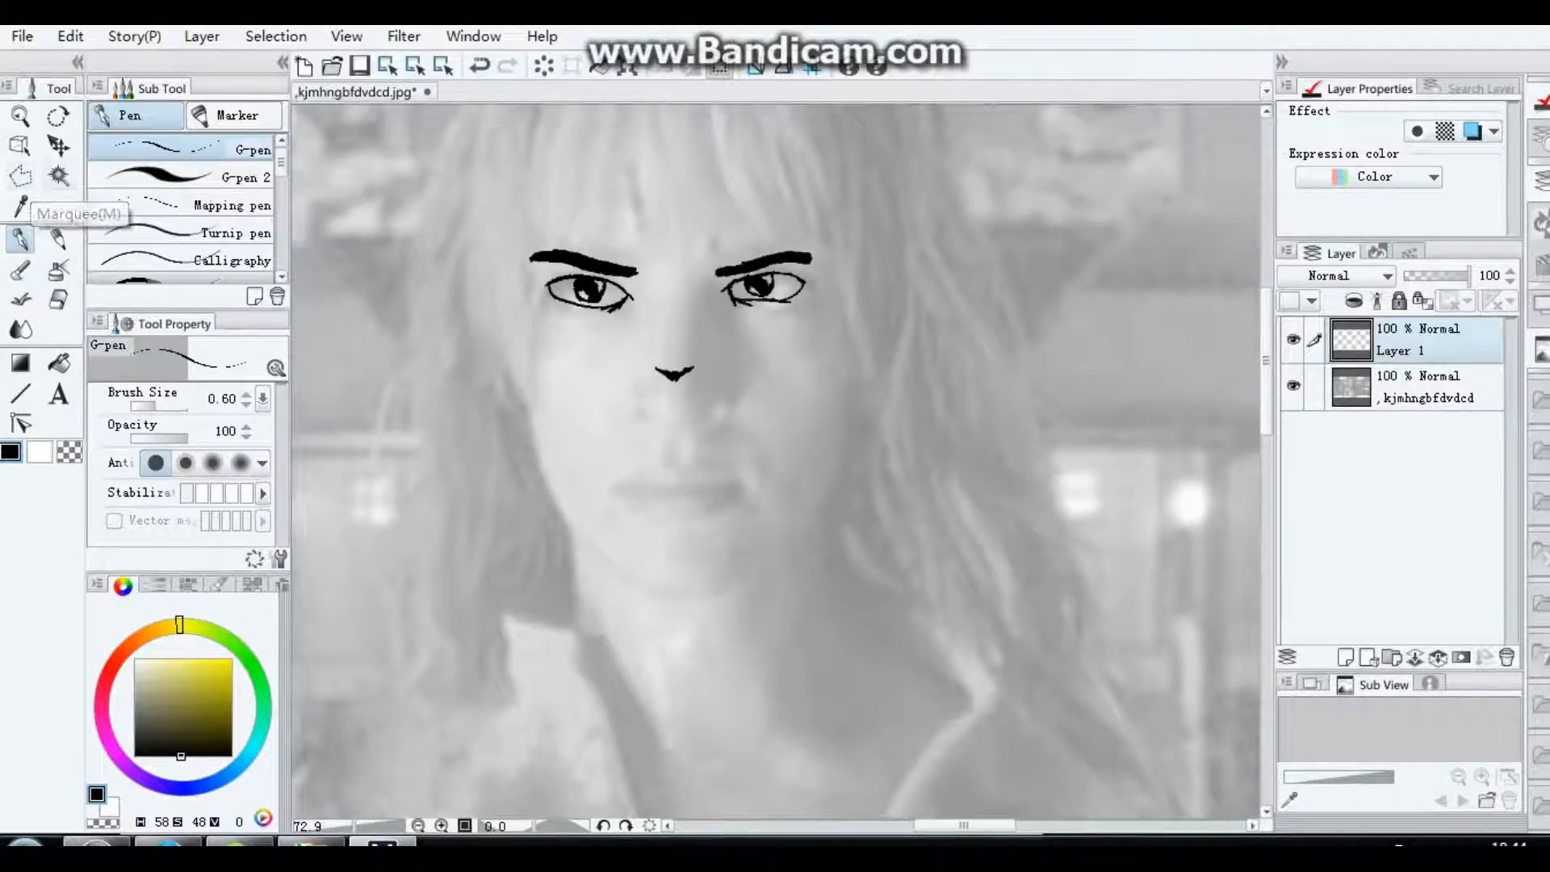
click(58, 146)
key(m)
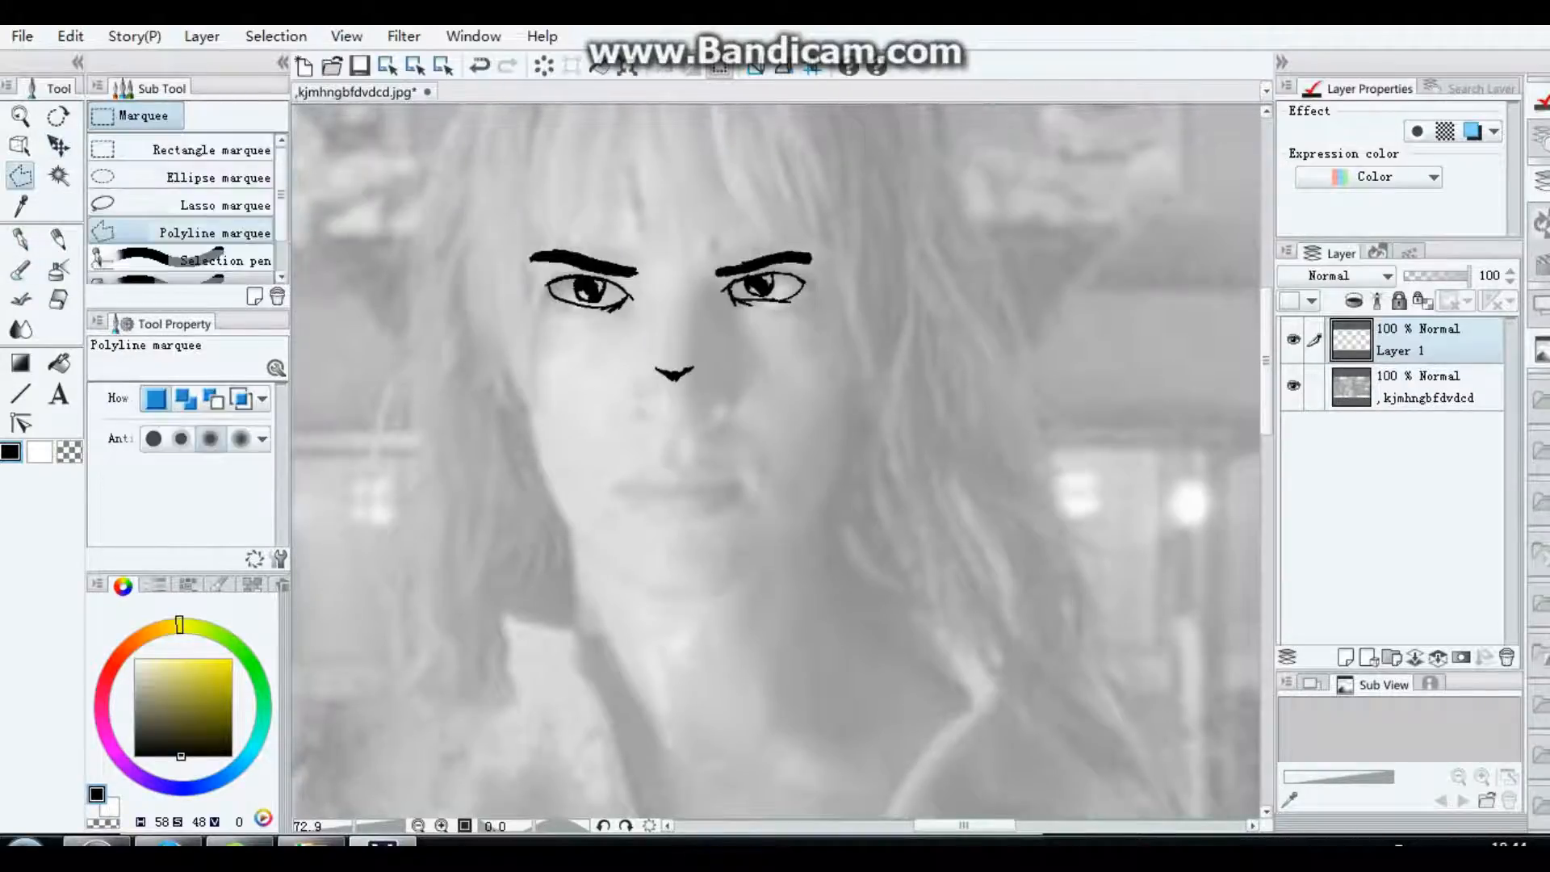
click(484, 216)
click(859, 212)
click(914, 331)
click(773, 424)
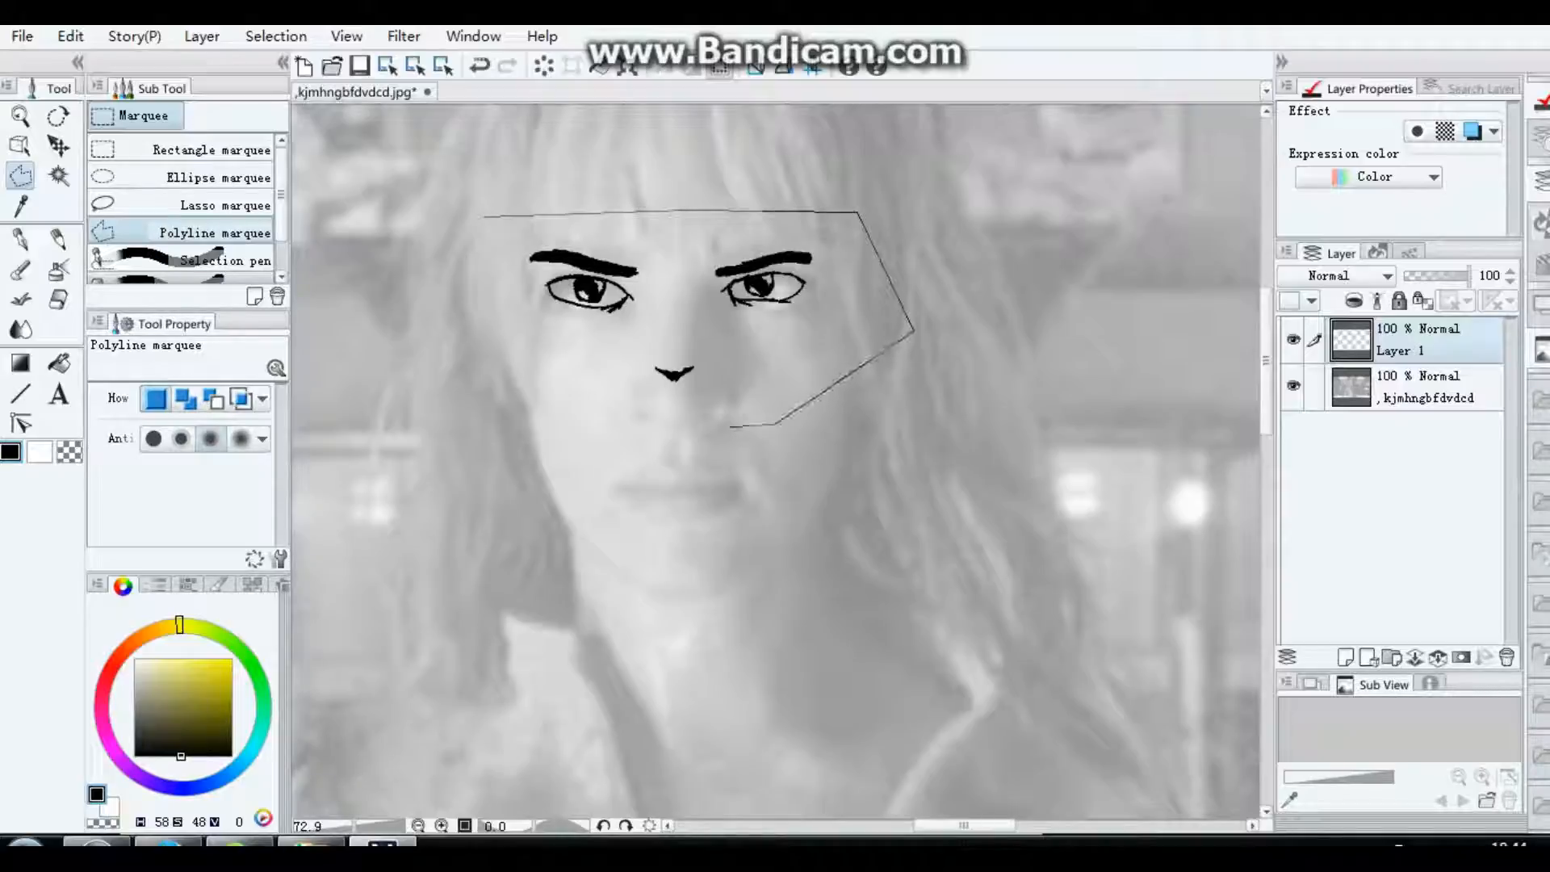
click(585, 425)
click(479, 326)
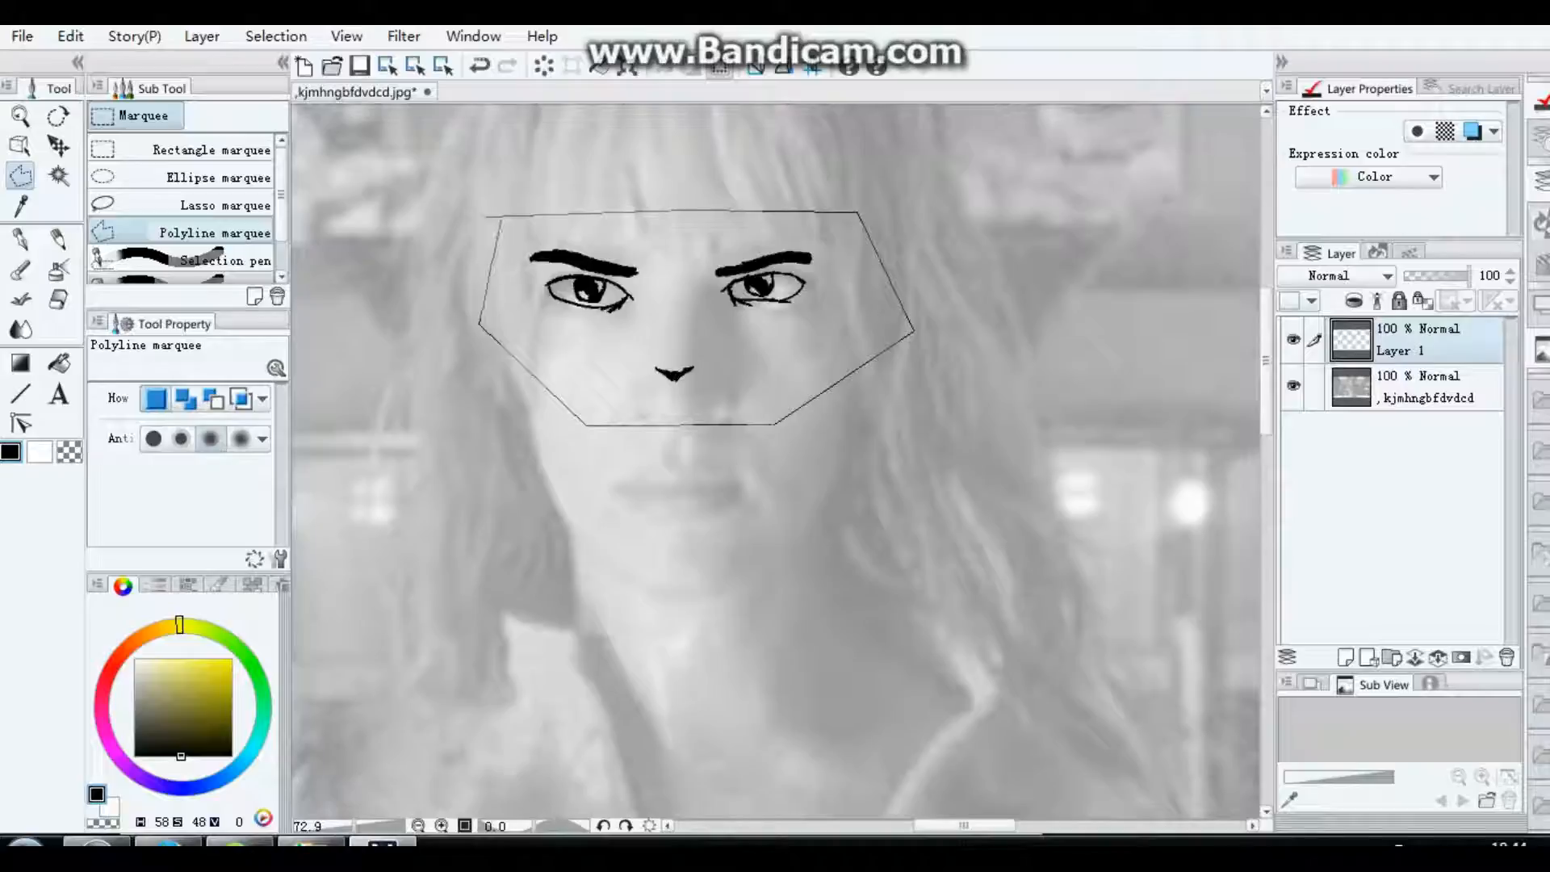
click(492, 215)
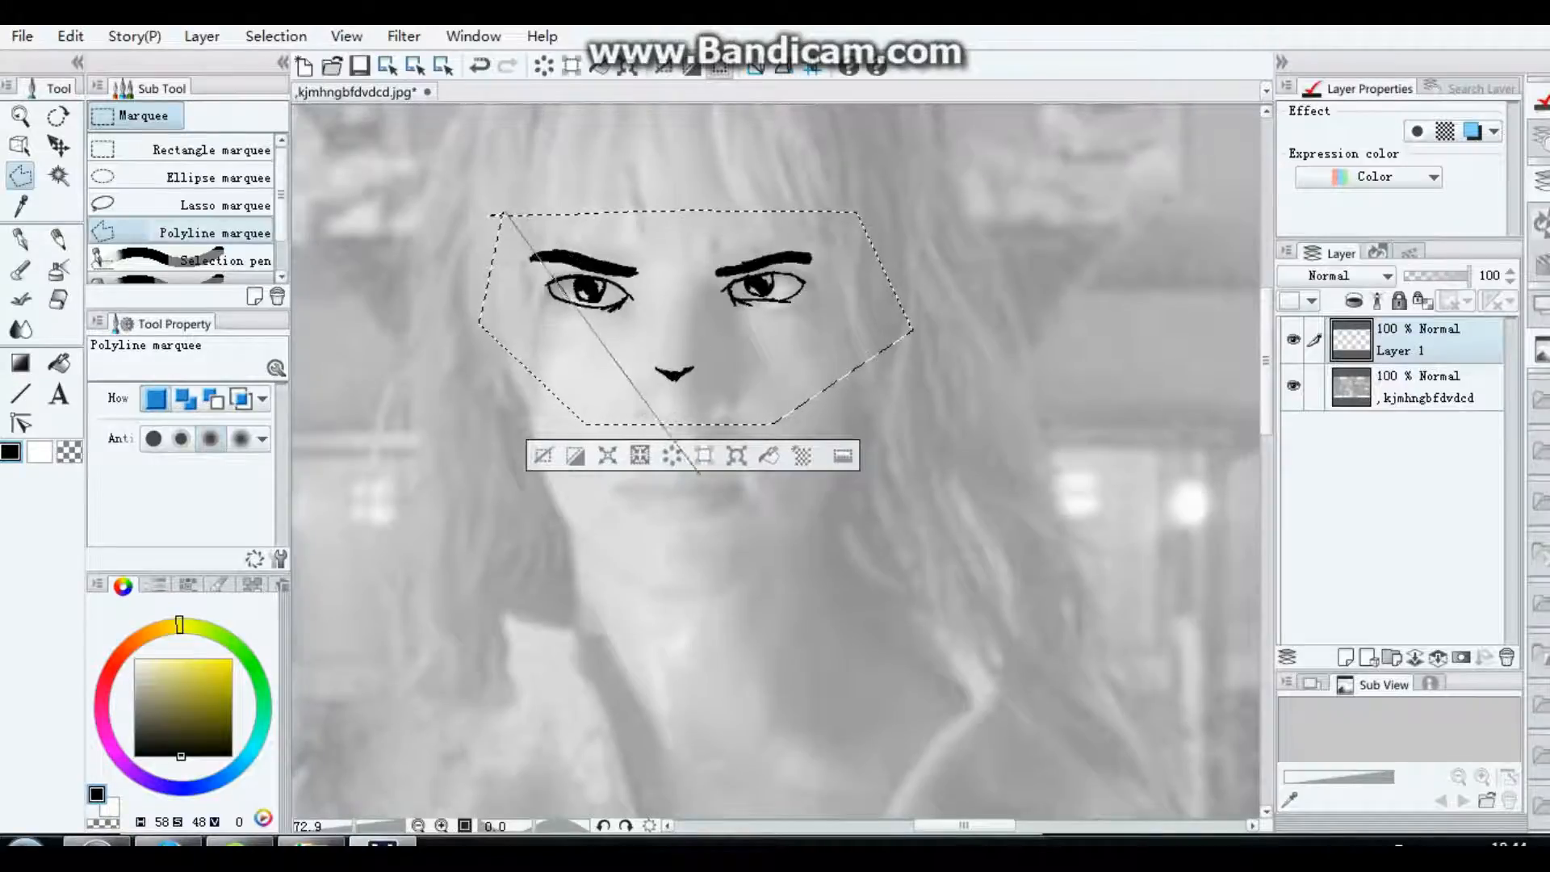
Step: Redraw the polyline selection more tightly around the eyes, eyebrows and nose tip
click(497, 214)
click(828, 202)
click(856, 309)
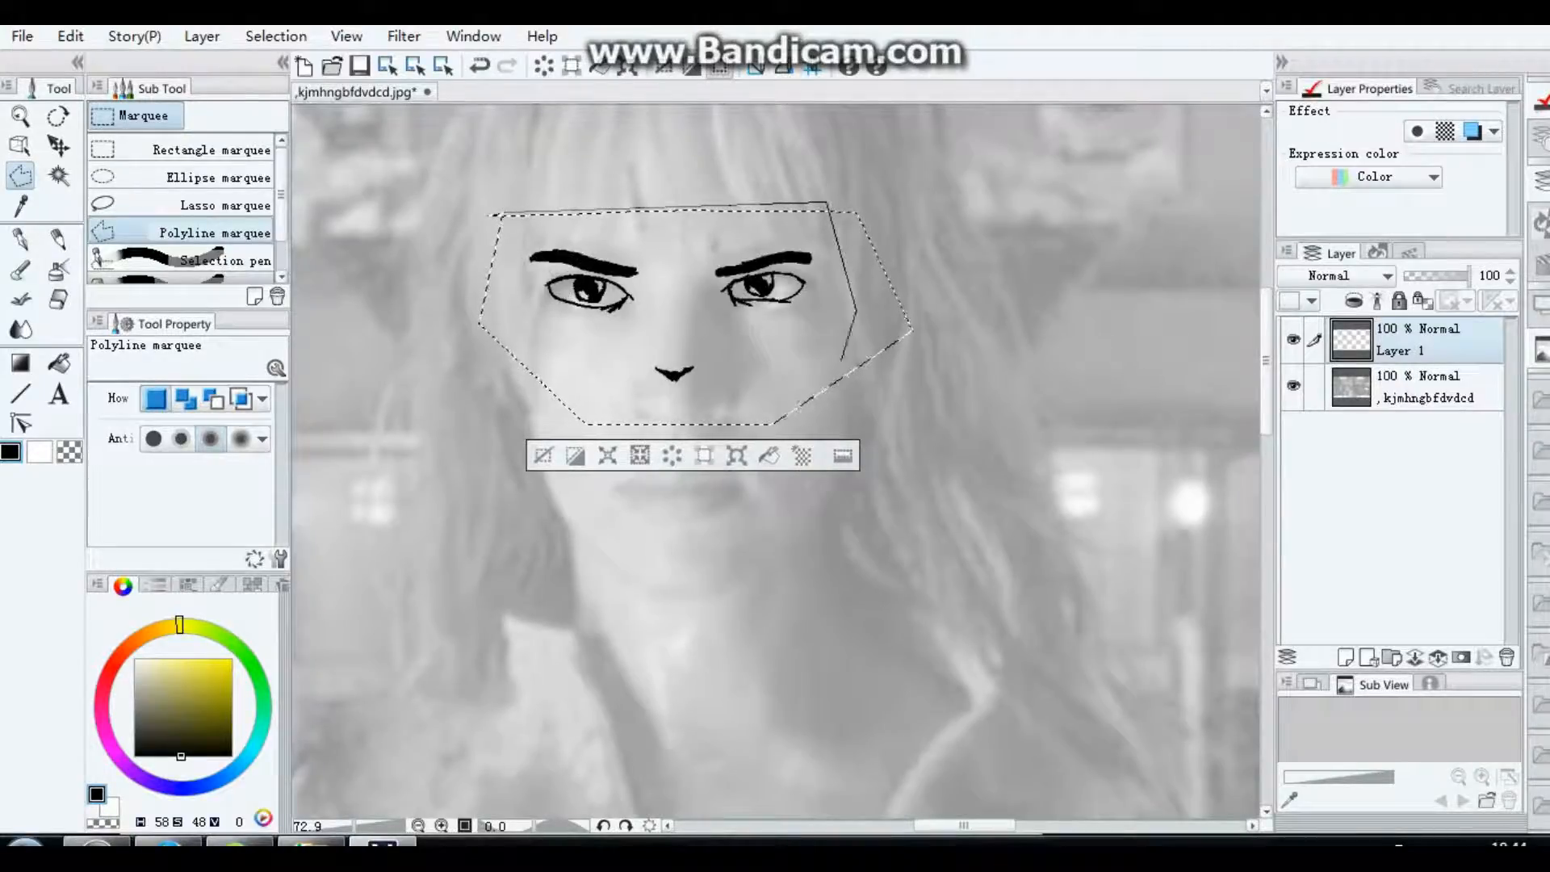
click(775, 419)
click(596, 420)
click(496, 273)
click(506, 212)
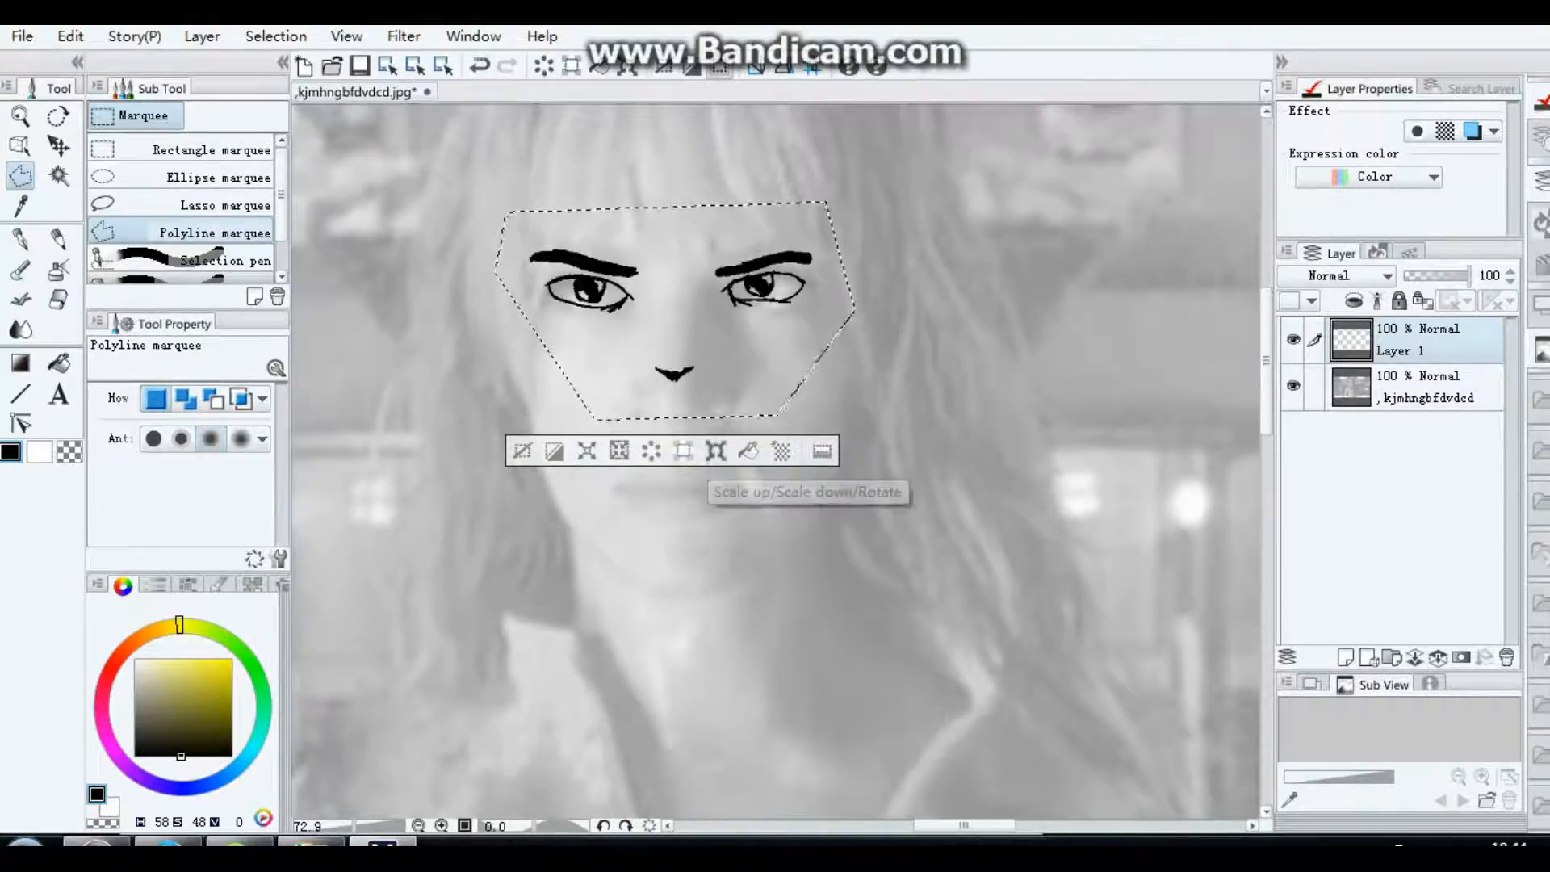
Step: Move the selected eyes, eyebrows and nose tip slightly down the face with the Move layer tool
drag(677, 319, 684, 355)
click(58, 146)
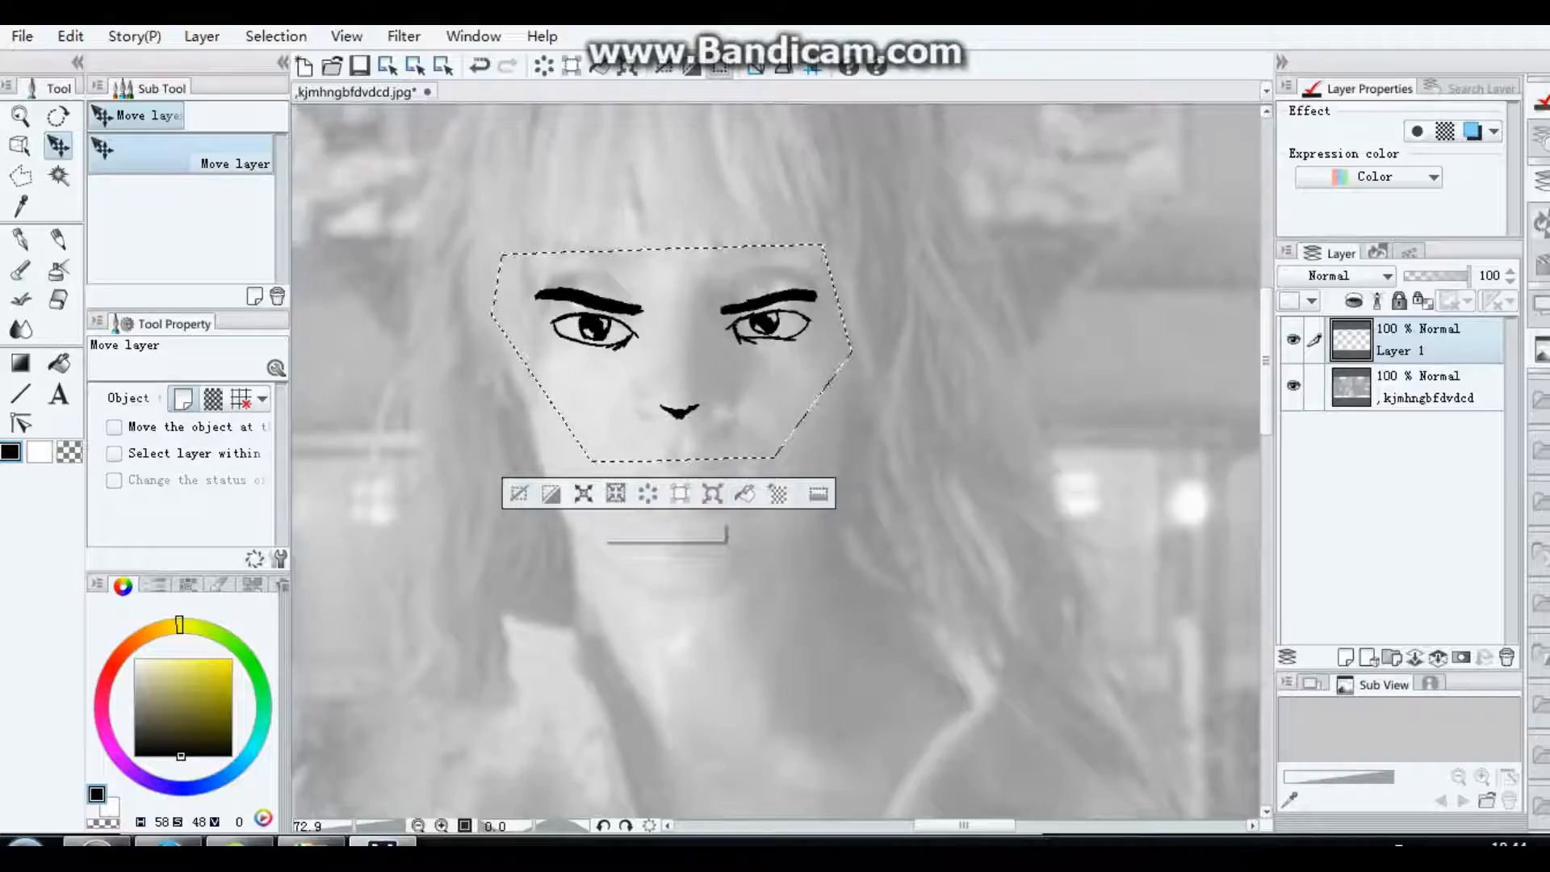
click(583, 494)
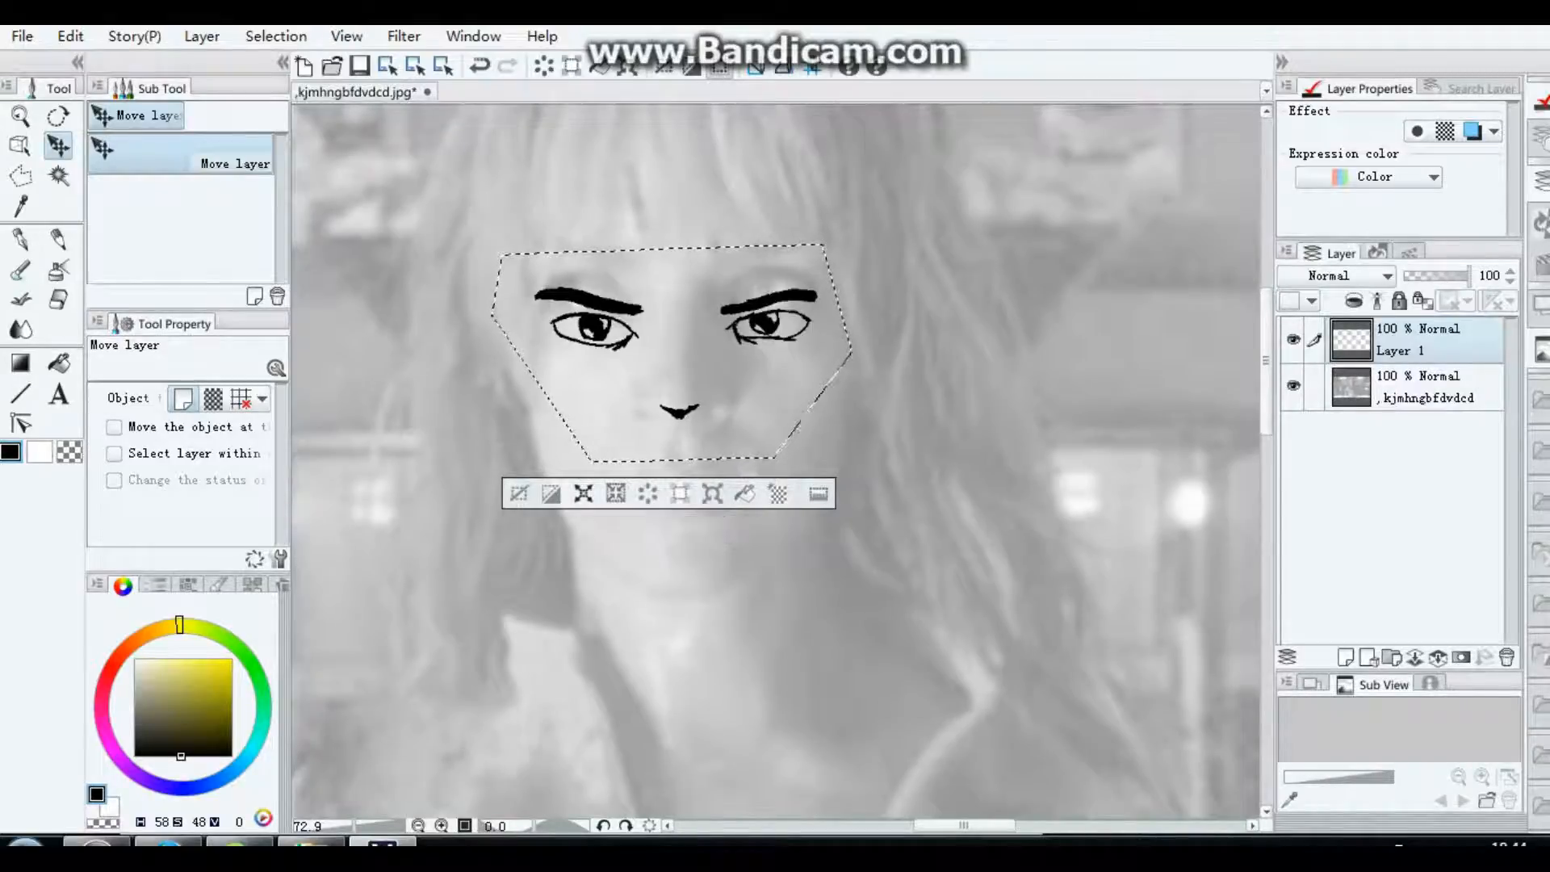
click(979, 349)
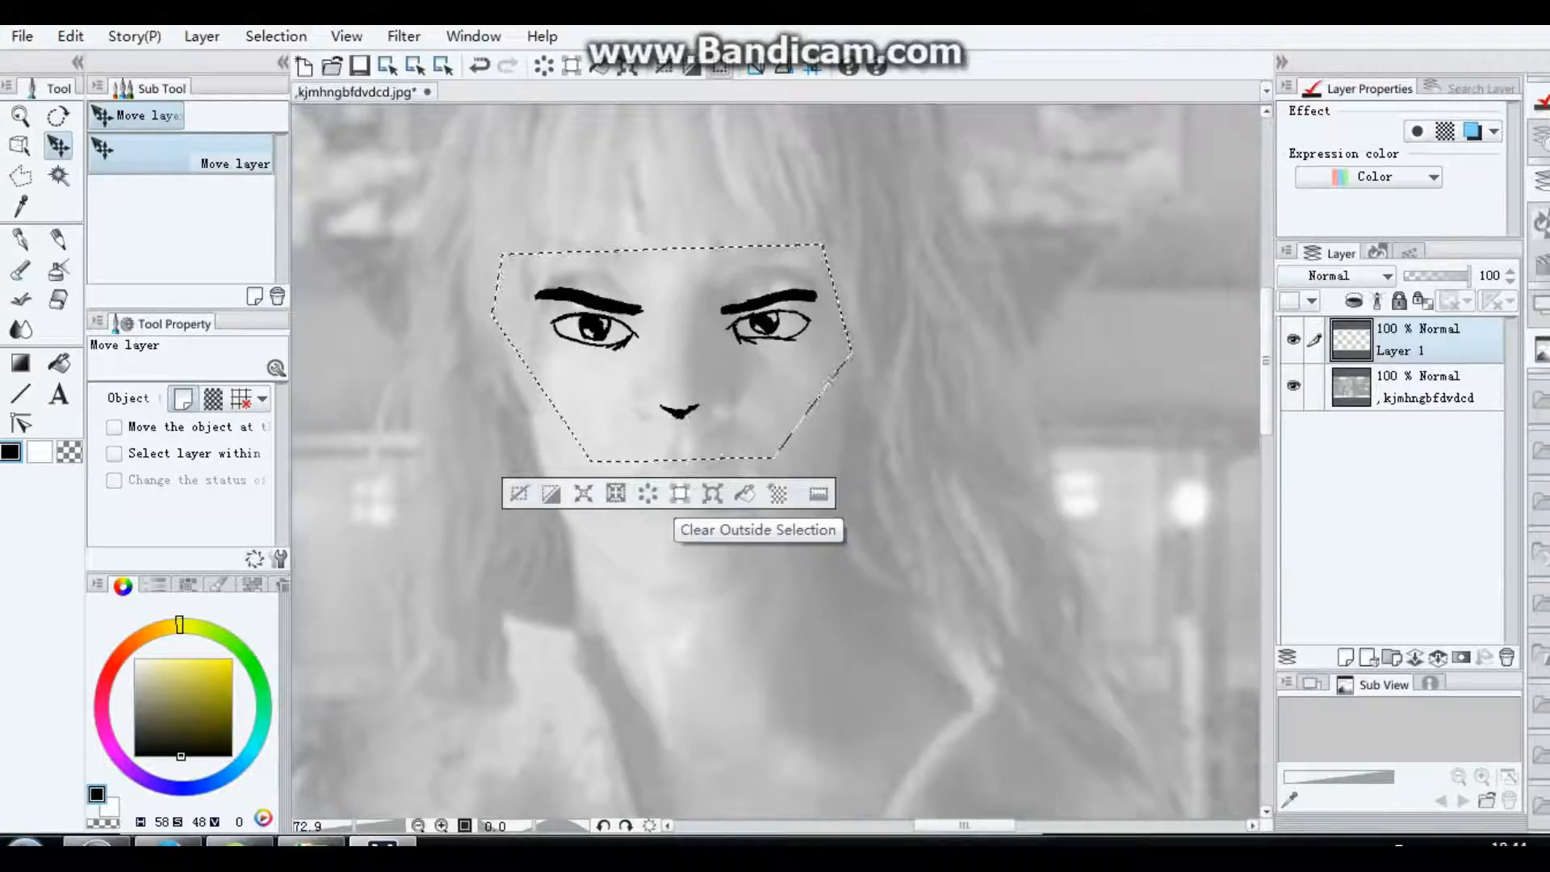
Step: Scale the selected facial features up to 112 percent and reposition them centrally over the face in the photo
click(713, 493)
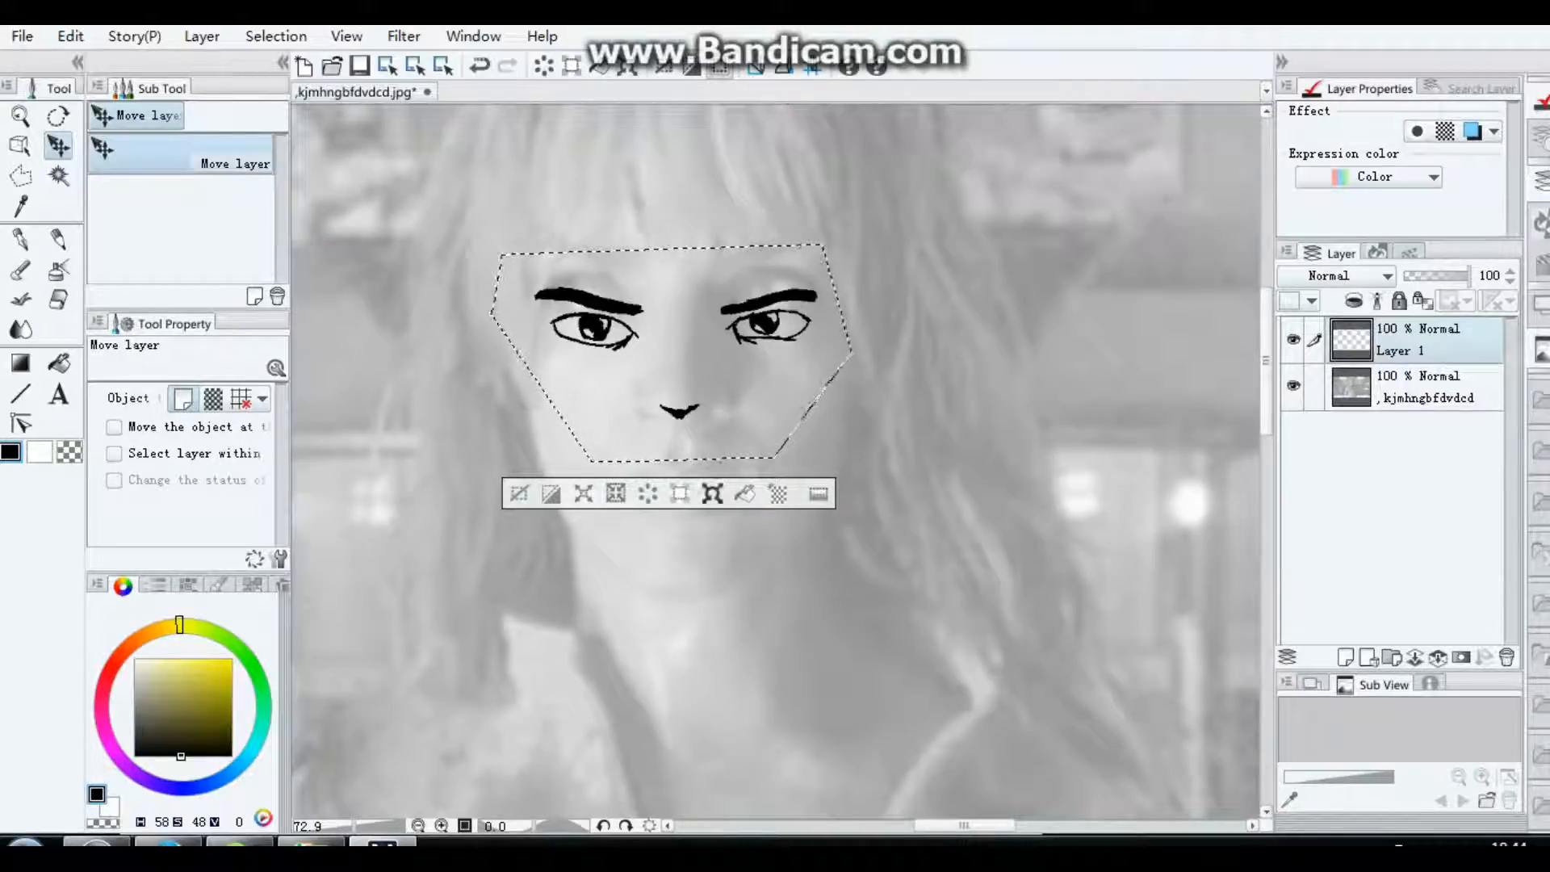
drag(887, 222, 898, 216)
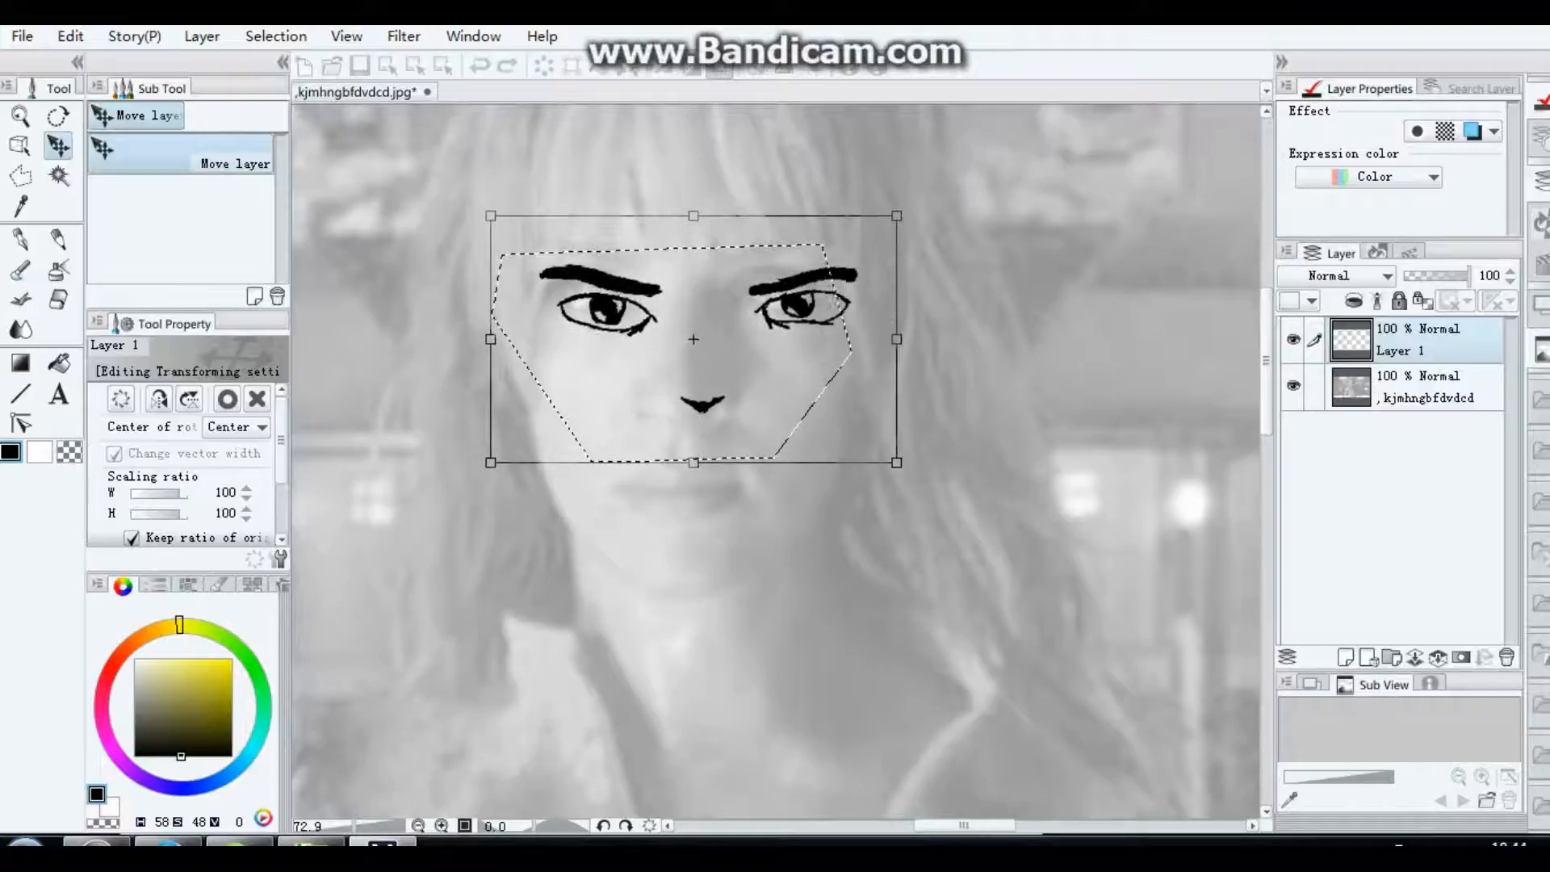
mouse_move(808, 315)
mouse_down()
mouse_move(785, 339)
mouse_move(780, 320)
mouse_up()
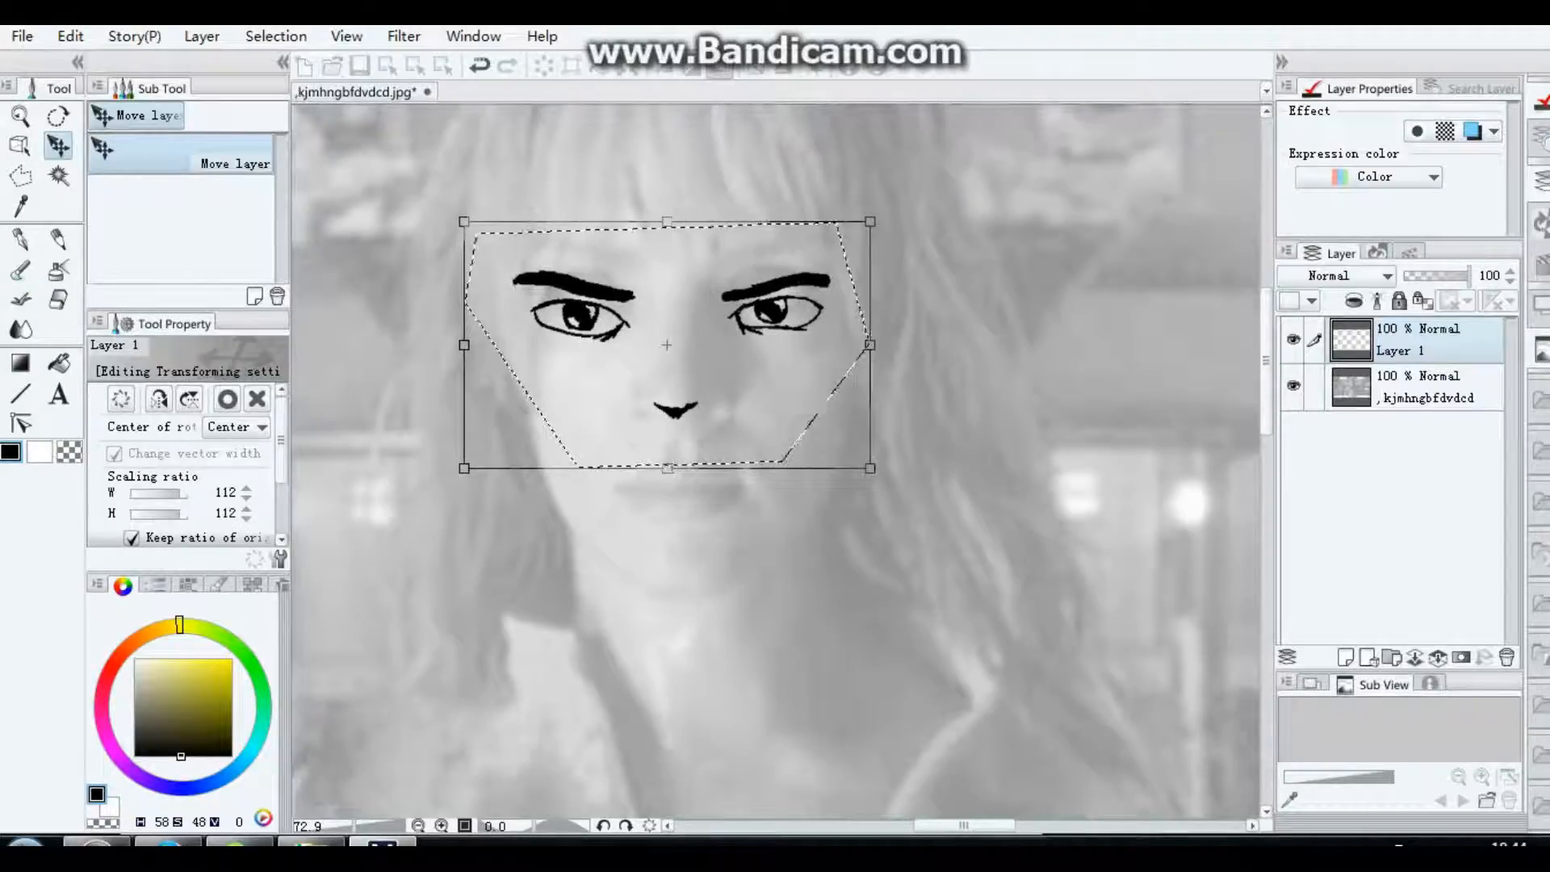
Step: Apply the transformation to the facial features and deselect them
click(70, 36)
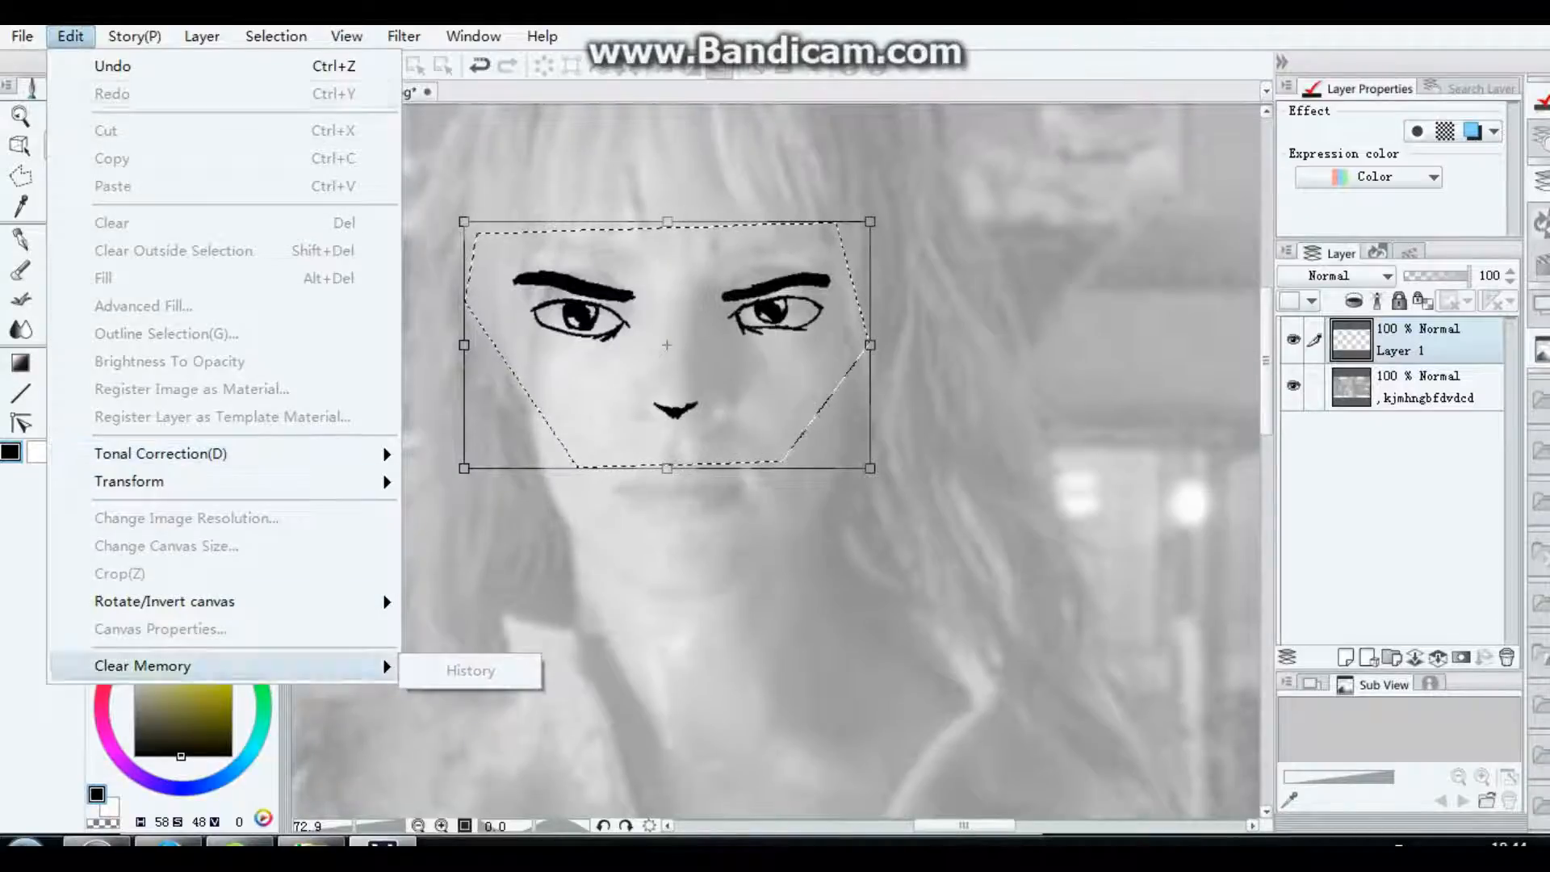
mouse_move(22, 35)
click(70, 35)
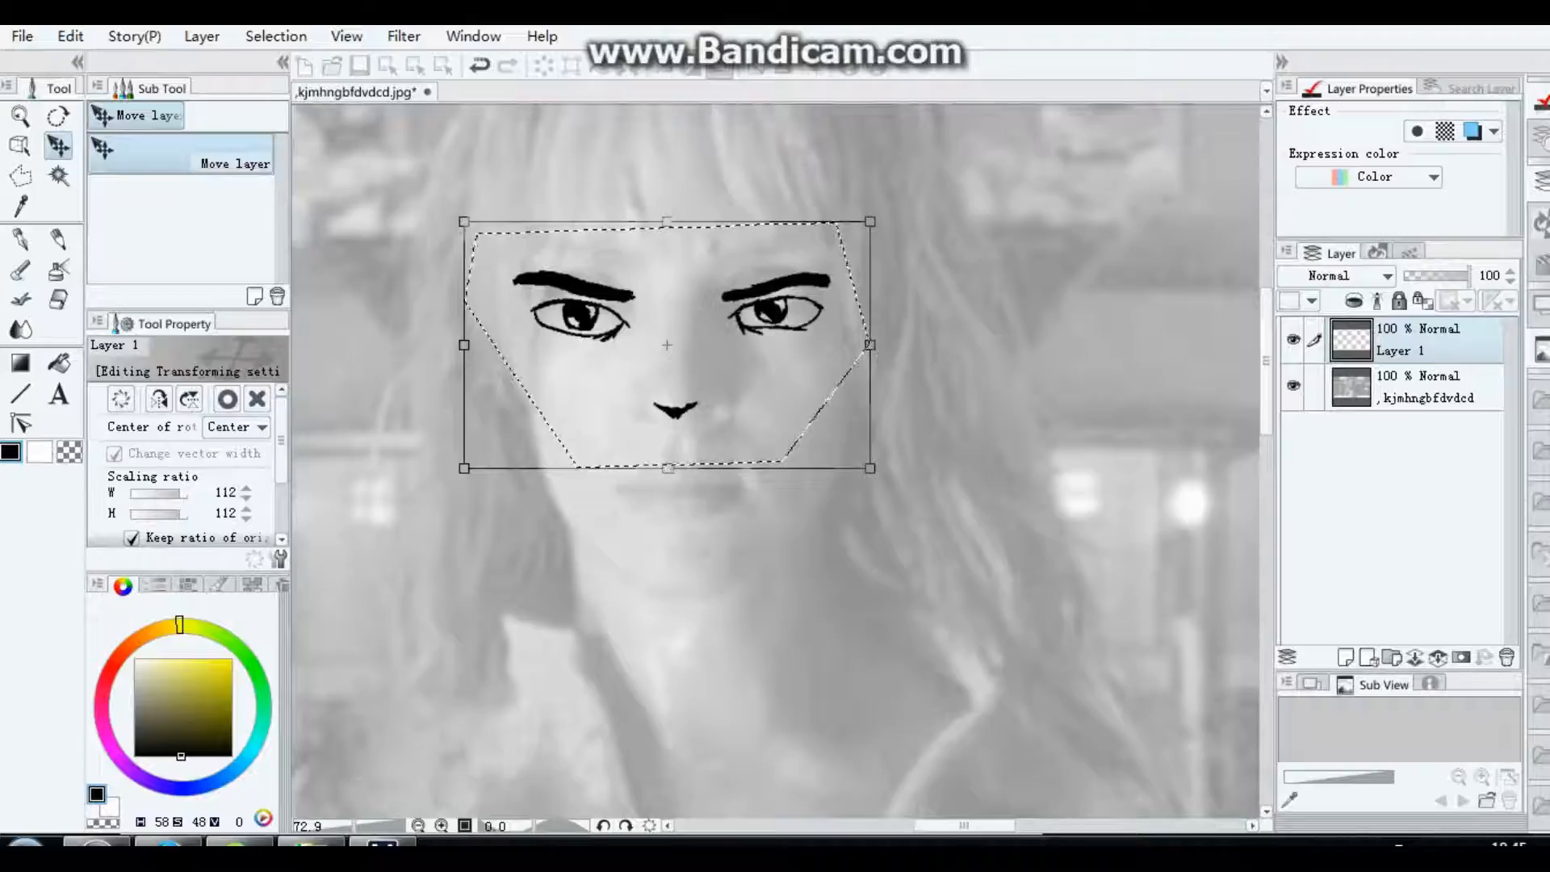
key(p)
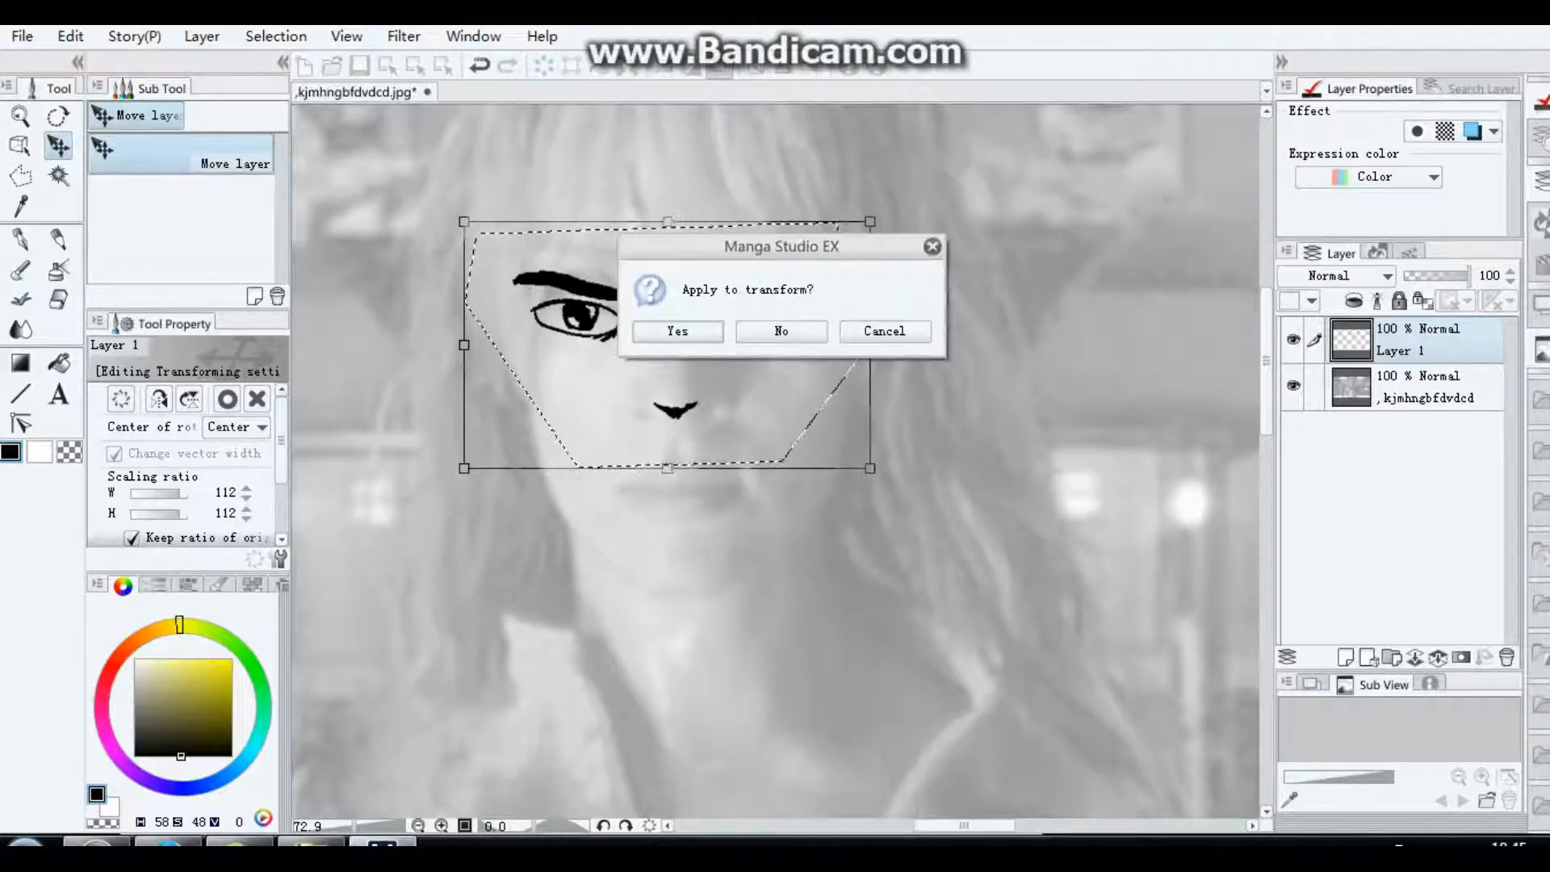
key(Return)
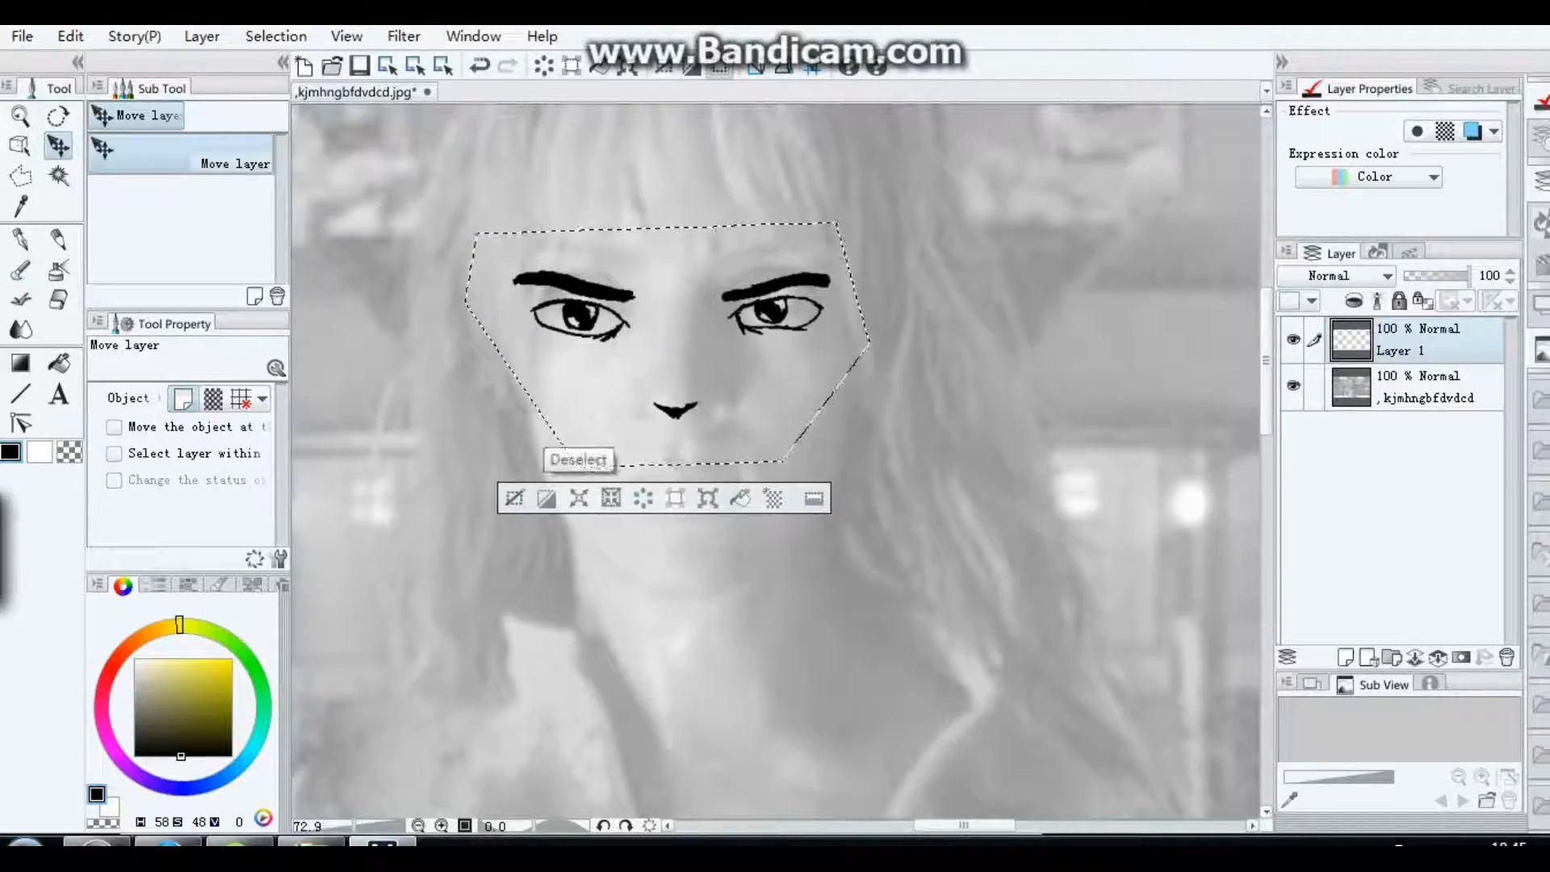
click(515, 498)
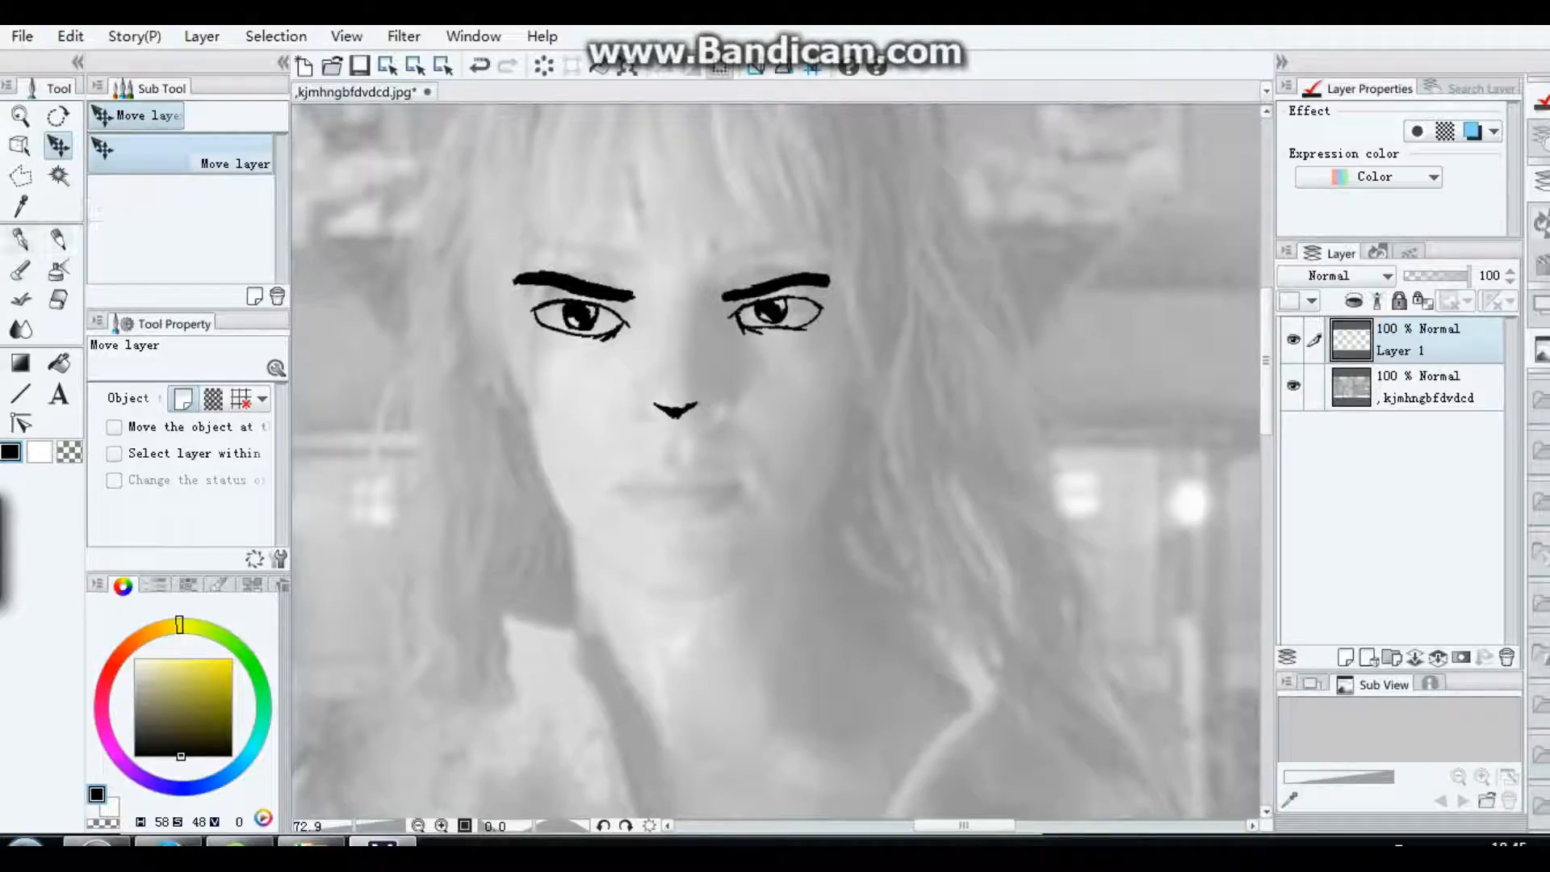
click(20, 238)
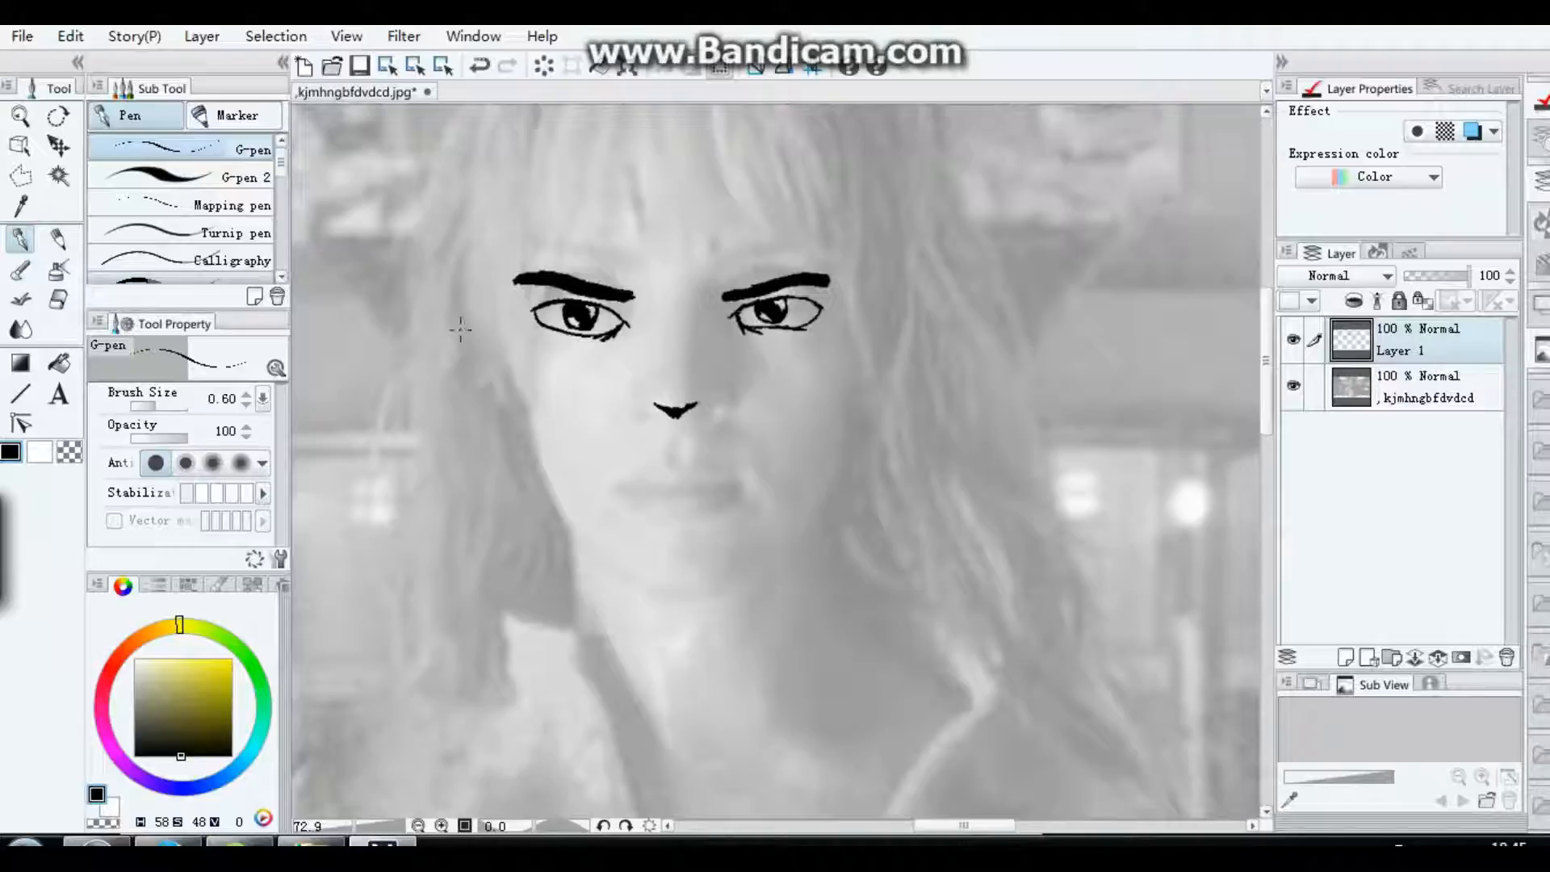
mouse_move(488, 308)
mouse_down()
mouse_move(545, 505)
mouse_move(575, 529)
mouse_up()
click(70, 36)
click(121, 65)
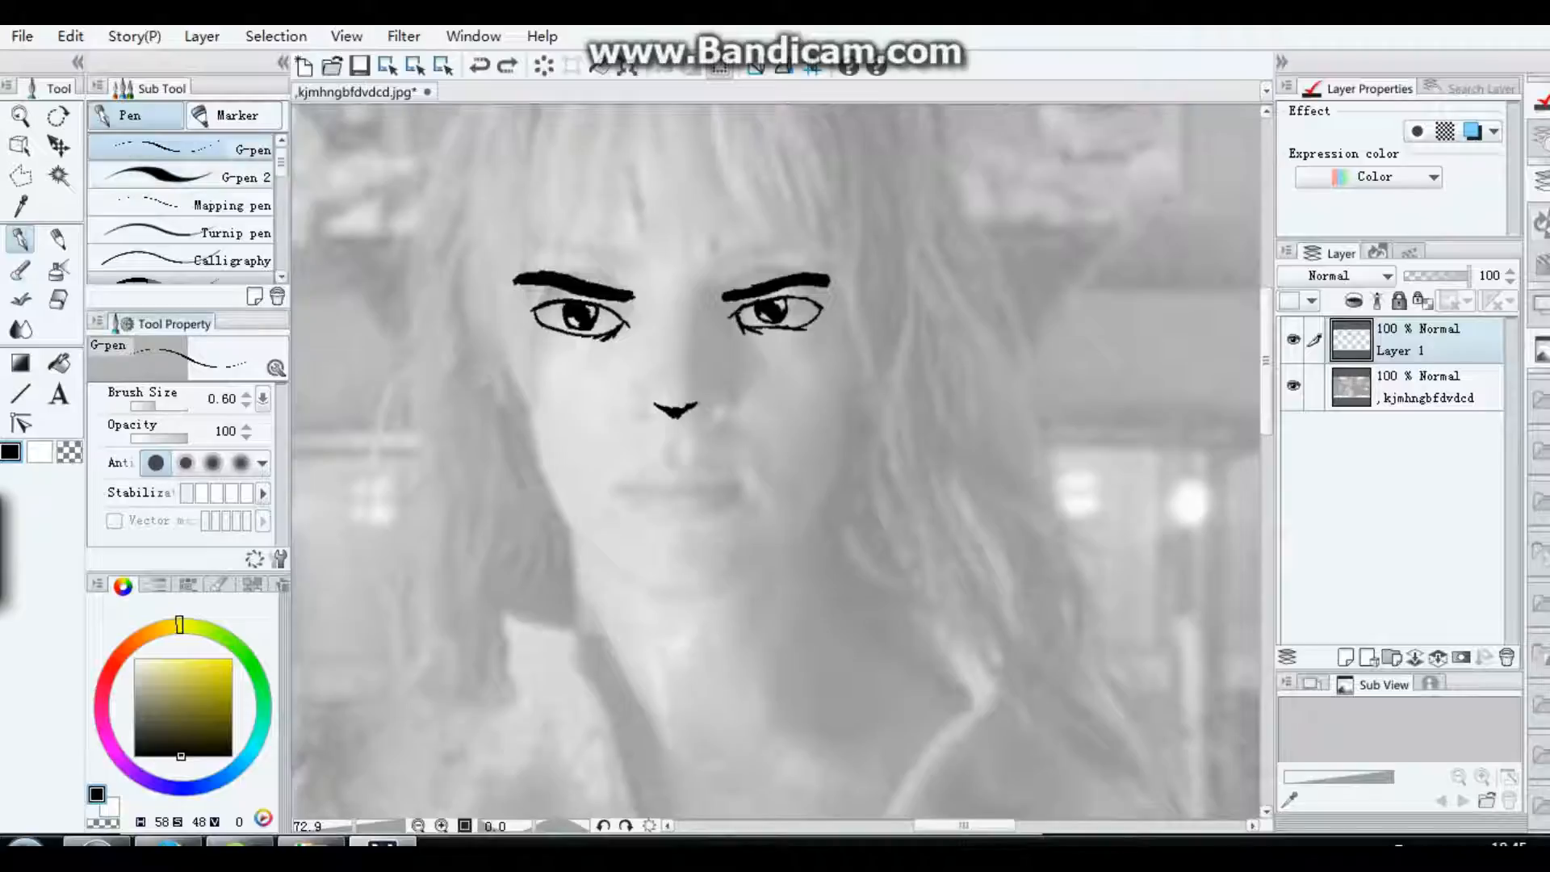
click(21, 394)
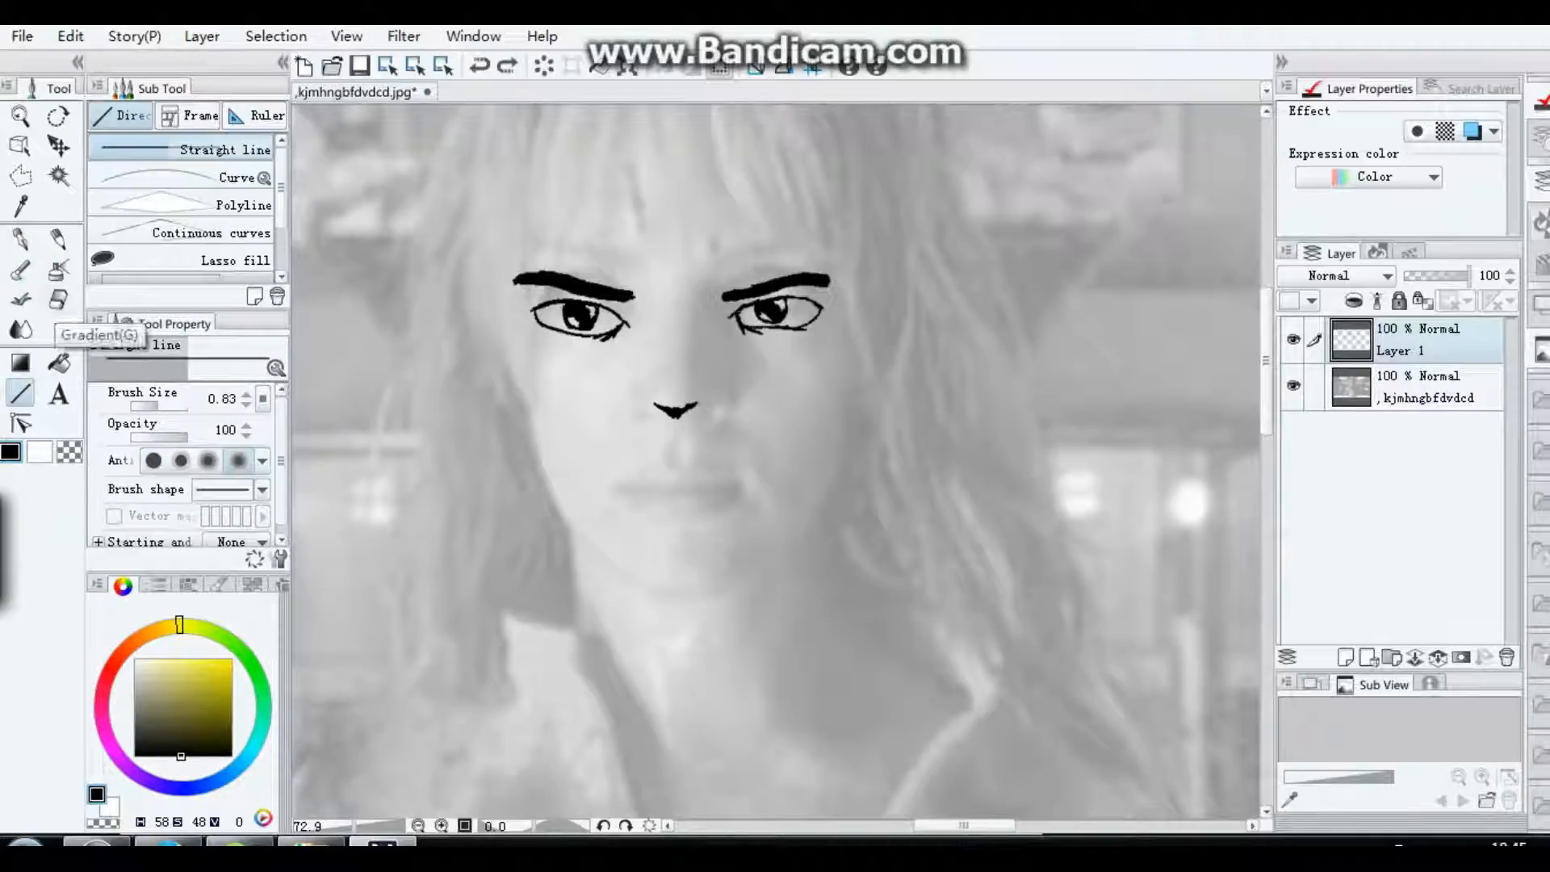
click(178, 177)
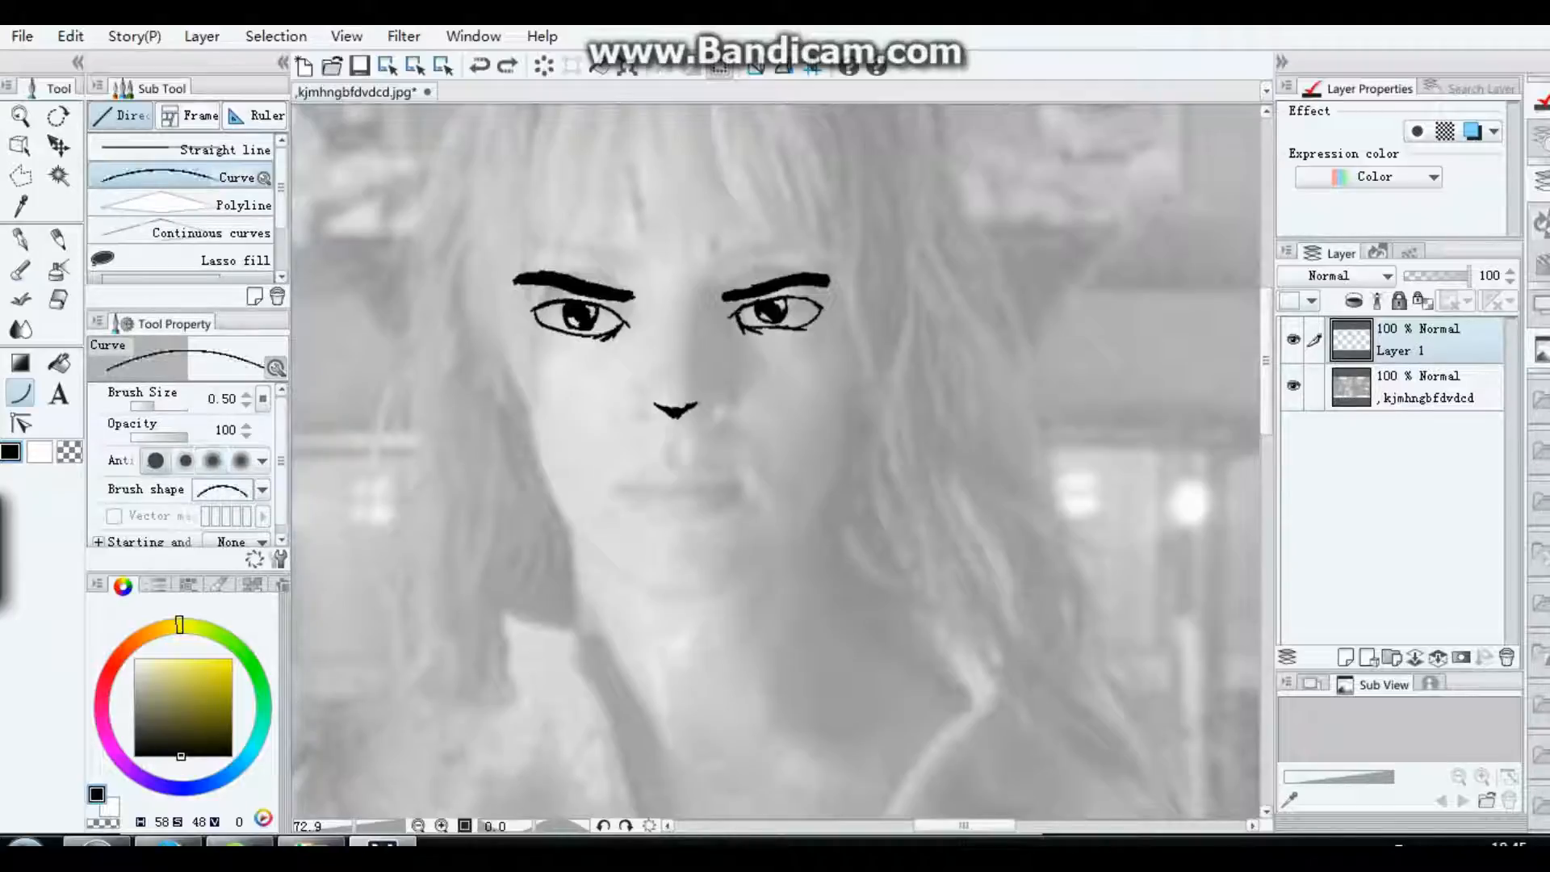
key(])
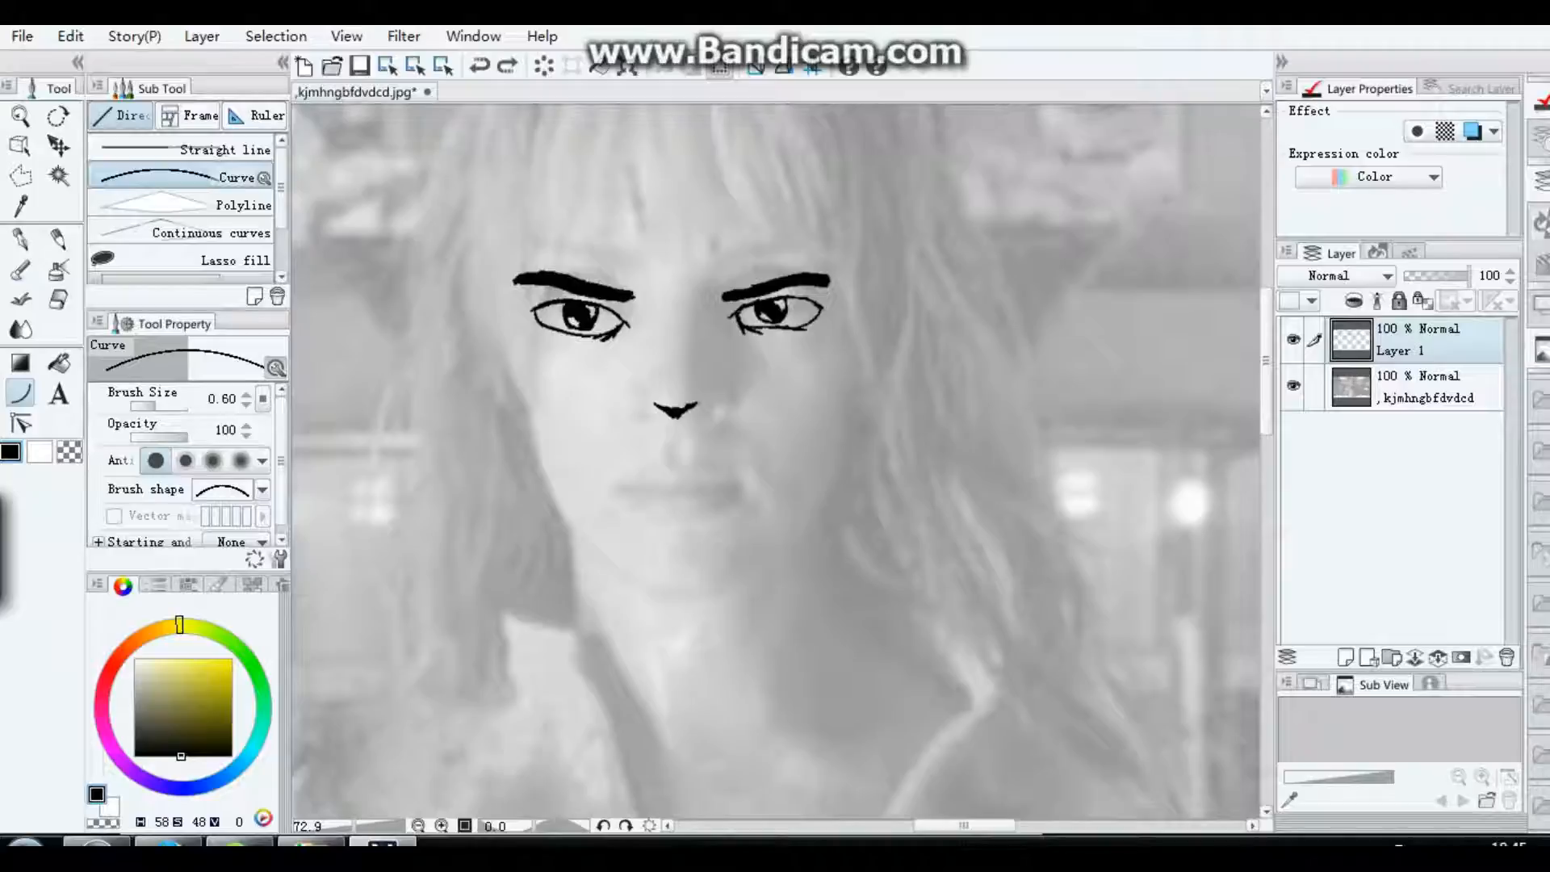
Step: Draw a thin, closed mouth outline over the lips in the photo with the G-pen at brush size 0.80
key(p)
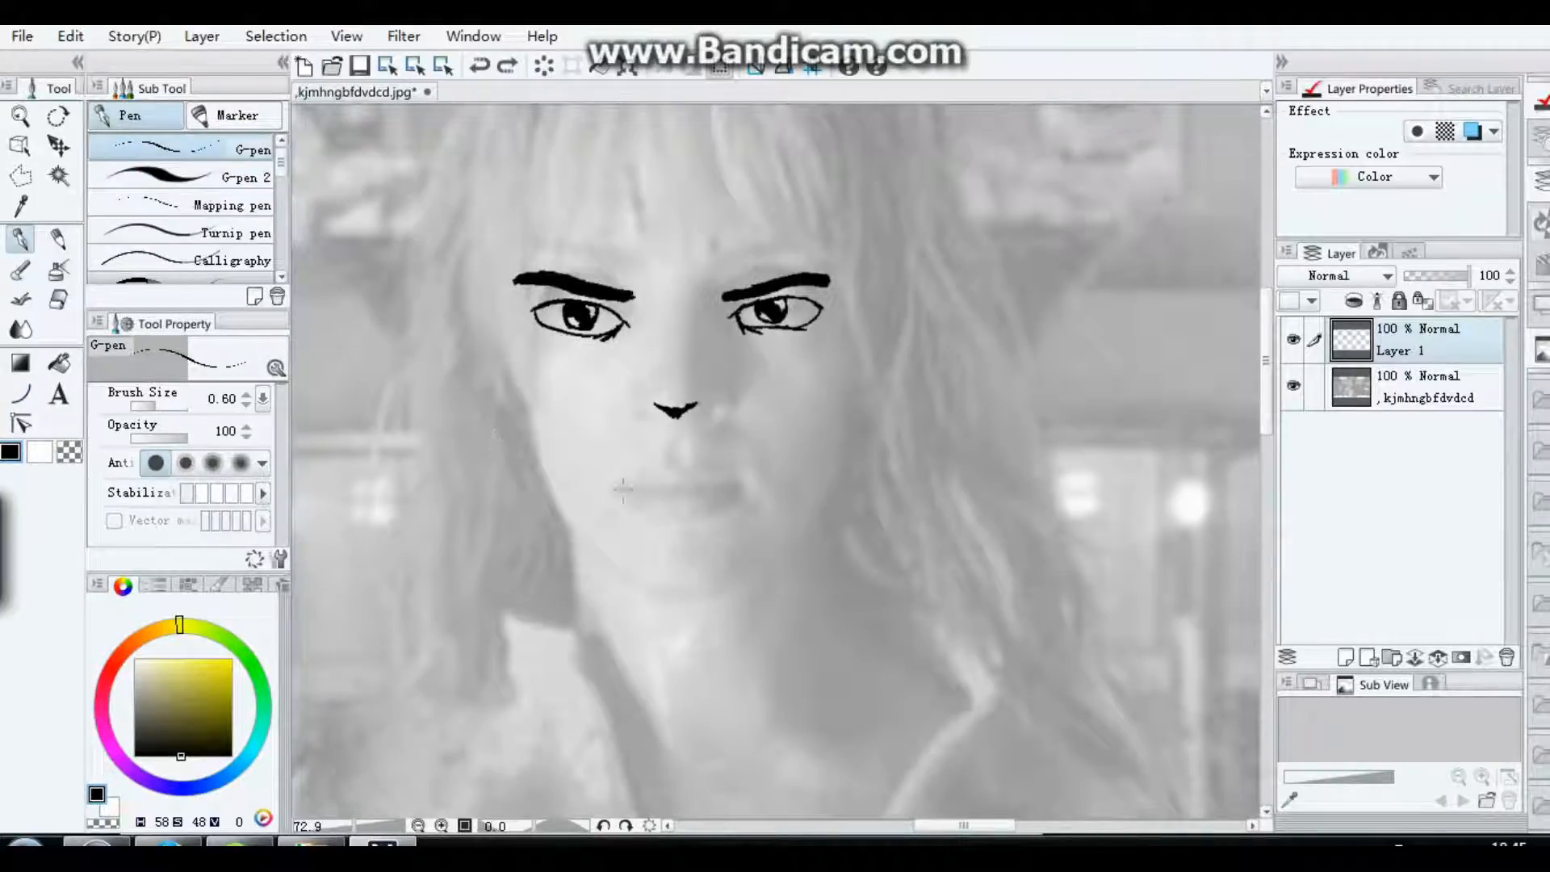
key(bracketright)
mouse_move(633, 487)
mouse_down()
mouse_move(709, 490)
mouse_move(642, 477)
mouse_move(632, 492)
mouse_move(711, 482)
mouse_up()
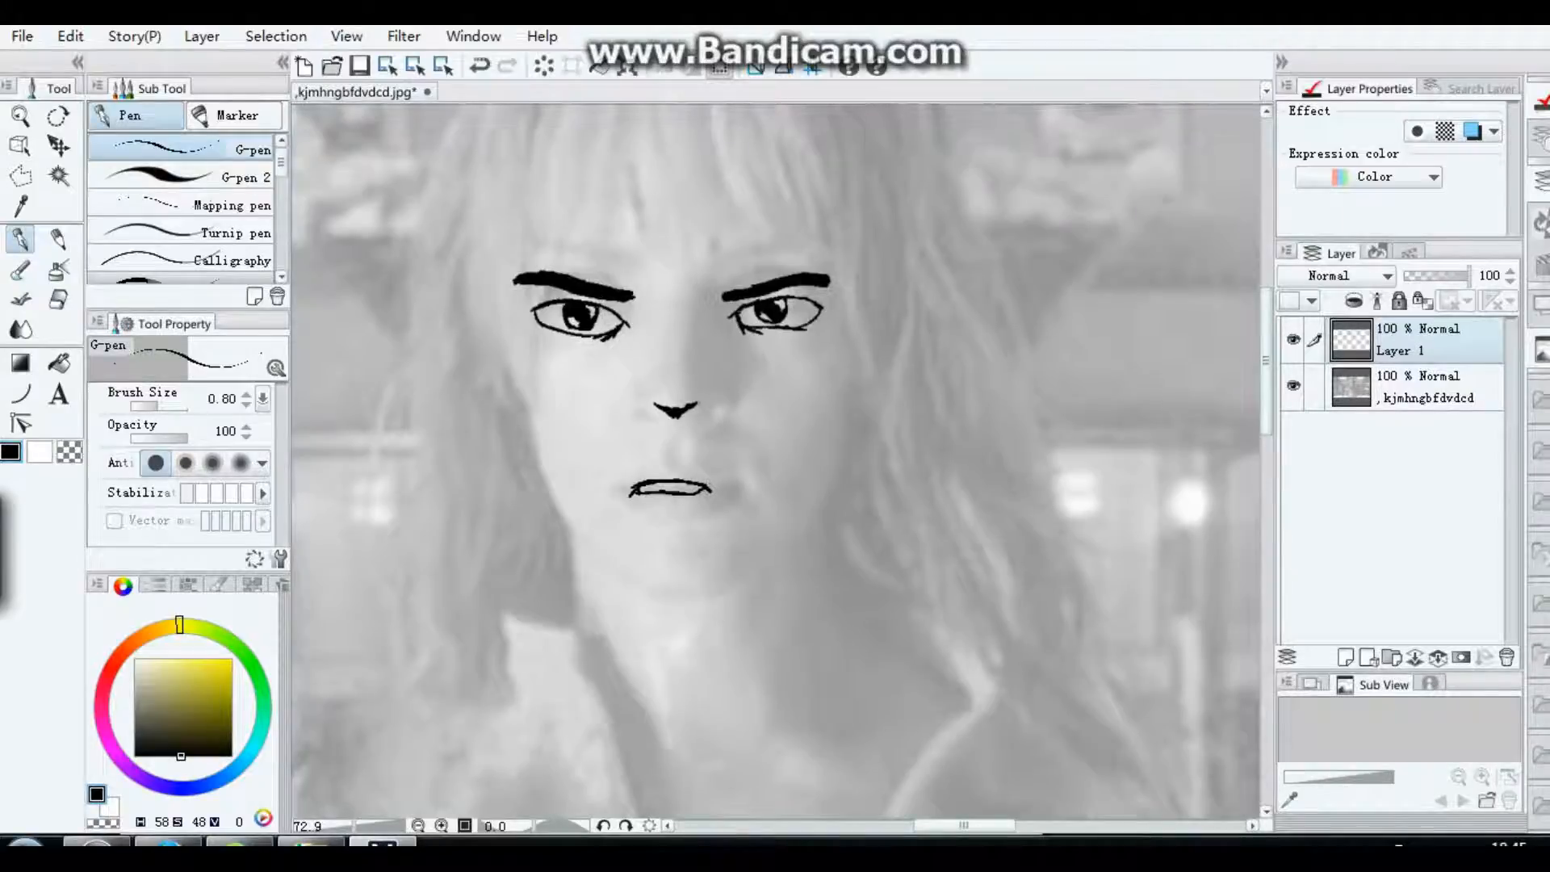
Step: Draw a jagged, spiky fringe across the forehead above the eyebrows, extending it past both sides of the face
scroll(611, 285, up, 3)
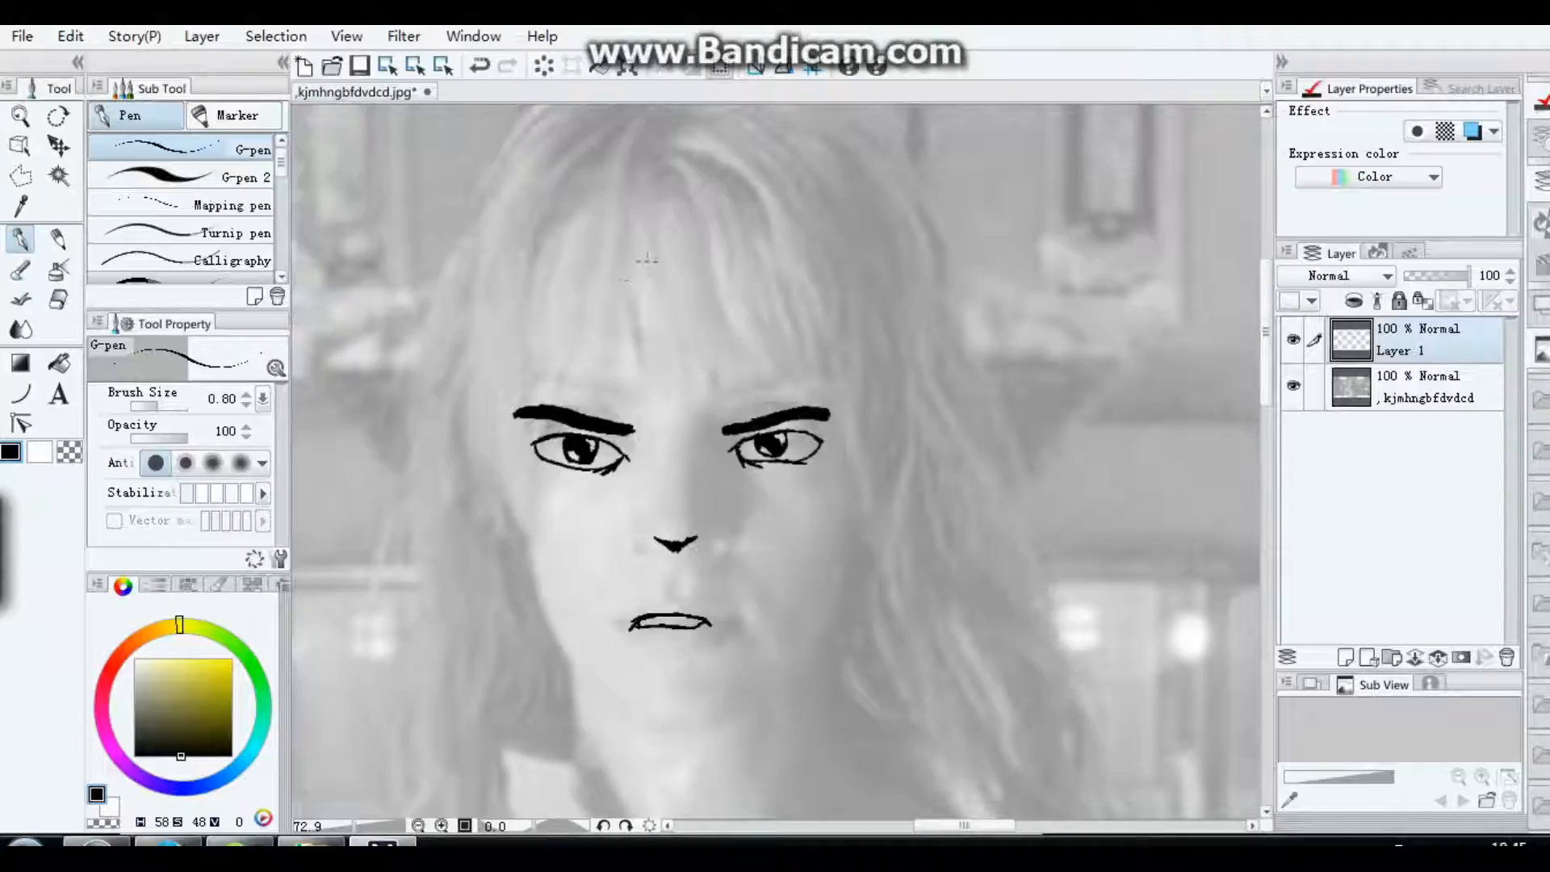
mouse_move(639, 253)
mouse_down()
mouse_move(573, 414)
mouse_move(570, 334)
mouse_move(543, 402)
mouse_move(530, 348)
mouse_move(513, 414)
mouse_up()
mouse_move(644, 257)
mouse_down()
mouse_move(637, 436)
mouse_move(650, 366)
mouse_move(699, 299)
mouse_move(737, 418)
mouse_move(761, 324)
mouse_move(800, 407)
mouse_move(838, 352)
mouse_up()
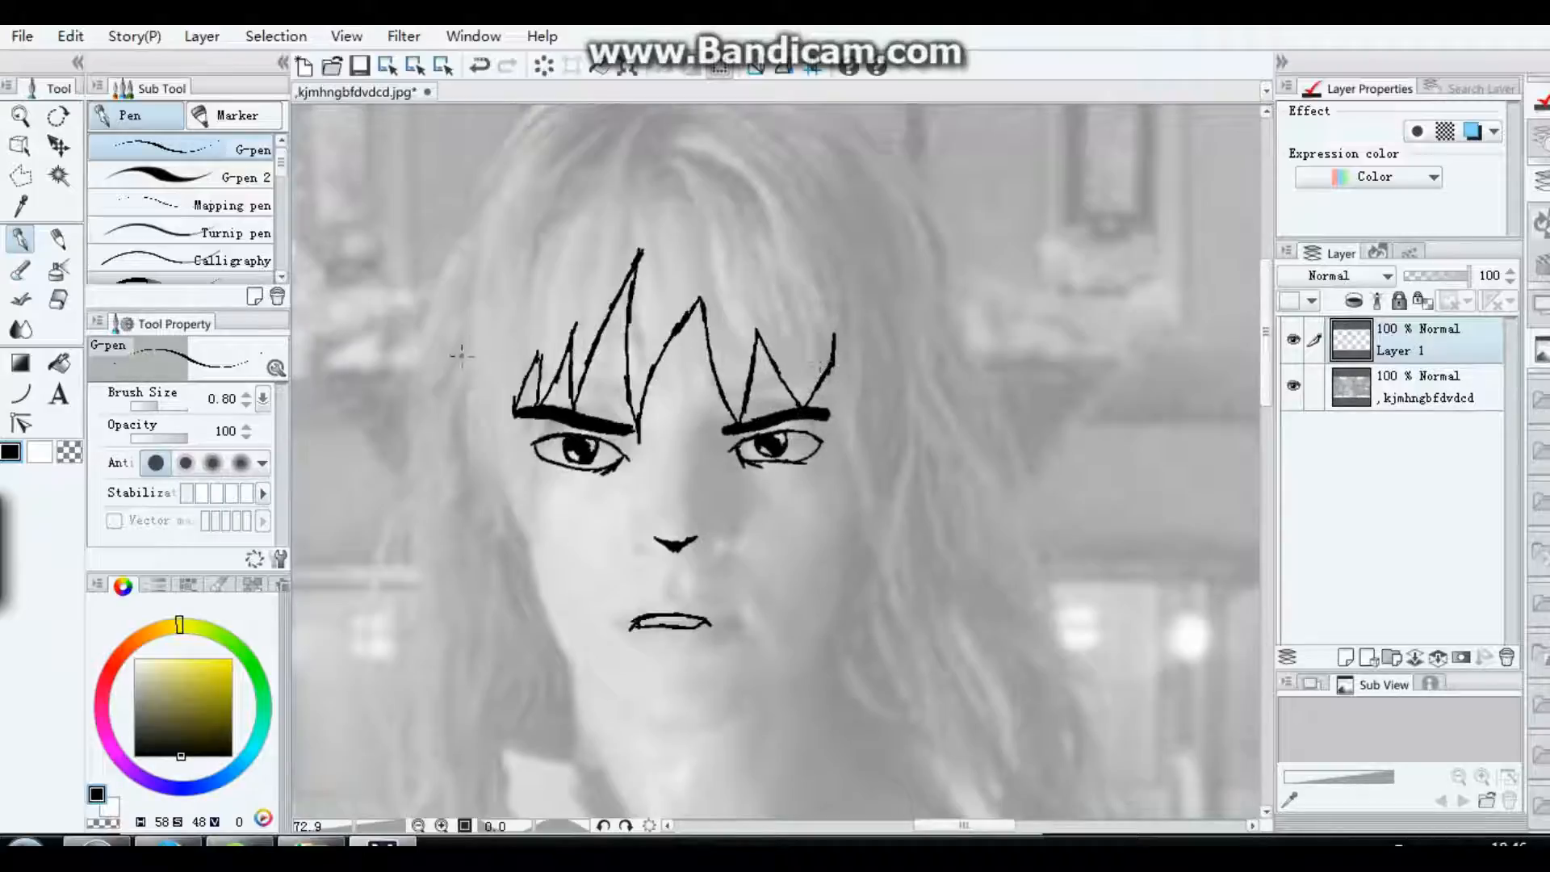
mouse_move(517, 407)
mouse_down()
mouse_move(493, 347)
mouse_move(480, 378)
mouse_up()
mouse_move(832, 360)
mouse_down()
mouse_move(844, 412)
mouse_move(856, 407)
mouse_up()
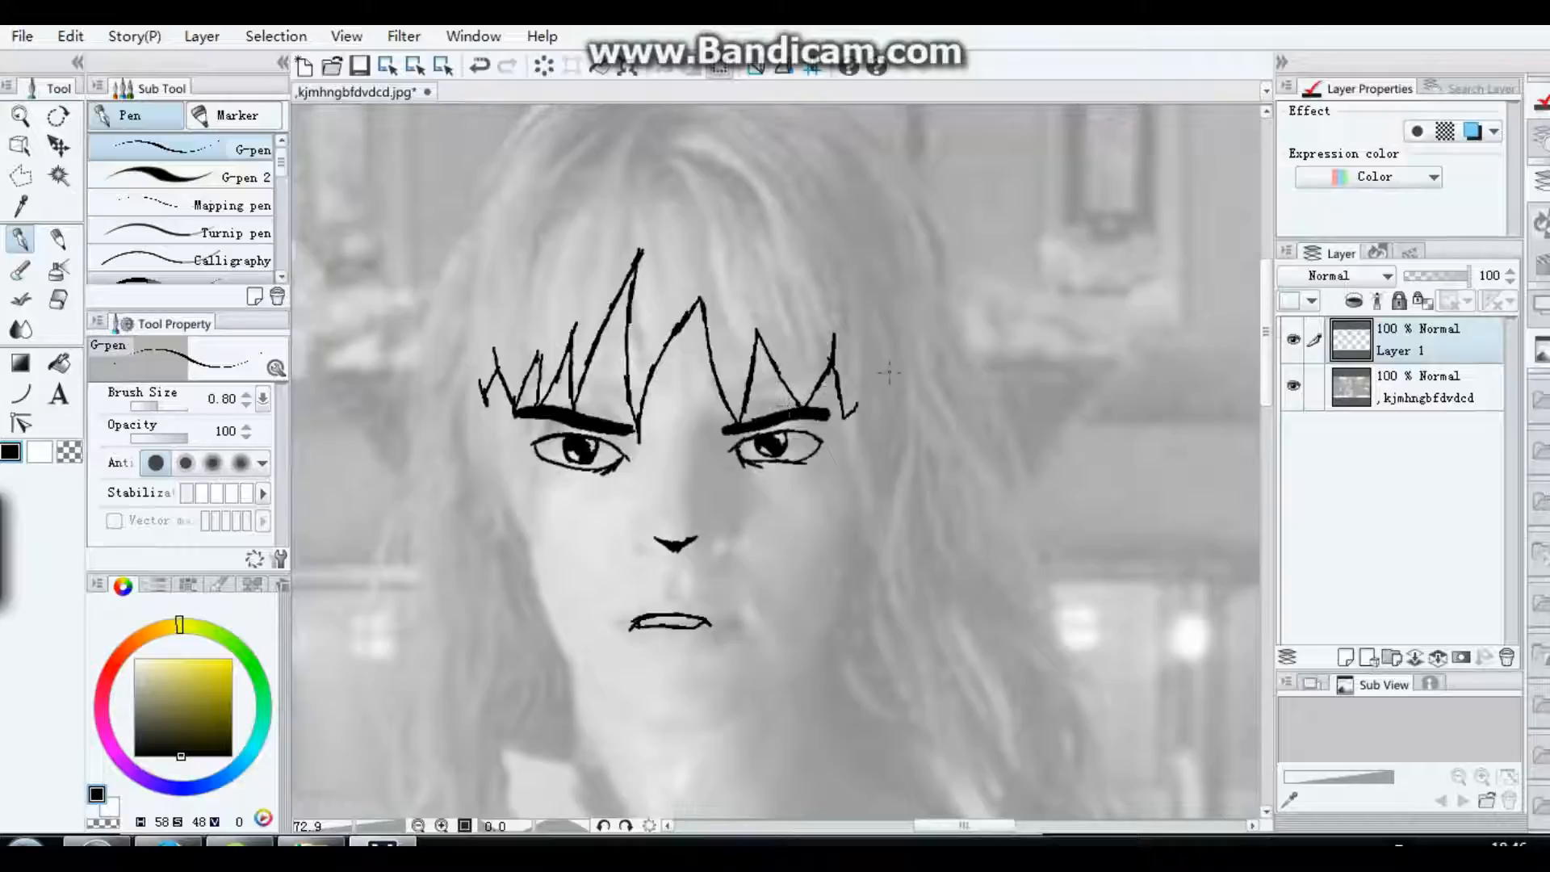
mouse_move(858, 409)
mouse_down()
mouse_move(875, 367)
mouse_move(869, 413)
mouse_move(877, 389)
mouse_up()
key(u)
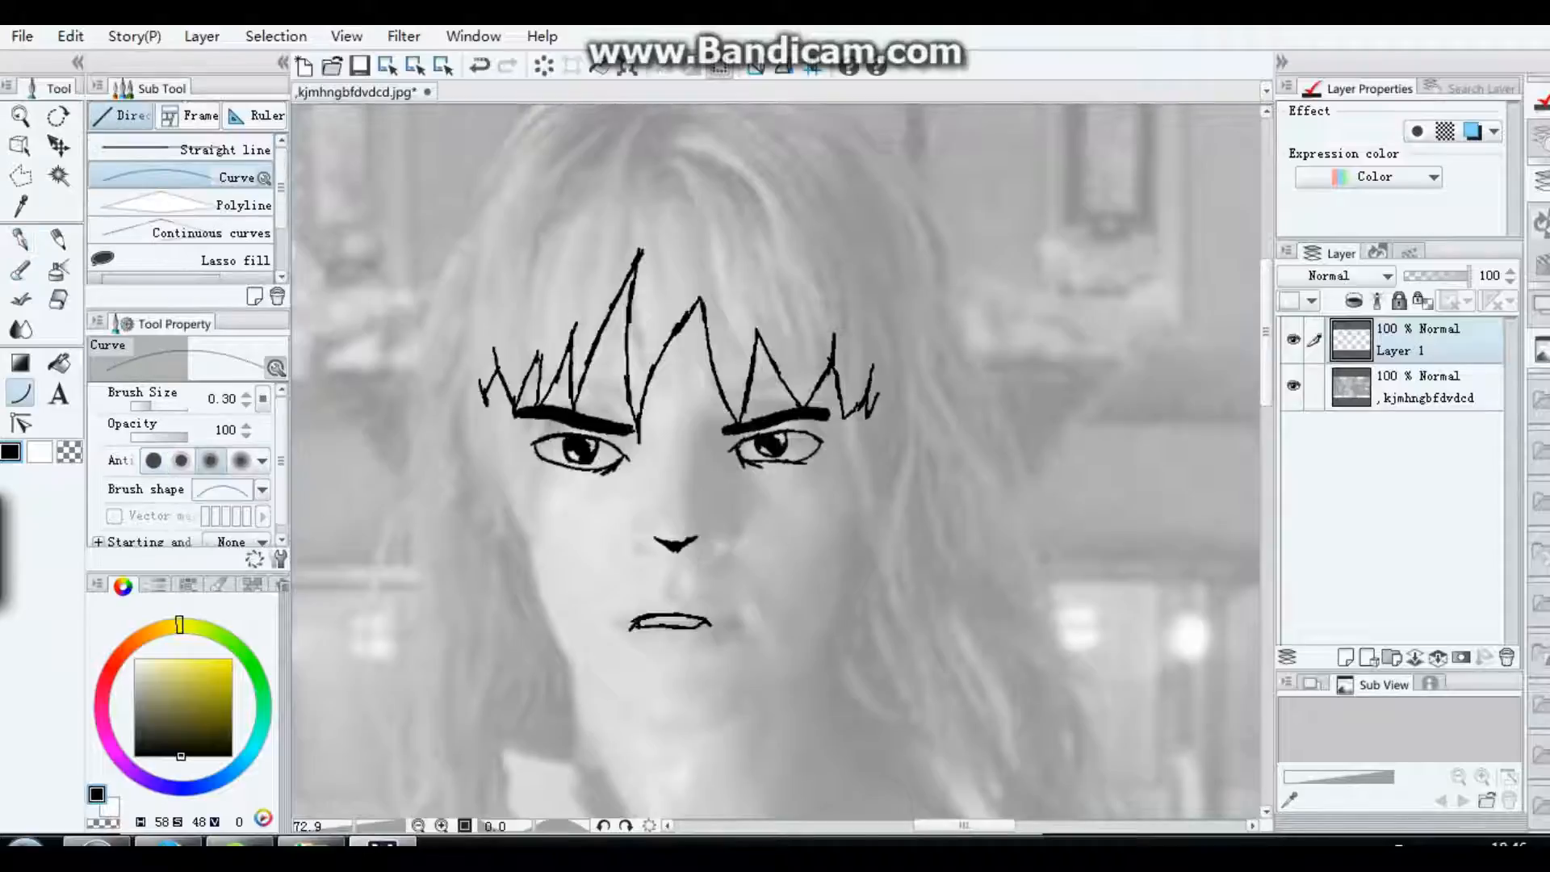
drag(491, 406, 502, 468)
click(71, 35)
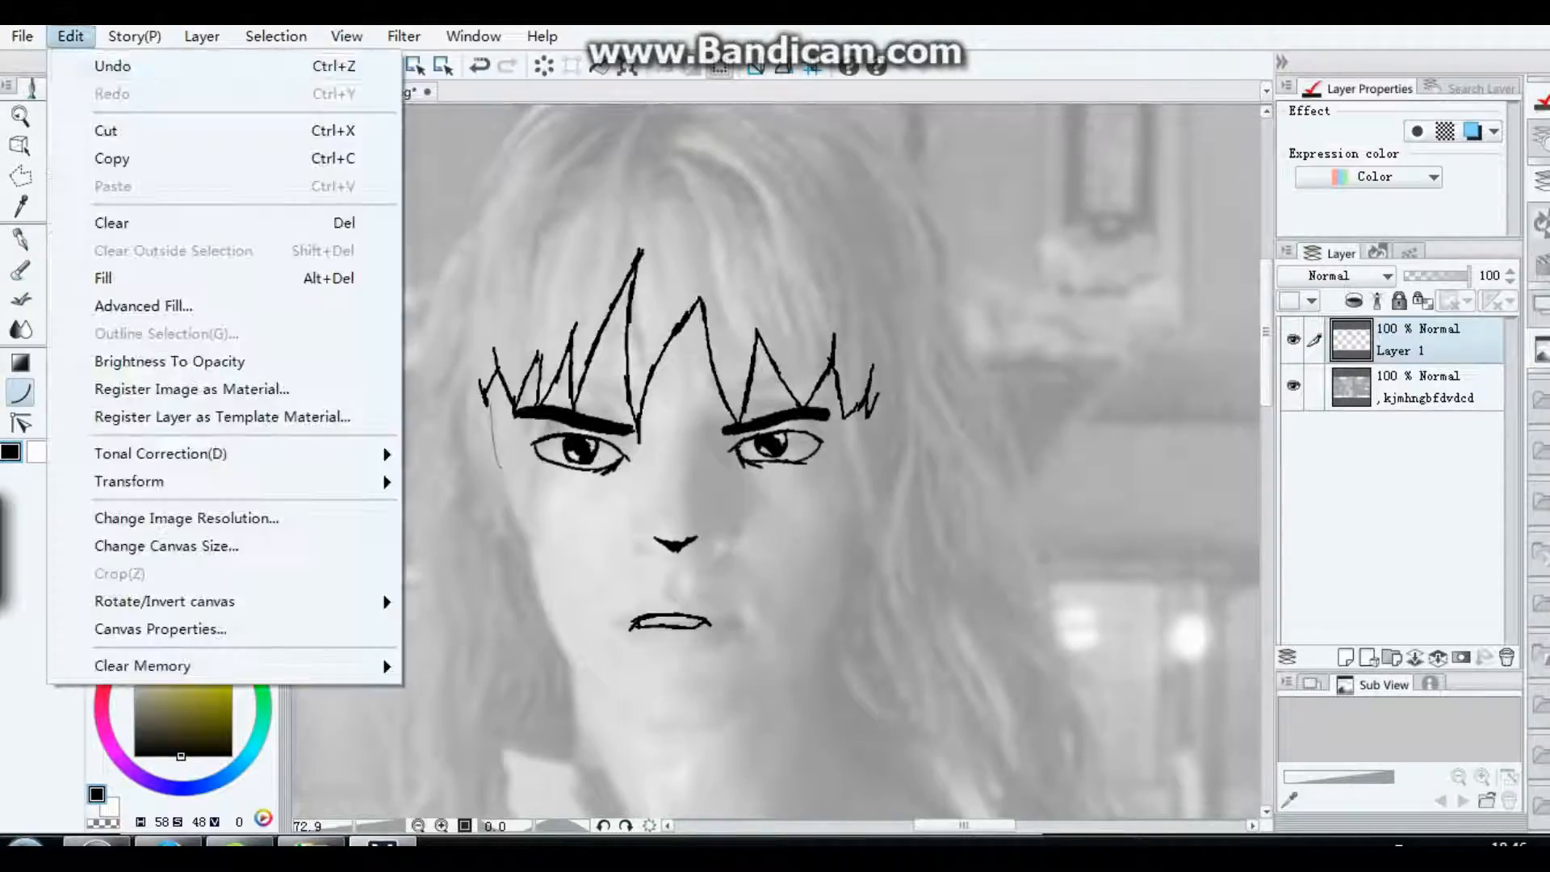
click(97, 63)
Step: Draw the upper left face edge down from the fringe with the Curve tool at brush size 1.00
drag(152, 406, 159, 406)
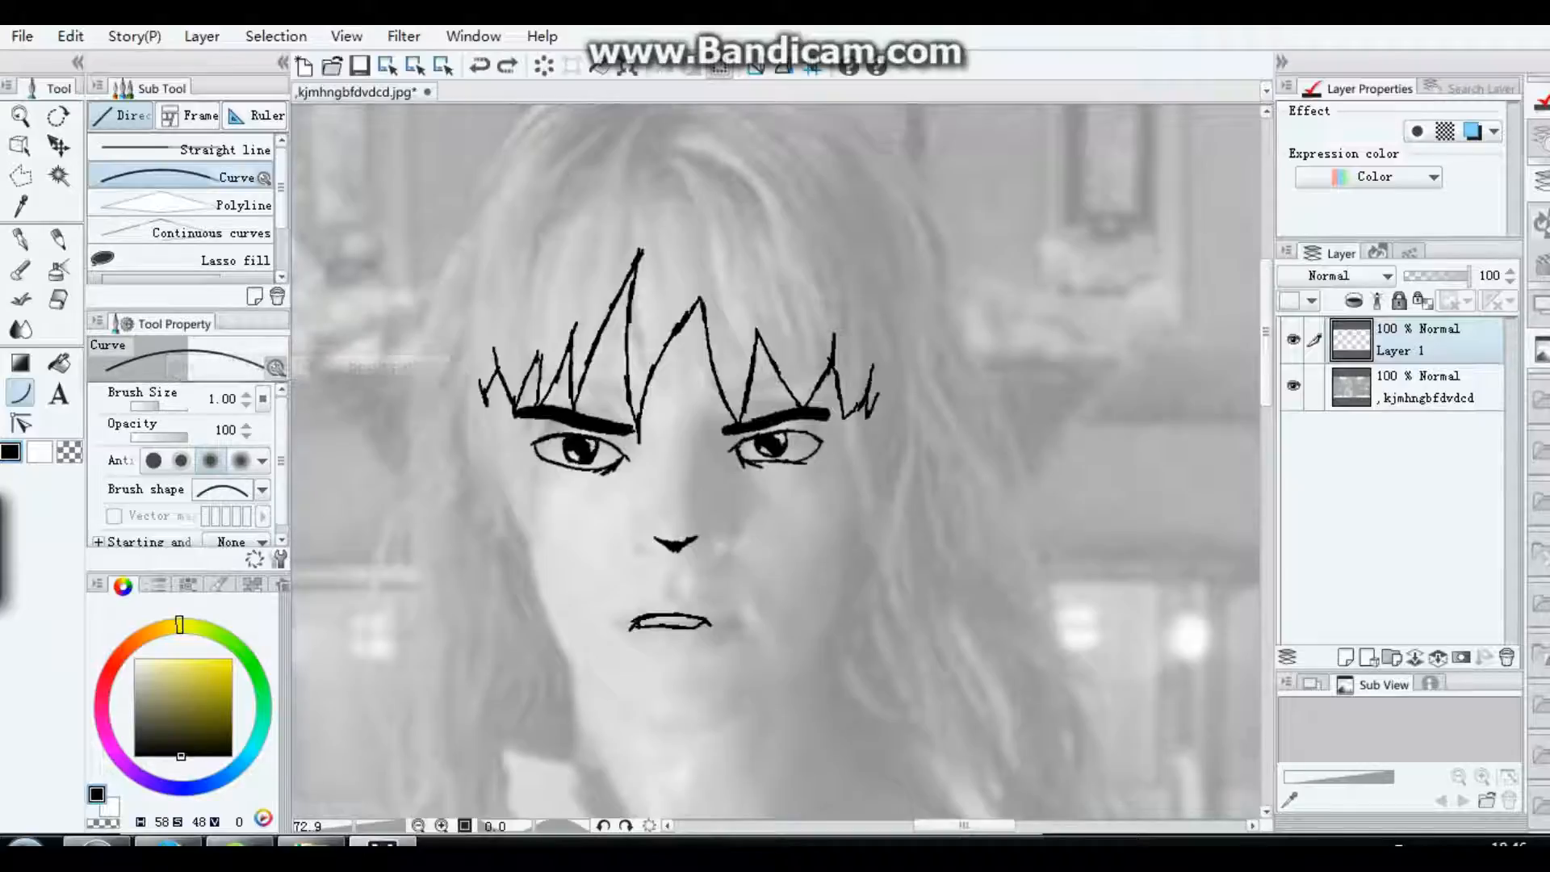
drag(498, 380, 508, 514)
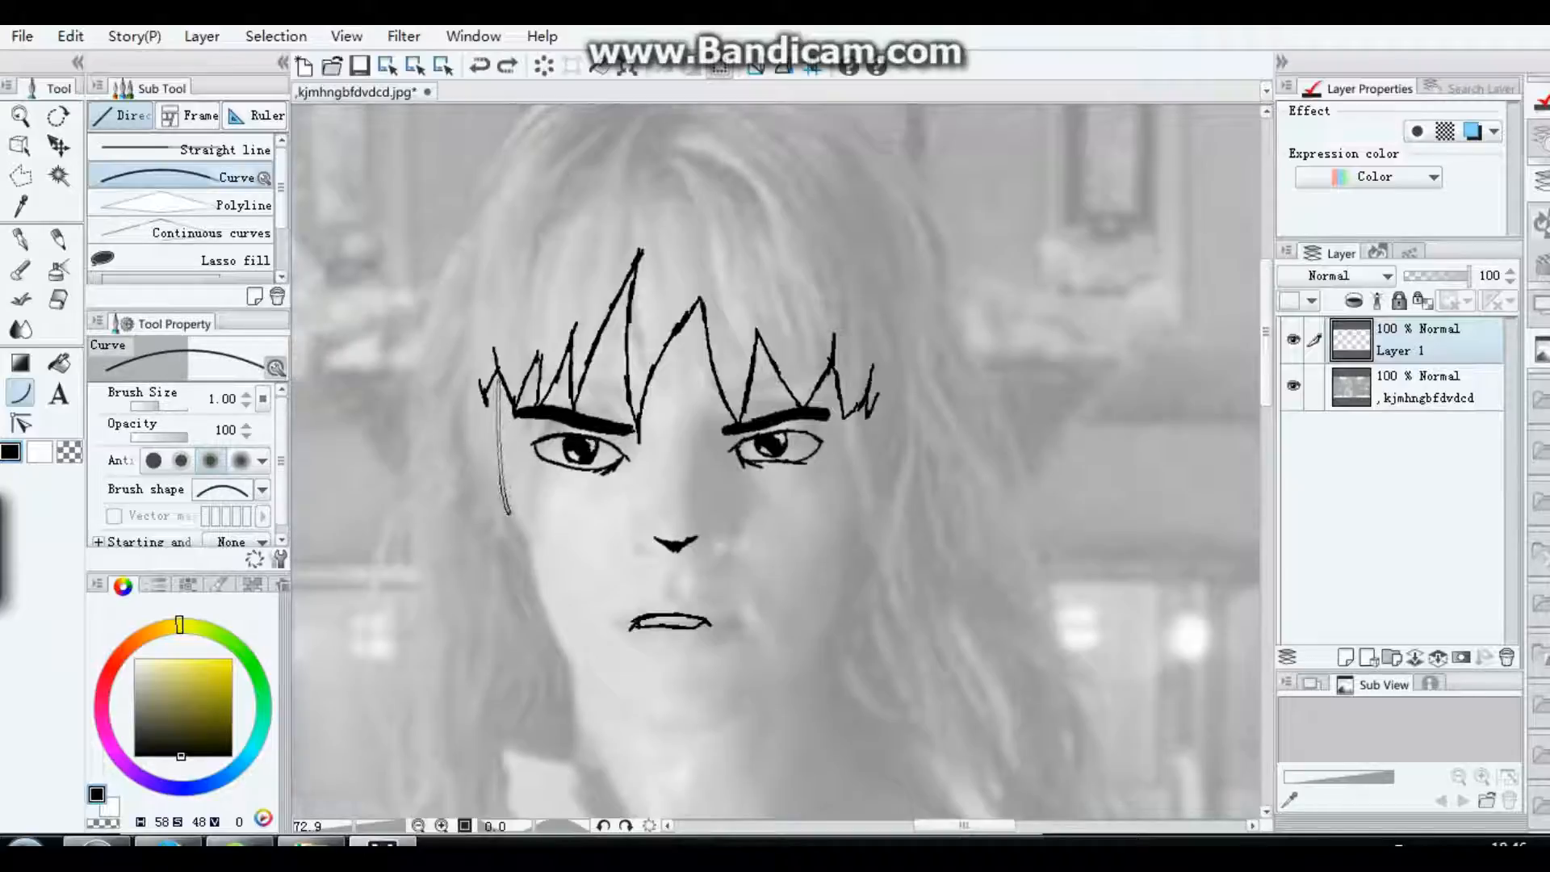
click(496, 460)
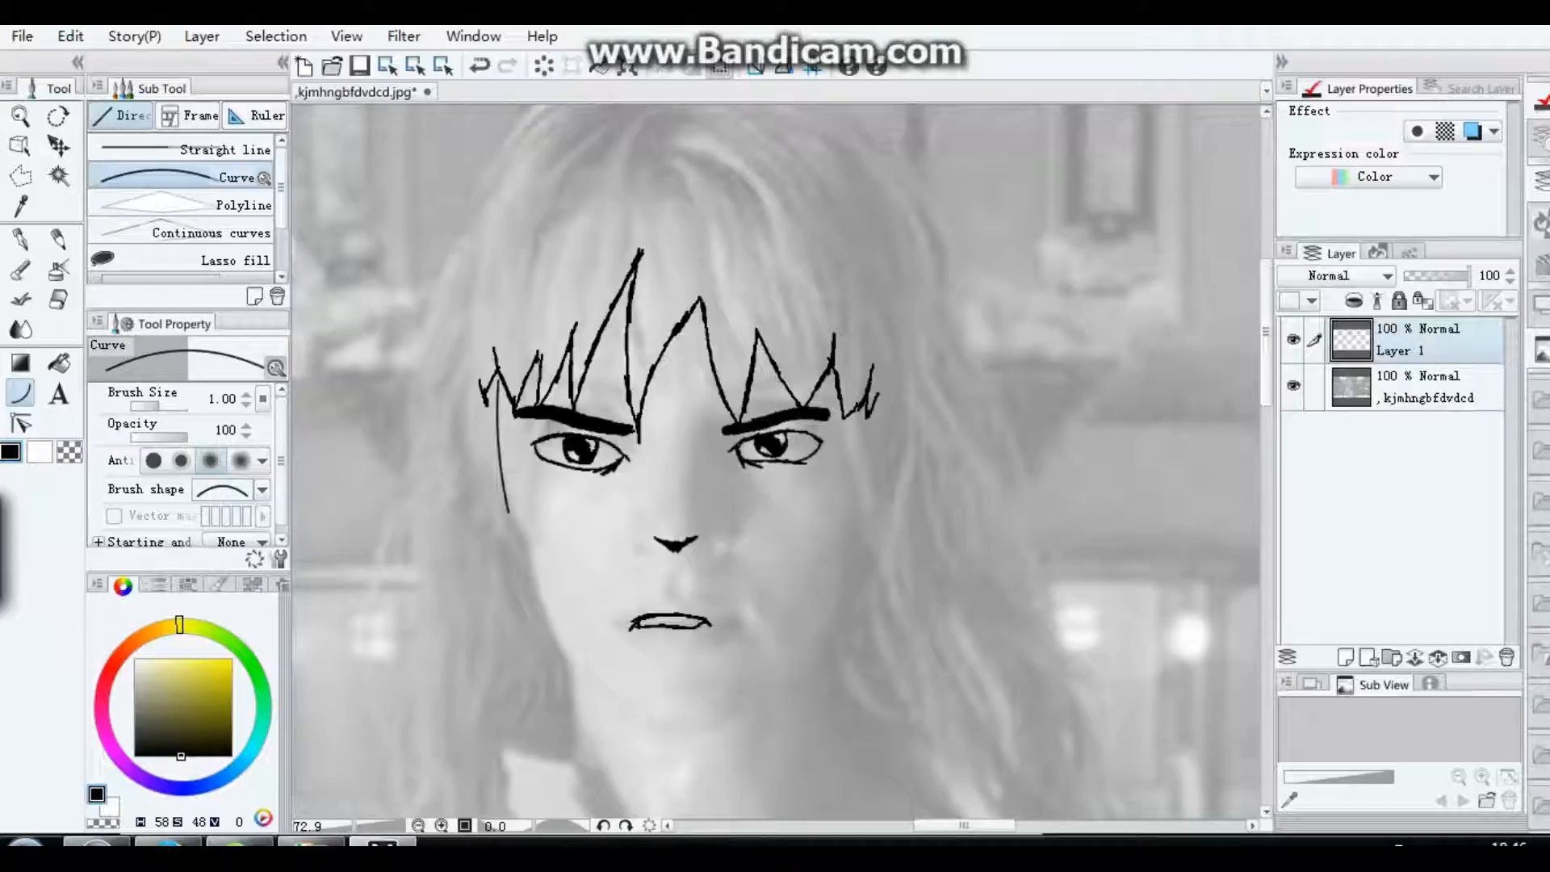
drag(509, 510, 653, 735)
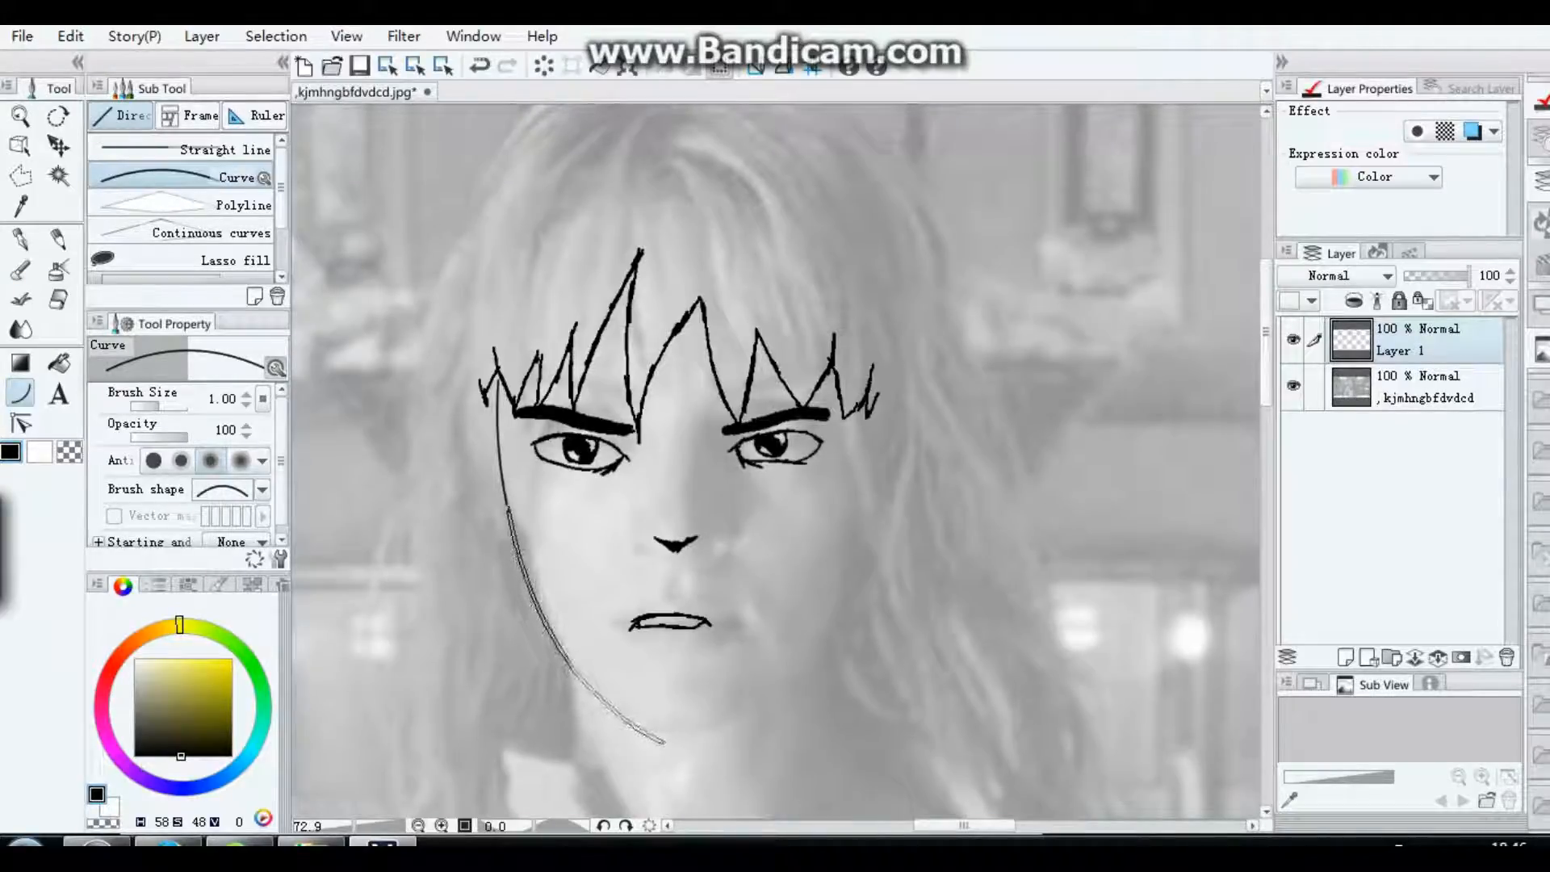
click(527, 661)
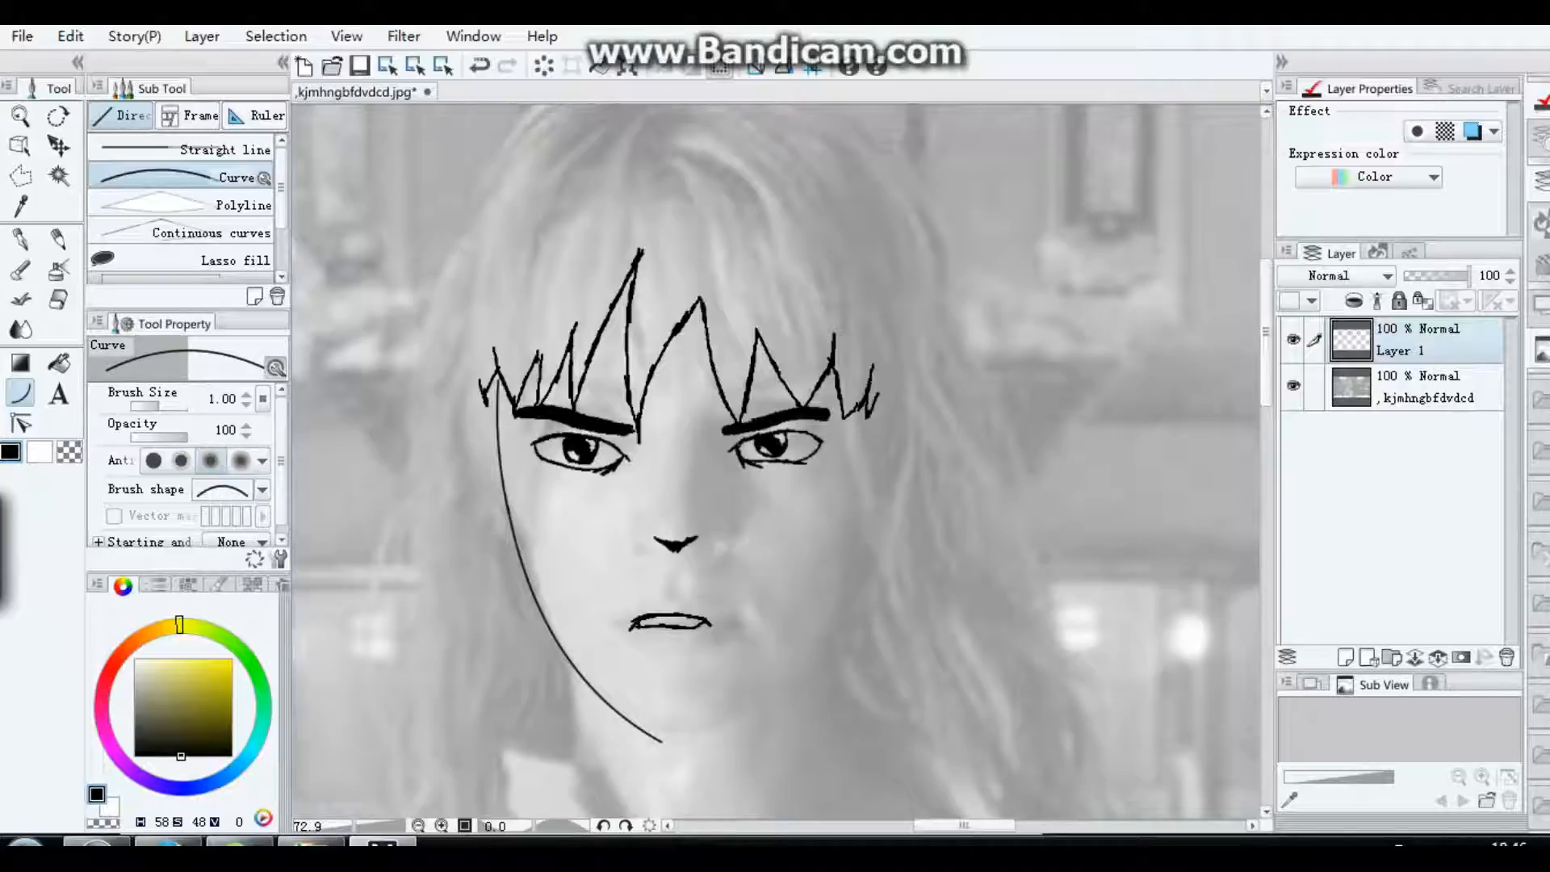
click(70, 37)
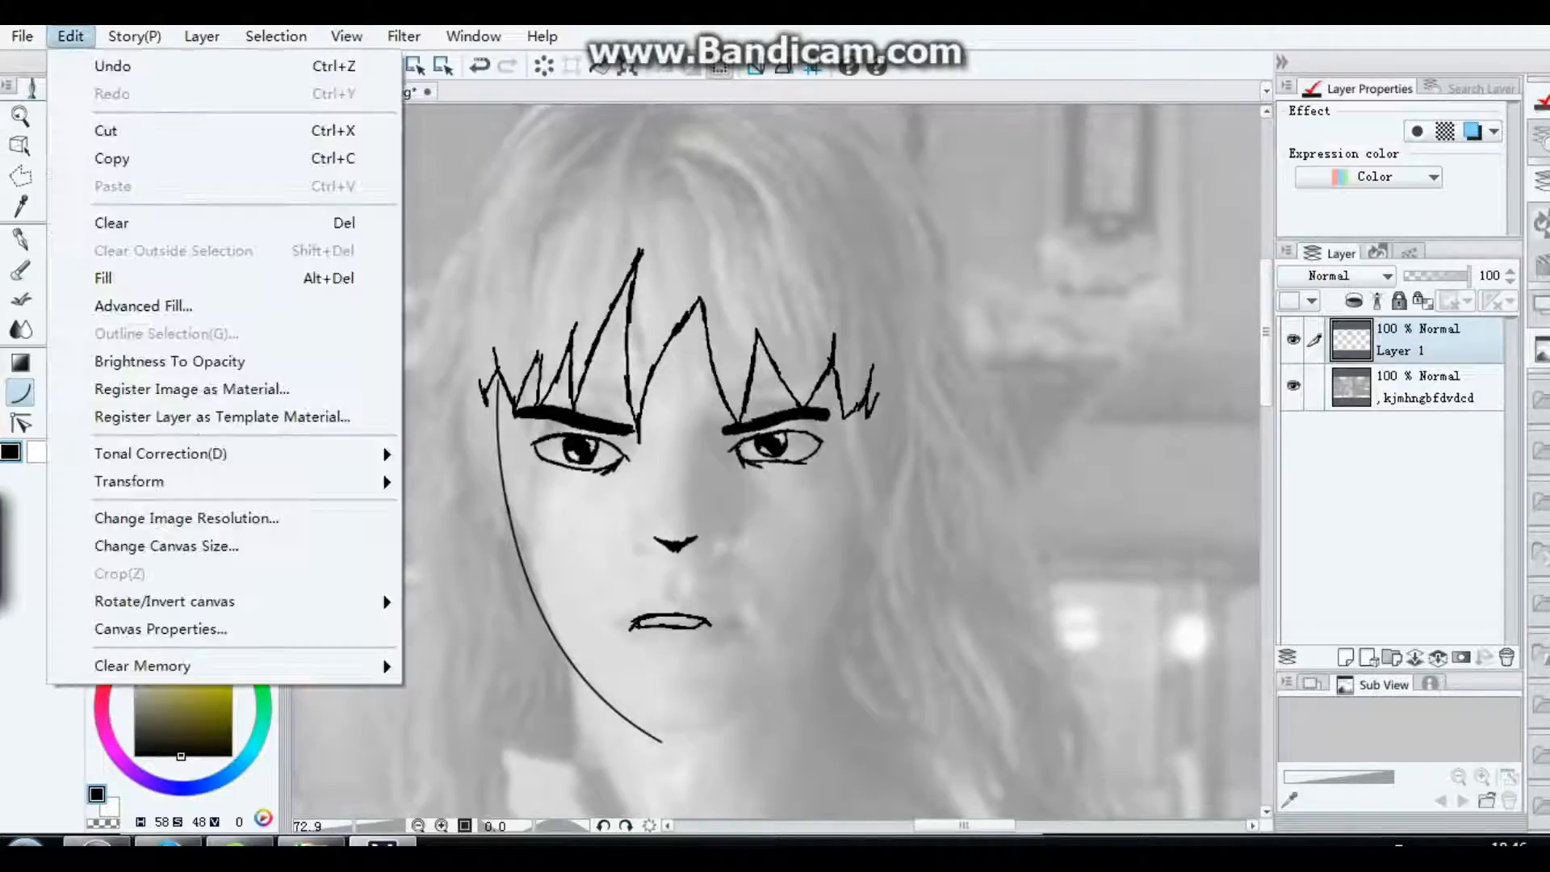
click(111, 65)
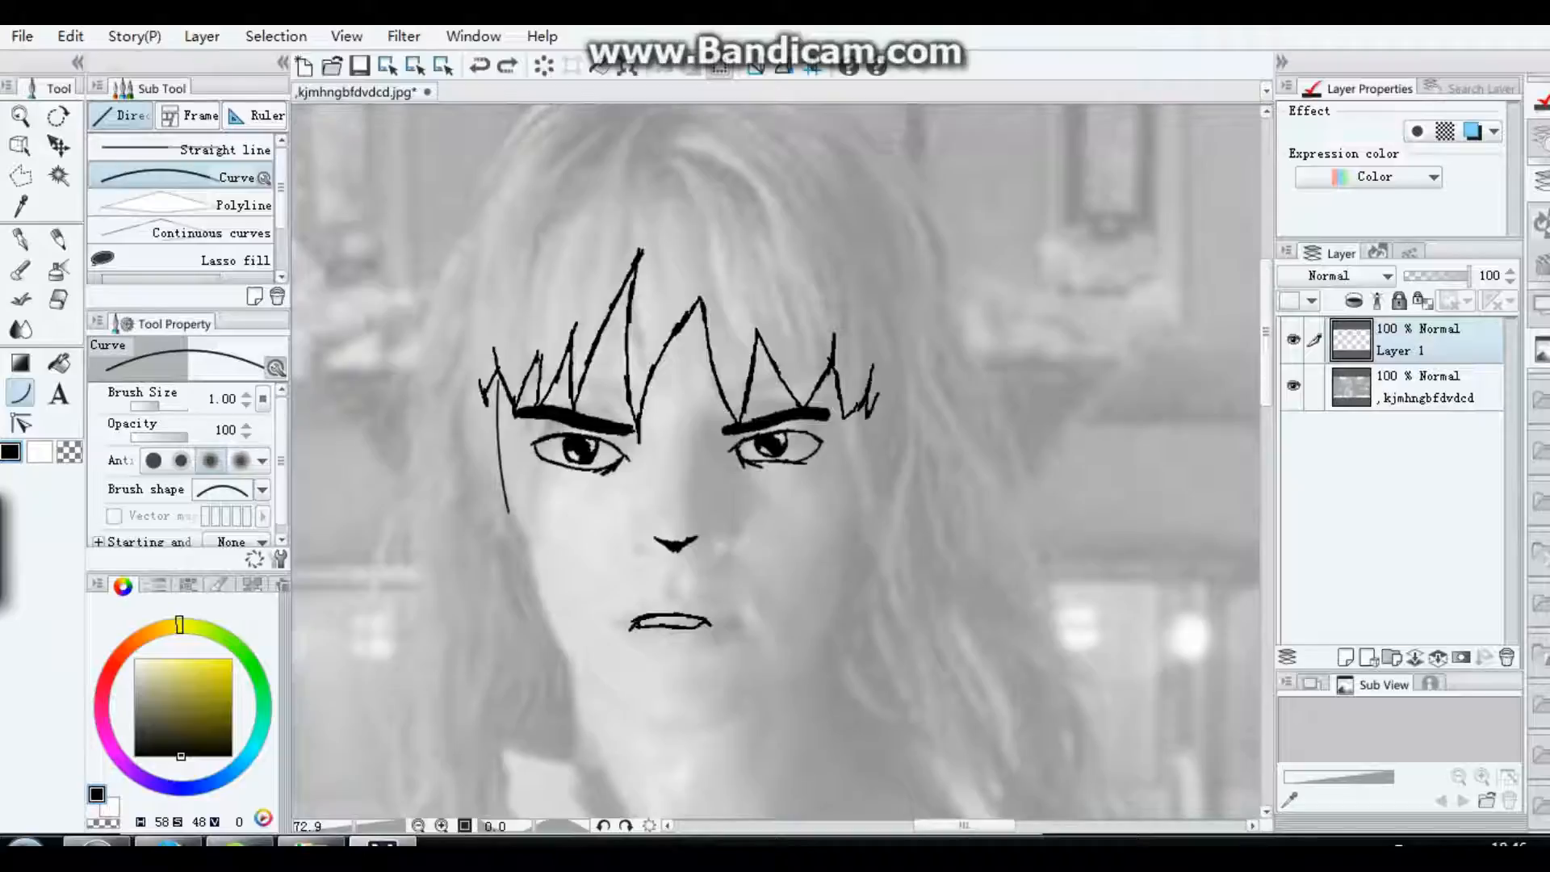
Step: Thicken and slightly lengthen the upper left face edge with a curve at brush size 1.20
click(246, 394)
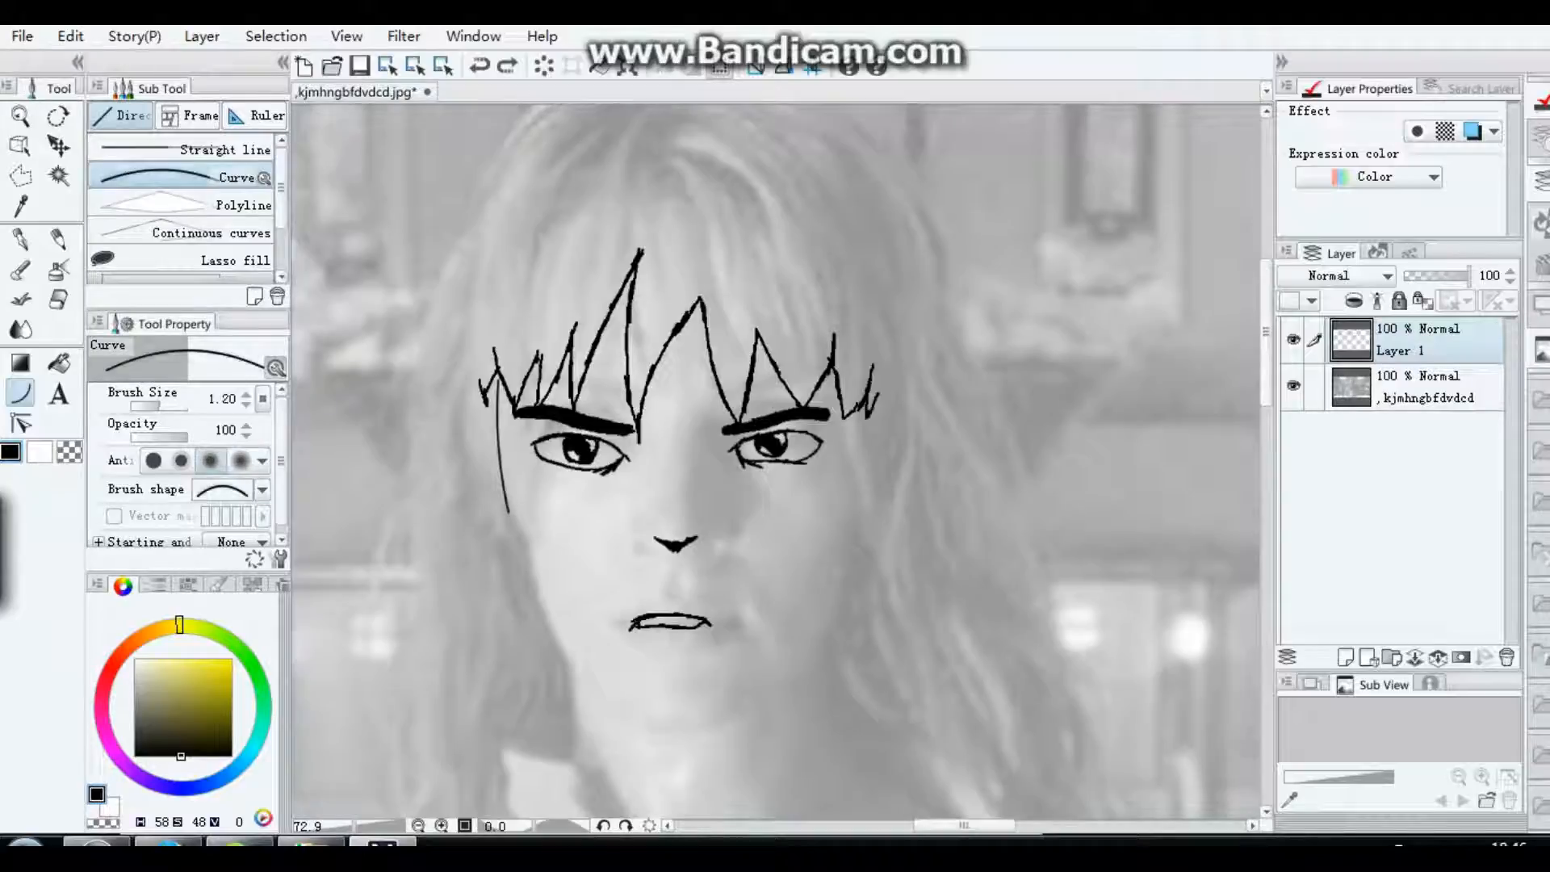
drag(497, 371, 512, 532)
click(495, 484)
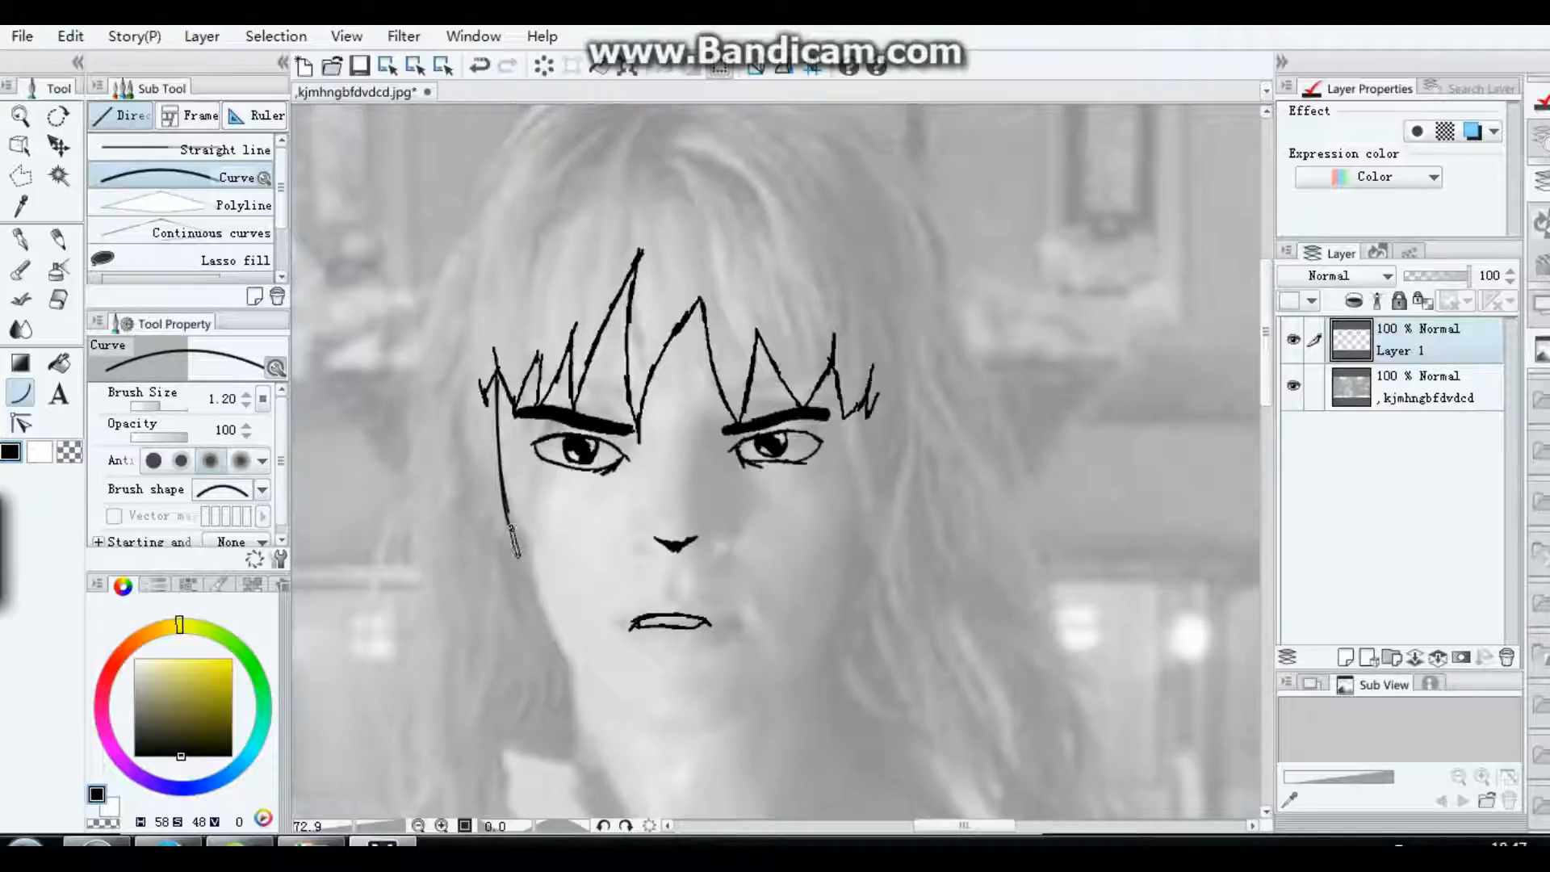
drag(512, 549, 676, 732)
click(529, 630)
click(621, 728)
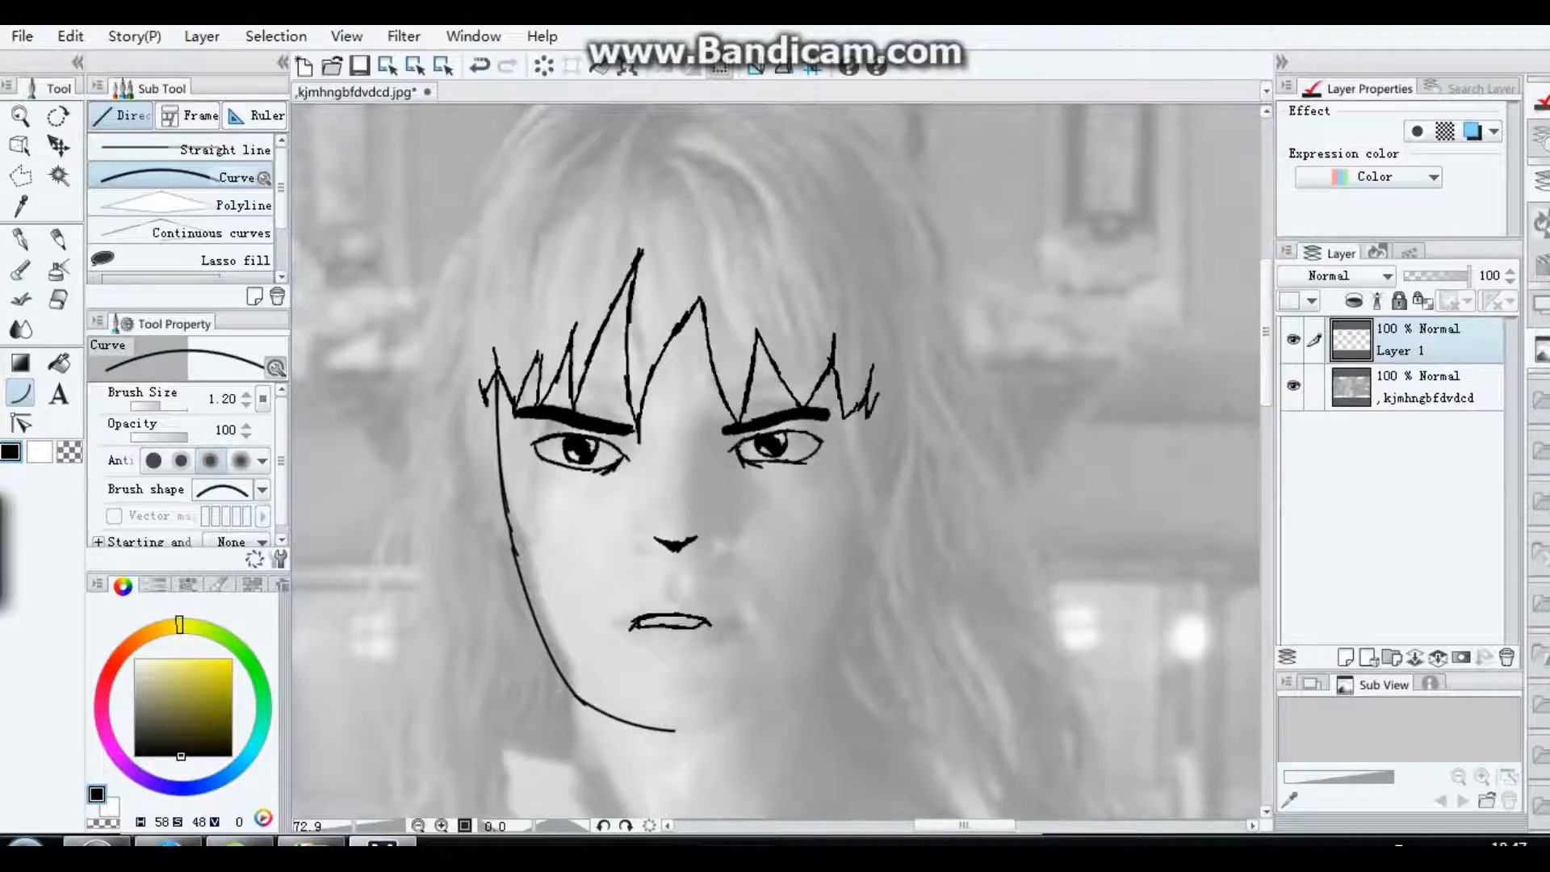
click(70, 35)
click(114, 59)
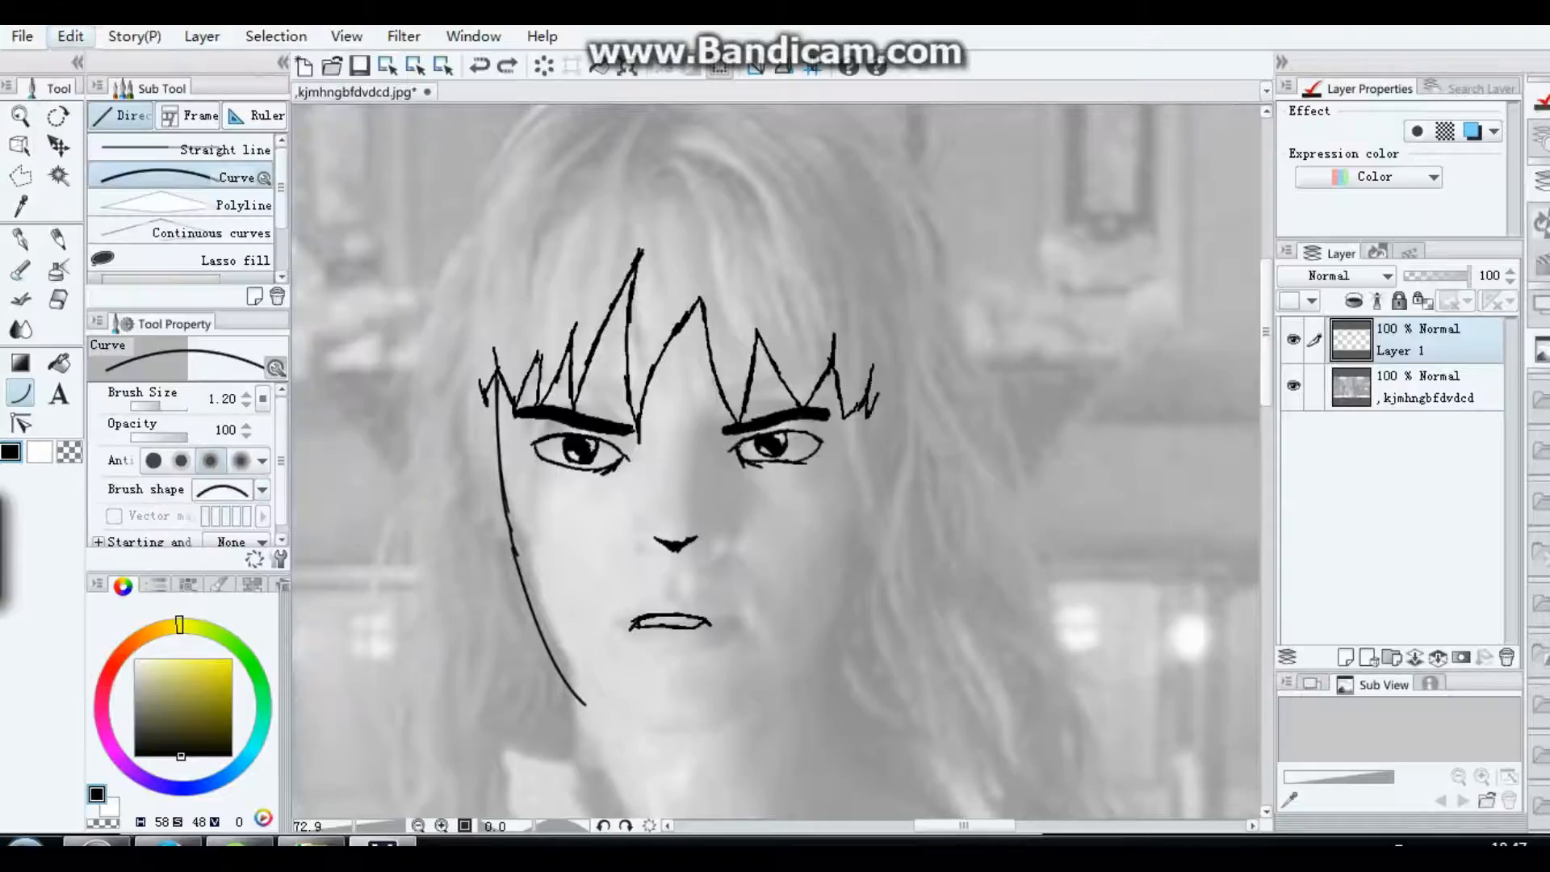
click(70, 36)
click(114, 59)
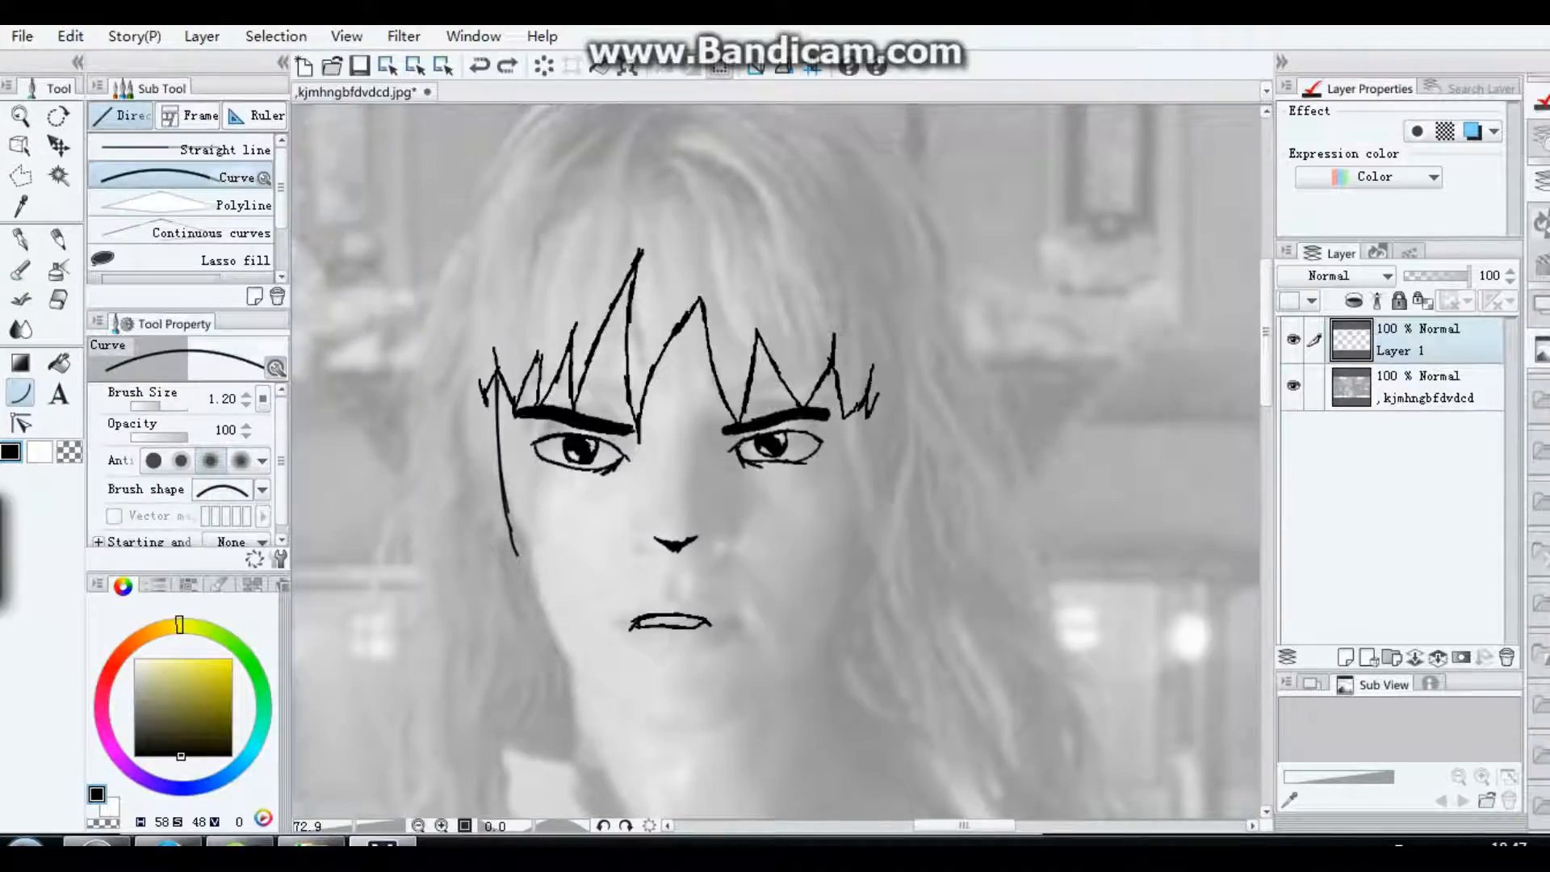
Step: Draw the jawline as two curves, from the left face edge down to the chin and up to the lower right cheek
mouse_move(507, 521)
mouse_down()
mouse_move(581, 669)
mouse_move(669, 731)
mouse_up()
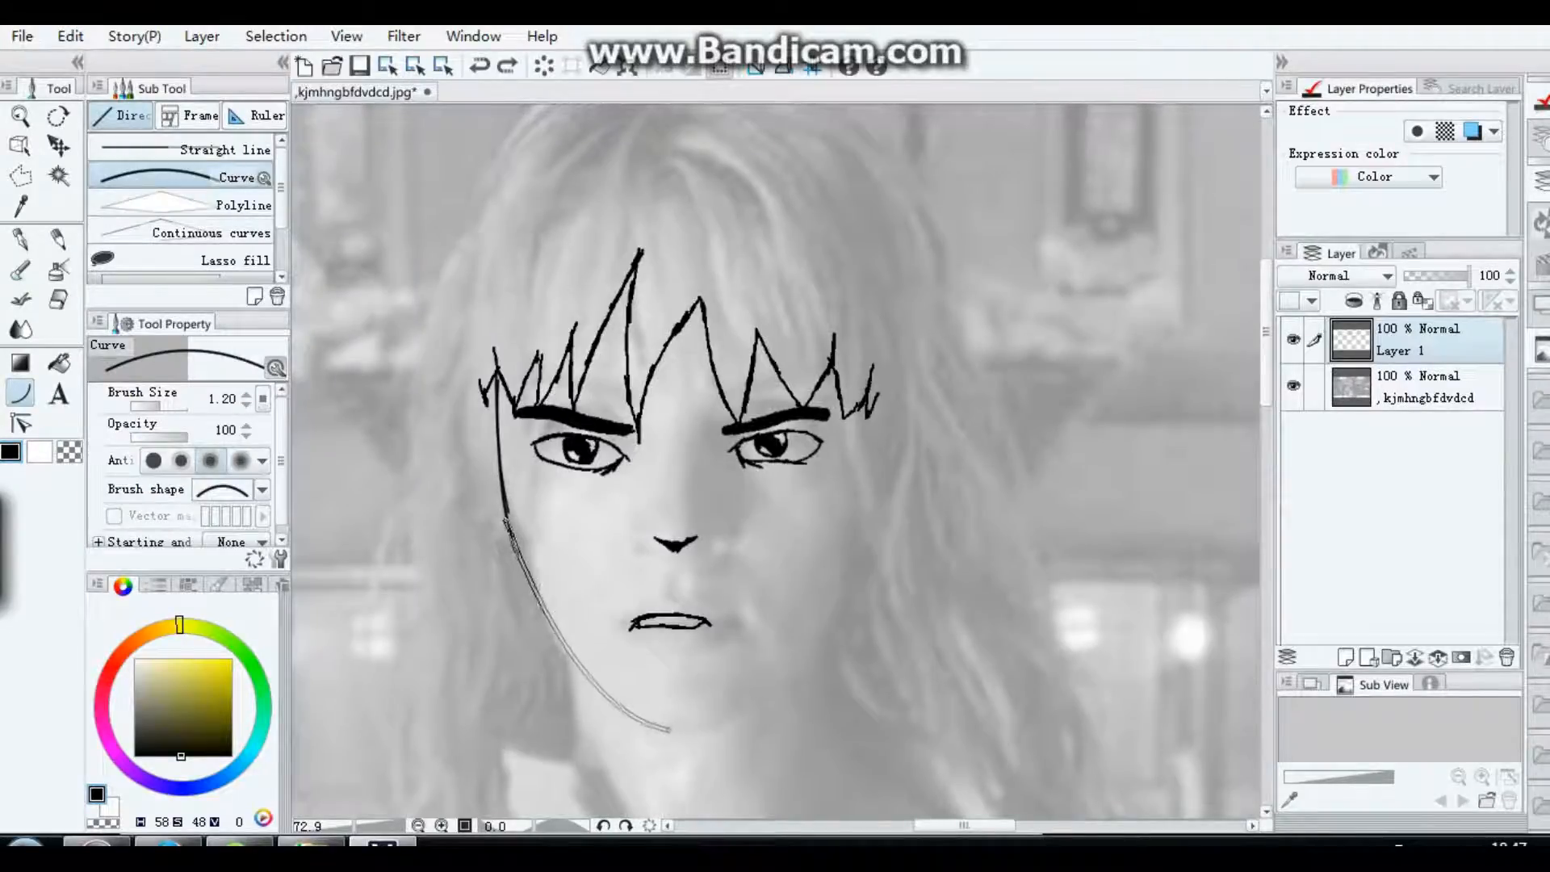
click(564, 714)
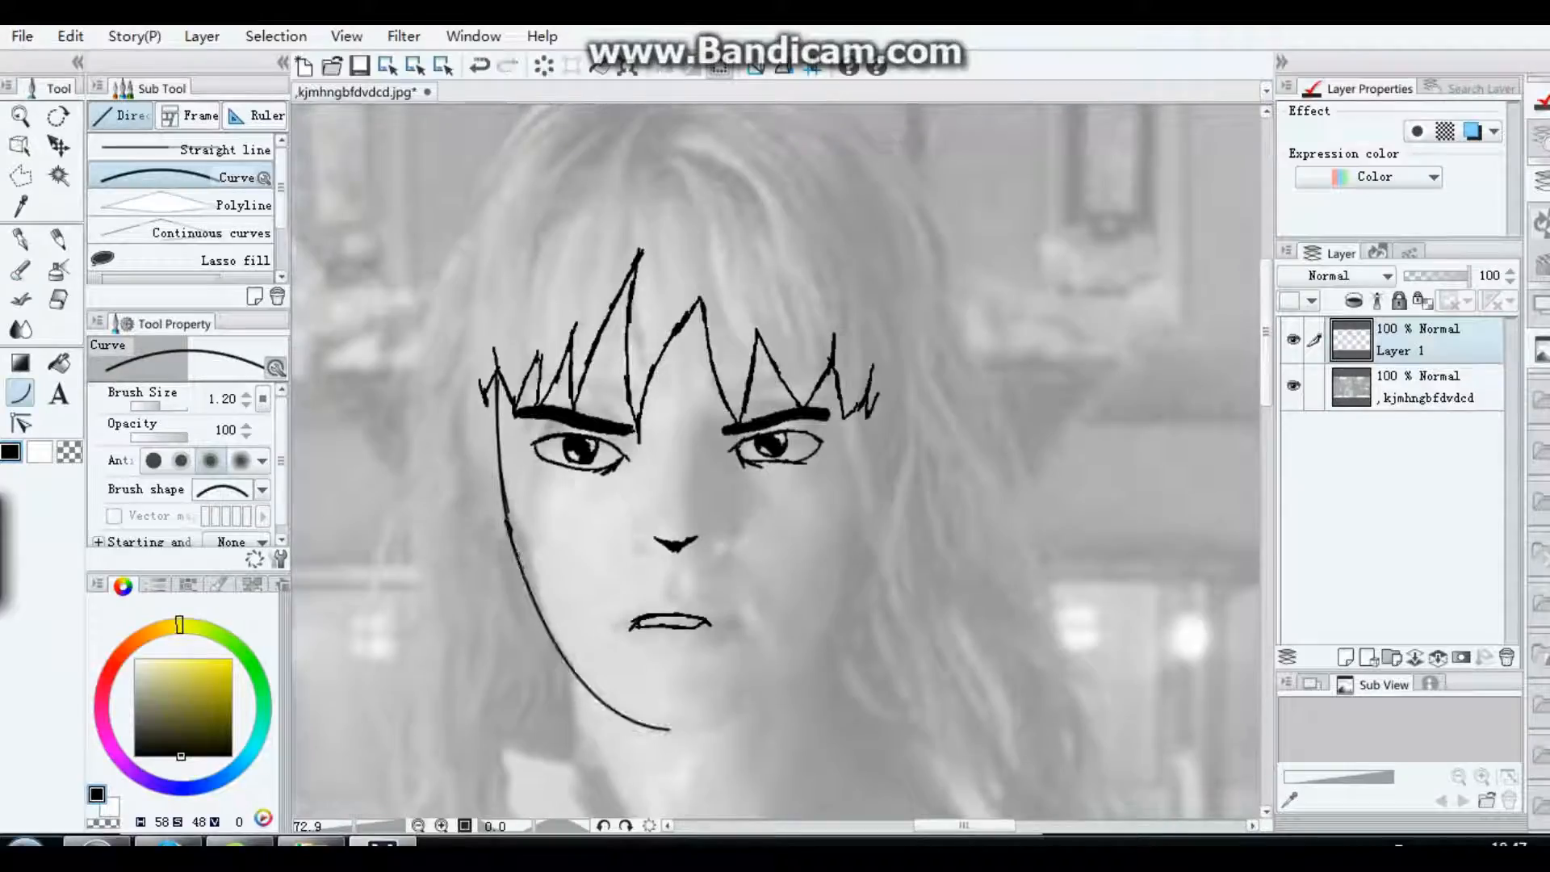
mouse_move(669, 731)
mouse_down()
mouse_move(743, 714)
mouse_move(825, 631)
mouse_up()
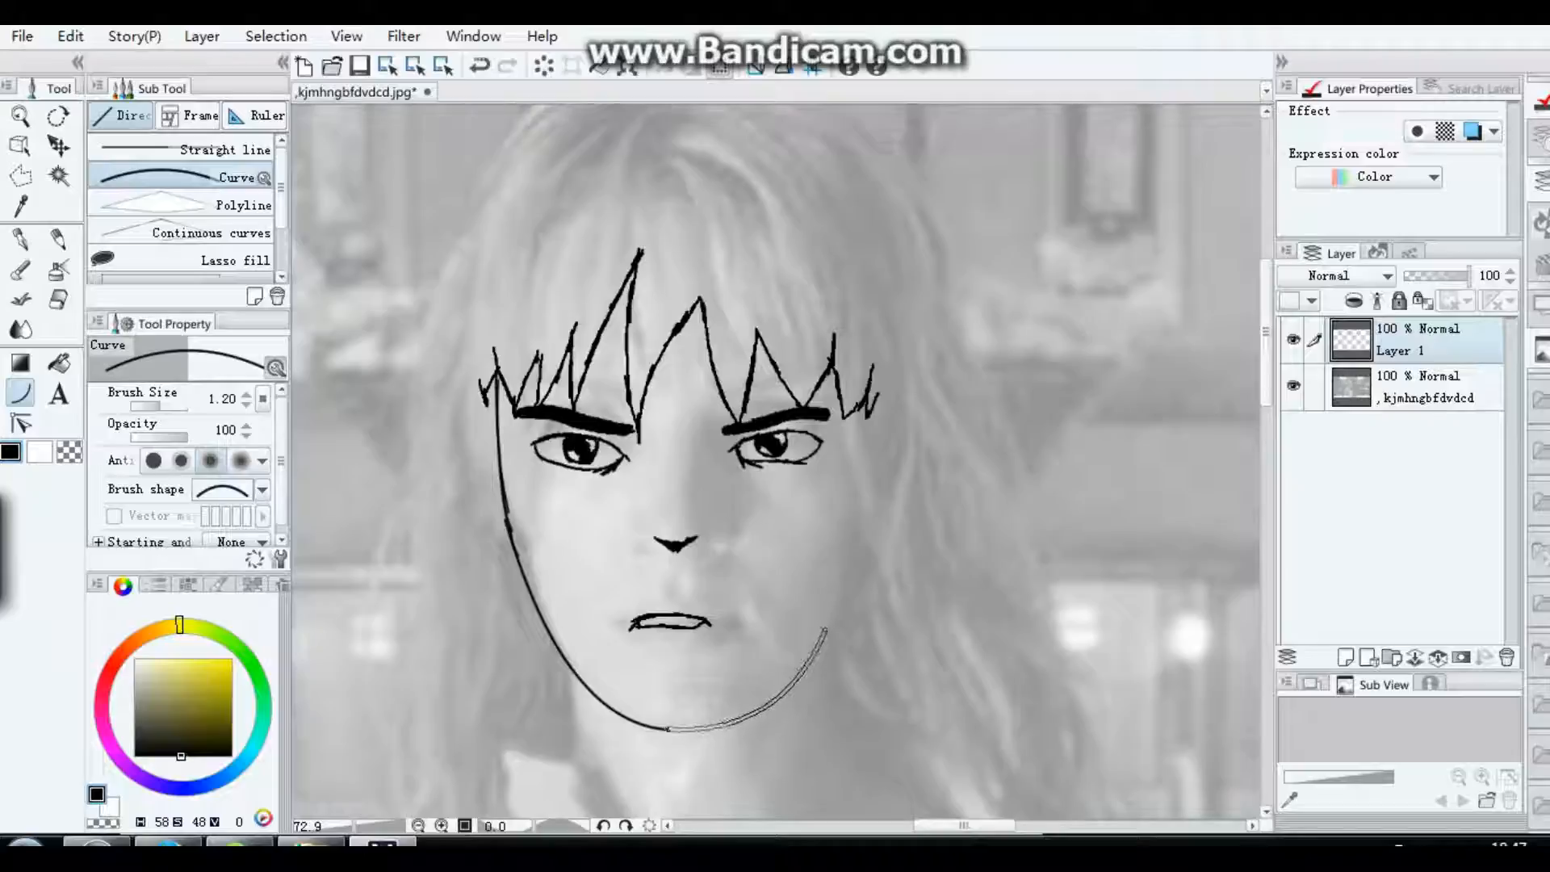
click(789, 685)
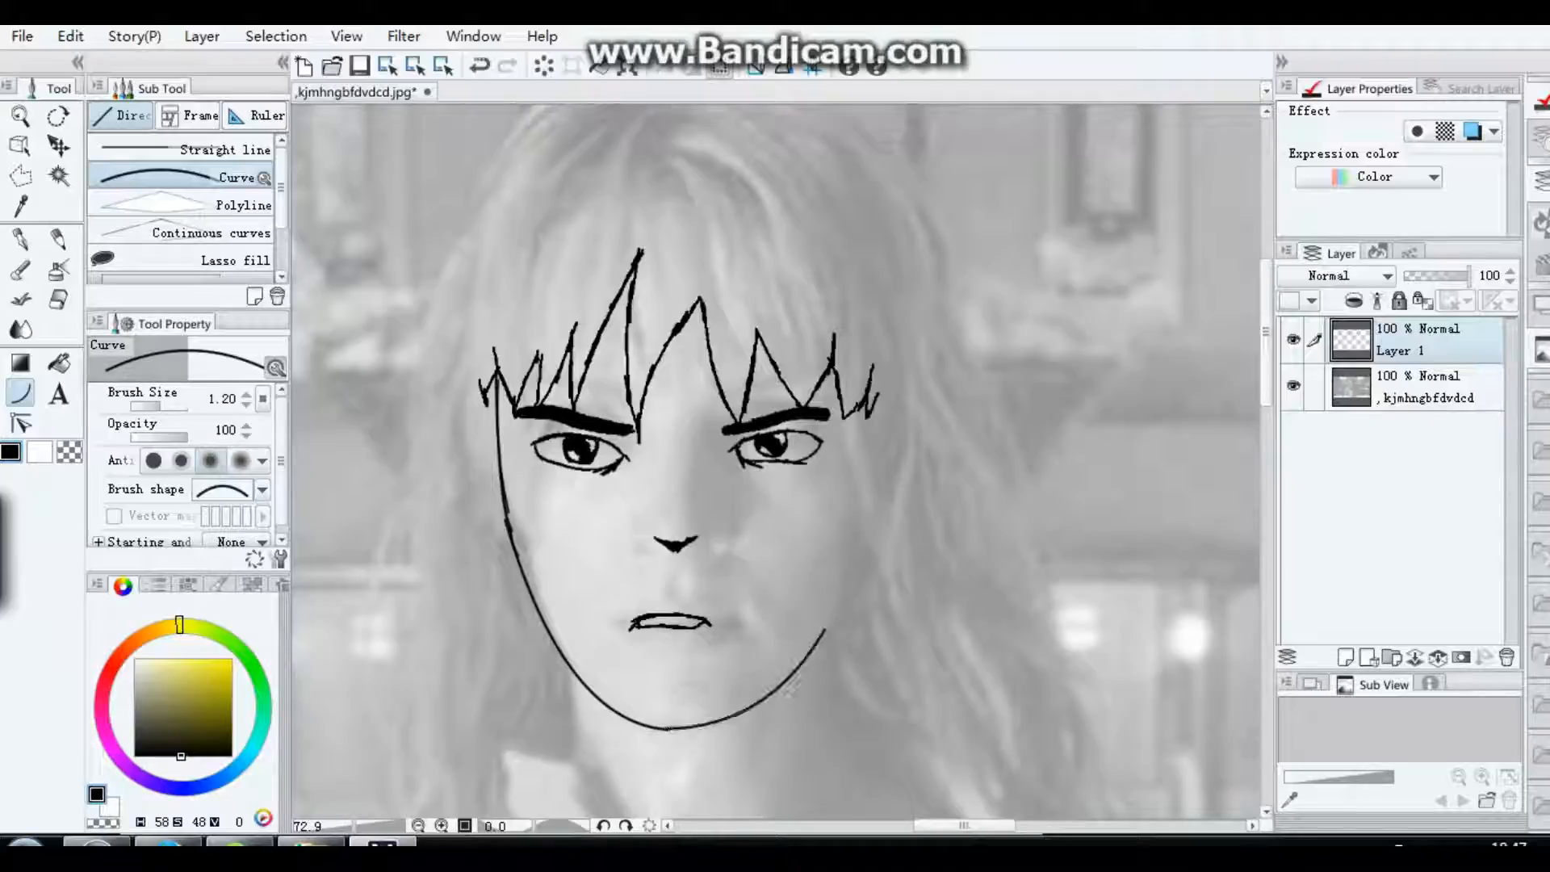
Step: Continue the face outline with two curves from the lower right cheek up to the fringe
drag(818, 642, 846, 492)
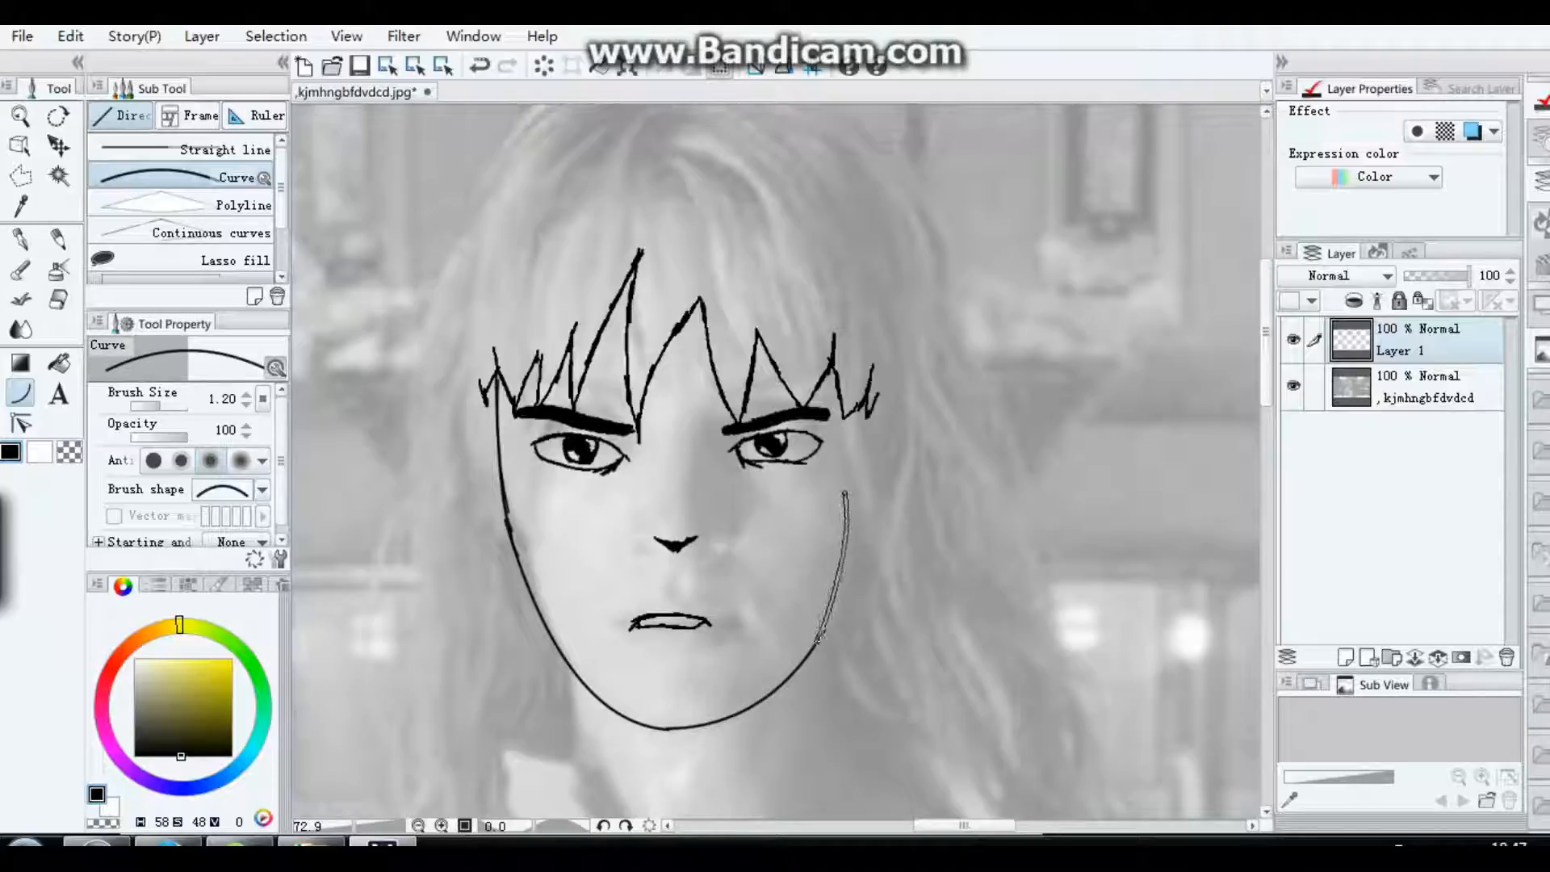
click(841, 575)
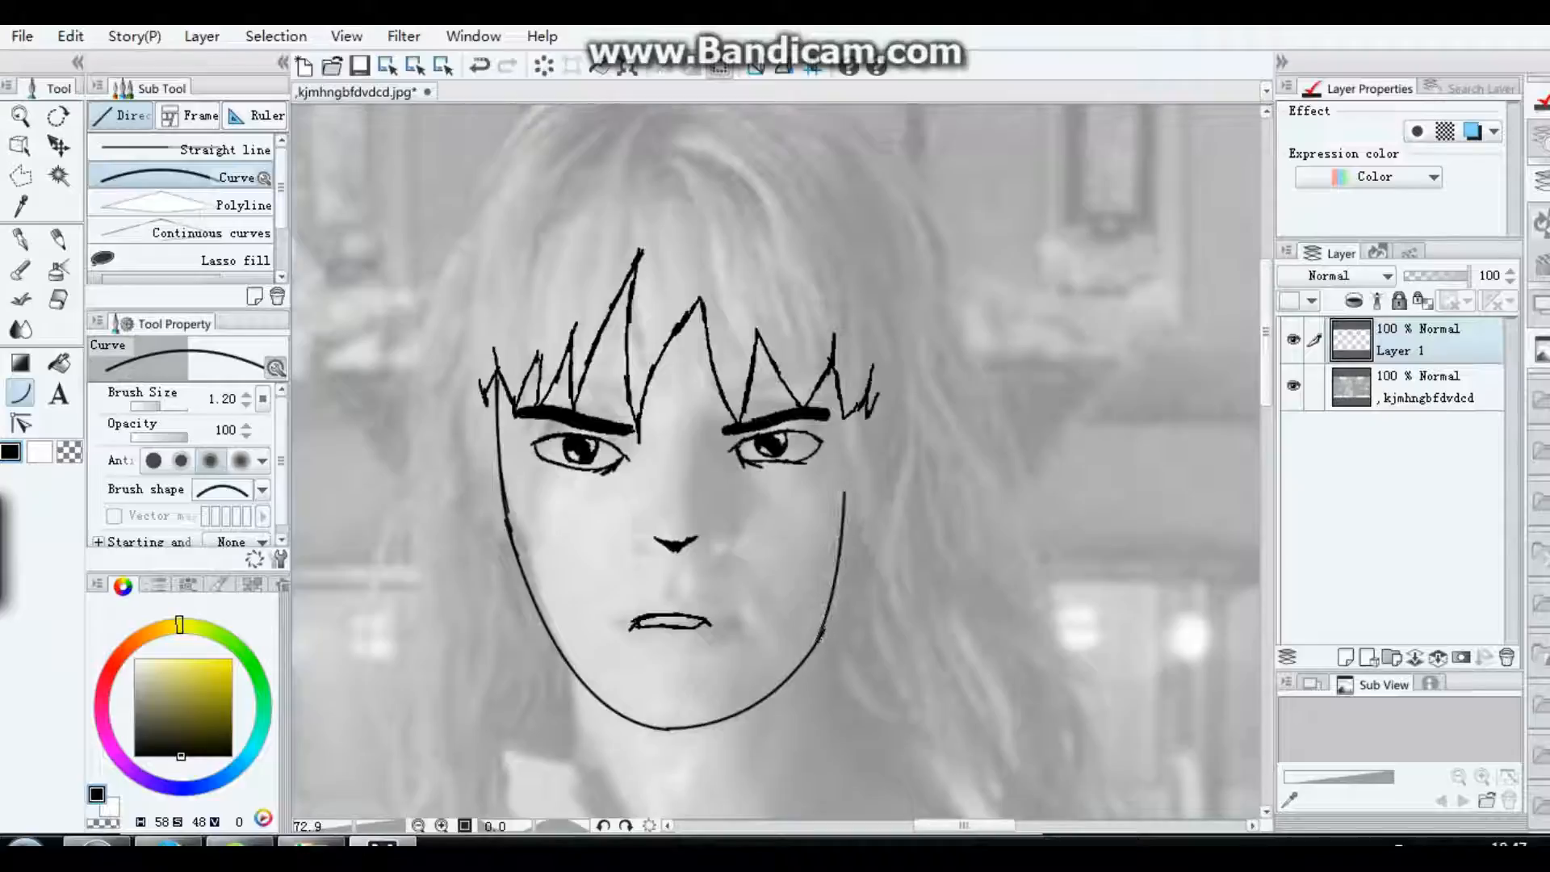
drag(842, 507, 848, 417)
click(851, 447)
Step: Draw an ear on each side of the face at eye level with the G-pen, adding inner detail to the right one
key(p)
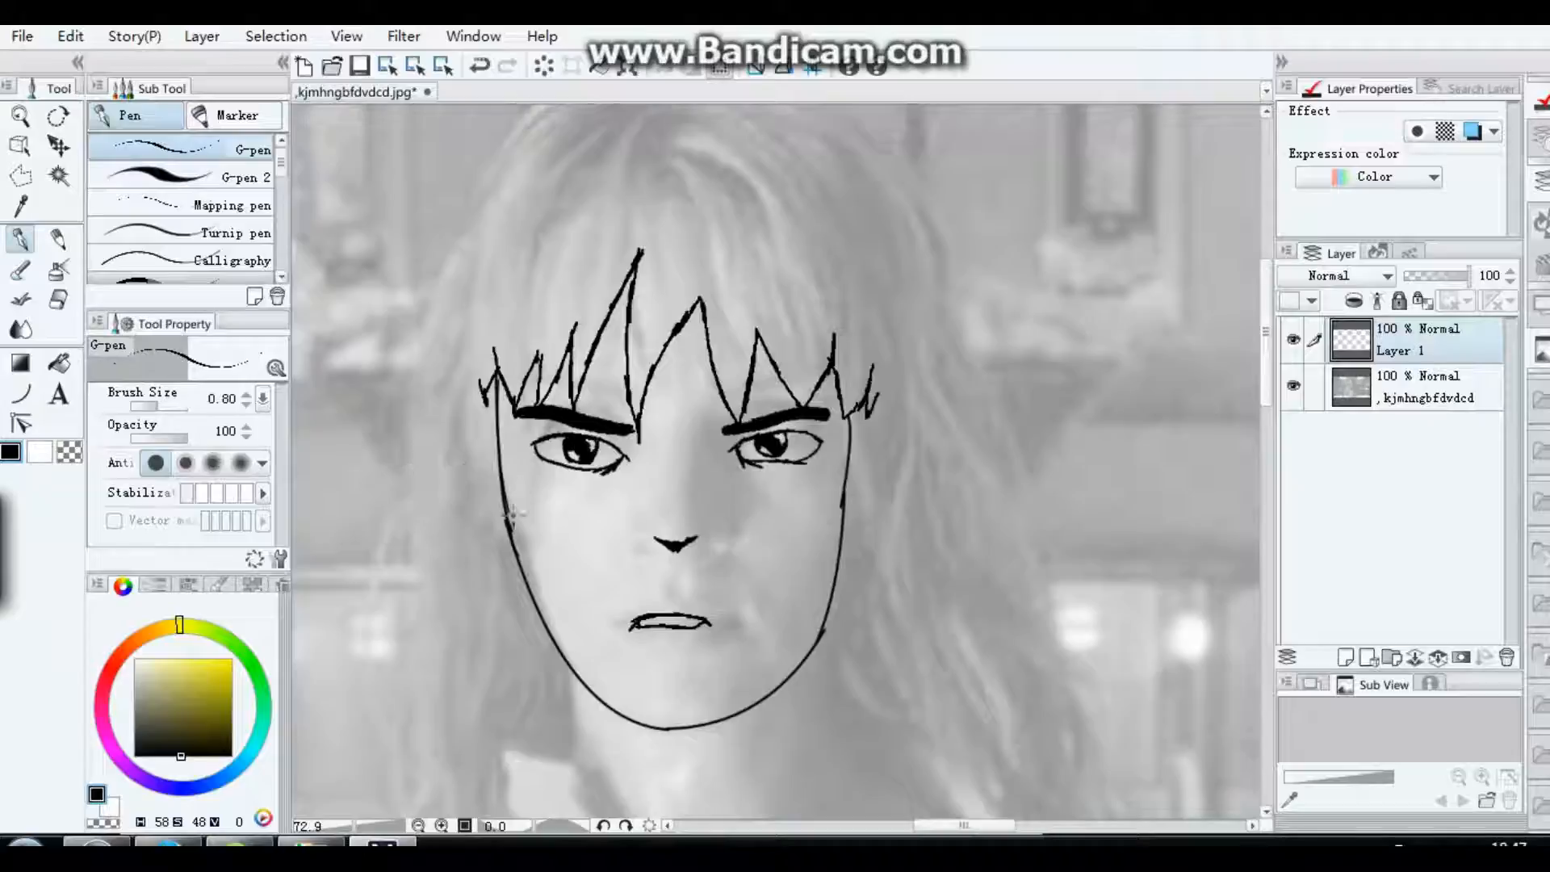
mouse_move(504, 526)
mouse_down()
mouse_move(480, 478)
mouse_move(477, 431)
mouse_move(496, 435)
mouse_move(477, 441)
mouse_up()
mouse_move(864, 436)
mouse_down()
mouse_move(882, 477)
mouse_move(862, 530)
mouse_move(845, 504)
mouse_up()
drag(861, 446, 855, 467)
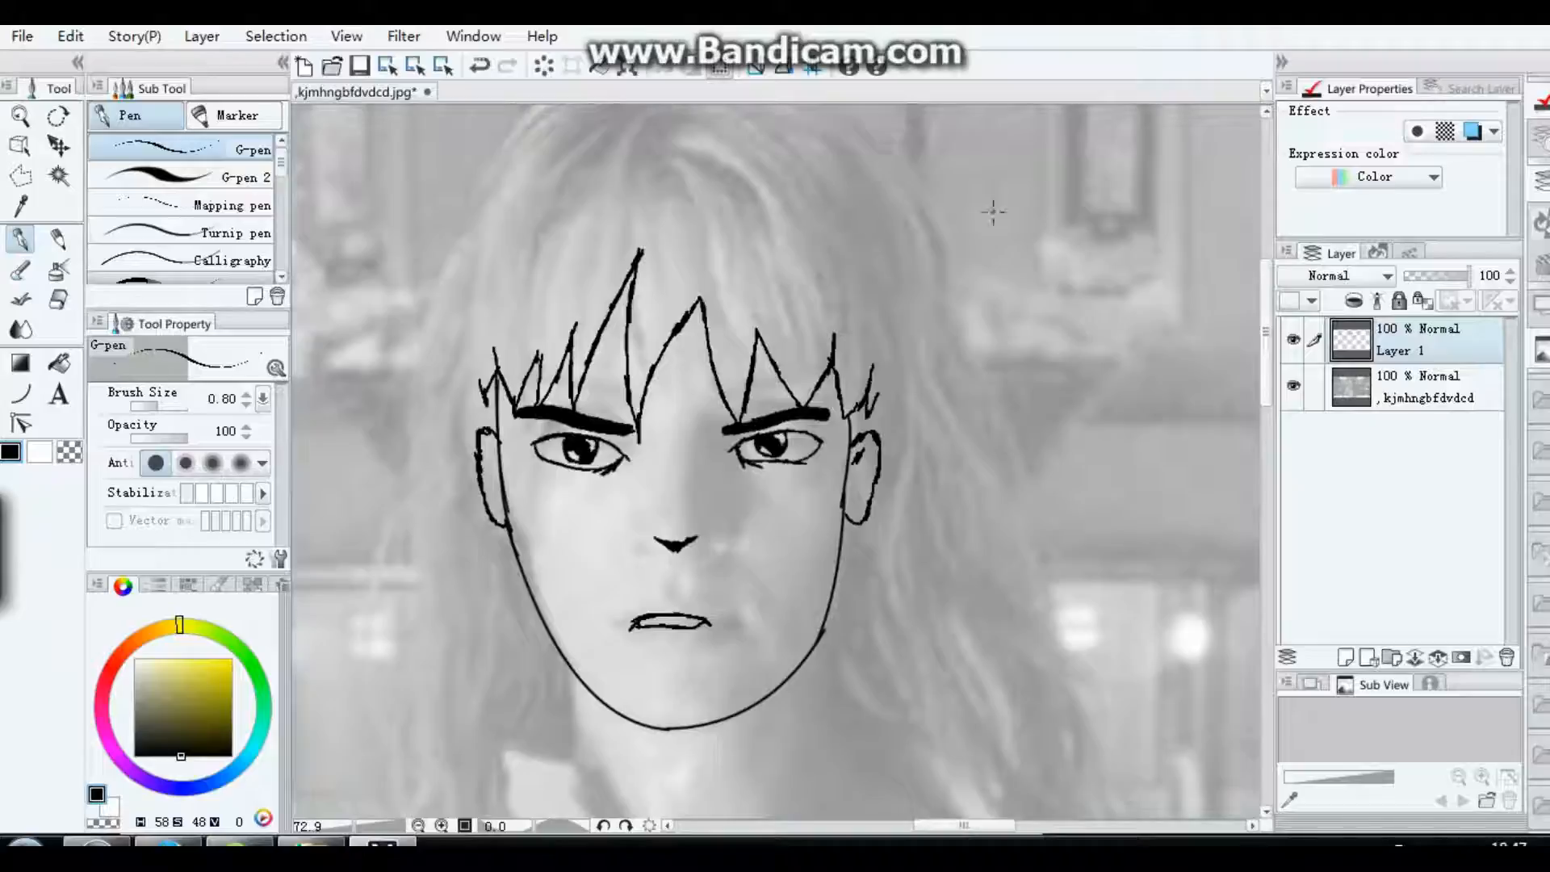
Step: Draw the spiky outer hair outline from the crown down the right side to the ear with the G-pen at brush size 1.00
scroll(1072, 274, up, 2)
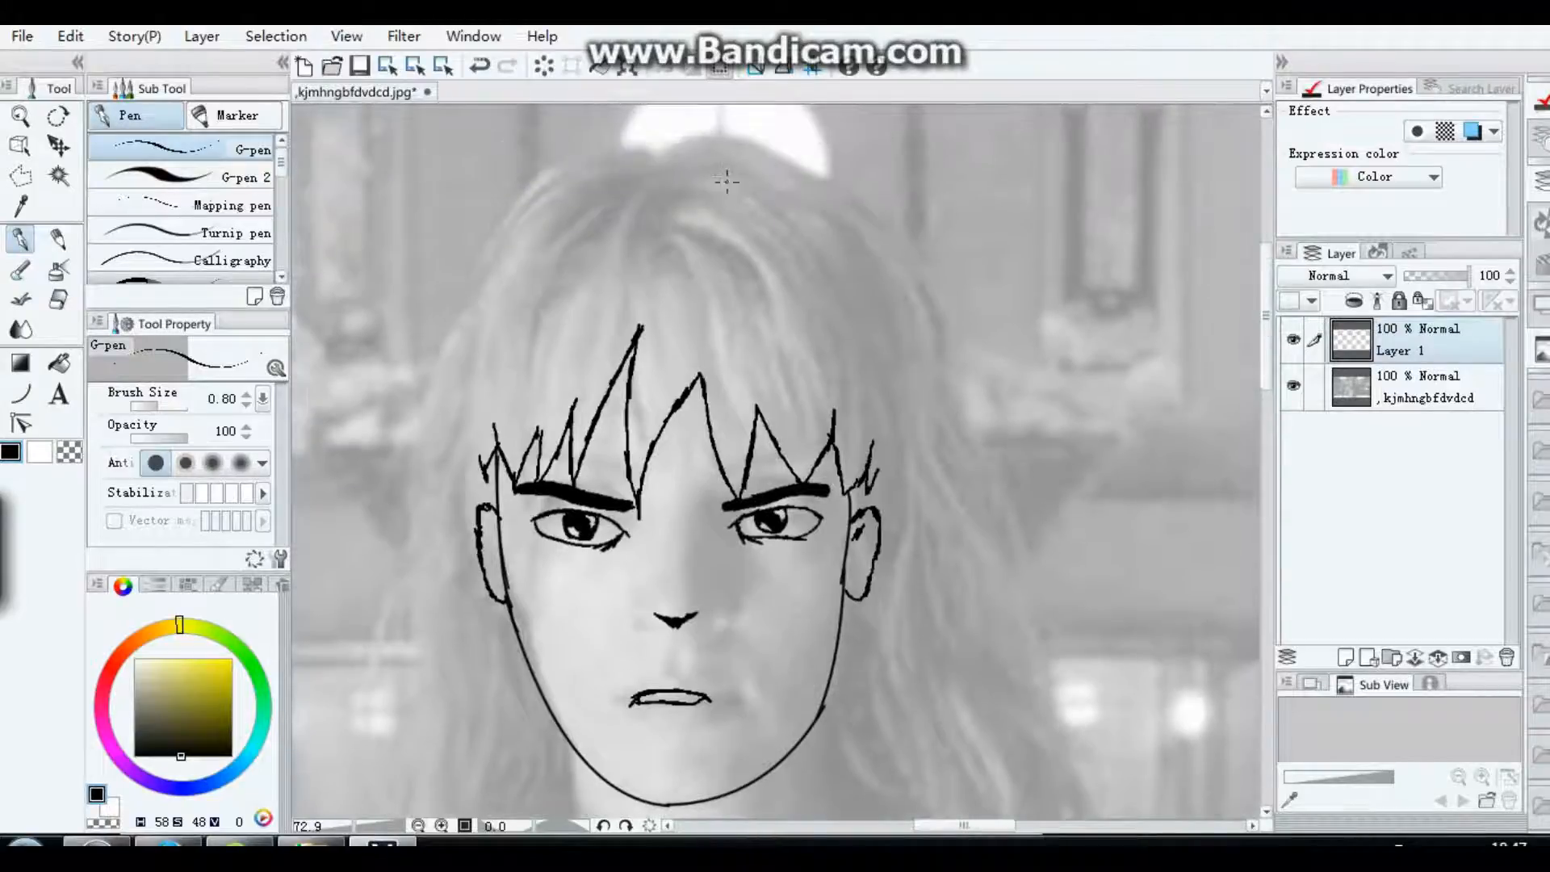
drag(714, 185, 793, 191)
key(bracketright)
mouse_move(714, 185)
mouse_down()
mouse_move(823, 205)
mouse_move(850, 234)
mouse_move(822, 228)
mouse_move(898, 307)
mouse_move(906, 338)
mouse_move(877, 306)
mouse_move(915, 409)
mouse_up()
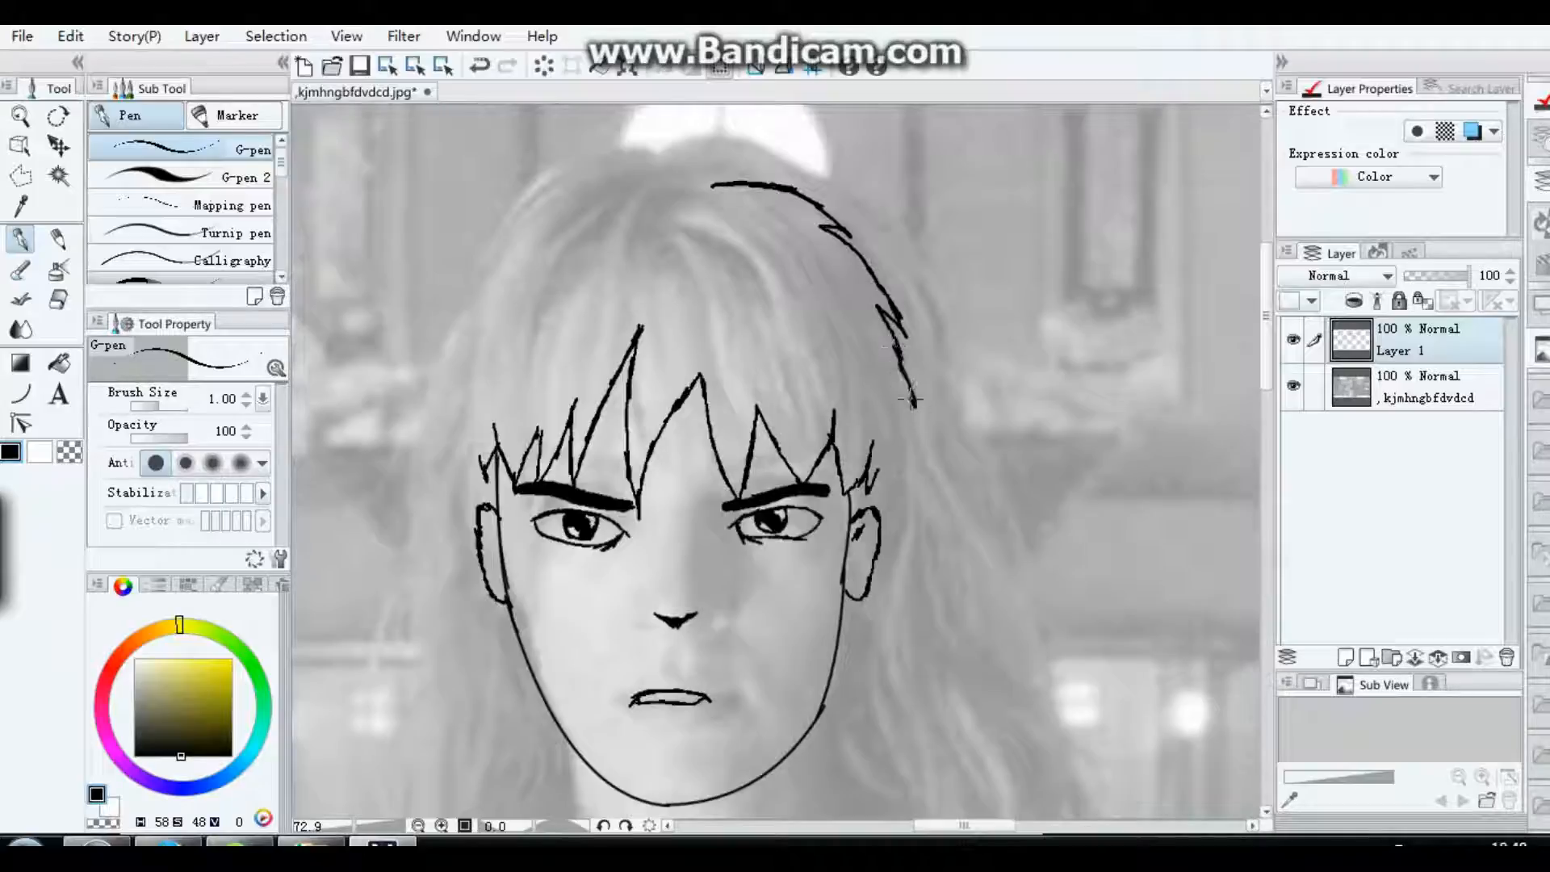
drag(881, 515, 913, 399)
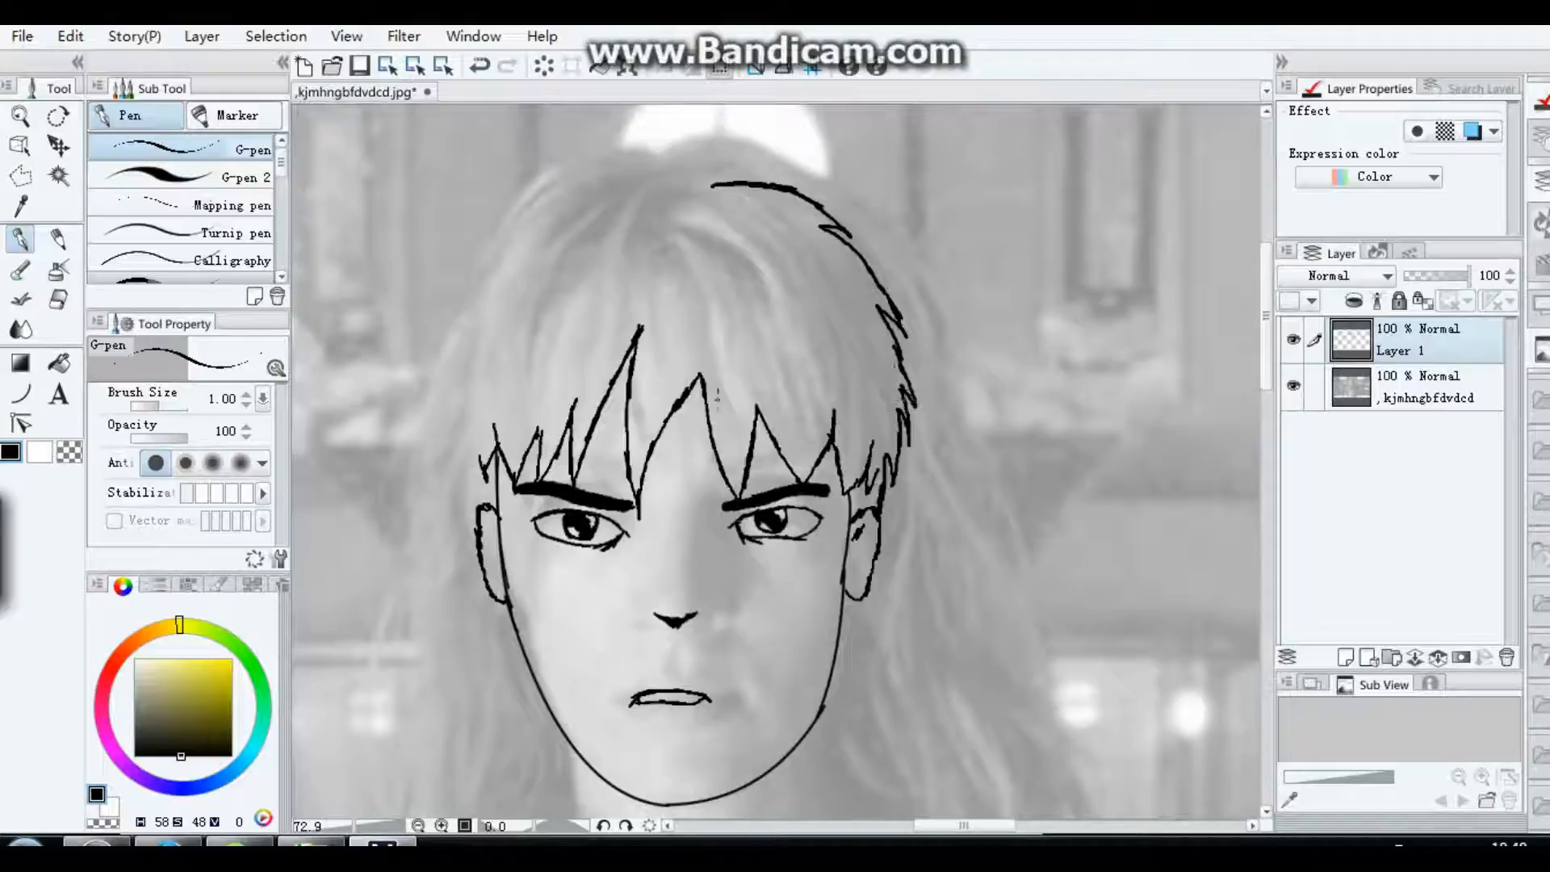
Step: Draw the spiky outer hair outline from the left ear up to the crown with the G-pen, closing the hair shape
mouse_move(480, 527)
mouse_down()
mouse_move(452, 416)
mouse_move(444, 430)
mouse_move(456, 327)
mouse_move(429, 354)
mouse_move(488, 235)
mouse_move(472, 240)
mouse_move(572, 176)
mouse_move(554, 196)
mouse_move(732, 188)
mouse_up()
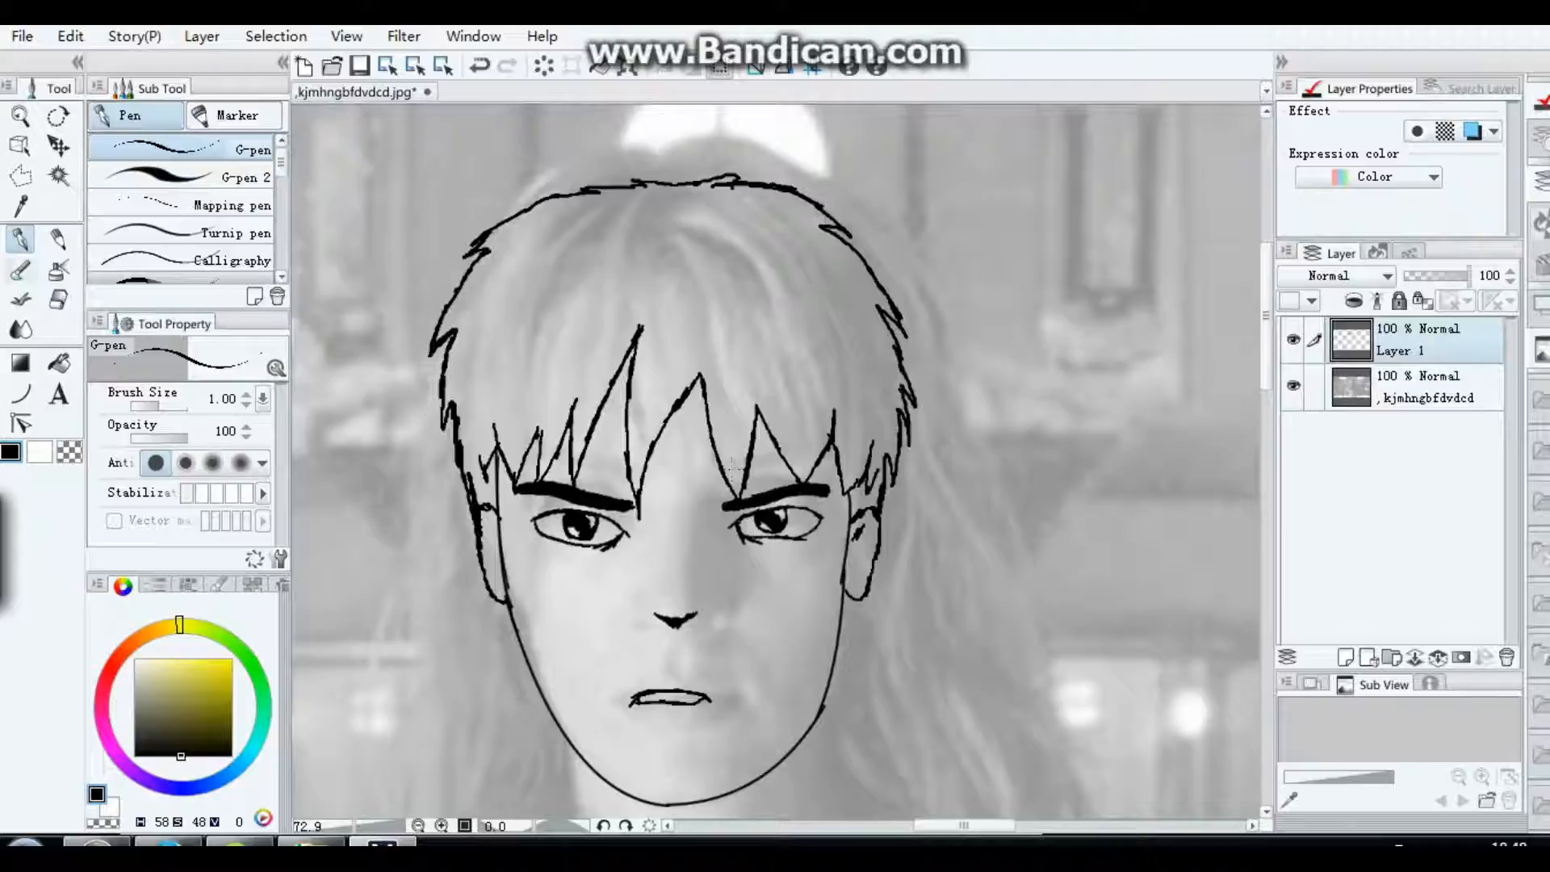
click(59, 364)
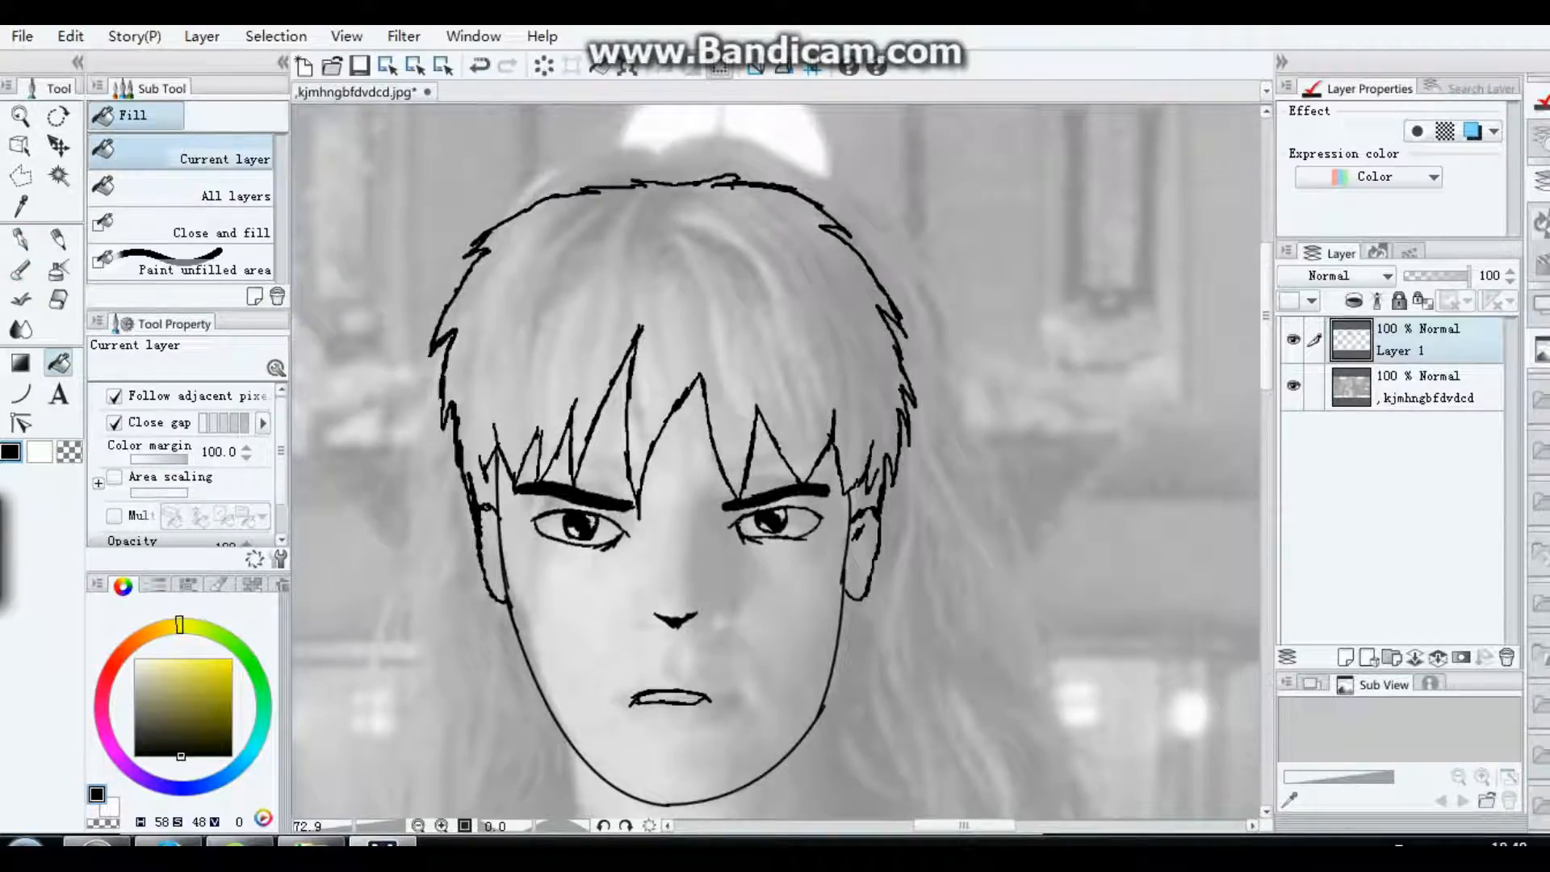
click(694, 282)
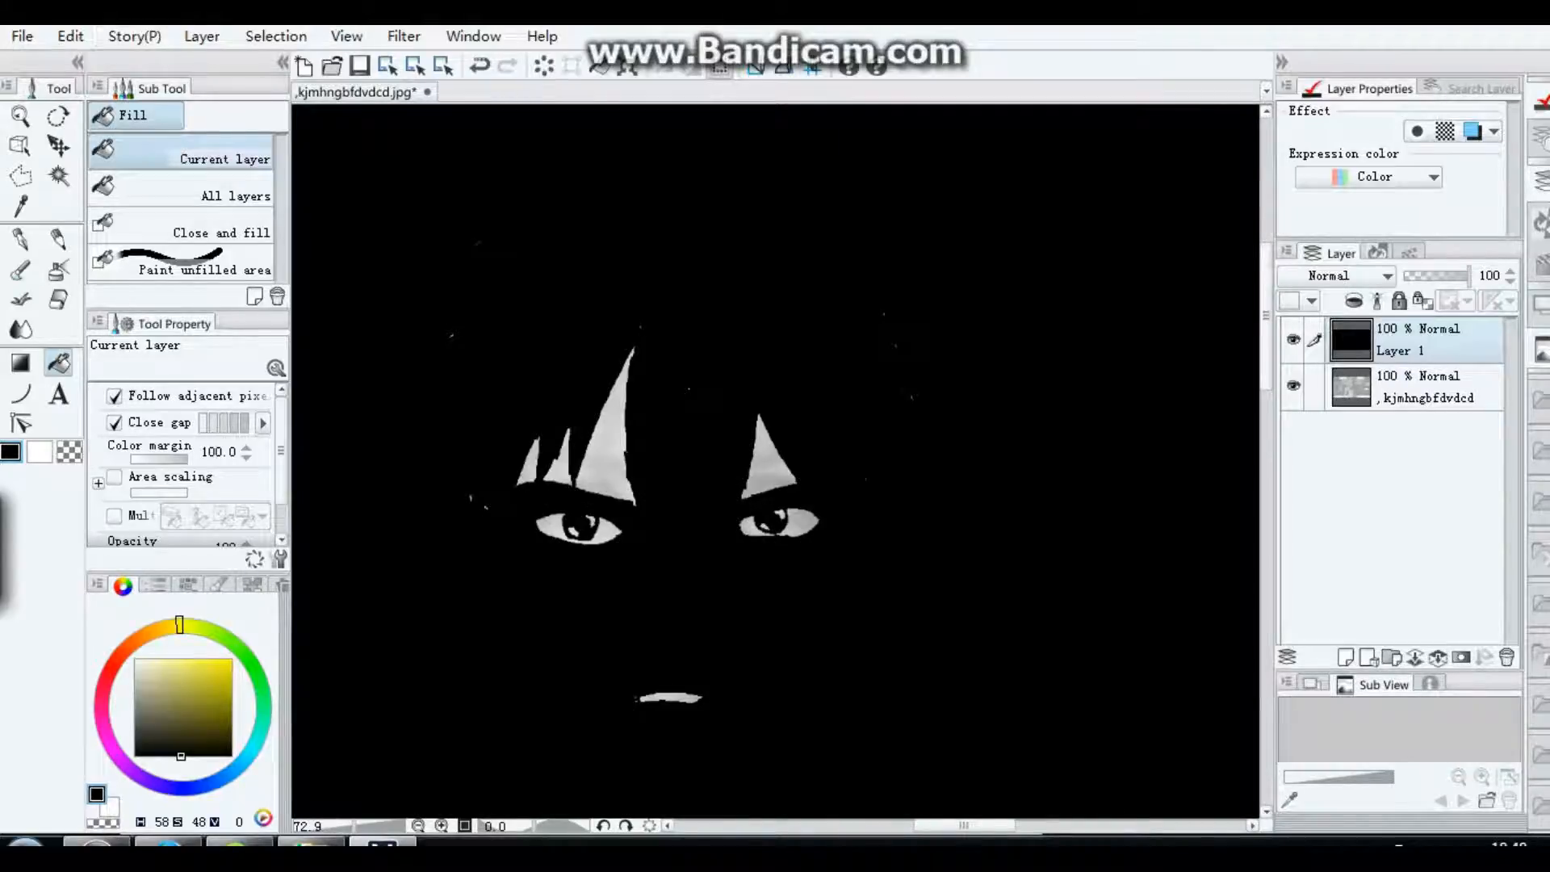
click(70, 36)
click(113, 66)
click(70, 37)
click(113, 66)
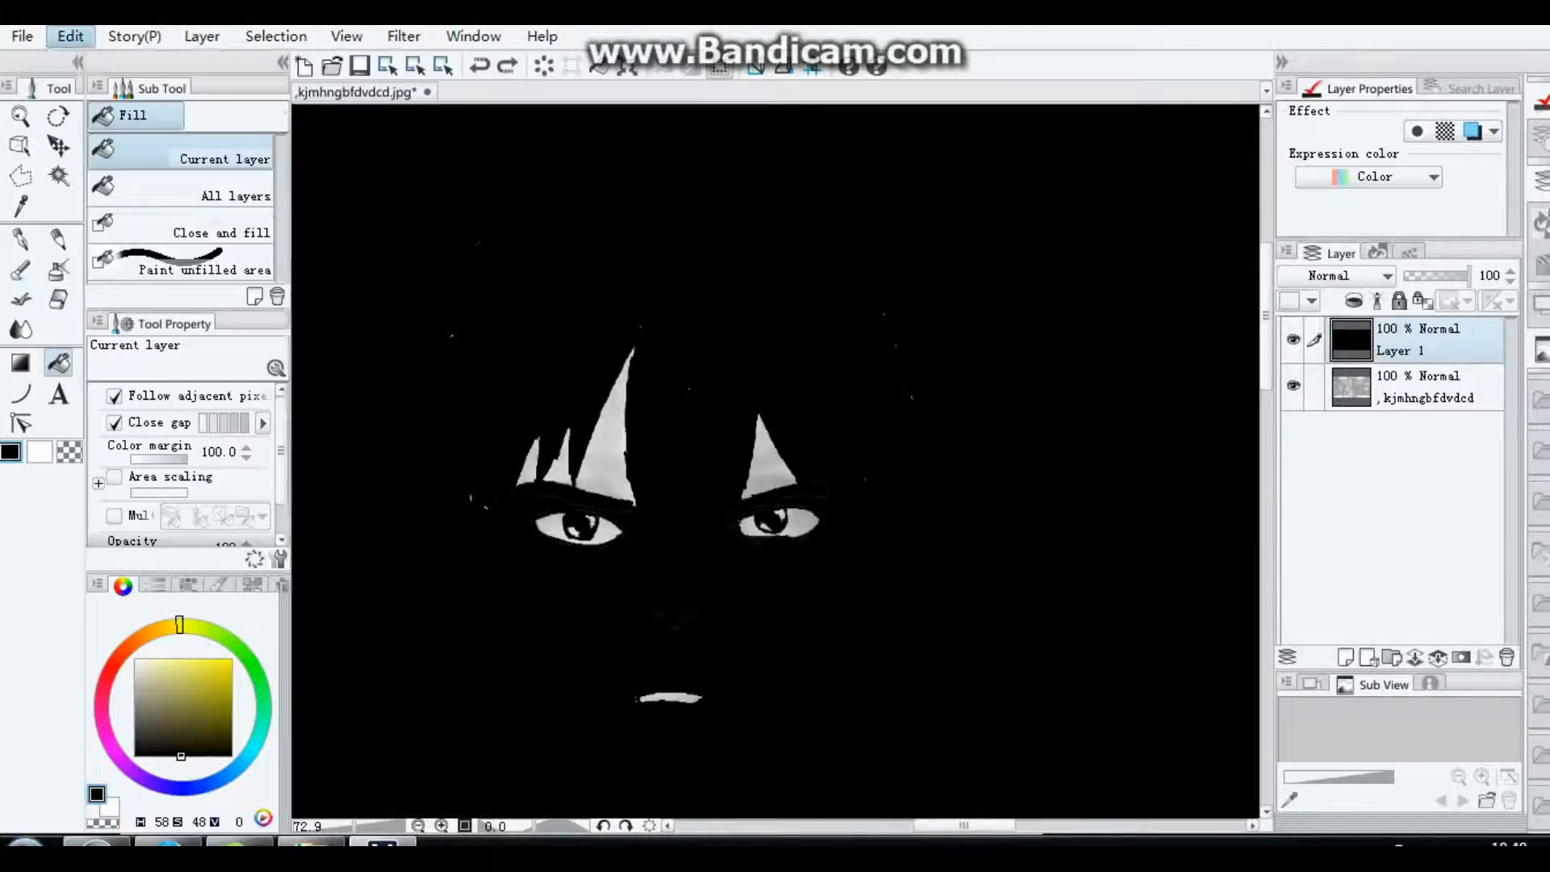
Step: Select the area inside the hair outline with the Magic wand on the current layer, fill it with black and deselect
scroll(580, 498, up, 6)
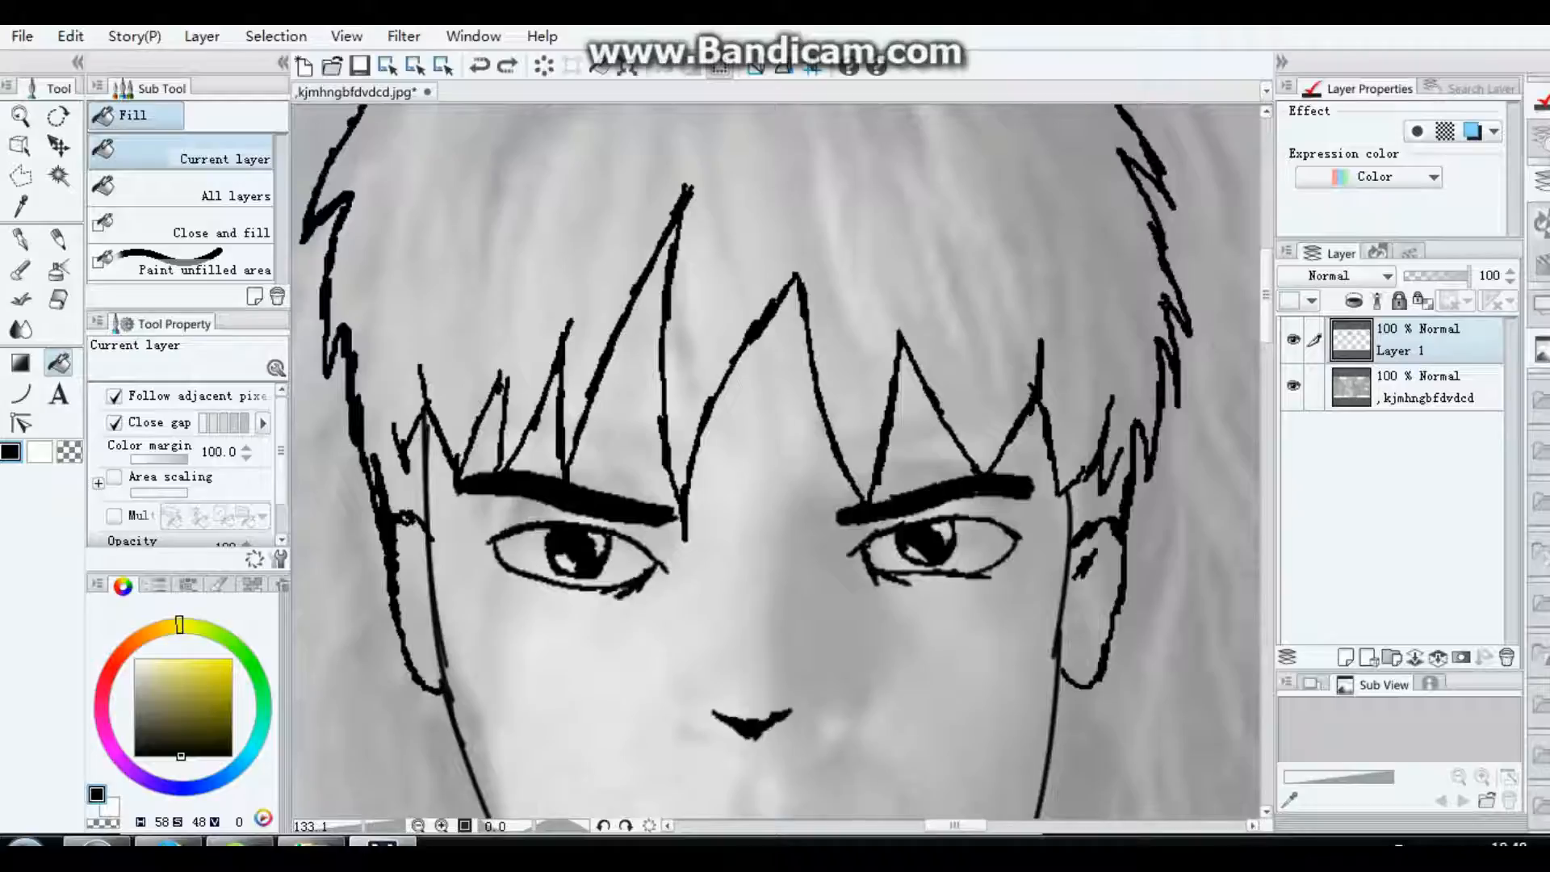
scroll(776, 460, down, 2)
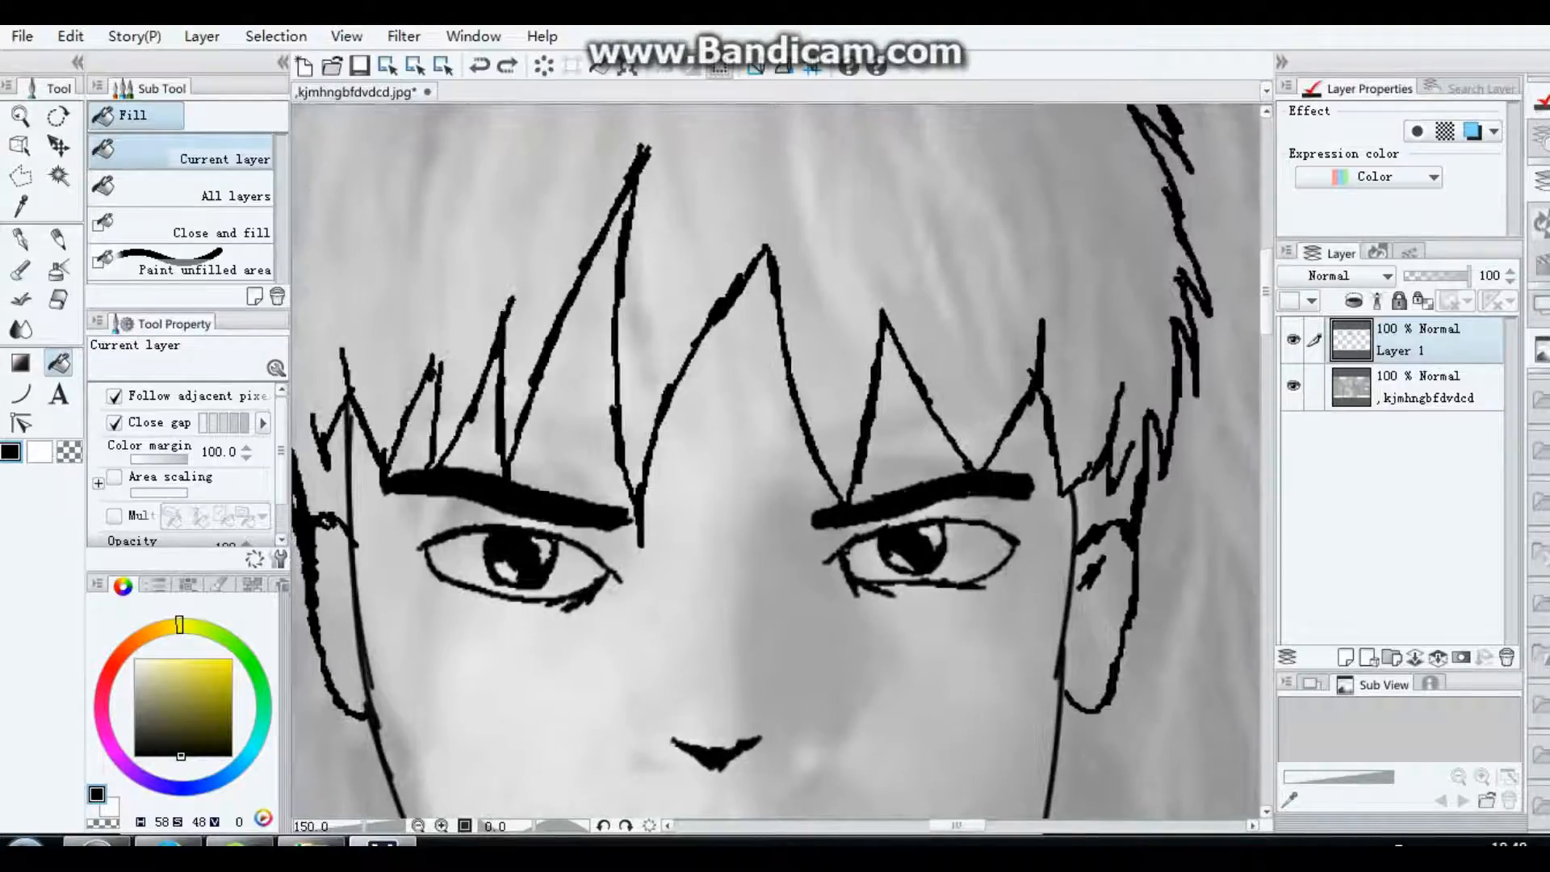
click(59, 176)
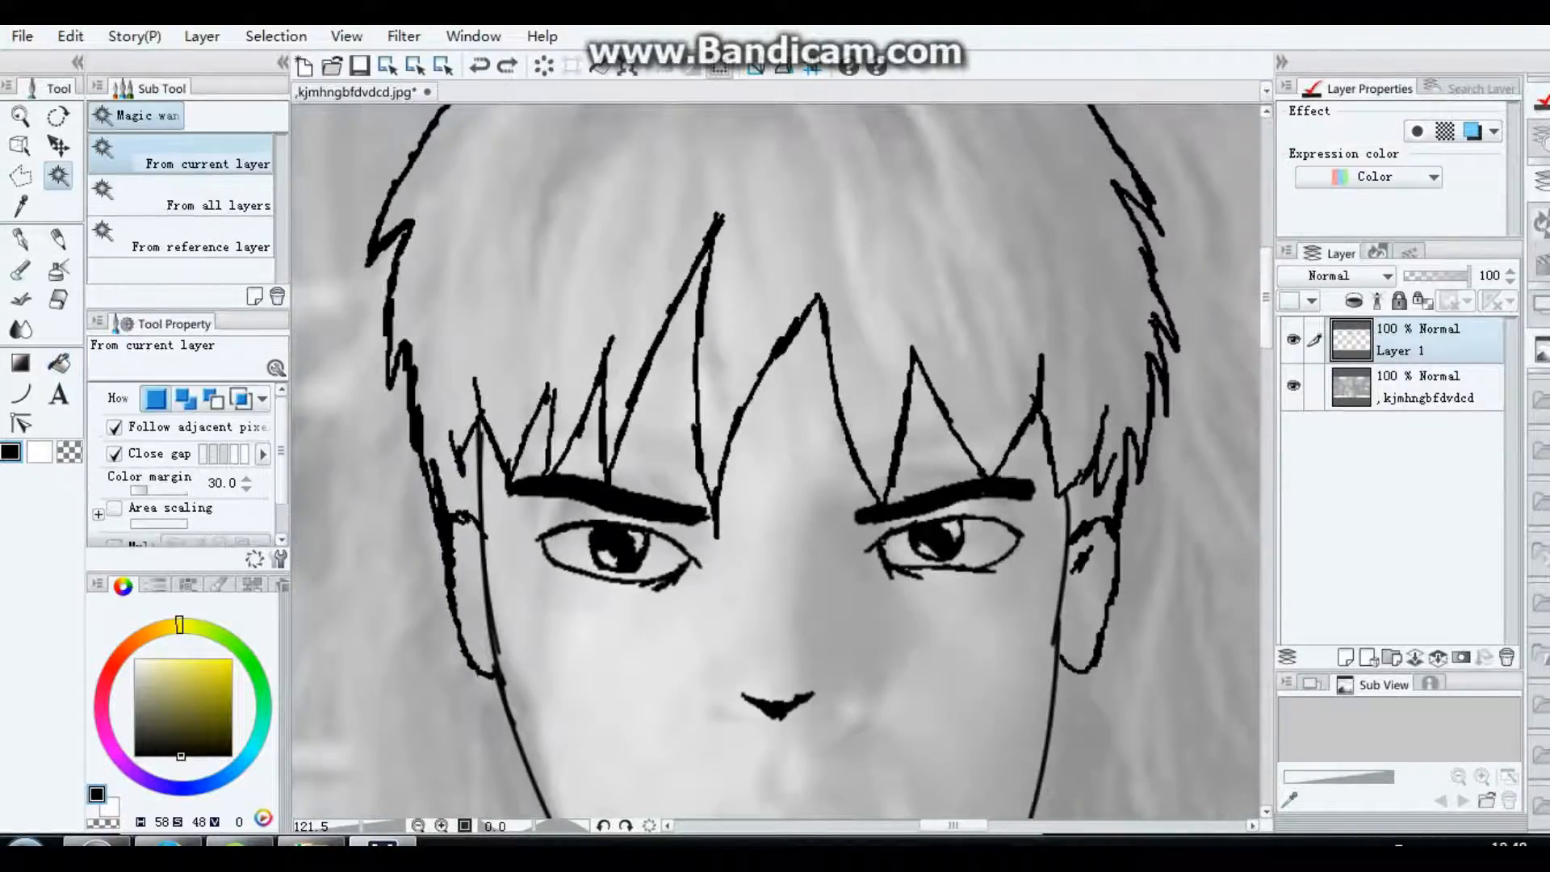
click(547, 255)
scroll(547, 255, up, 1)
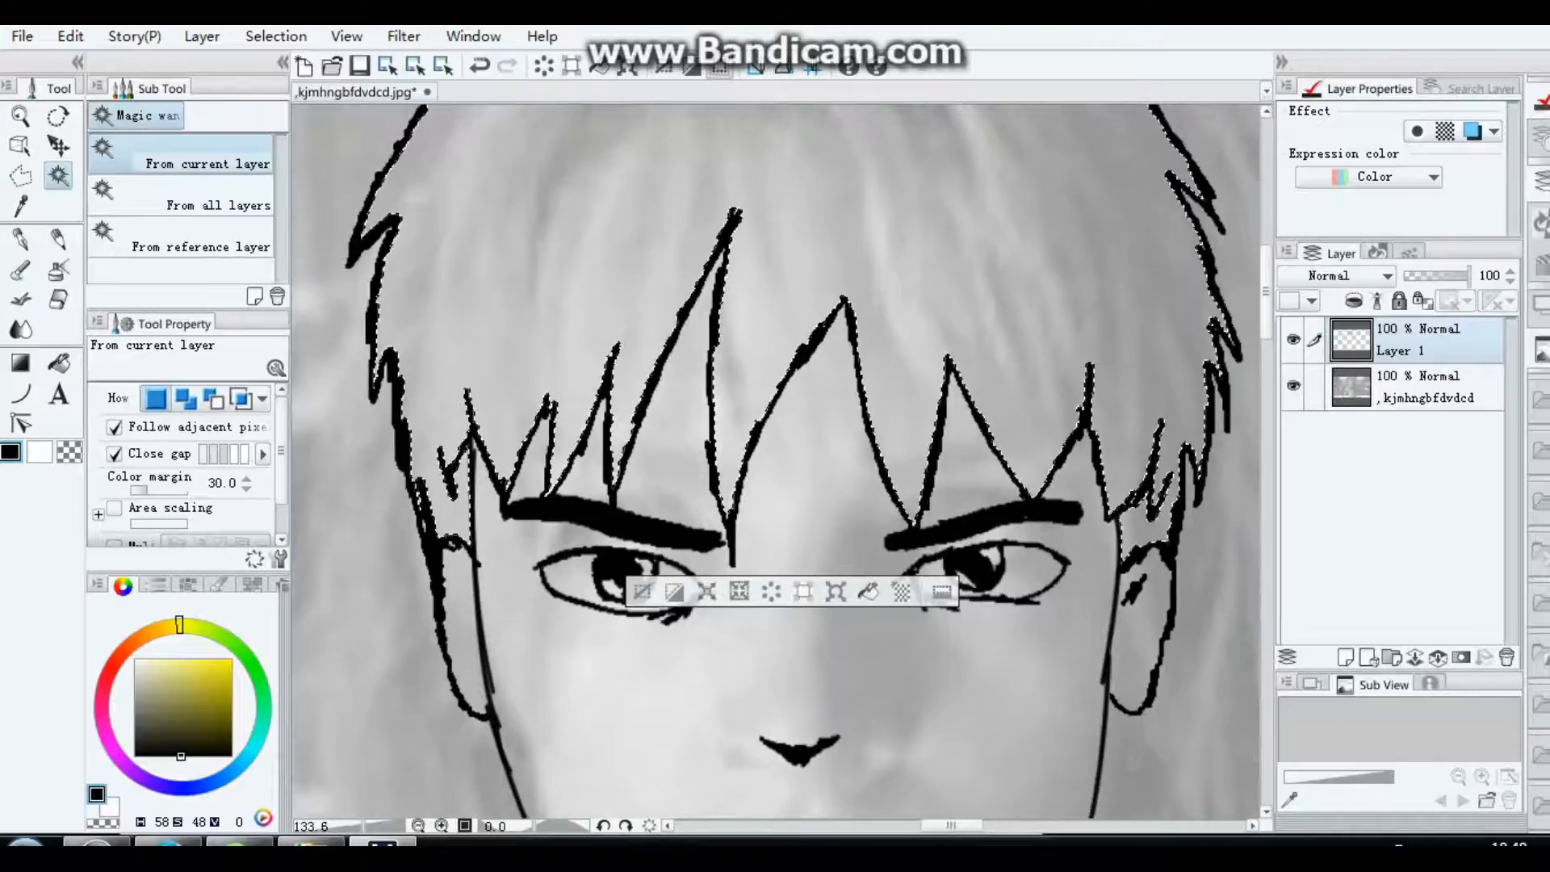
key(alt+Delete)
key(ctrl+d)
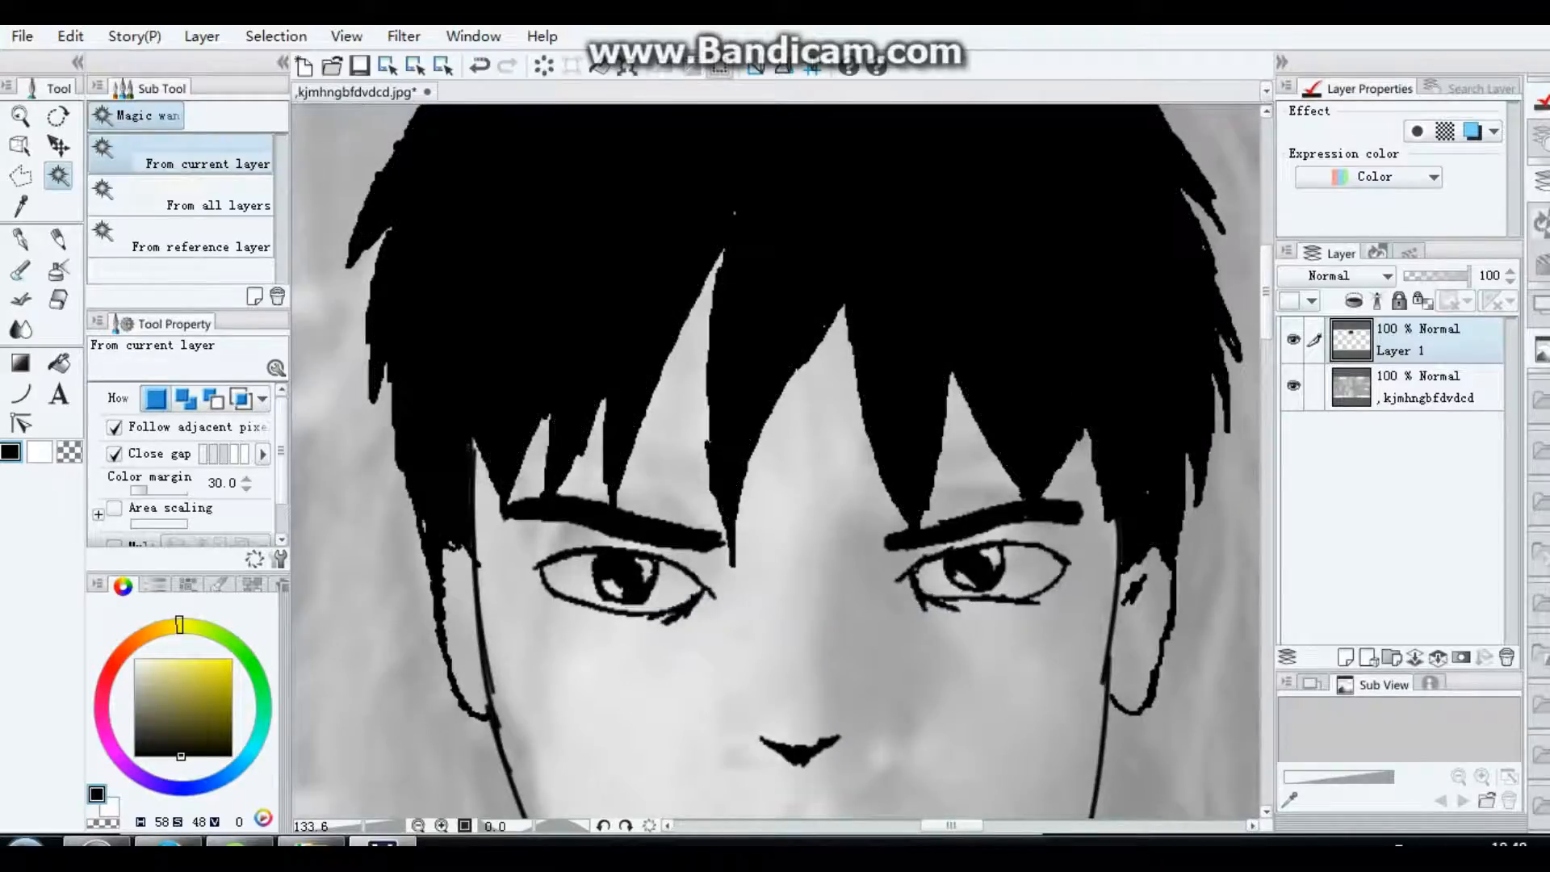
Step: Touch up the black hair with the G-pen, covering the gaps at the fringe tips and reshaping the central parting
scroll(775, 461, down, 3)
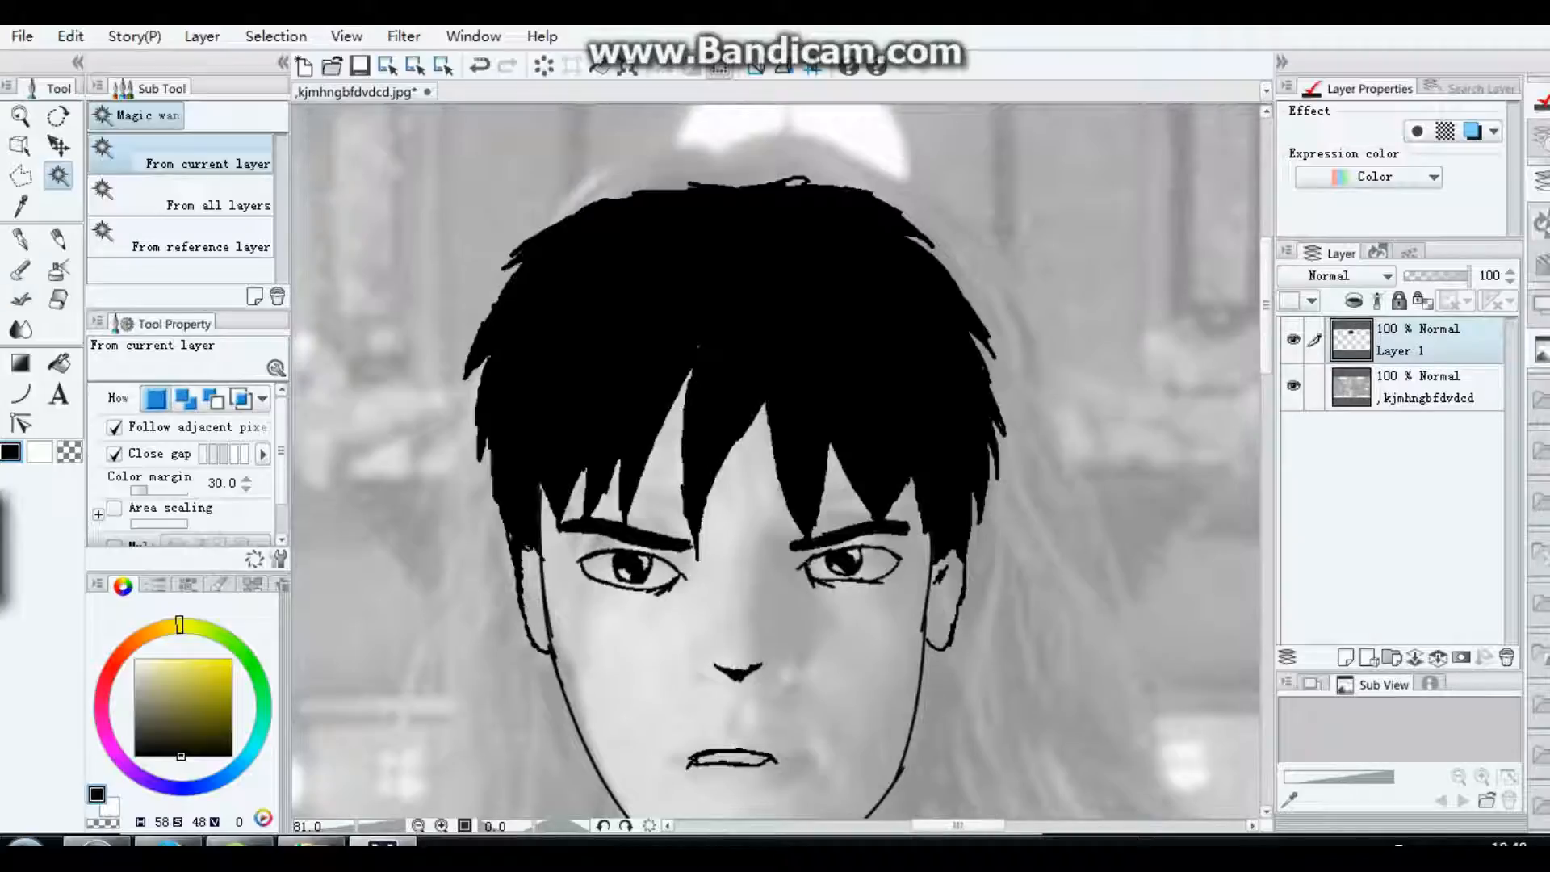
key(p)
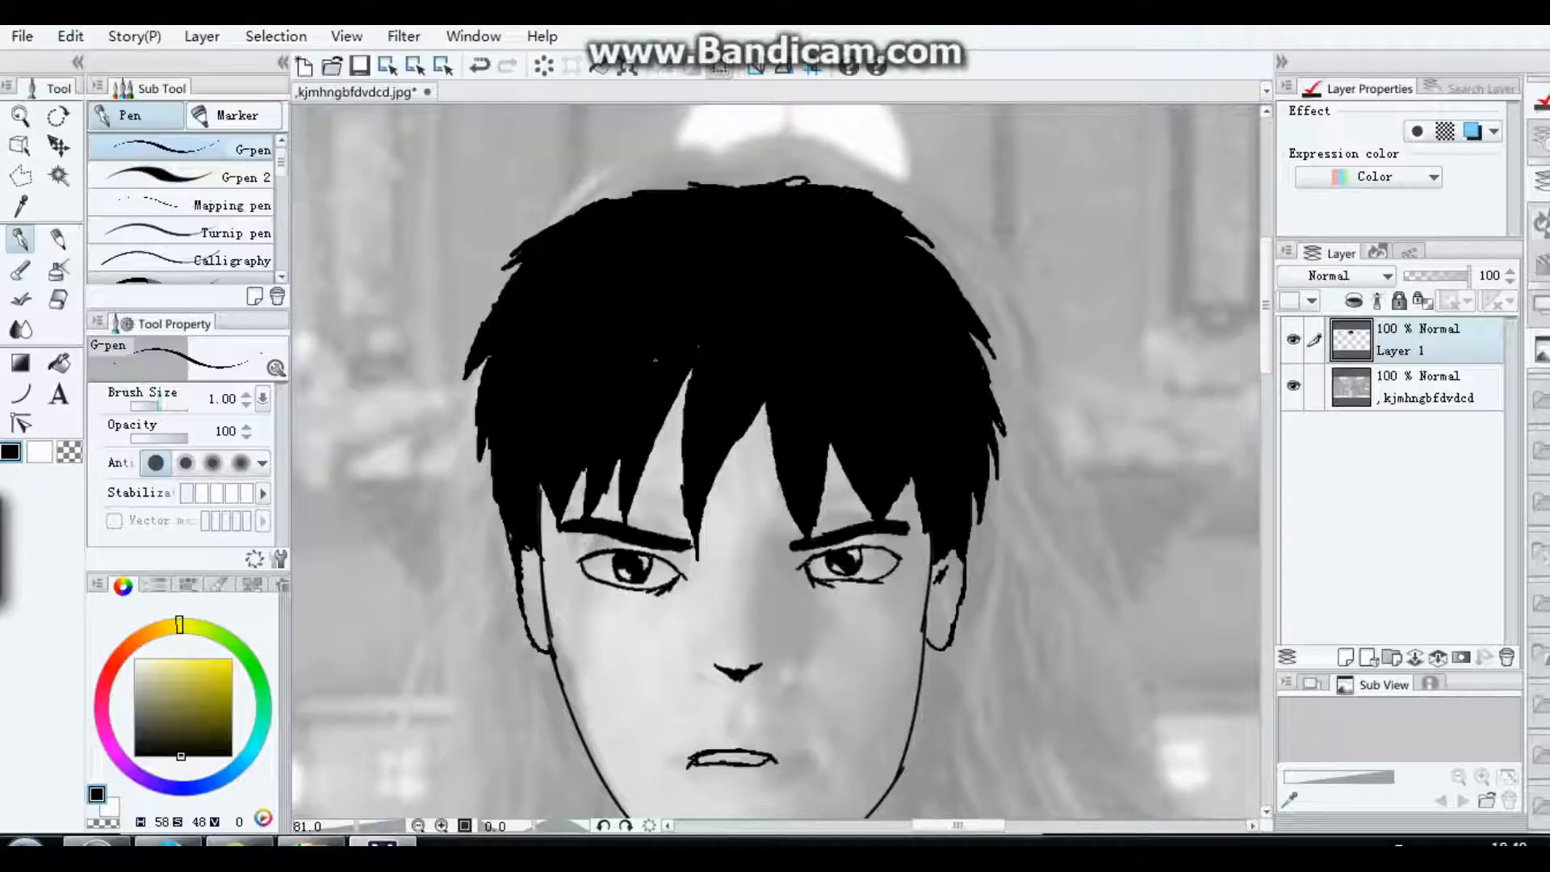
mouse_move(666, 413)
mouse_down()
mouse_move(702, 350)
mouse_move(675, 361)
mouse_move(658, 440)
mouse_up()
drag(755, 413, 709, 491)
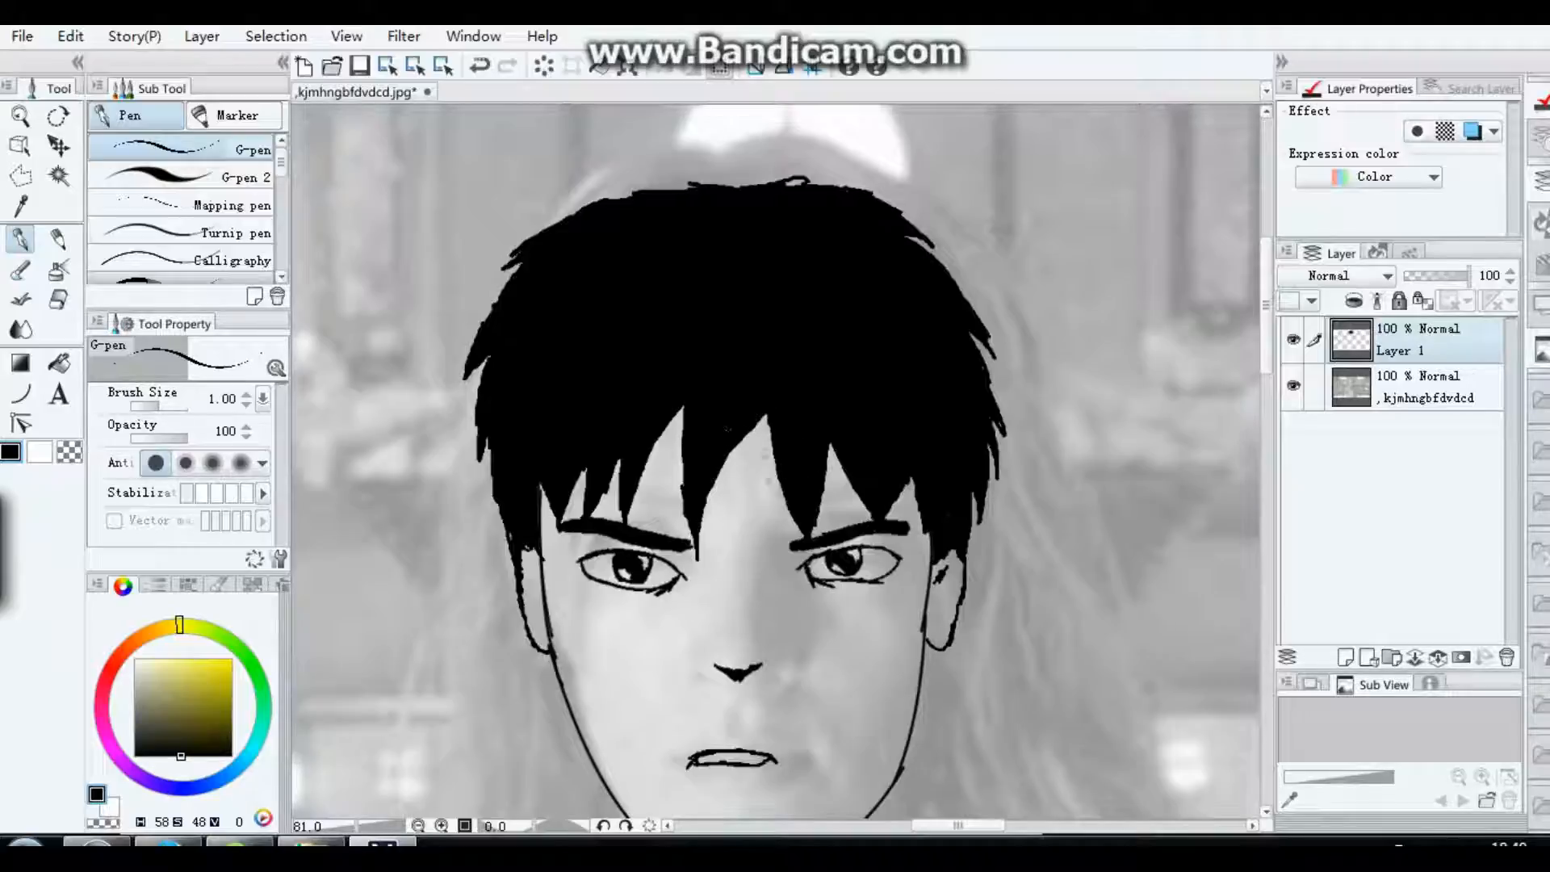
mouse_move(802, 536)
mouse_down()
mouse_move(750, 433)
mouse_move(761, 442)
mouse_move(766, 420)
mouse_up()
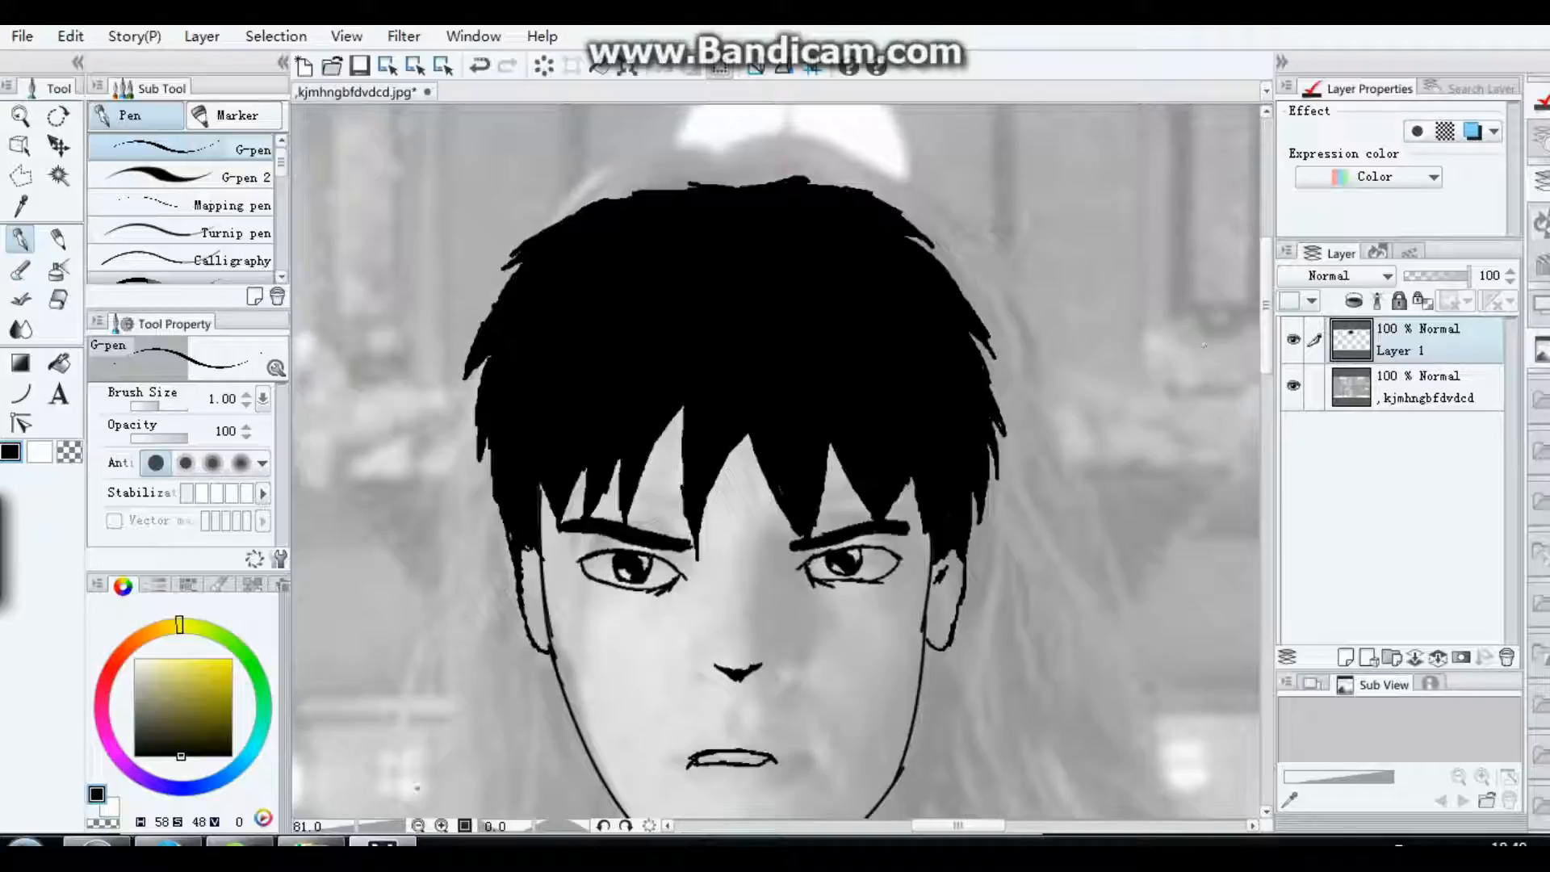
Step: Add a small G-pen dot on each cheek and one between the eyes
click(418, 825)
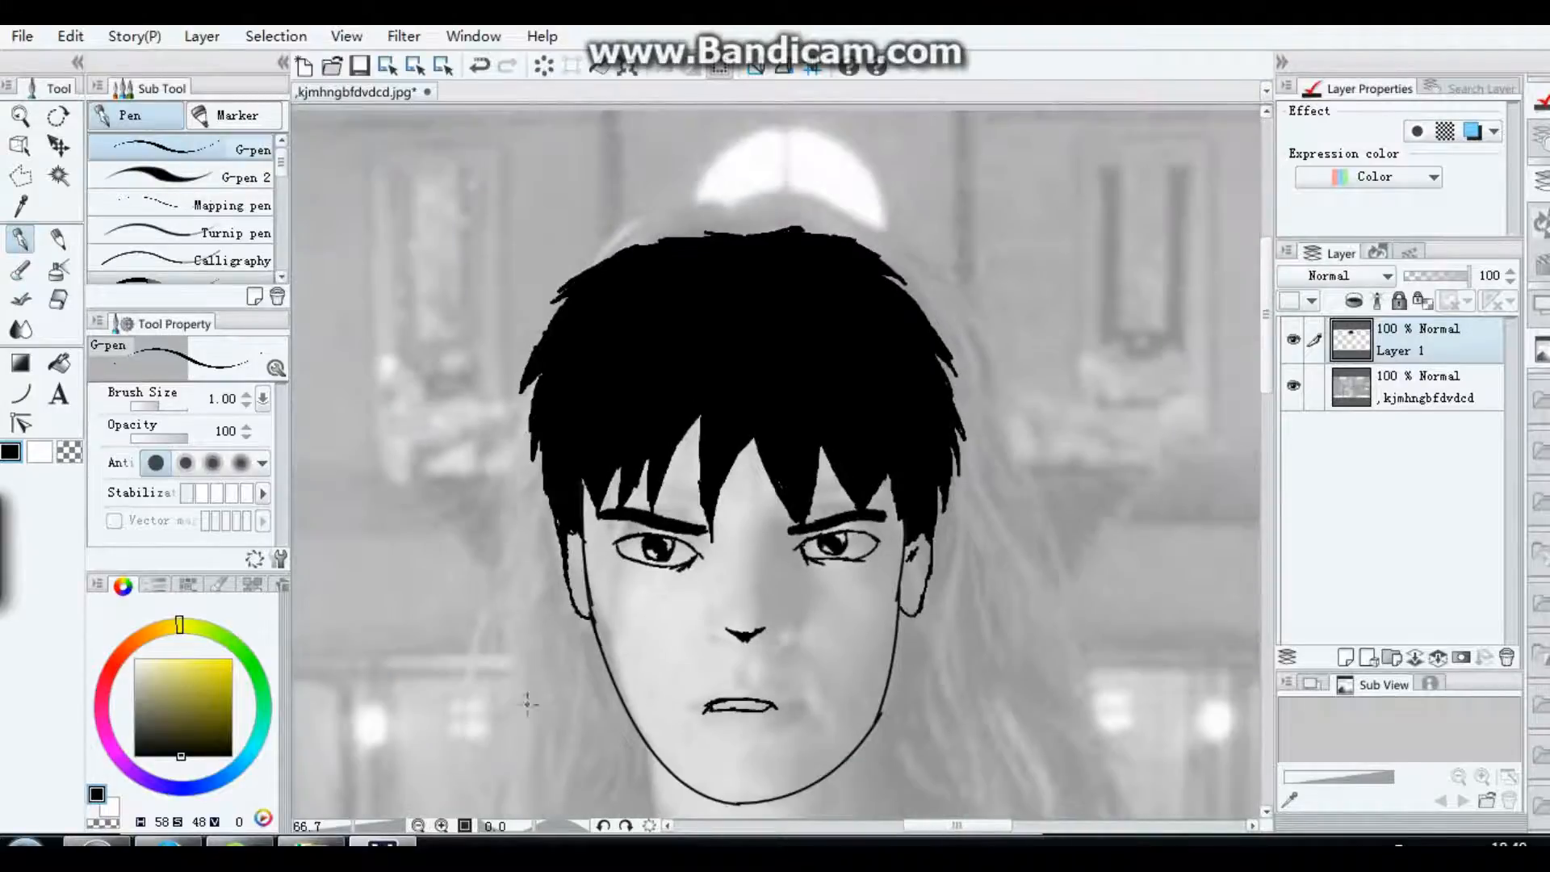
click(642, 661)
click(855, 662)
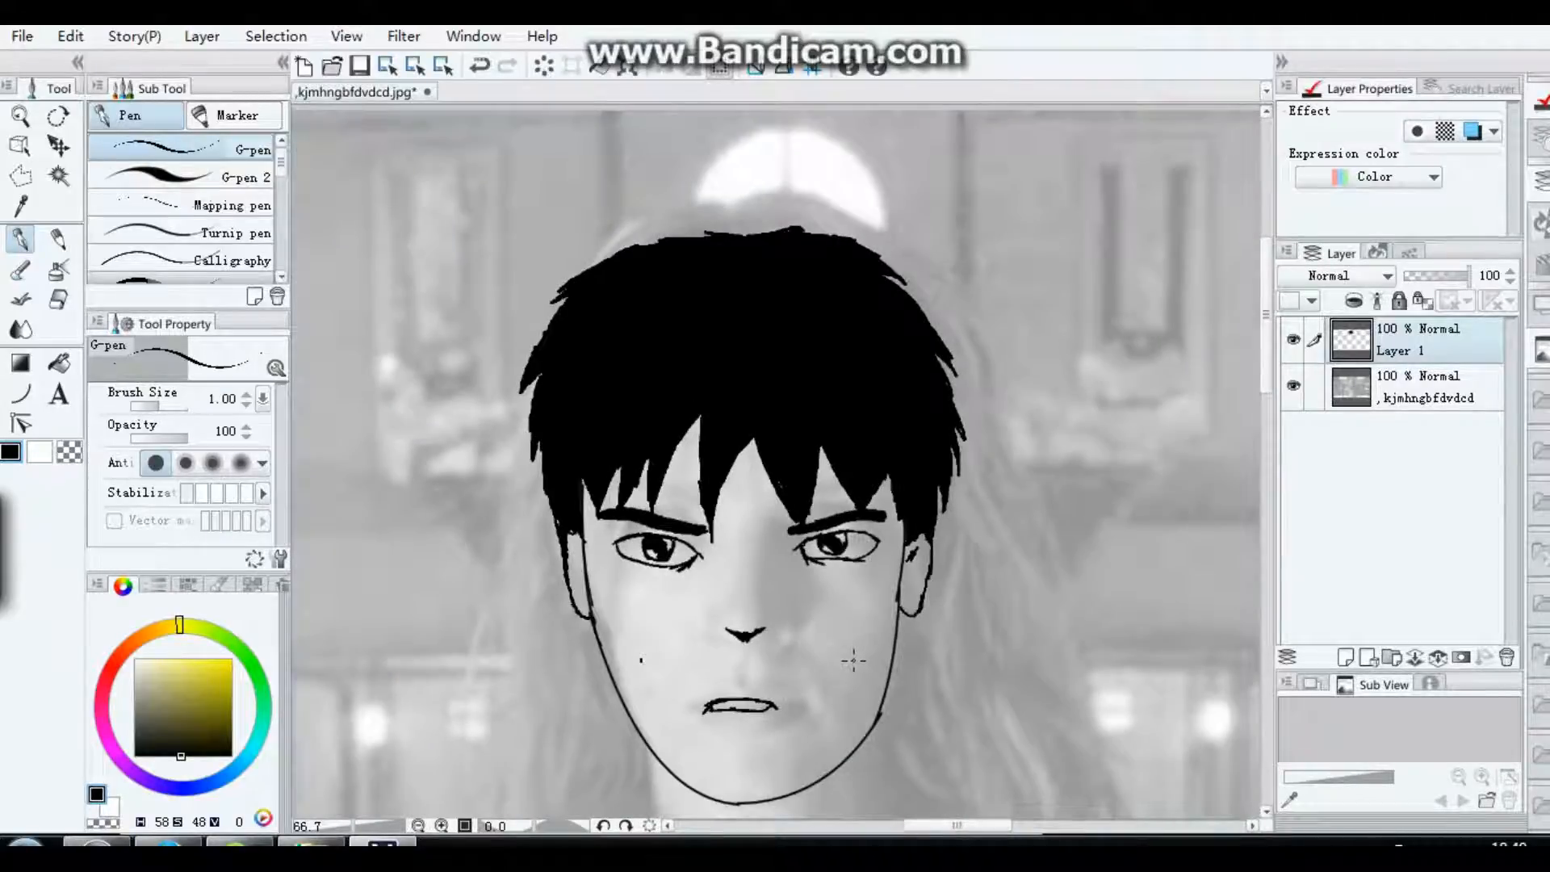
click(767, 557)
Step: Draw a neck line down from each side of the jaw and thicken both lines, raising the brush size to 1.40
scroll(869, 602, down, 4)
scroll(870, 601, down, 3)
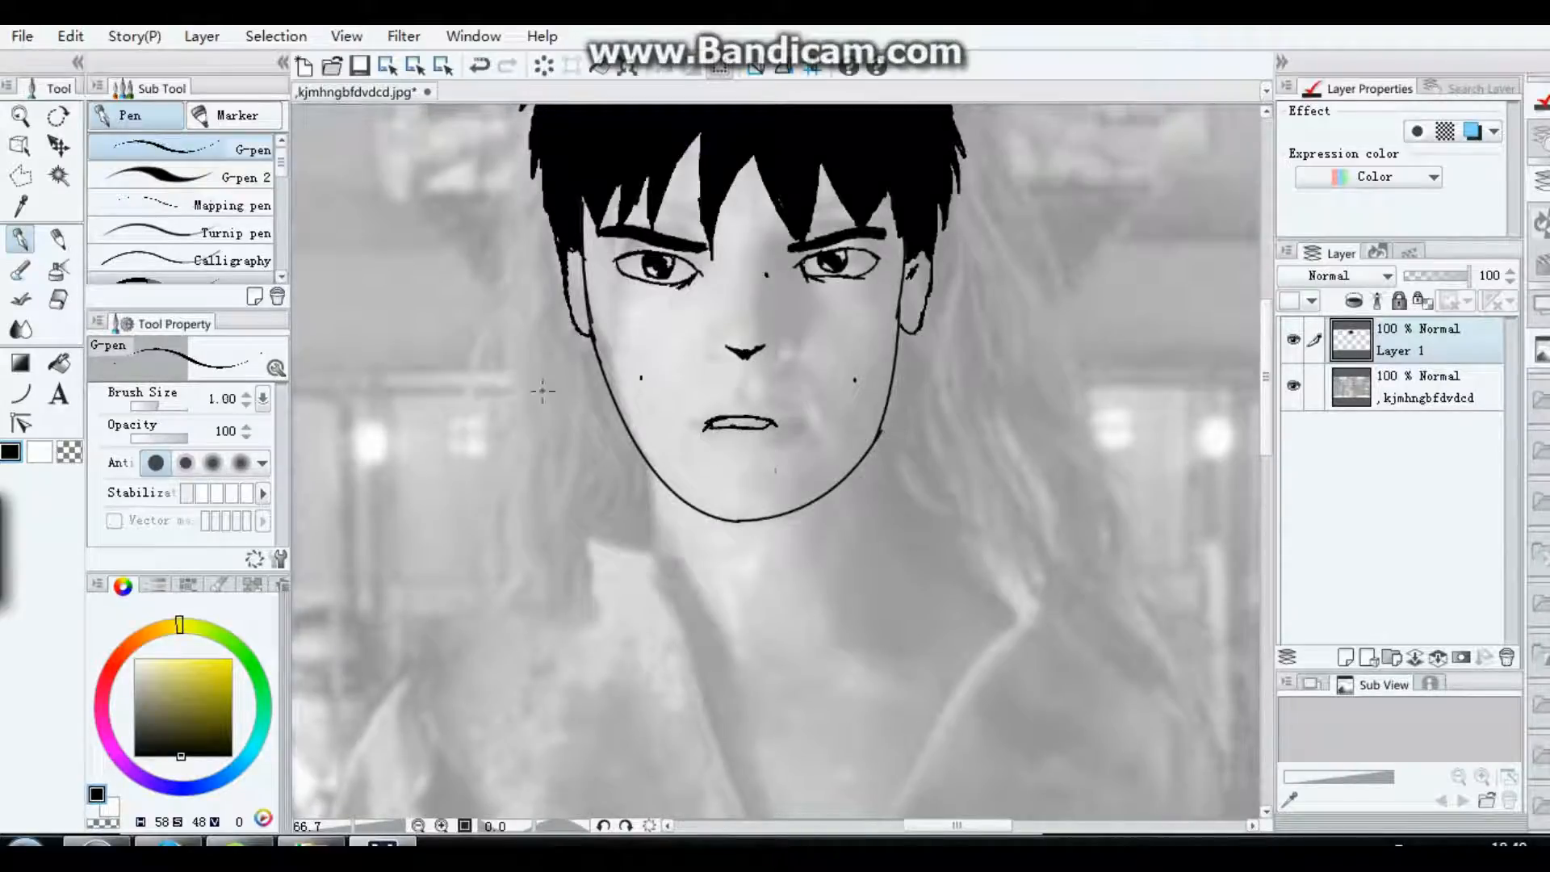
drag(882, 424, 885, 535)
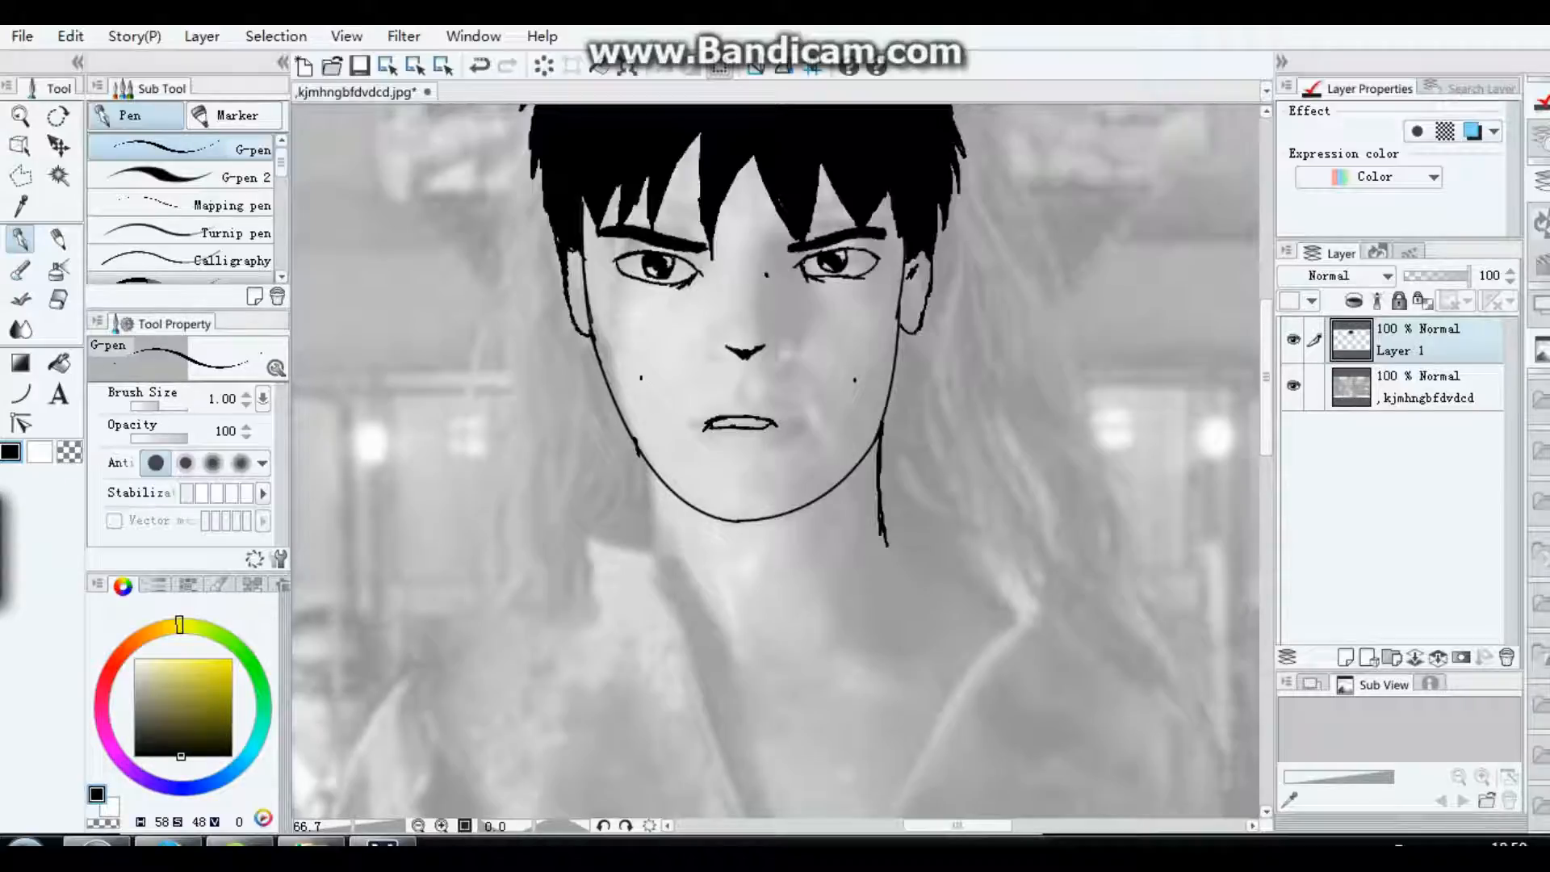
drag(628, 433, 636, 516)
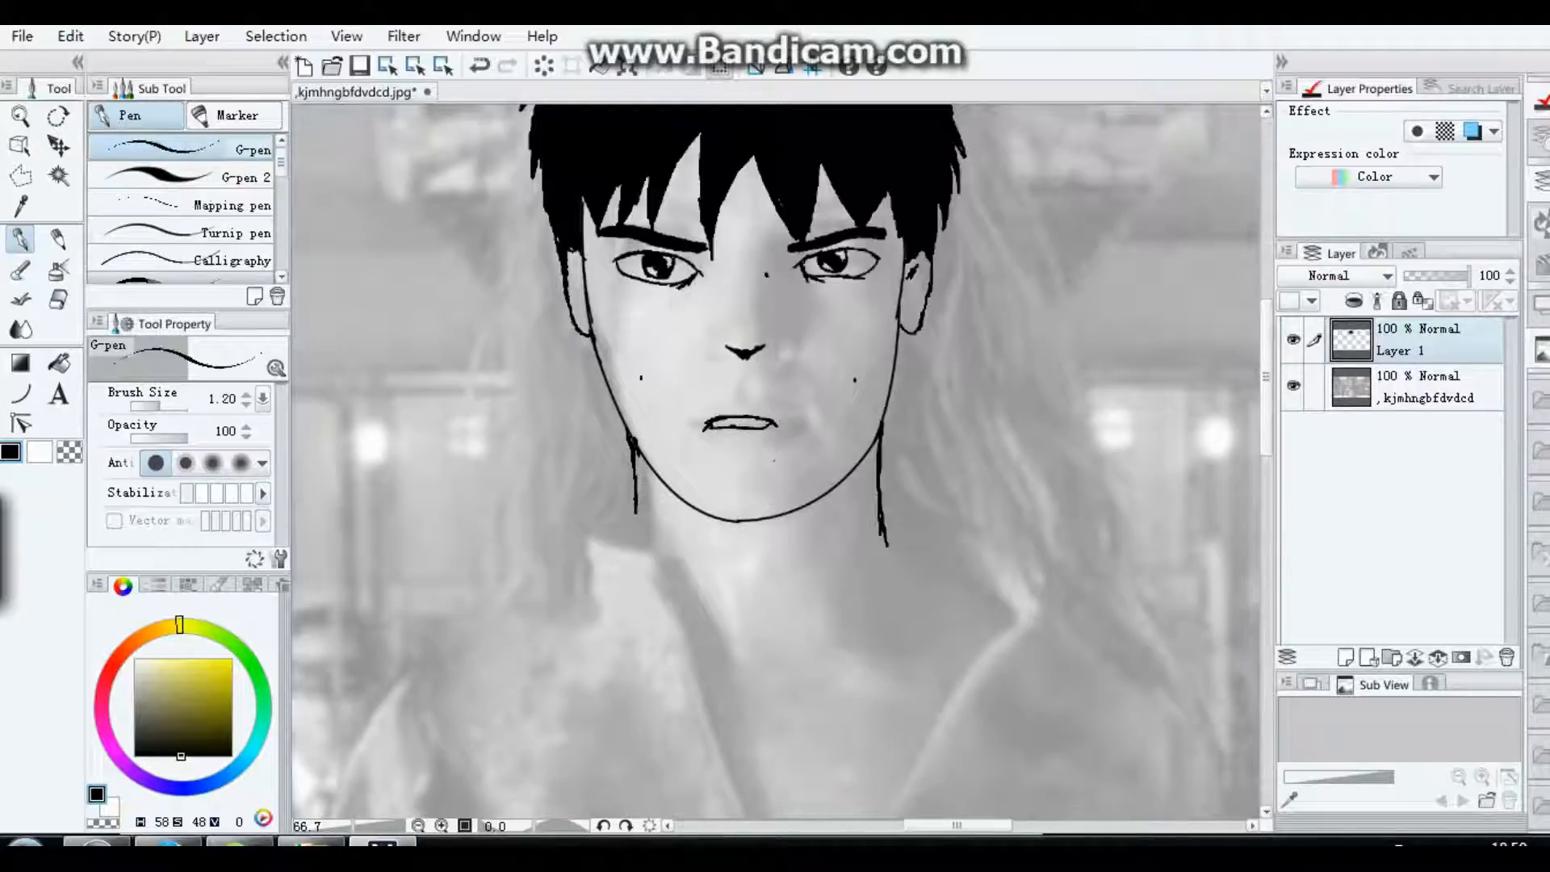
key(bracketright)
drag(881, 431, 886, 542)
drag(632, 443, 637, 528)
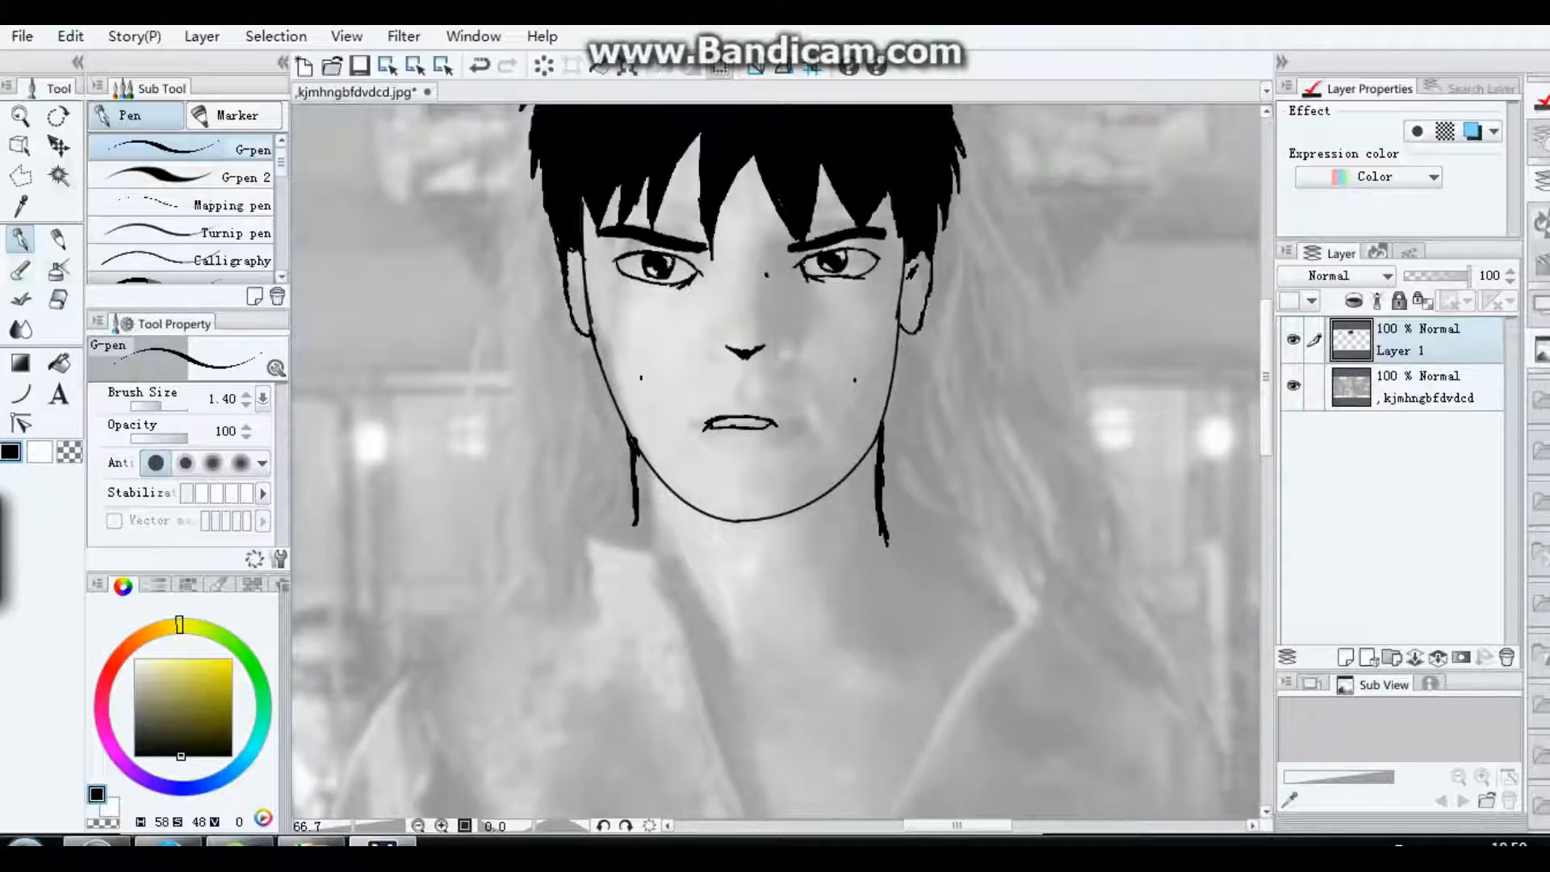
key(e)
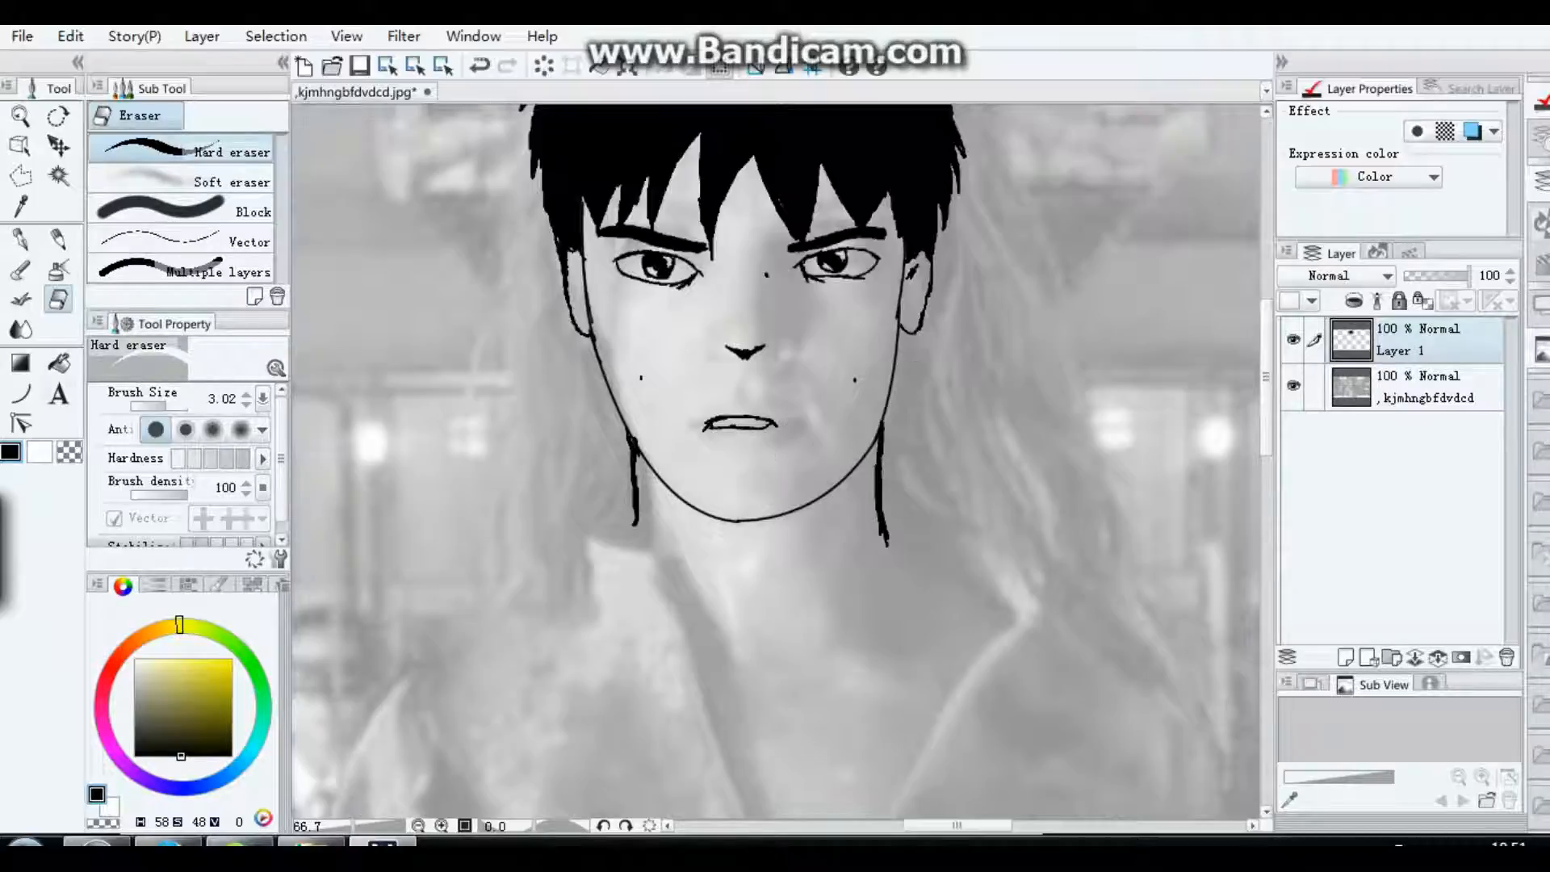
key(p)
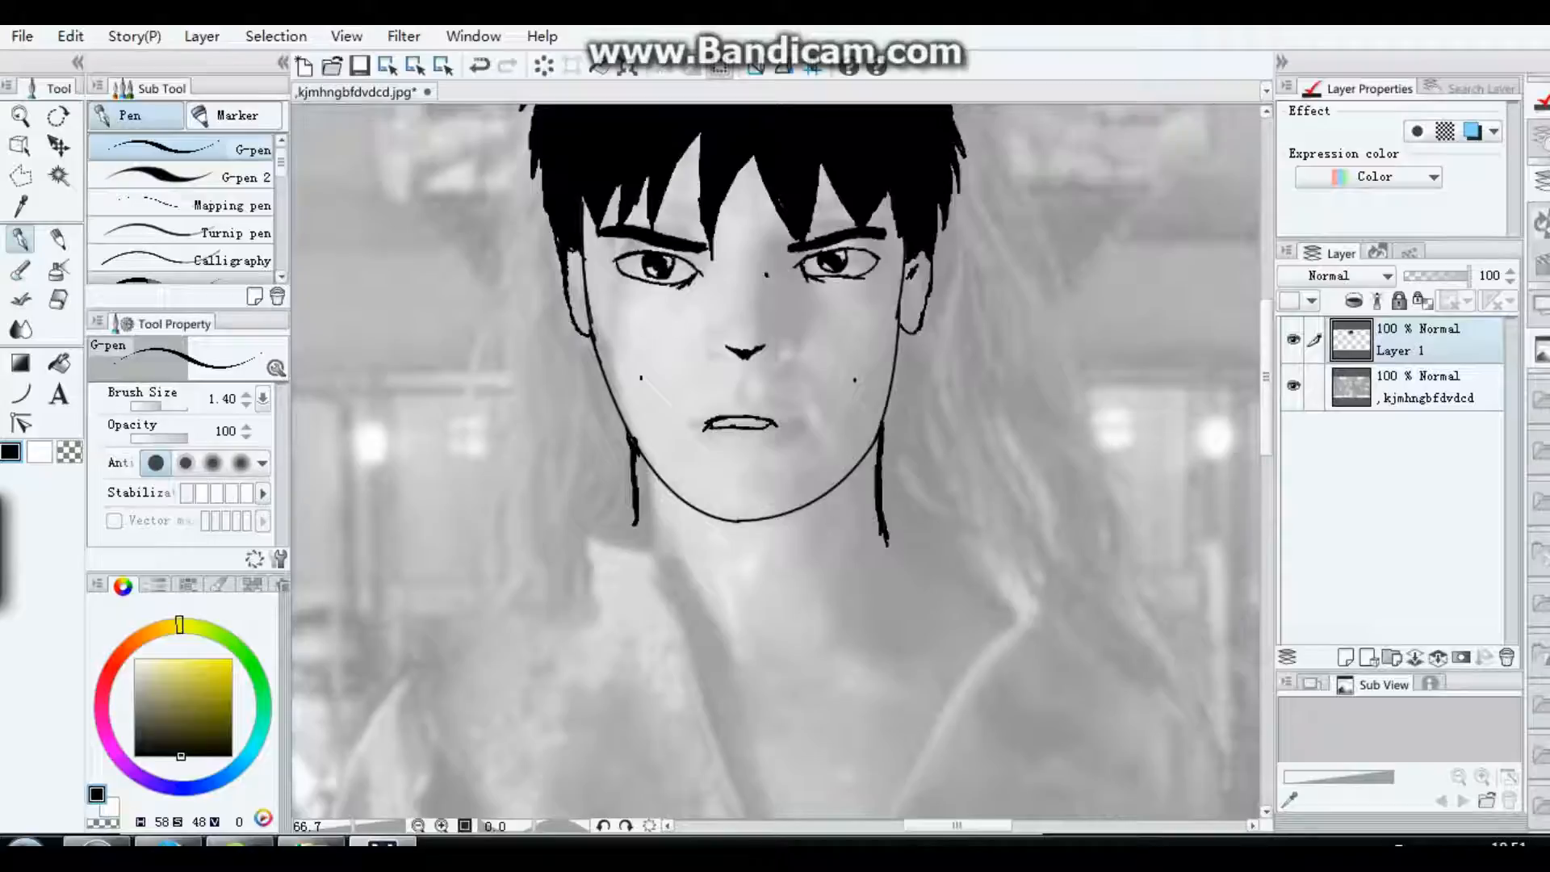
Step: Draw the curved neckline joining both neck lines, then the left side of the hood around the neck
click(417, 825)
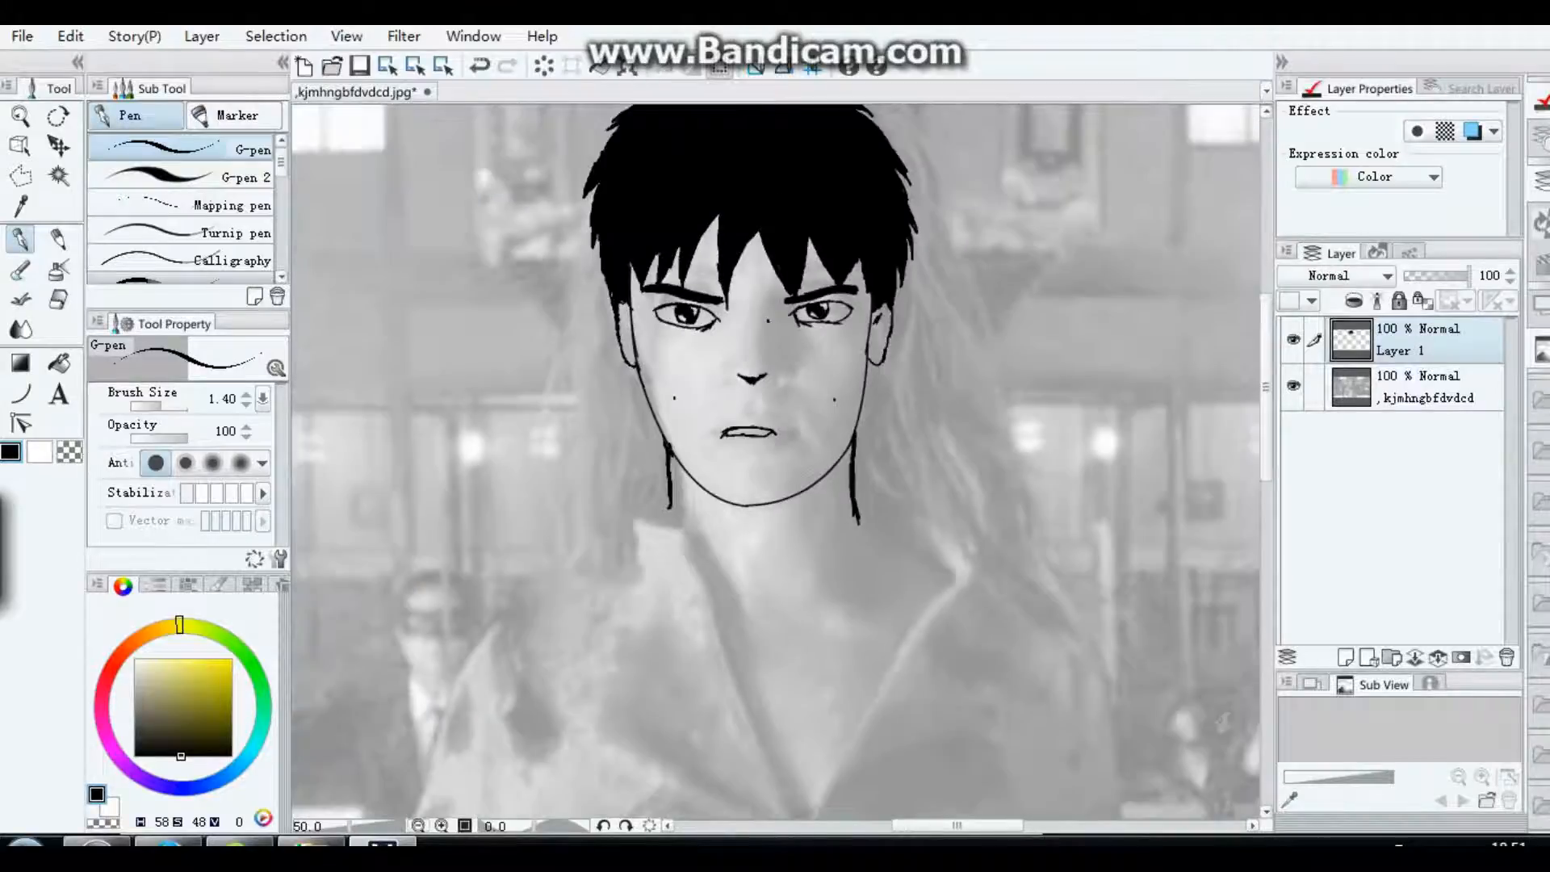
drag(1266, 383, 1266, 416)
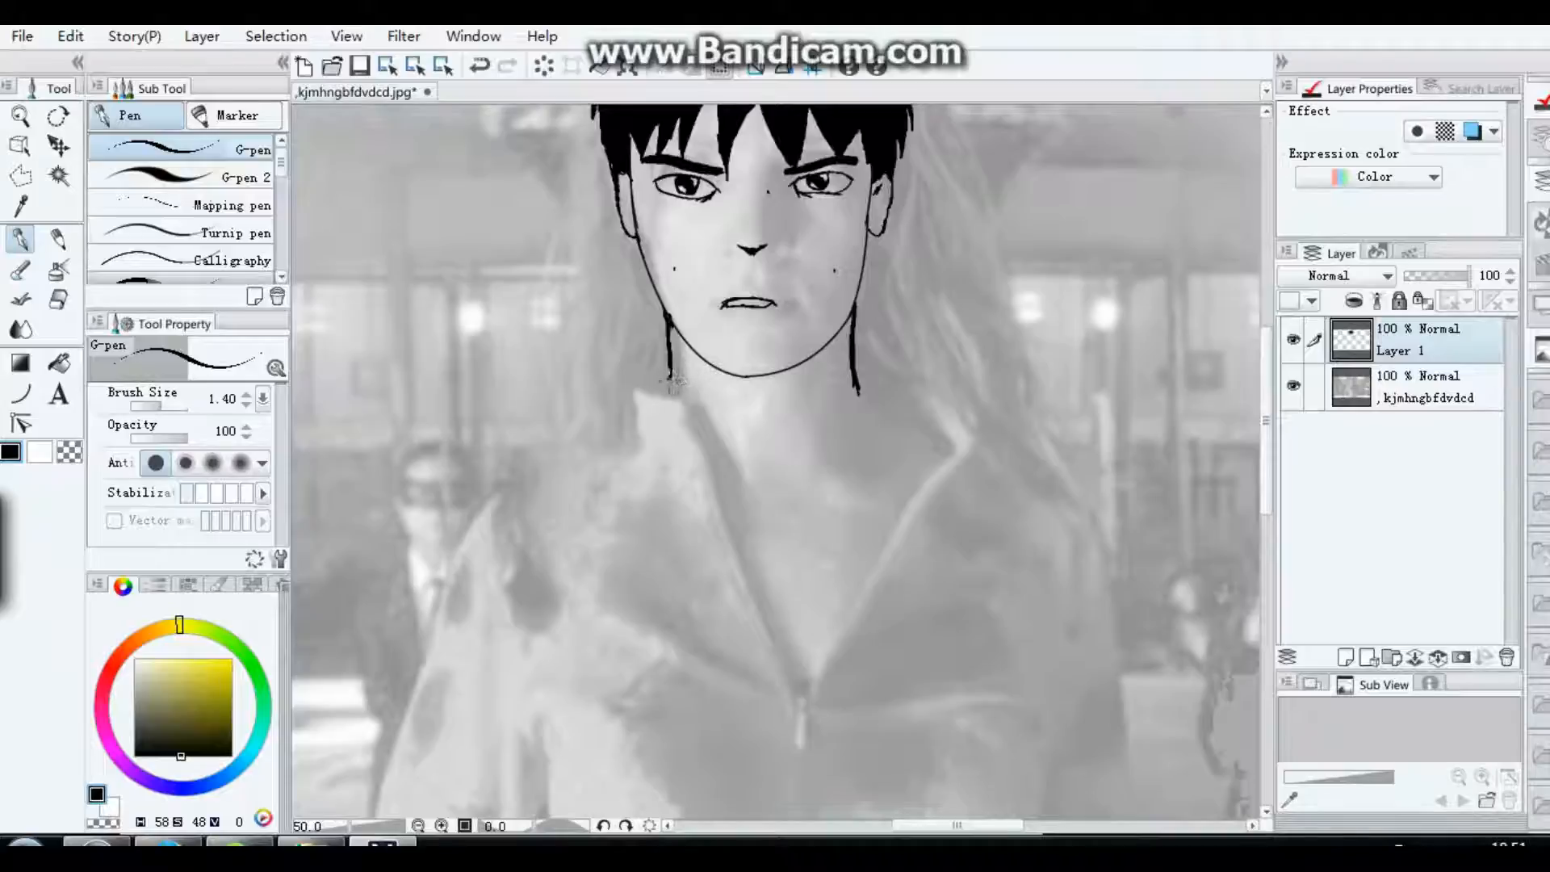
mouse_move(667, 373)
mouse_down()
mouse_move(709, 434)
mouse_move(782, 455)
mouse_move(817, 441)
mouse_move(856, 377)
mouse_up()
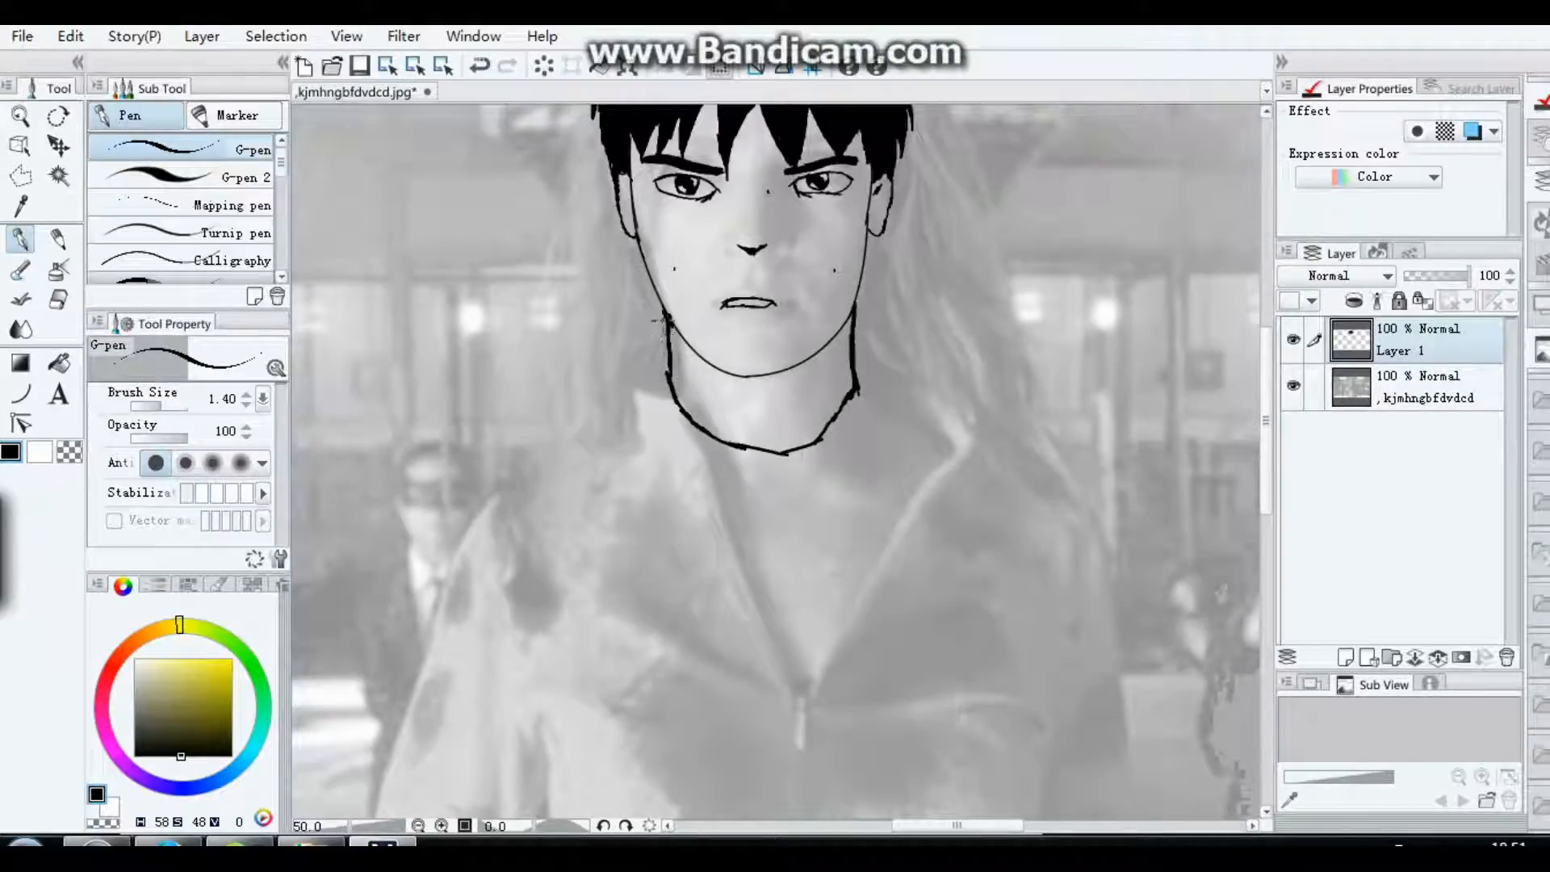
mouse_move(659, 319)
mouse_down()
mouse_move(611, 365)
mouse_move(678, 426)
mouse_move(739, 448)
mouse_move(708, 452)
mouse_move(737, 508)
mouse_move(681, 448)
mouse_move(520, 363)
mouse_move(611, 308)
mouse_move(560, 337)
mouse_move(658, 312)
mouse_up()
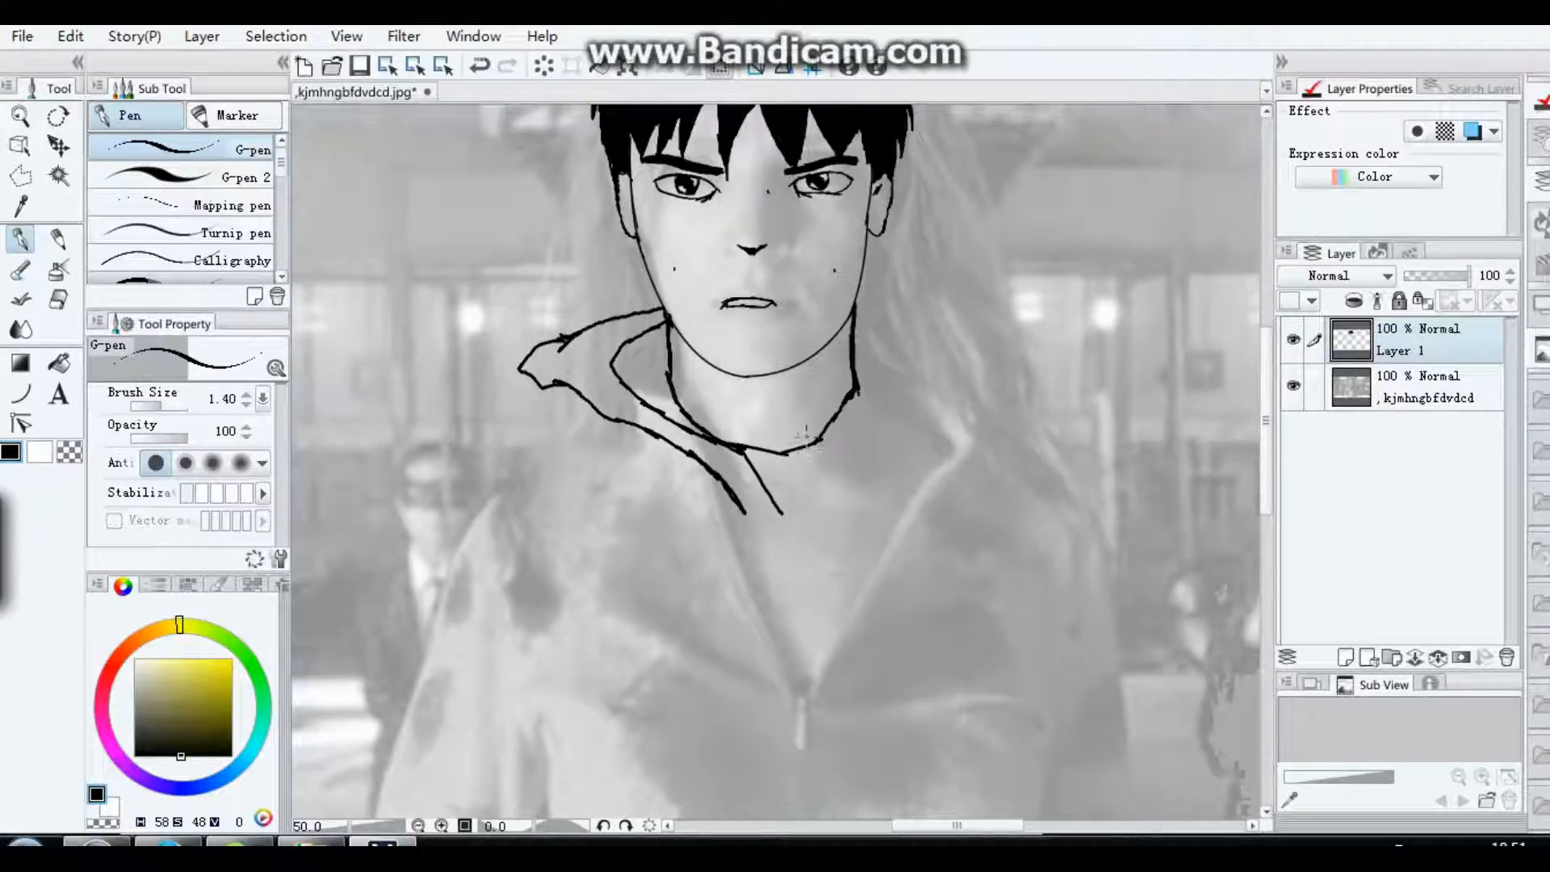
Step: Draw the right side of the hood to match, with a long shoulder line on the right and a short one on the left
mouse_move(816, 442)
mouse_down()
mouse_move(802, 510)
mouse_move(761, 517)
mouse_move(814, 521)
mouse_move(923, 351)
mouse_up()
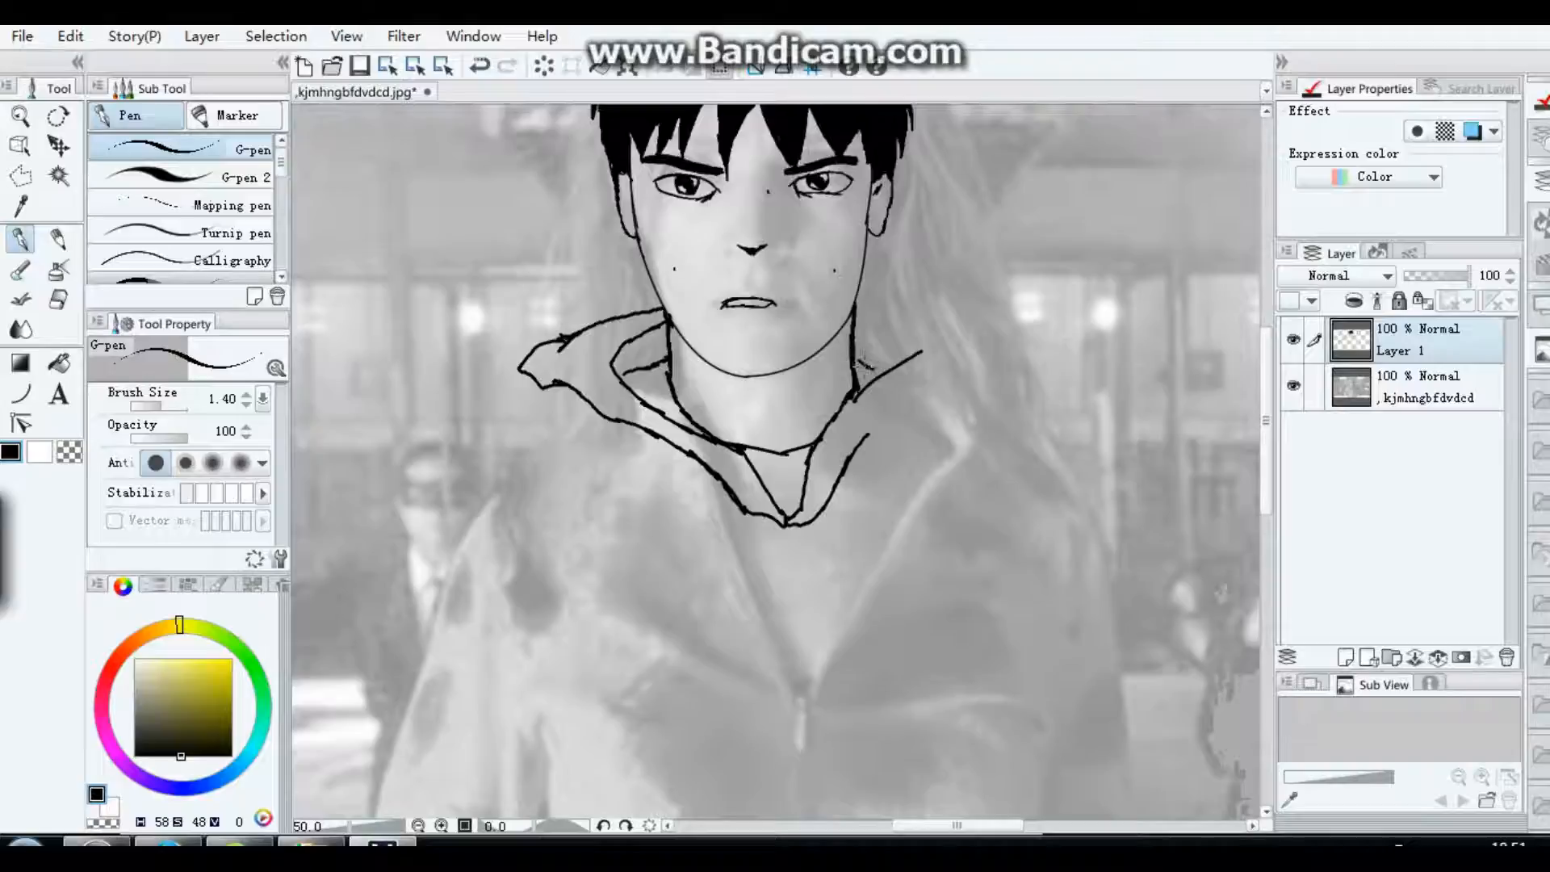
drag(856, 325, 922, 354)
mouse_move(856, 307)
mouse_down()
mouse_move(935, 324)
mouse_move(959, 364)
mouse_move(921, 378)
mouse_up()
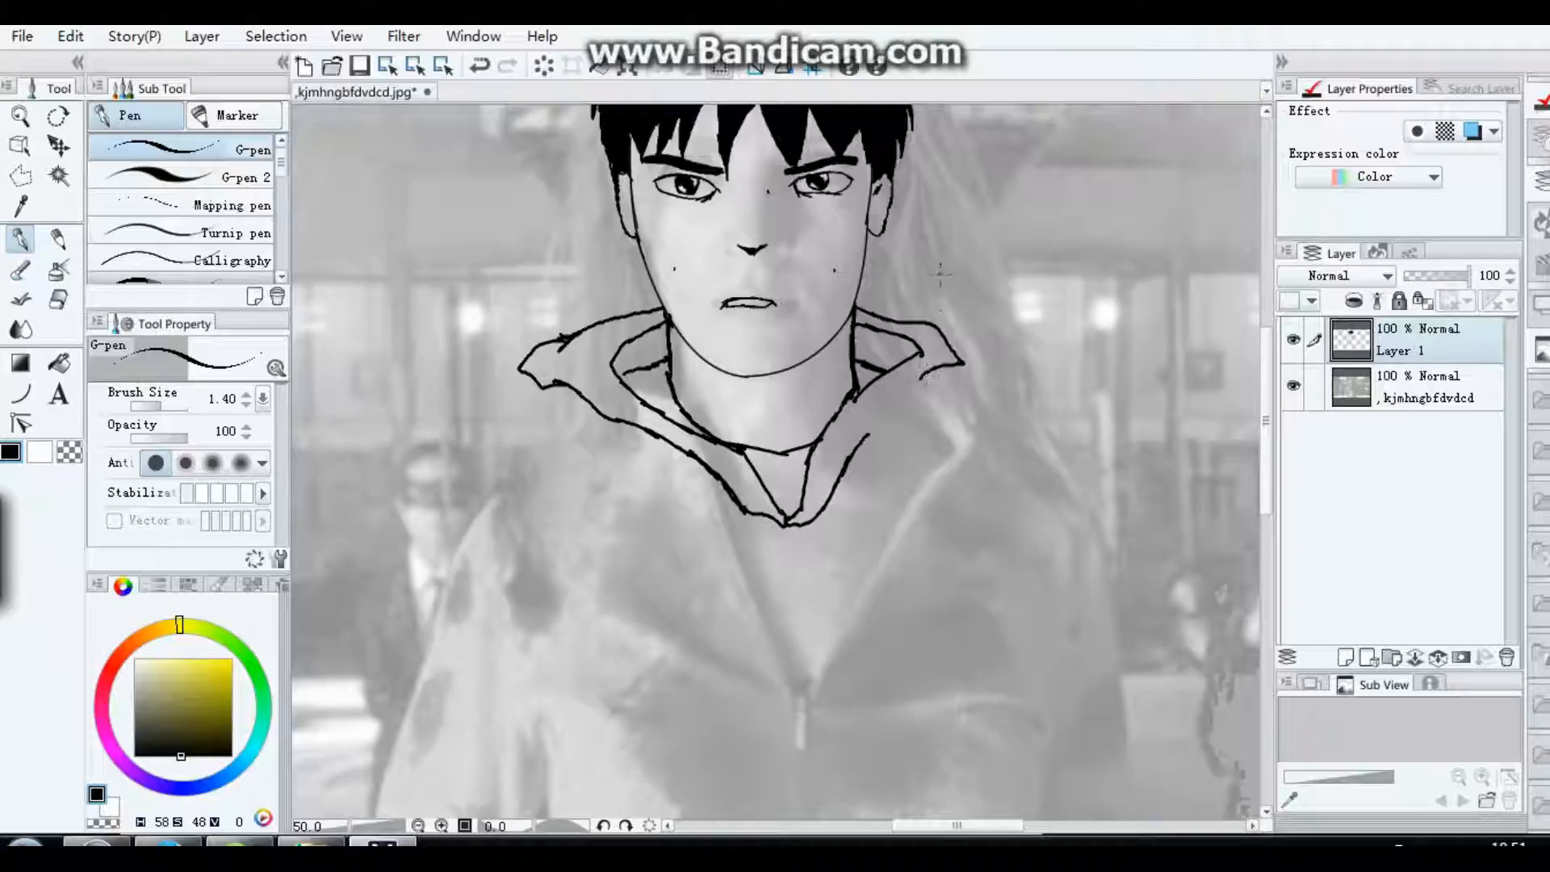
mouse_move(858, 447)
mouse_down()
mouse_move(951, 390)
mouse_move(964, 361)
mouse_up()
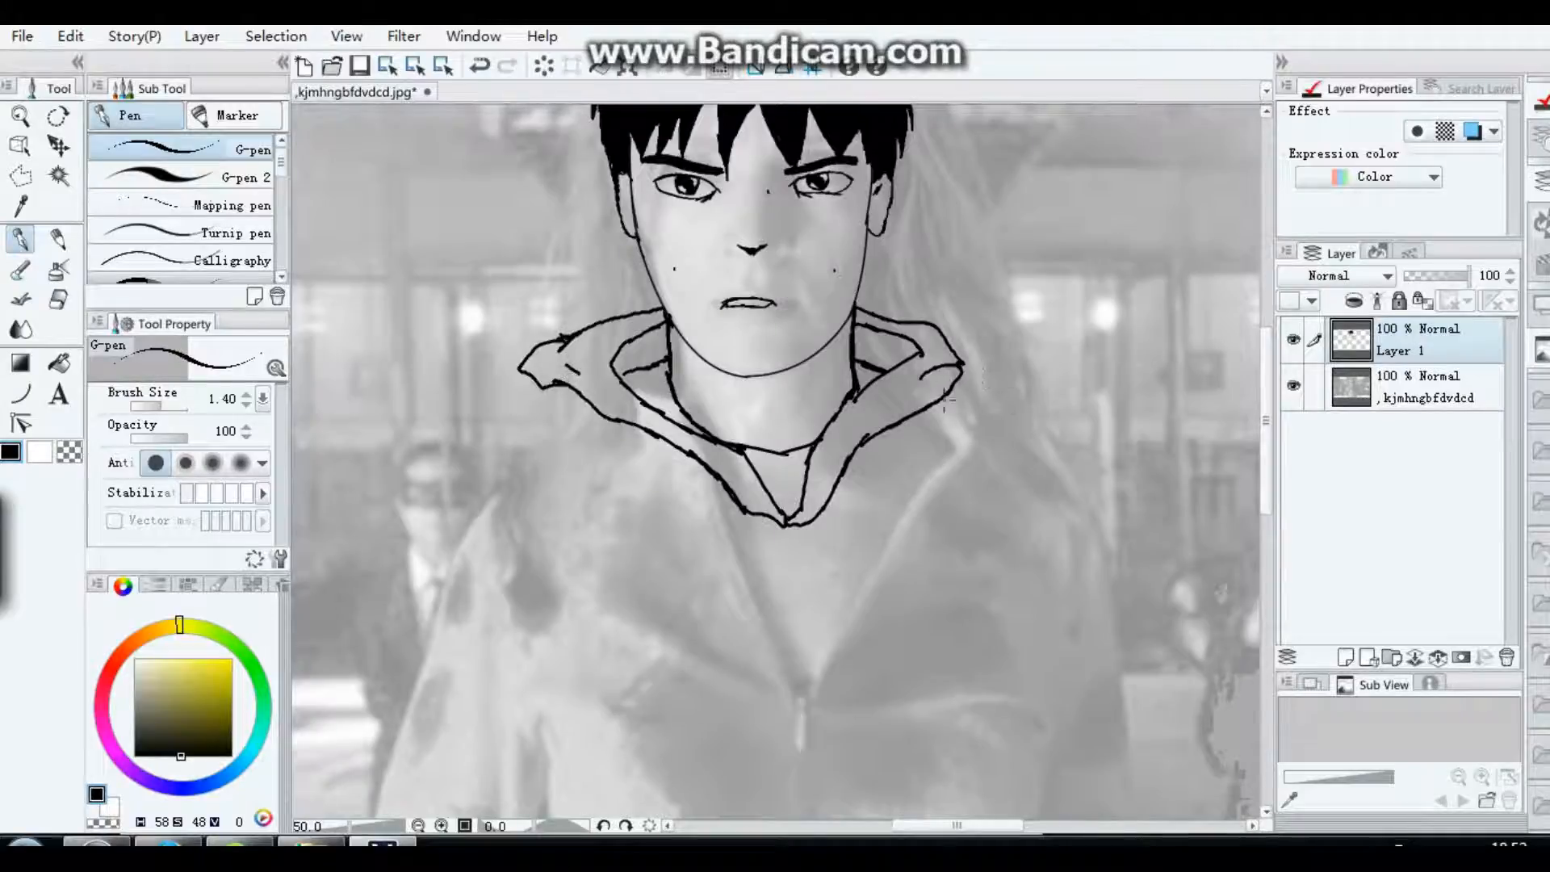
drag(953, 386, 1070, 452)
drag(535, 389, 507, 398)
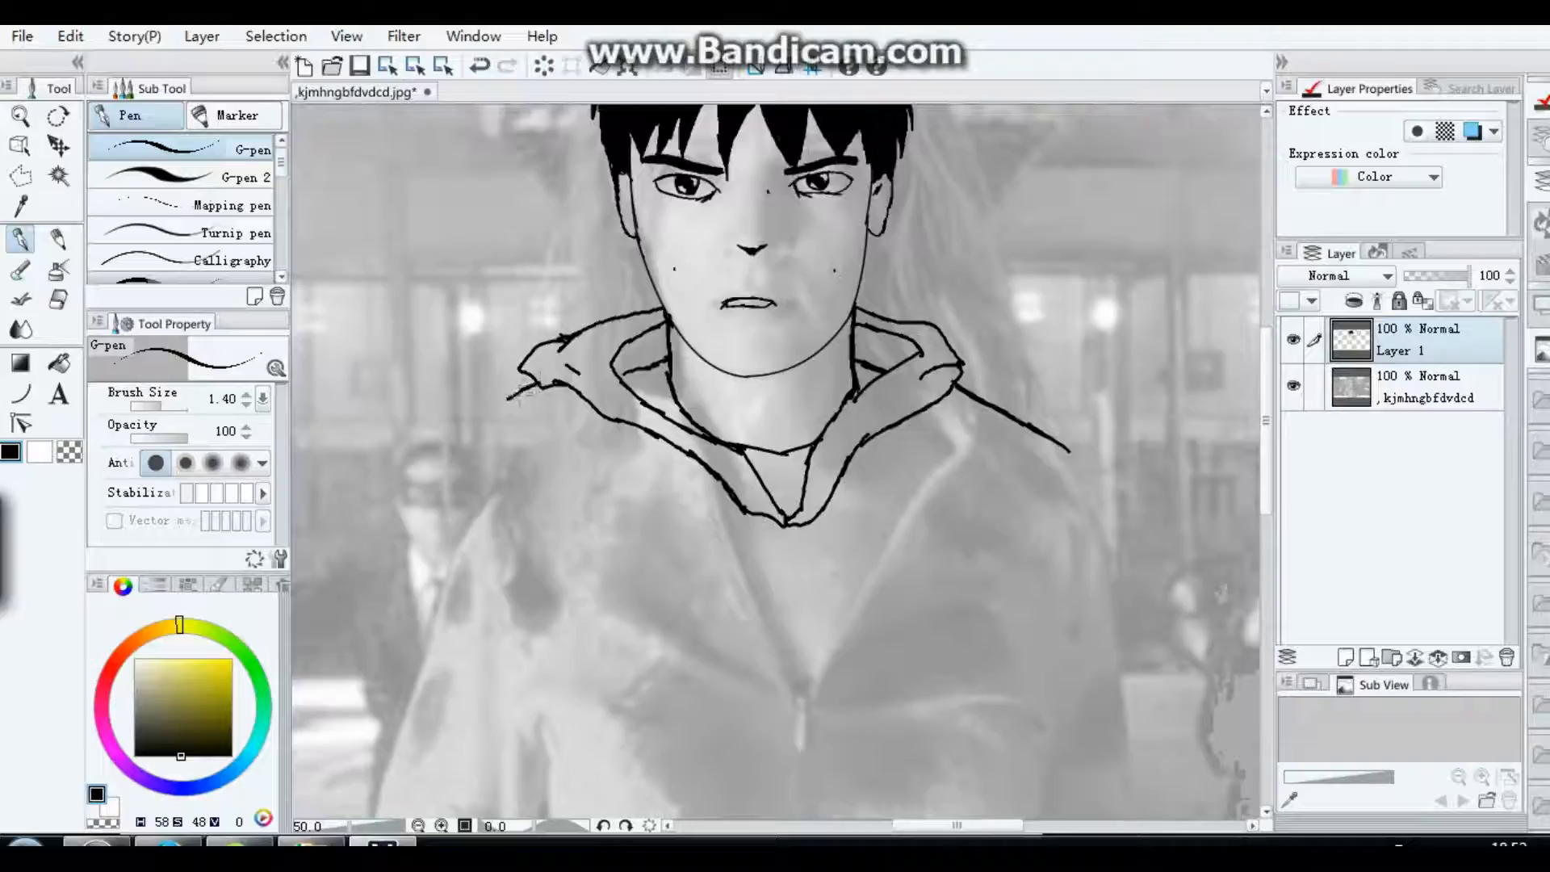
Step: Move the line-drawing layer slightly down and to the right over the film still
scroll(486, 404, down, 2)
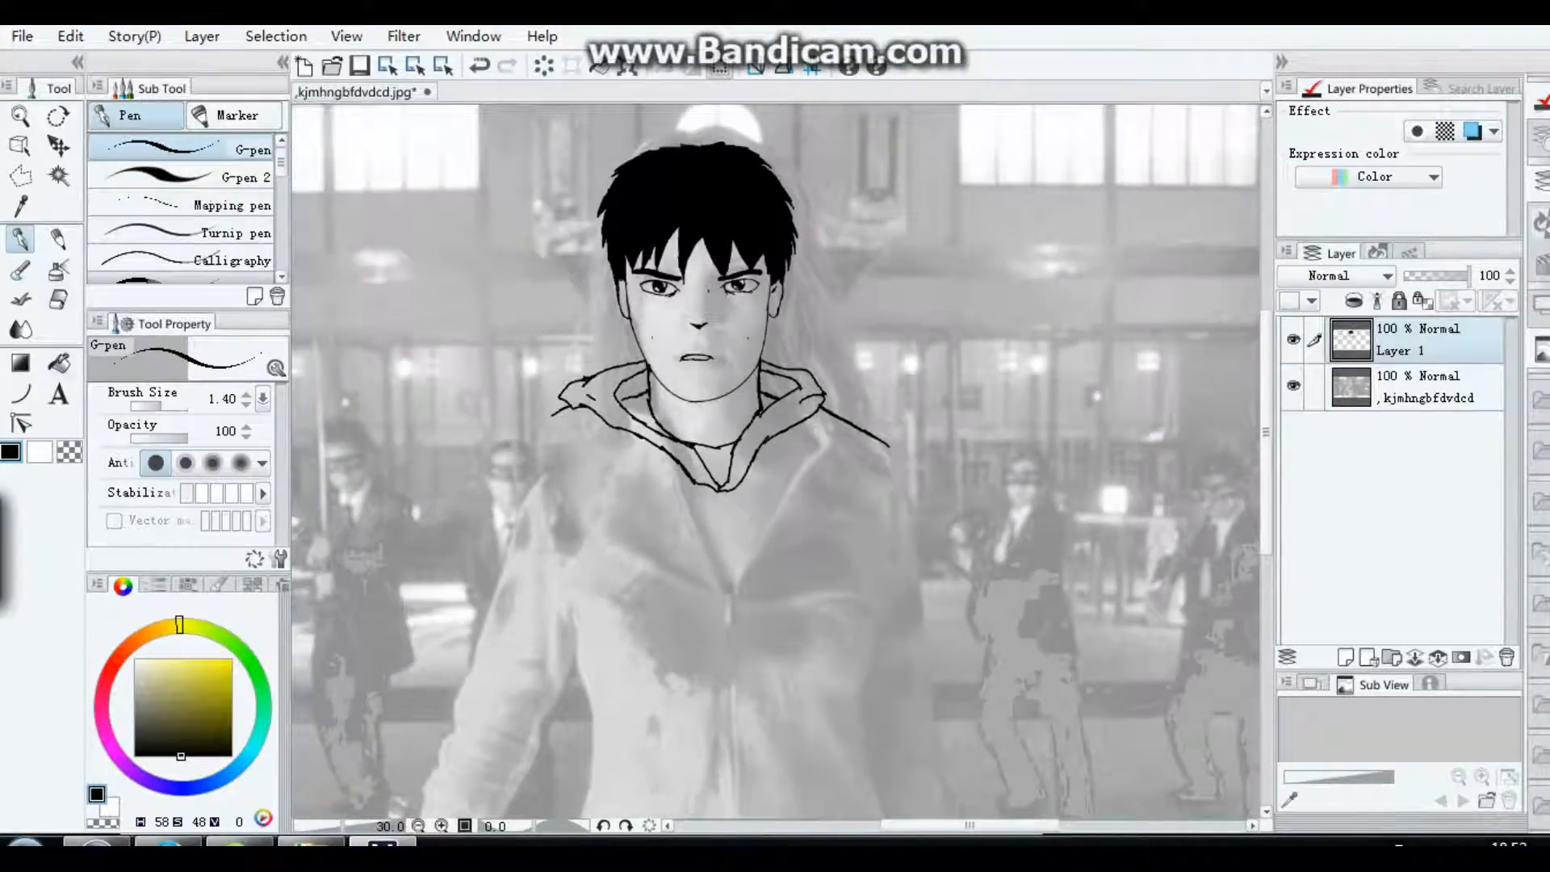
key(k)
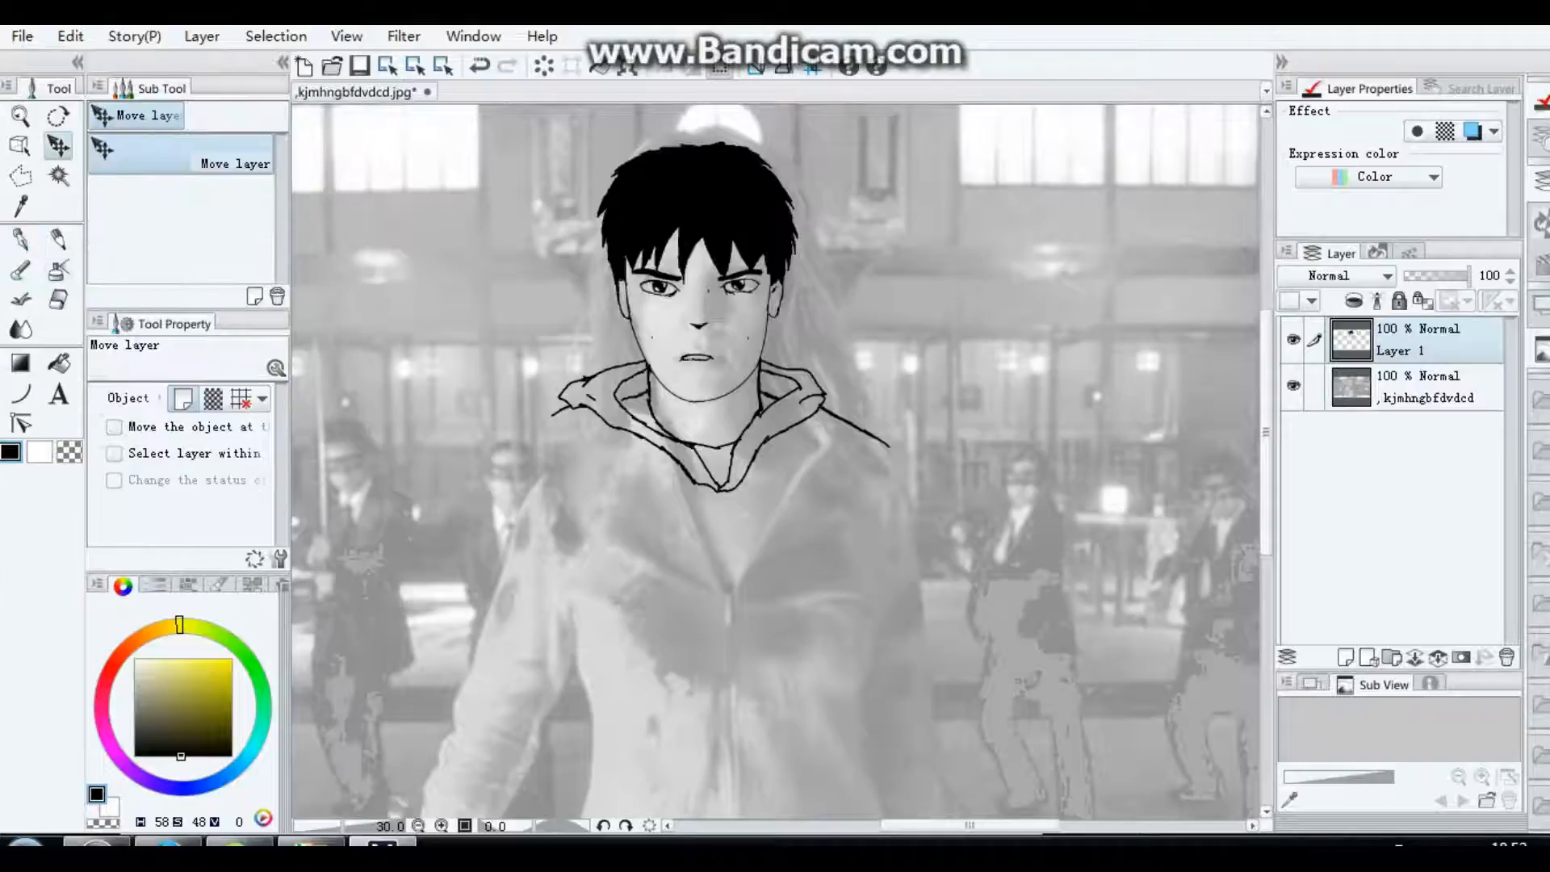
drag(699, 323, 713, 342)
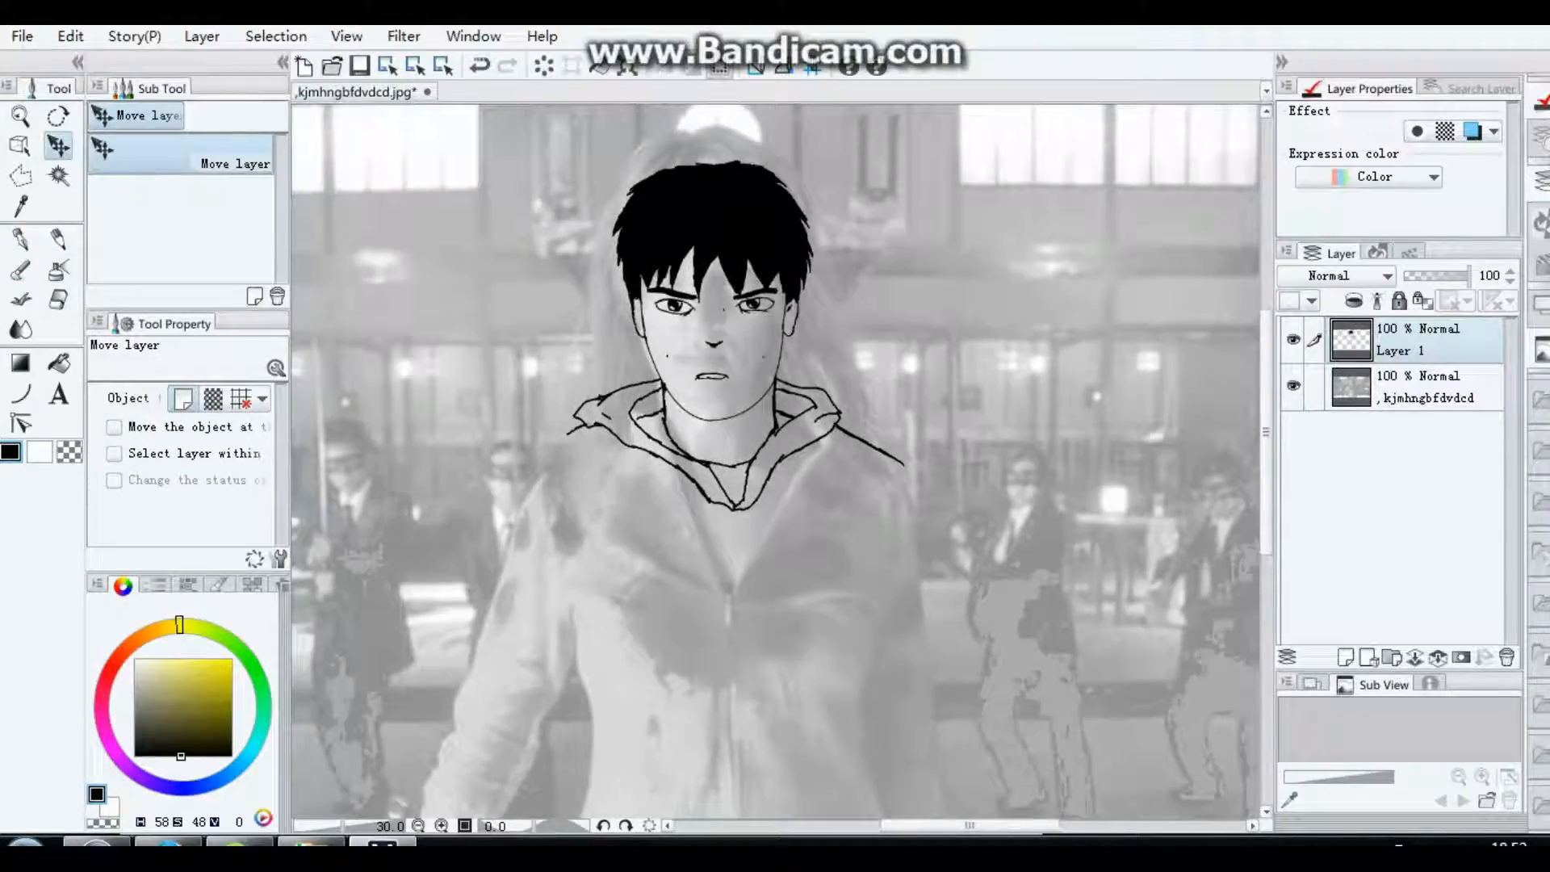
Step: Add a small mark on the neck and draw the left shoulder and outer sleeve line, raising the brush size to 2.00
scroll(743, 500, down, 1)
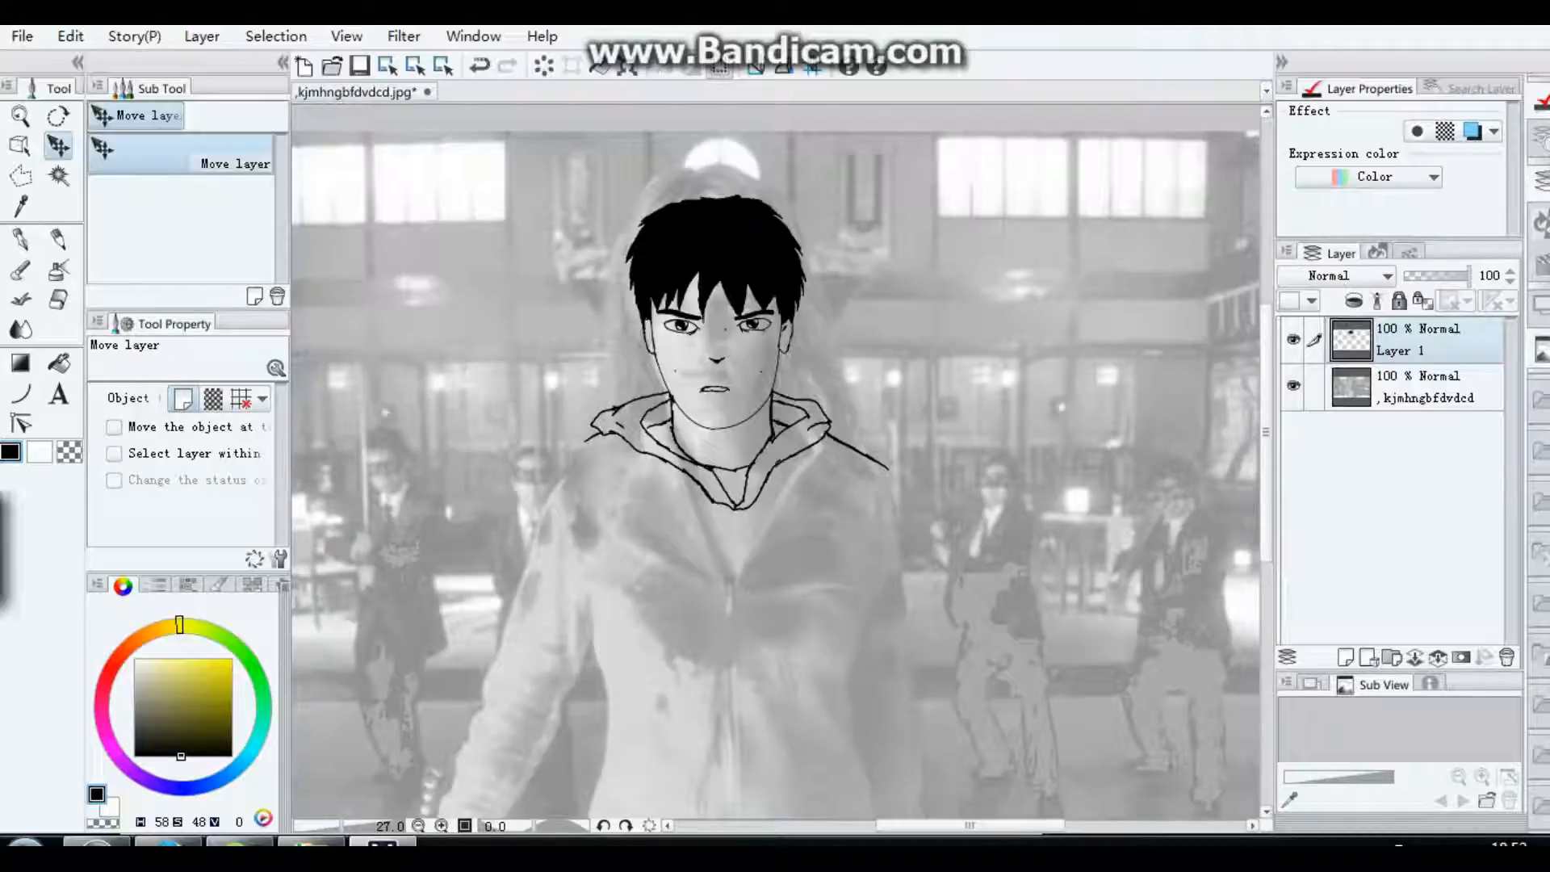
key(p)
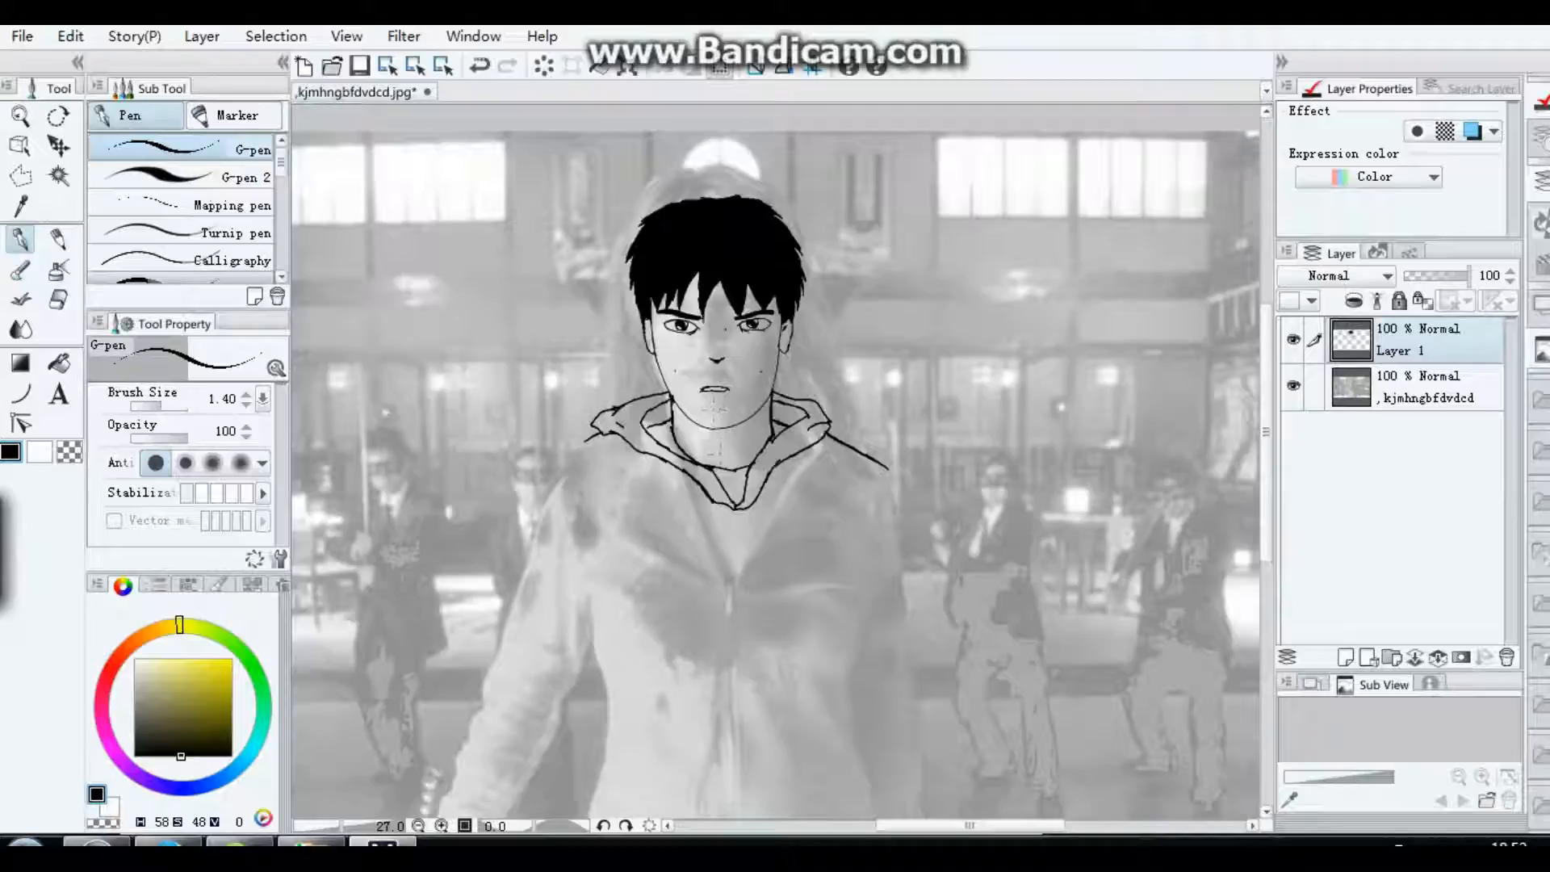
drag(722, 456, 730, 452)
drag(592, 436, 532, 511)
click(247, 394)
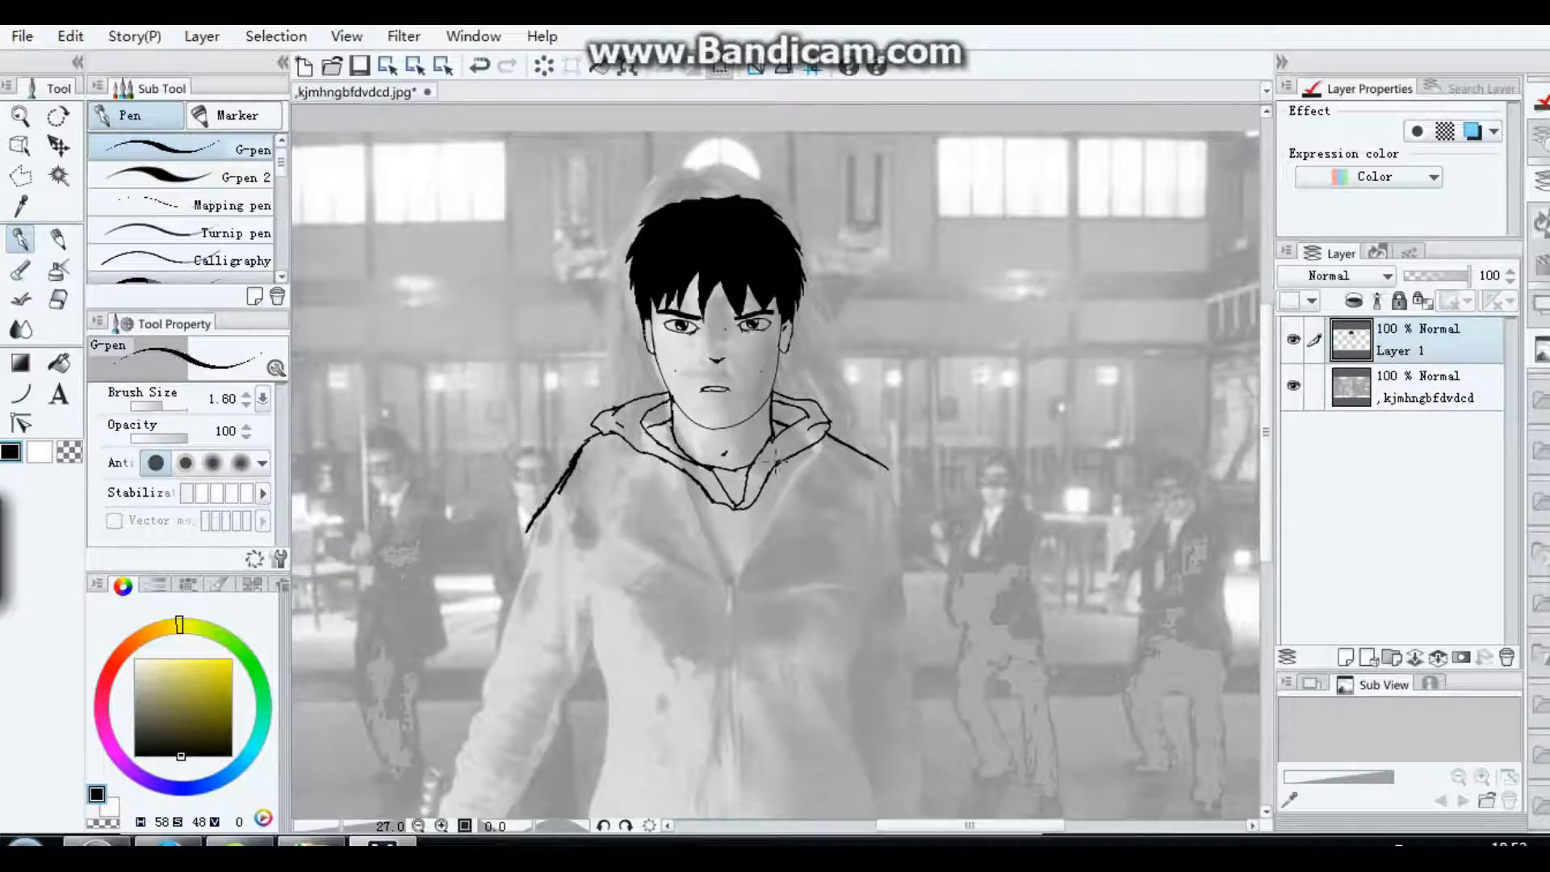
key(])
mouse_move(579, 458)
mouse_down()
mouse_move(511, 594)
mouse_move(509, 570)
mouse_move(475, 698)
mouse_up()
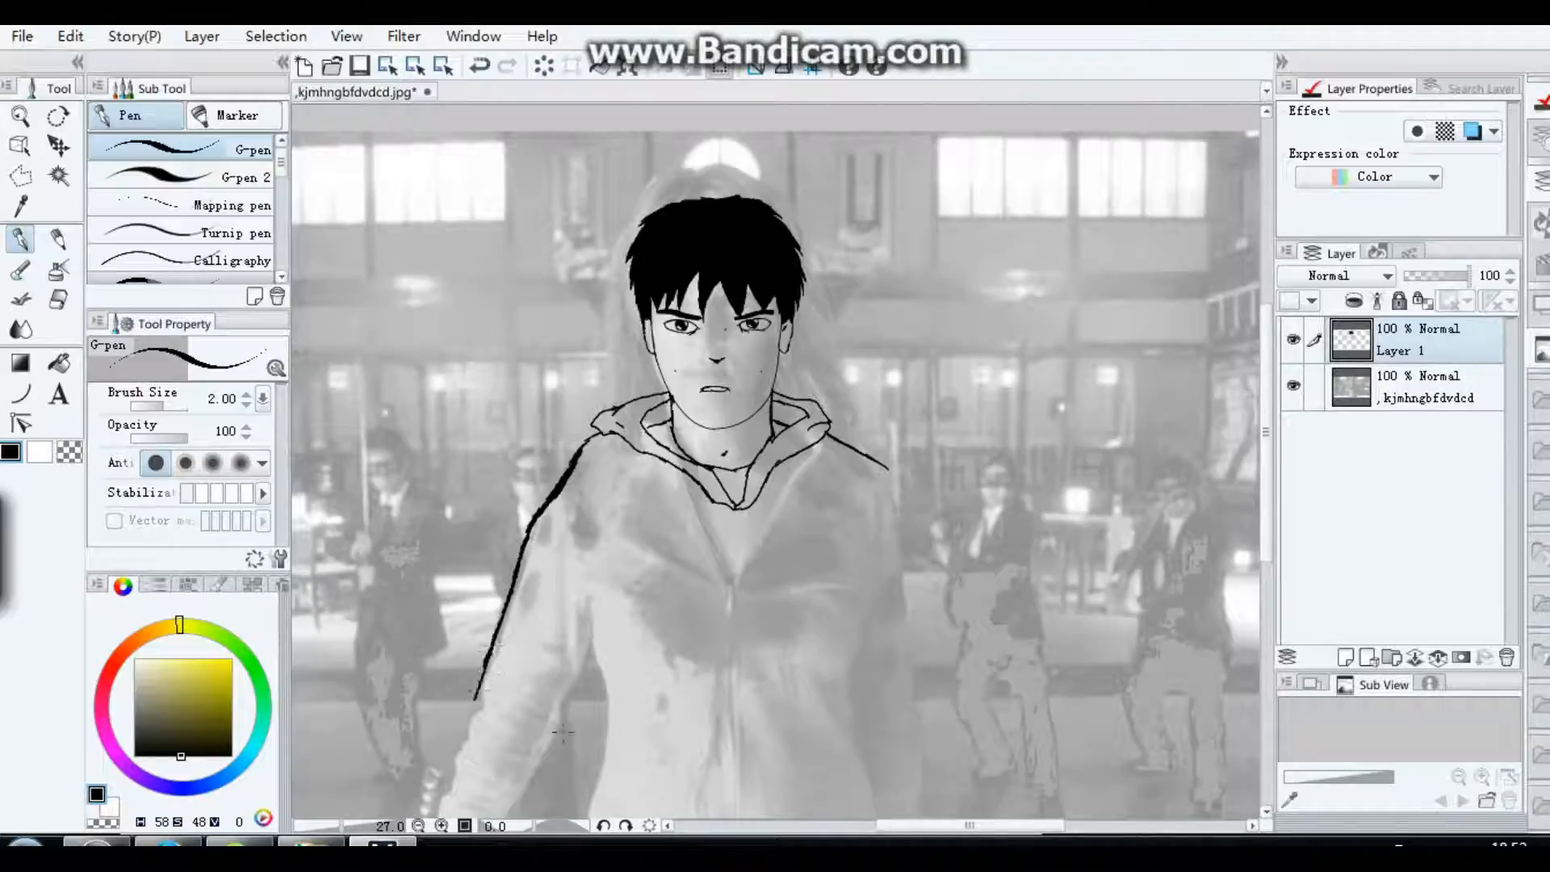
Step: Draw the left sleeve's inner line, the jacket's left side edge and the curved hem along the bottom
drag(557, 732, 598, 593)
drag(591, 648, 592, 733)
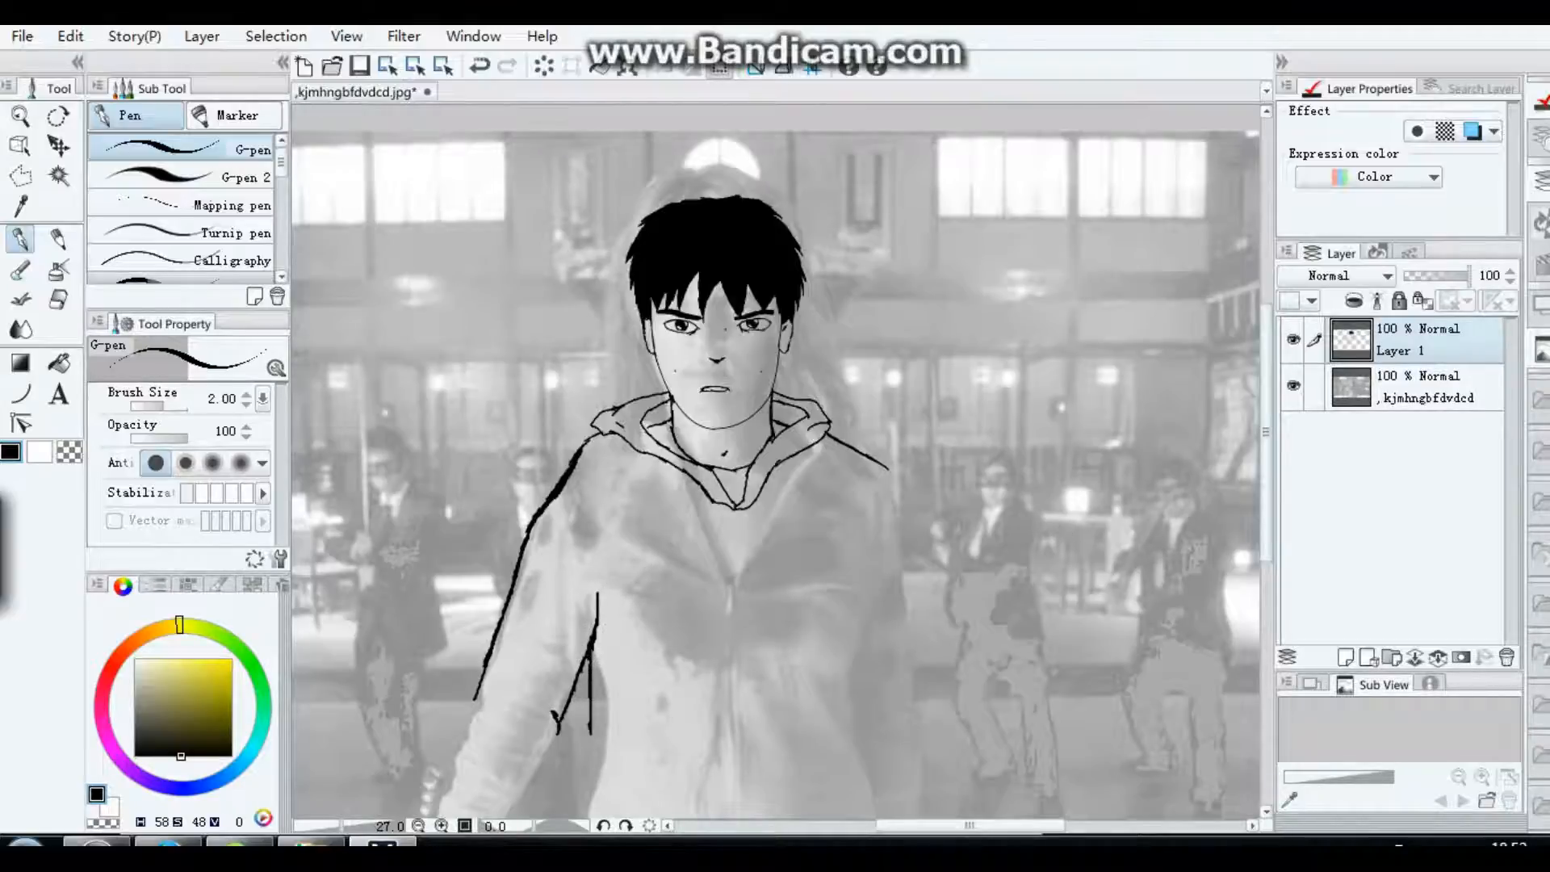
scroll(575, 482, down, 5)
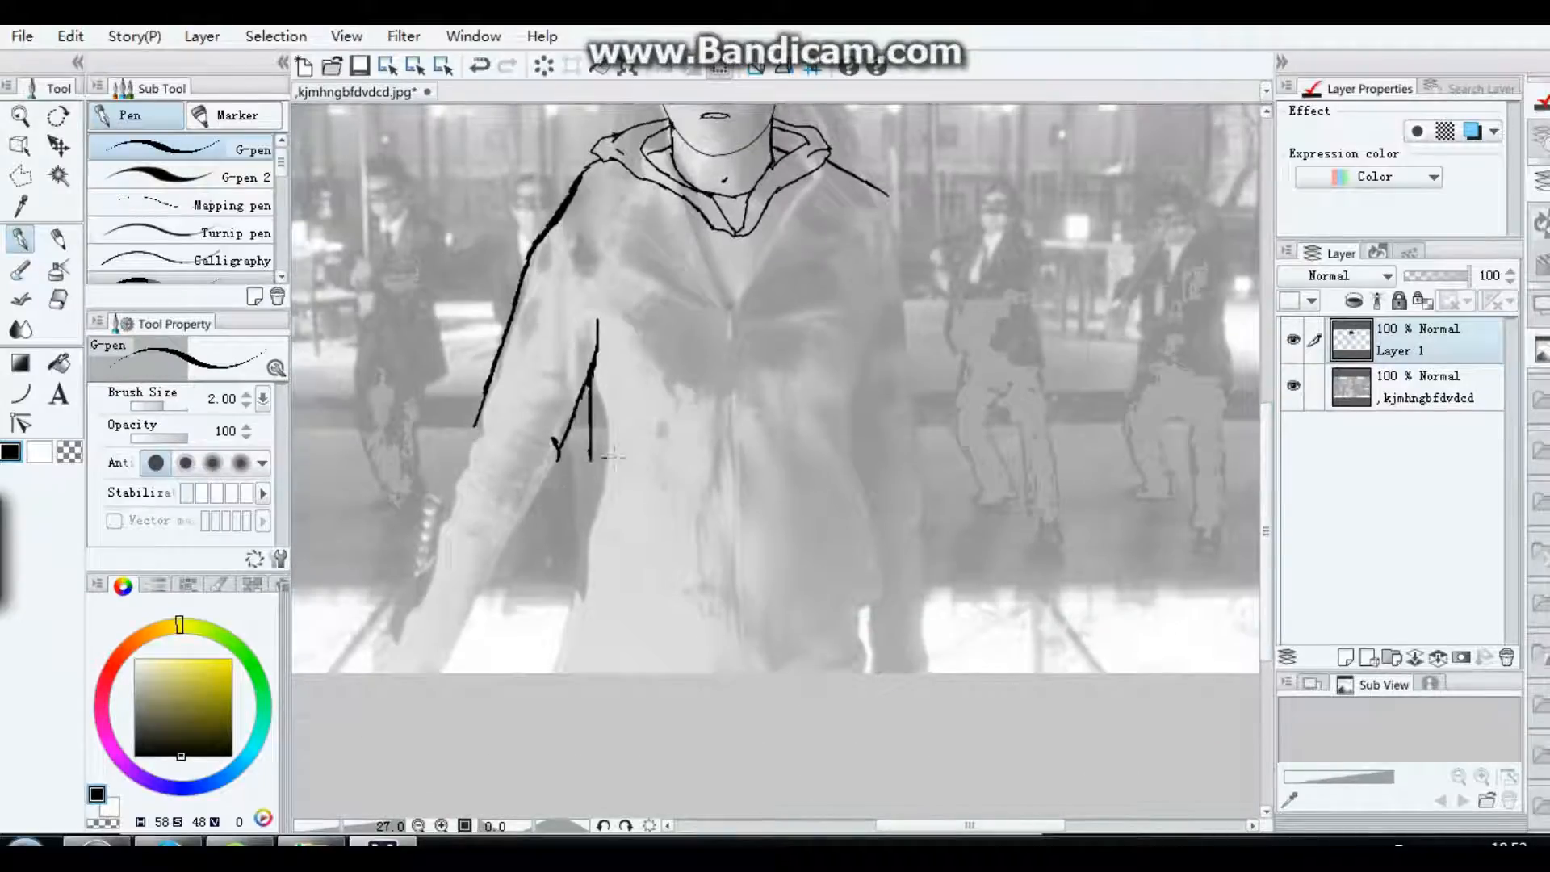
mouse_move(598, 452)
mouse_down()
mouse_move(596, 516)
mouse_move(569, 574)
mouse_move(584, 622)
mouse_move(787, 634)
mouse_up()
drag(832, 626, 866, 618)
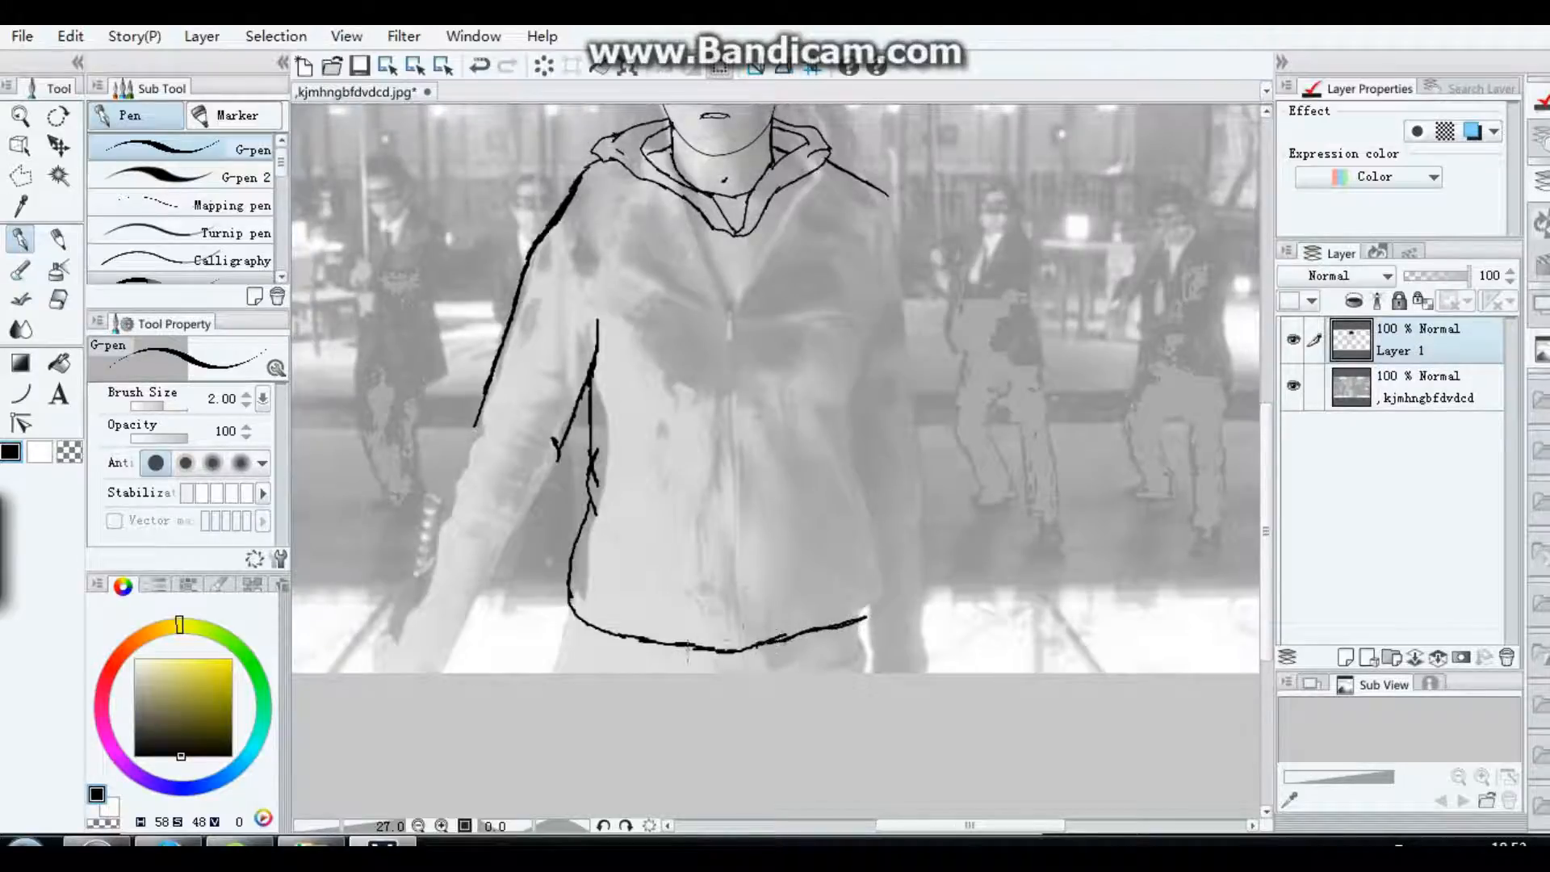
Step: Draw the jacket's centre zip line, its right side edge and the right sleeve's outer line down from the shoulder
drag(731, 230, 731, 656)
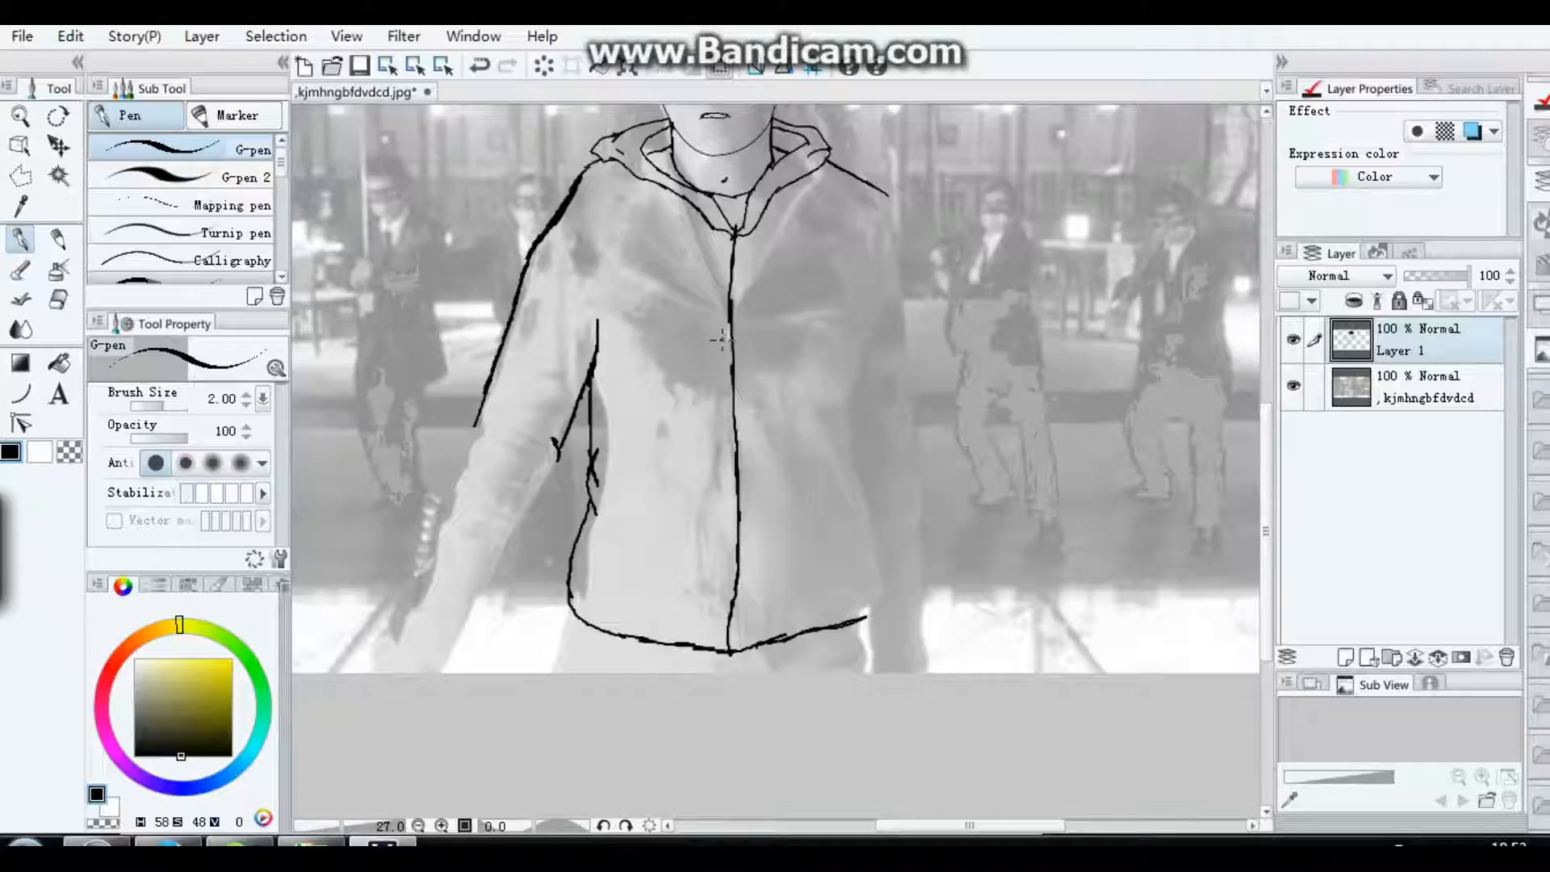
drag(724, 339, 724, 373)
mouse_move(865, 618)
mouse_down()
mouse_move(877, 565)
mouse_move(850, 406)
mouse_move(862, 313)
mouse_up()
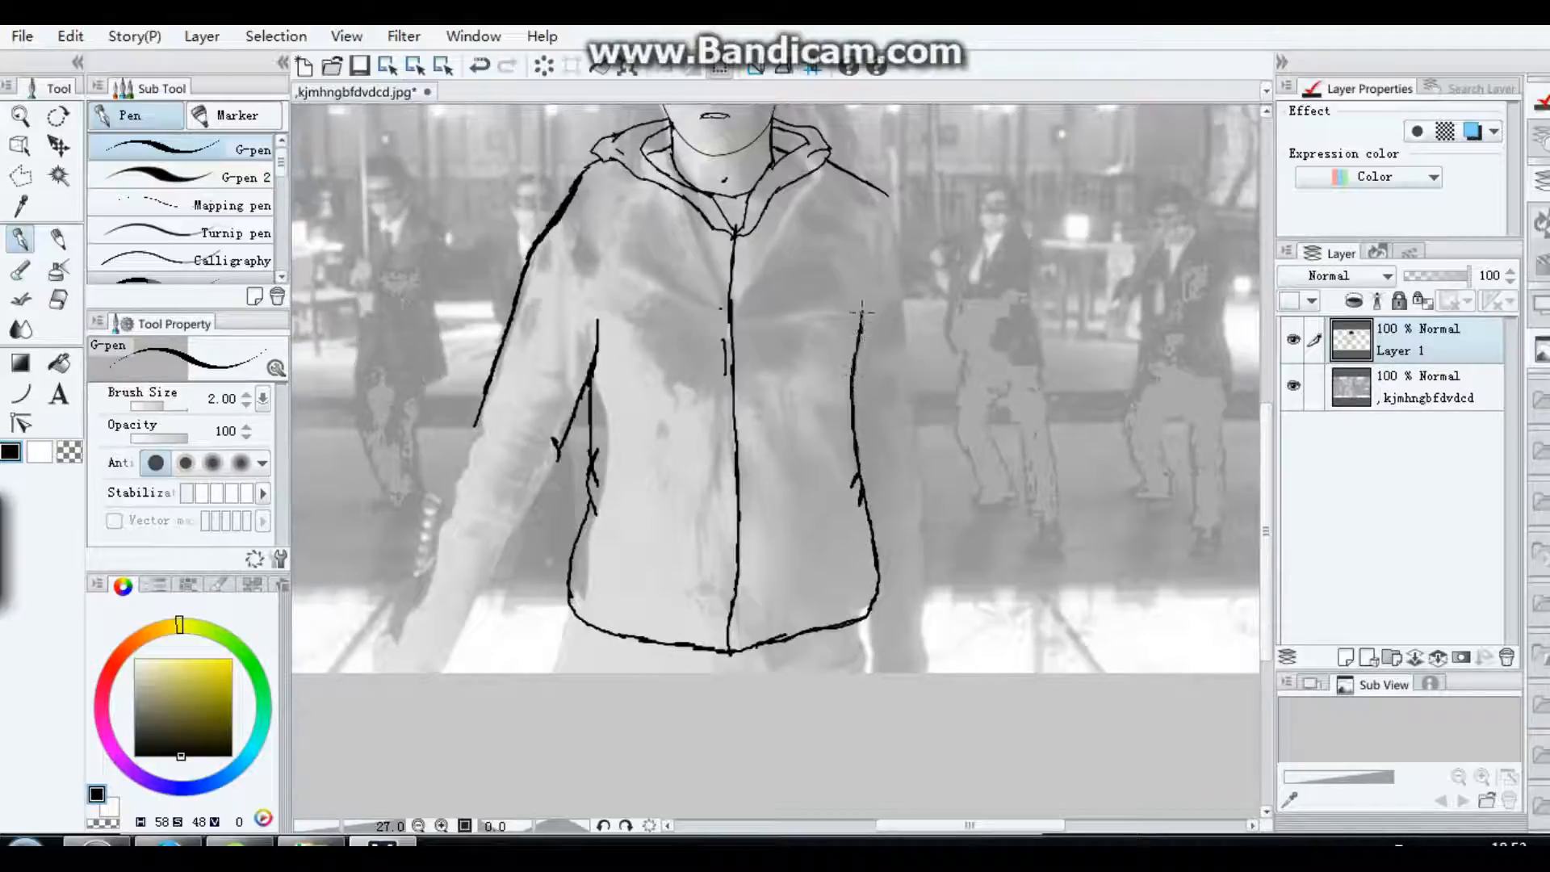
mouse_move(886, 193)
mouse_down()
mouse_move(925, 339)
mouse_move(912, 418)
mouse_move(924, 615)
mouse_up()
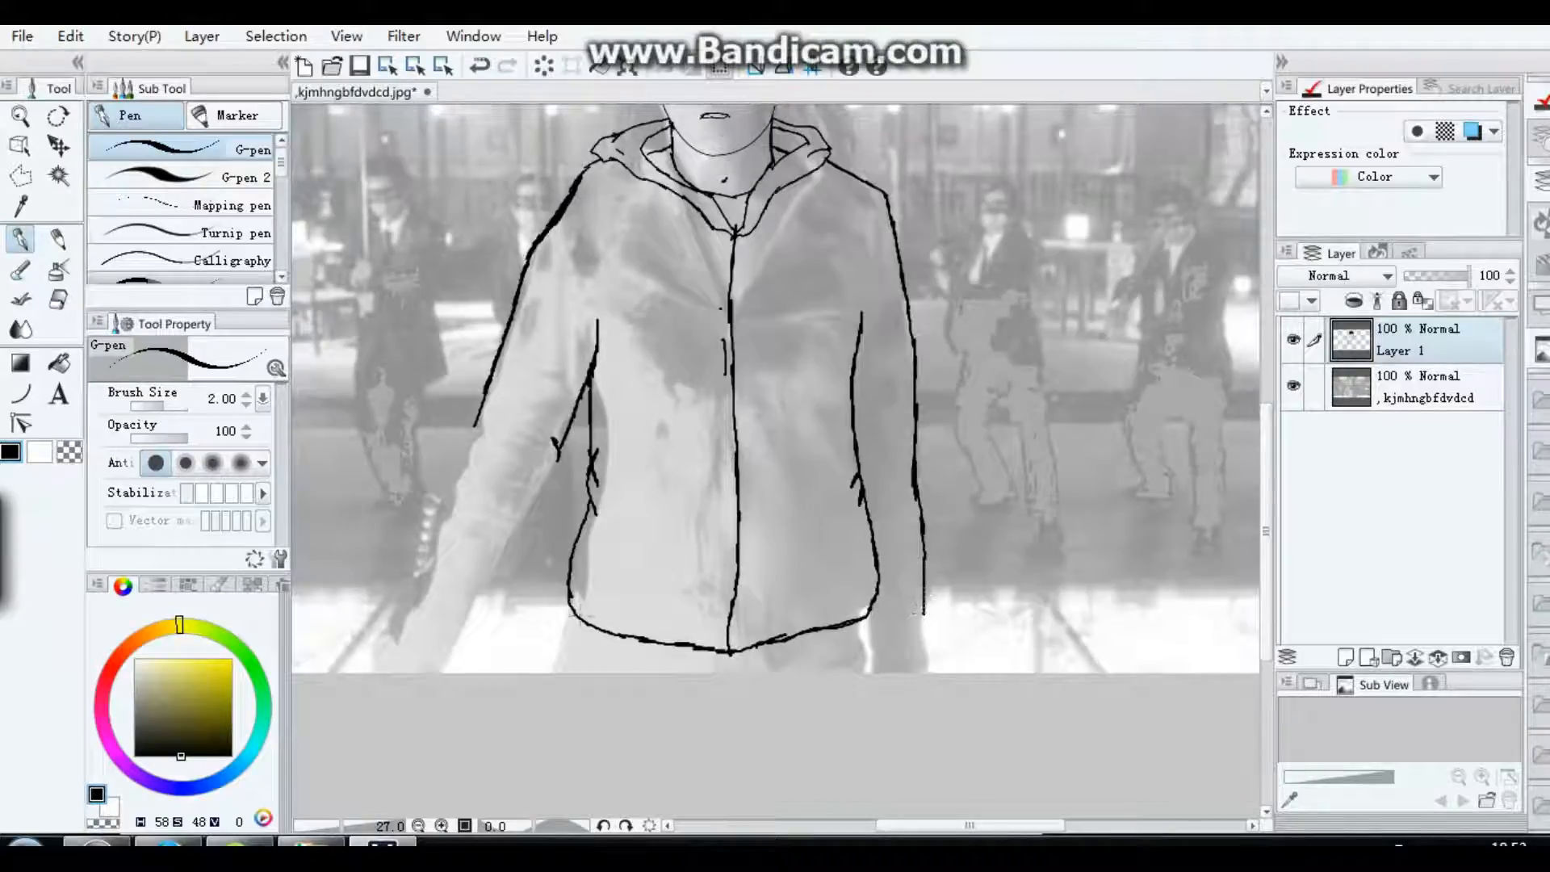
Step: Draw the trouser lines below the hem, the left elbow folds and cuff, and the wrists and hands below both sleeves
drag(582, 618, 569, 672)
drag(854, 615, 864, 677)
mouse_move(518, 425)
mouse_down()
mouse_move(544, 444)
mouse_move(462, 457)
mouse_move(429, 582)
mouse_move(457, 614)
mouse_move(472, 620)
mouse_move(559, 466)
mouse_up()
drag(466, 620, 457, 672)
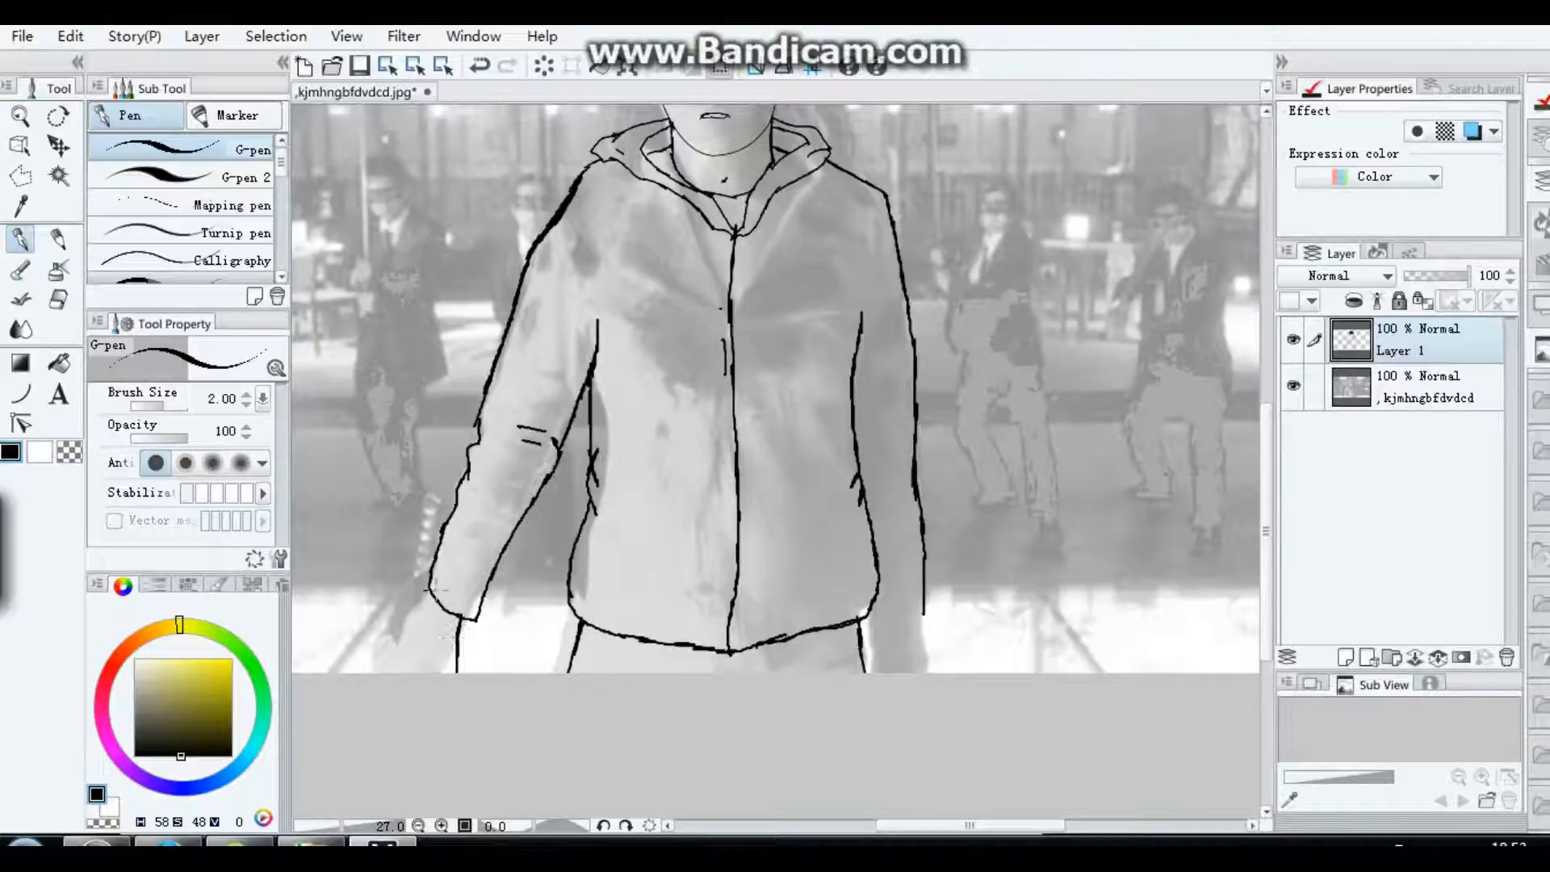
mouse_move(436, 597)
mouse_down()
mouse_move(409, 630)
mouse_move(401, 683)
mouse_up()
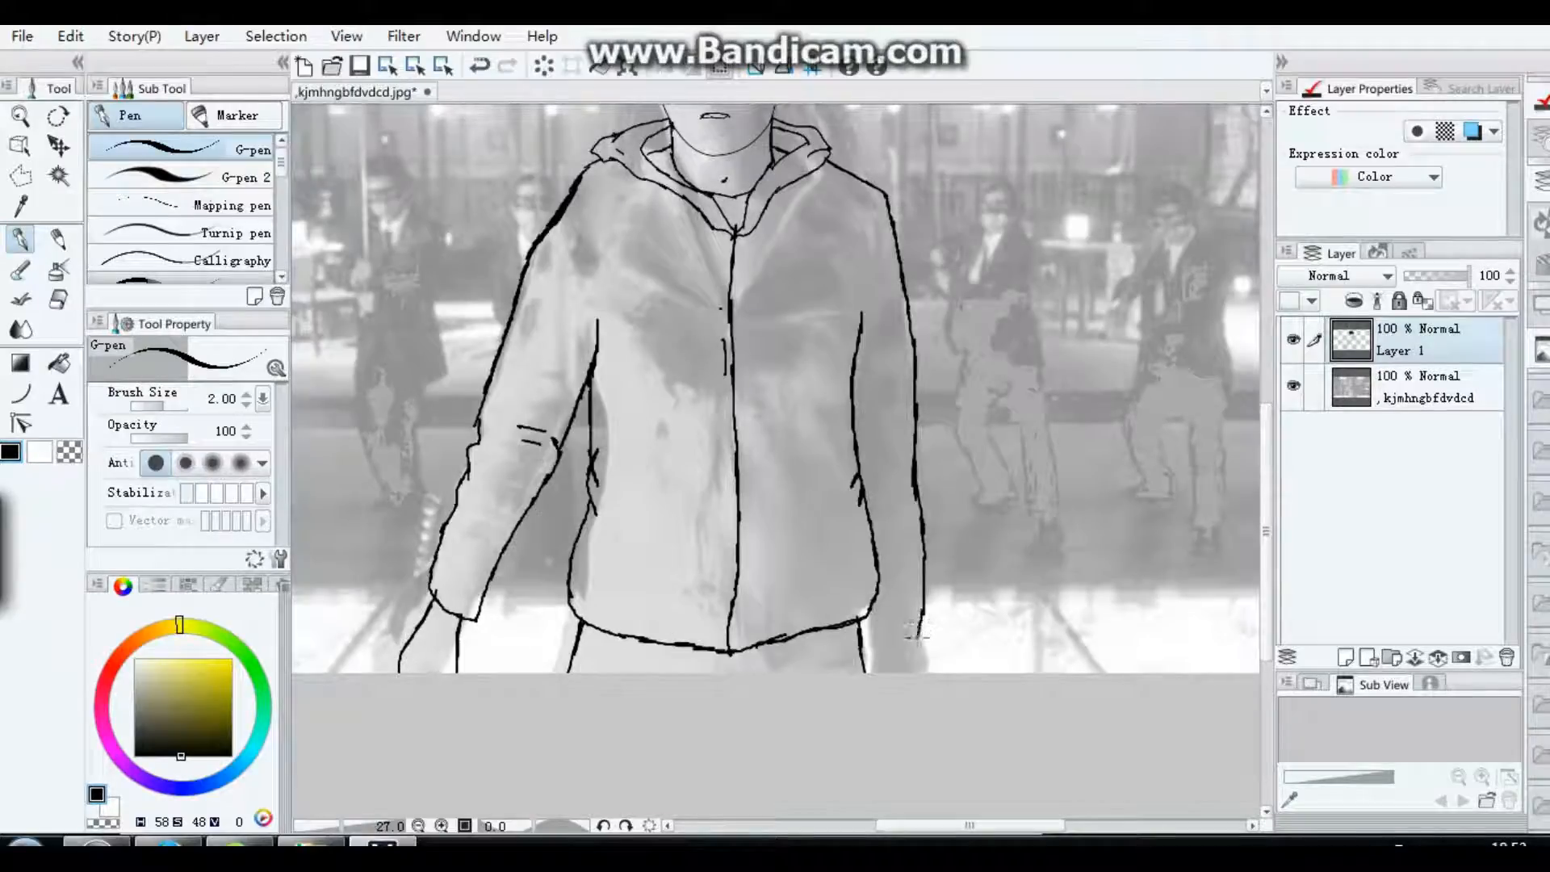
mouse_move(919, 629)
mouse_down()
mouse_move(871, 641)
mouse_move(876, 628)
mouse_move(868, 671)
mouse_move(921, 674)
mouse_up()
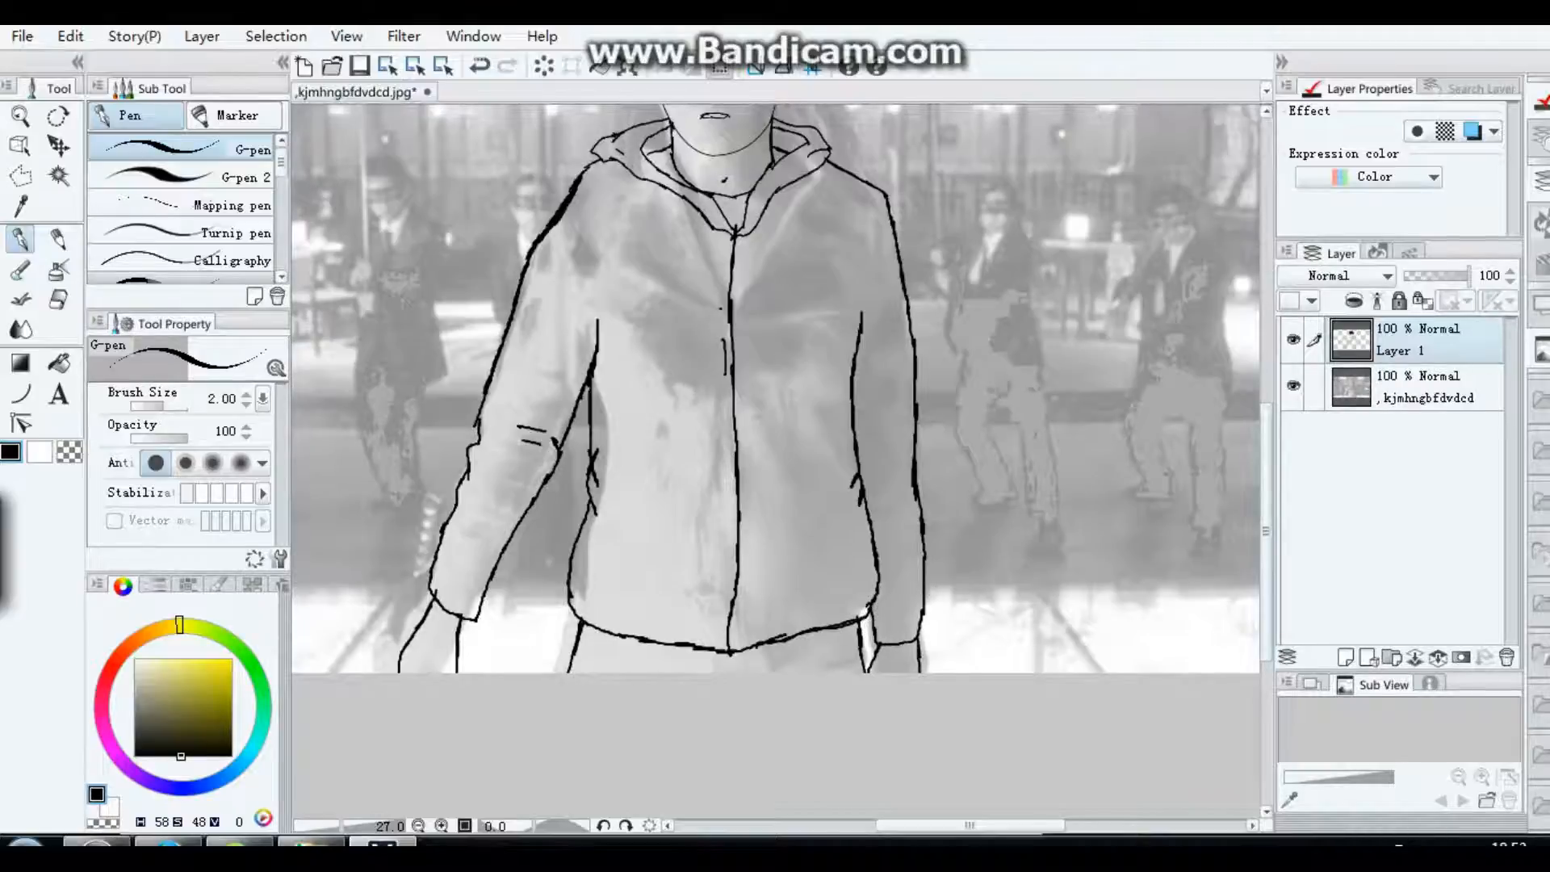
Step: Draw two drawstrings hanging from the hood, plus pocket and fold lines on both sides of the lower jacket
drag(1266, 542, 1266, 496)
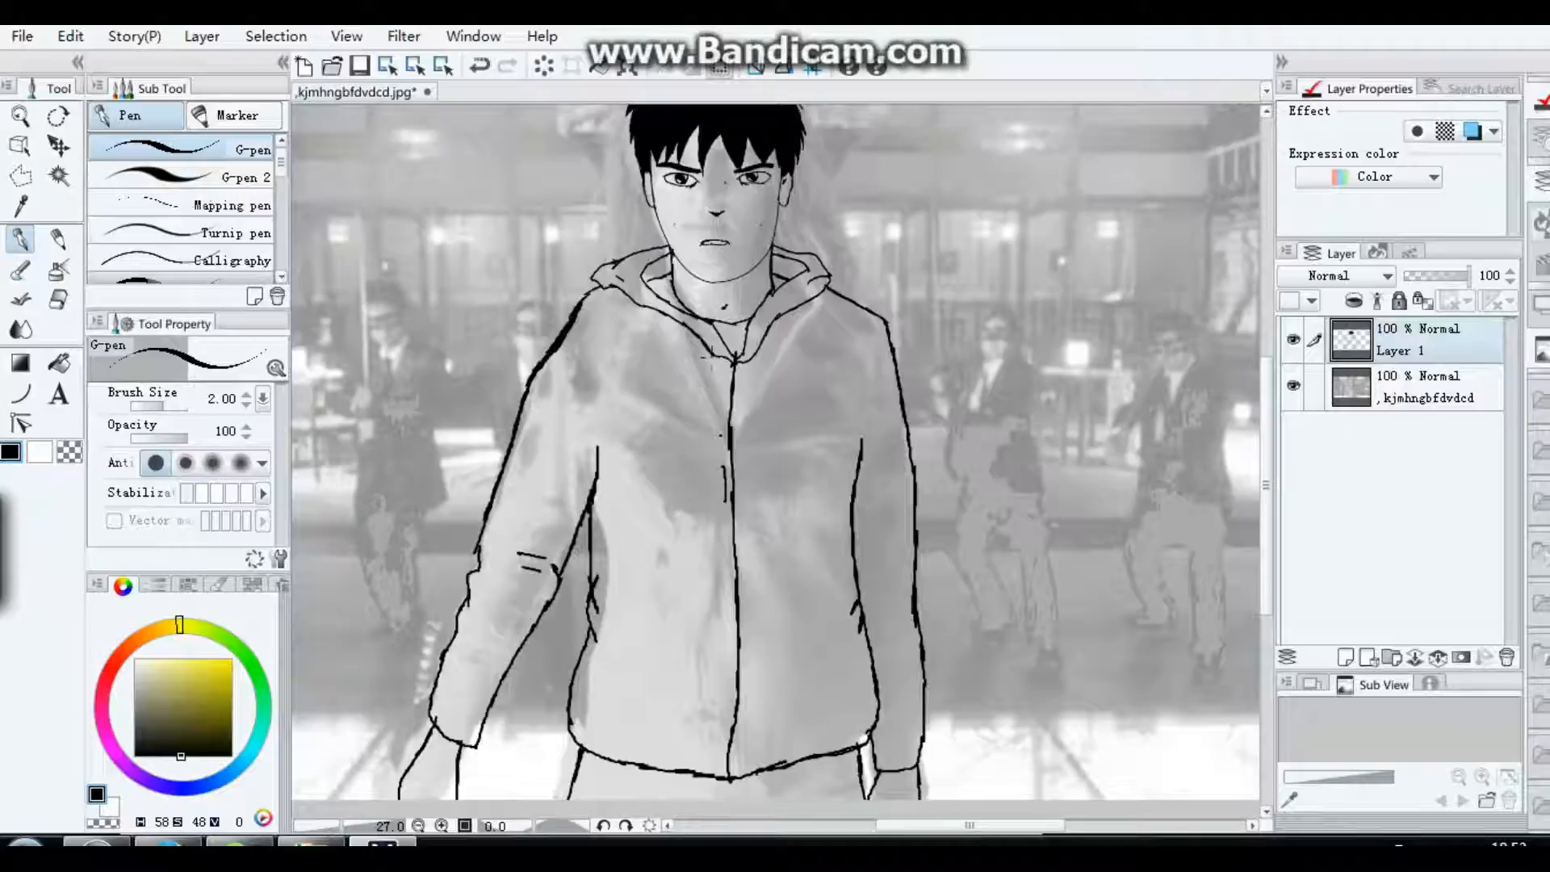
mouse_move(710, 367)
mouse_down()
mouse_move(676, 505)
mouse_move(682, 561)
mouse_move(716, 364)
mouse_move(750, 374)
mouse_move(773, 552)
mouse_move(777, 443)
mouse_move(748, 356)
mouse_up()
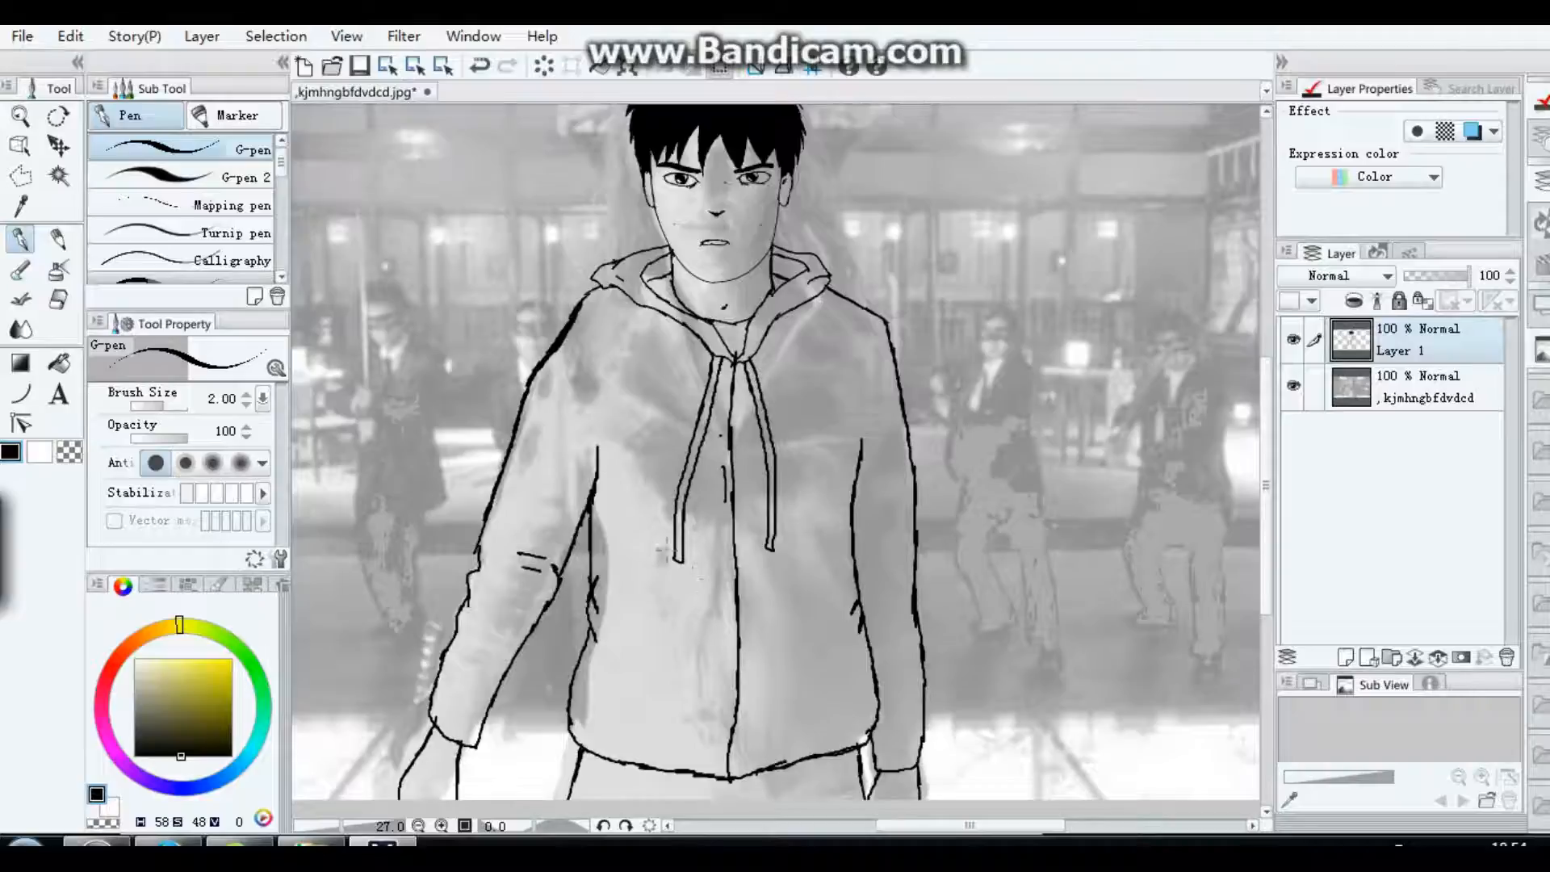
mouse_move(628, 580)
mouse_down()
mouse_move(696, 644)
mouse_move(596, 688)
mouse_up()
drag(837, 631, 861, 696)
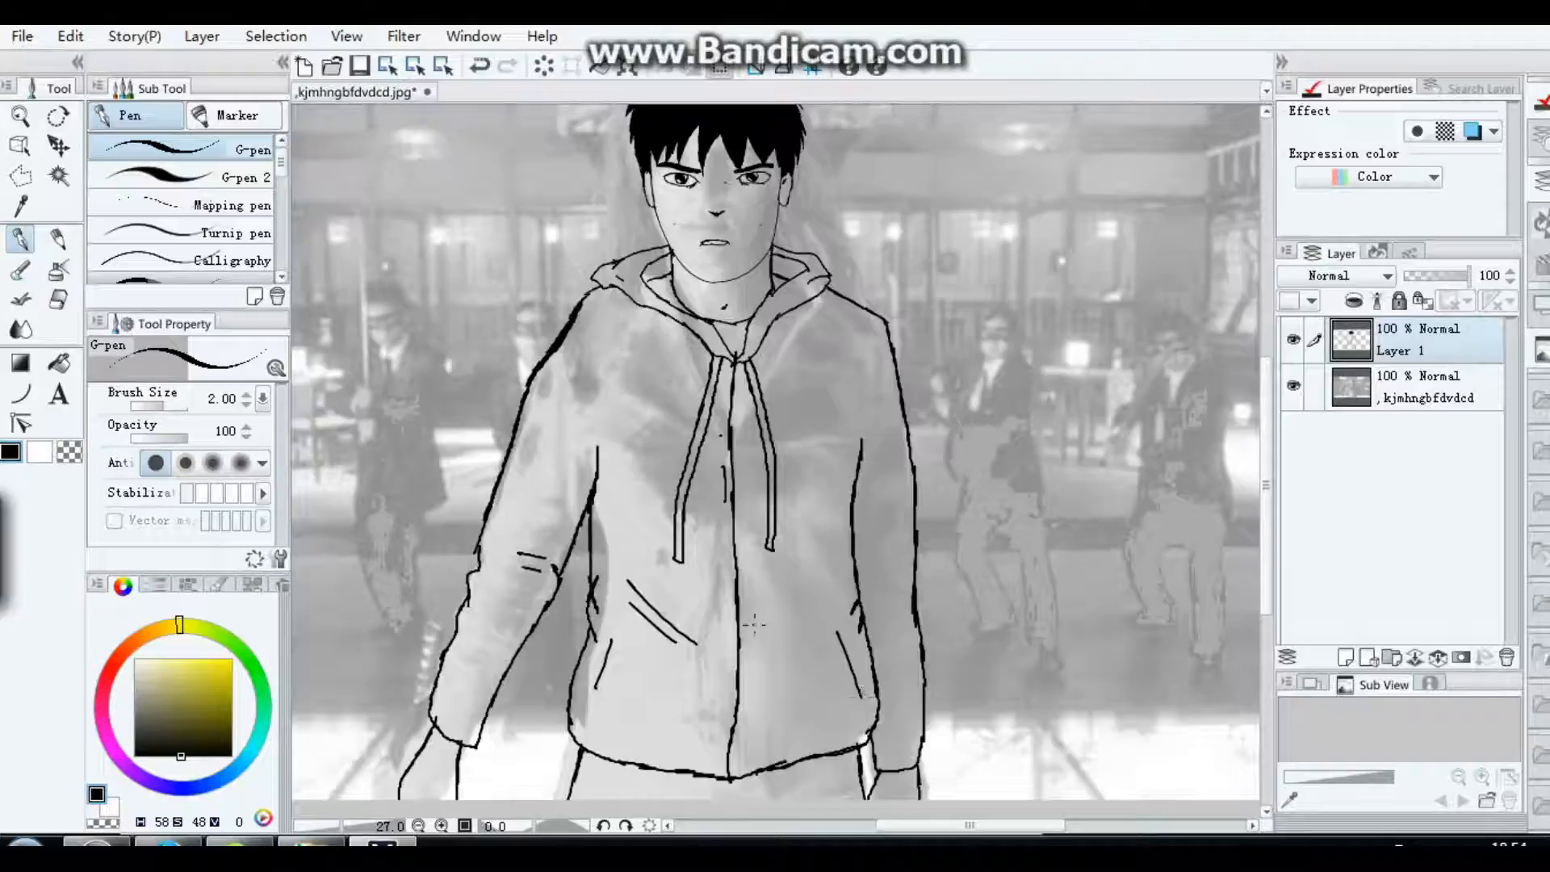
Step: Add fold lines beside the zip, across the chest and at both shoulders of the jacket
mouse_move(750, 625)
mouse_down()
mouse_move(777, 626)
mouse_move(736, 632)
mouse_move(765, 633)
mouse_up()
mouse_move(622, 418)
mouse_down()
mouse_move(652, 514)
mouse_move(758, 550)
mouse_up()
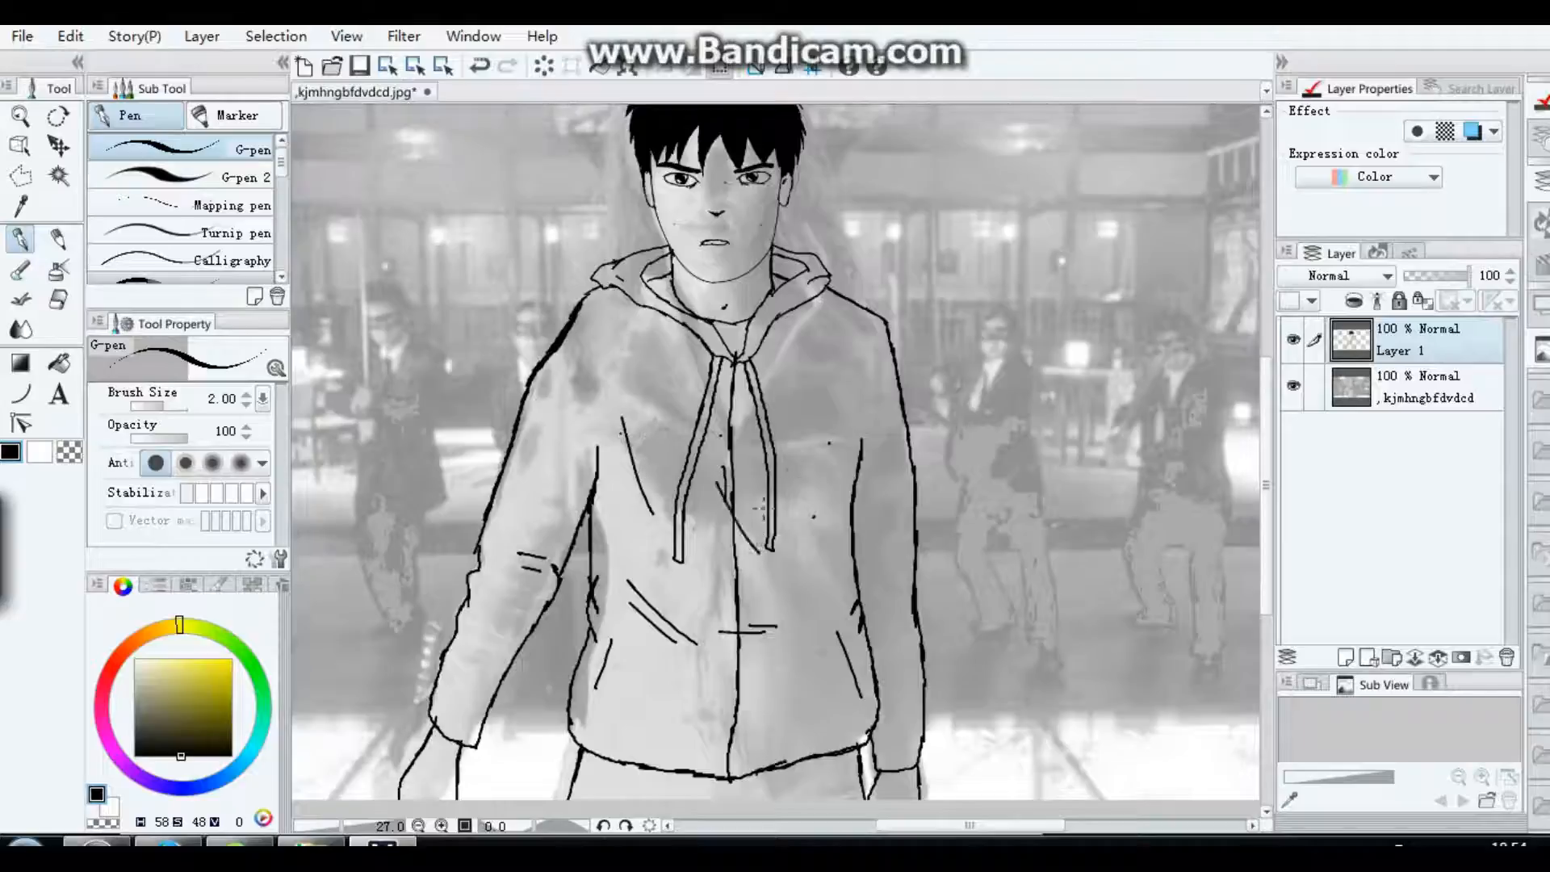
drag(823, 297, 848, 316)
drag(589, 305, 592, 333)
Step: Reduce the brush size to 1.80 and add short fold strokes on both sleeves and on the chest below the hood
click(247, 405)
click(246, 405)
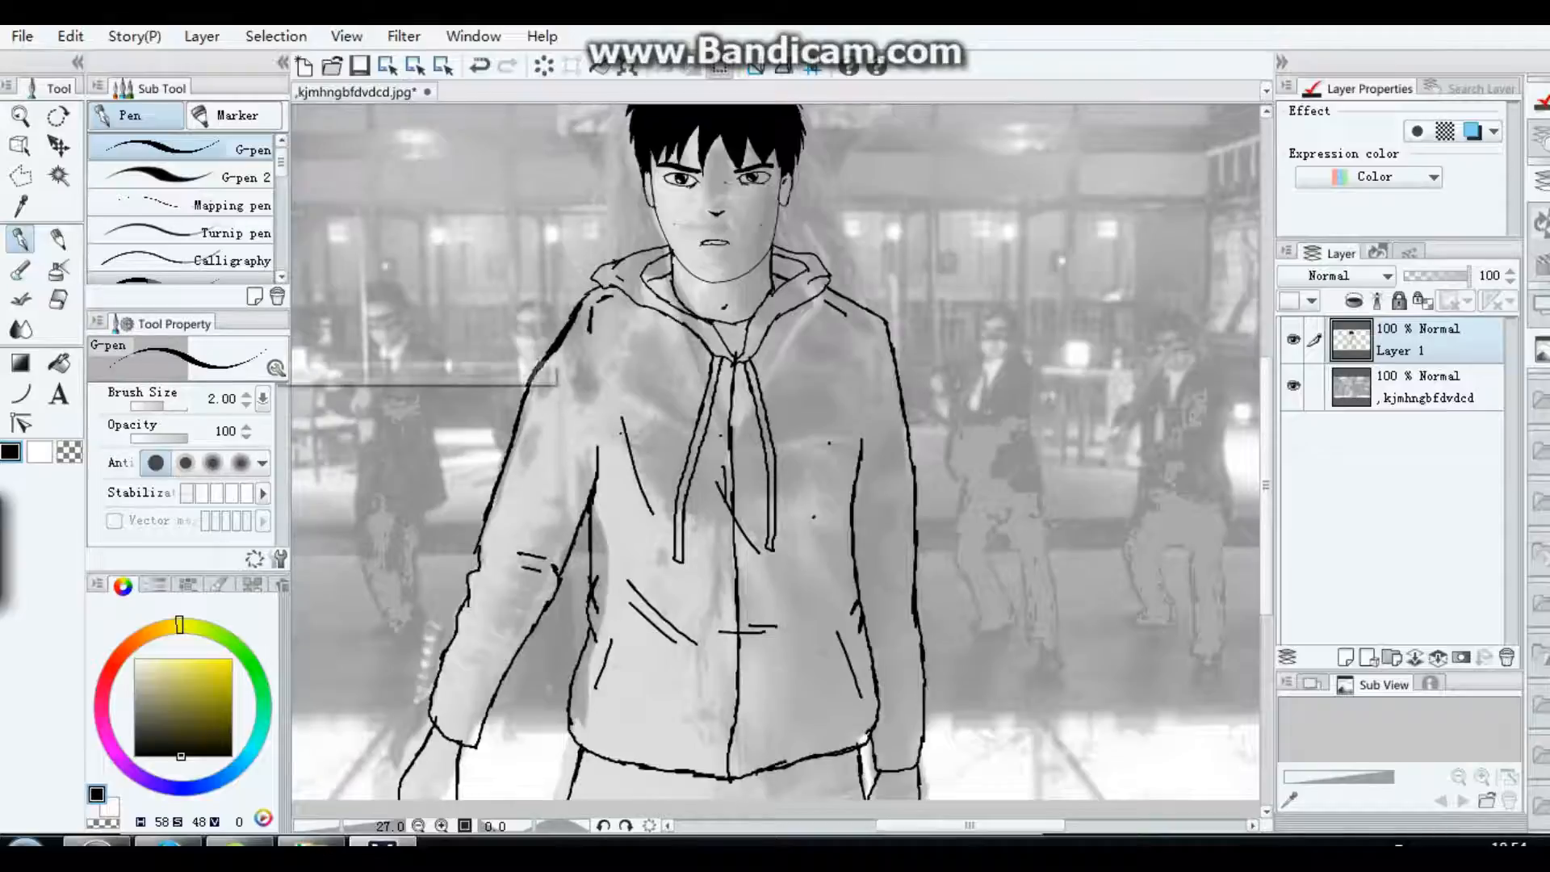
drag(541, 421, 553, 497)
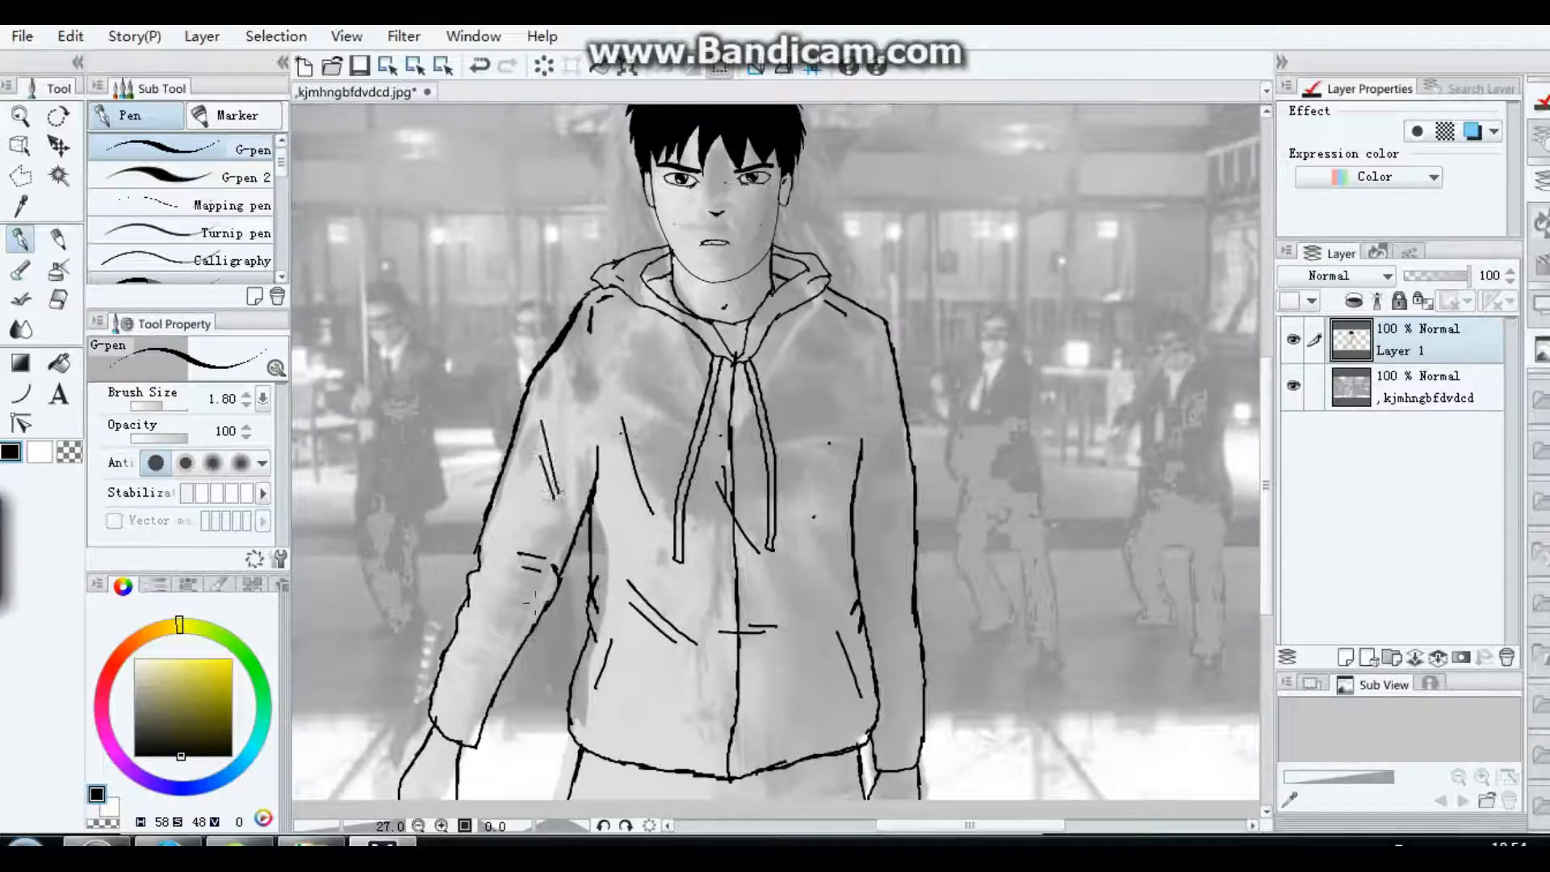
drag(503, 603, 509, 618)
drag(668, 315, 686, 348)
drag(886, 599, 883, 618)
drag(891, 552, 873, 588)
drag(874, 515, 868, 528)
drag(794, 341, 797, 348)
scroll(933, 397, down, 3)
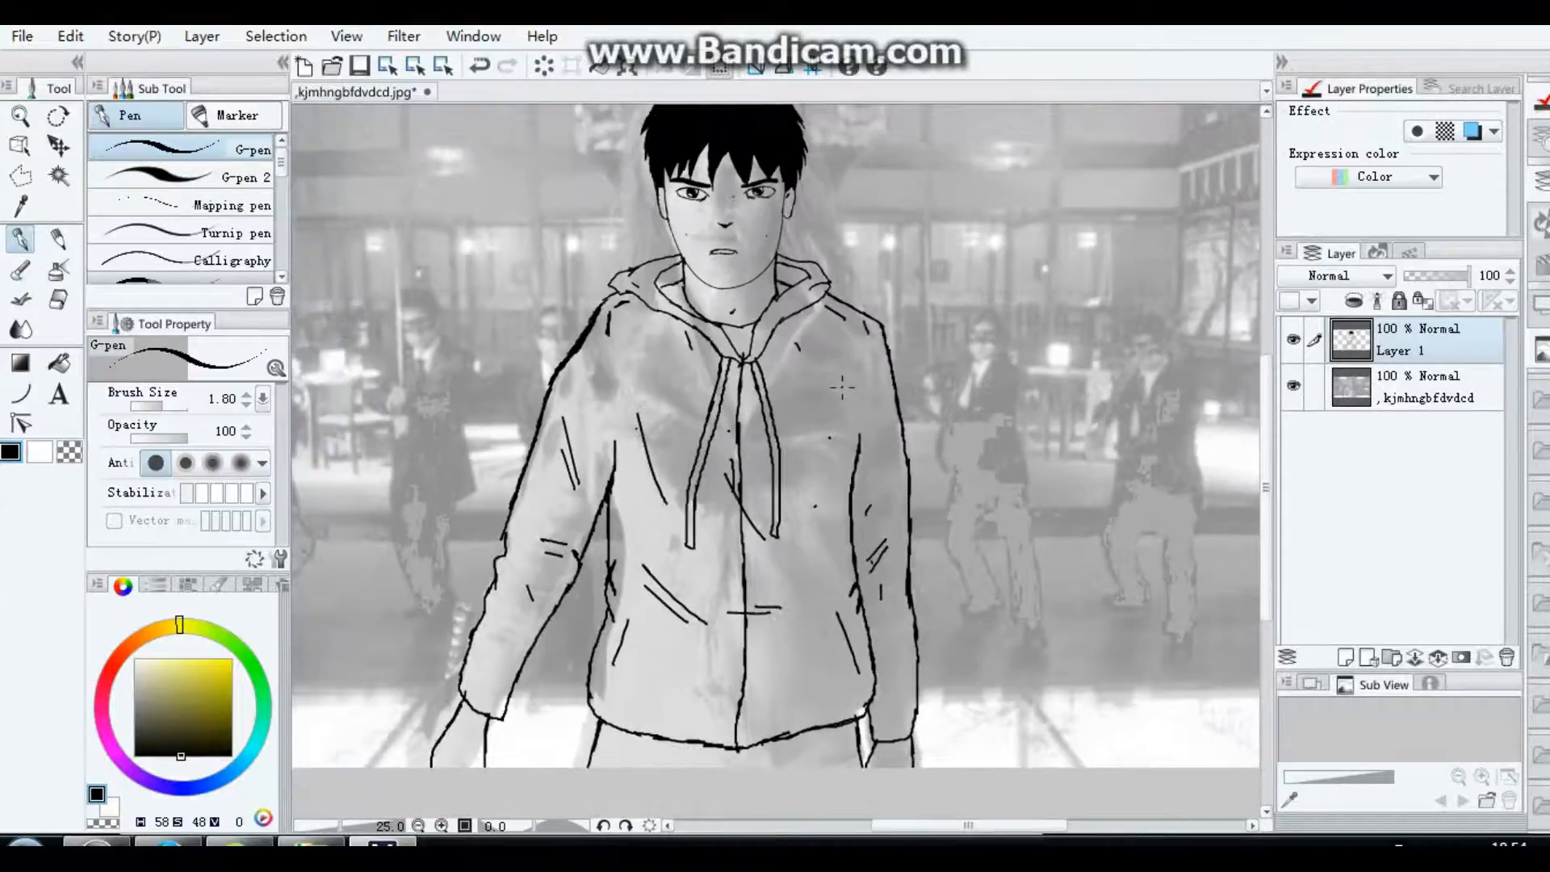
scroll(839, 396, up, 1)
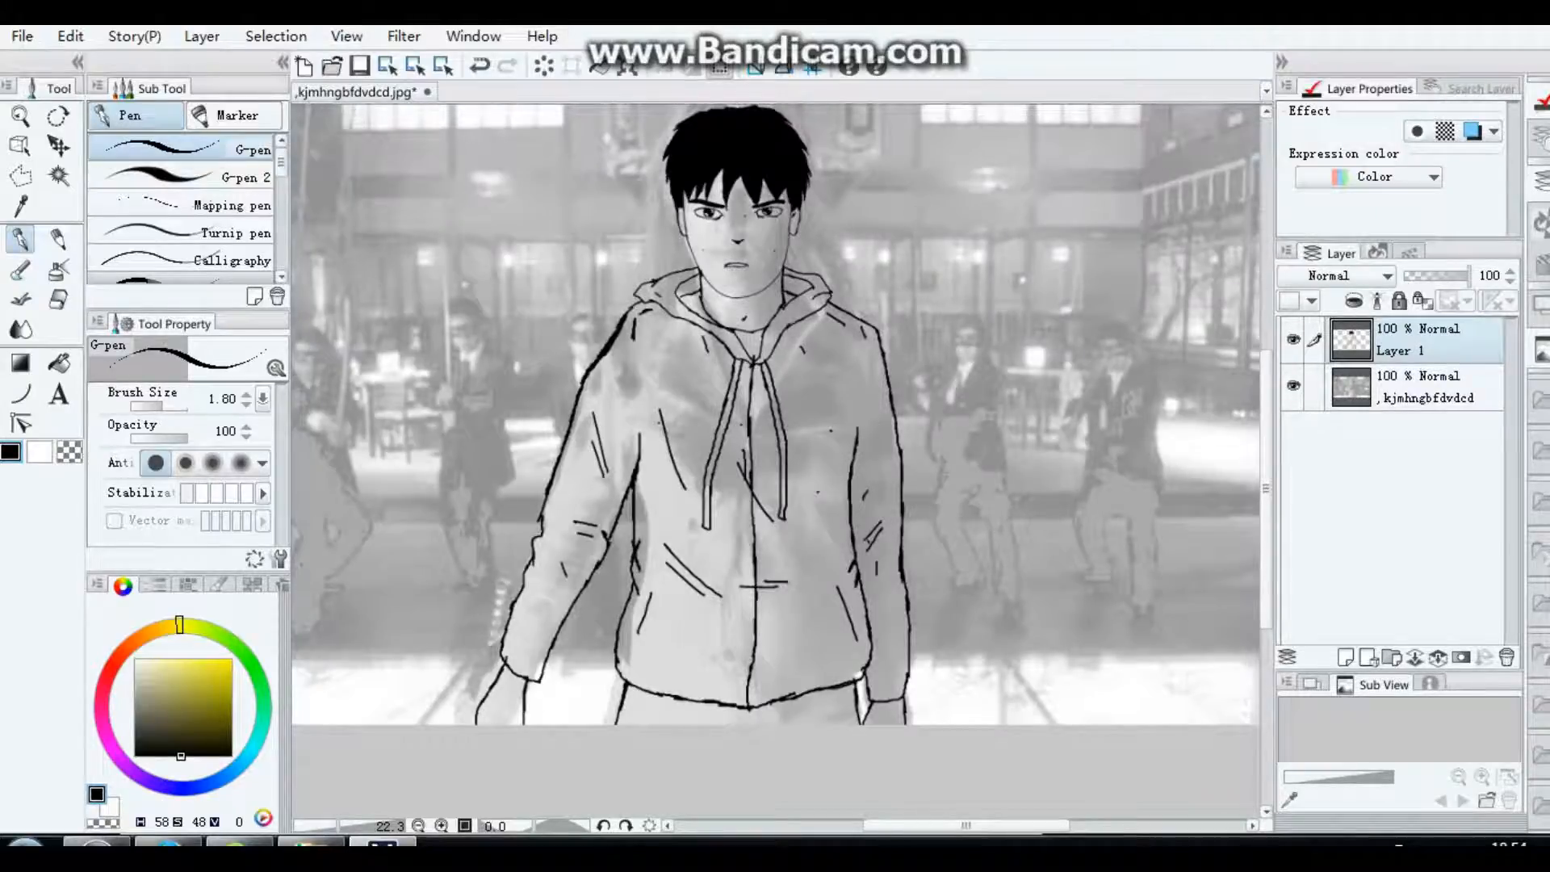
Step: Raise the film still layer's brightness to 100 and lower its contrast to the minimum with the Brightness/Contrast correction
click(1429, 387)
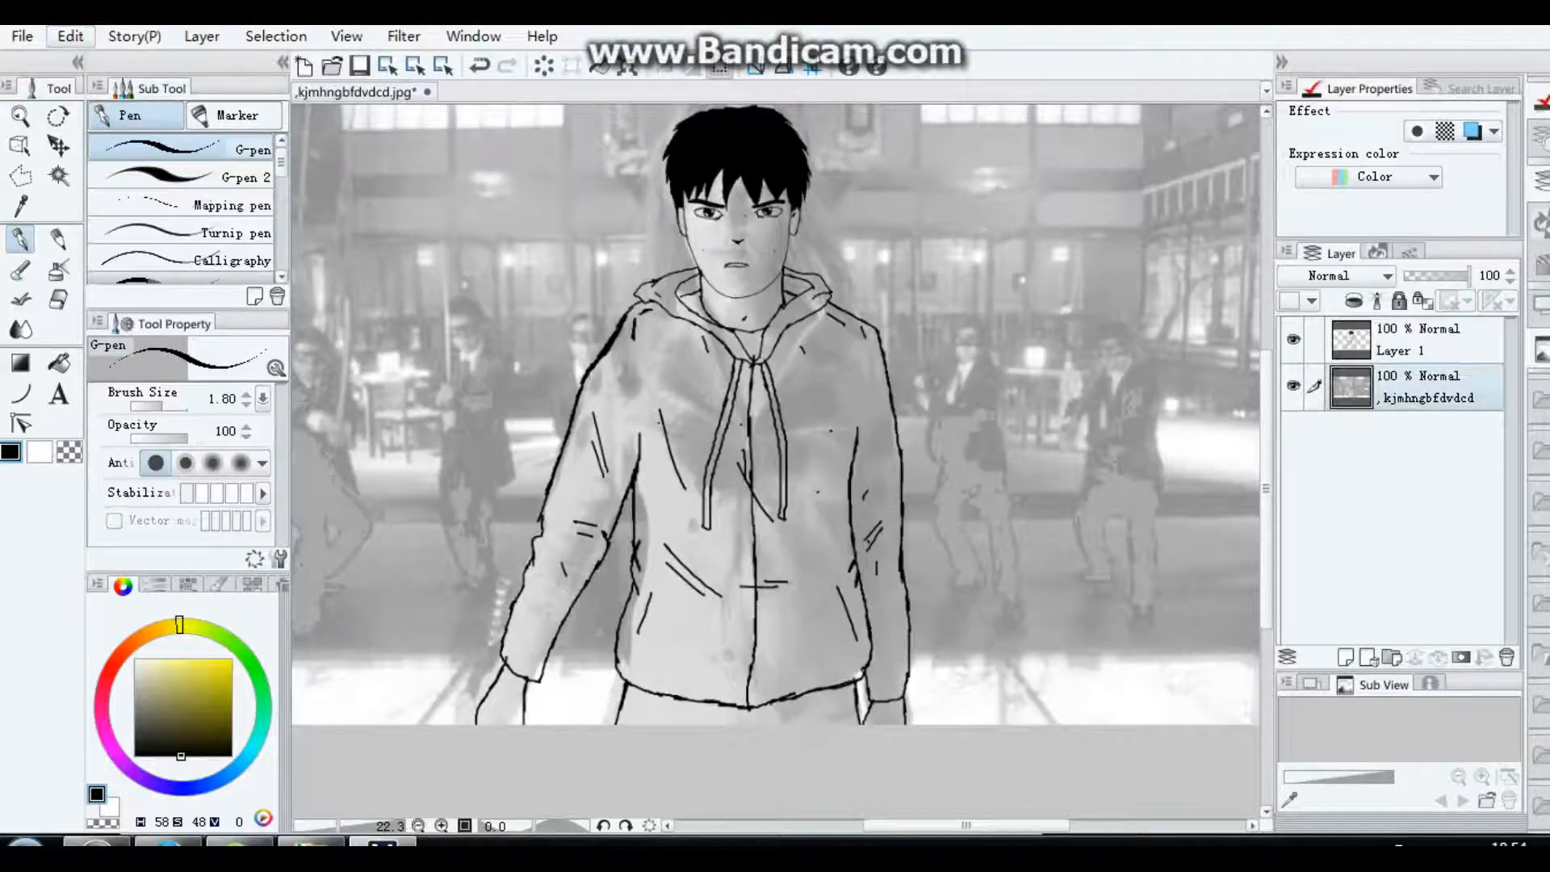
click(70, 36)
mouse_move(162, 454)
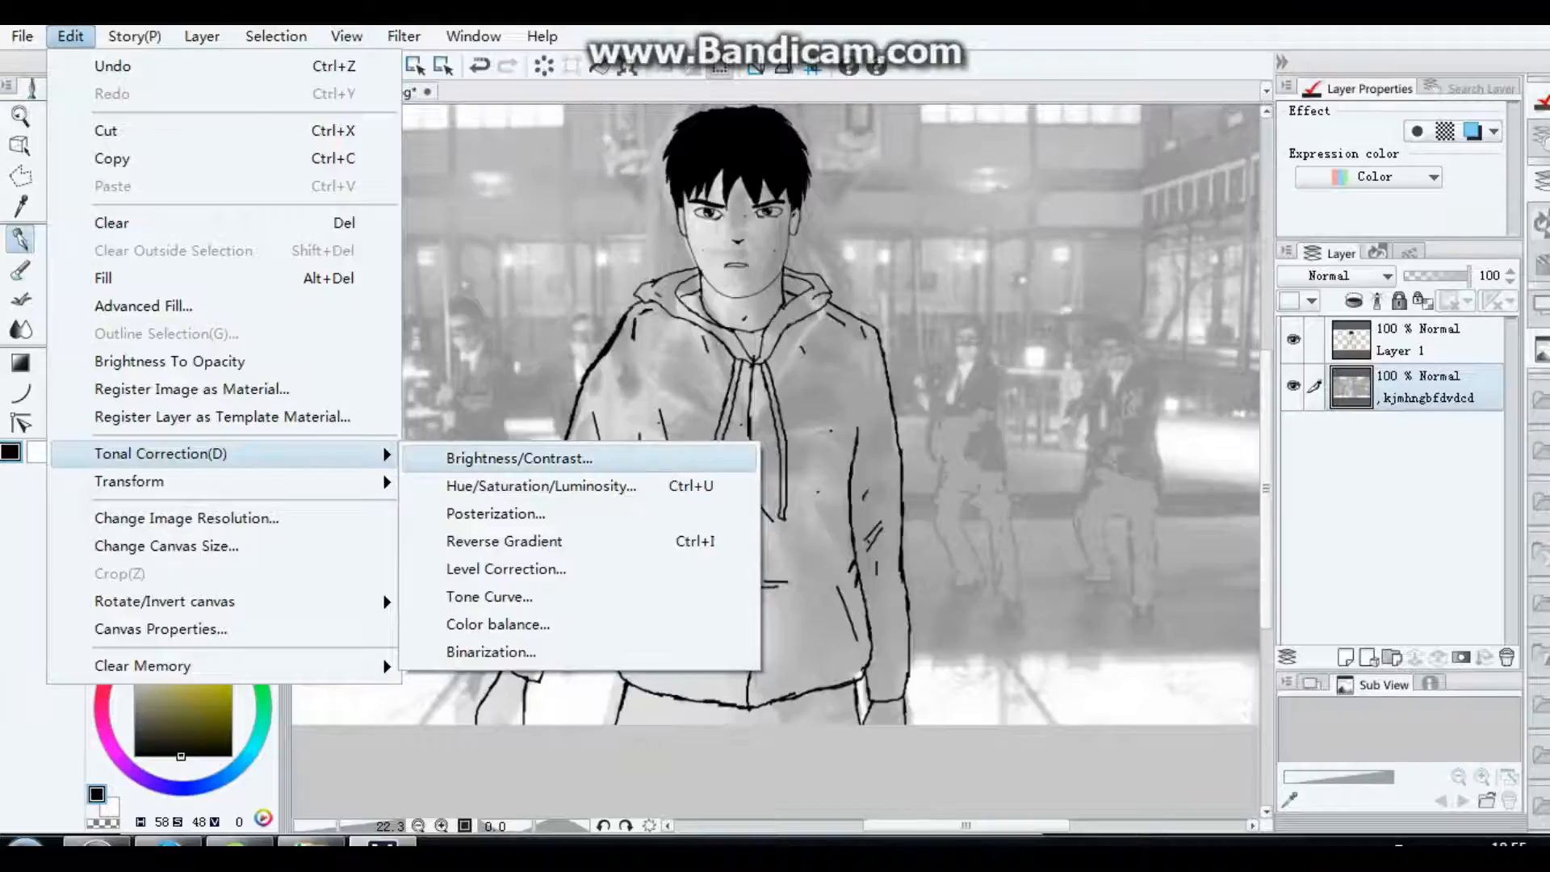
click(519, 458)
drag(308, 78, 429, 78)
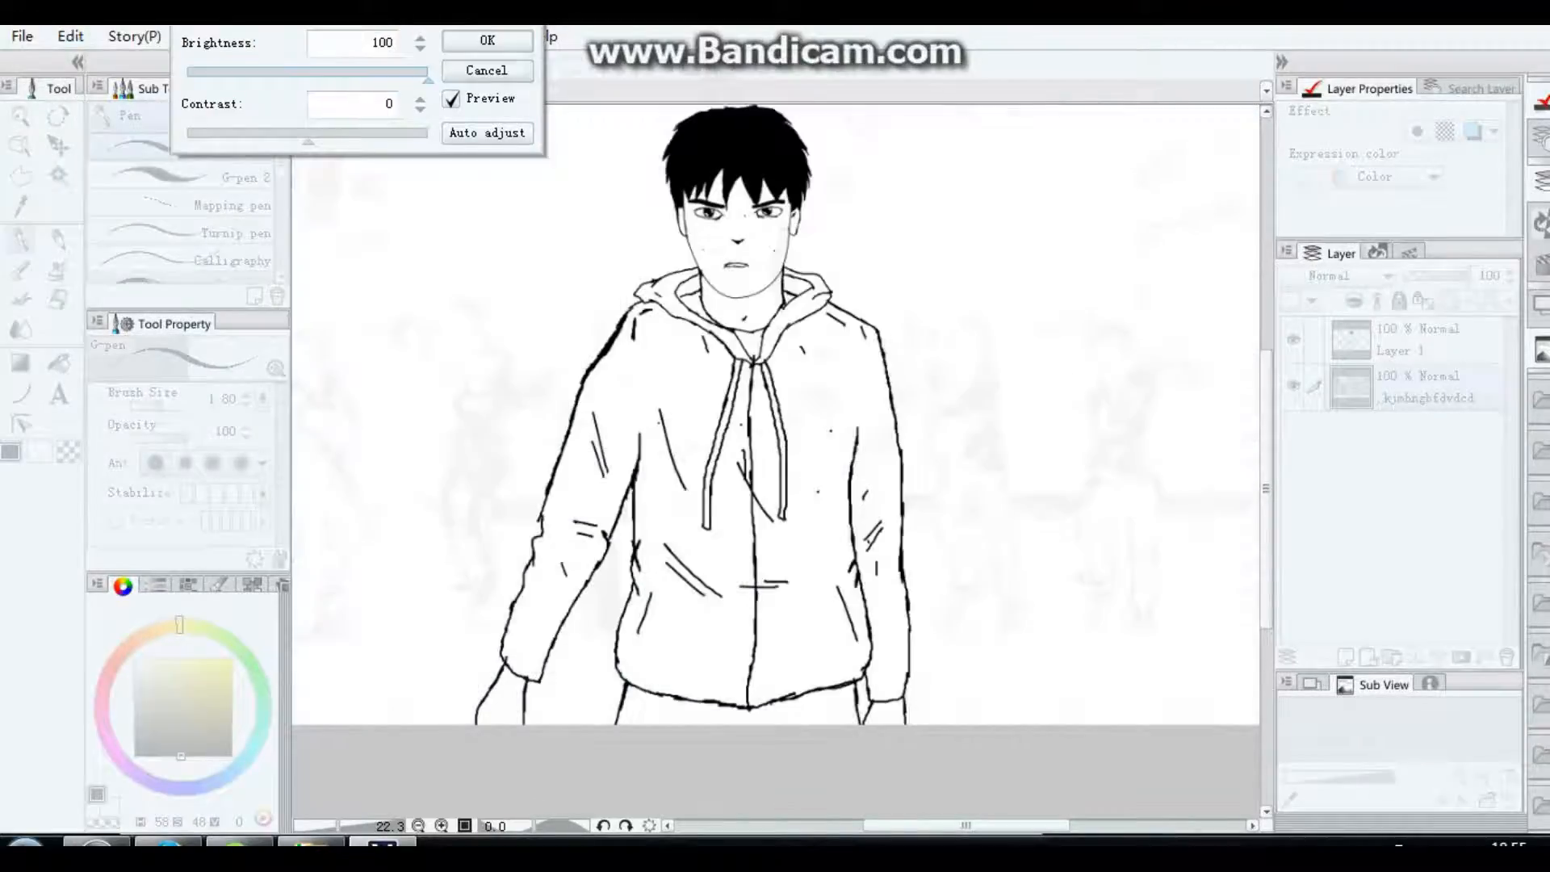
drag(307, 136, 186, 136)
click(487, 40)
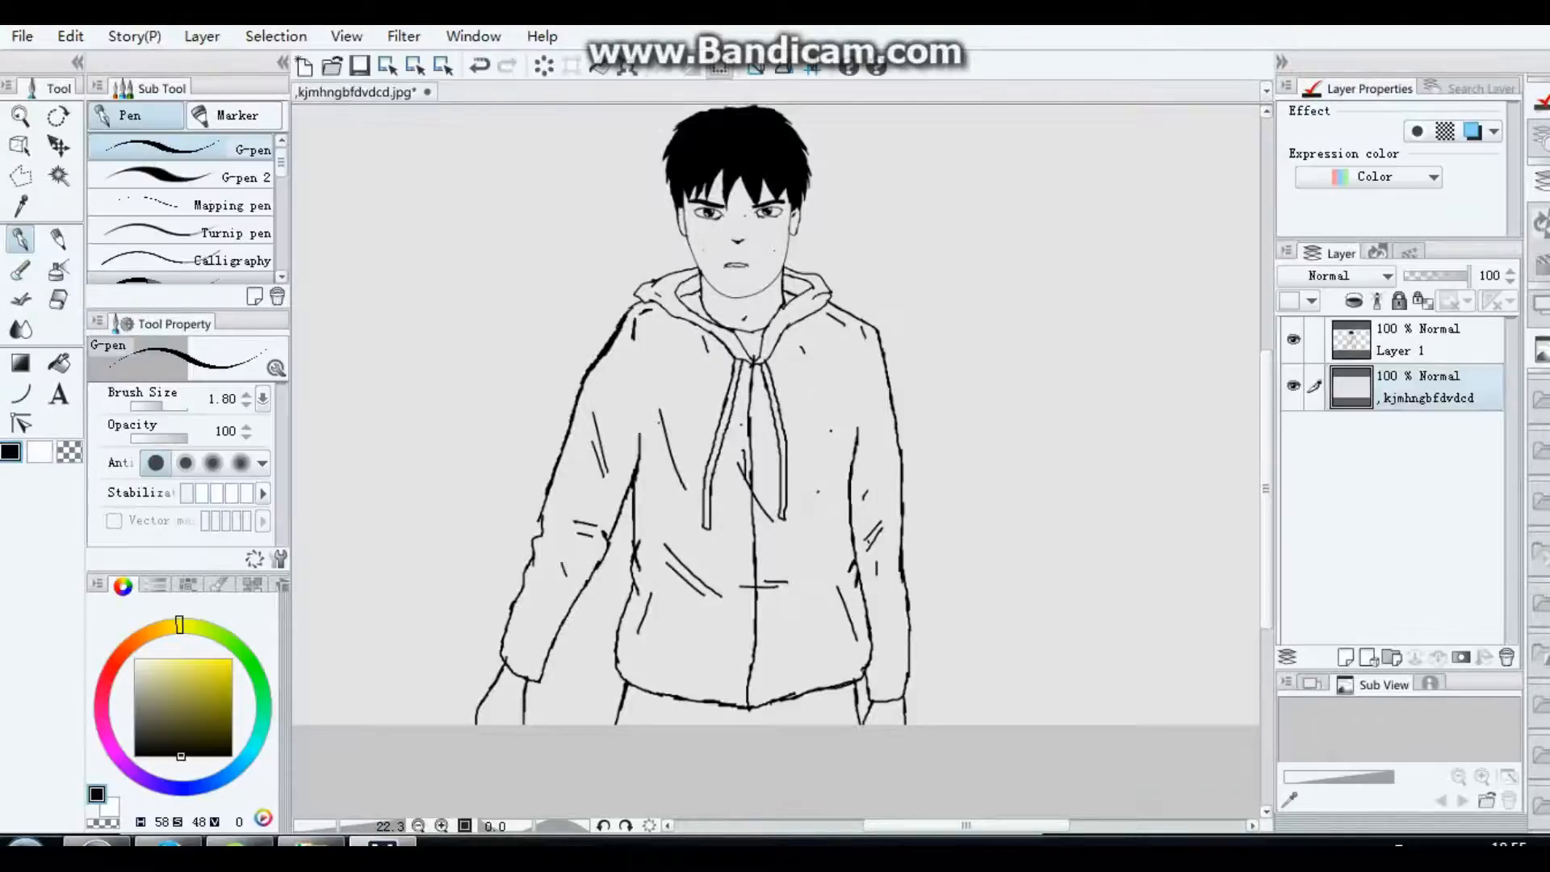
Step: Apply a second Brightness/Contrast correction with brightness 100 to the film still layer to turn it white
click(71, 35)
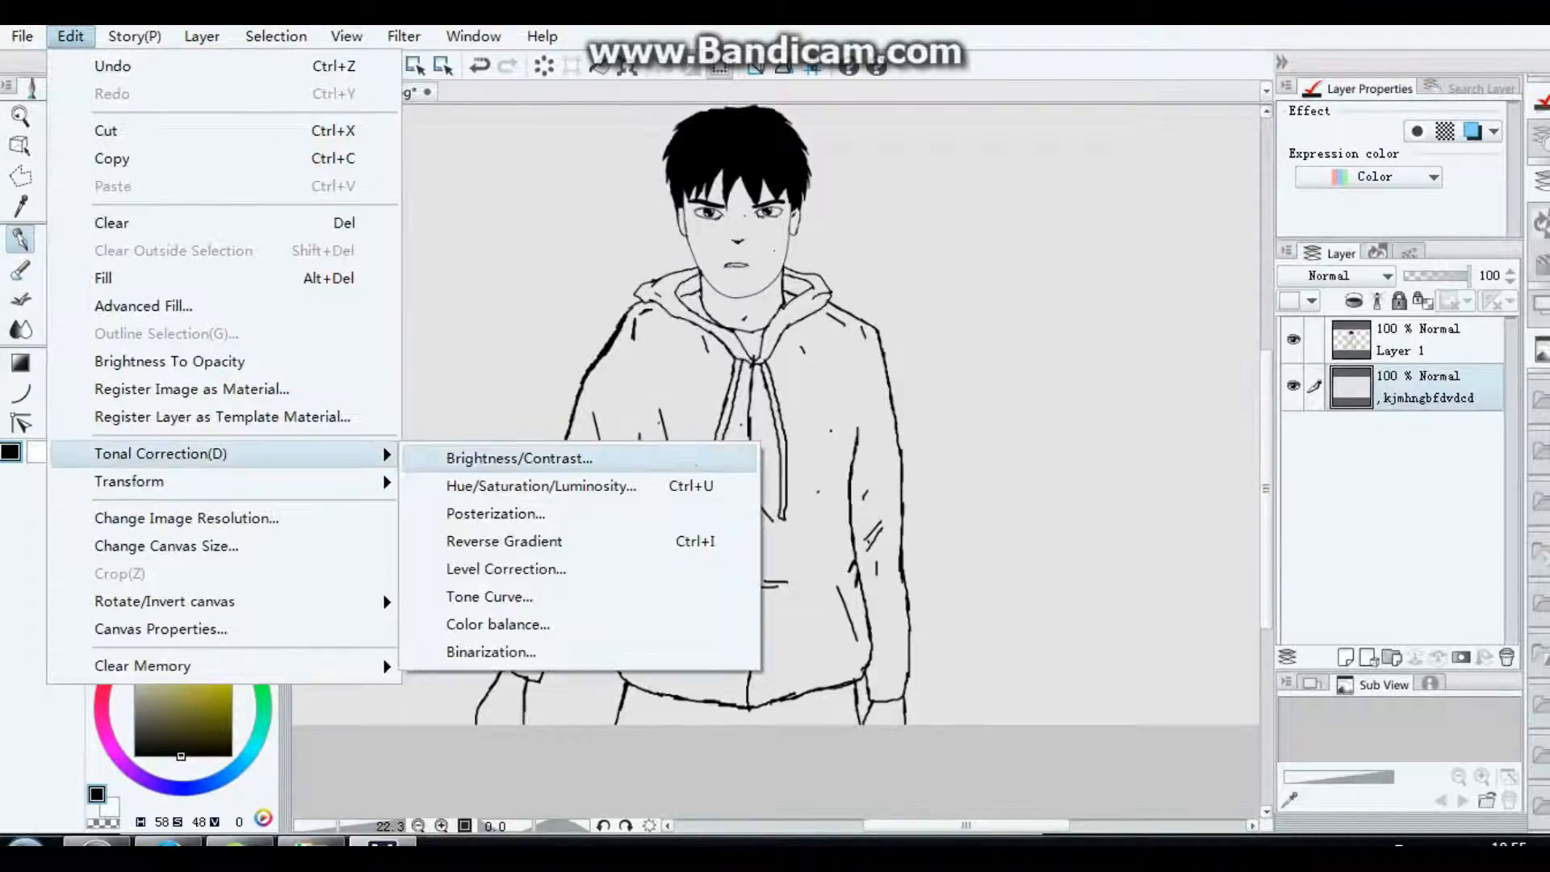
click(525, 453)
text(100)
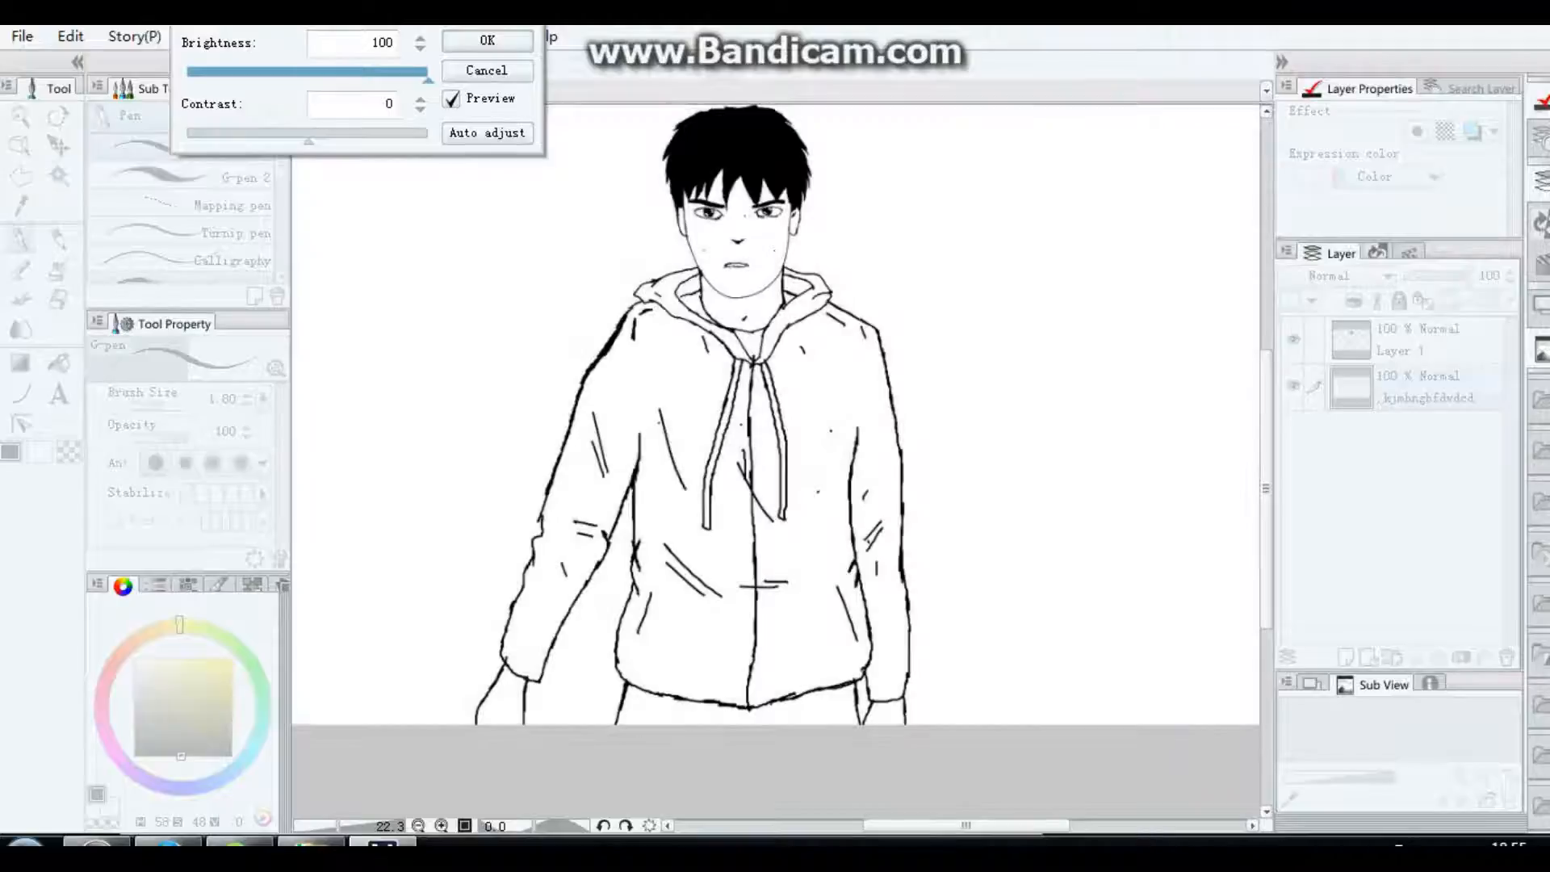
click(487, 41)
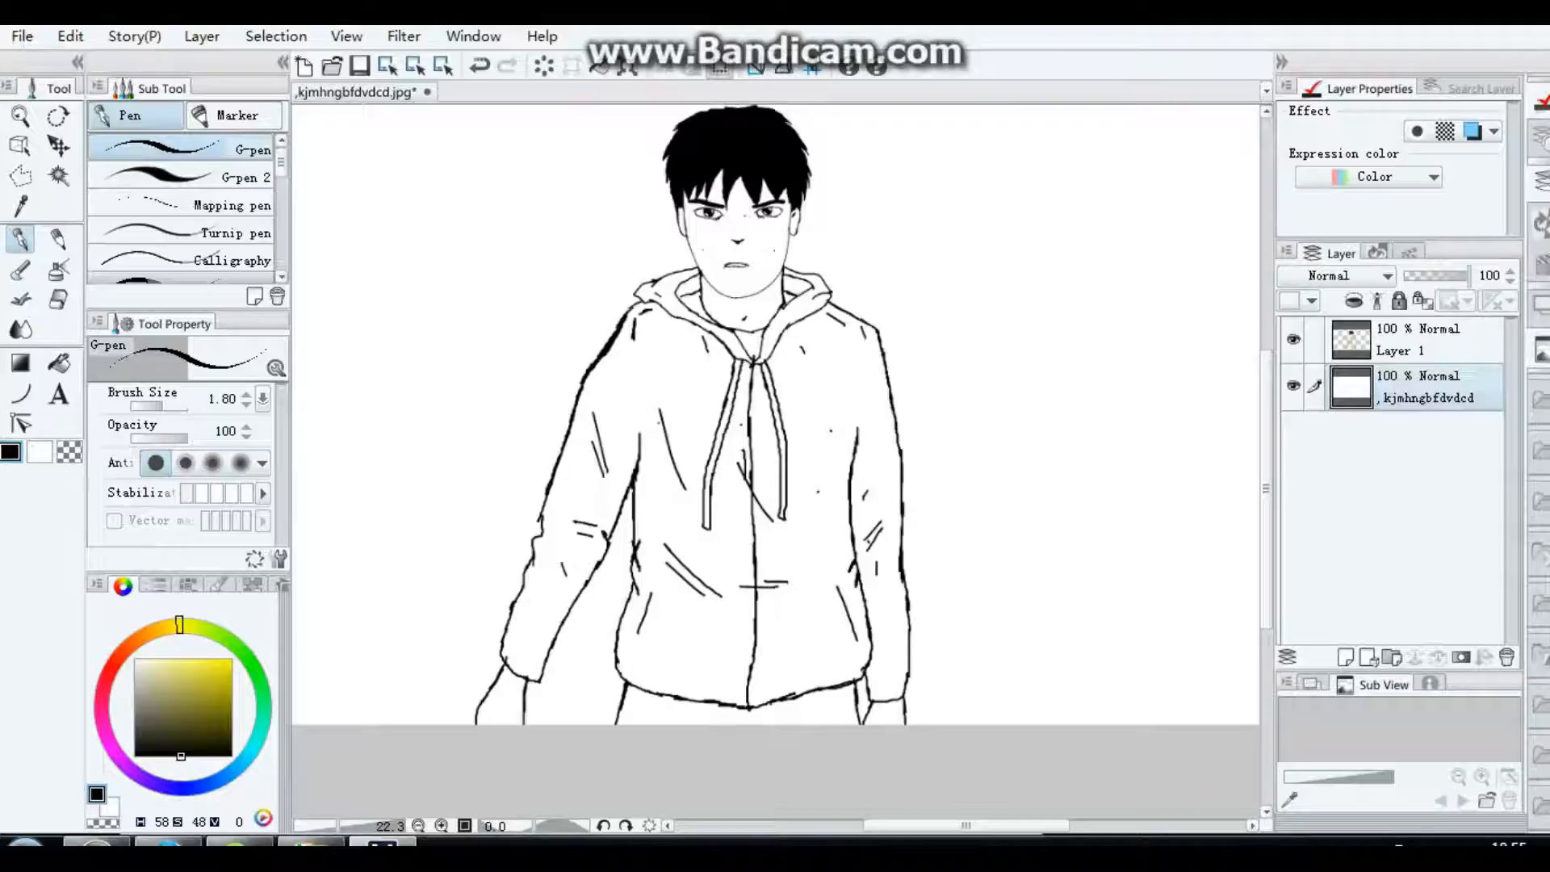
Step: Select the line-drawing layer and examine the hood, jacket and face lines against the white background
click(1437, 340)
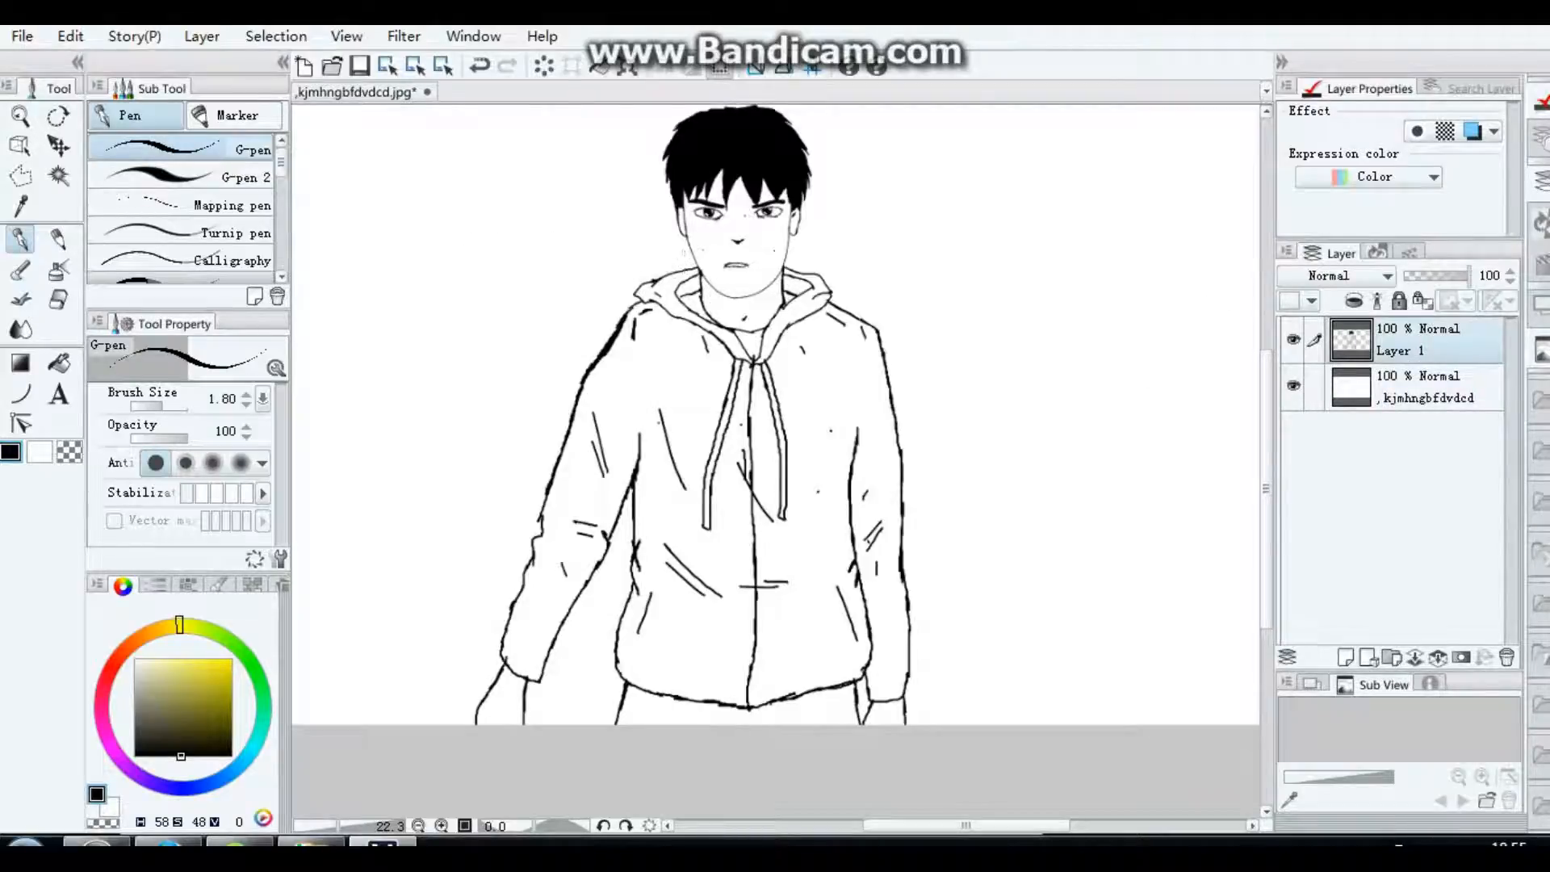
scroll(826, 313, up, 2)
scroll(825, 314, down, 1)
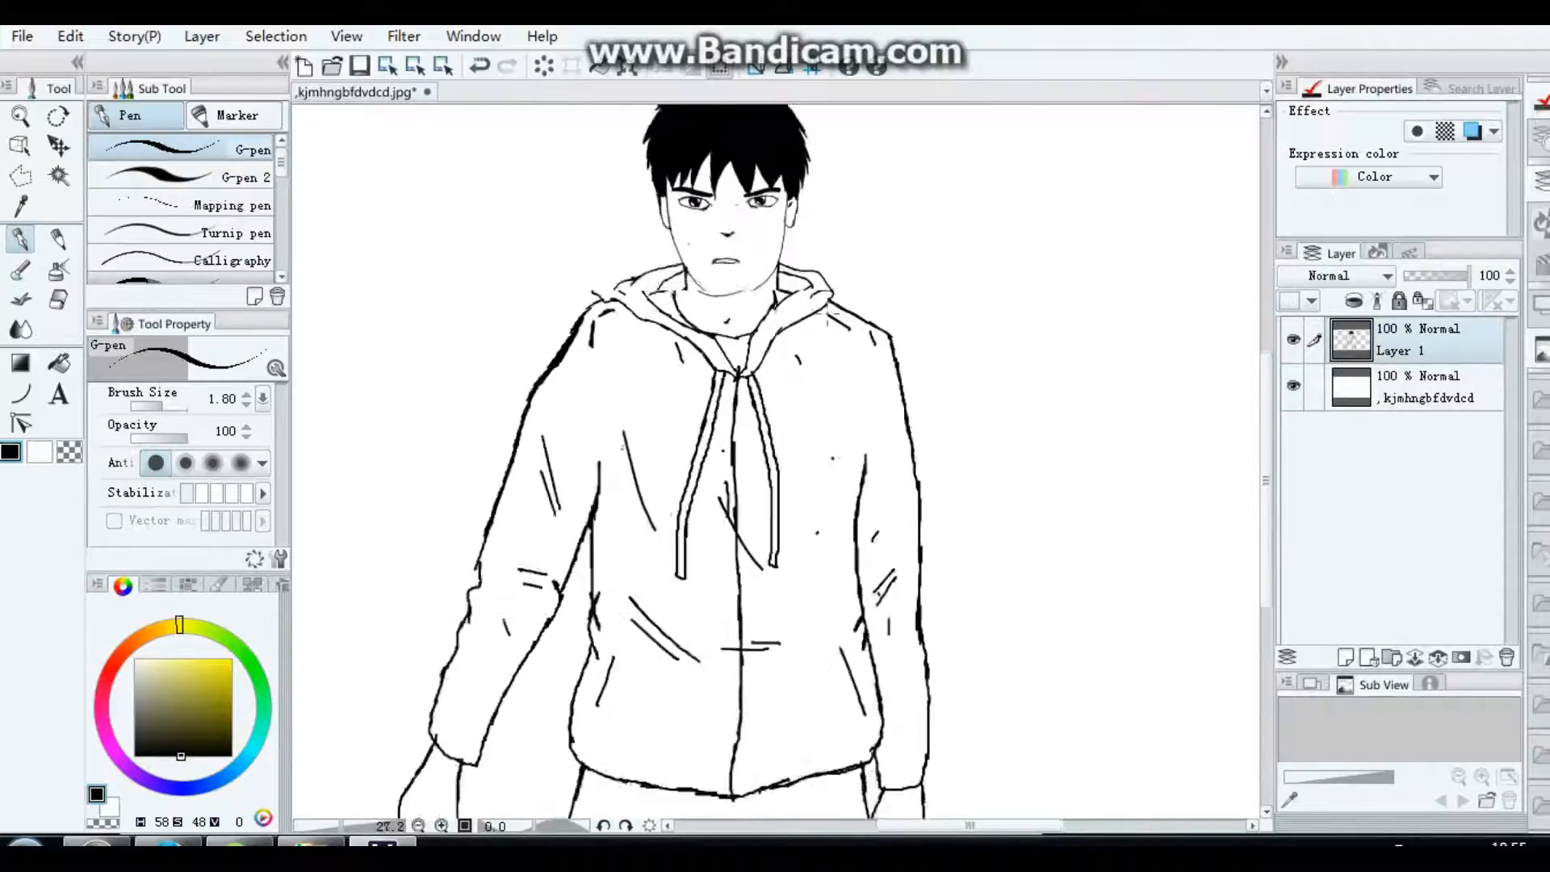
scroll(666, 372, up, 6)
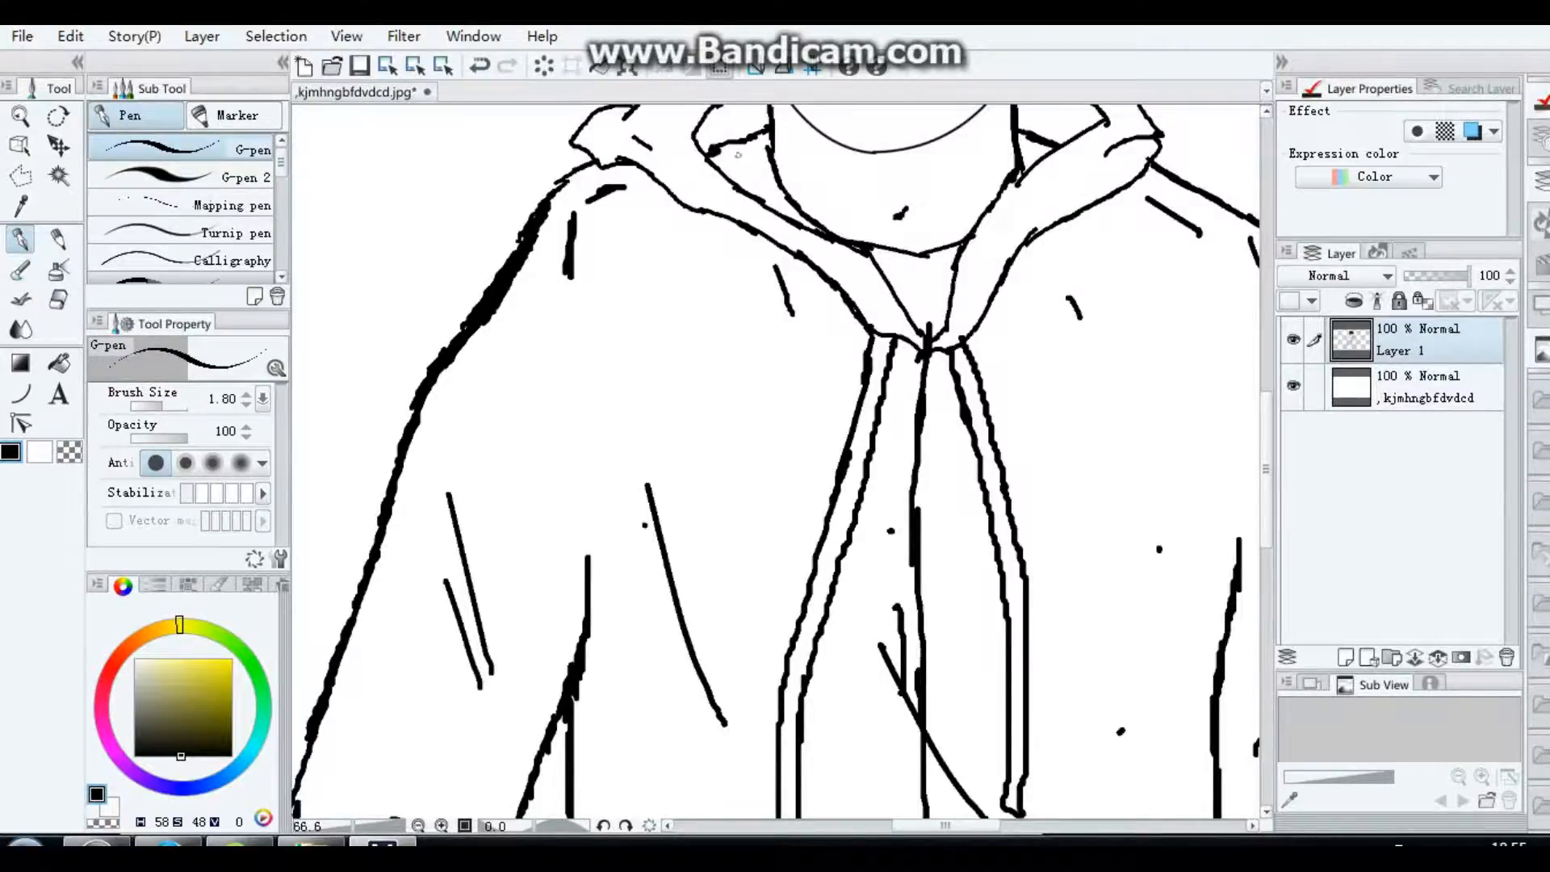
scroll(874, 244, down, 5)
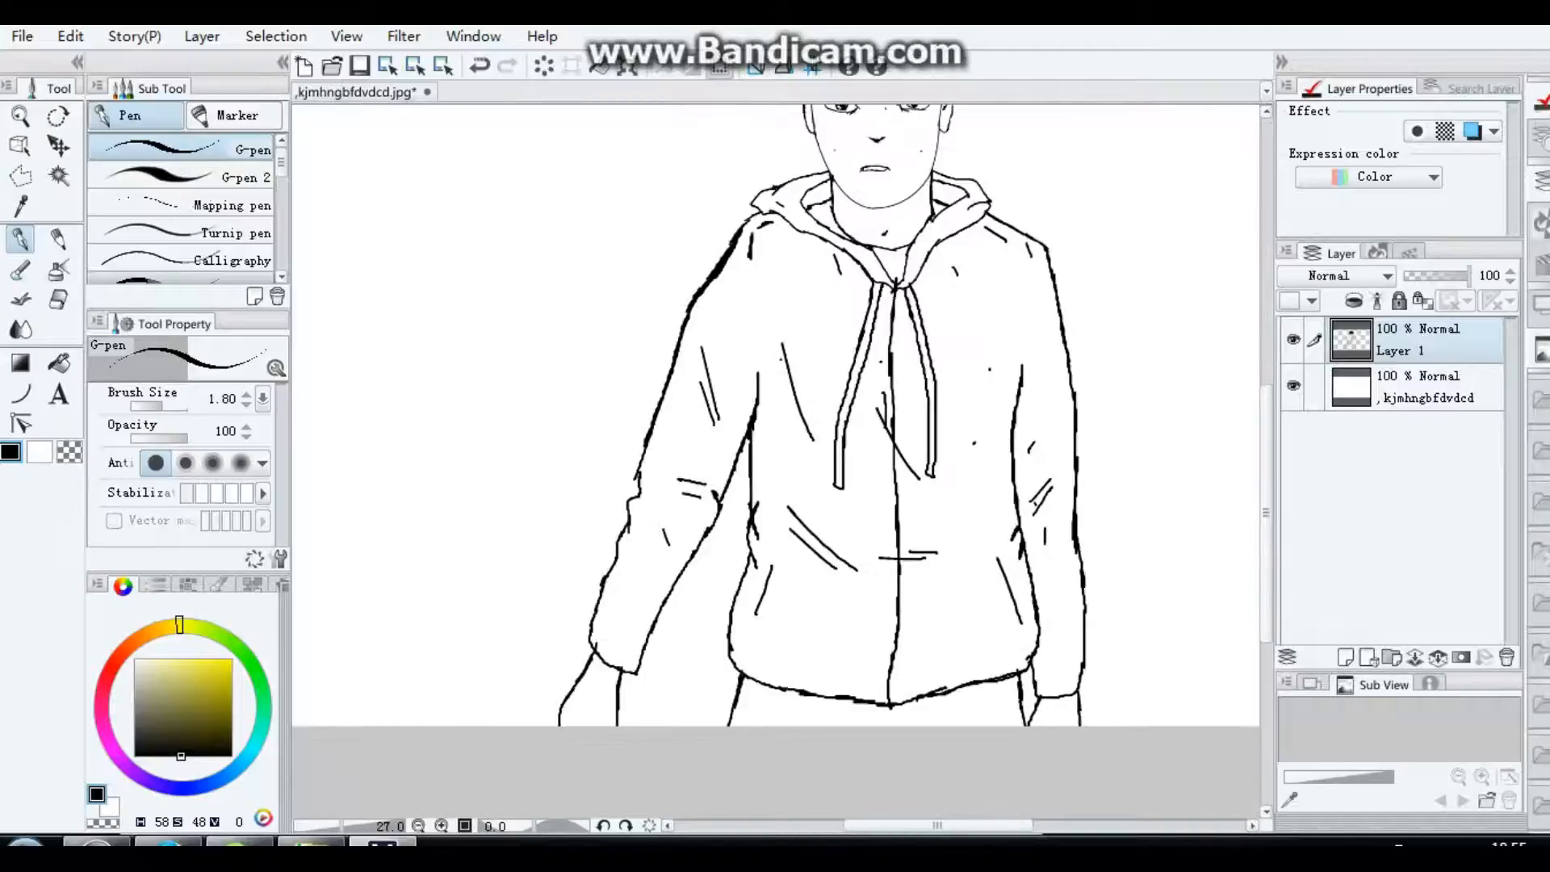
drag(1266, 513, 1266, 454)
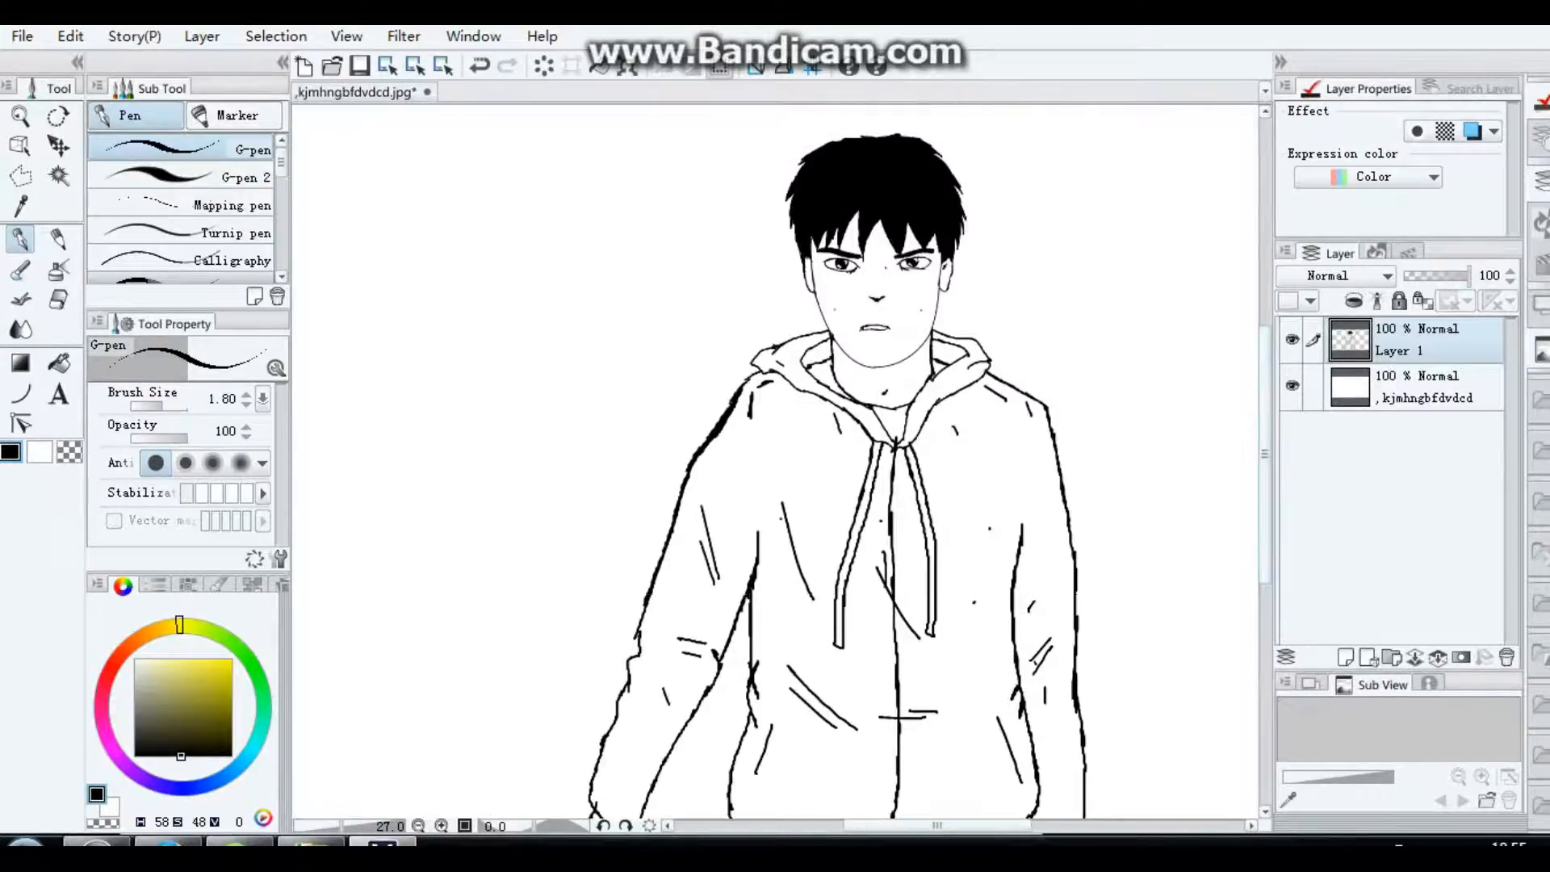
click(71, 36)
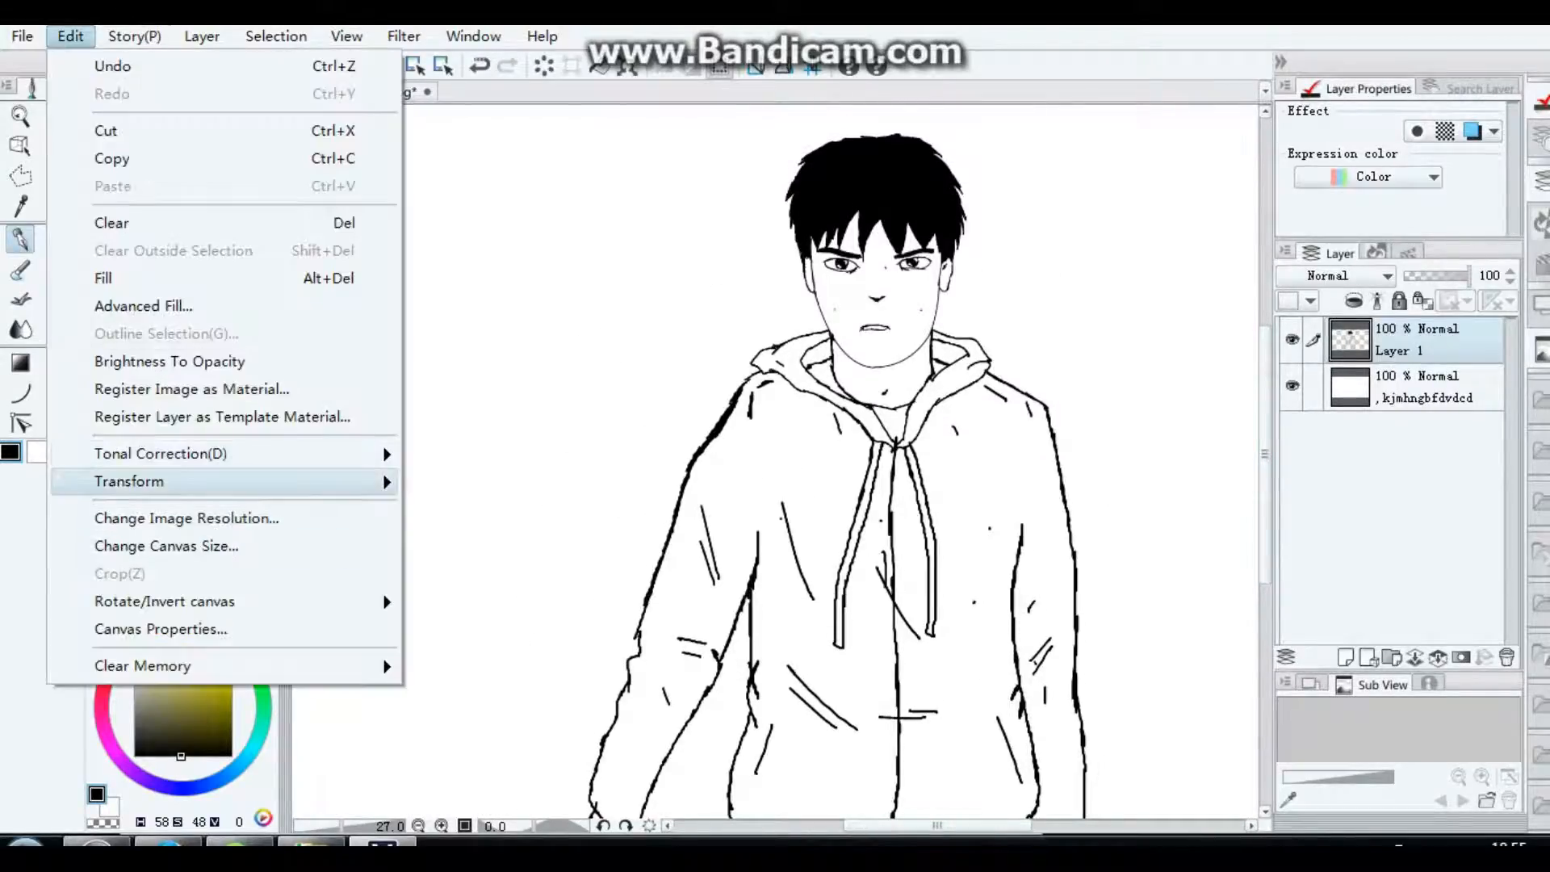
mouse_move(162, 453)
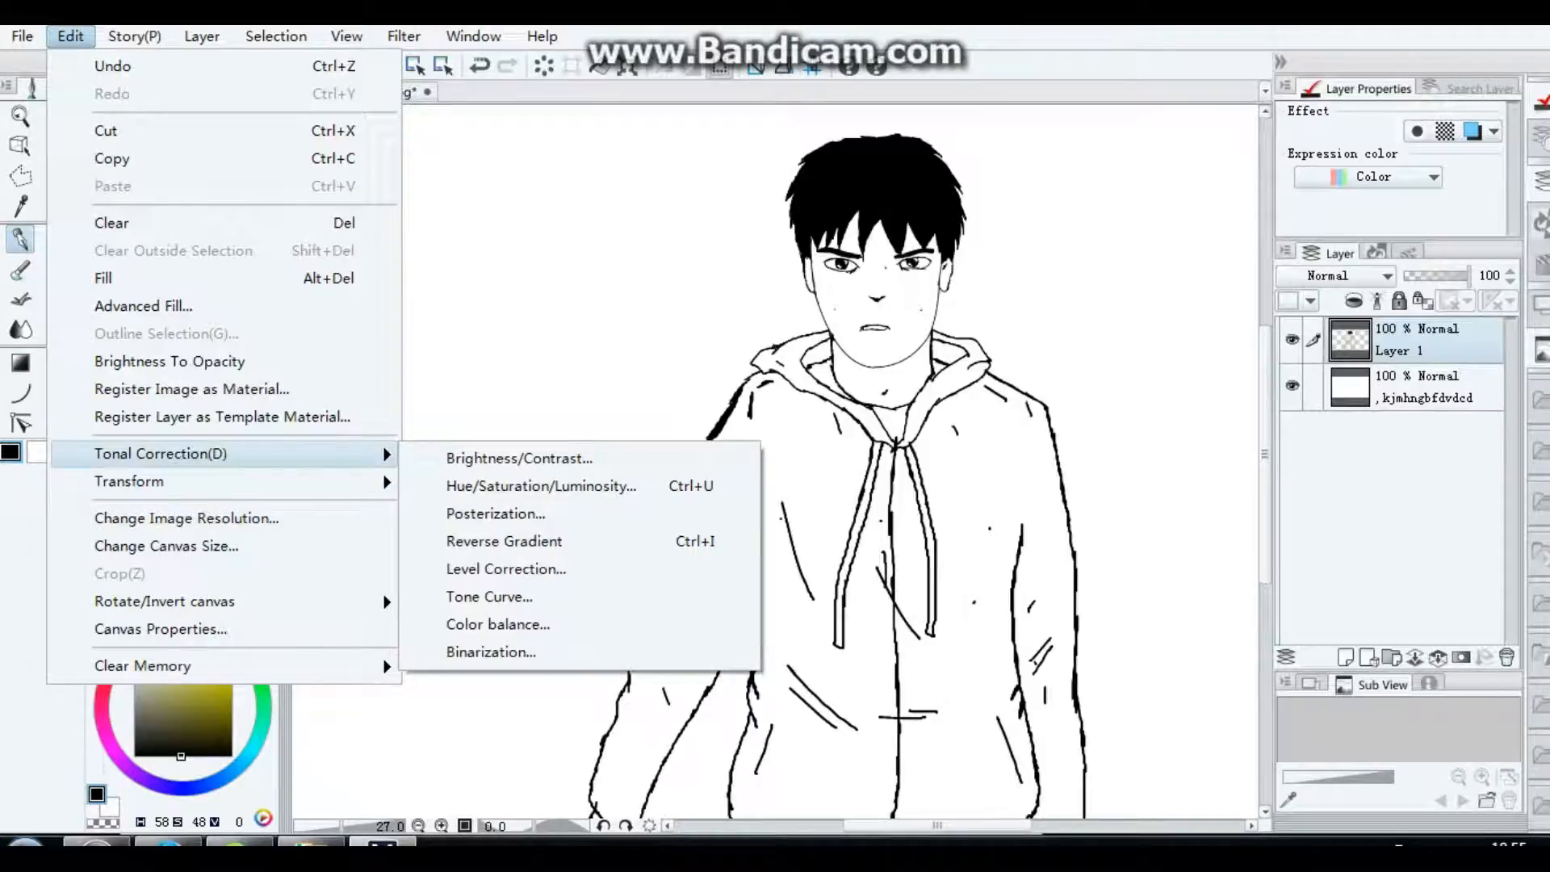
key(Escape)
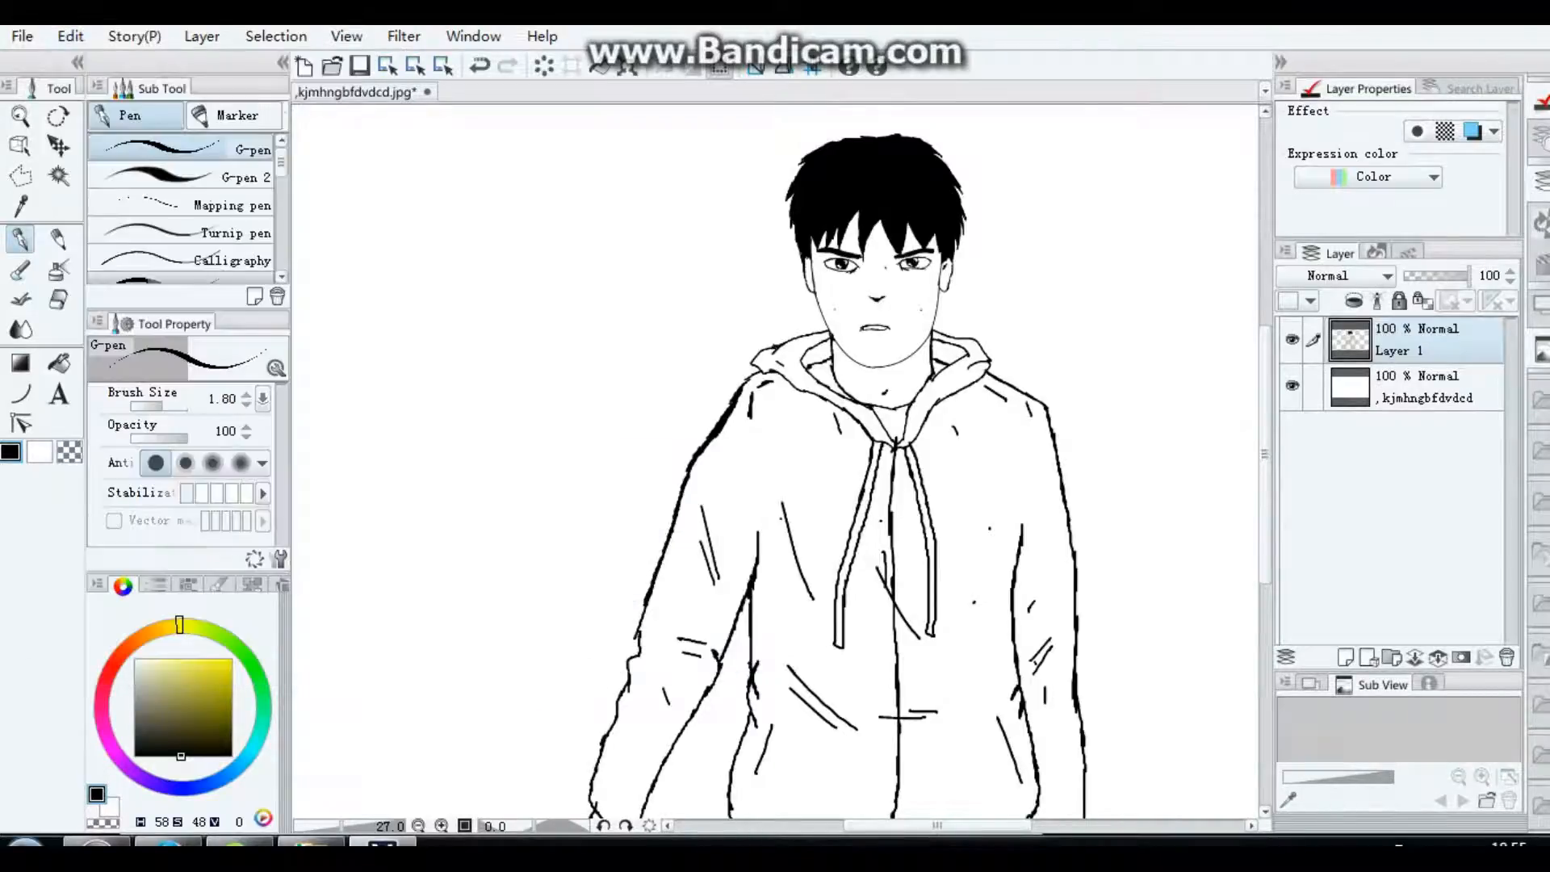
Step: Duplicate the line-drawing layer
right_click(1408, 337)
click(1292, 460)
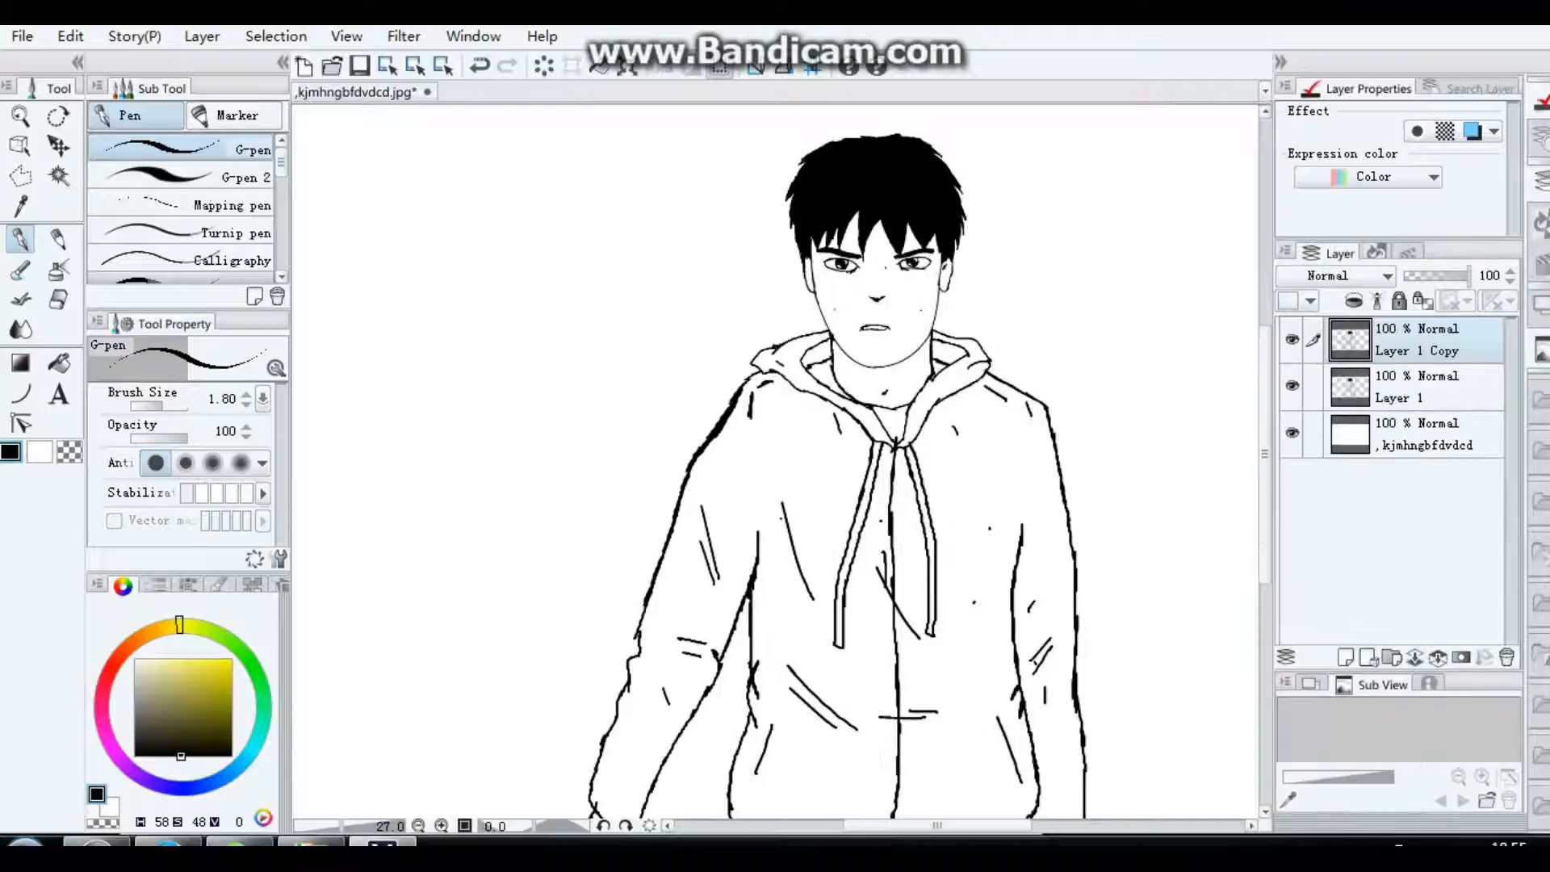
click(70, 35)
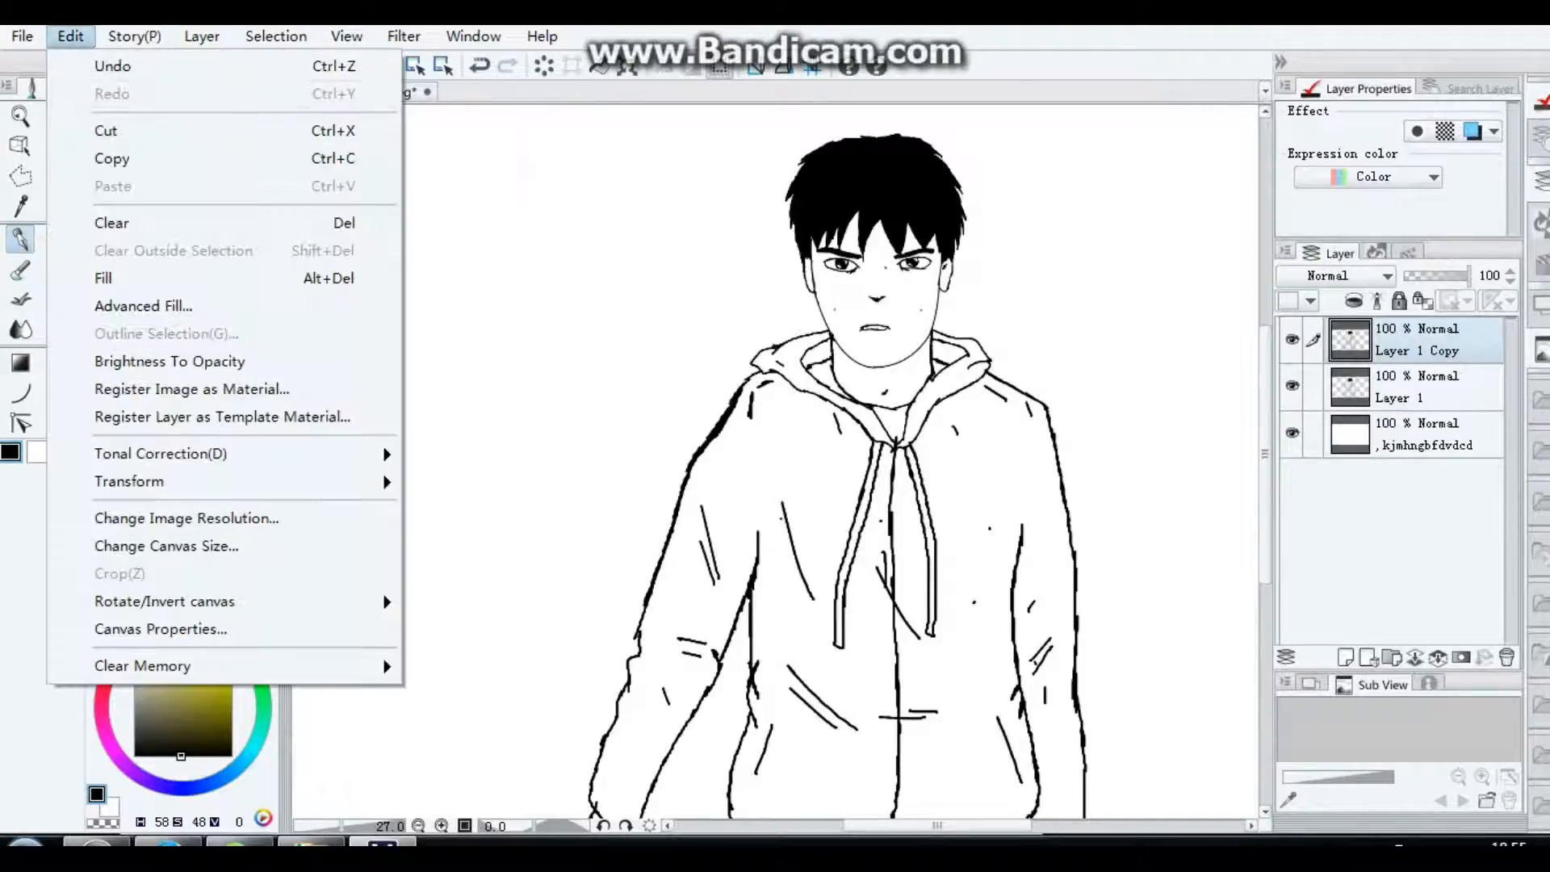
mouse_move(242, 456)
click(1401, 398)
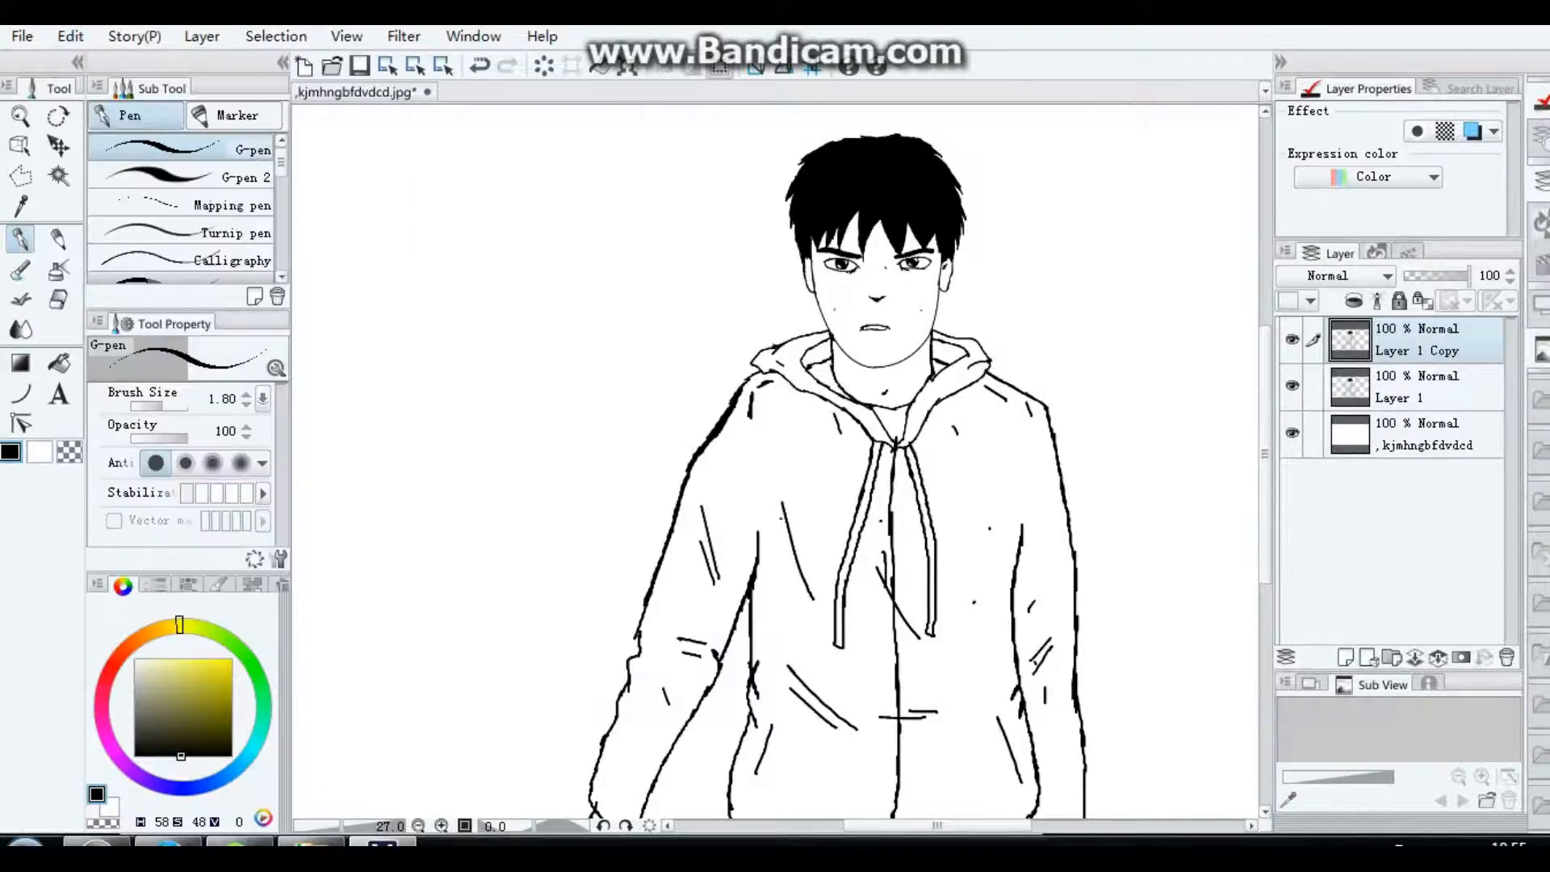
Step: Apply a Gaussian blur of 8.90 to the duplicated line-drawing layer and merge both line layers down into the film still layer
double_click(1401, 398)
key(Escape)
click(71, 36)
mouse_move(404, 35)
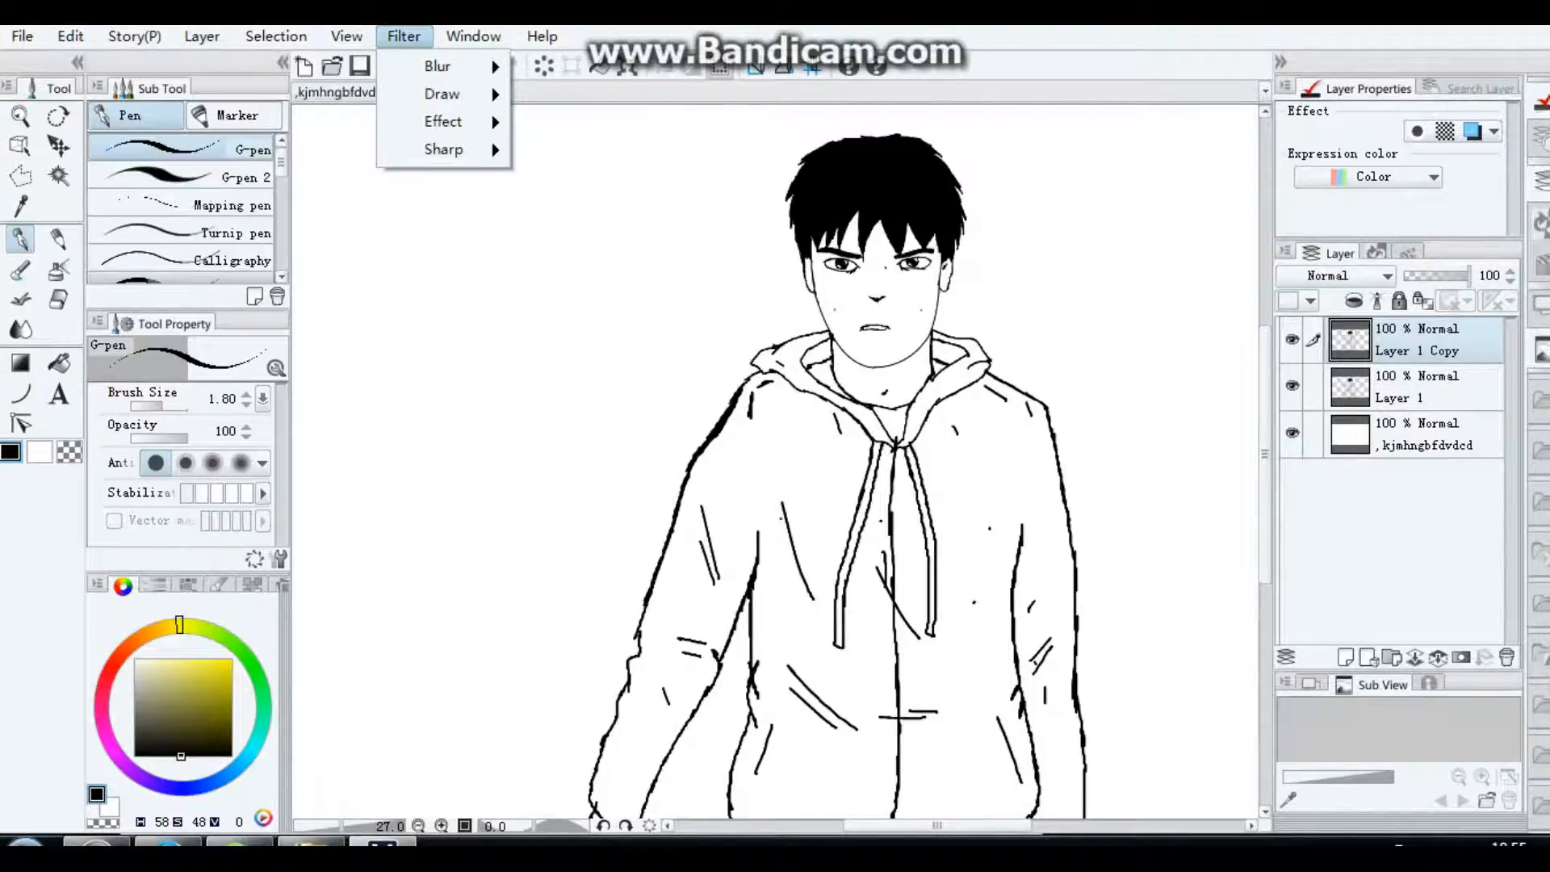
mouse_move(440, 66)
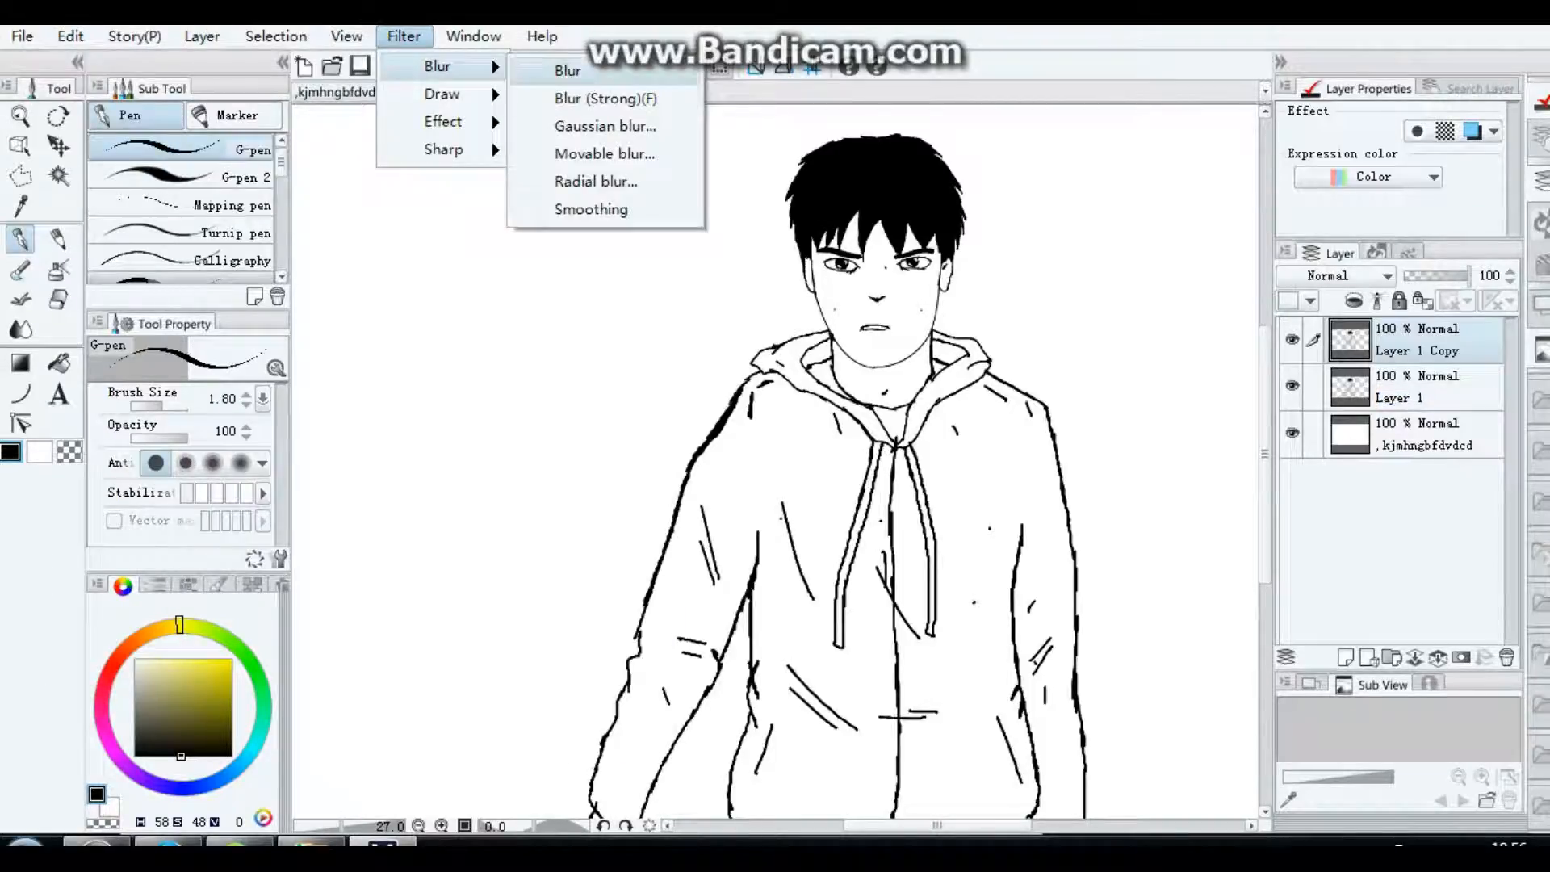
click(605, 126)
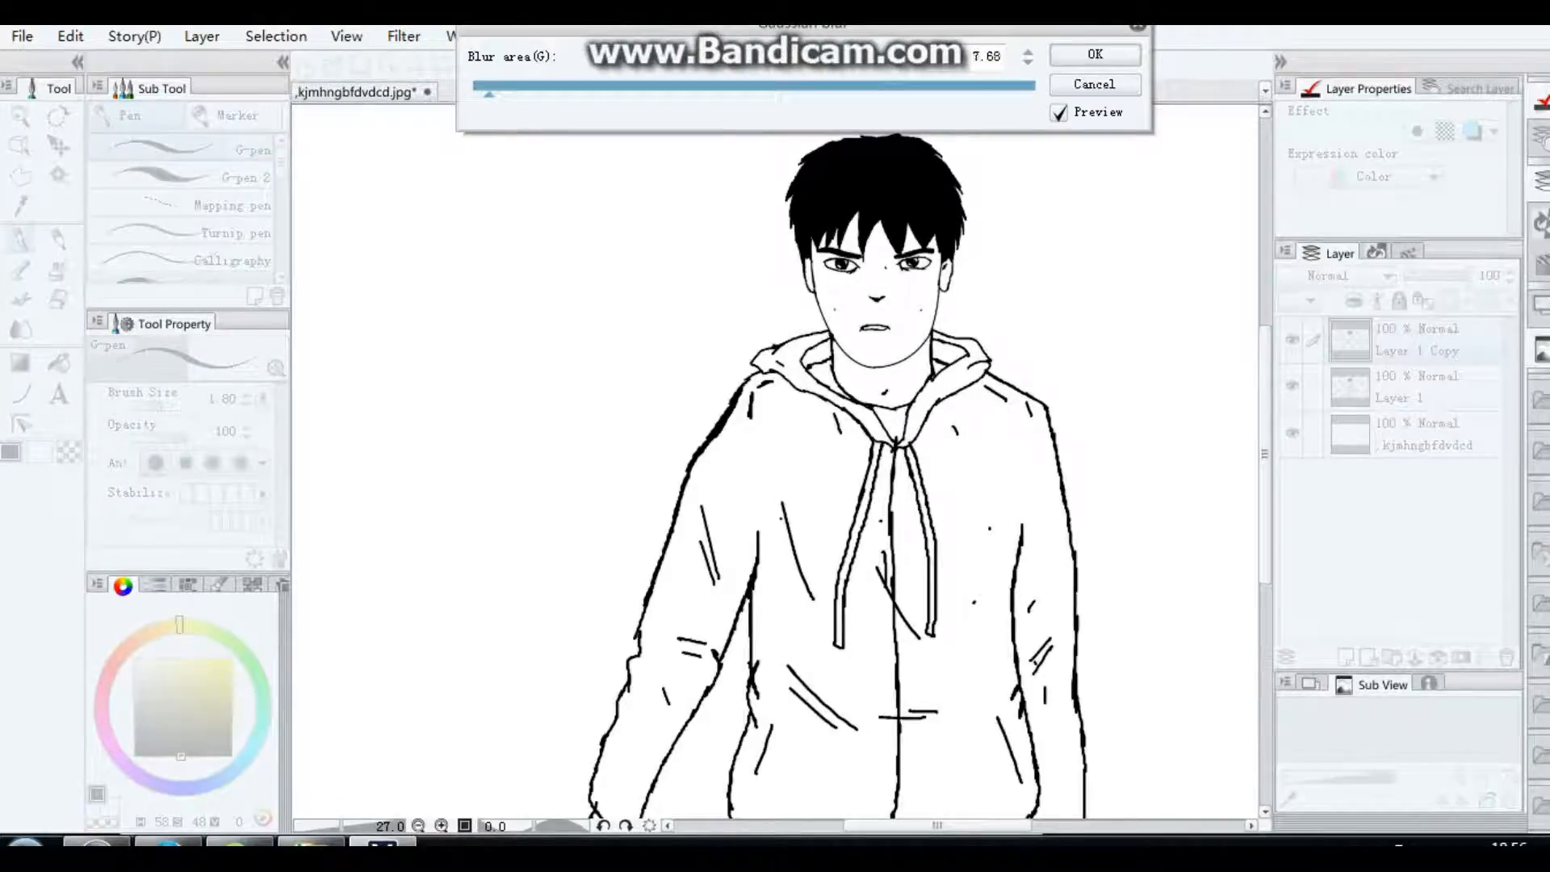
mouse_move(488, 94)
mouse_down()
mouse_move(561, 94)
mouse_move(492, 95)
mouse_up()
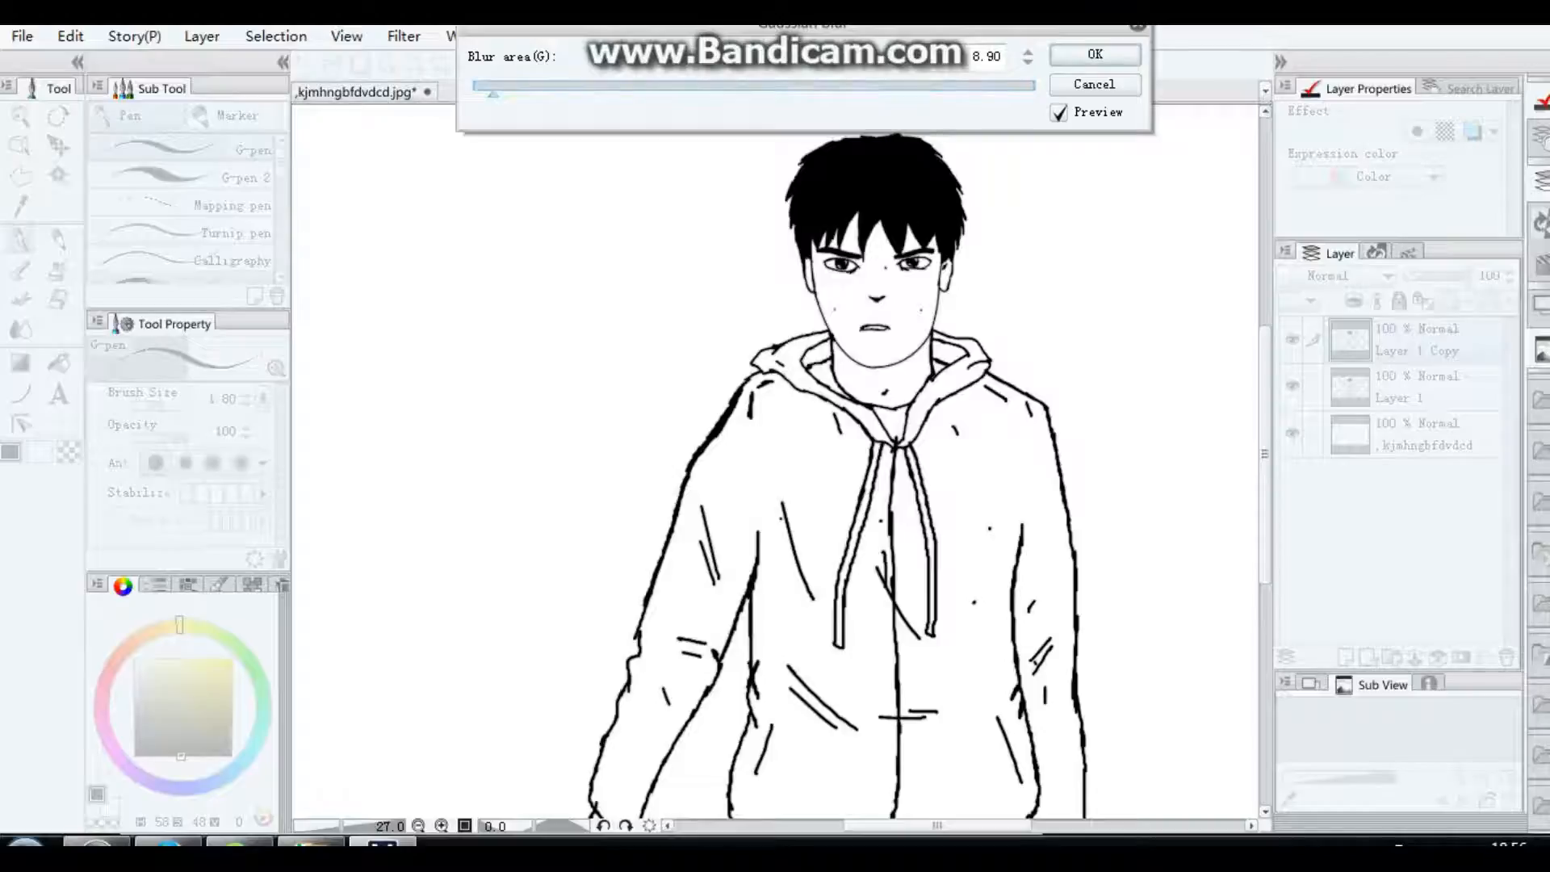
key(Return)
click(1438, 657)
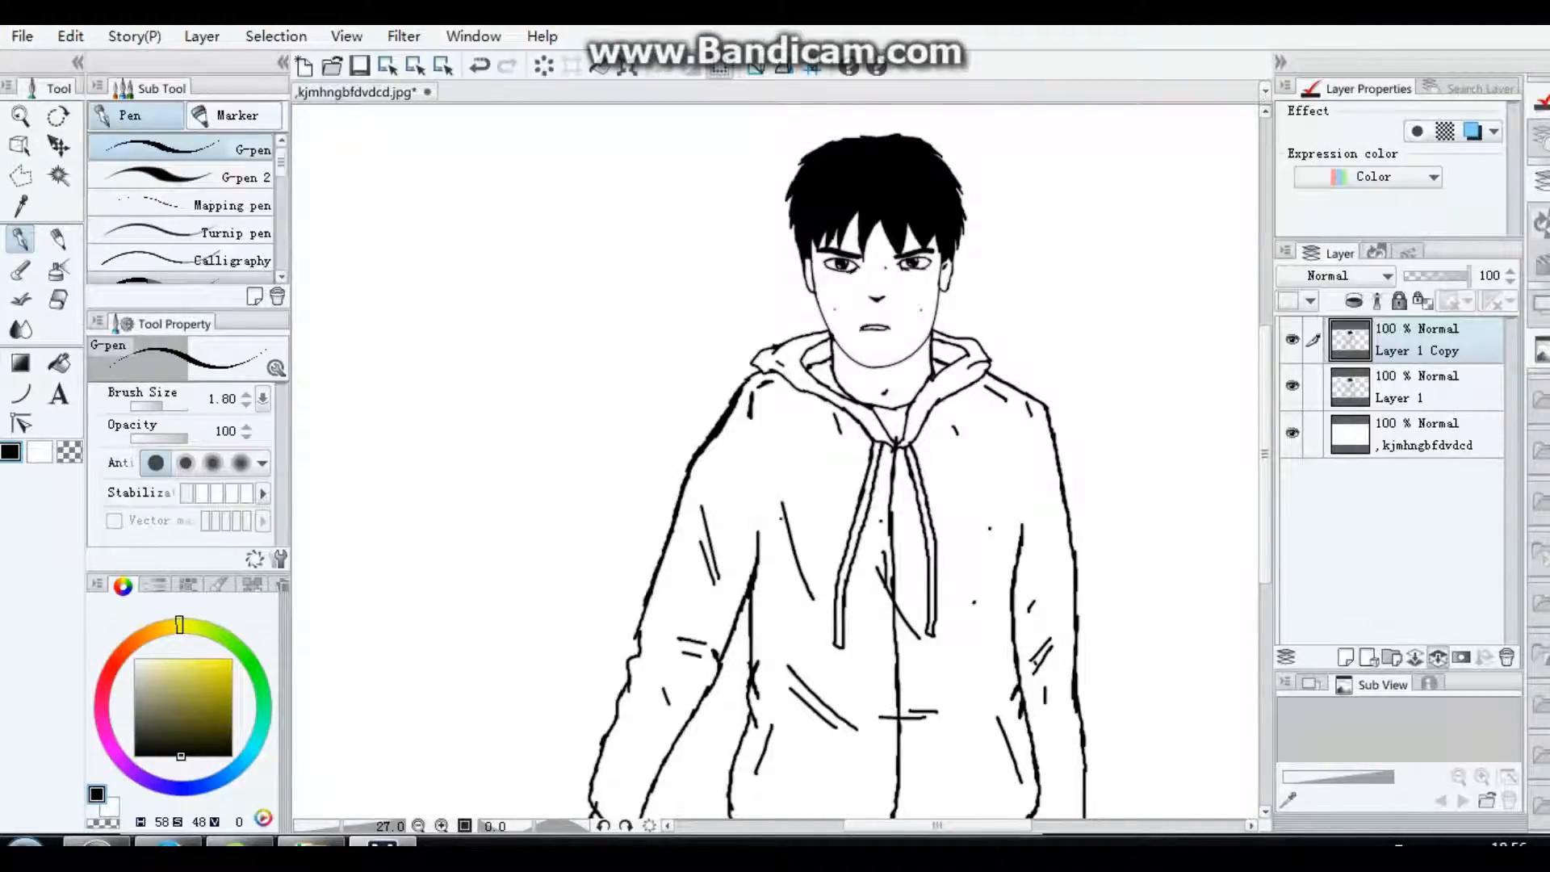
click(1438, 657)
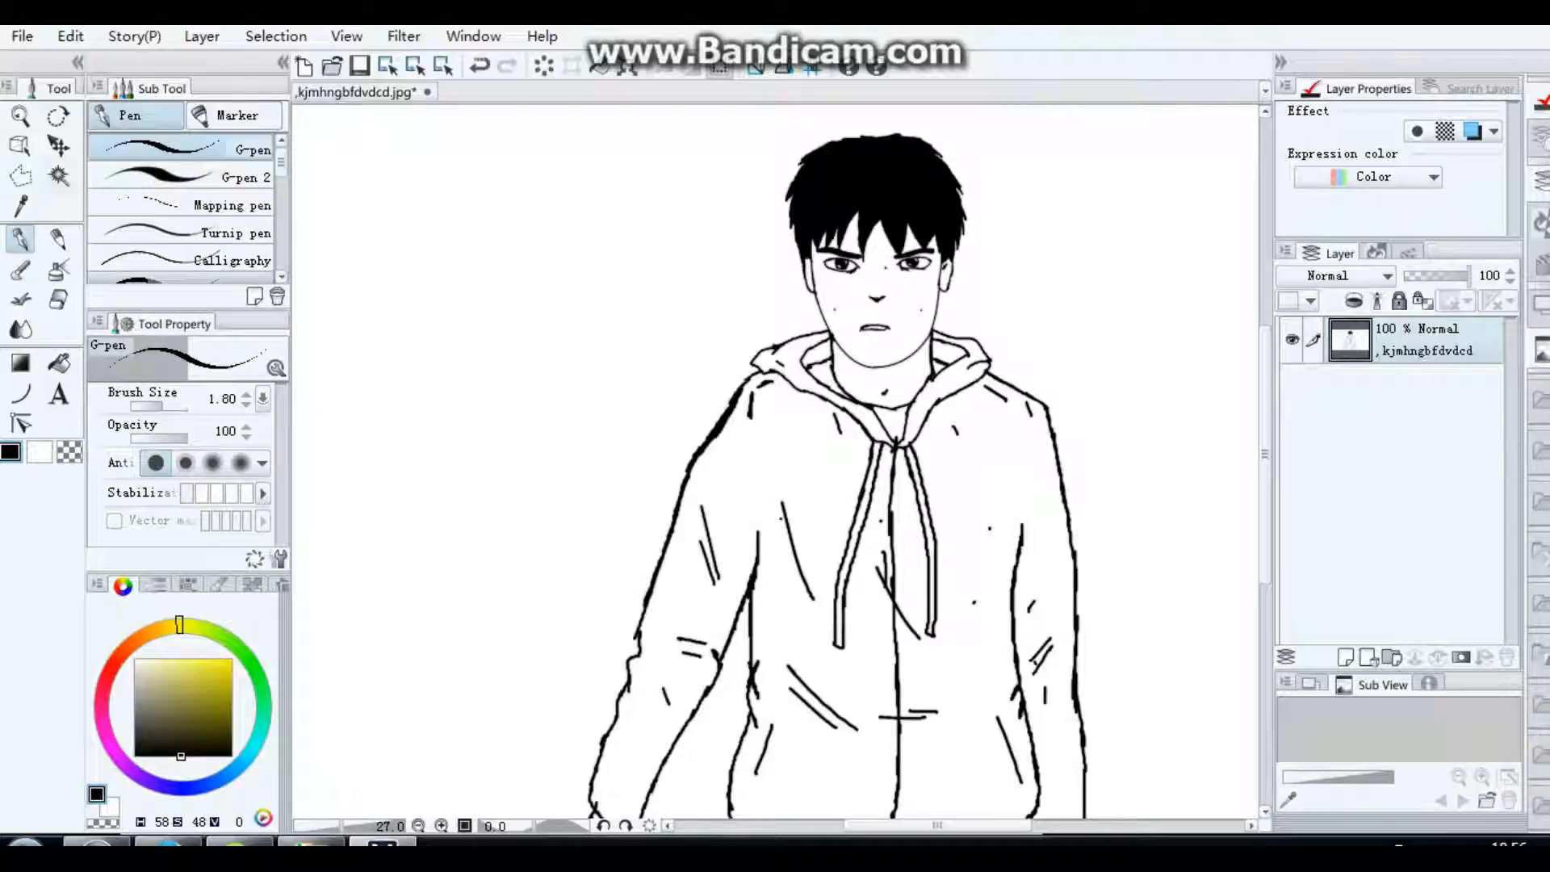
Step: Clear the white background around the figure with the Magic wand, including the gap between arm and torso, and deselect
key(w)
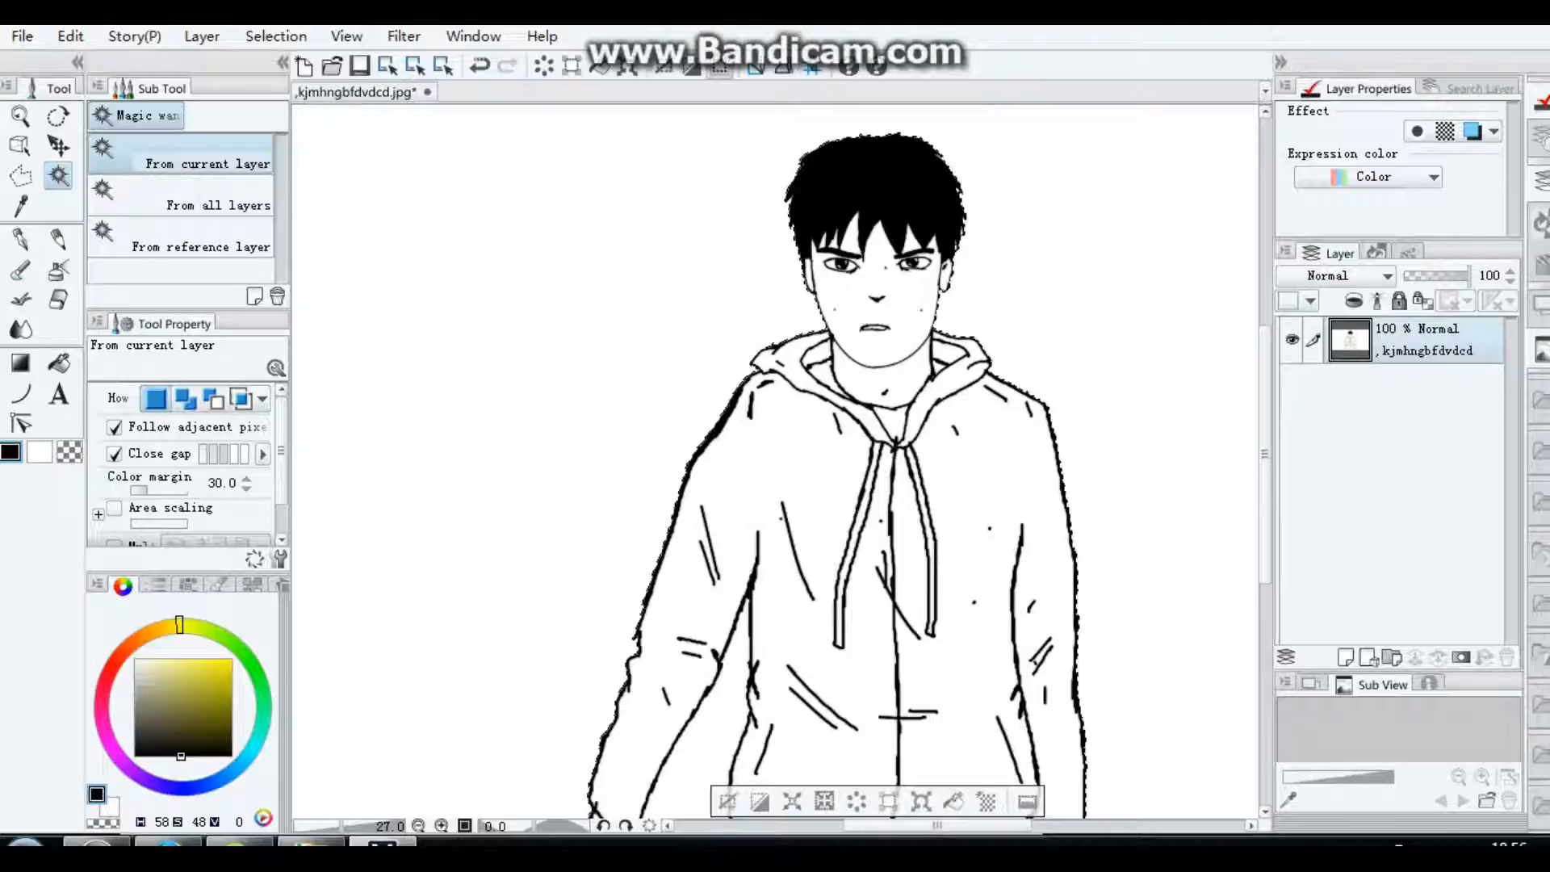
key(Delete)
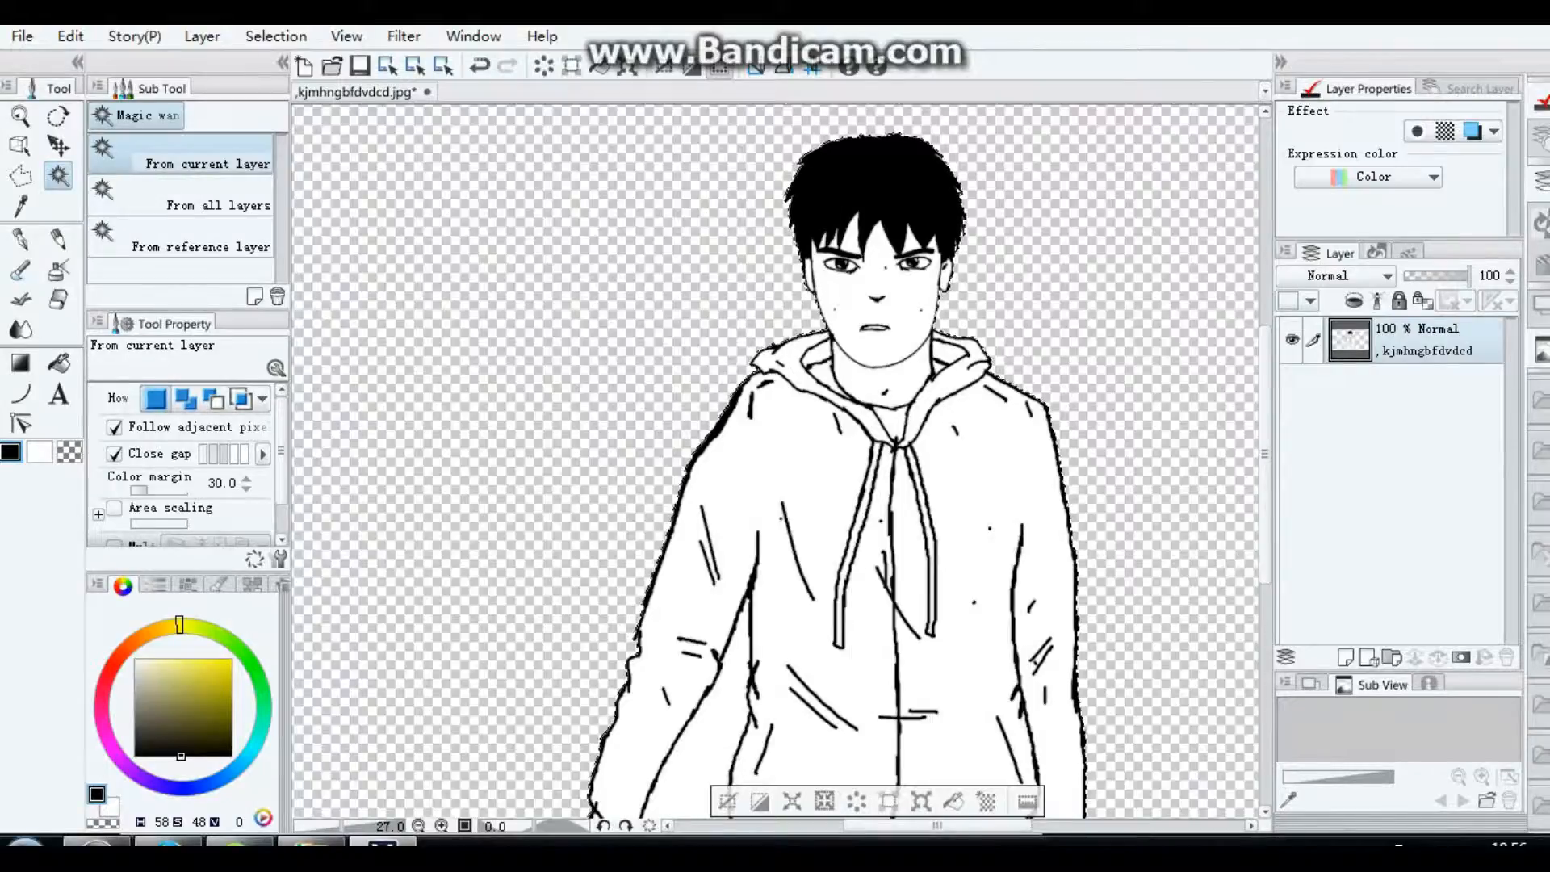
click(721, 723)
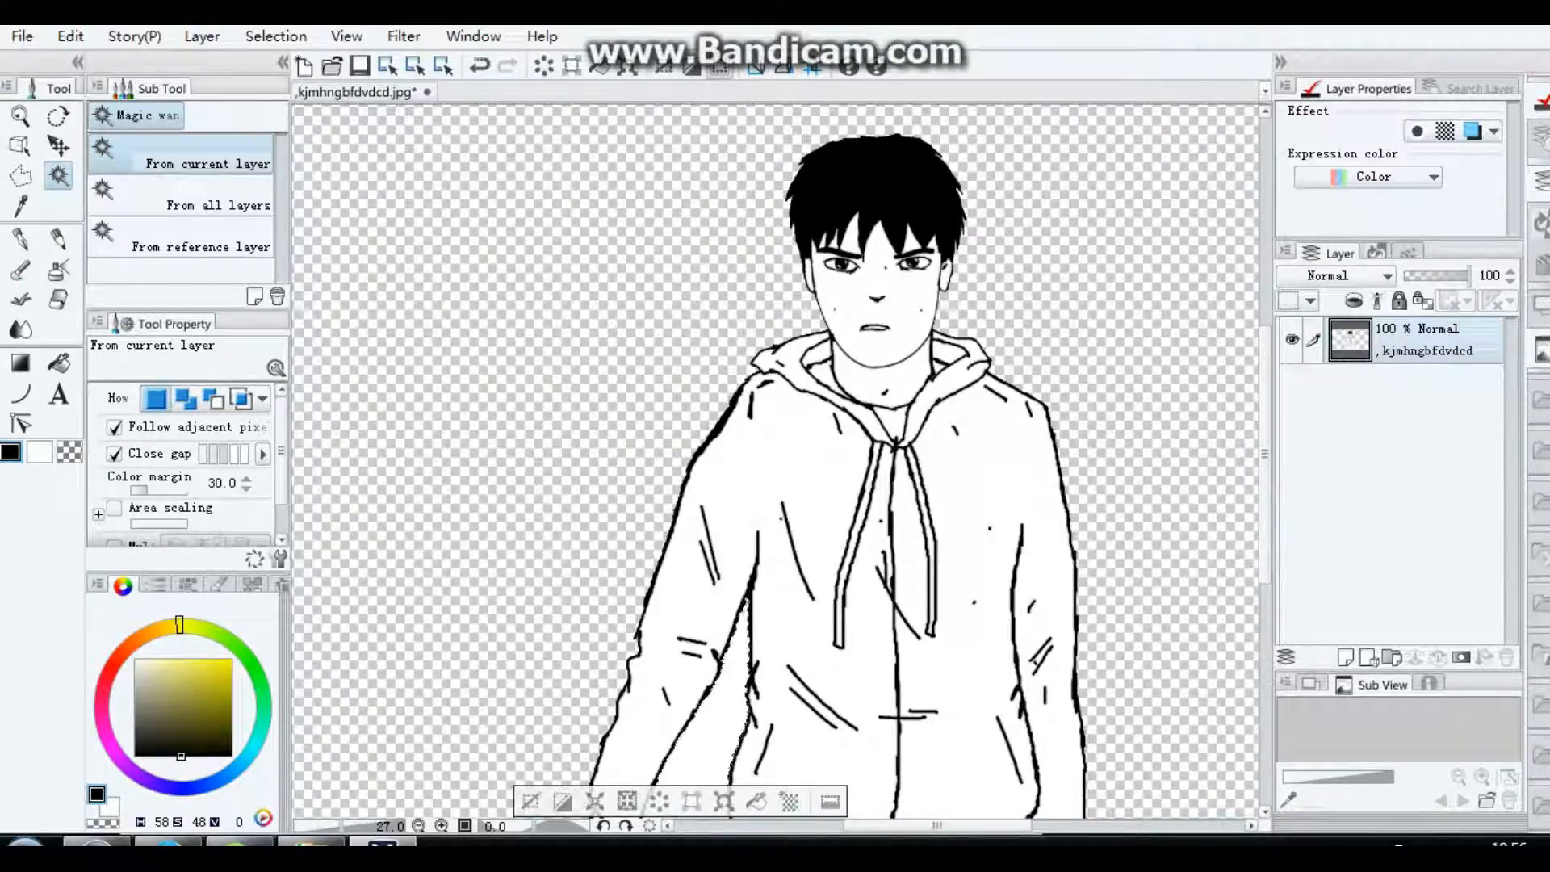
scroll(525, 404, down, 2)
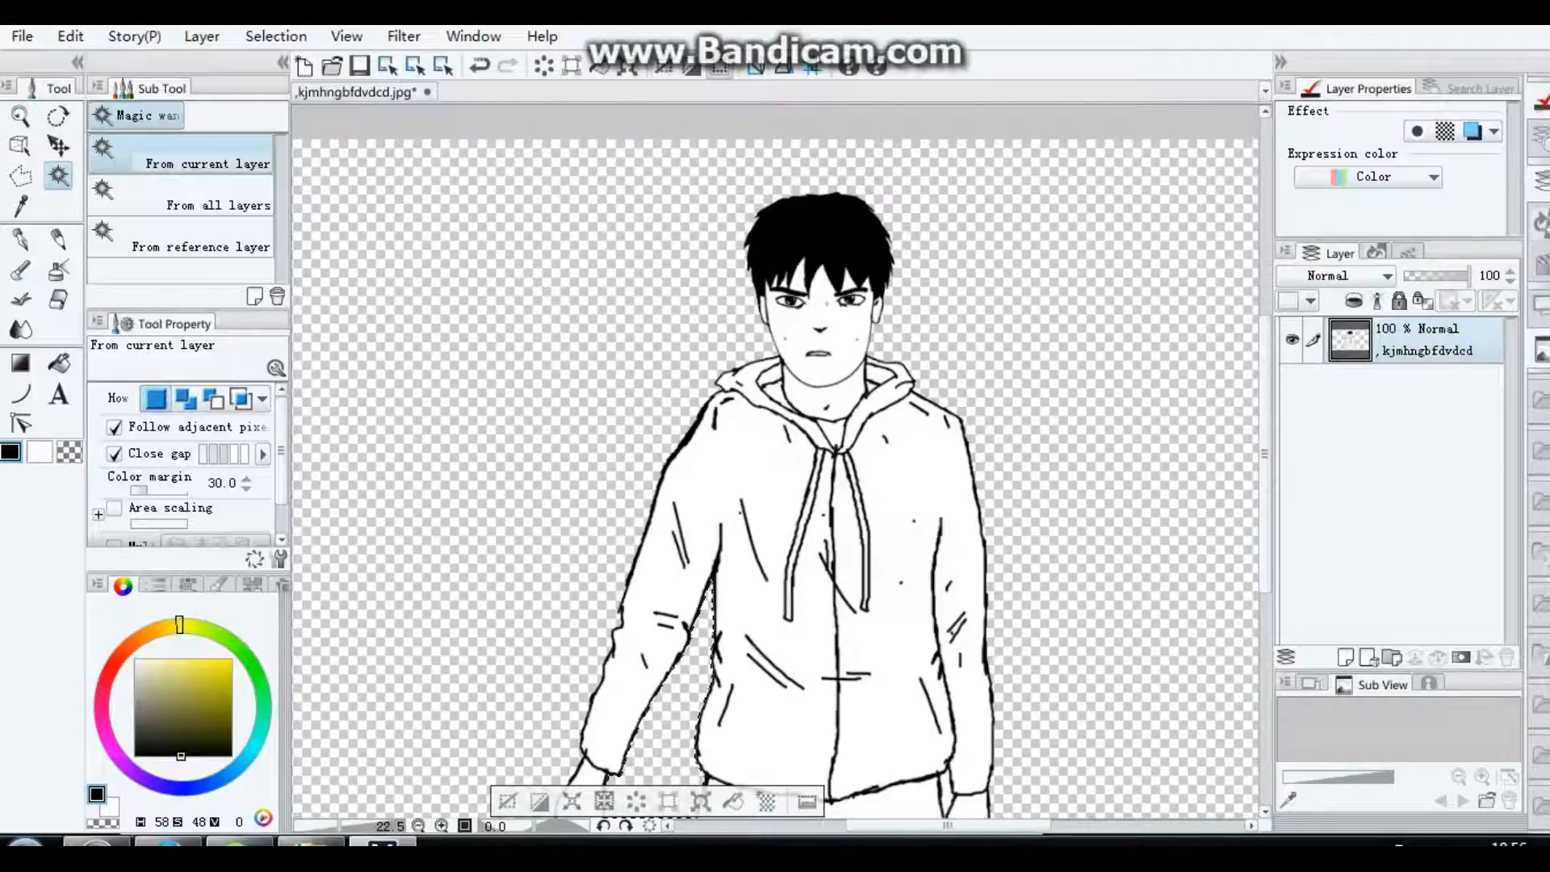
scroll(1154, 299, up, 1)
mouse_move(1265, 450)
mouse_down()
mouse_move(1266, 524)
mouse_move(1265, 461)
mouse_up()
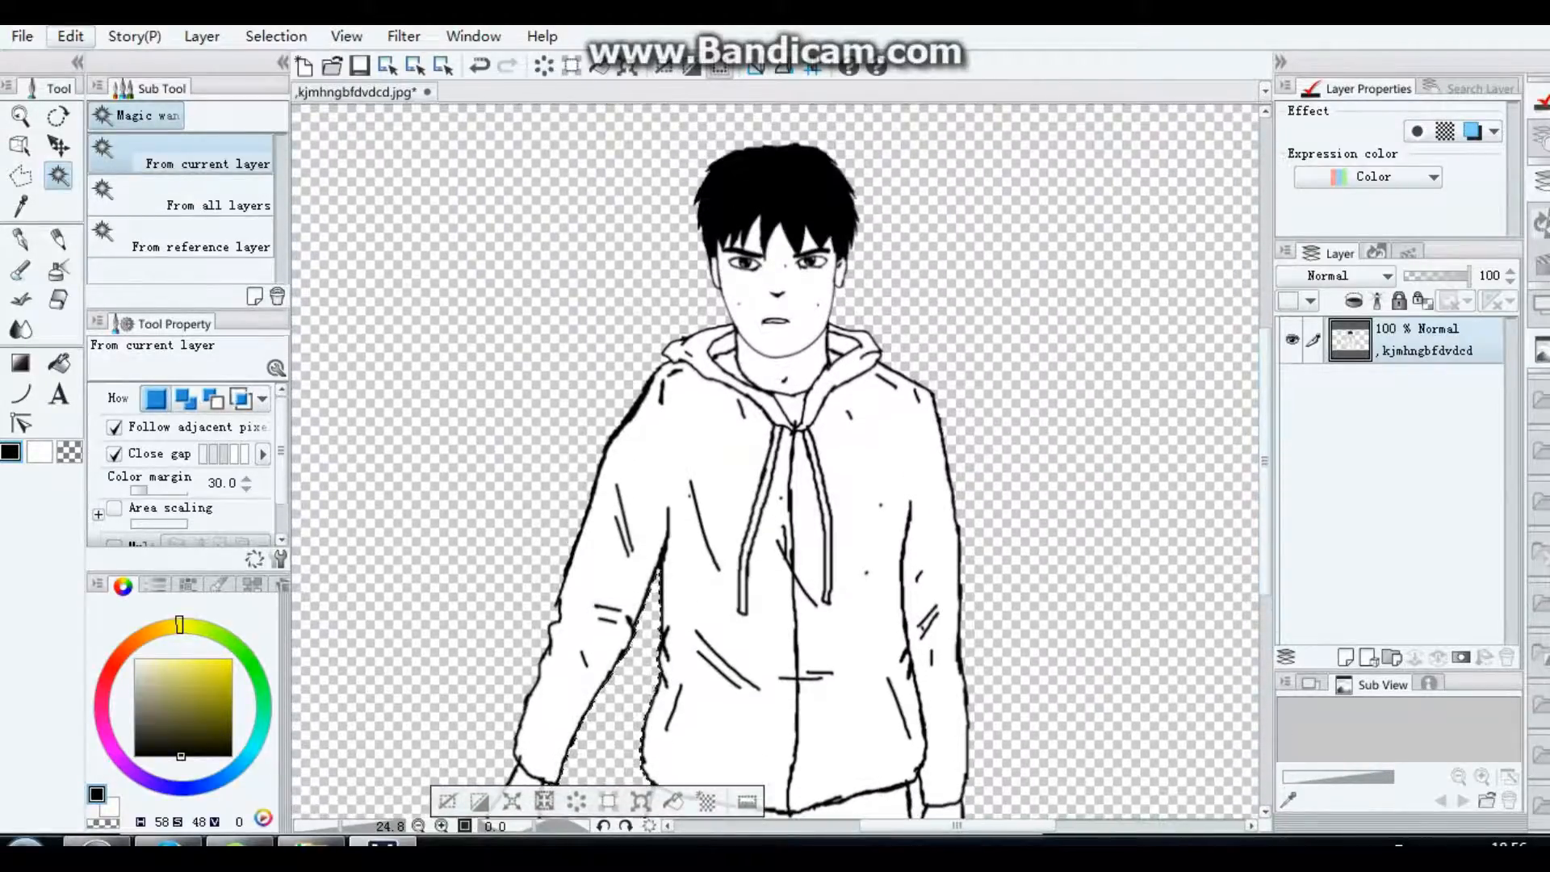
click(70, 35)
mouse_move(162, 454)
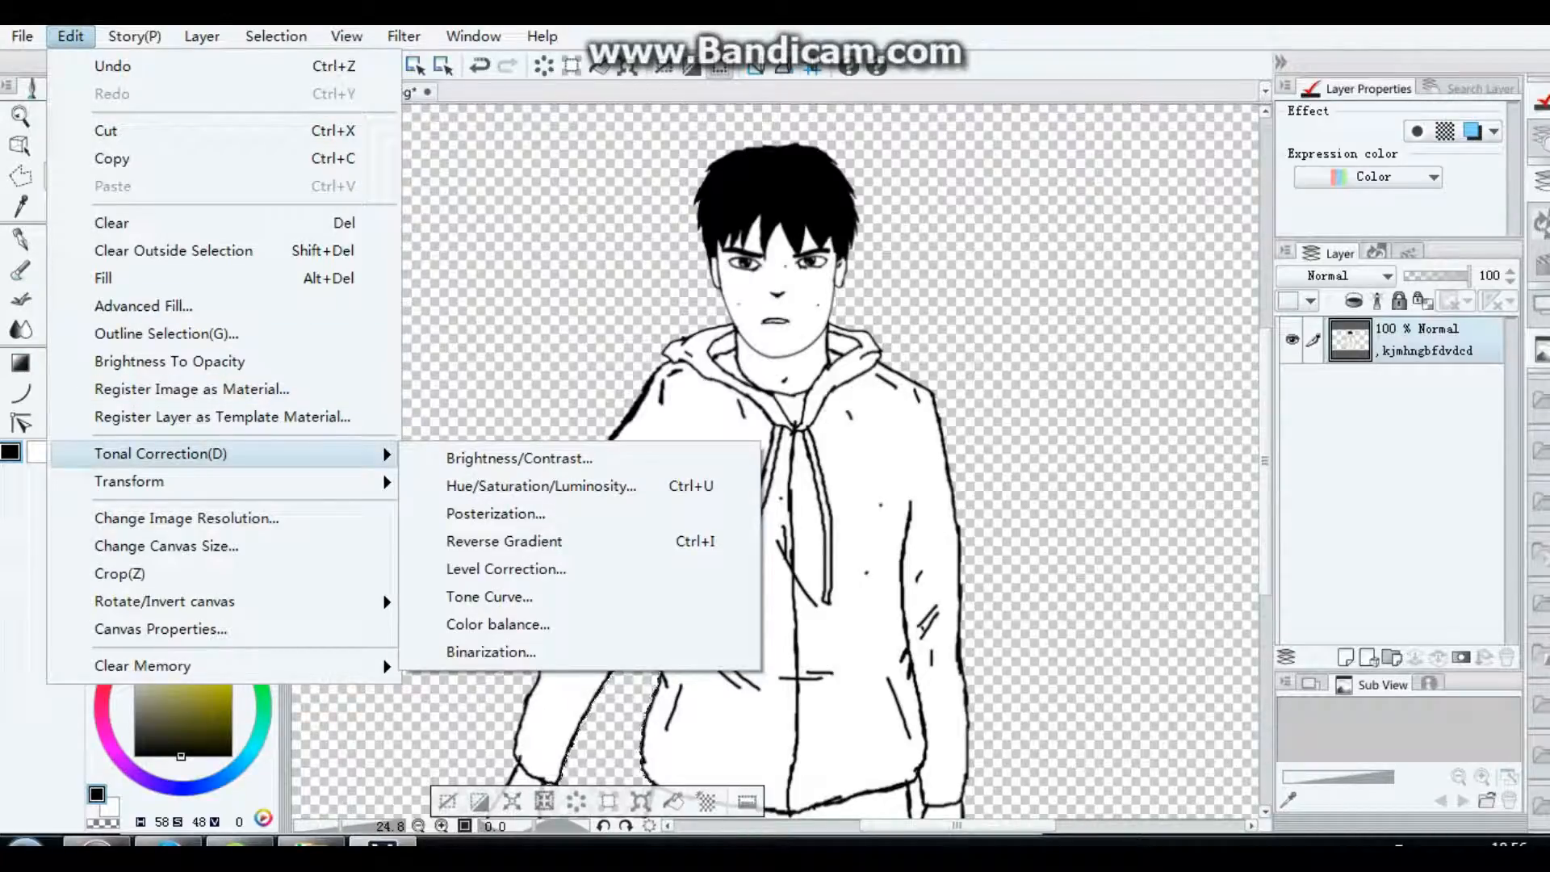
key(Escape)
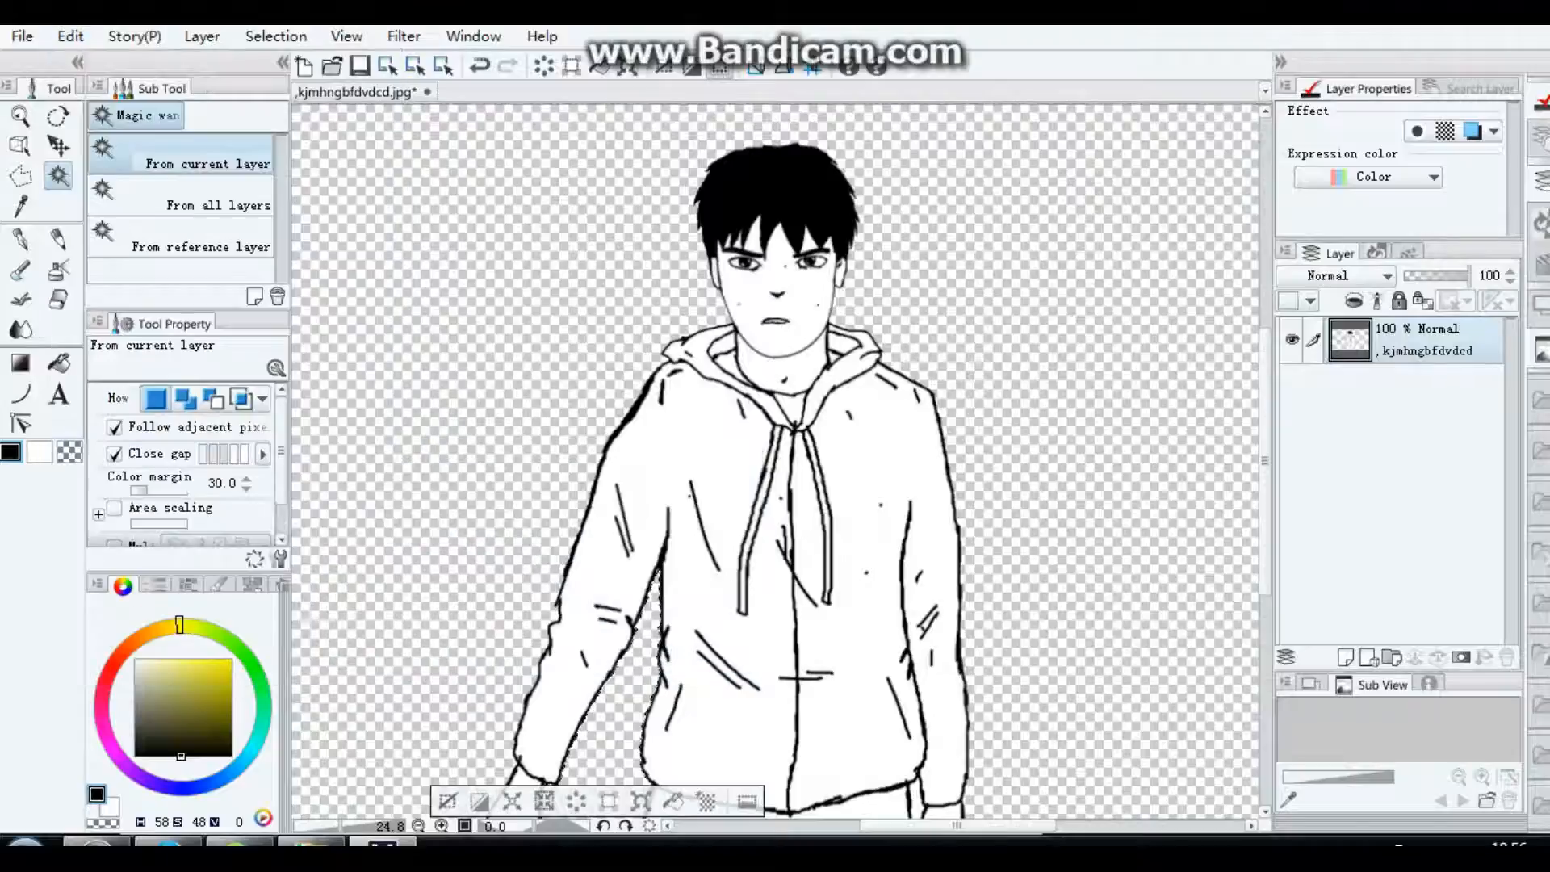
key(ctrl+d)
Step: Raise the merged drawing's contrast to 54 with the Brightness/Contrast correction, keeping brightness at 0
scroll(700, 575, up, 2)
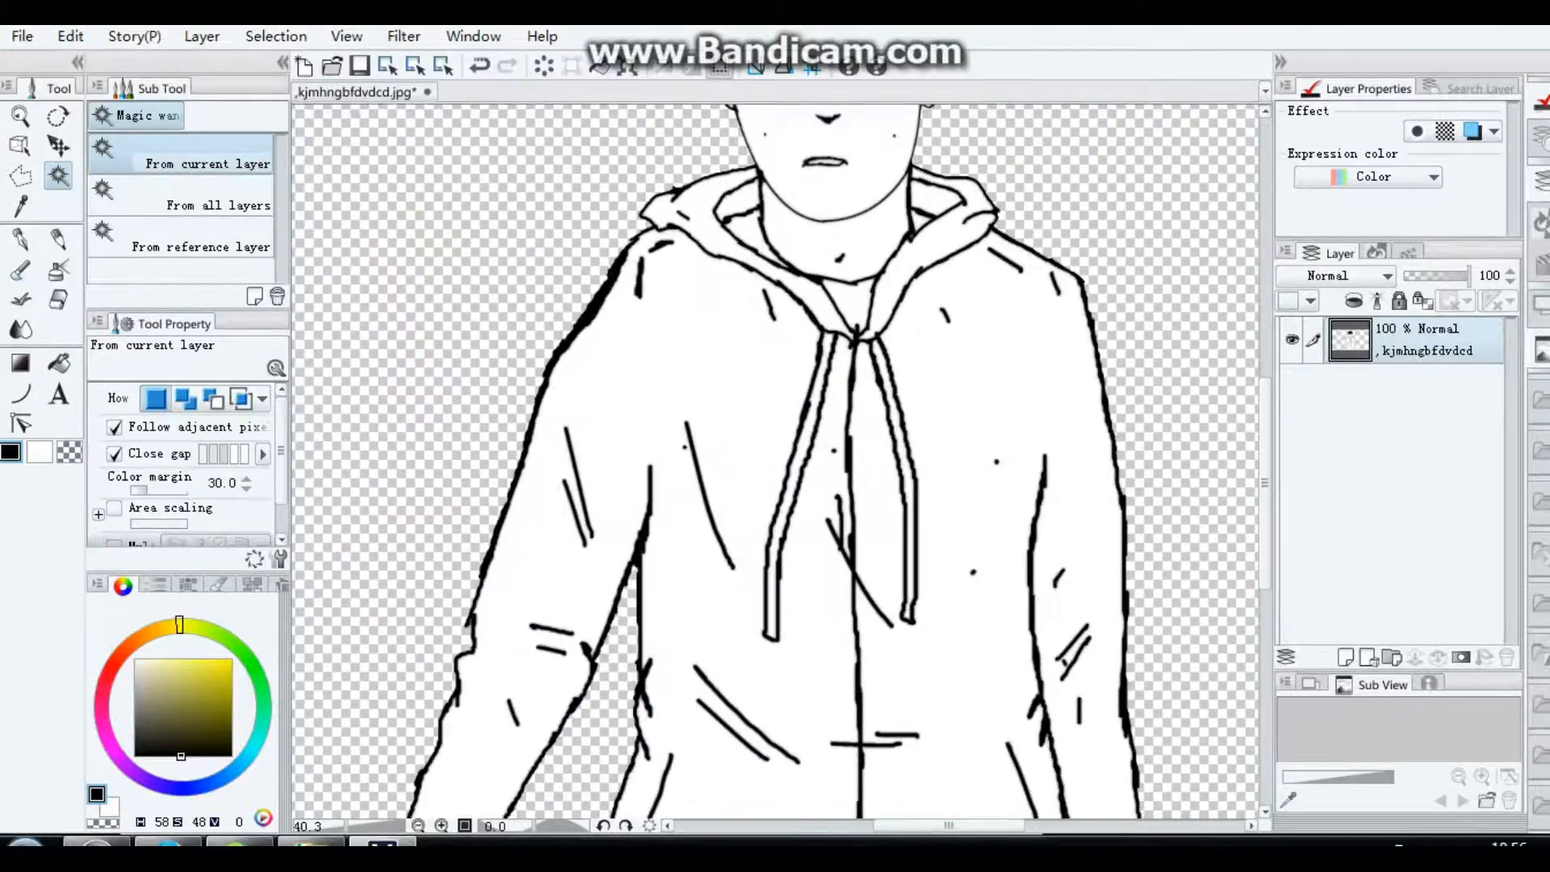
scroll(777, 461, up, 5)
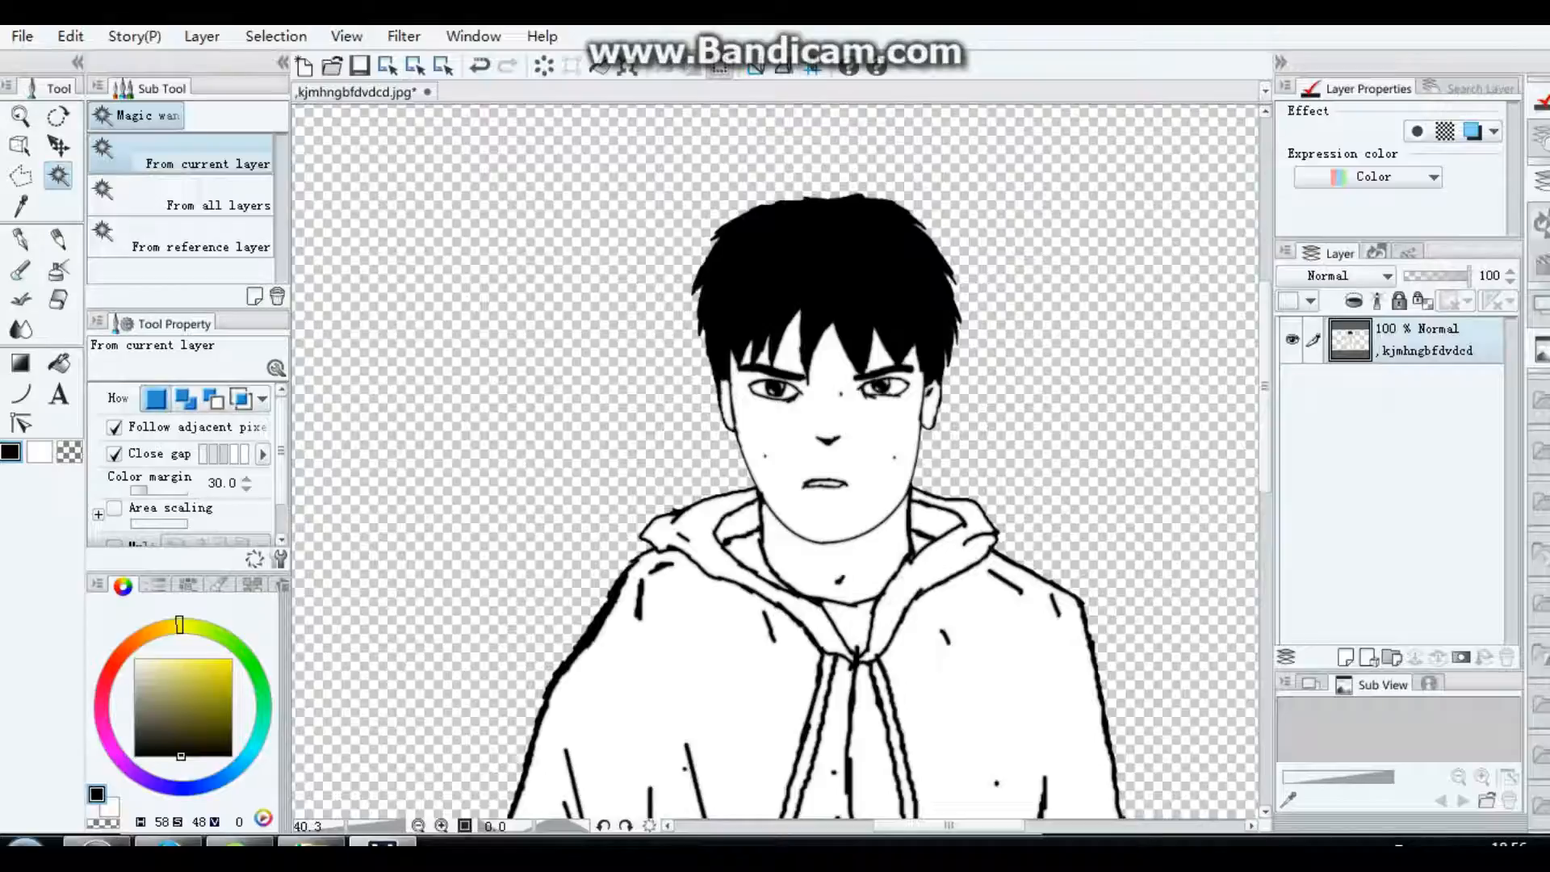
click(71, 37)
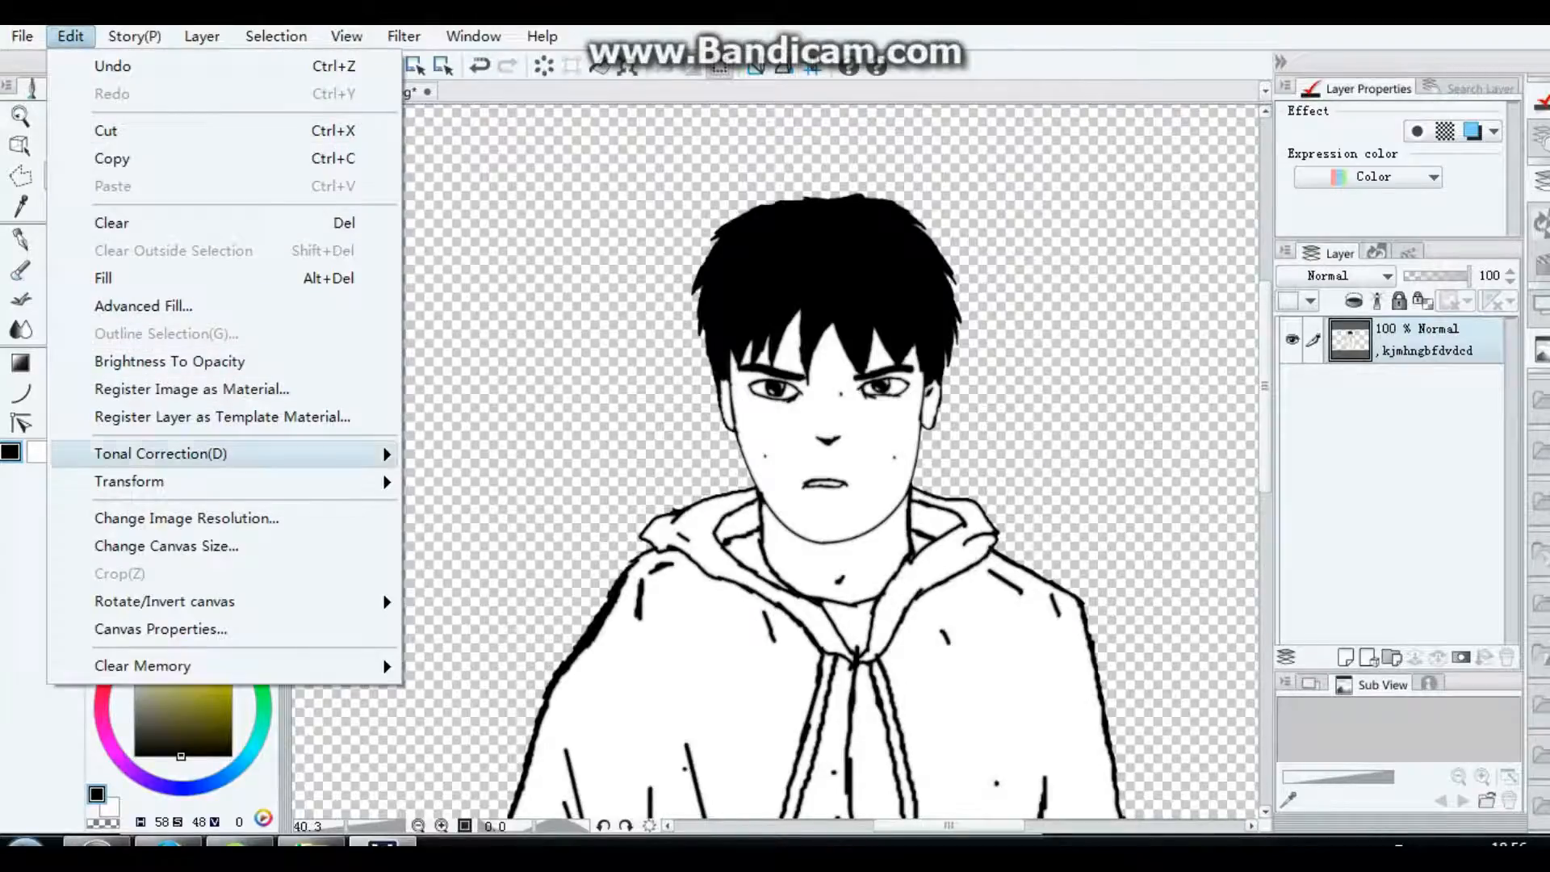
click(519, 458)
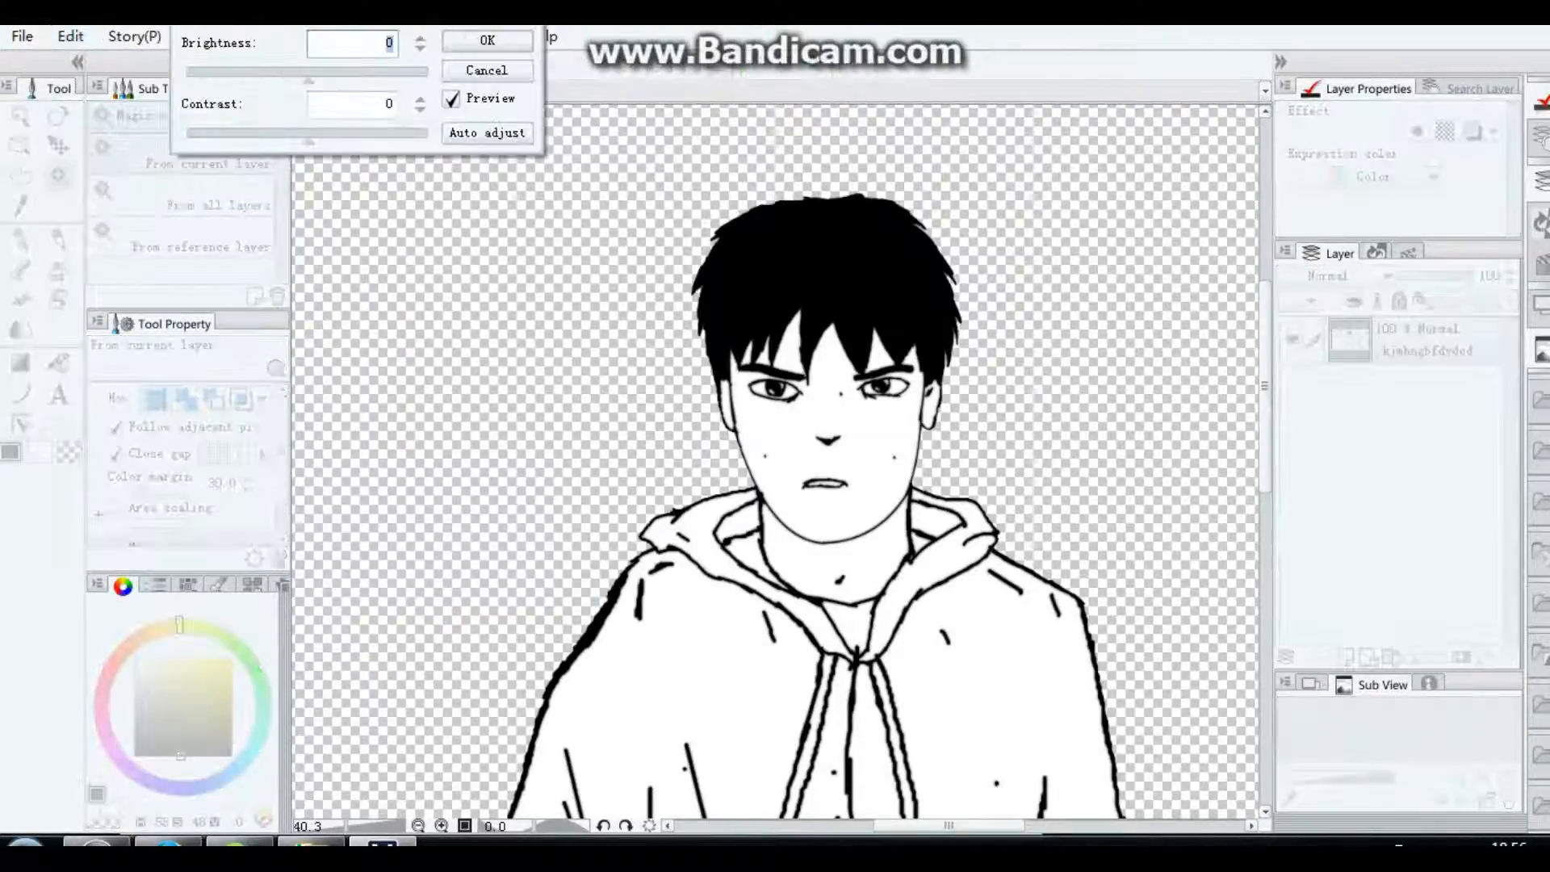
drag(308, 140, 333, 140)
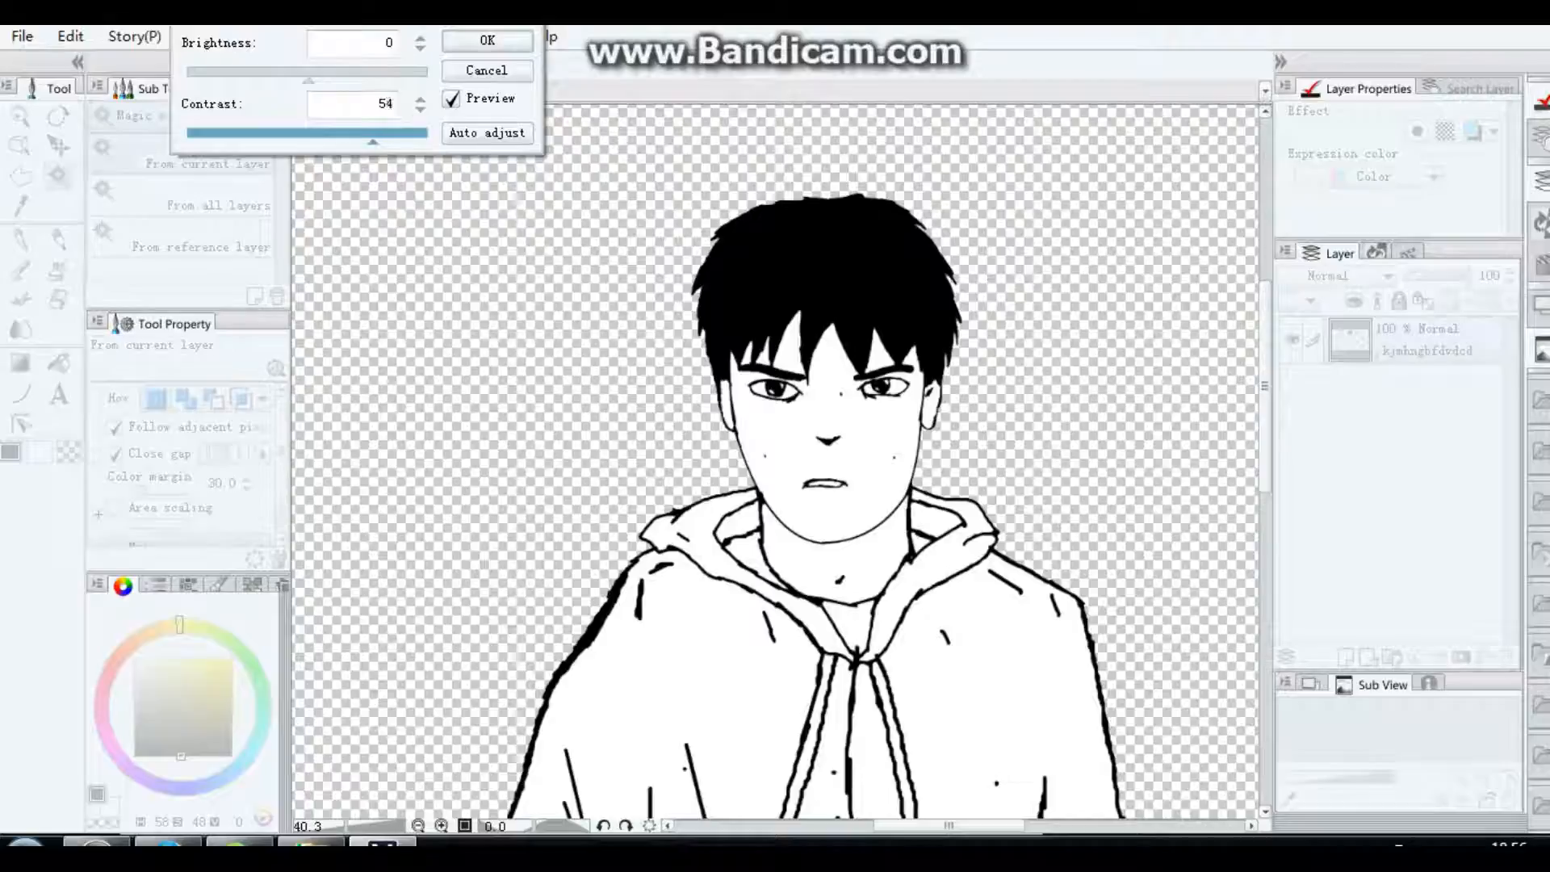
click(487, 40)
scroll(700, 313, down, 4)
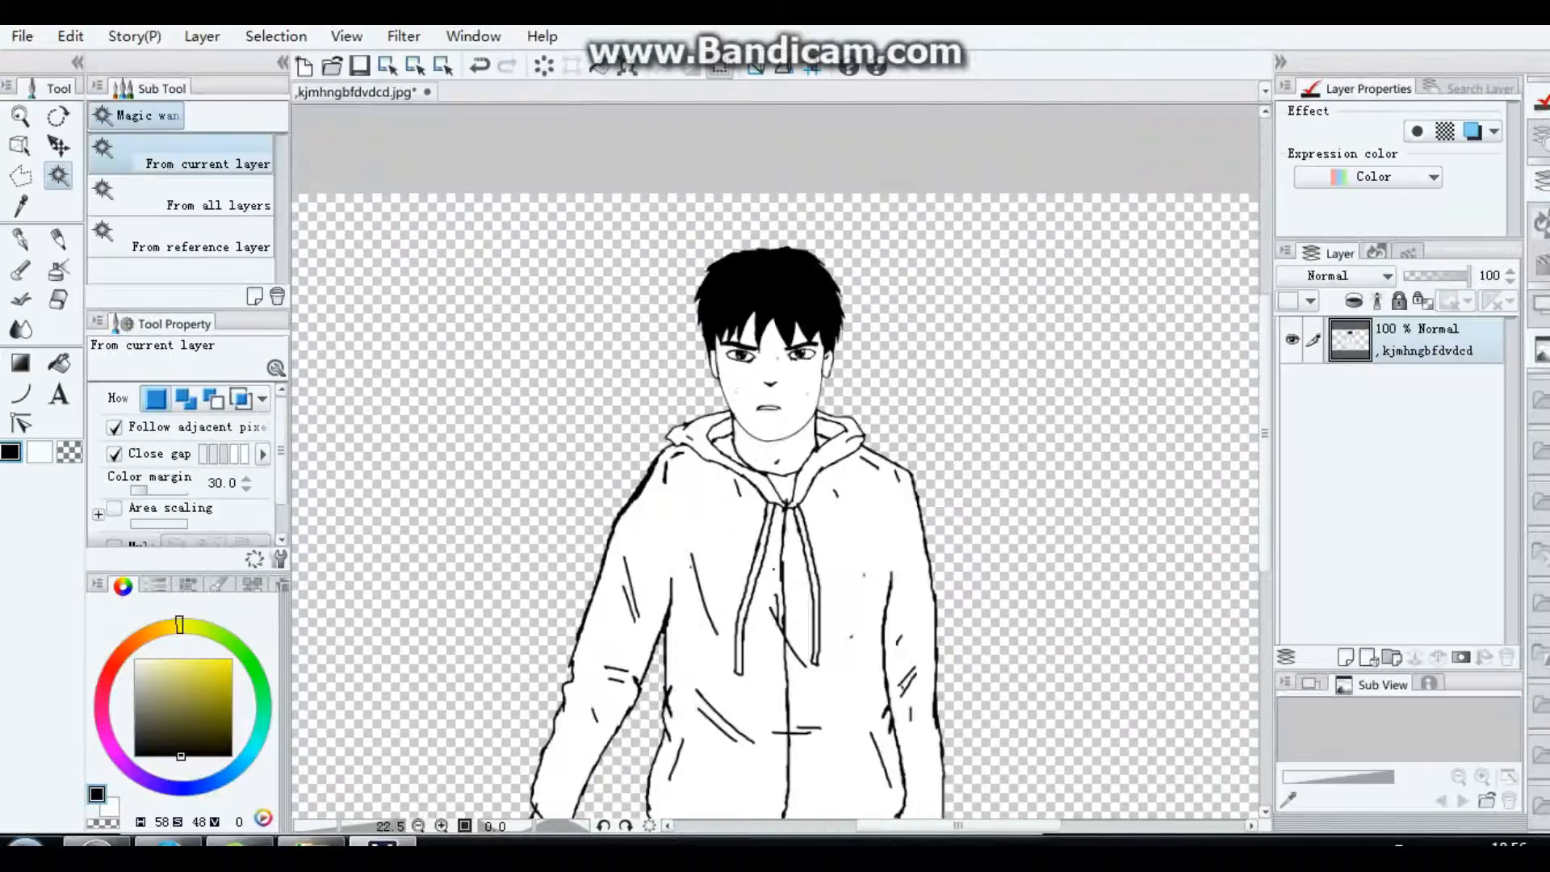
scroll(717, 483, down, 1)
scroll(718, 482, up, 2)
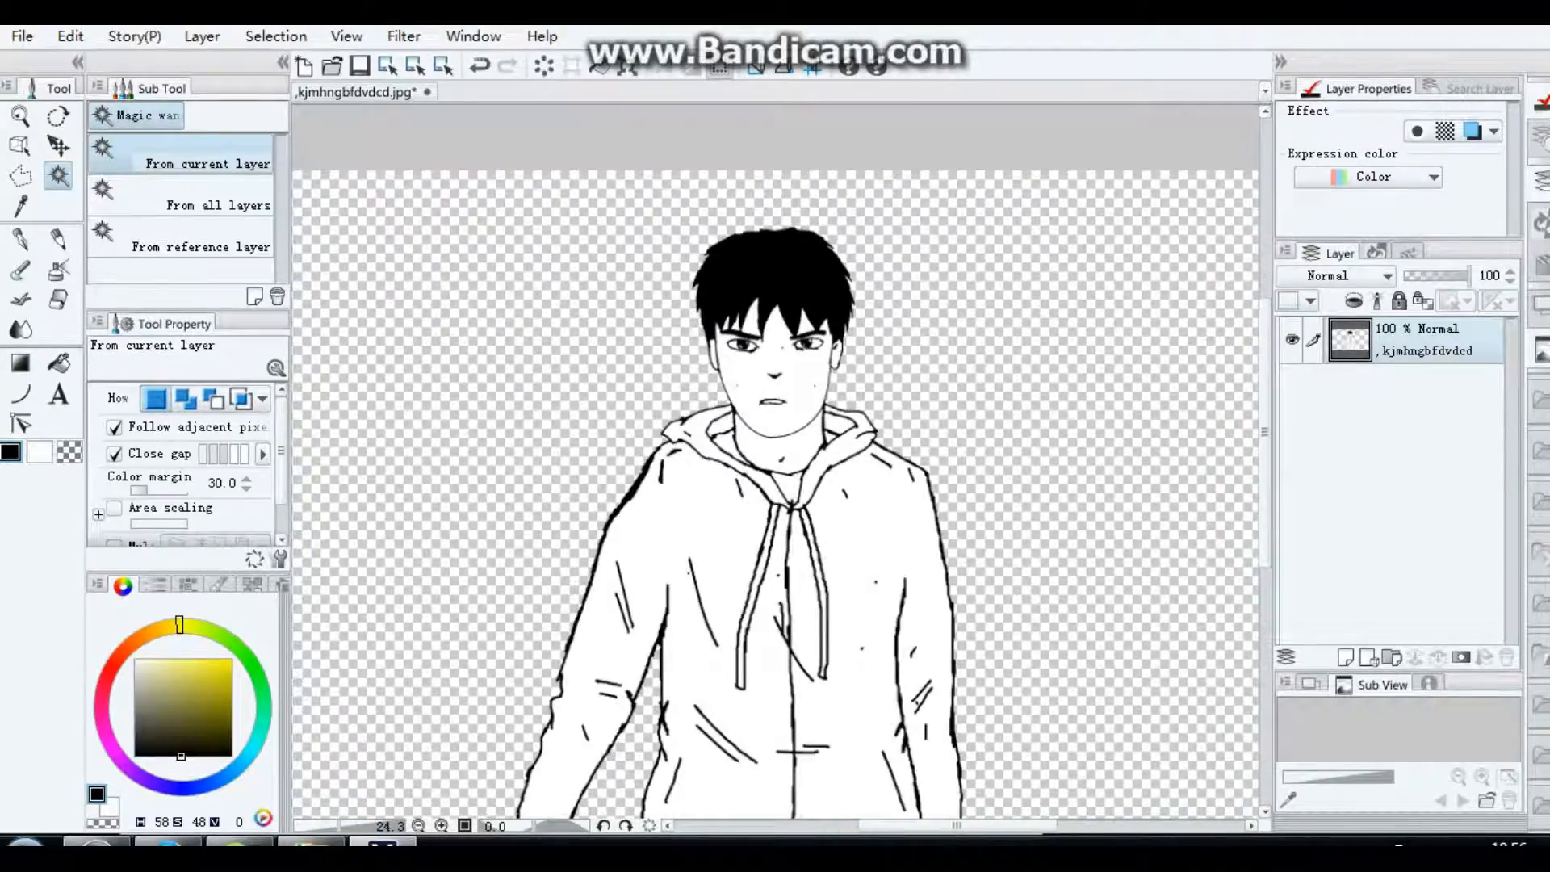
scroll(717, 482, down, 1)
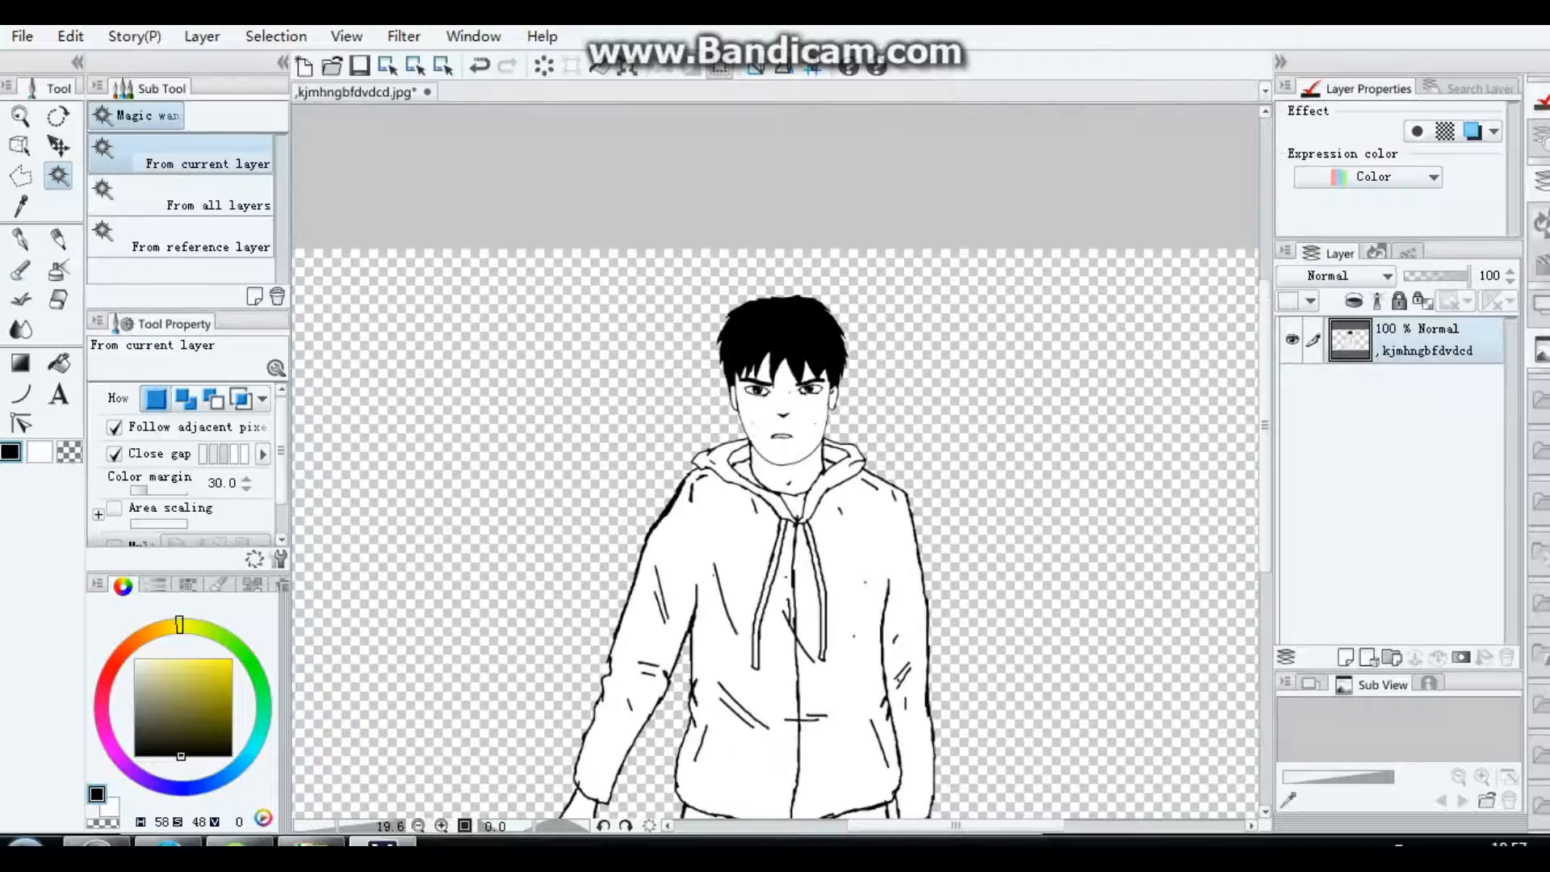
scroll(717, 482, up, 3)
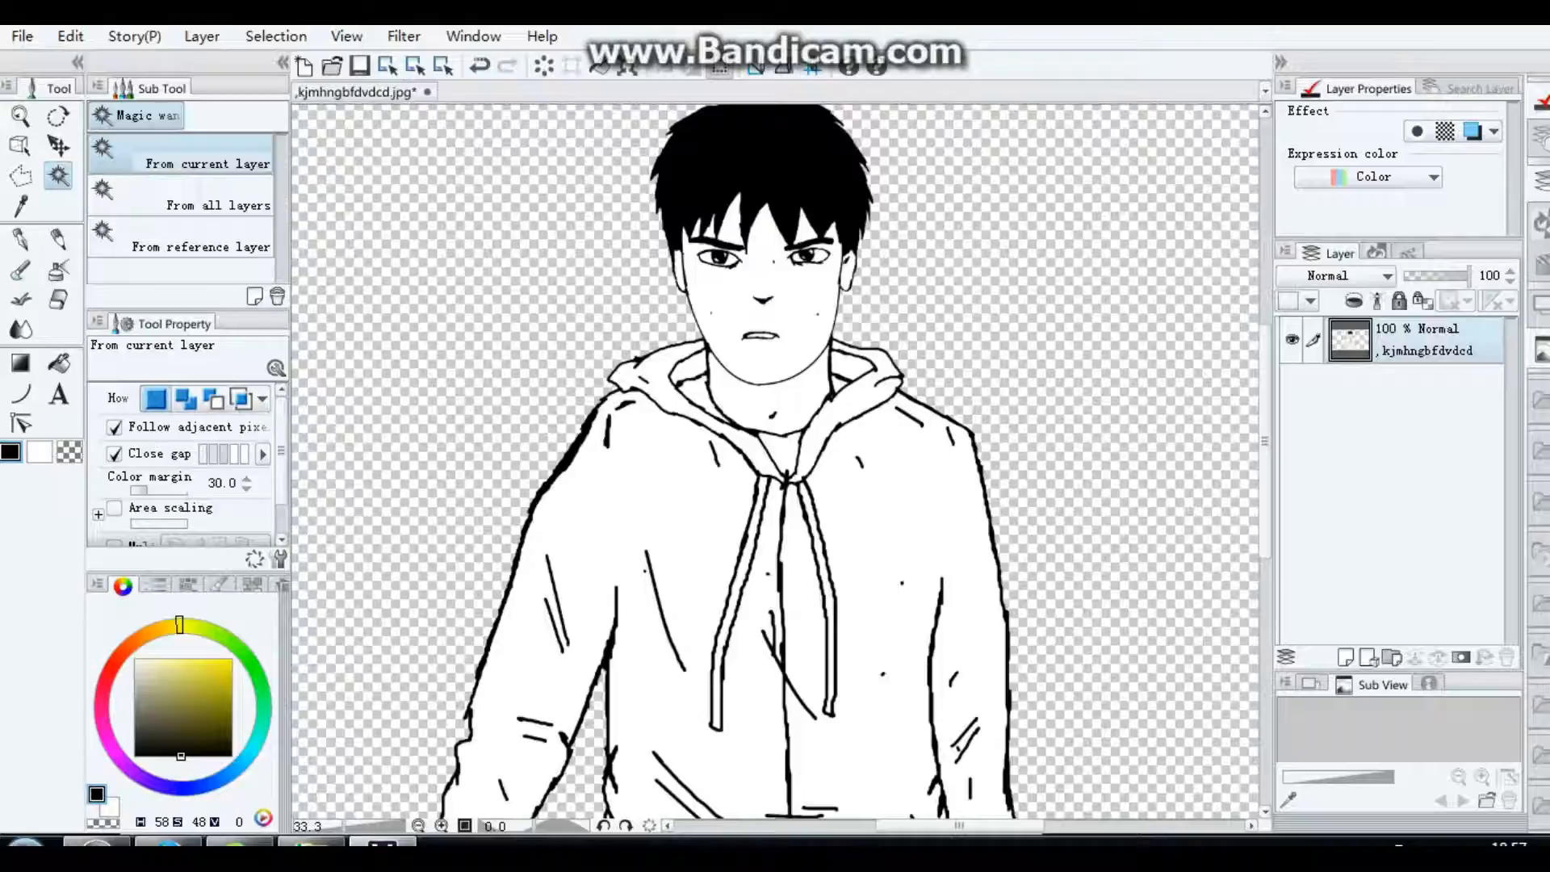
Step: Fill both halves of the hooded jacket, including the sleeves, with burnt orange (H 16, S 92, V 69) using Magic wand selections
drag(179, 625, 133, 639)
click(183, 679)
click(127, 648)
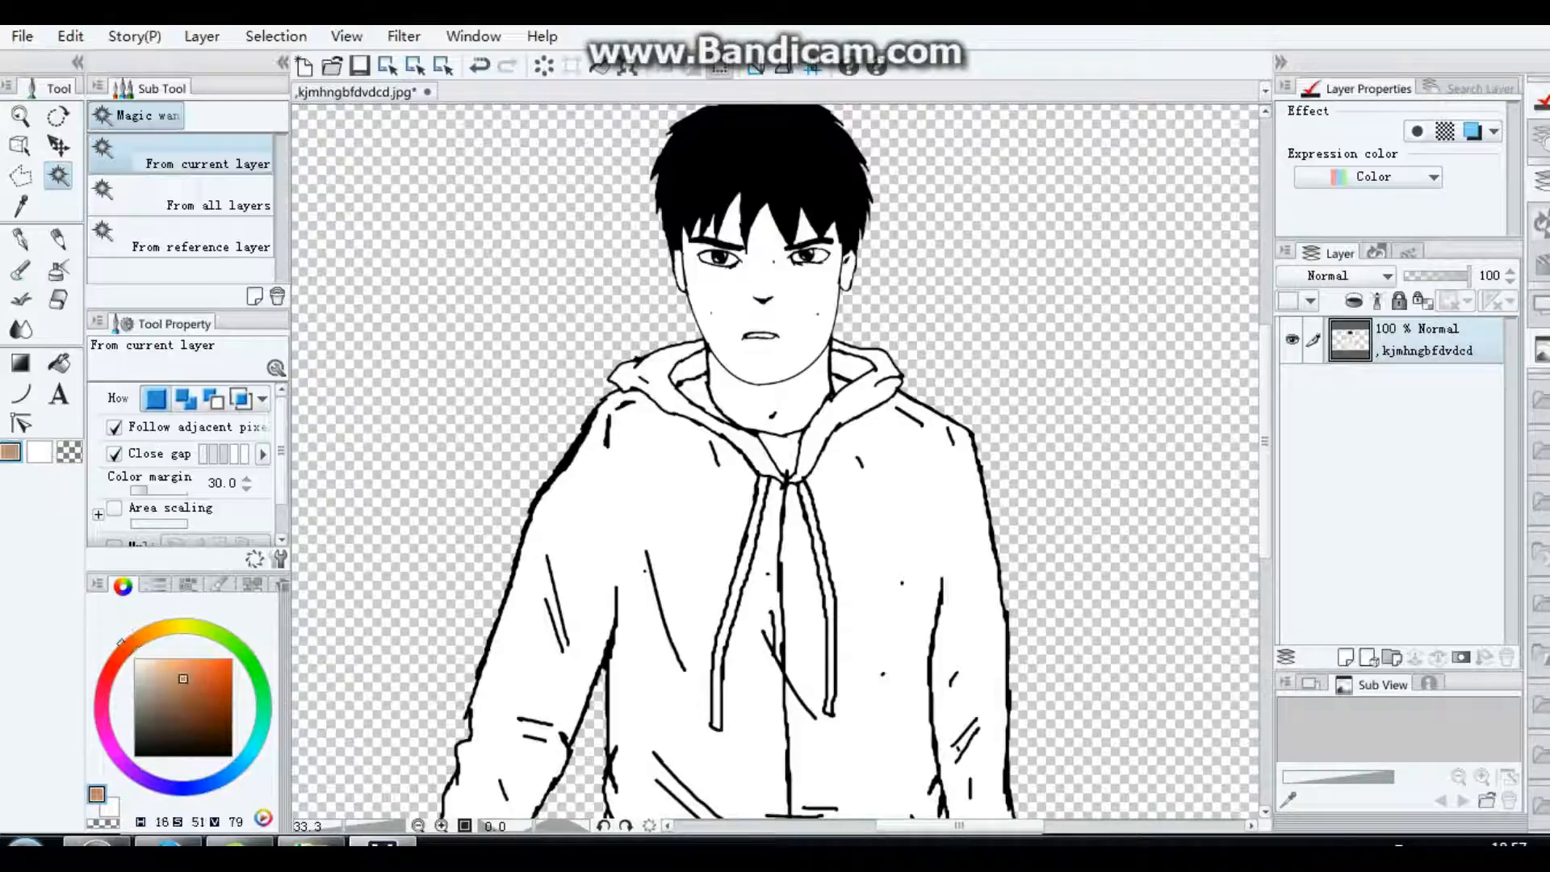
drag(184, 679, 224, 680)
drag(218, 676, 224, 688)
click(659, 517)
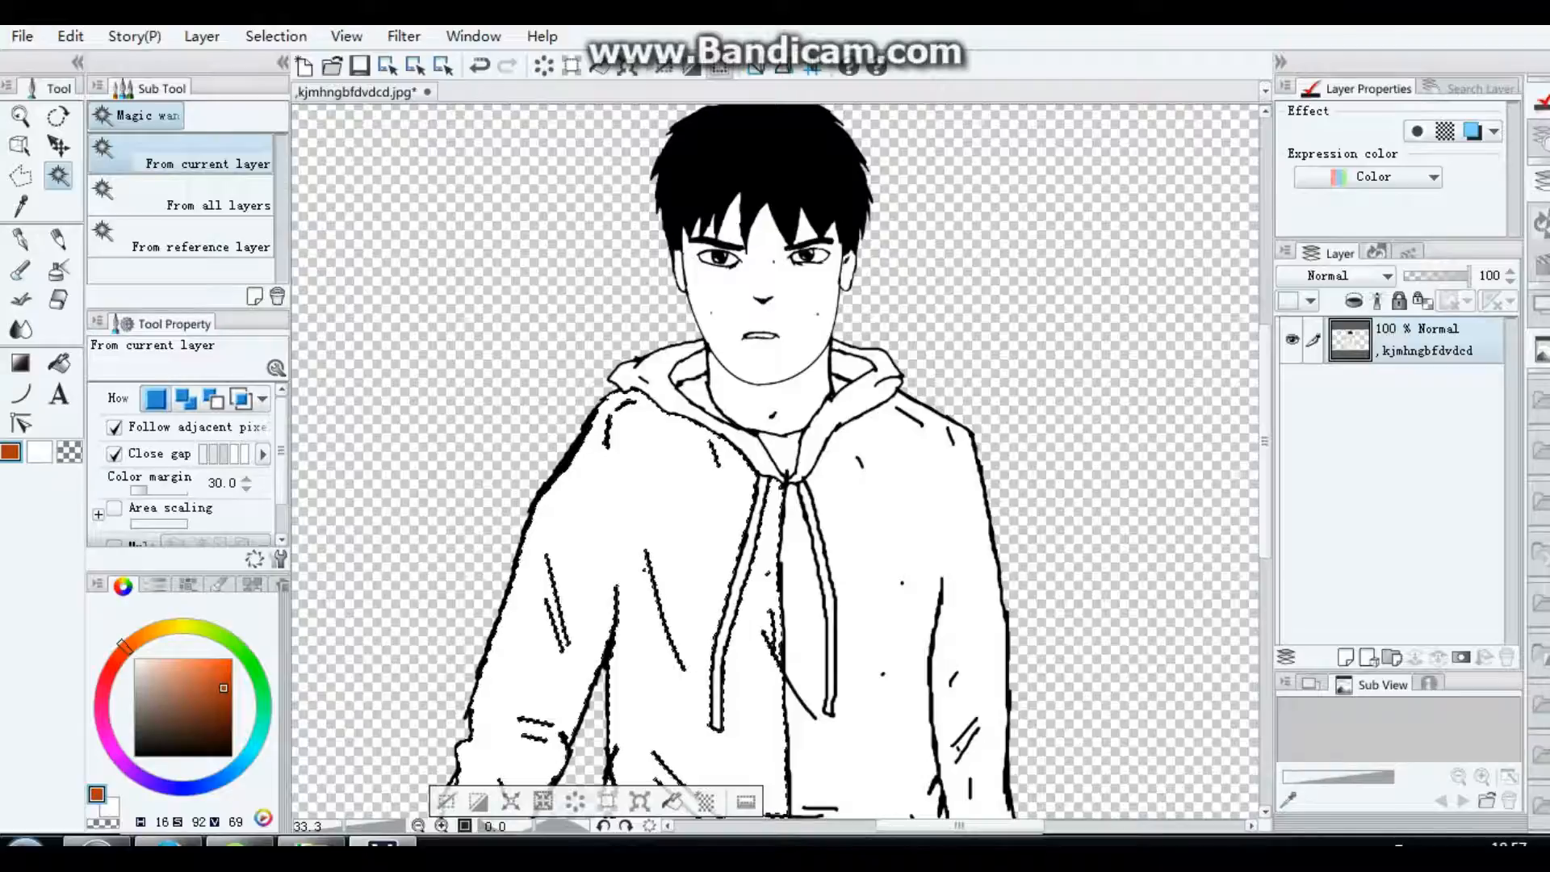
click(673, 801)
click(880, 614)
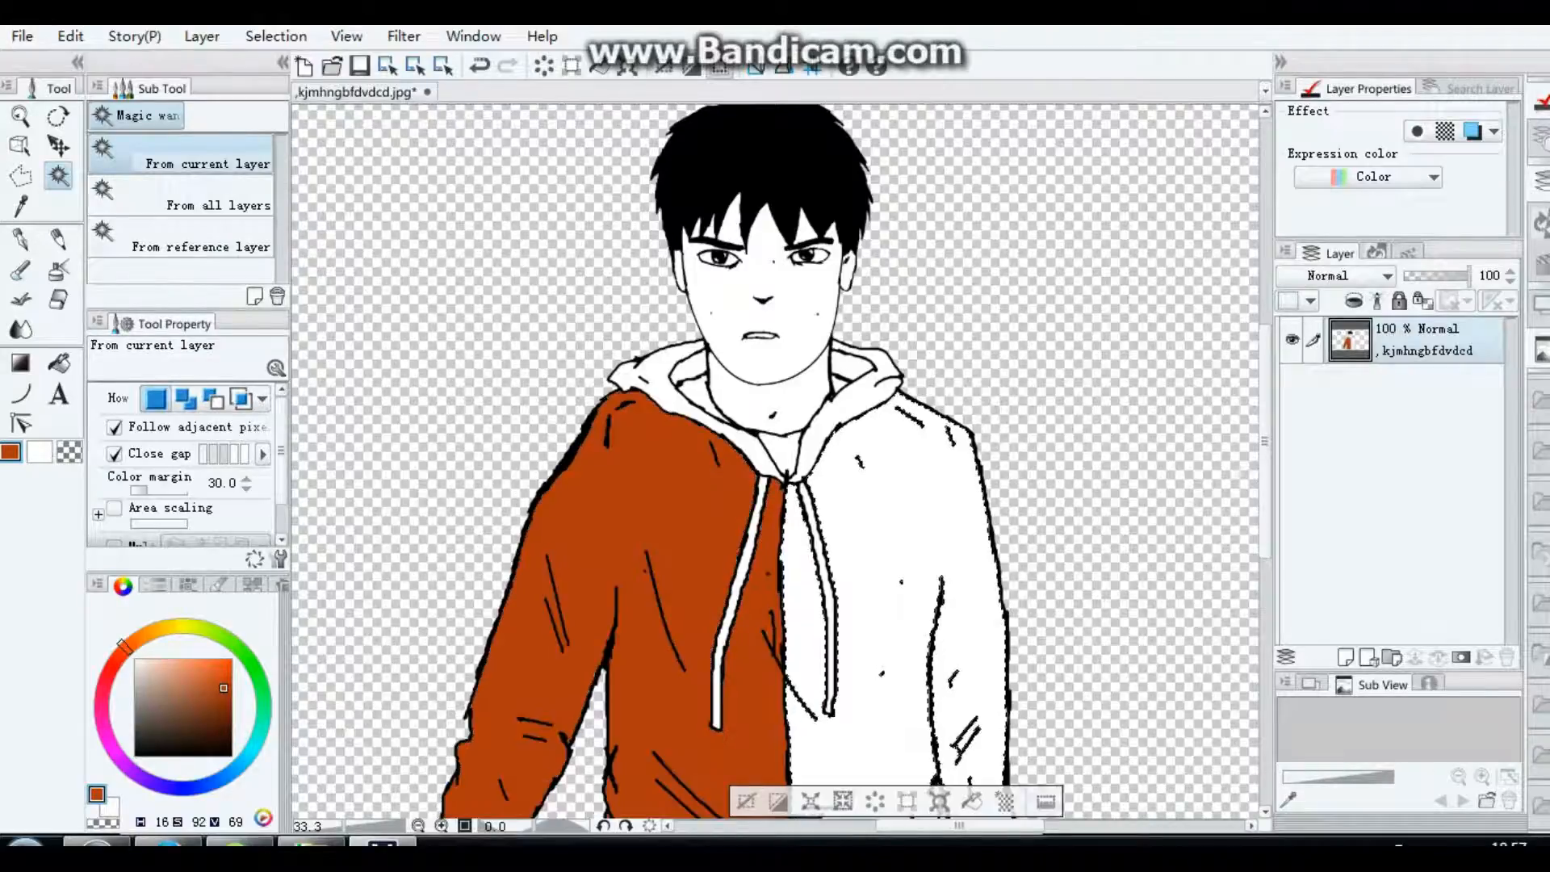
click(972, 801)
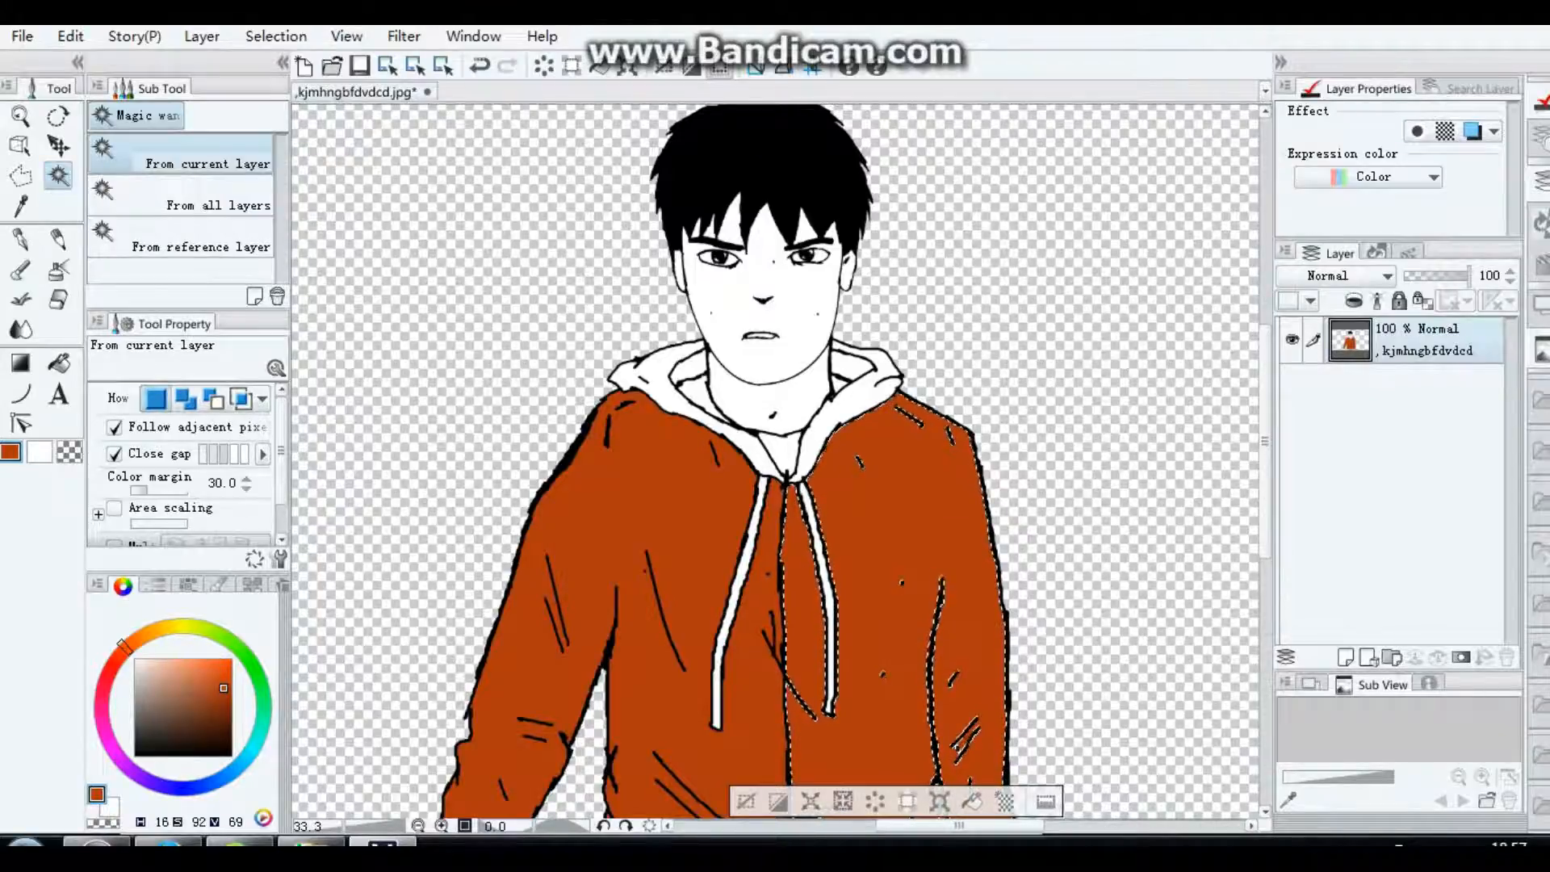
Step: Select the two drawstrings of the jacket and fill them with the same burnt orange
click(830, 606)
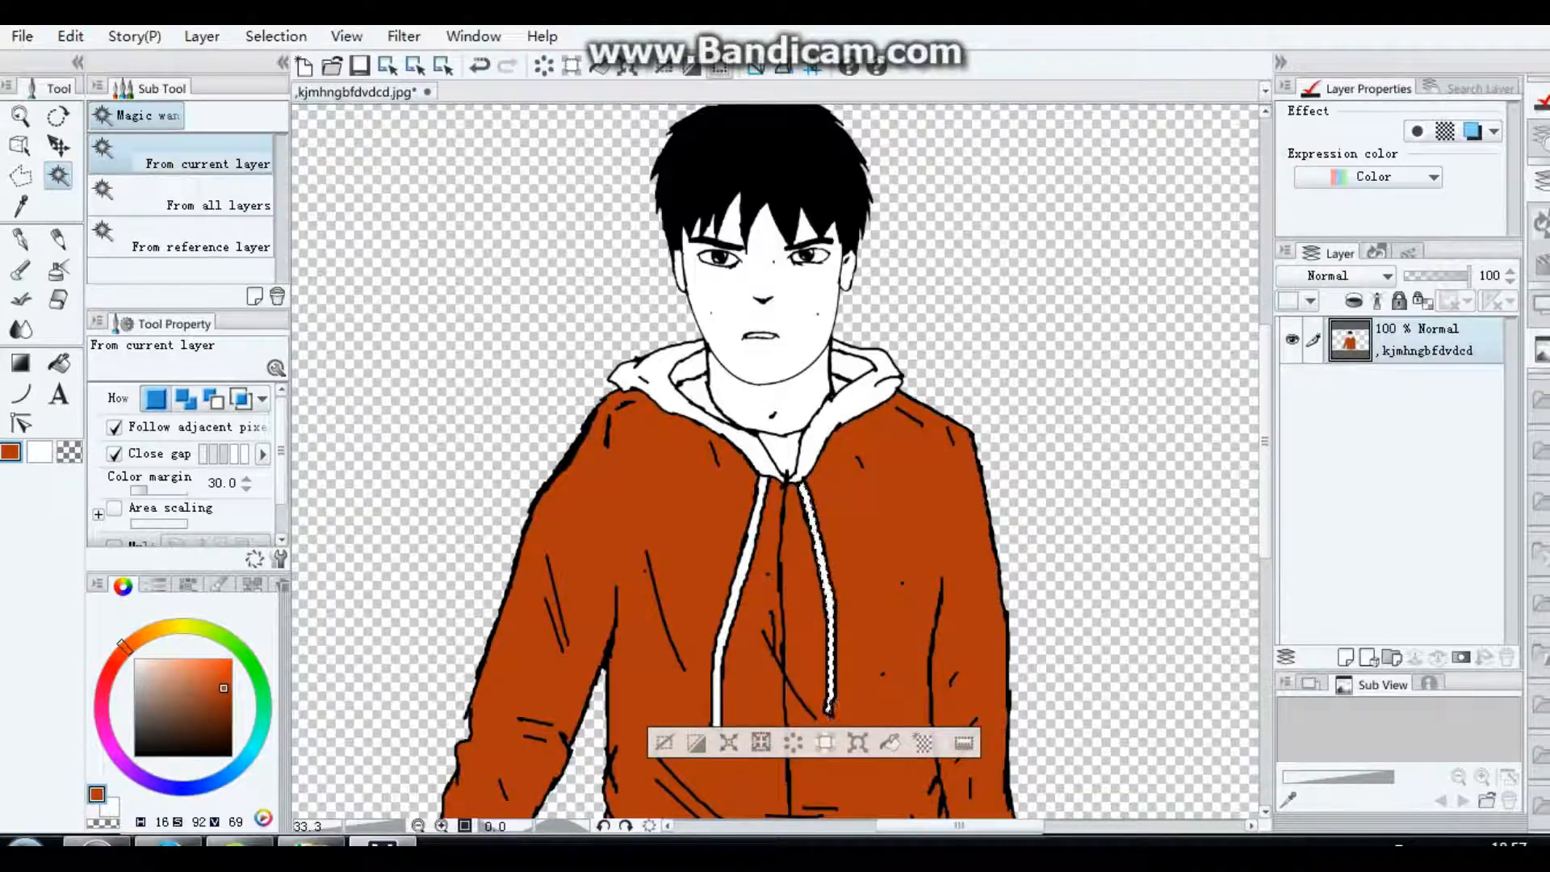
scroll(765, 487, up, 1)
click(895, 765)
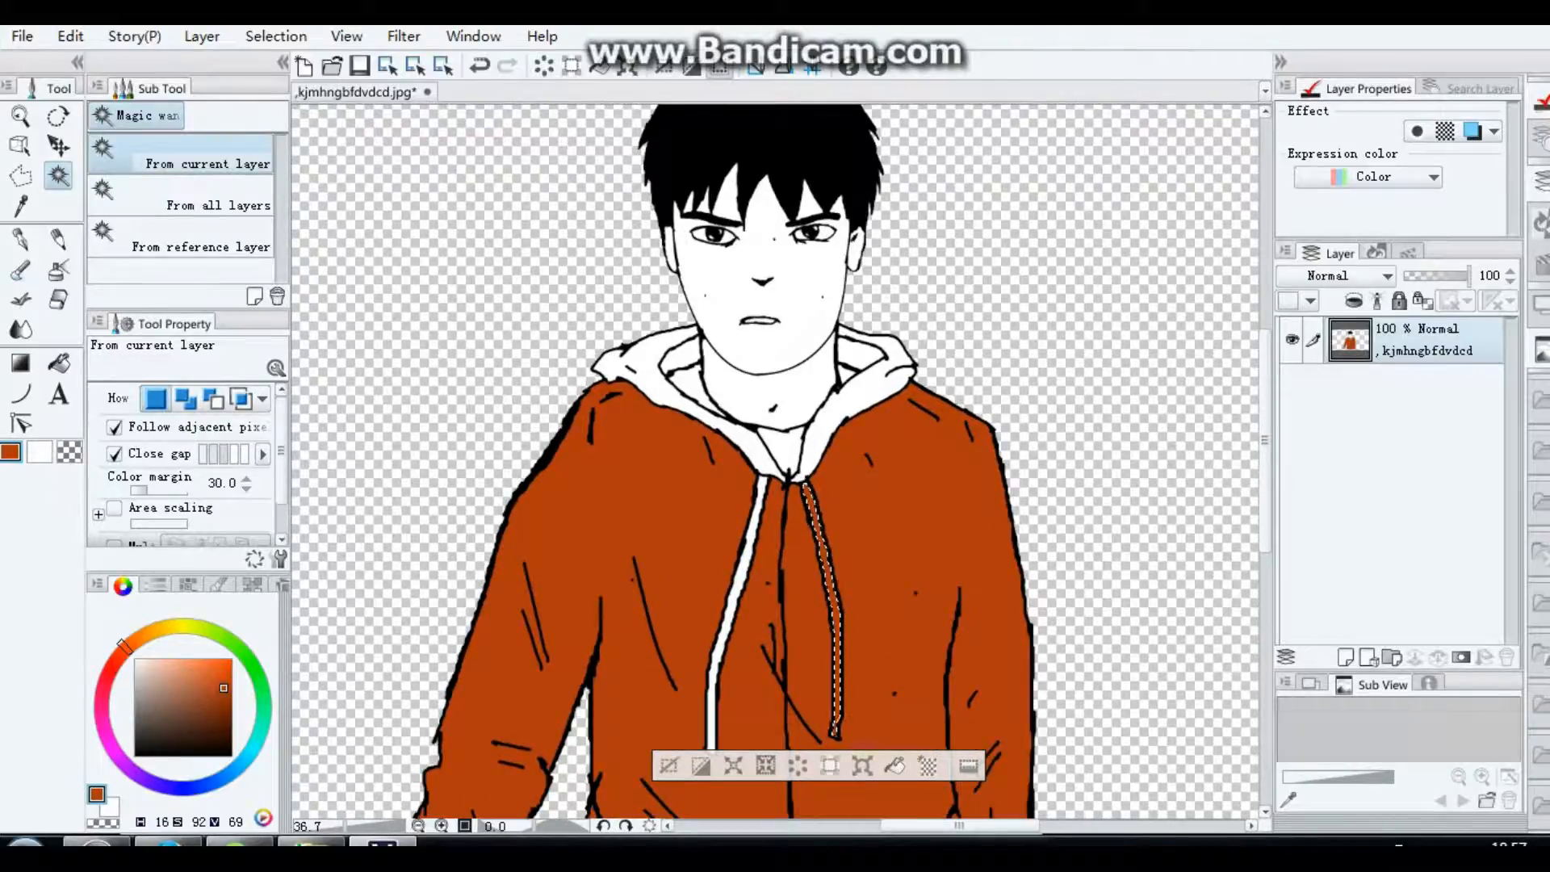
click(734, 604)
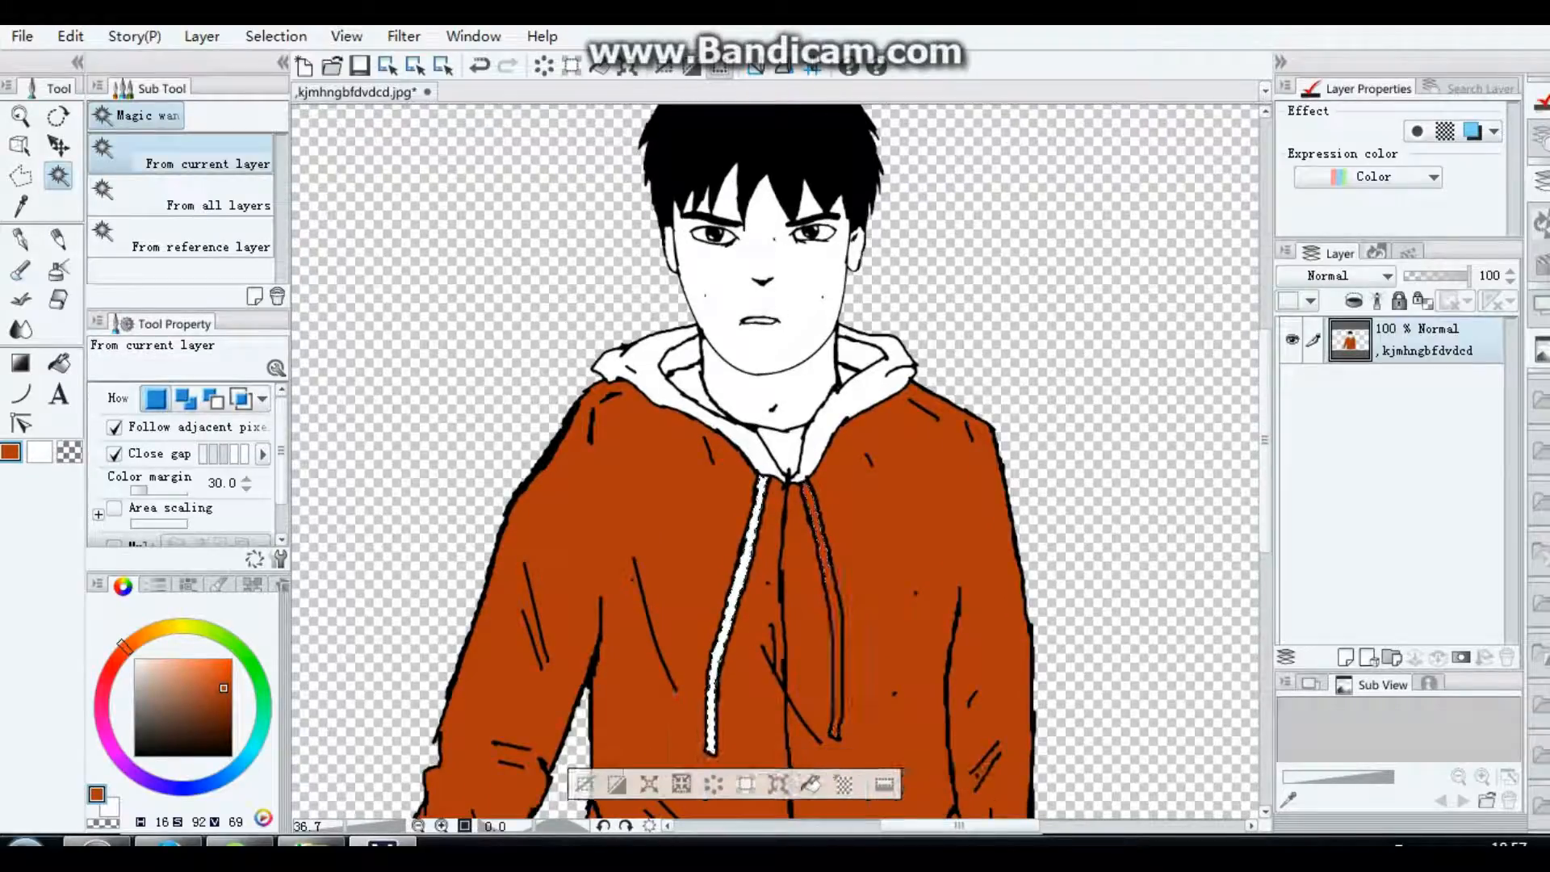
click(811, 784)
Step: Select the outer hood on both sides of the neck and fill it with the same burnt orange
click(878, 355)
click(927, 512)
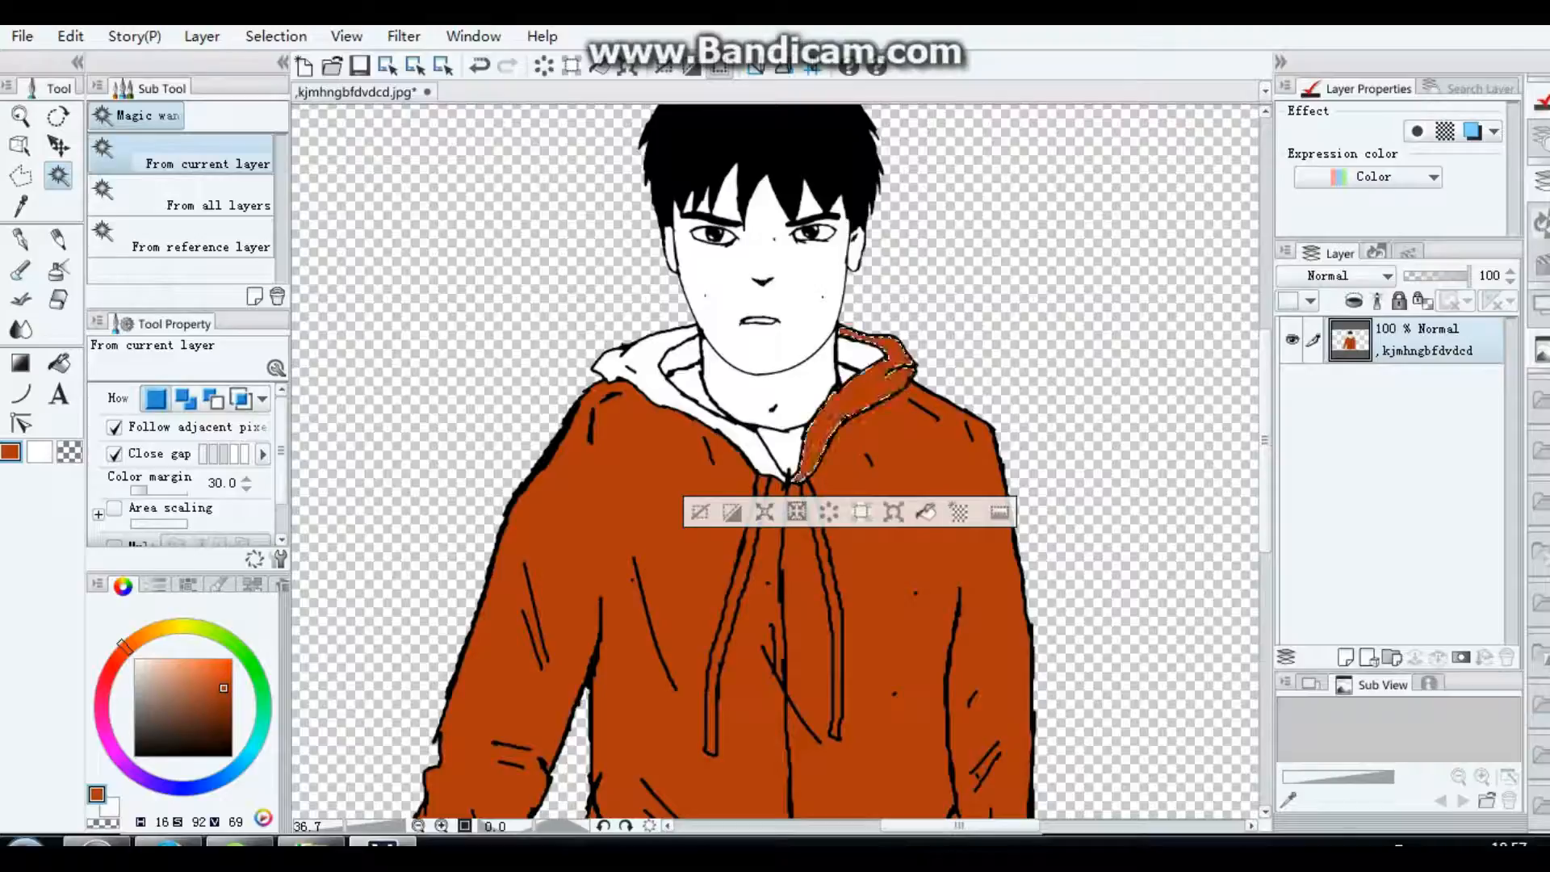
click(632, 361)
click(763, 512)
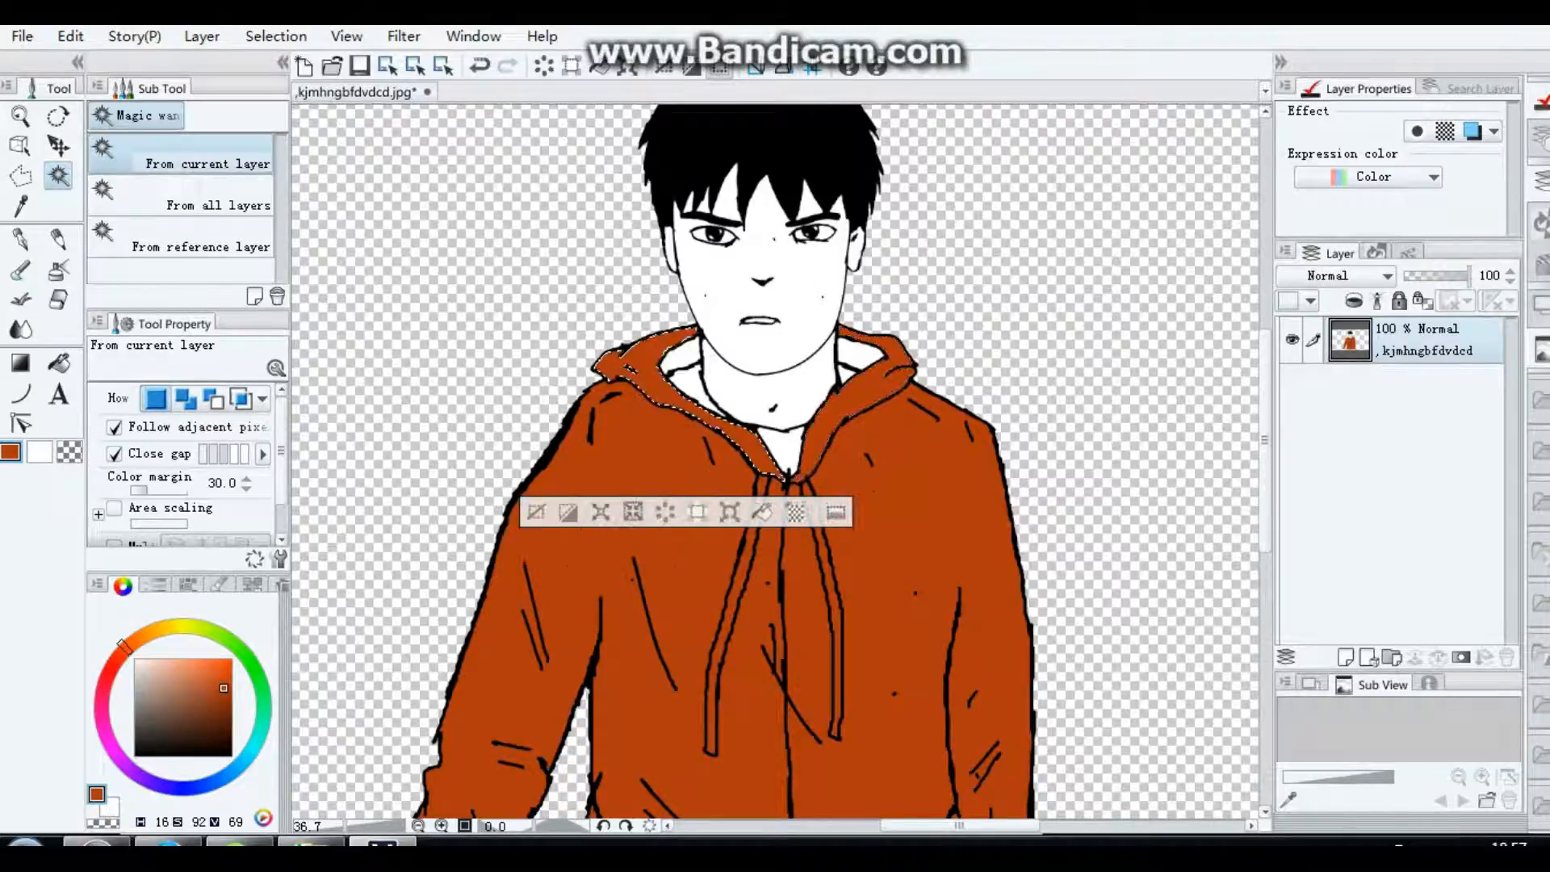
Step: Fill the inner hood lining on both sides of the neck with duller orange-brown (H 16, S 68, V 64) and deselect
click(861, 354)
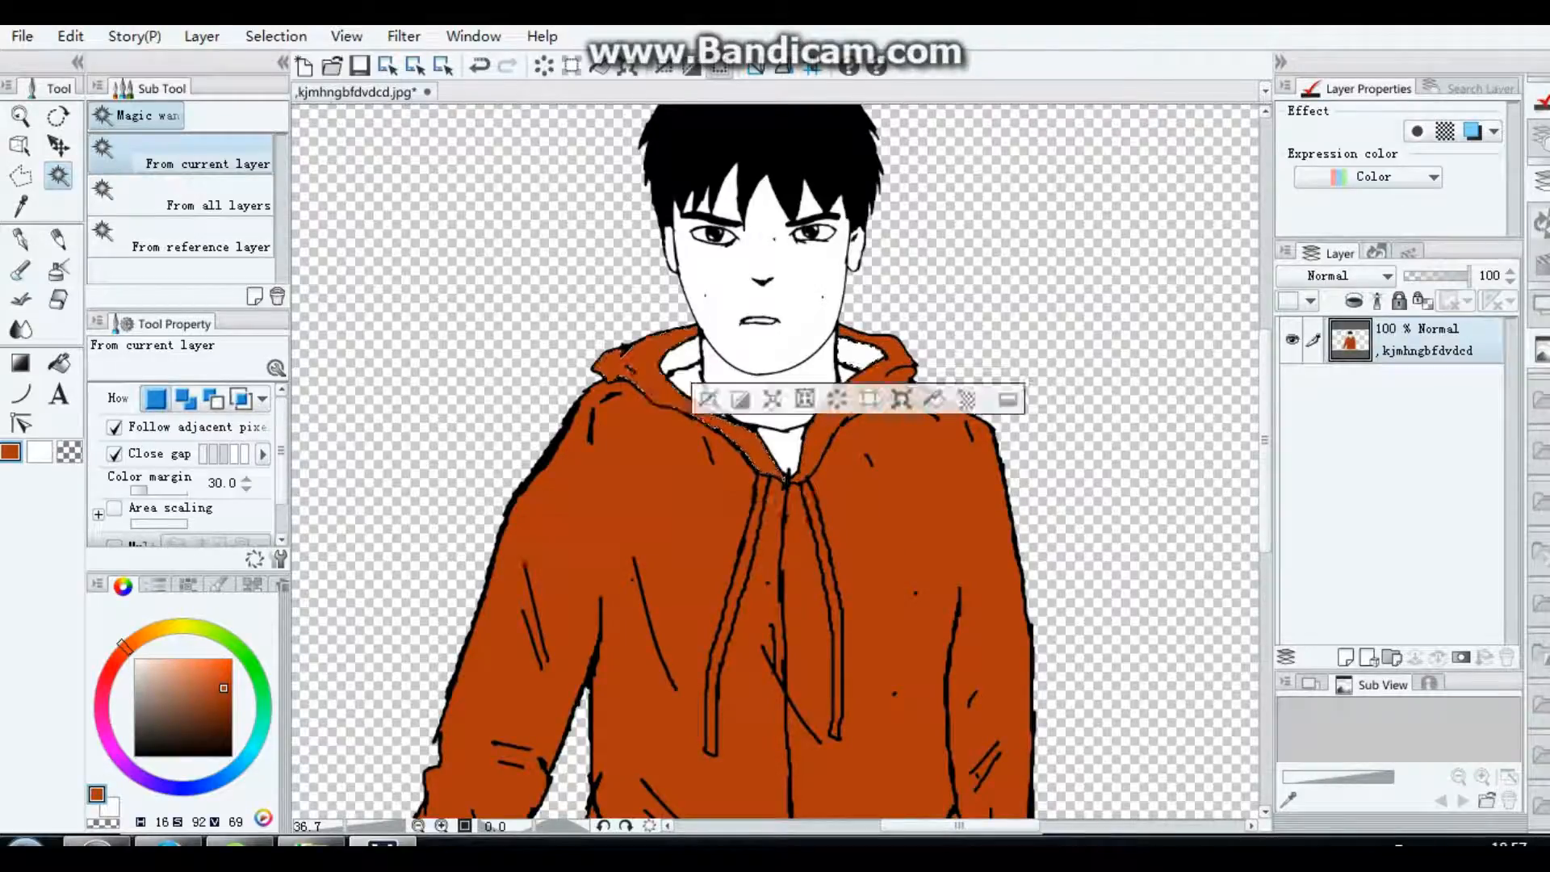
click(214, 688)
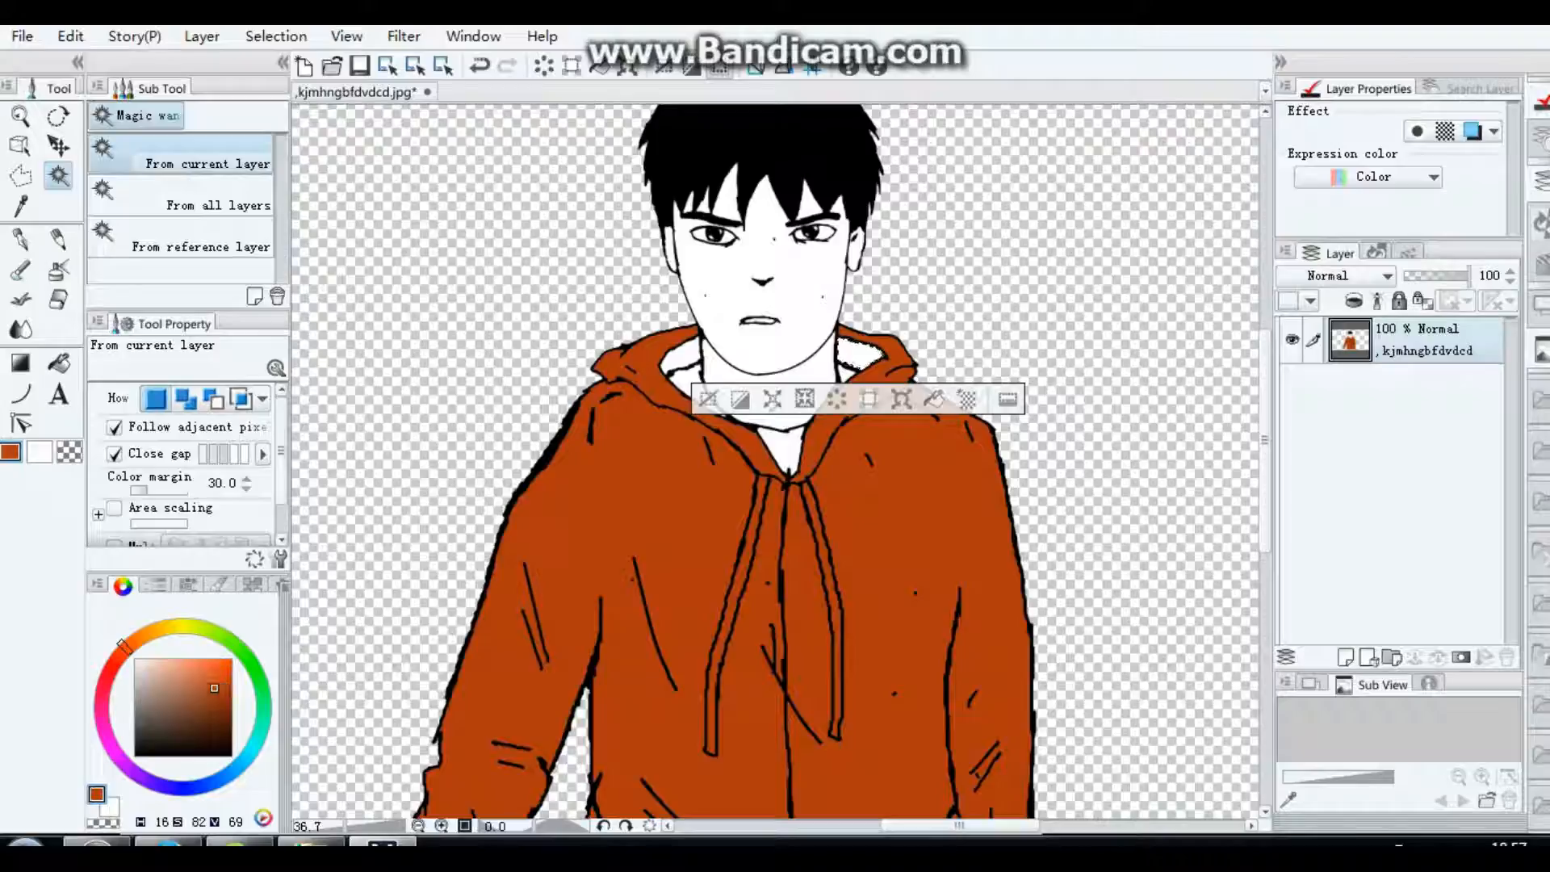
click(934, 399)
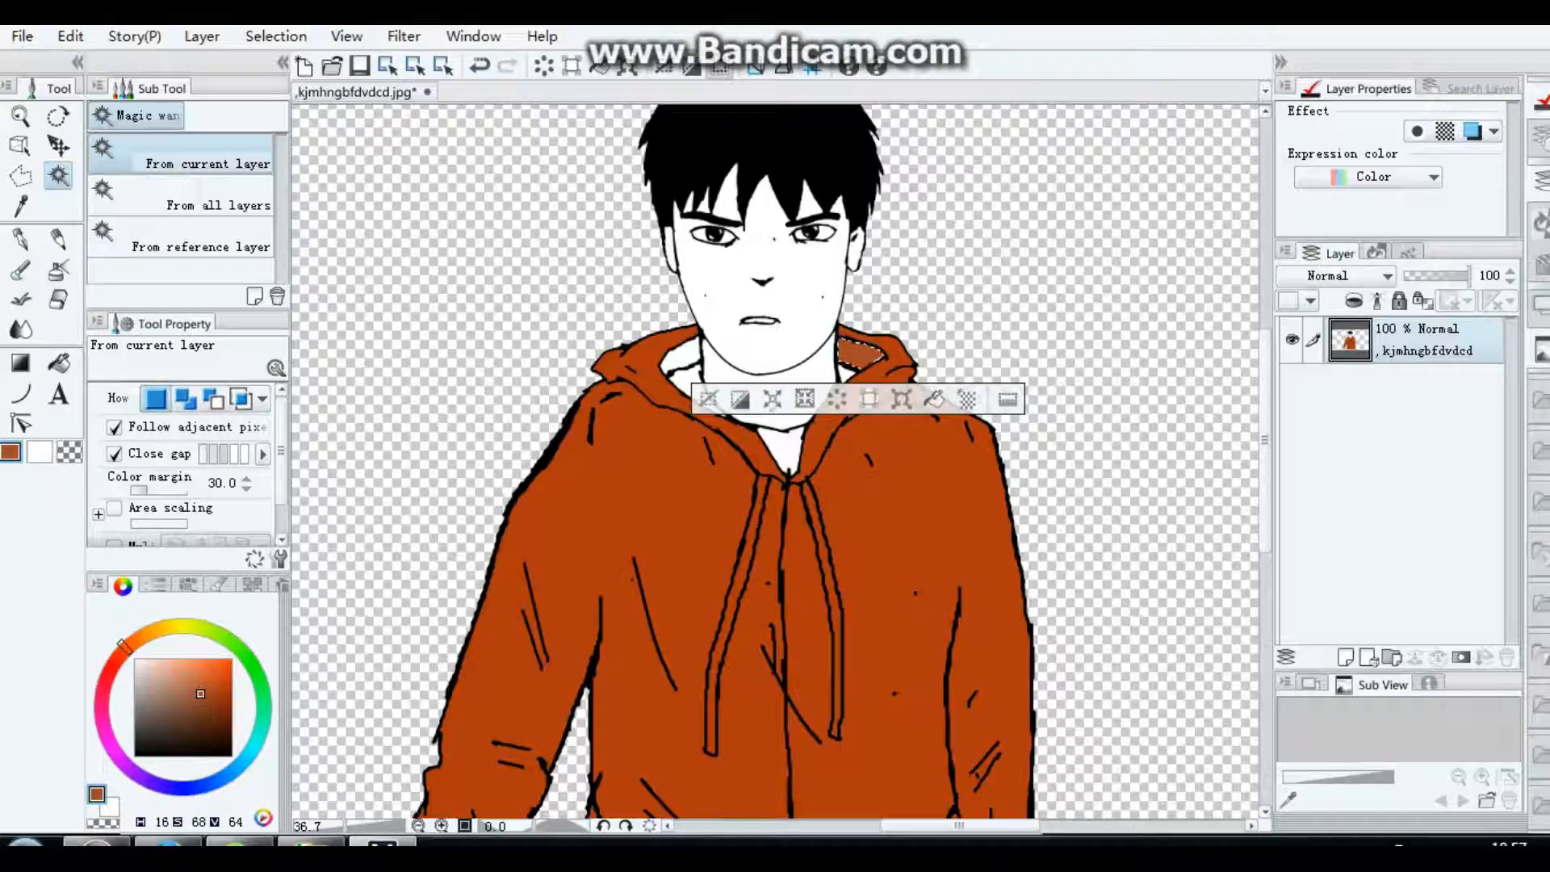
click(683, 356)
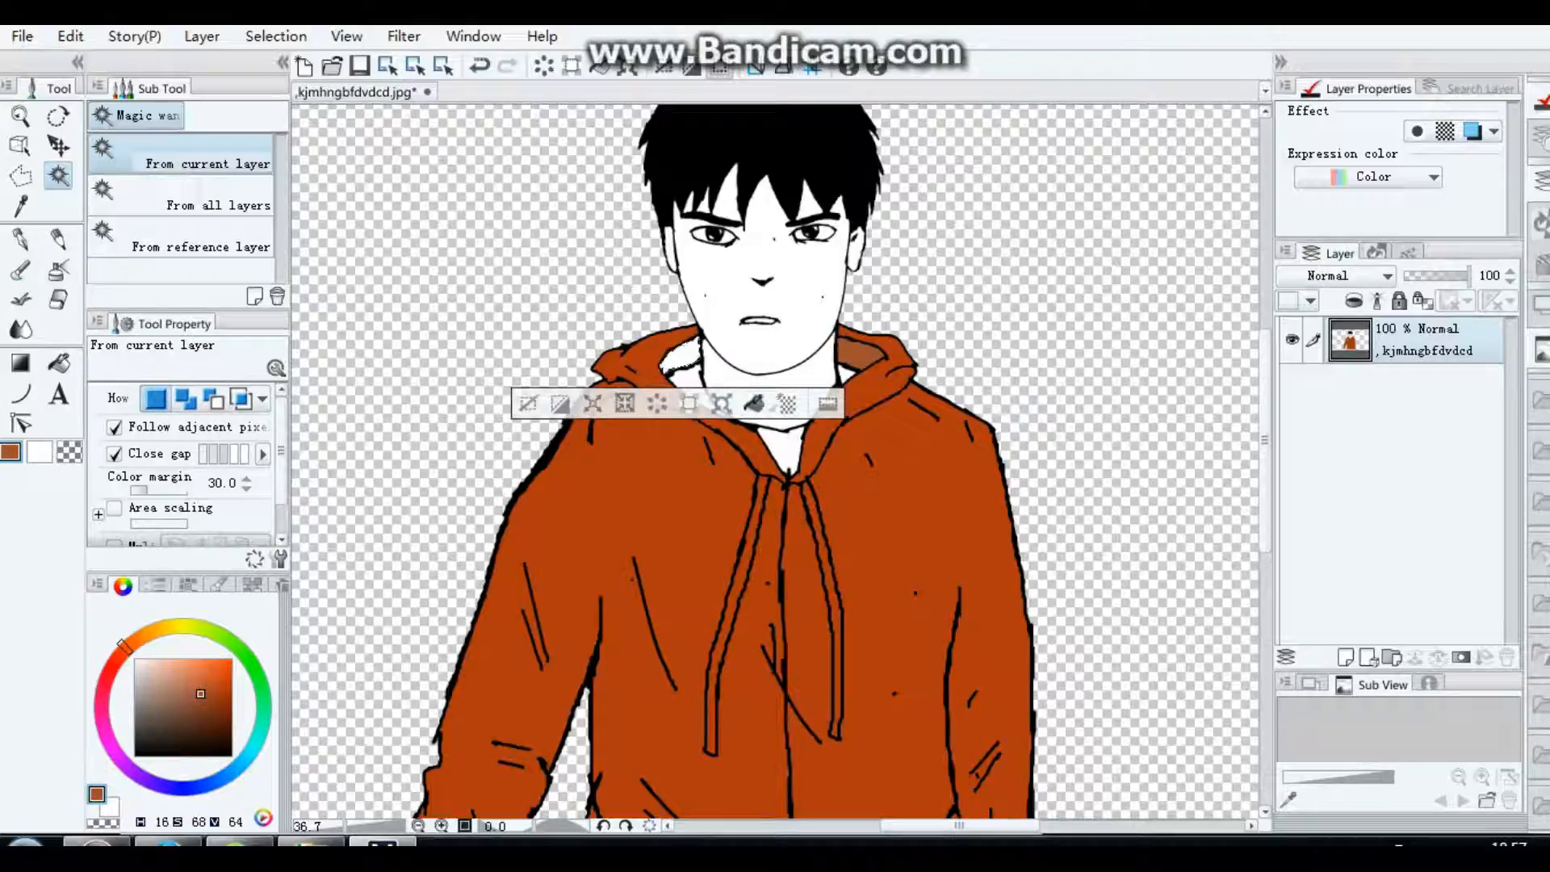
click(753, 403)
click(560, 403)
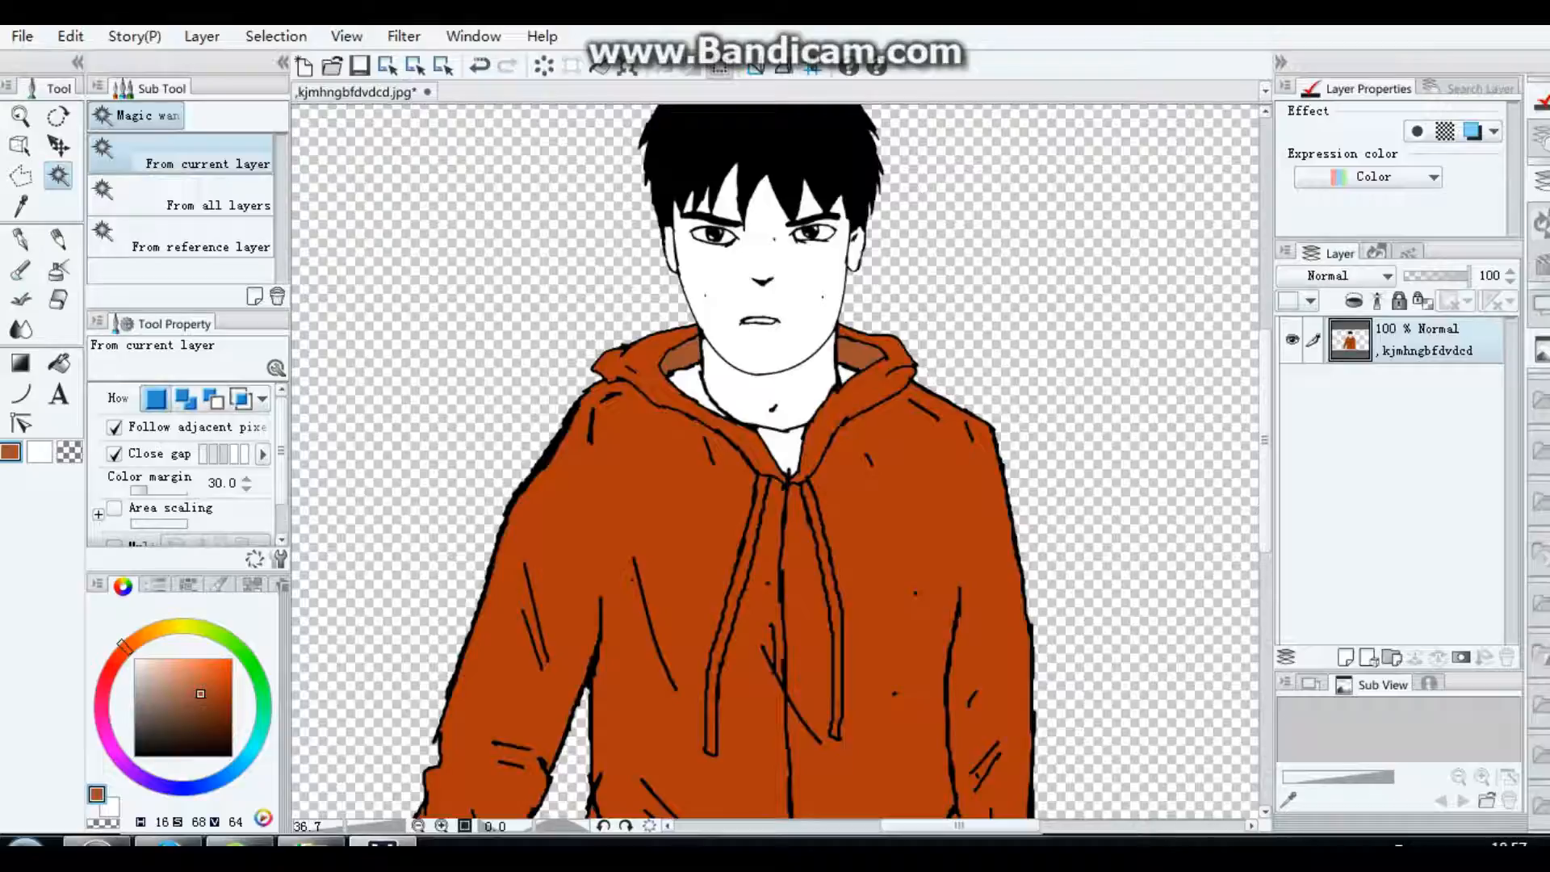
Step: Fill the shirt areas beside the neck and in the neckline opening with grey-brown (H 16, S 22, V 41)
click(845, 375)
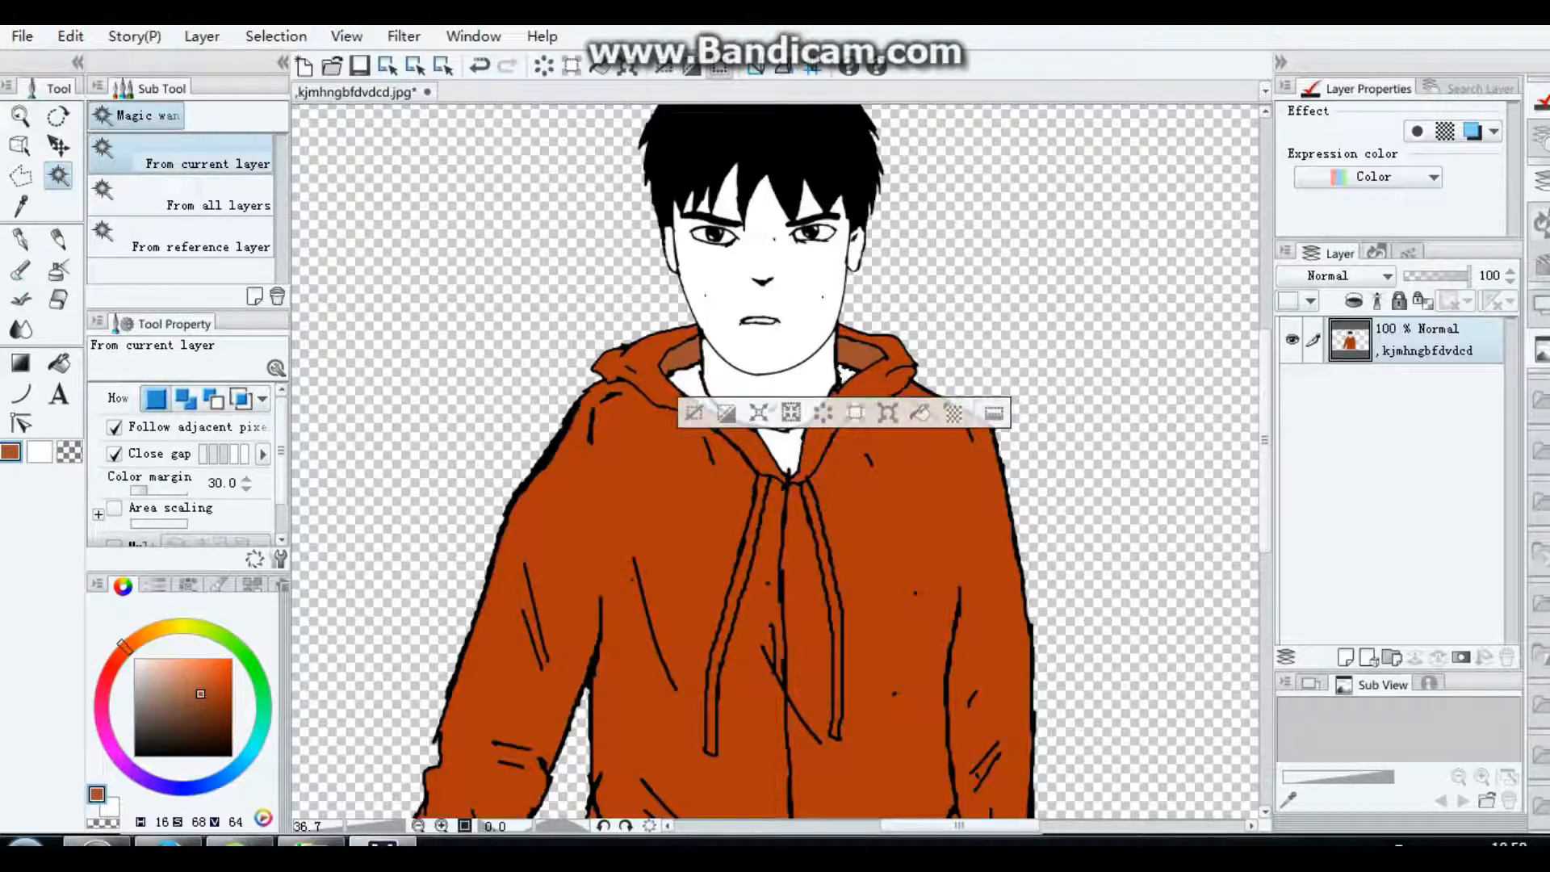
drag(200, 693, 164, 720)
click(688, 388)
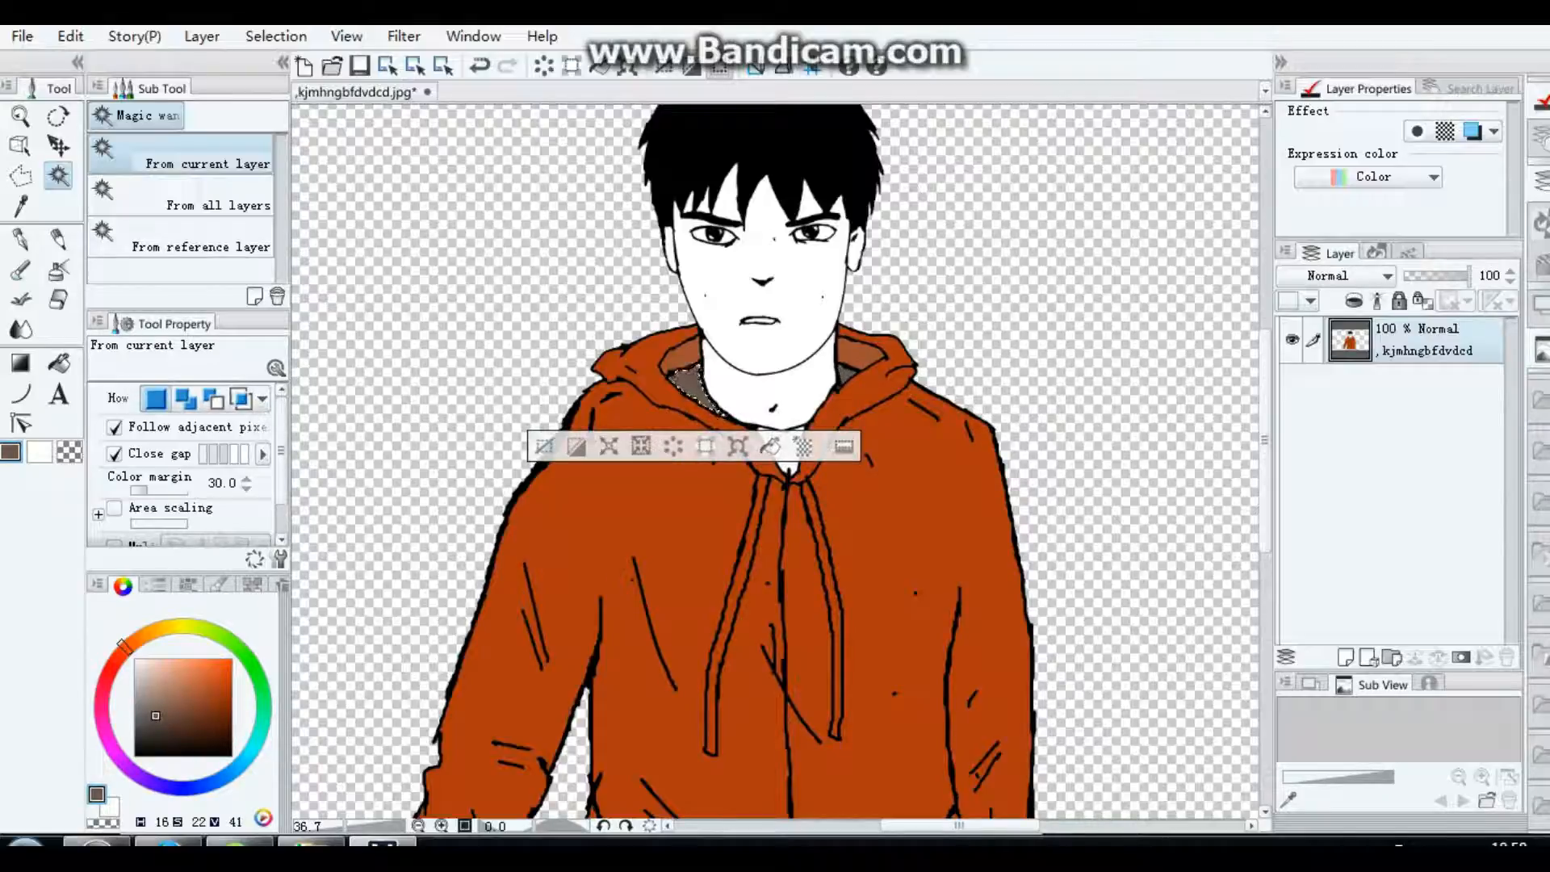
click(788, 466)
click(856, 506)
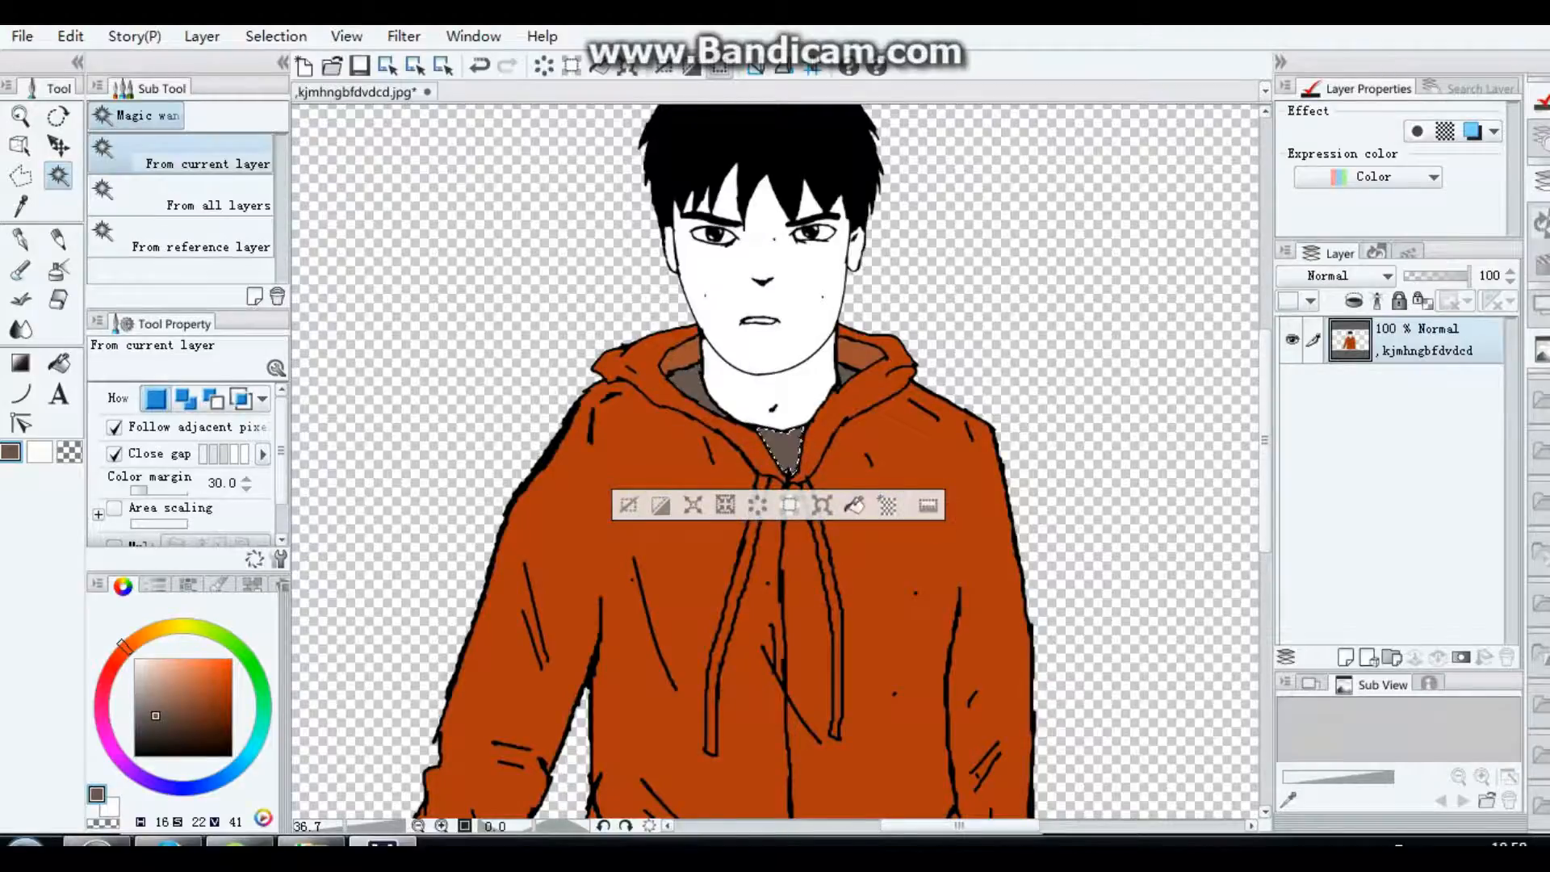
Step: Fill the trousers area below the jacket hem with the same grey-brown
scroll(857, 507, down, 2)
scroll(1229, 392, up, 1)
scroll(1229, 393, down, 5)
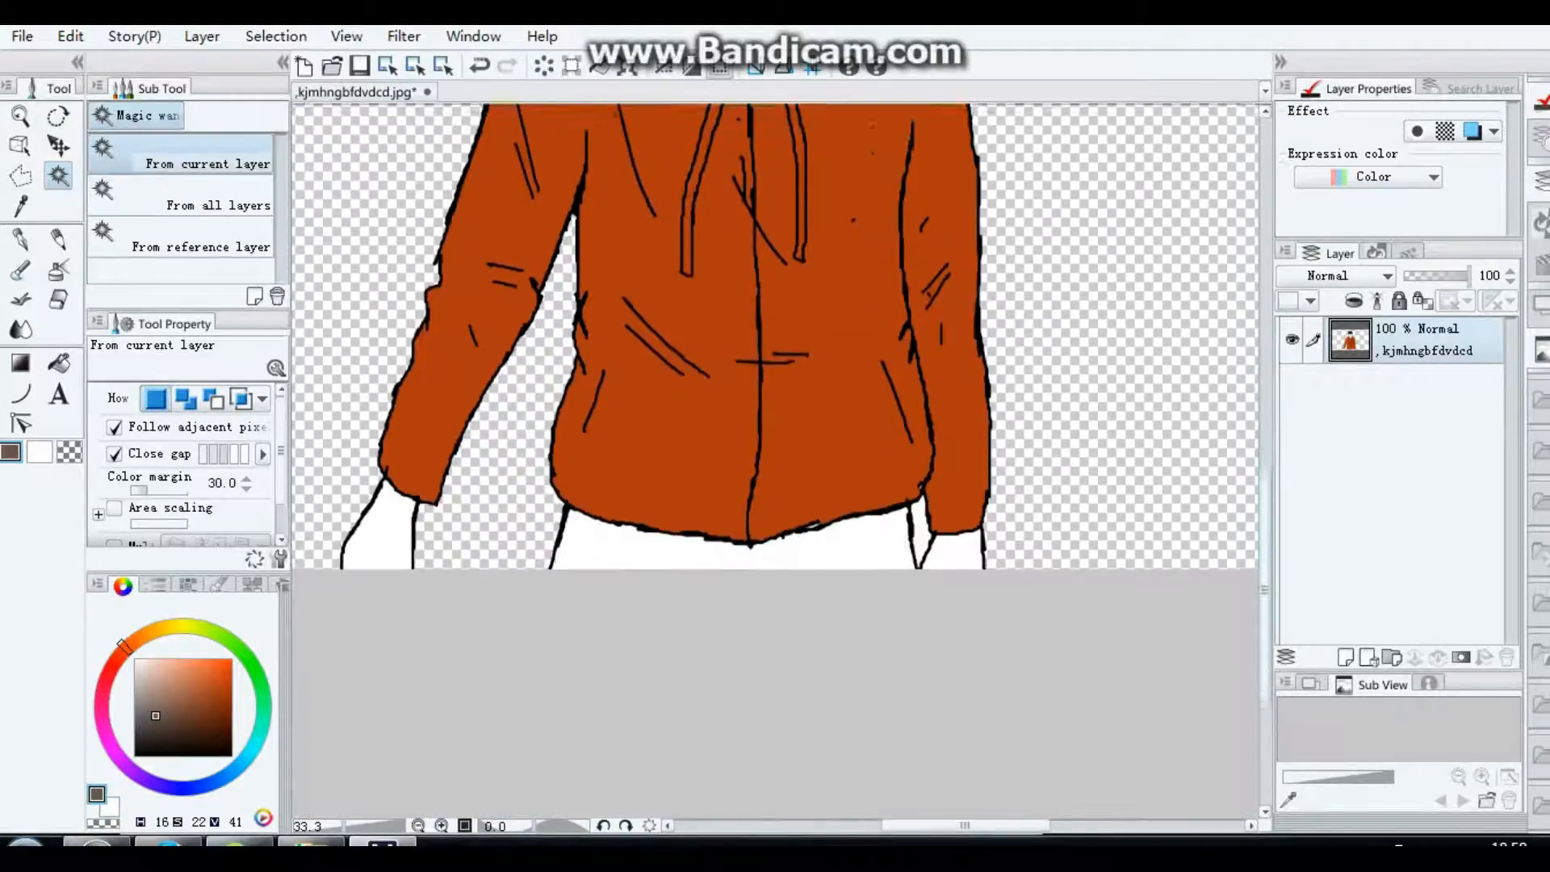
click(795, 658)
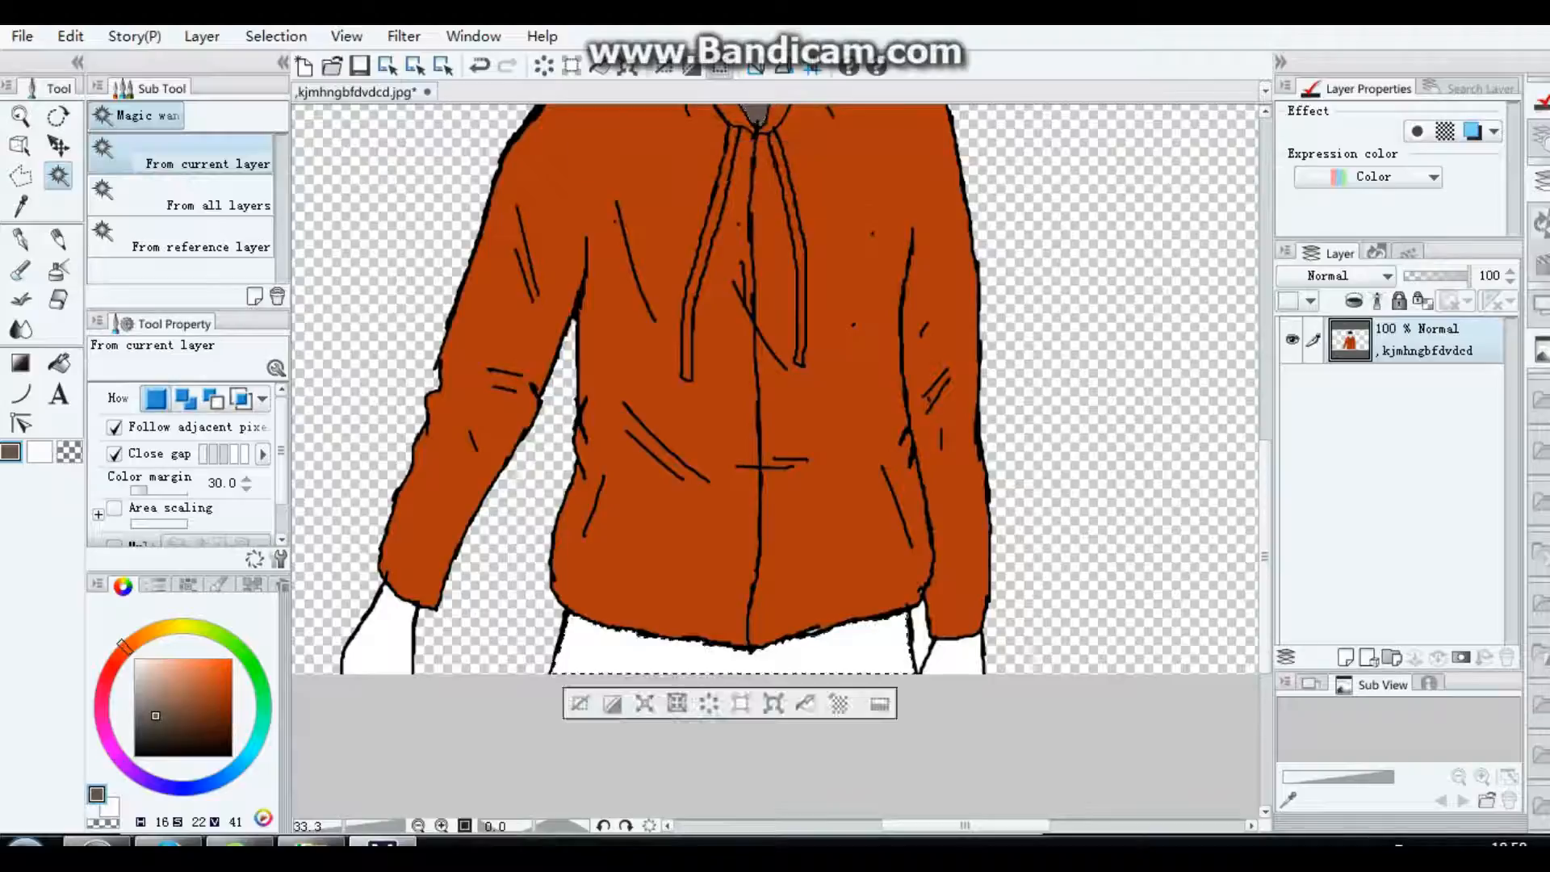
click(806, 703)
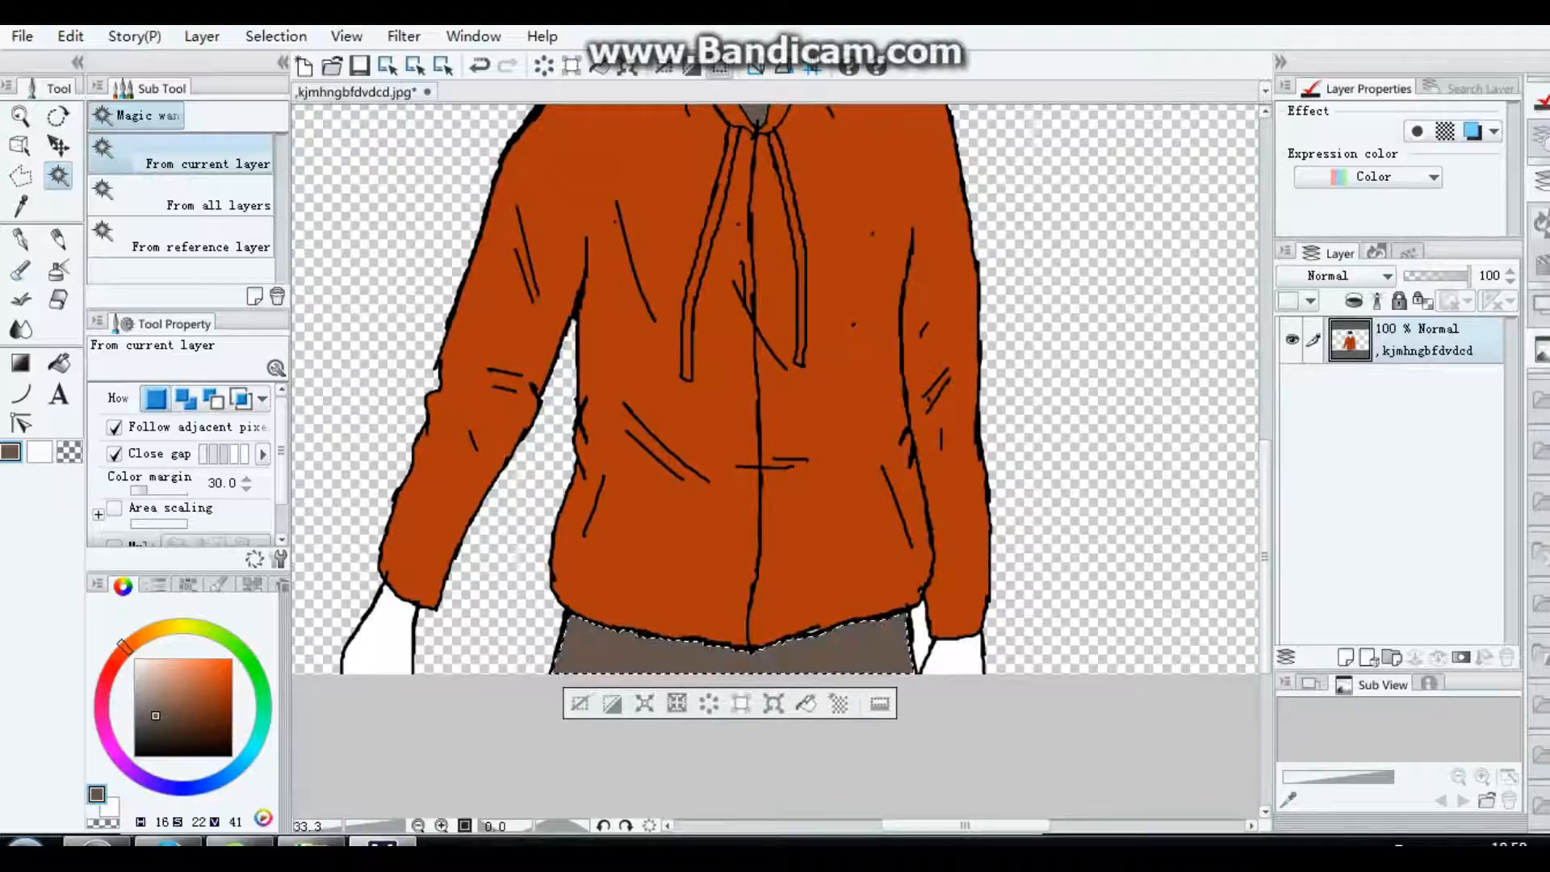
Step: Select the face area with the Magic wand and fill it with a beige skin tone (H 42, S 32, V 88)
scroll(775, 464, up, 5)
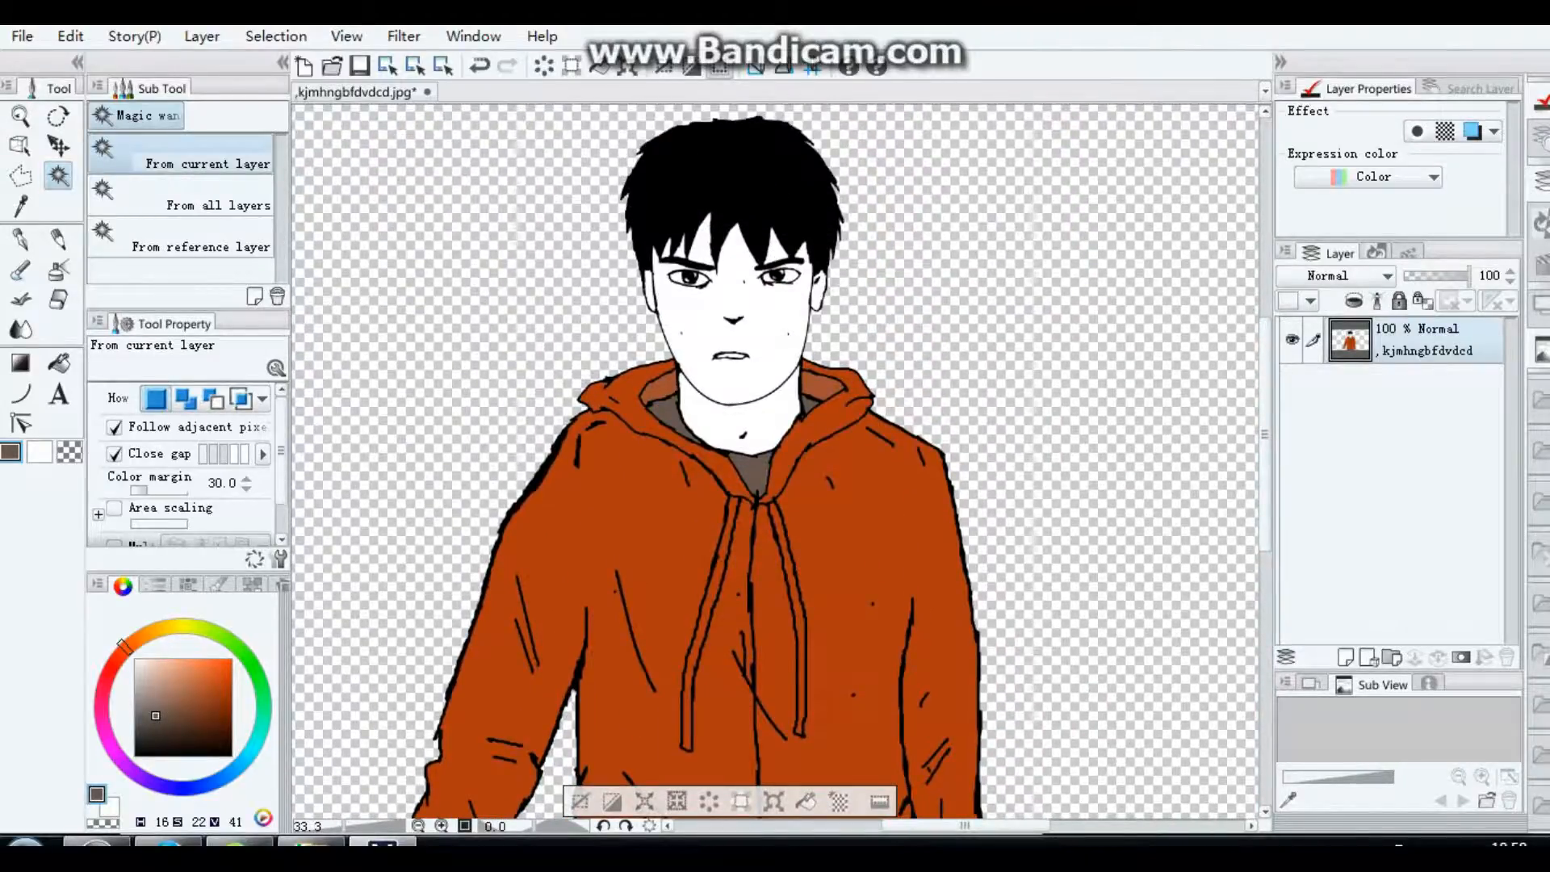
scroll(728, 382, up, 5)
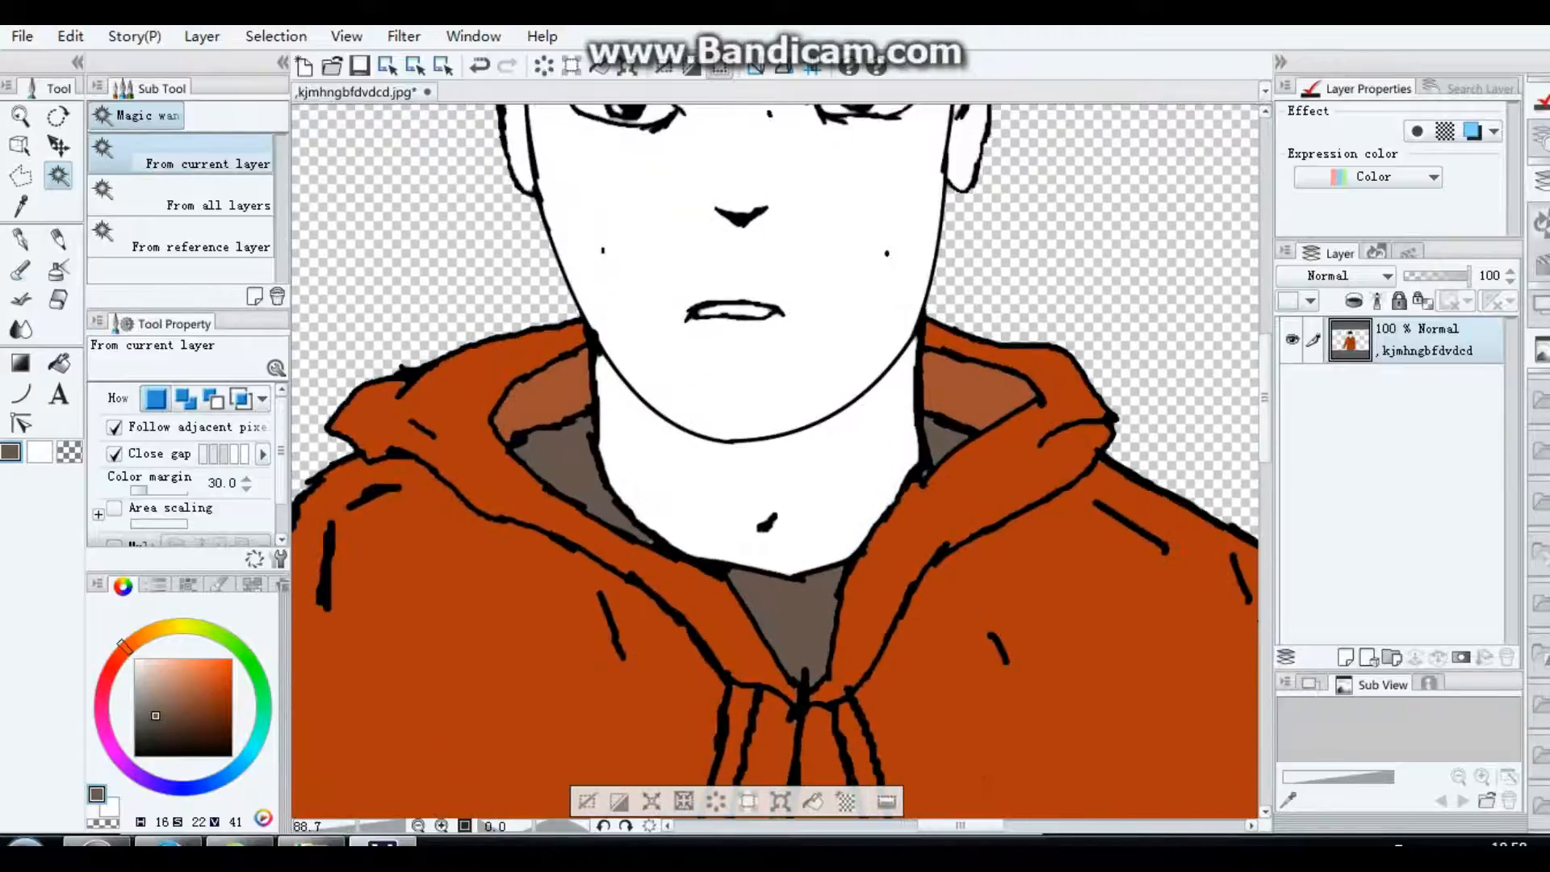
scroll(775, 460, up, 3)
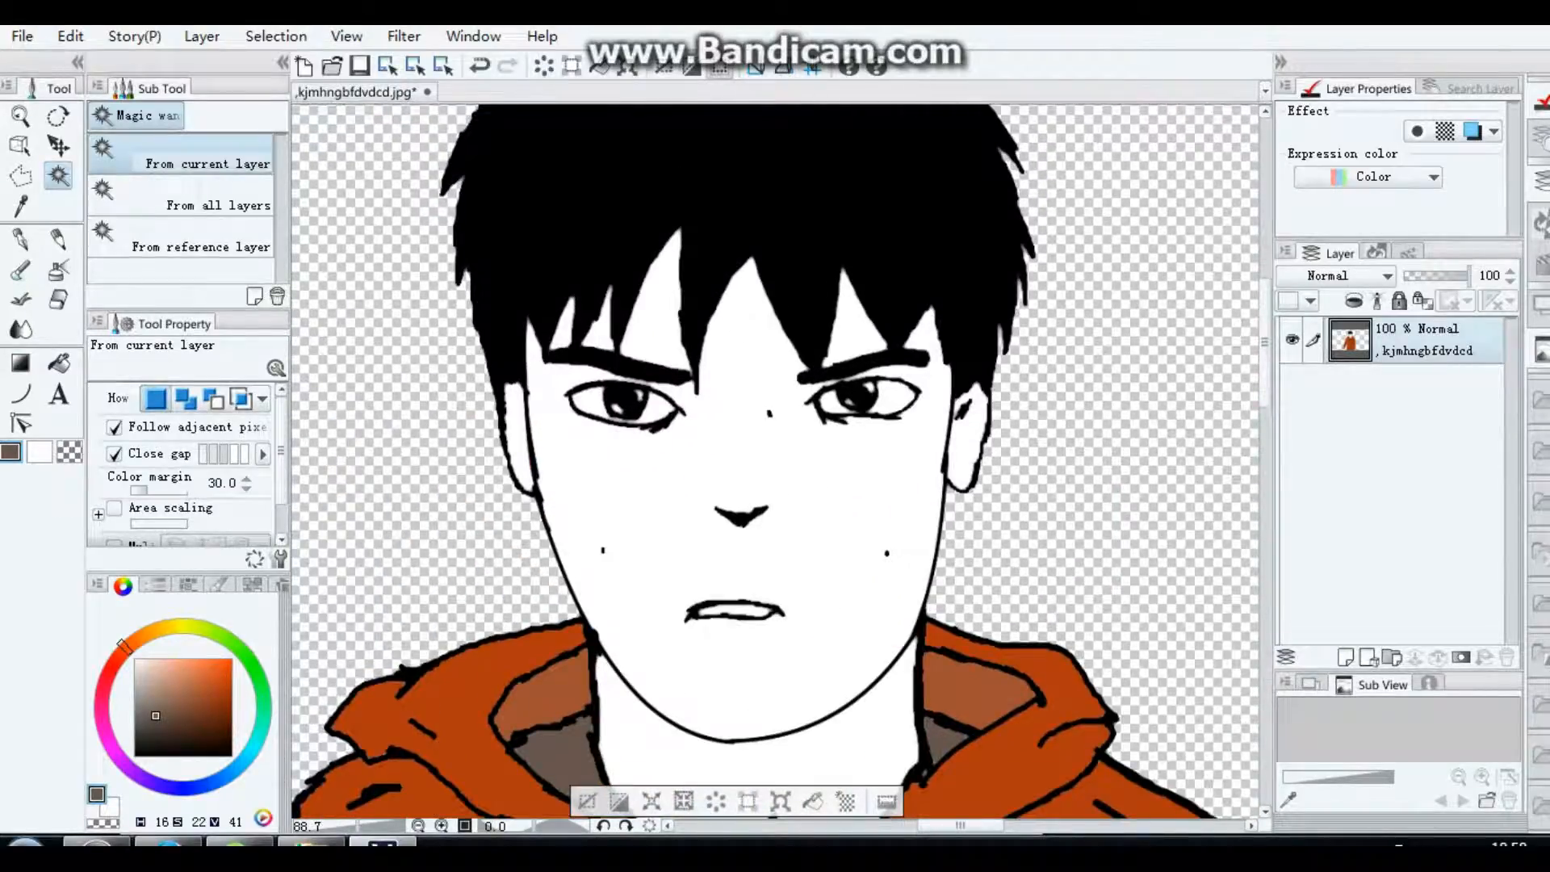
click(743, 465)
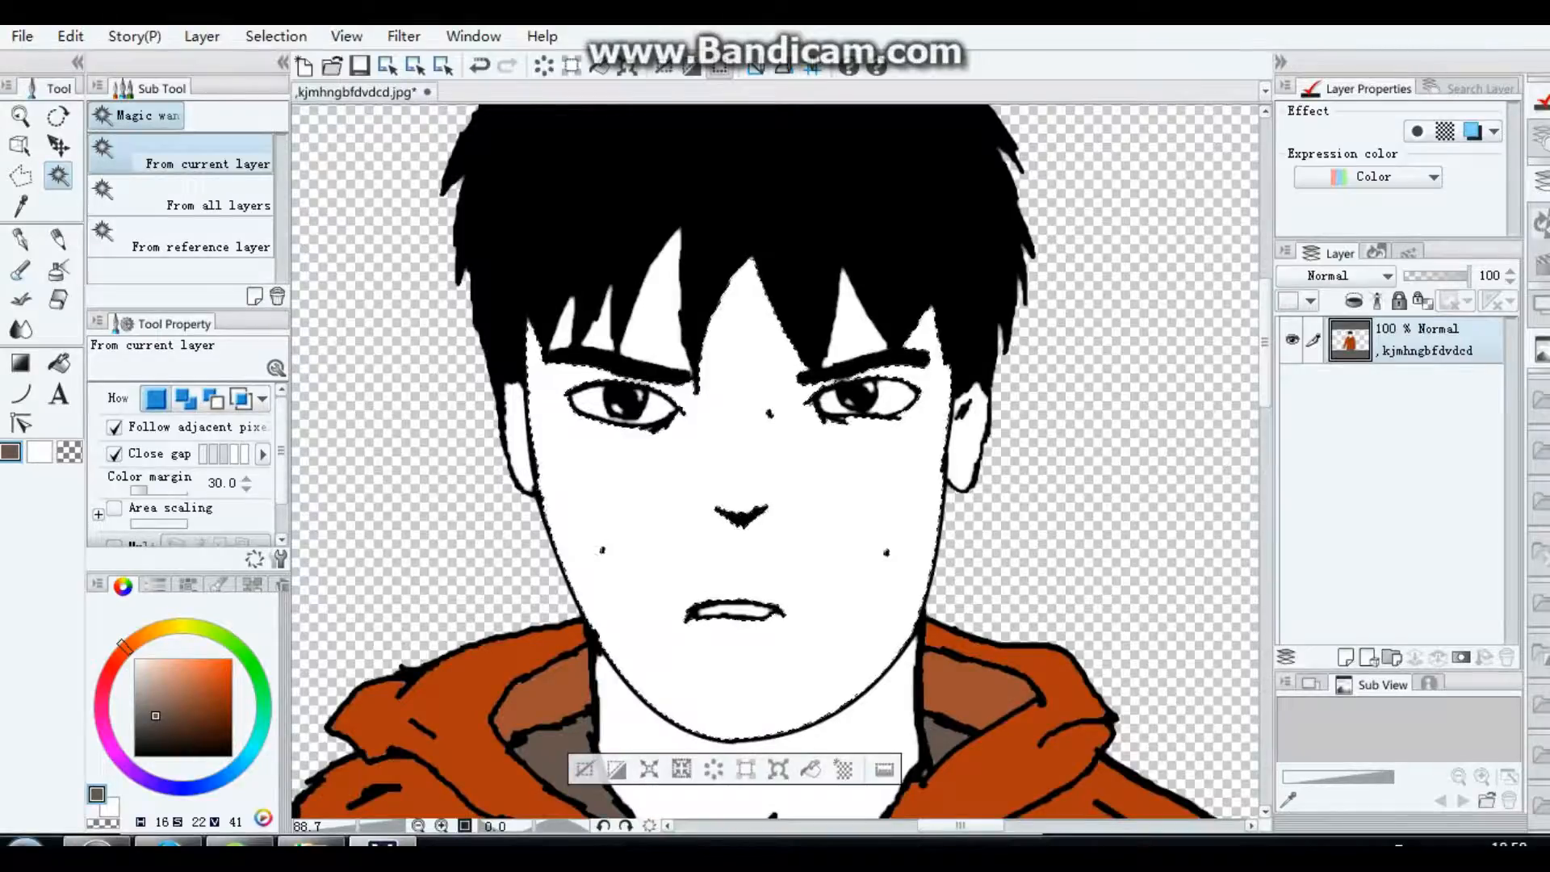
click(157, 628)
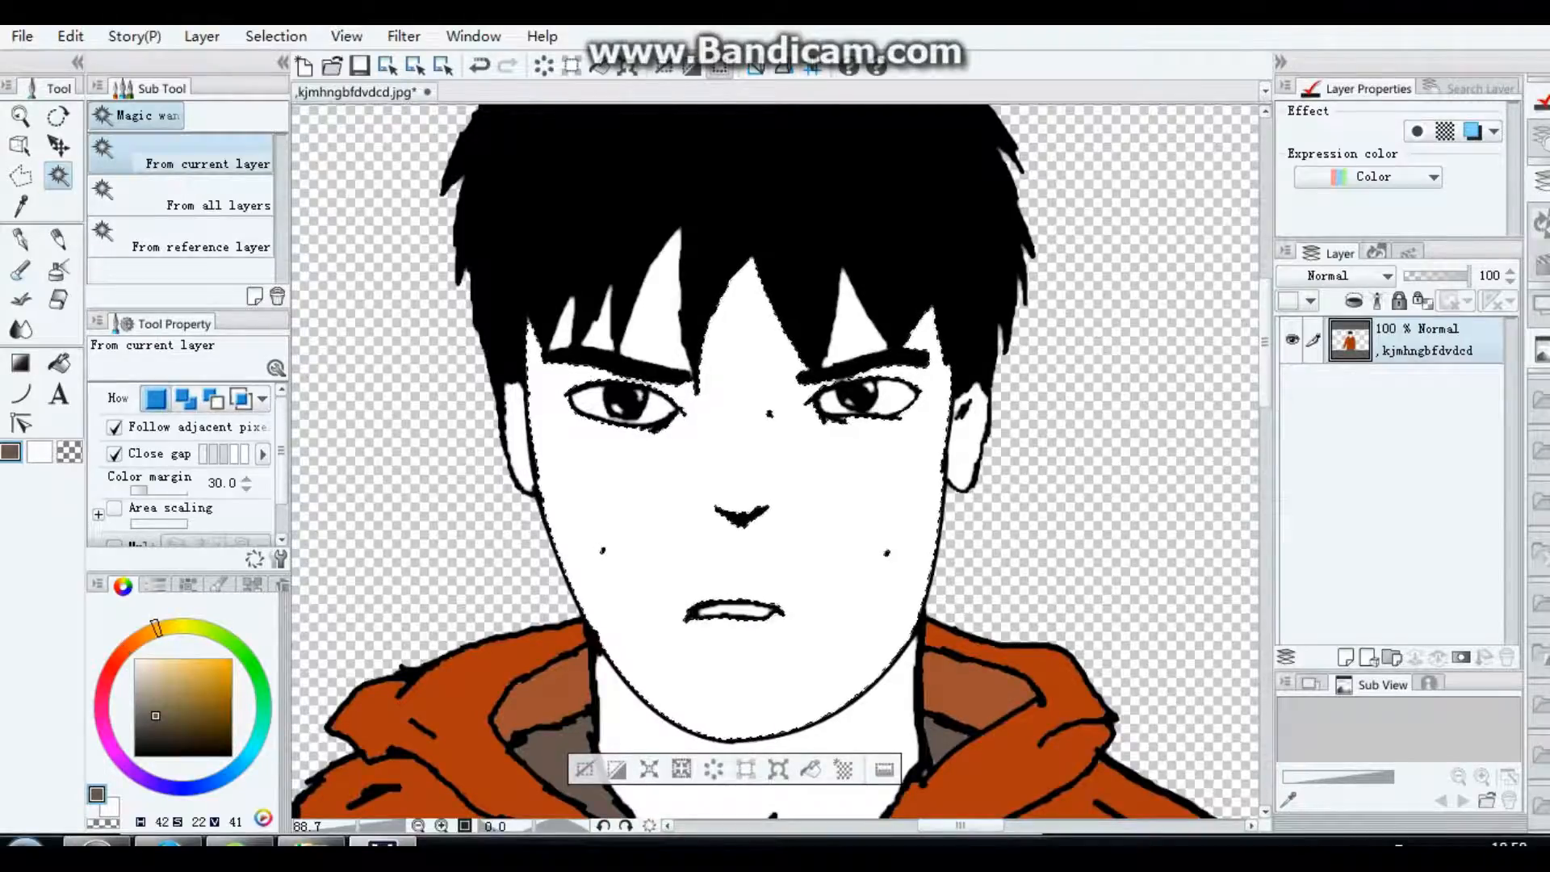
drag(160, 697, 165, 669)
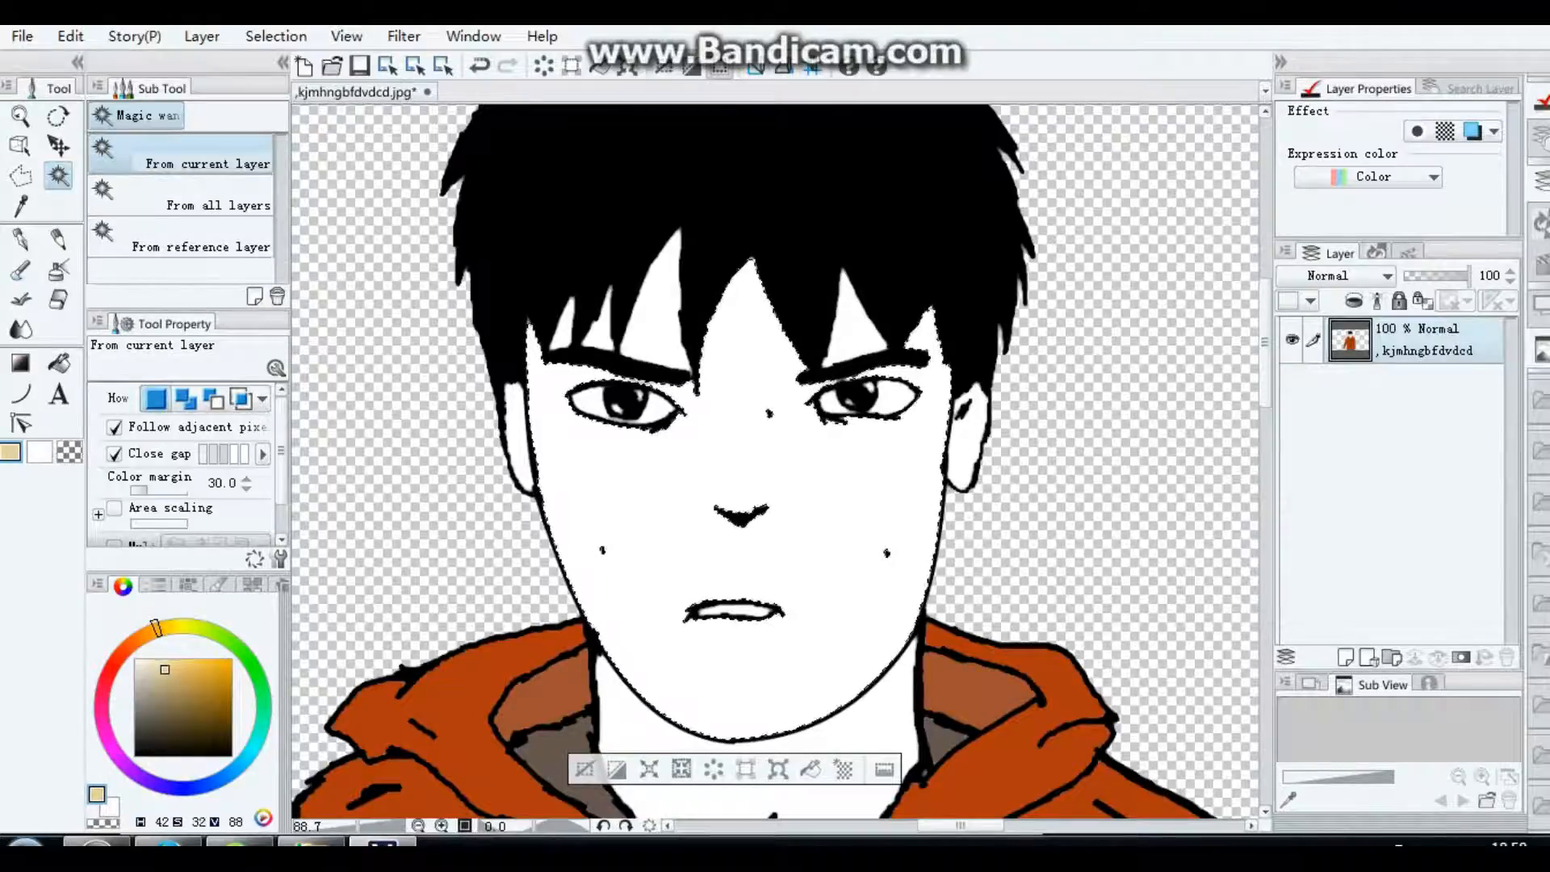
click(811, 770)
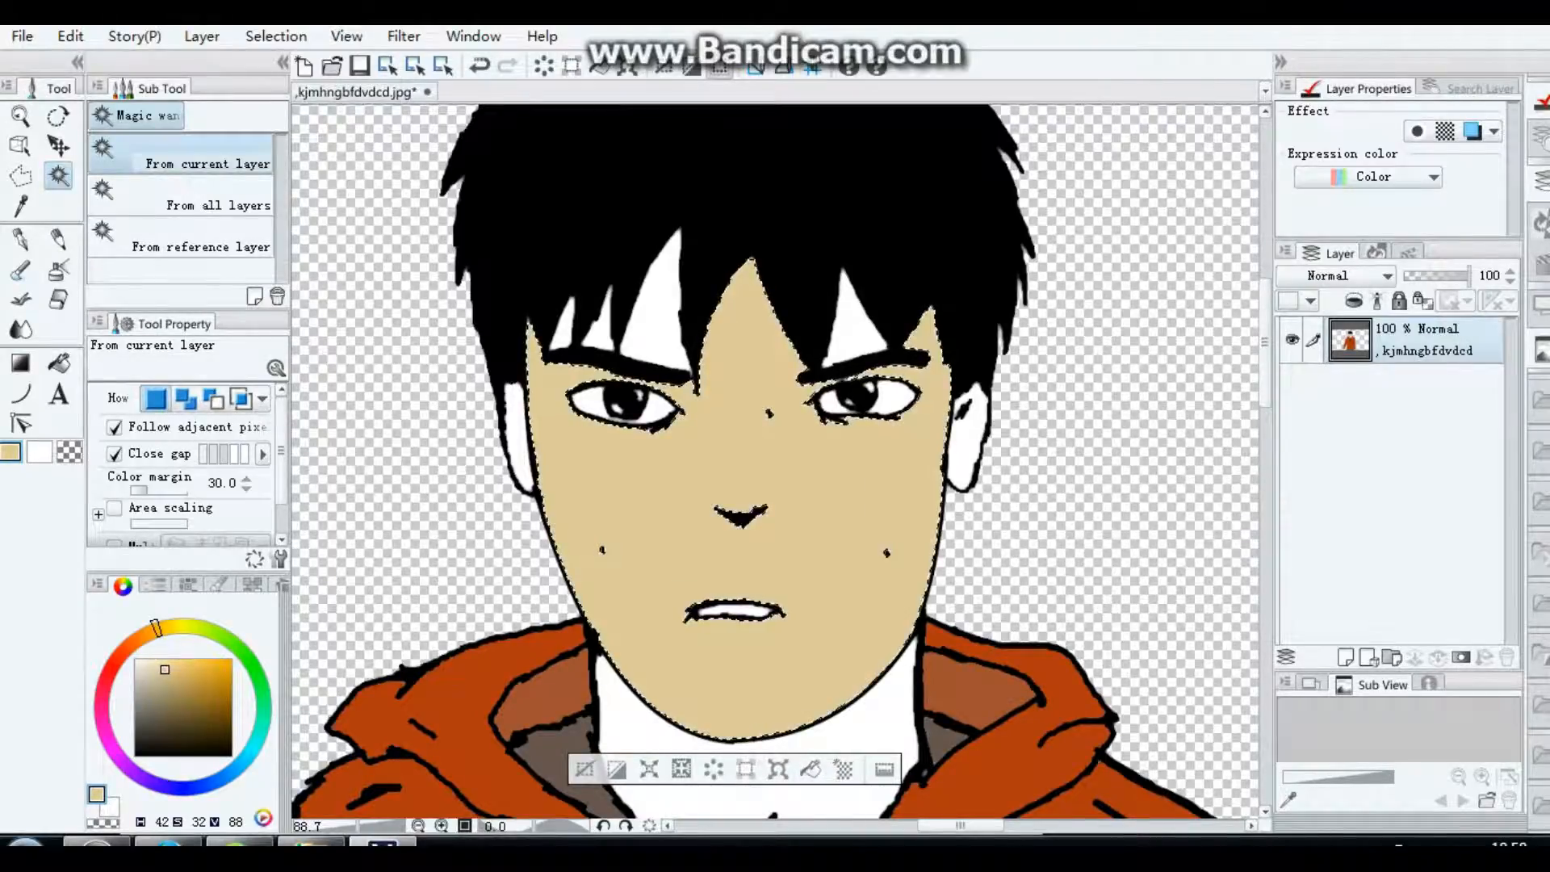
Step: Fill the four remaining white forehead gaps between the hair strands with the beige skin tone
click(646, 311)
click(730, 402)
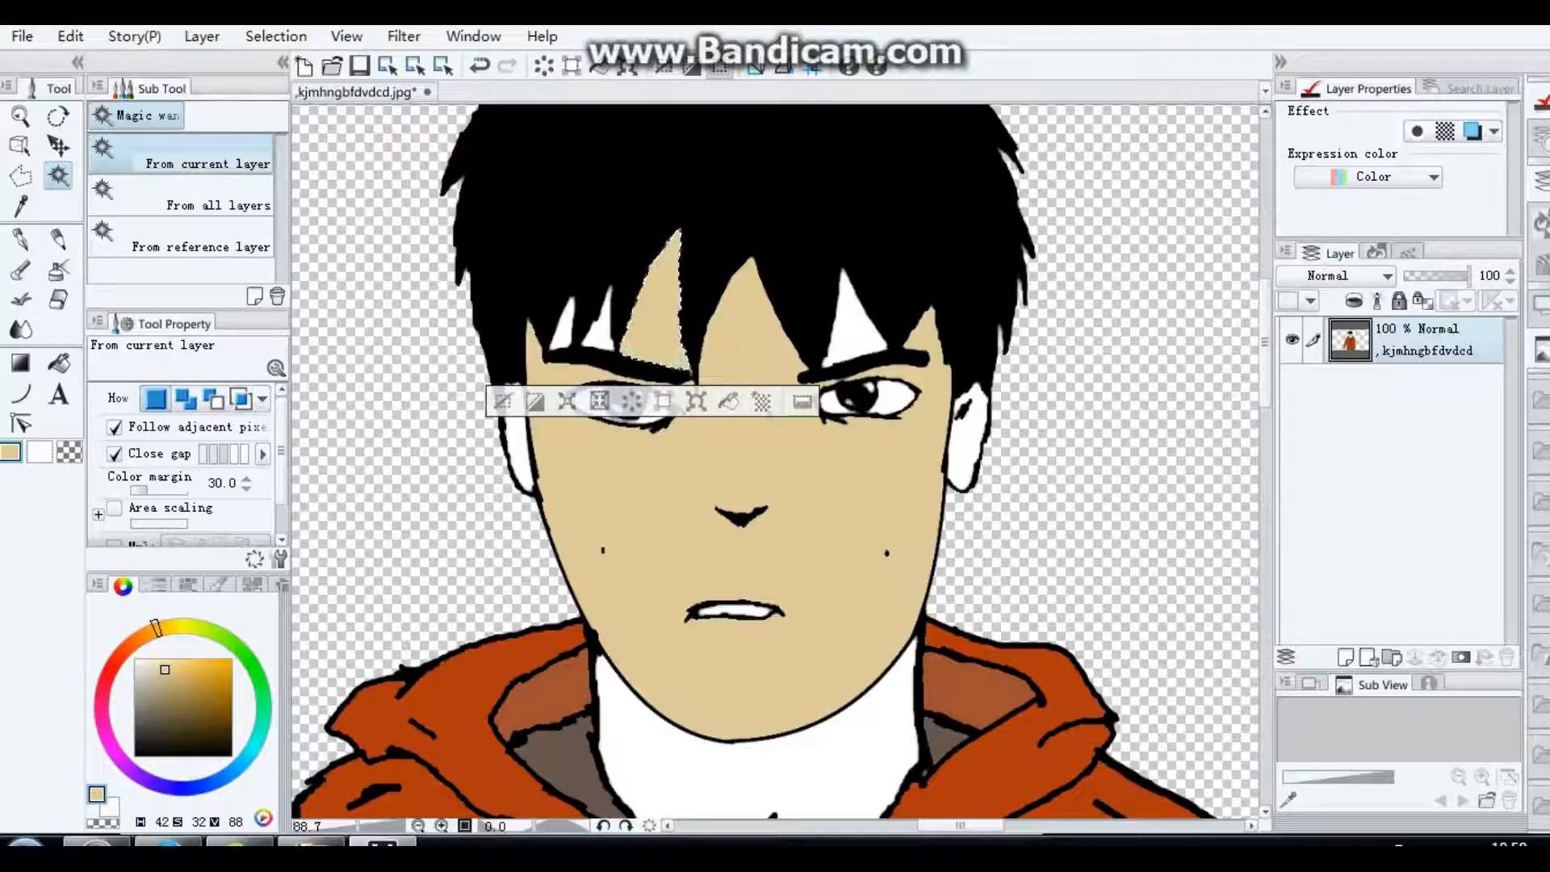
click(844, 307)
click(928, 398)
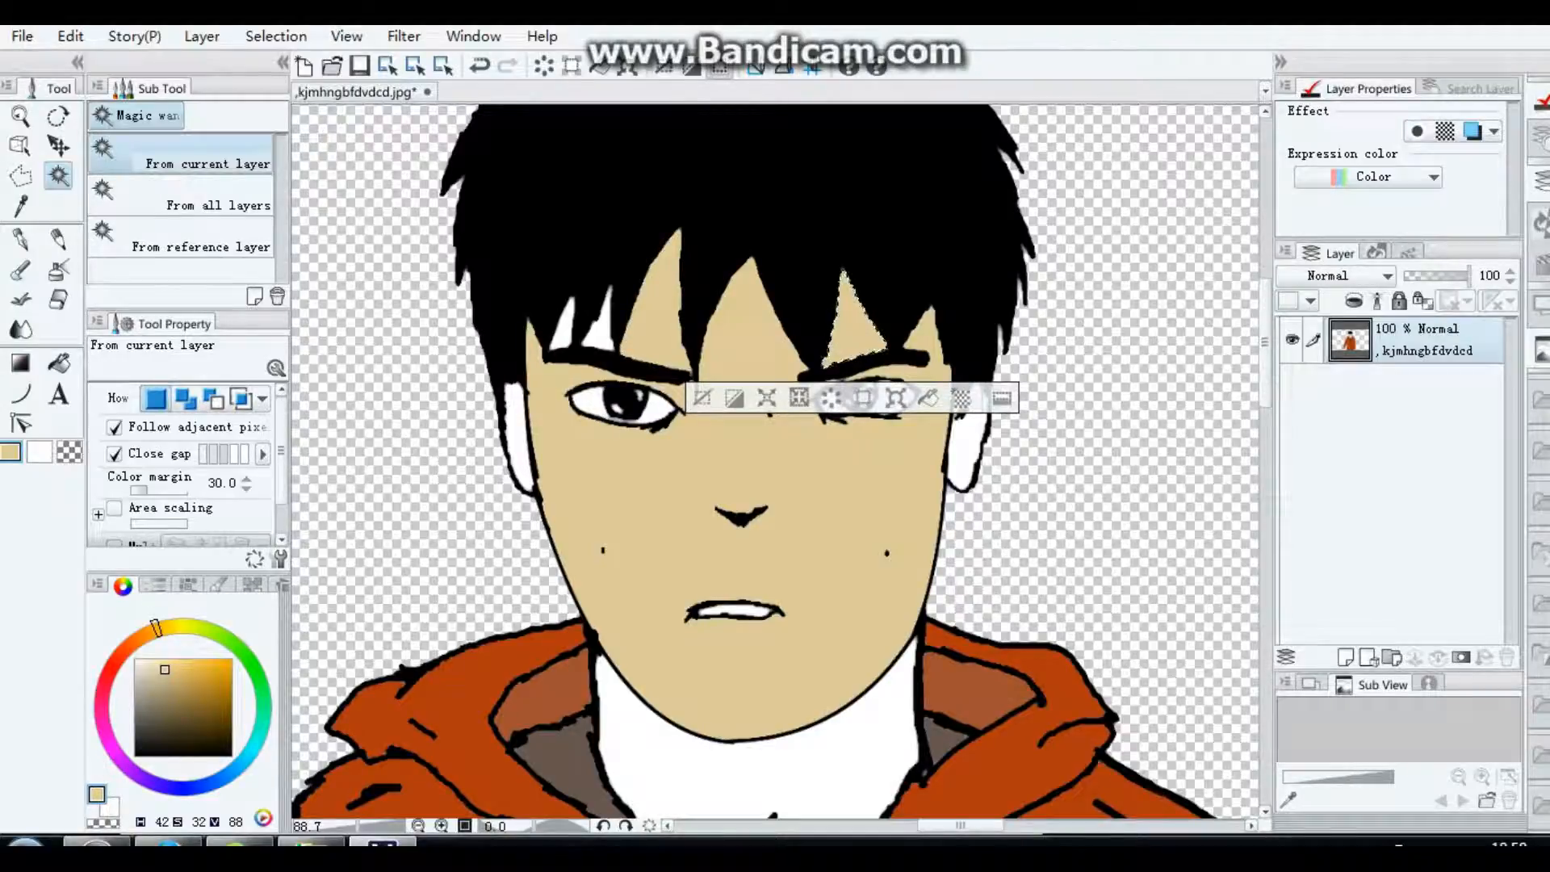
click(601, 333)
click(671, 380)
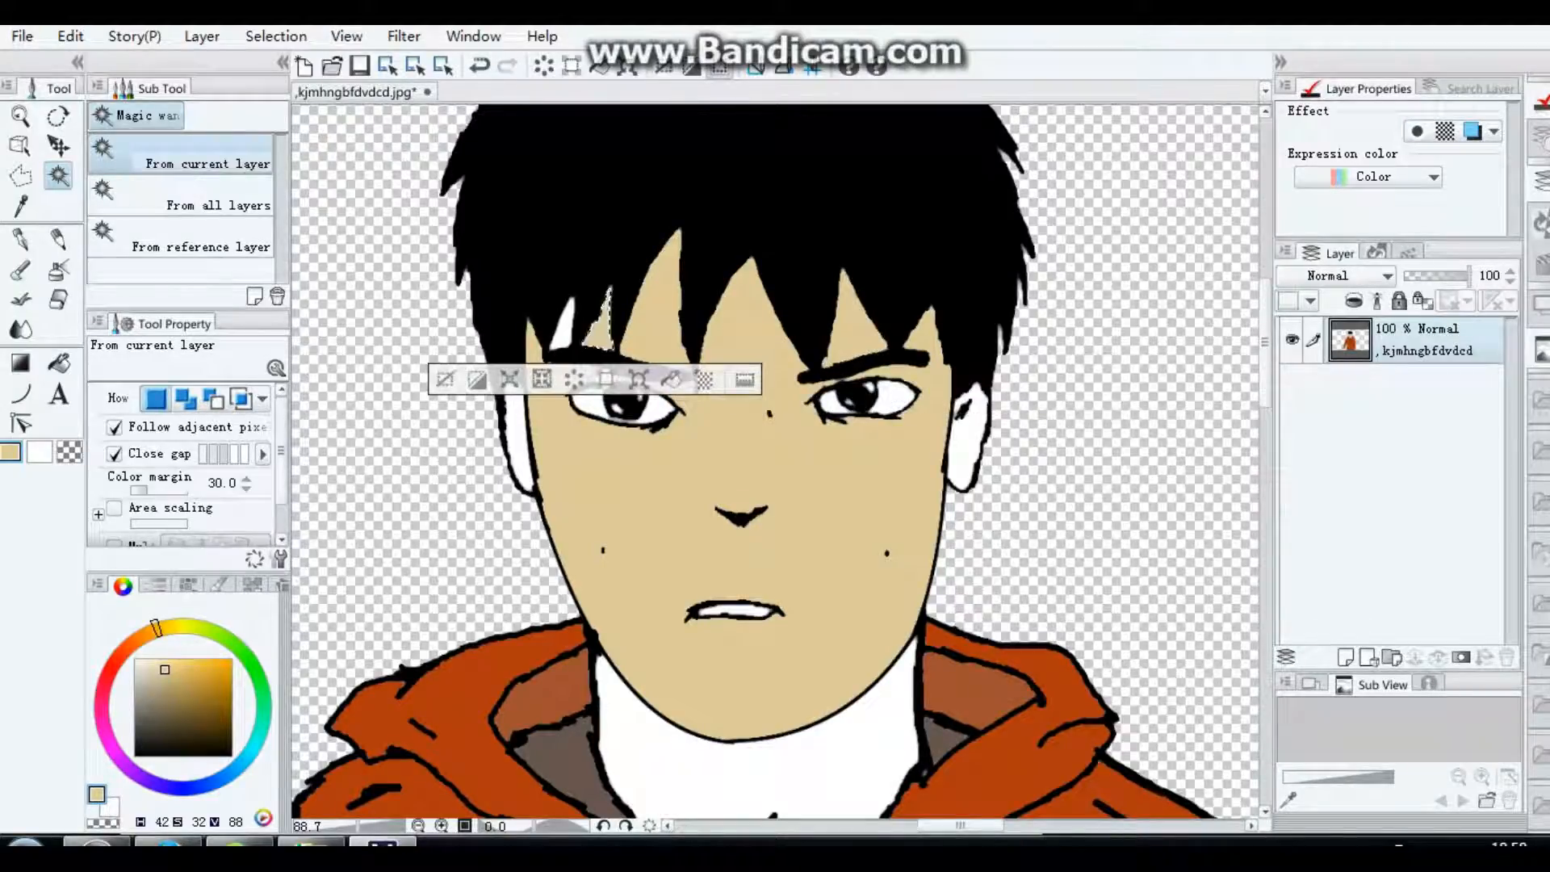
click(564, 332)
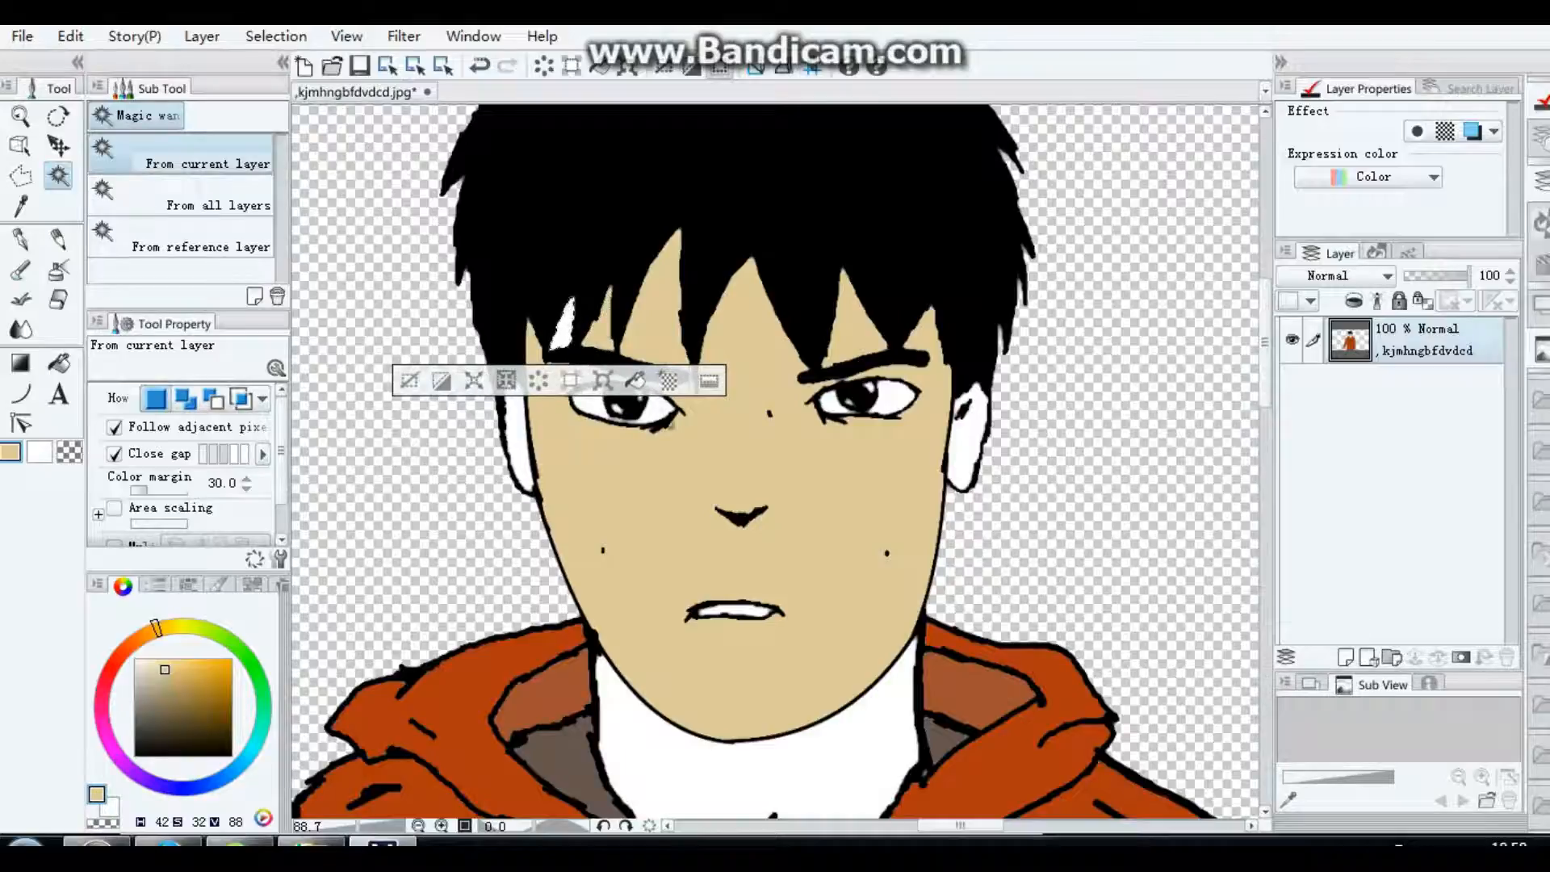
click(636, 380)
Step: Select both ears and the neck and fill them with the beige skin tone
click(519, 448)
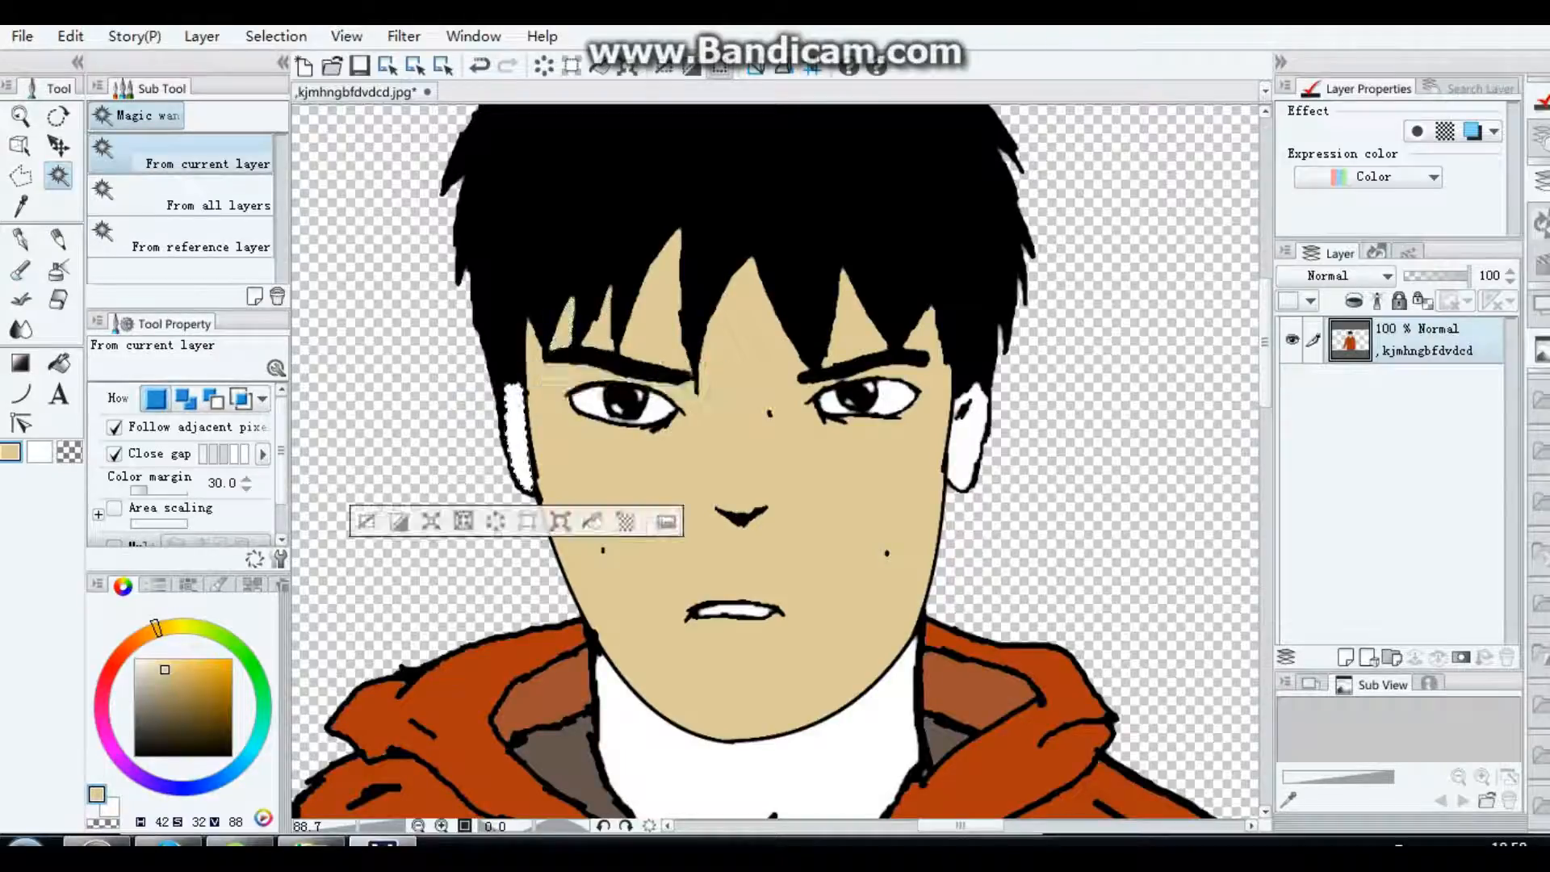
click(967, 458)
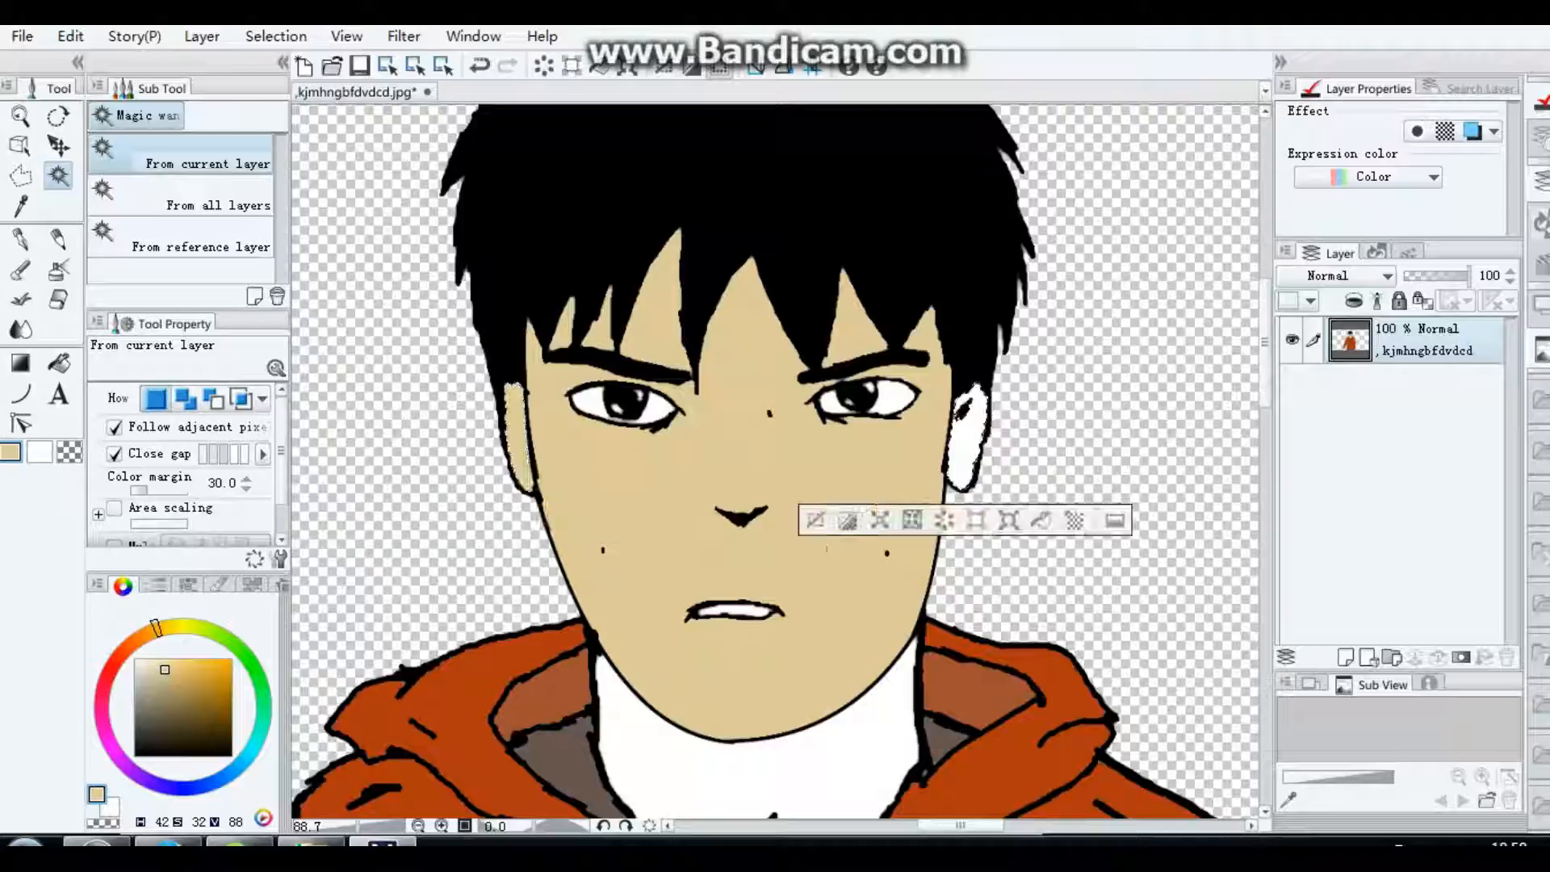
click(1042, 520)
click(837, 759)
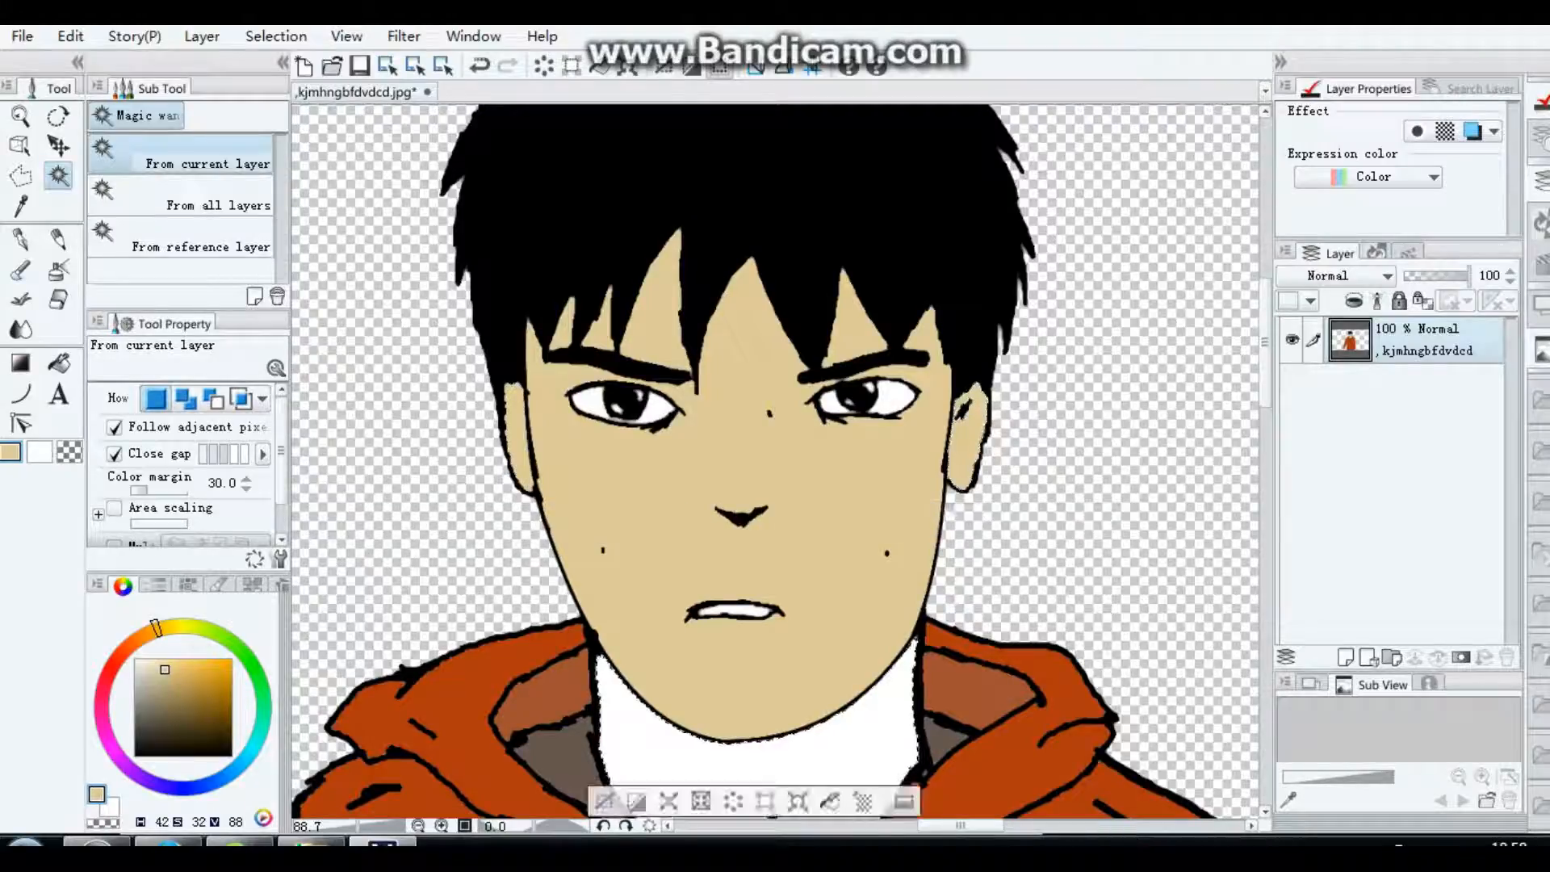
click(830, 802)
drag(1265, 342, 1265, 661)
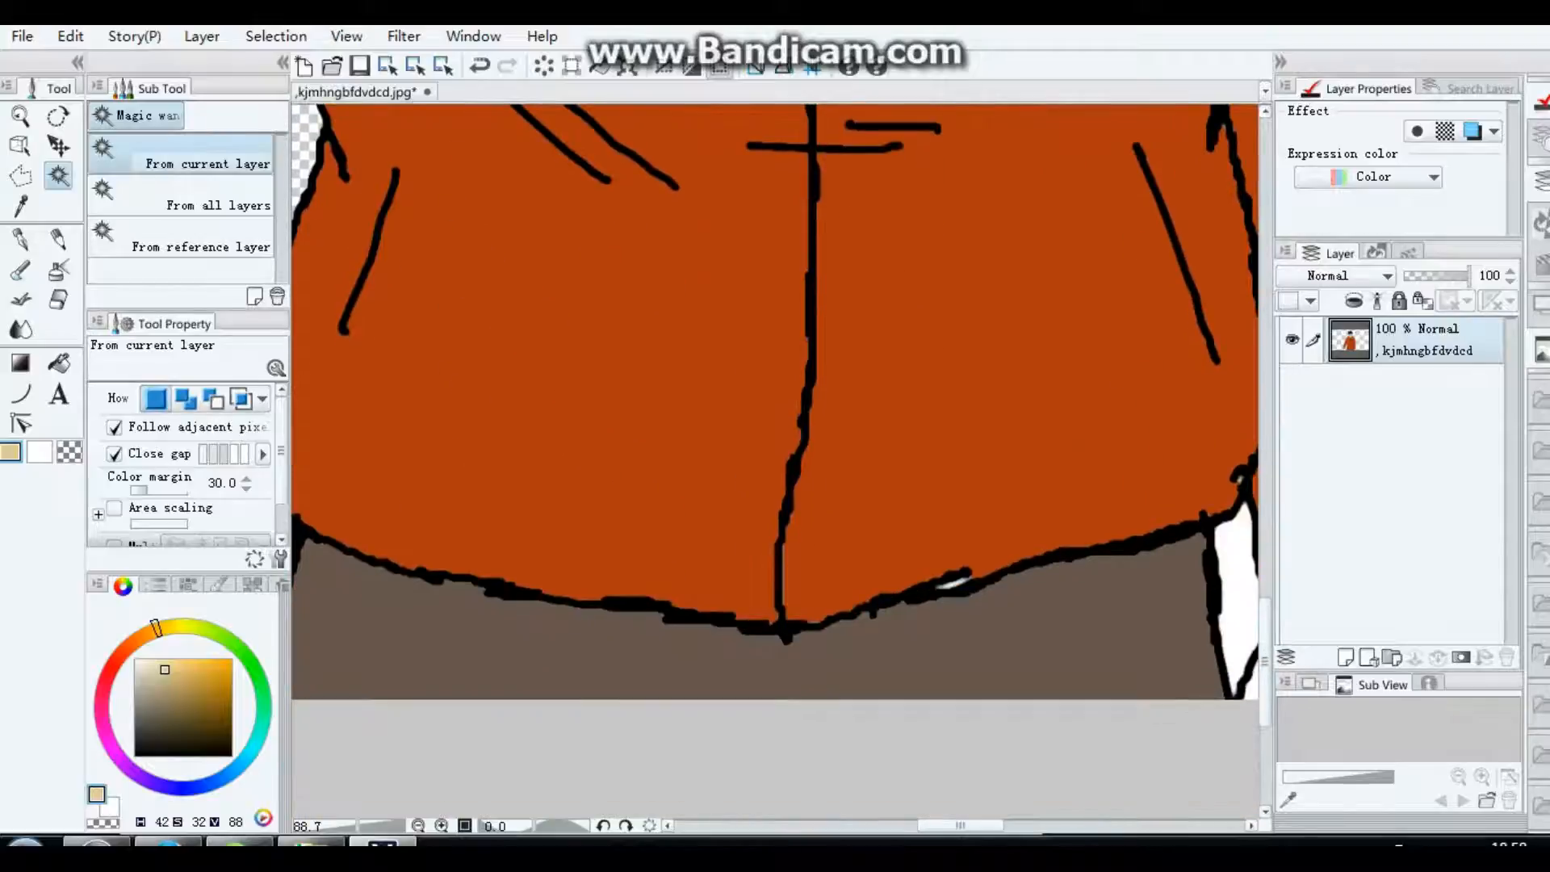
Step: Select the white areas of both hands below the sleeve cuffs and fill them with the beige skin tone
drag(961, 825, 1007, 825)
click(842, 655)
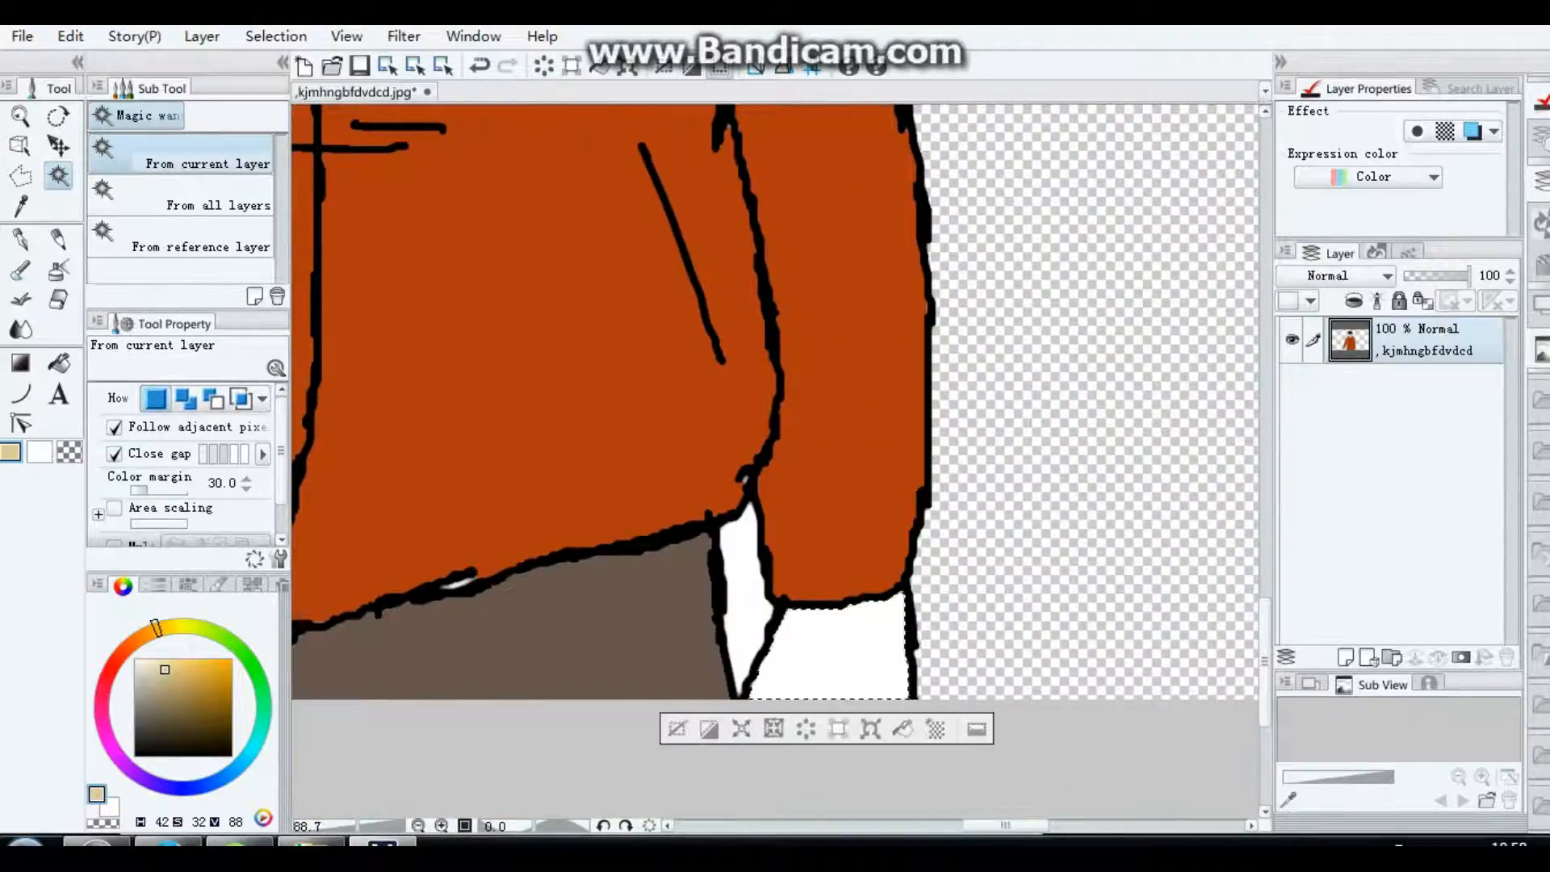
click(903, 729)
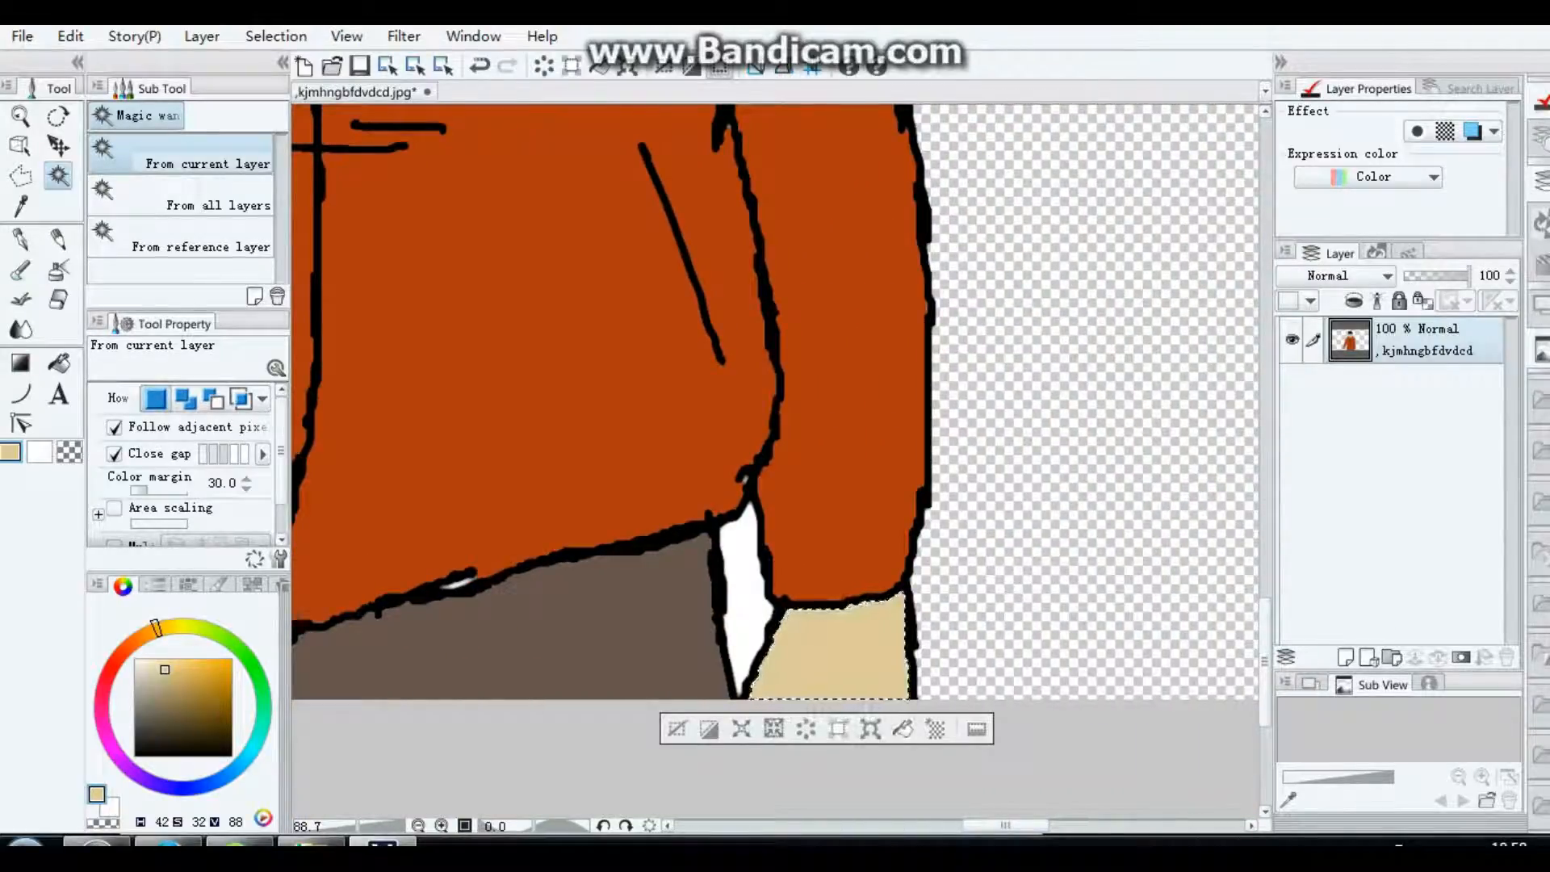
drag(1005, 825, 922, 826)
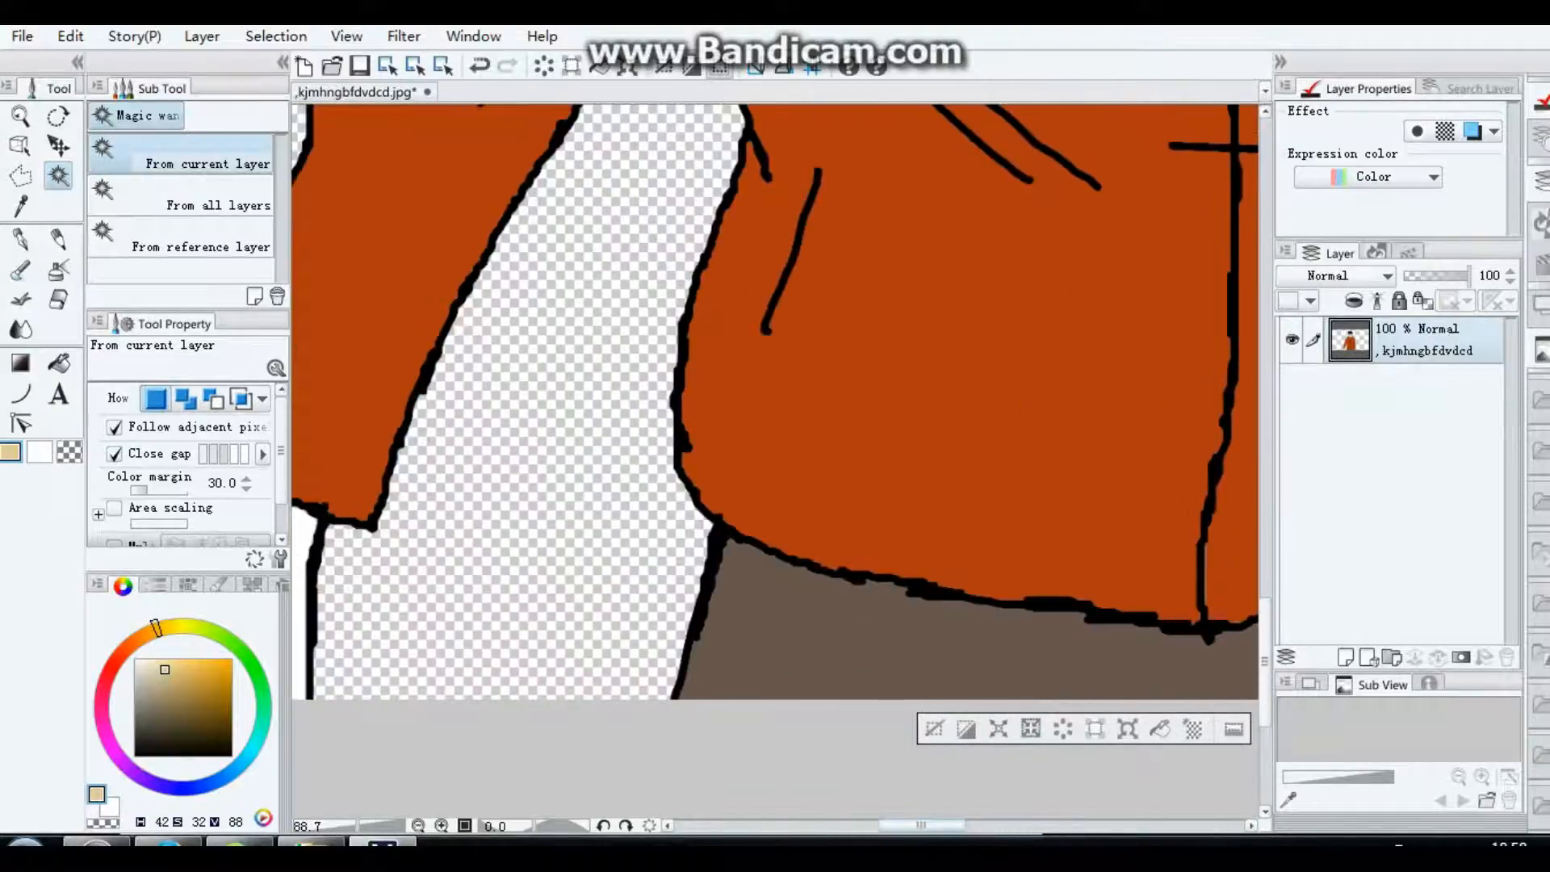
click(300, 614)
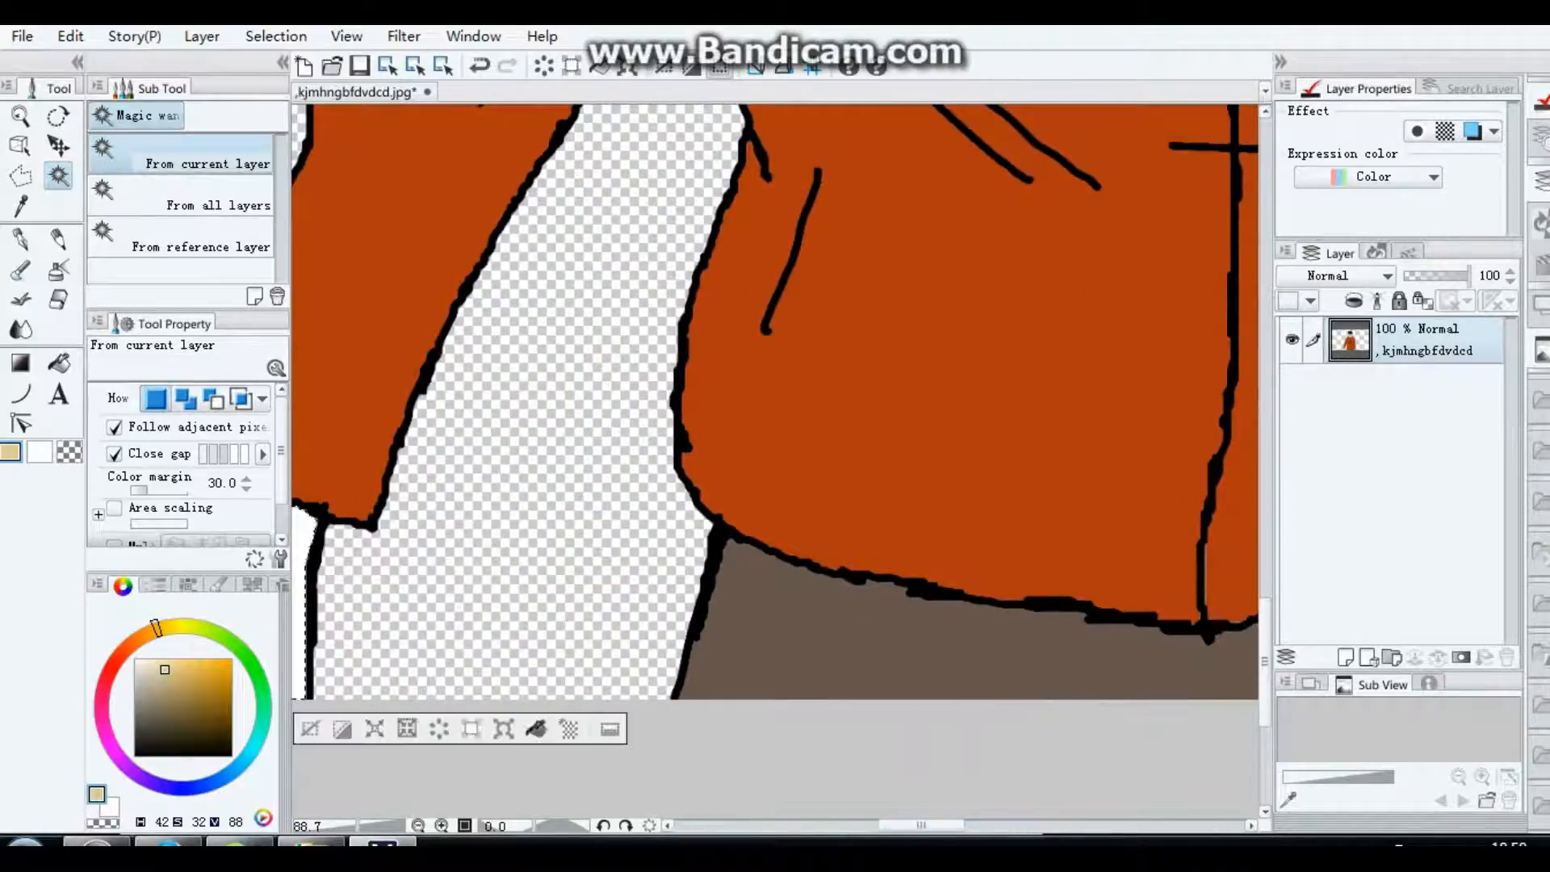
click(537, 729)
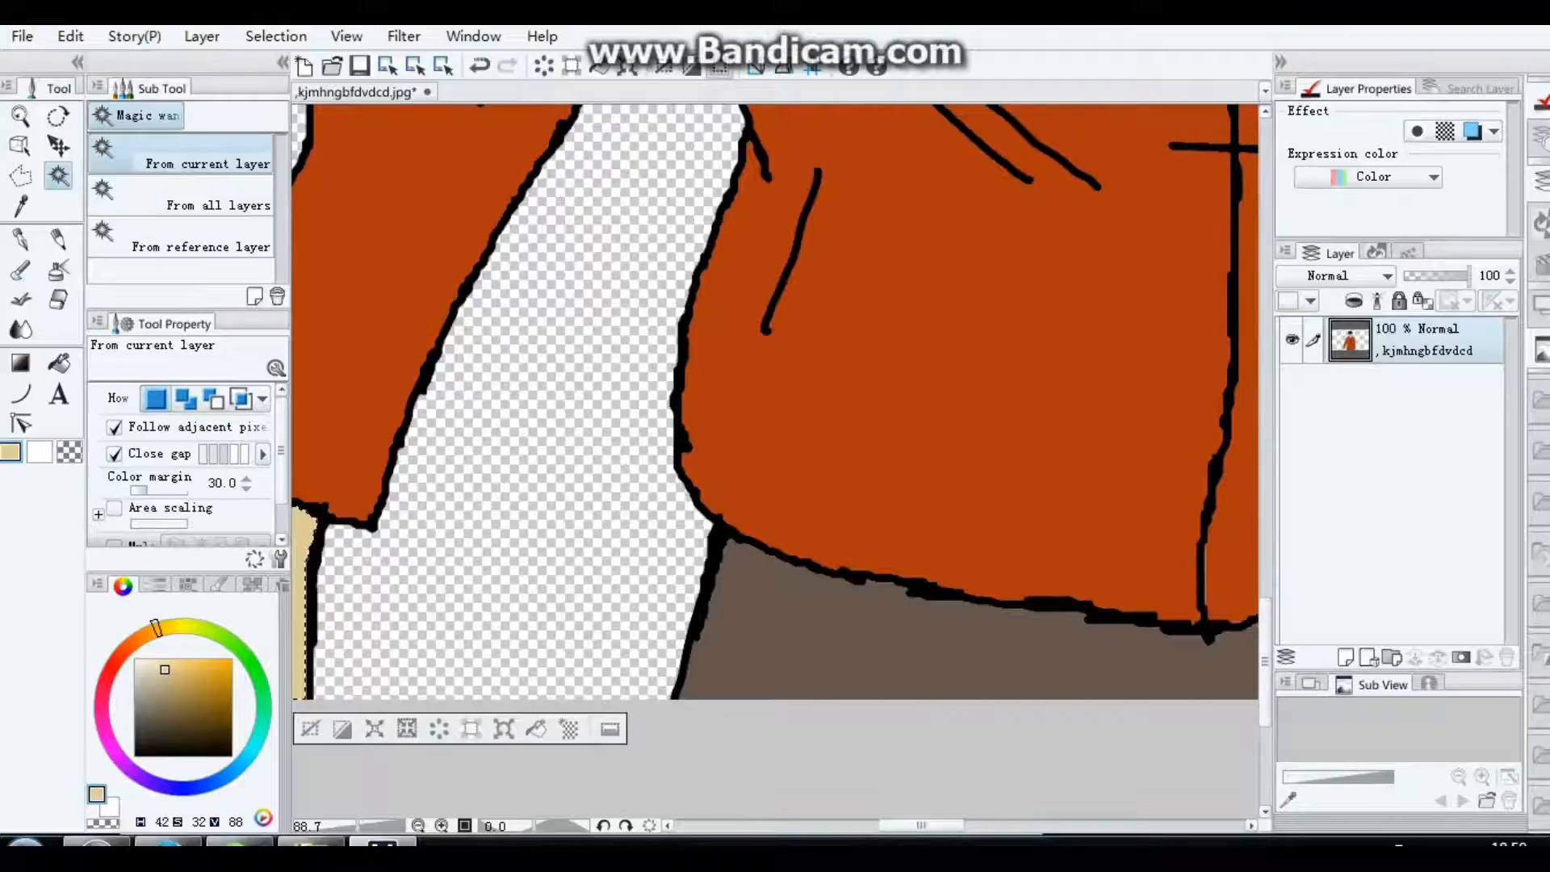
Step: Select the white gap between the trousers and the adjacent hand and clear it to transparency
drag(922, 825, 994, 825)
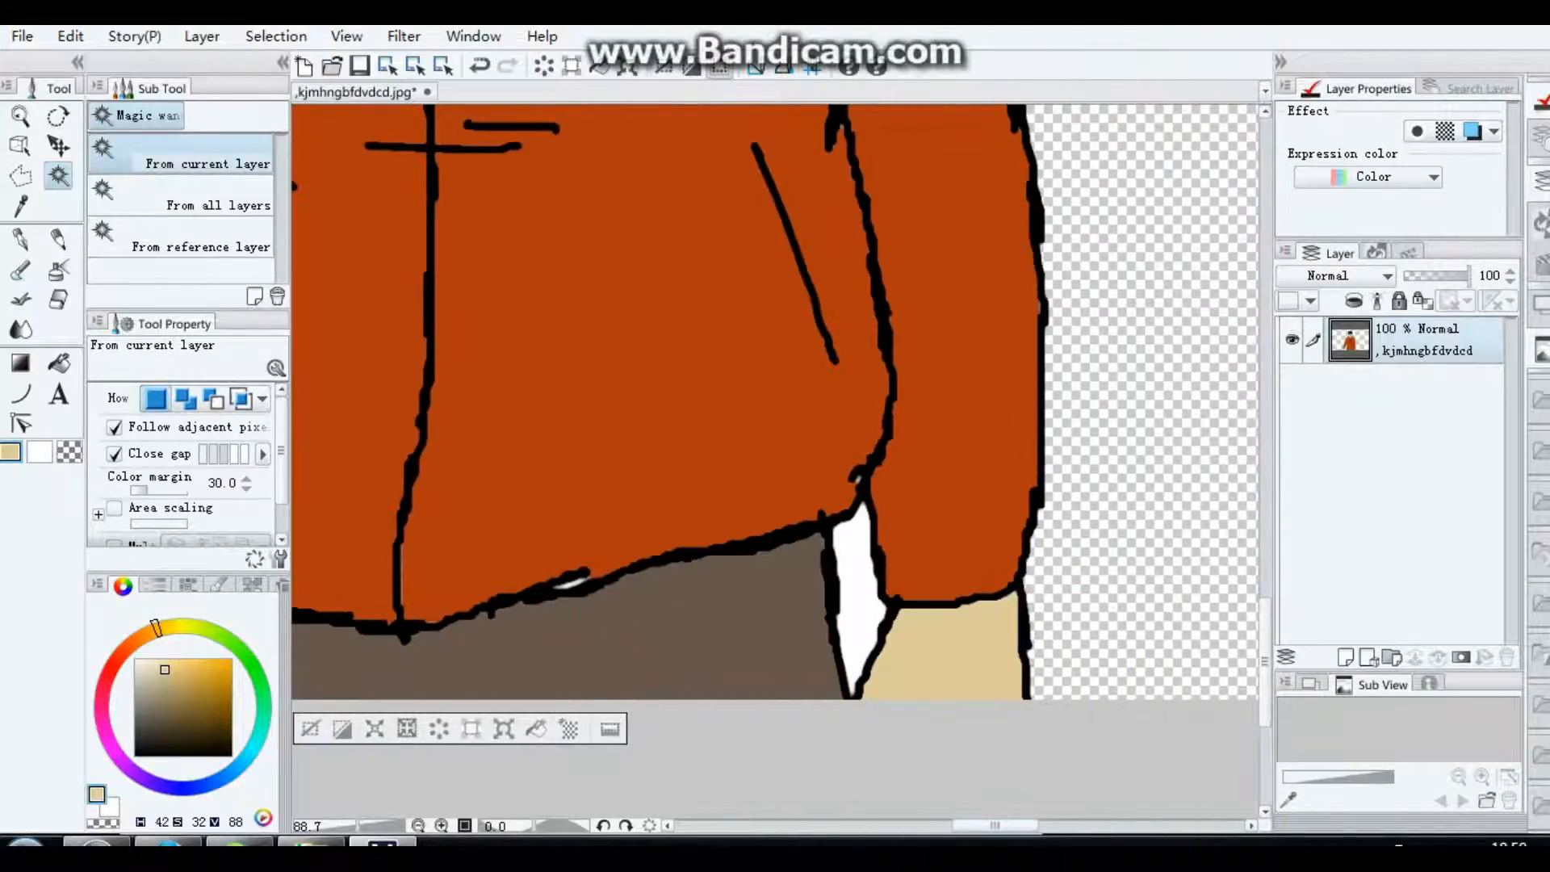
click(858, 596)
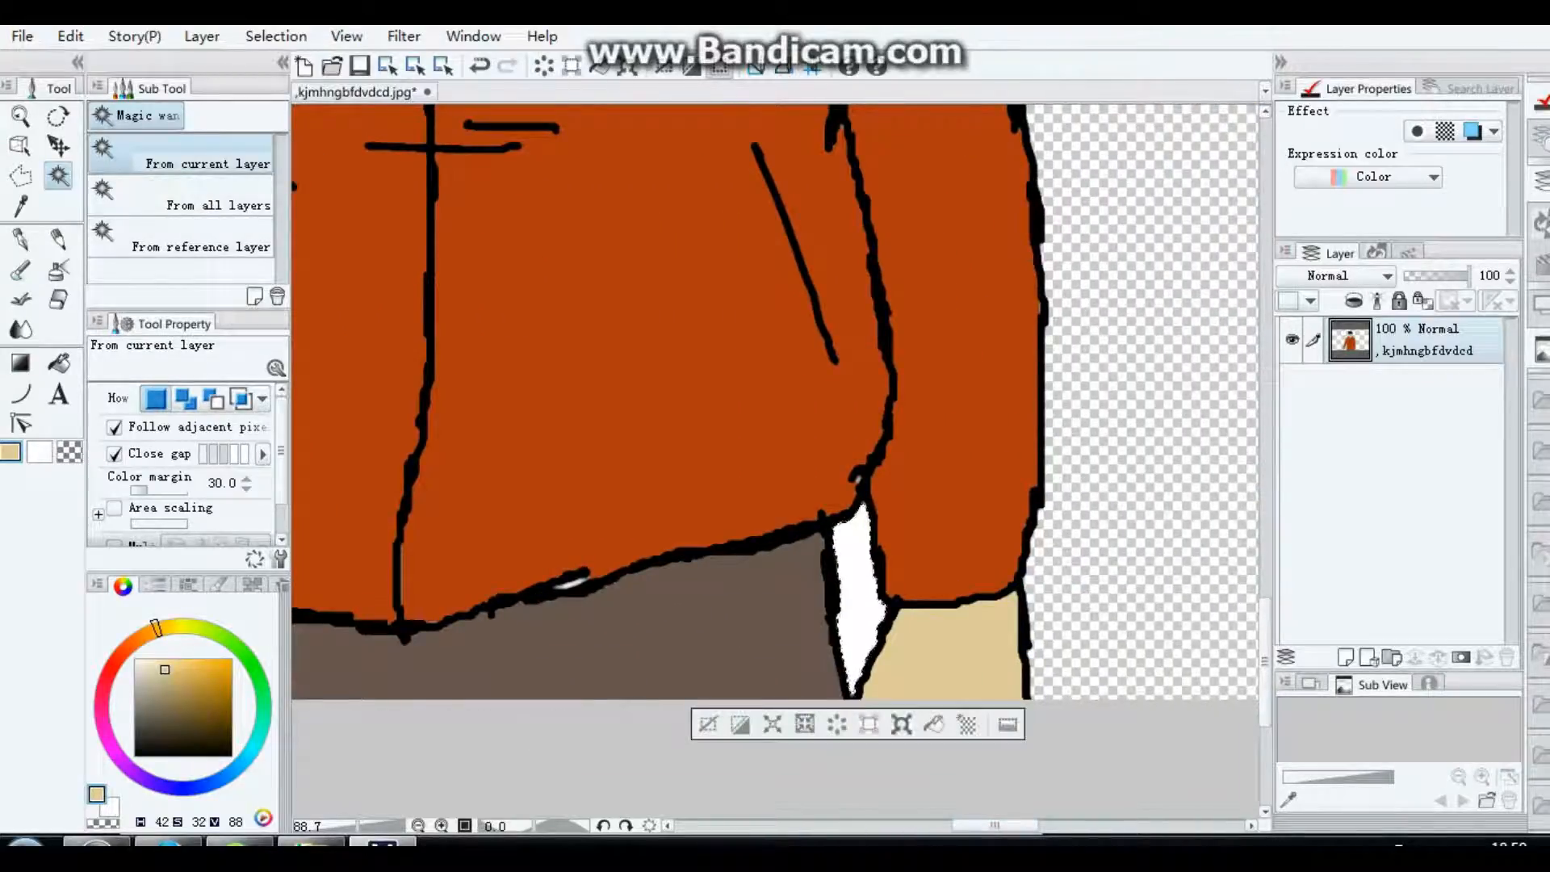
key(Delete)
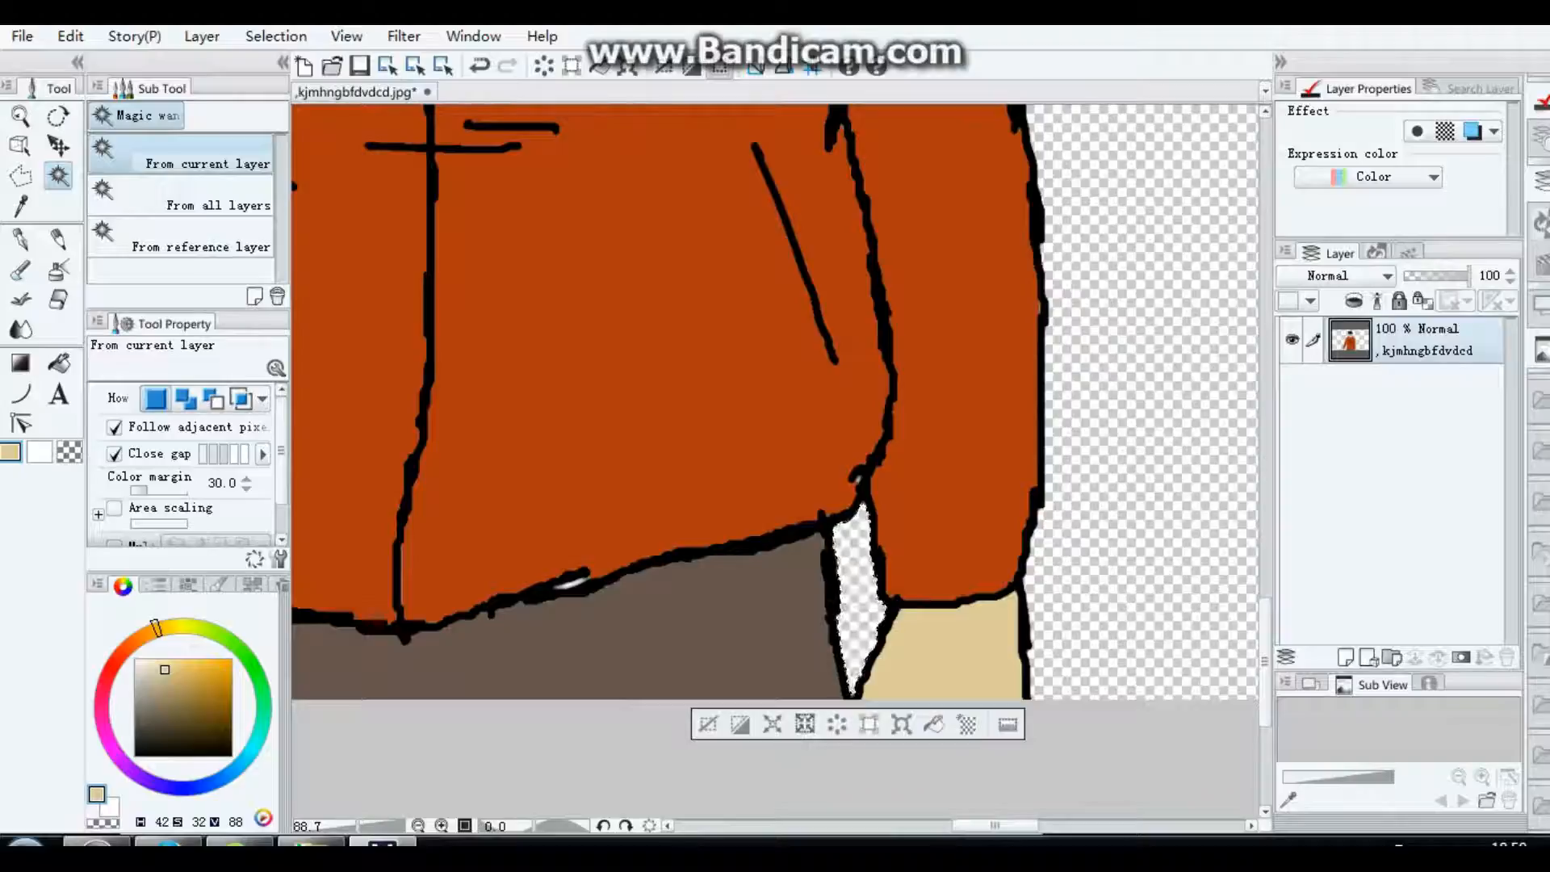
Step: Sample the jacket's orange (H 16, S 92, V 69), fill the white sliver in the hem outline with it and deselect
scroll(540, 583, up, 4)
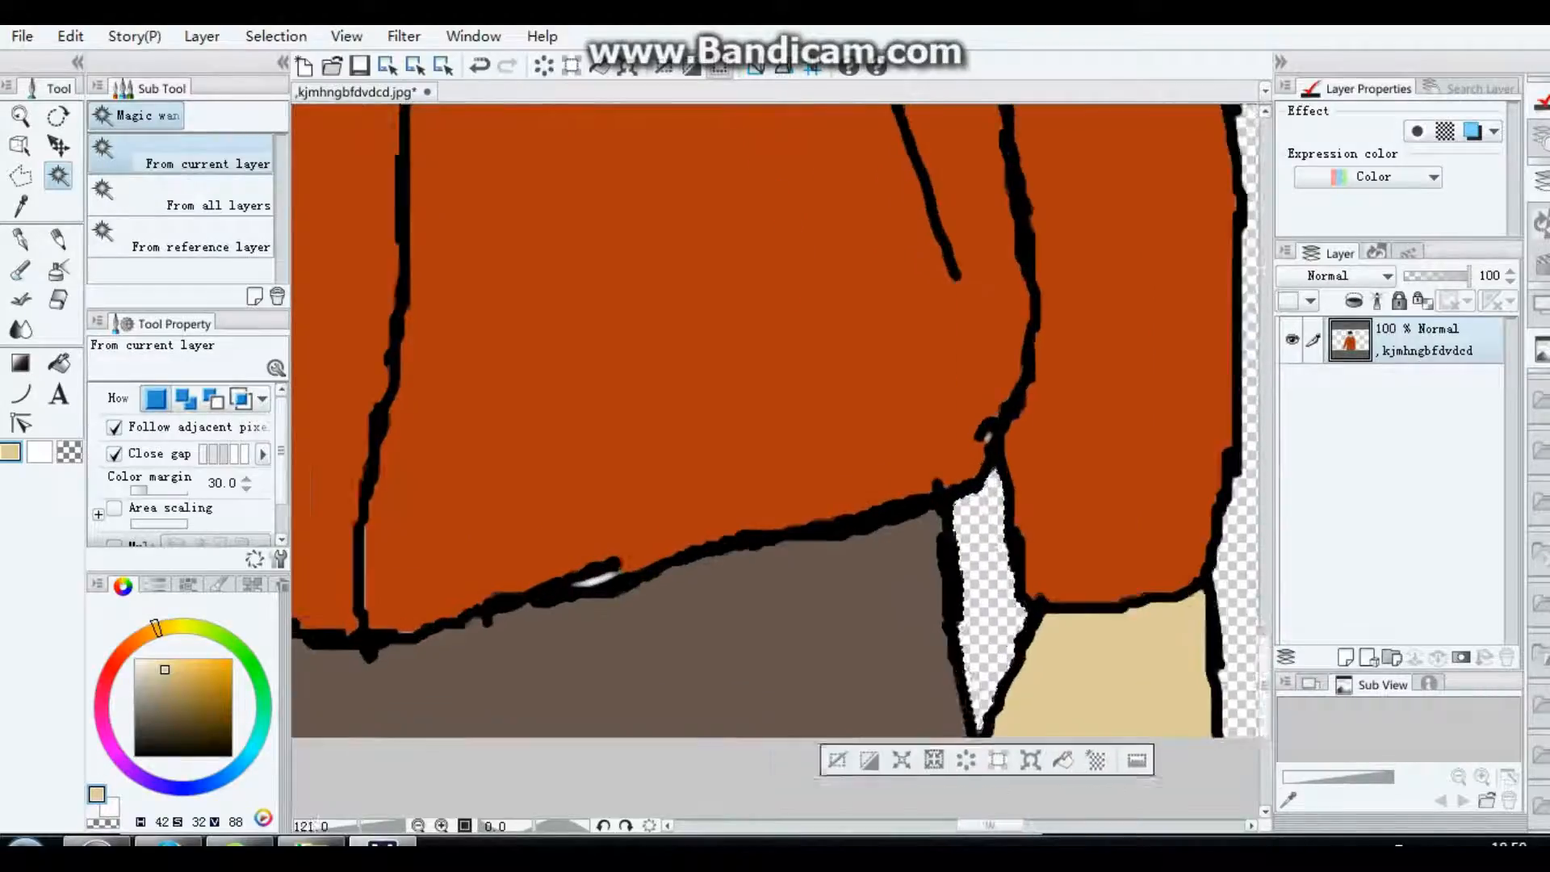
scroll(580, 567, up, 3)
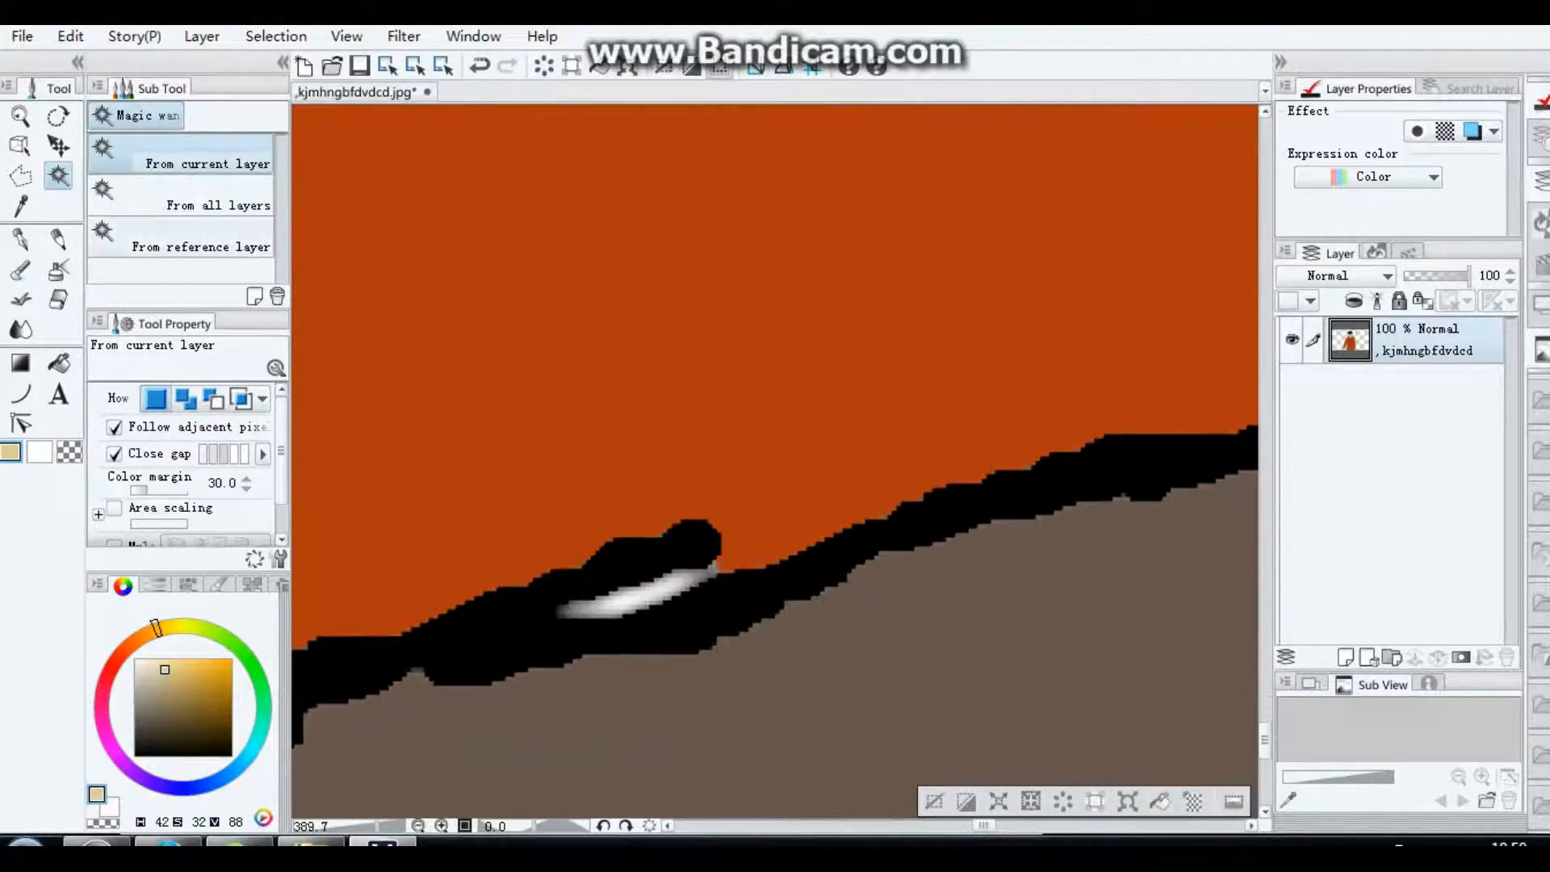
click(20, 205)
click(549, 477)
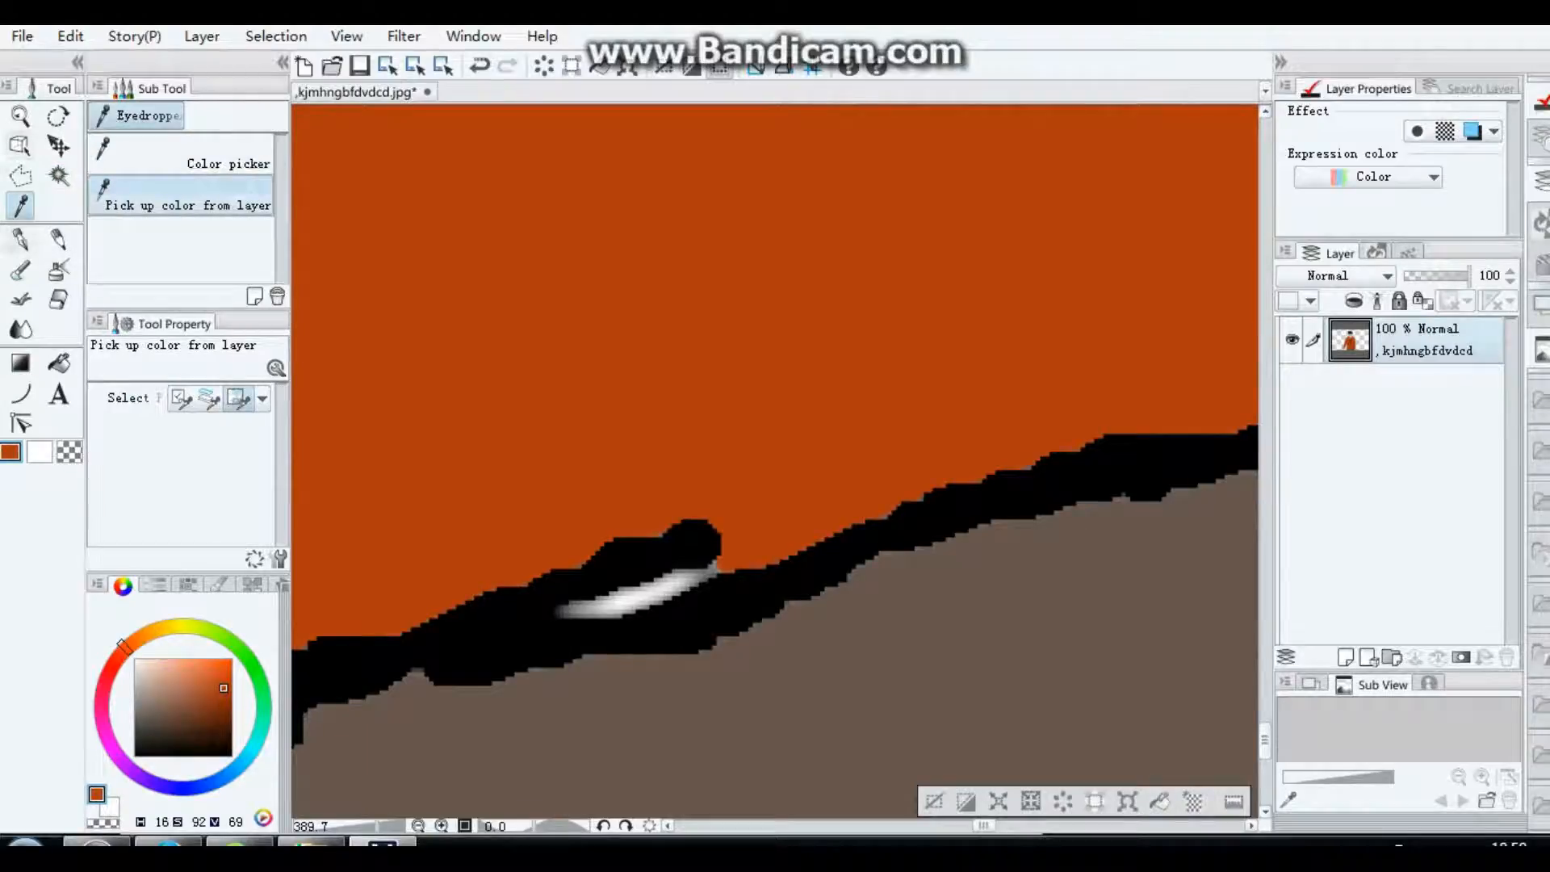
click(59, 363)
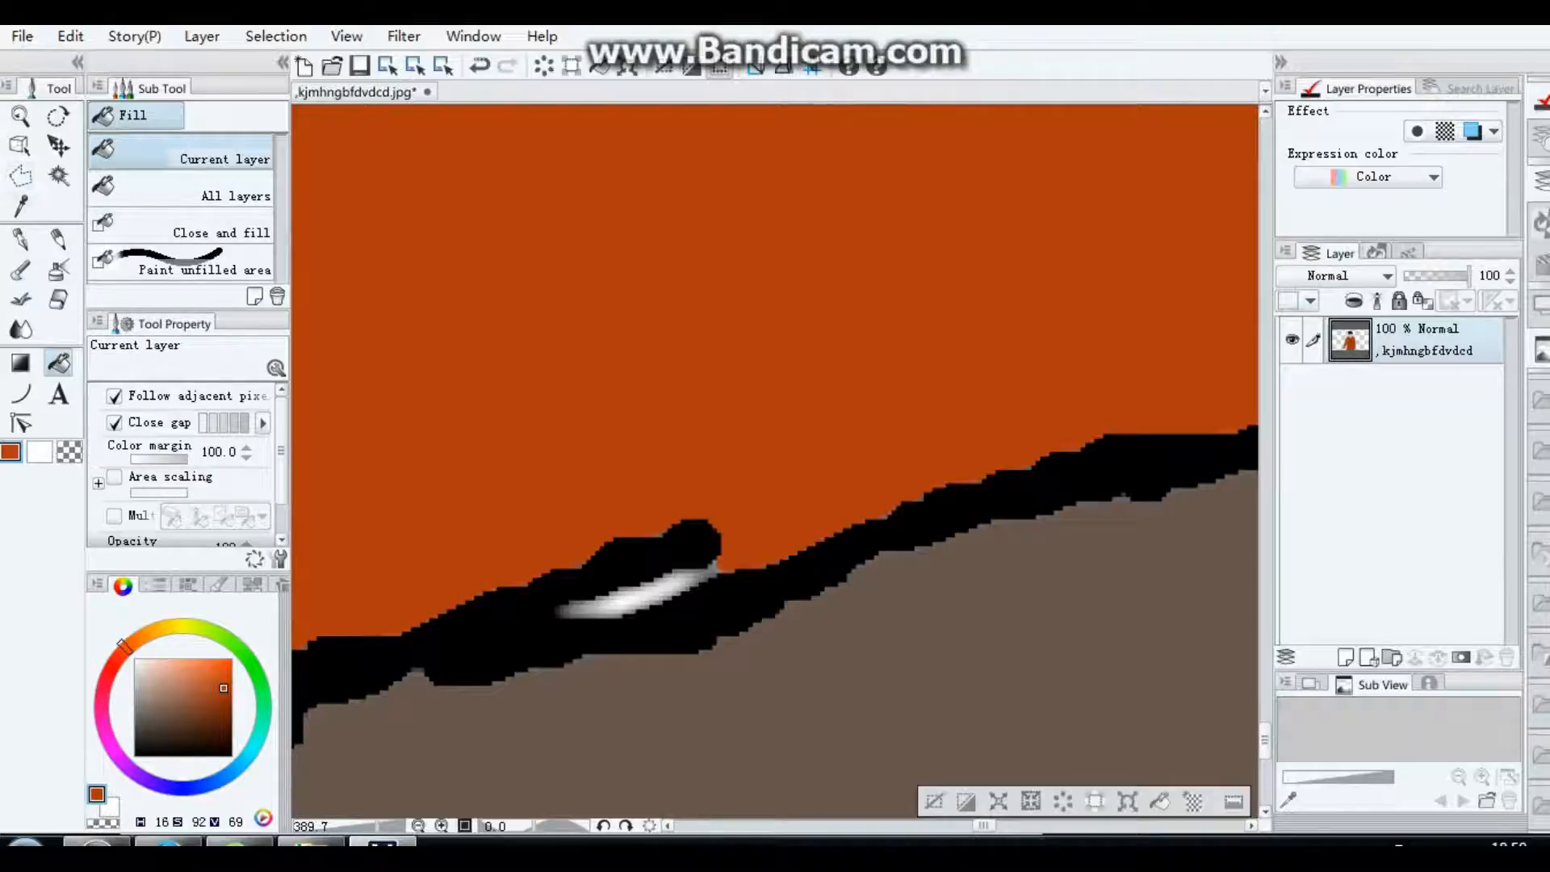
click(59, 175)
click(638, 598)
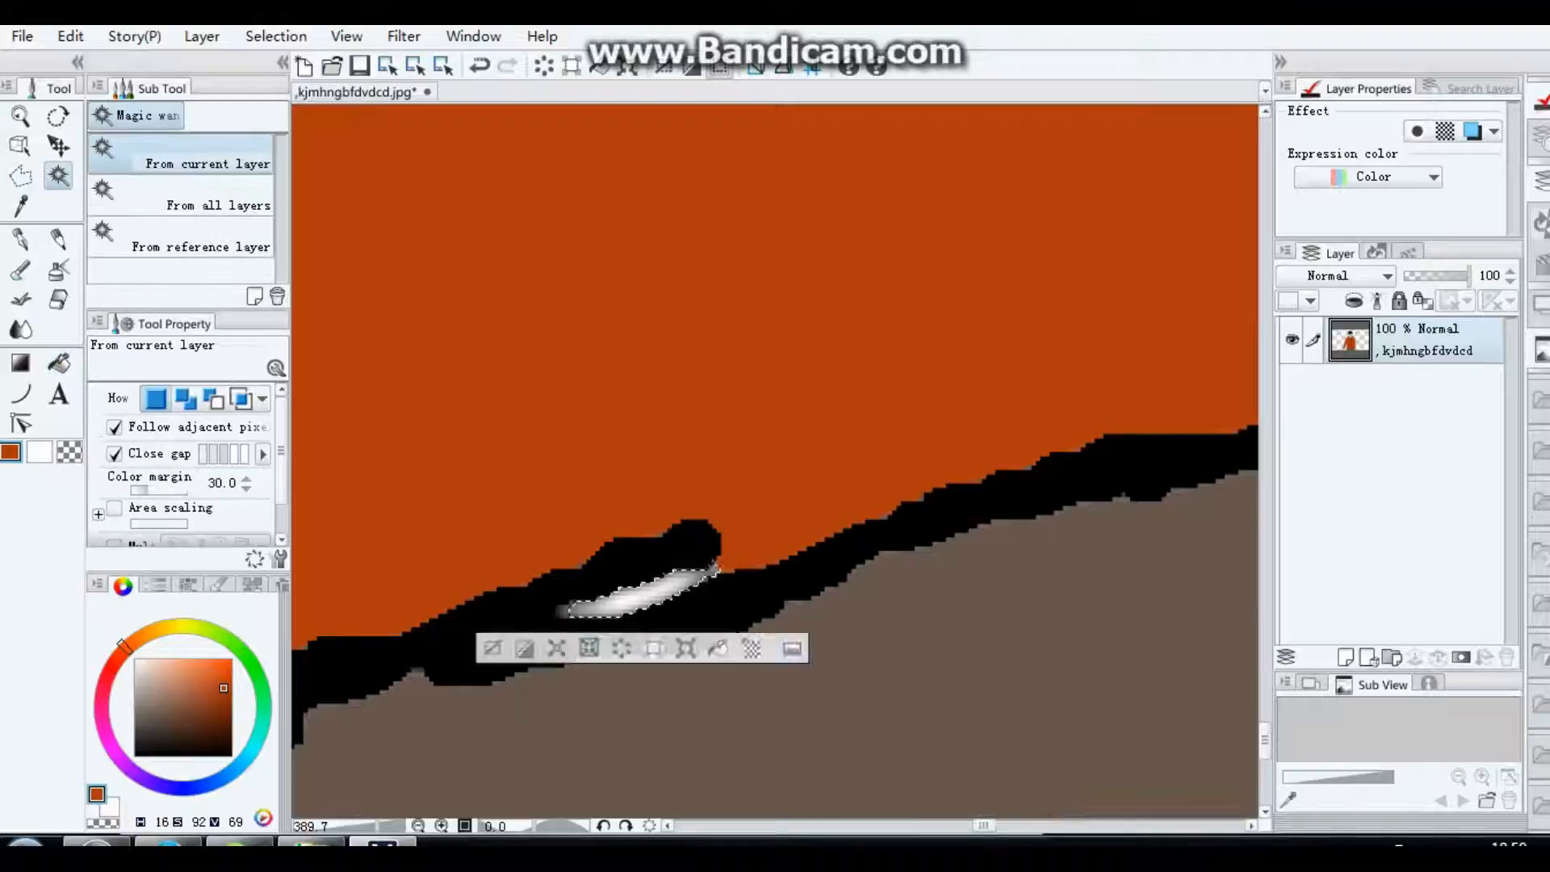
click(718, 648)
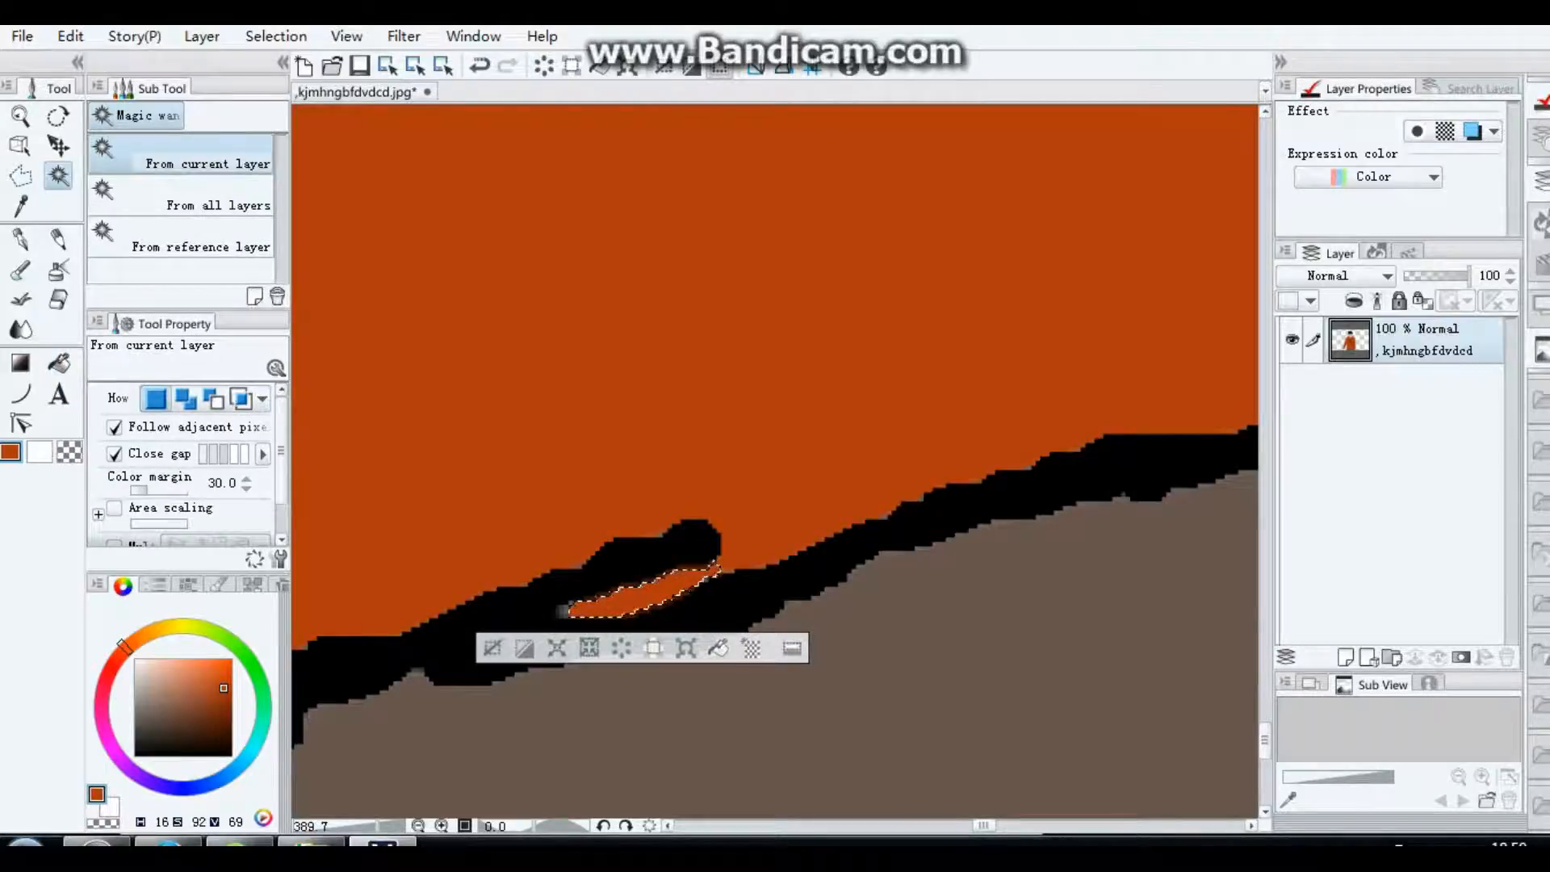
click(493, 648)
Step: Fill the tiny white gap in the outline where the sleeve meets the jacket hem with the same orange
scroll(557, 585, down, 5)
scroll(581, 457, down, 2)
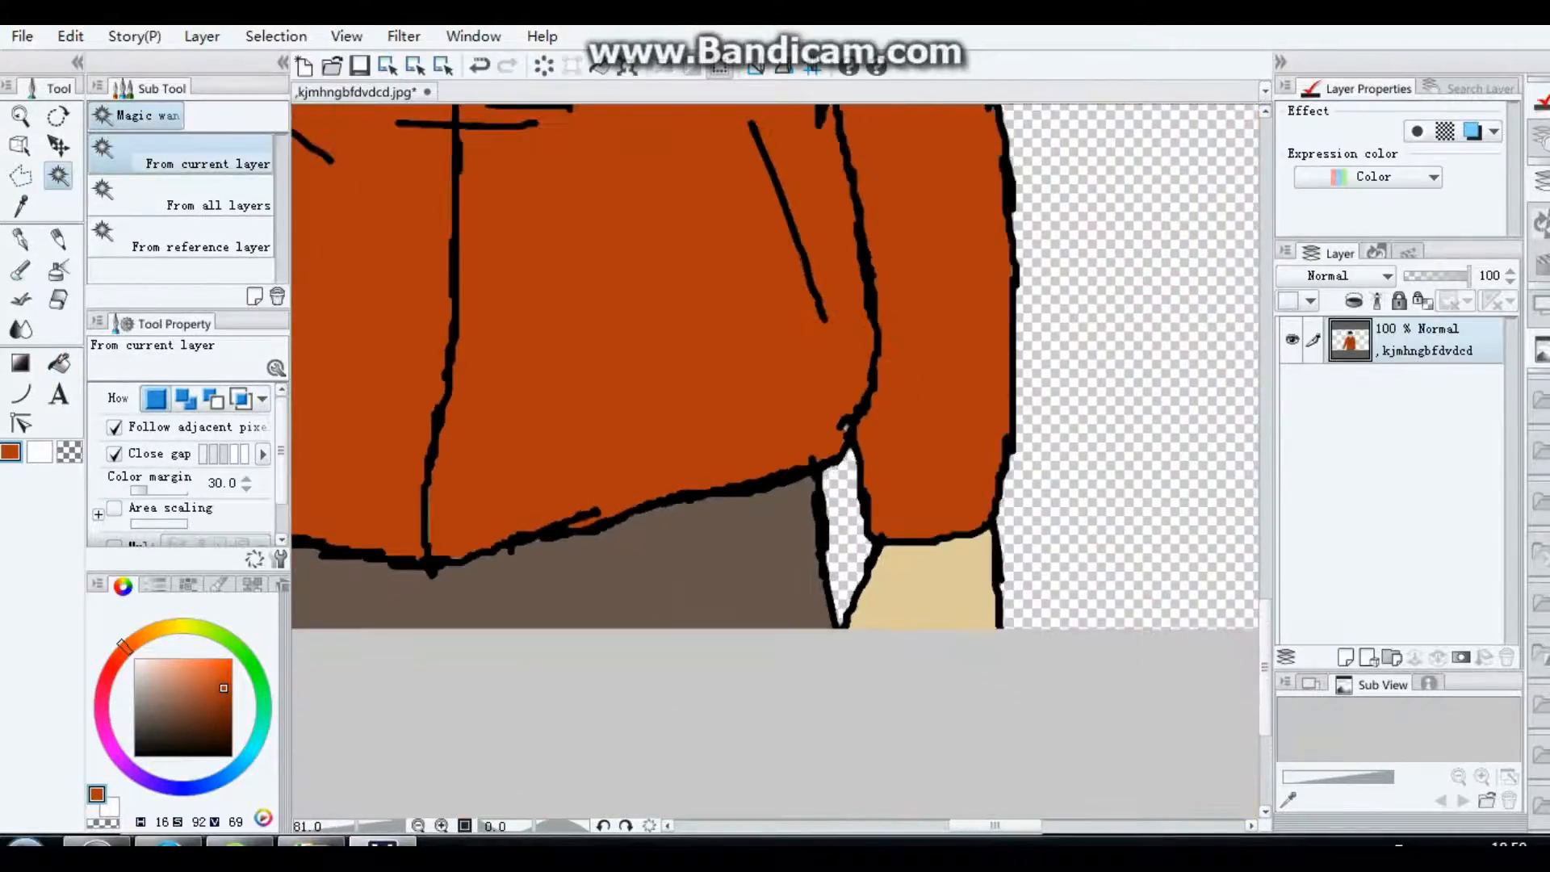
scroll(840, 448, up, 8)
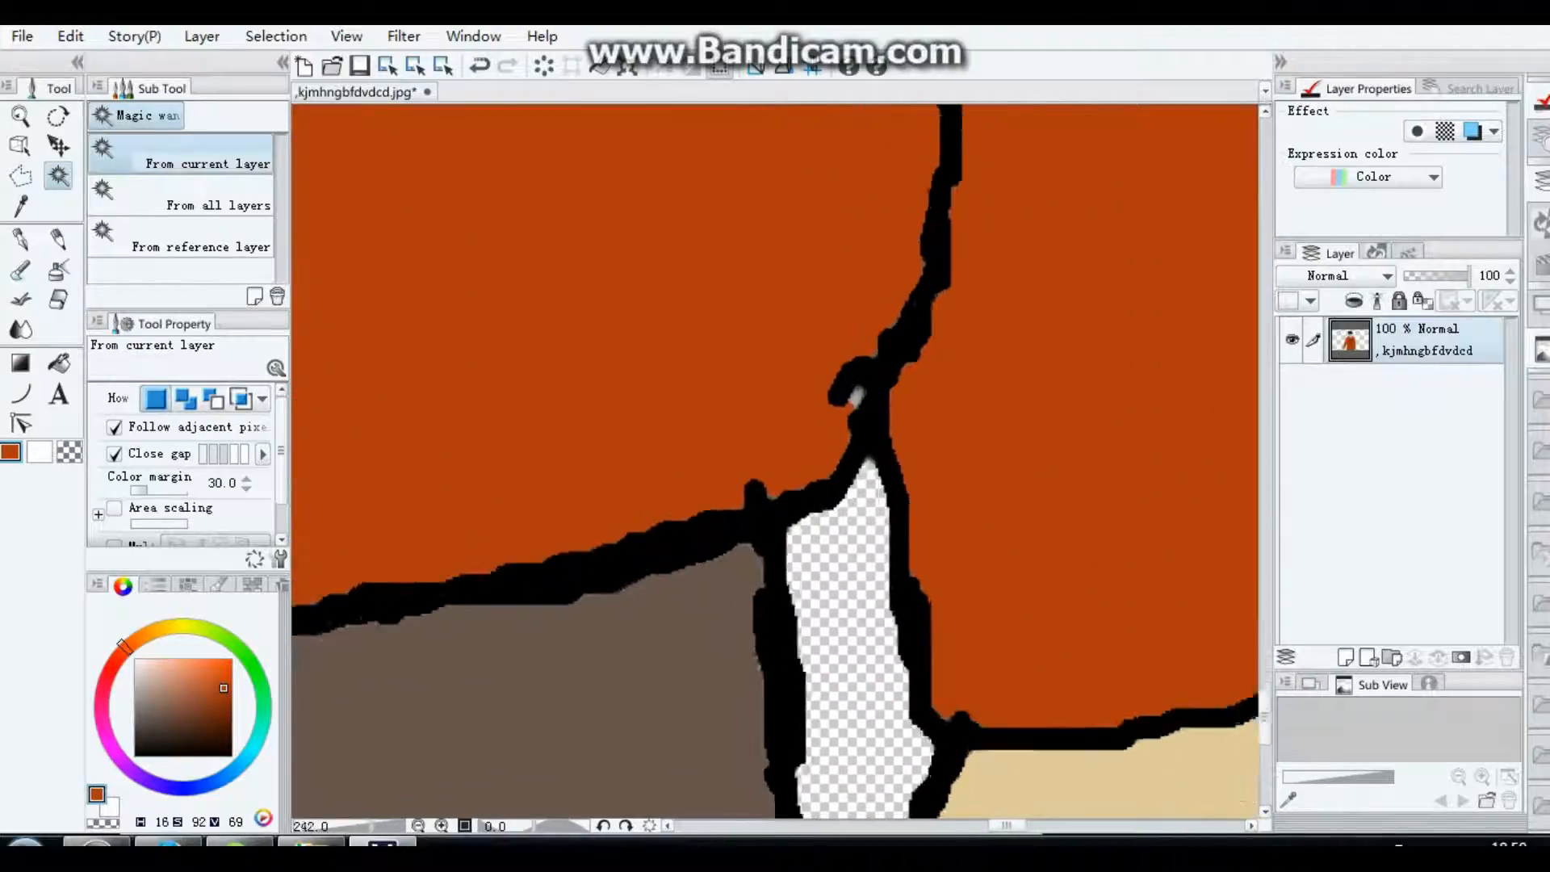
click(856, 389)
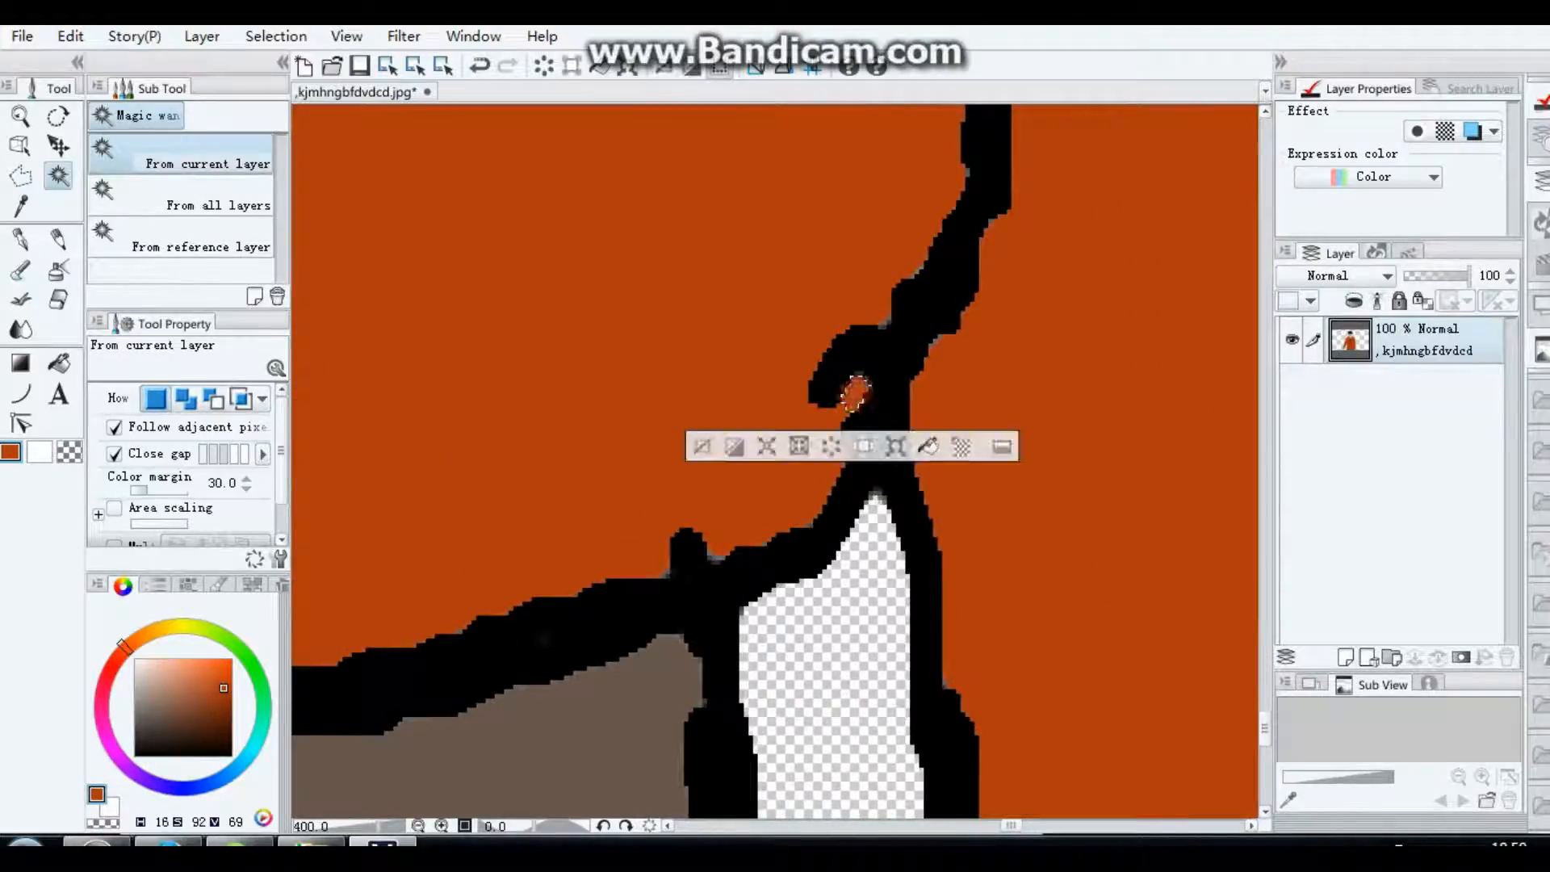
Step: Duplicate the coloured figure layer
scroll(860, 394, down, 1)
scroll(864, 404, down, 8)
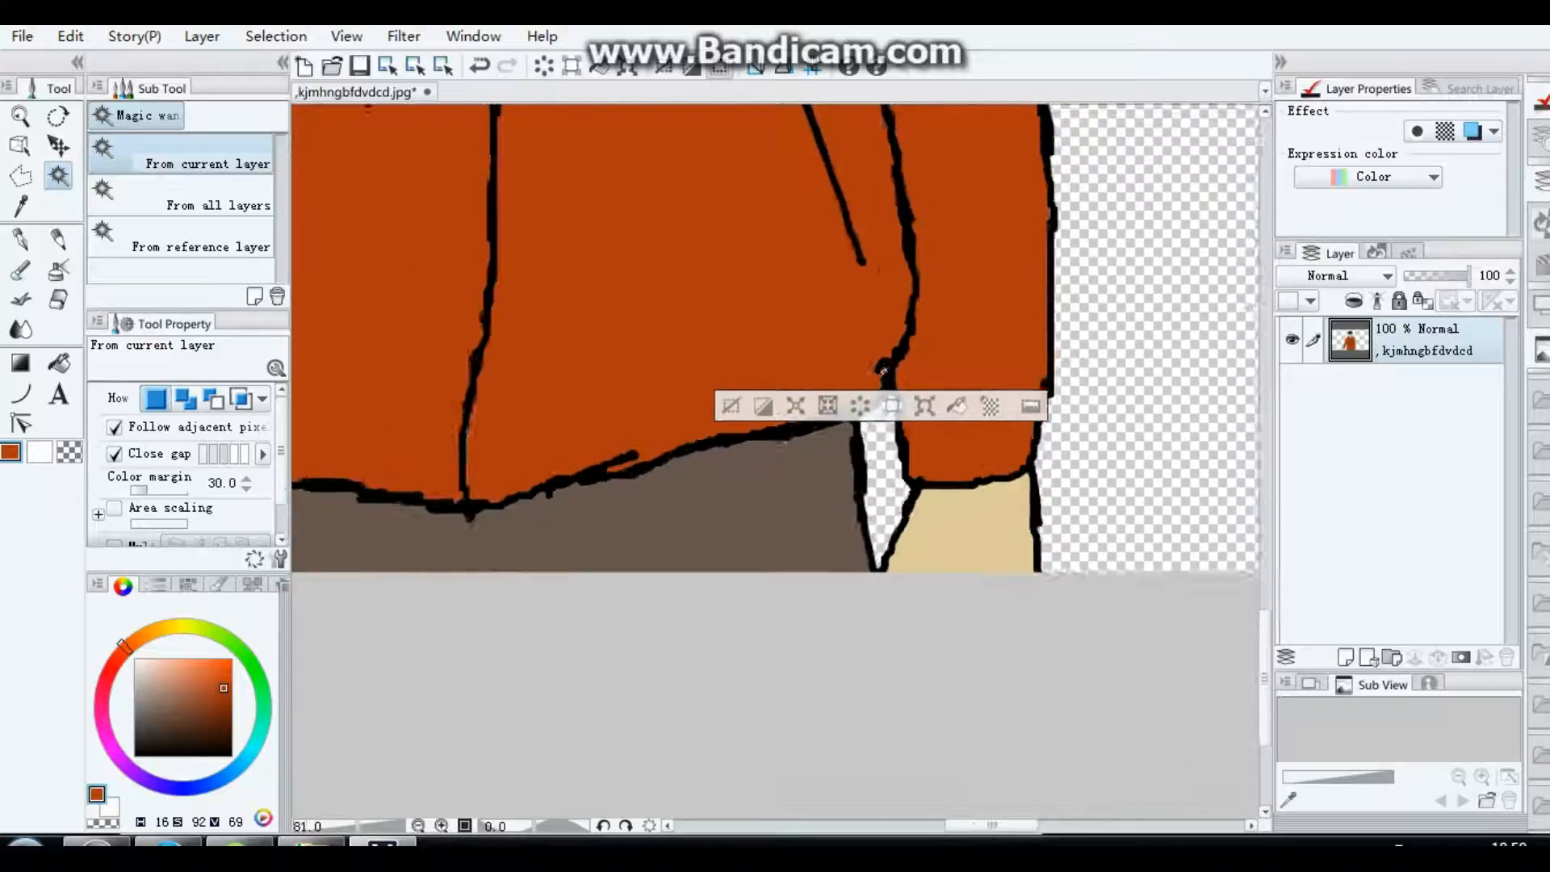
scroll(775, 460, up, 10)
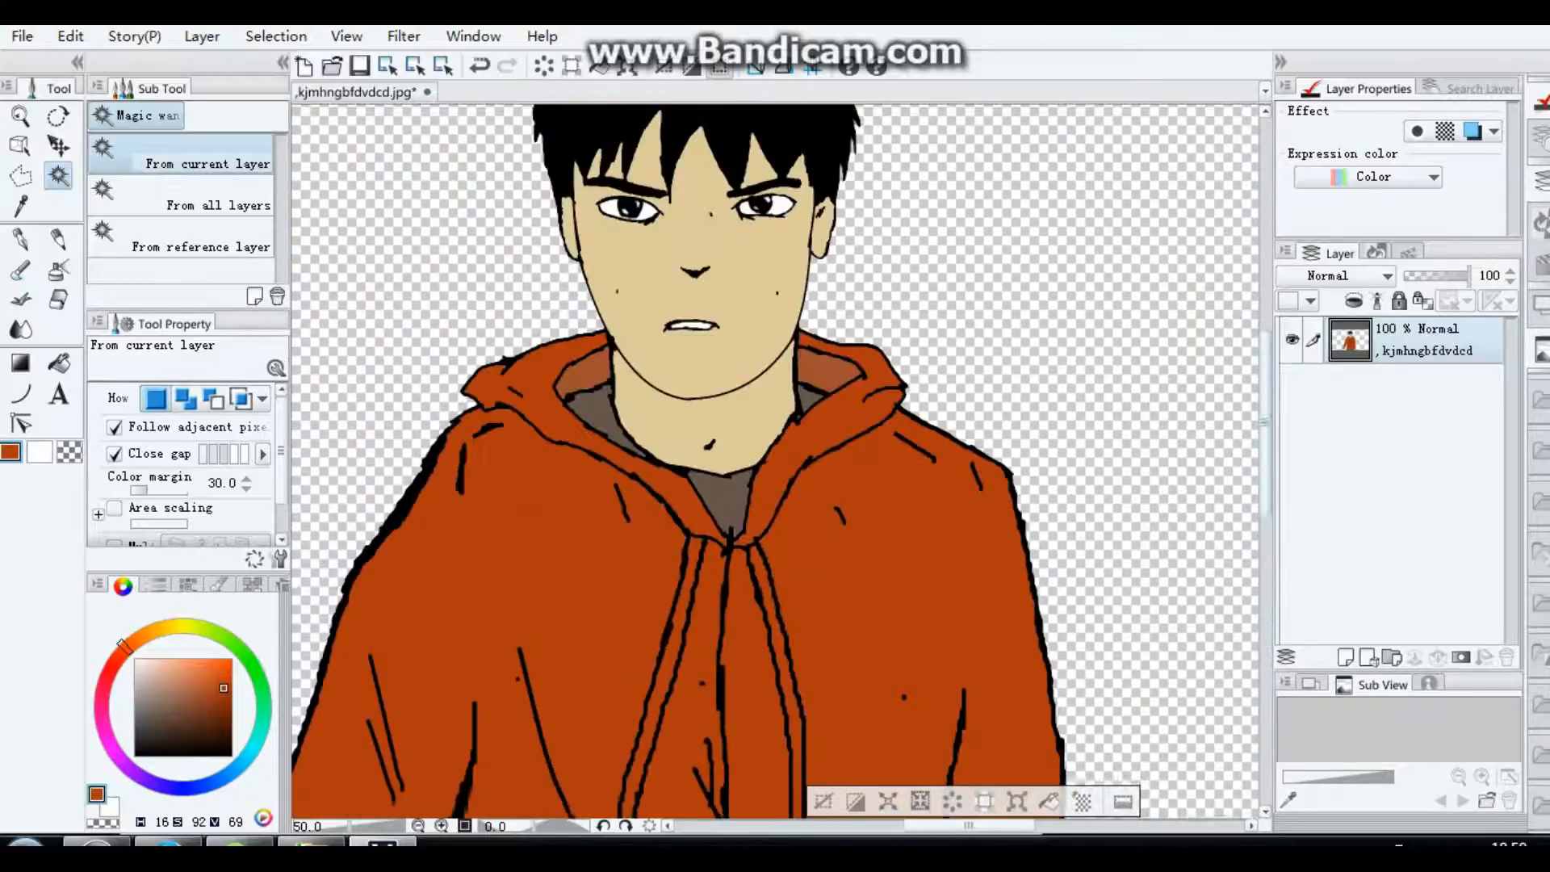
scroll(780, 467, down, 3)
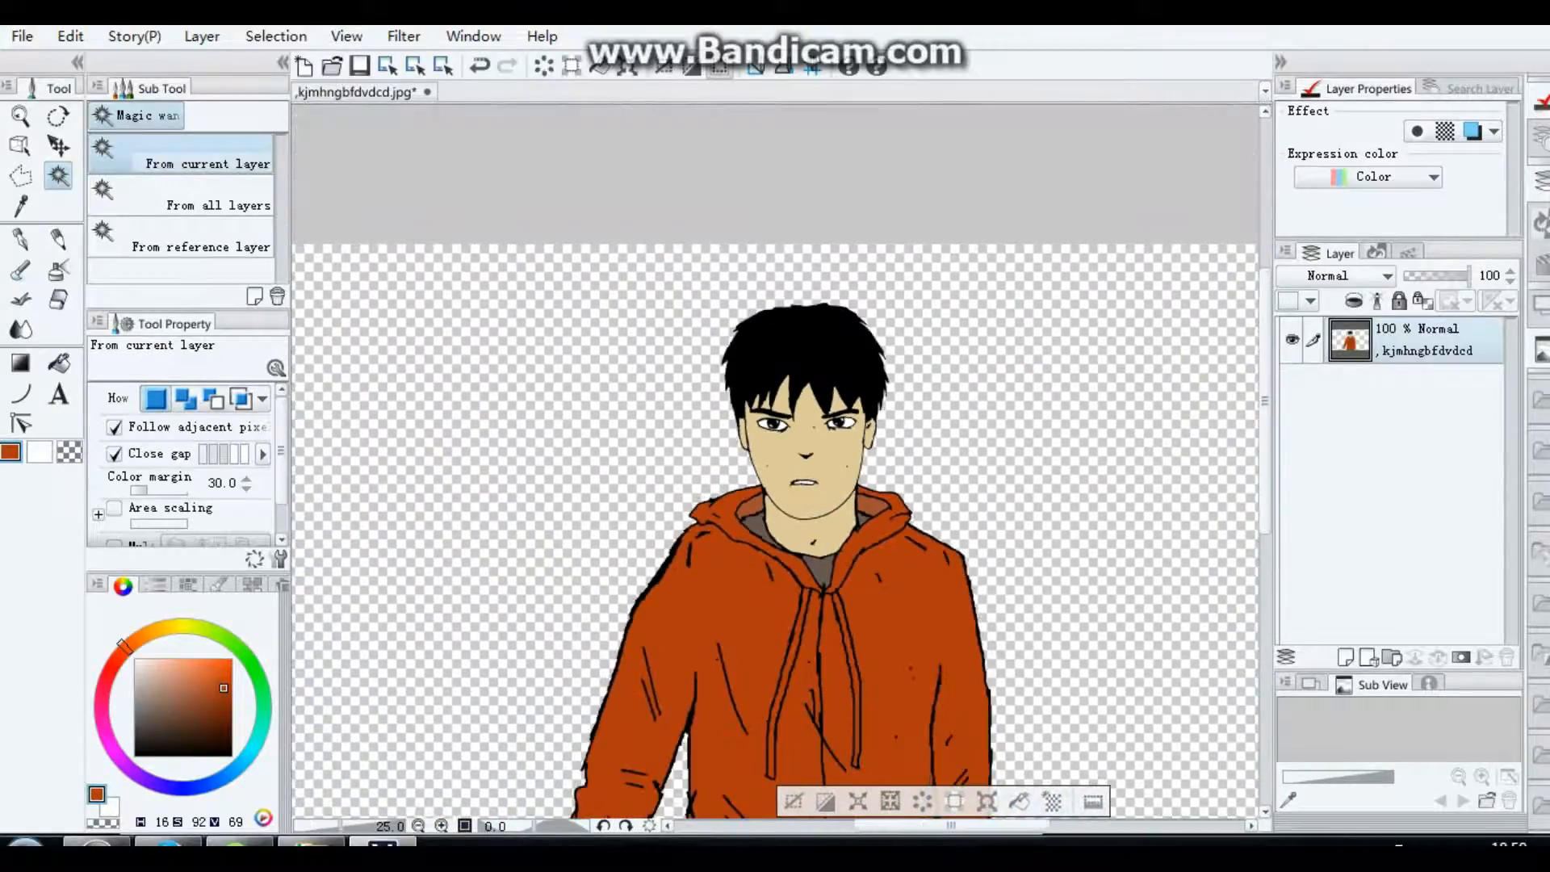
drag(1266, 402, 1265, 435)
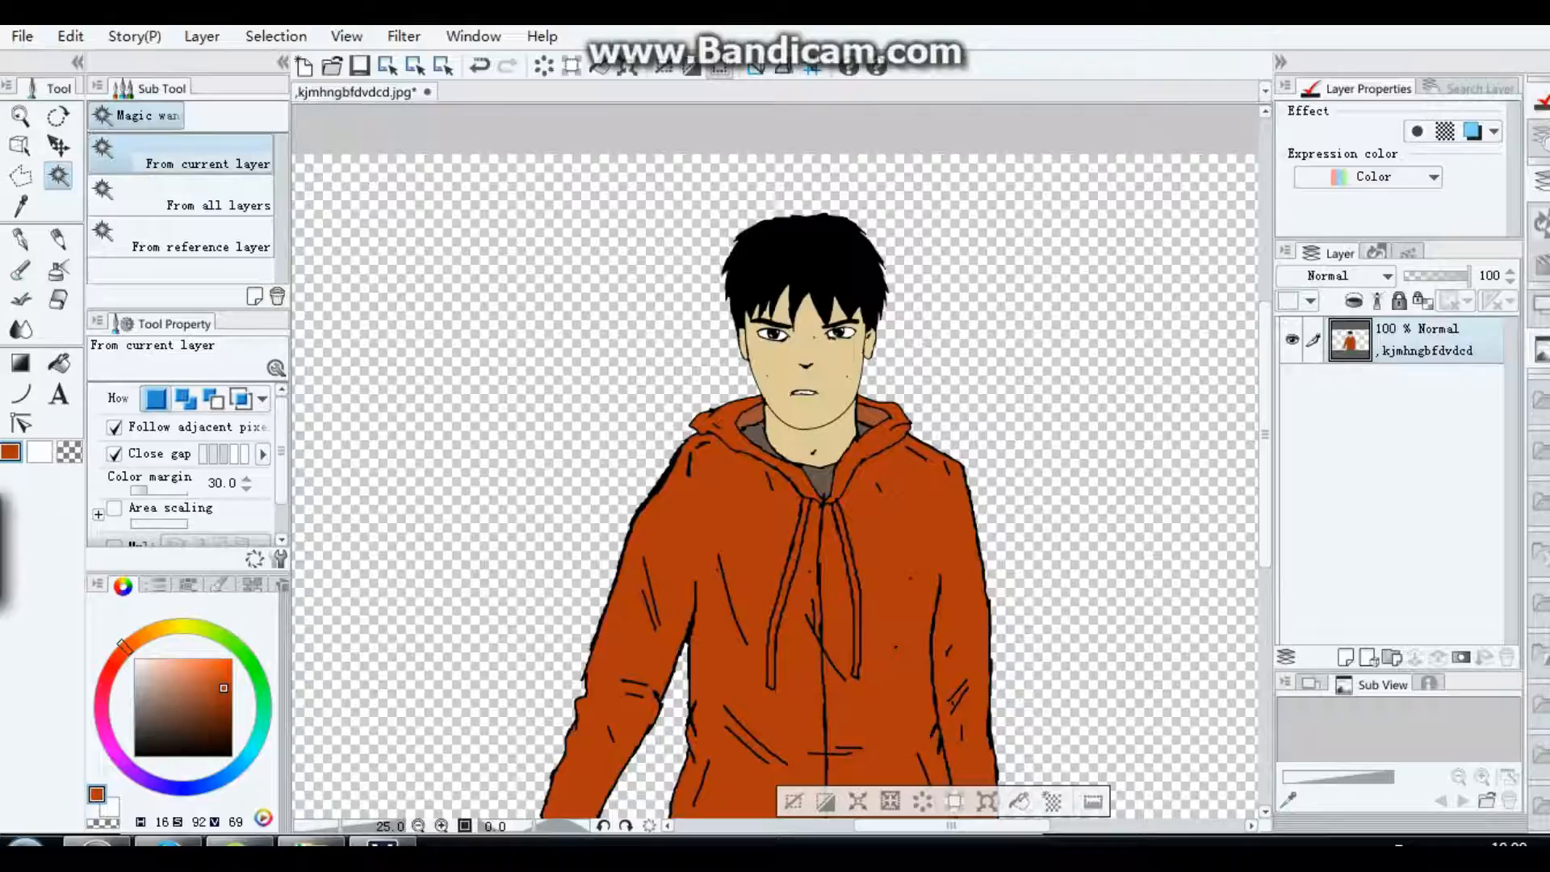
right_click(1292, 339)
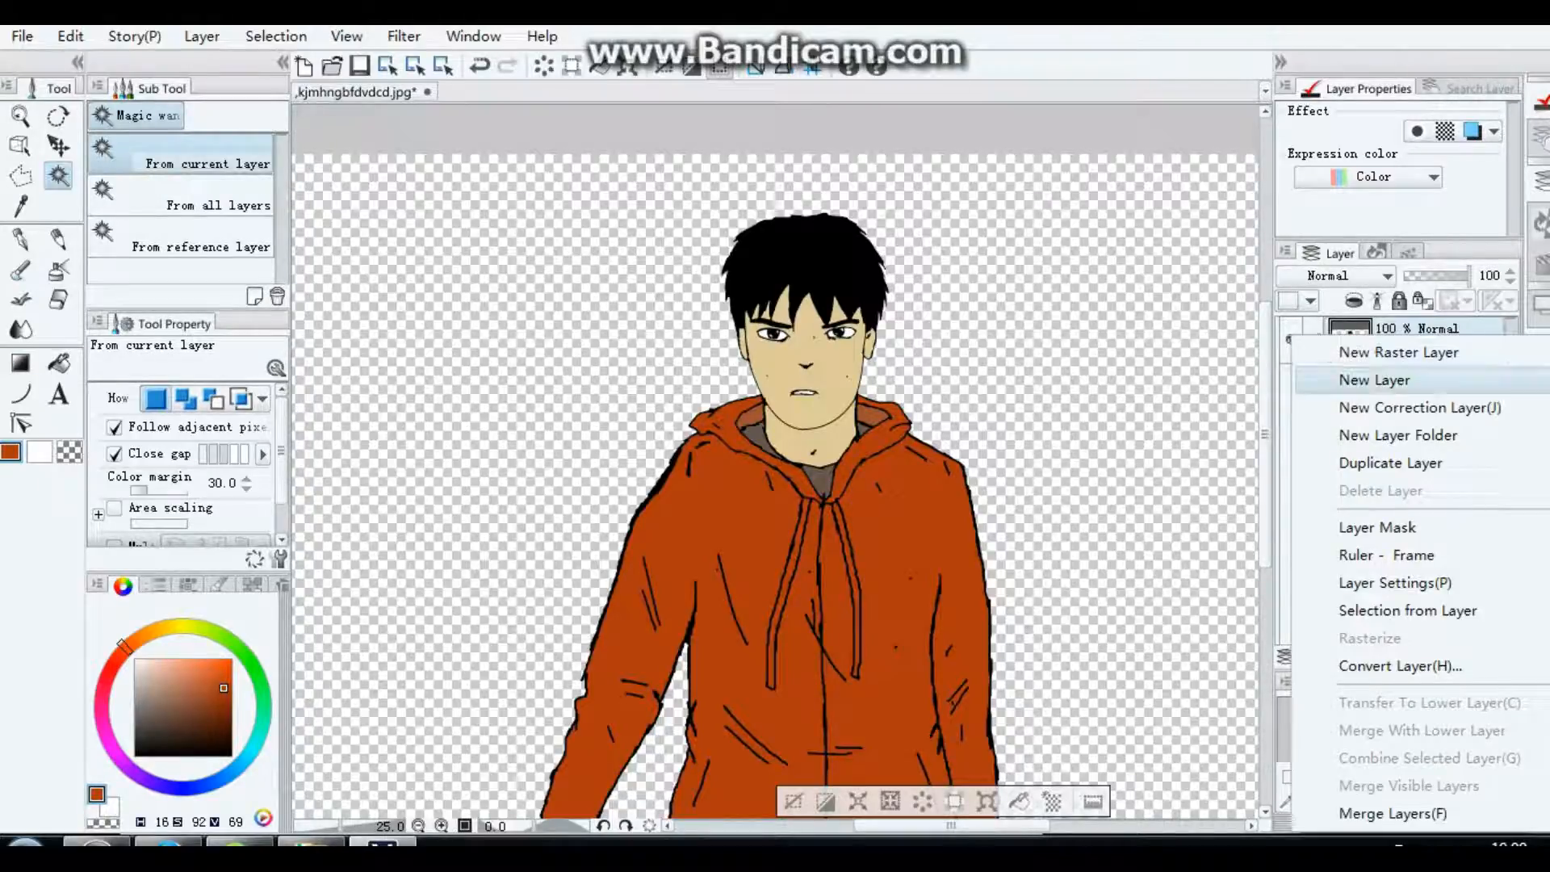
click(1390, 464)
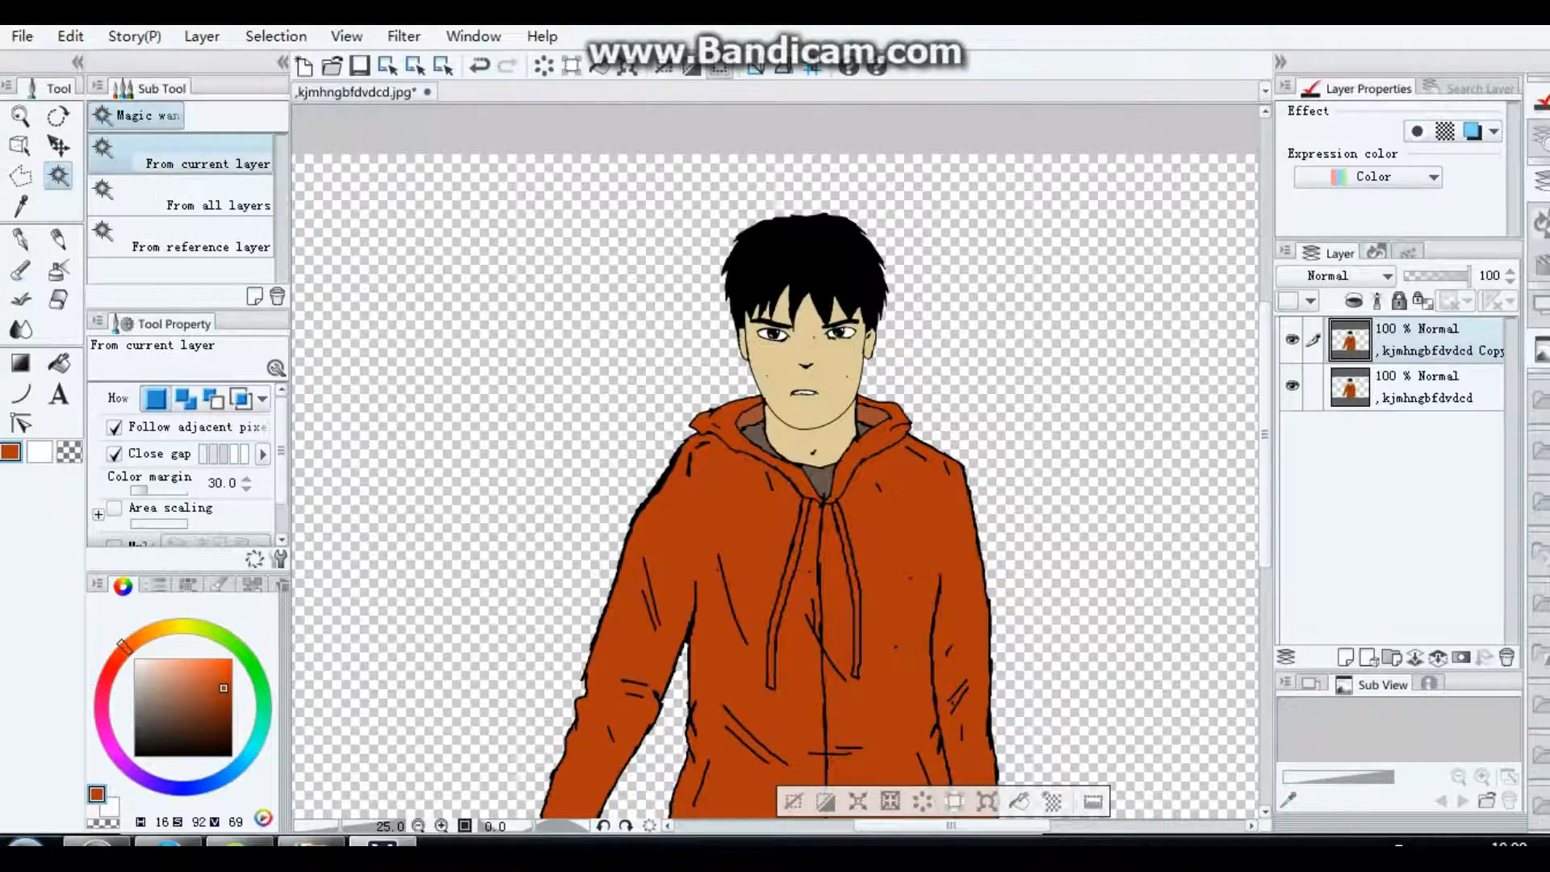
Step: Try to darken the copied figure layer with a Brightness/Contrast correction at brightness -33
click(70, 36)
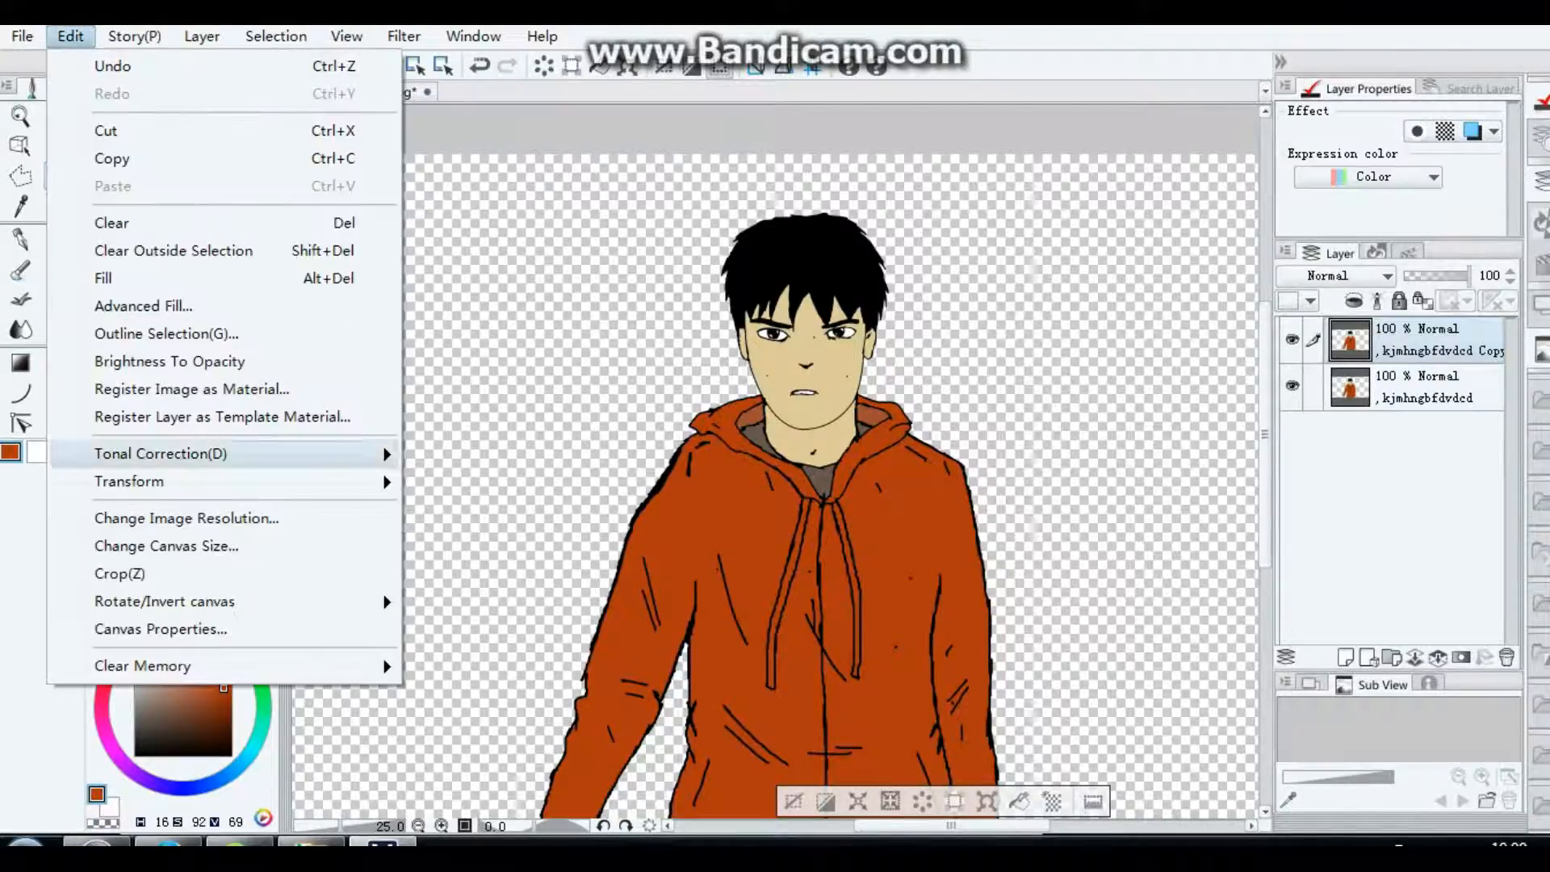
mouse_move(186, 456)
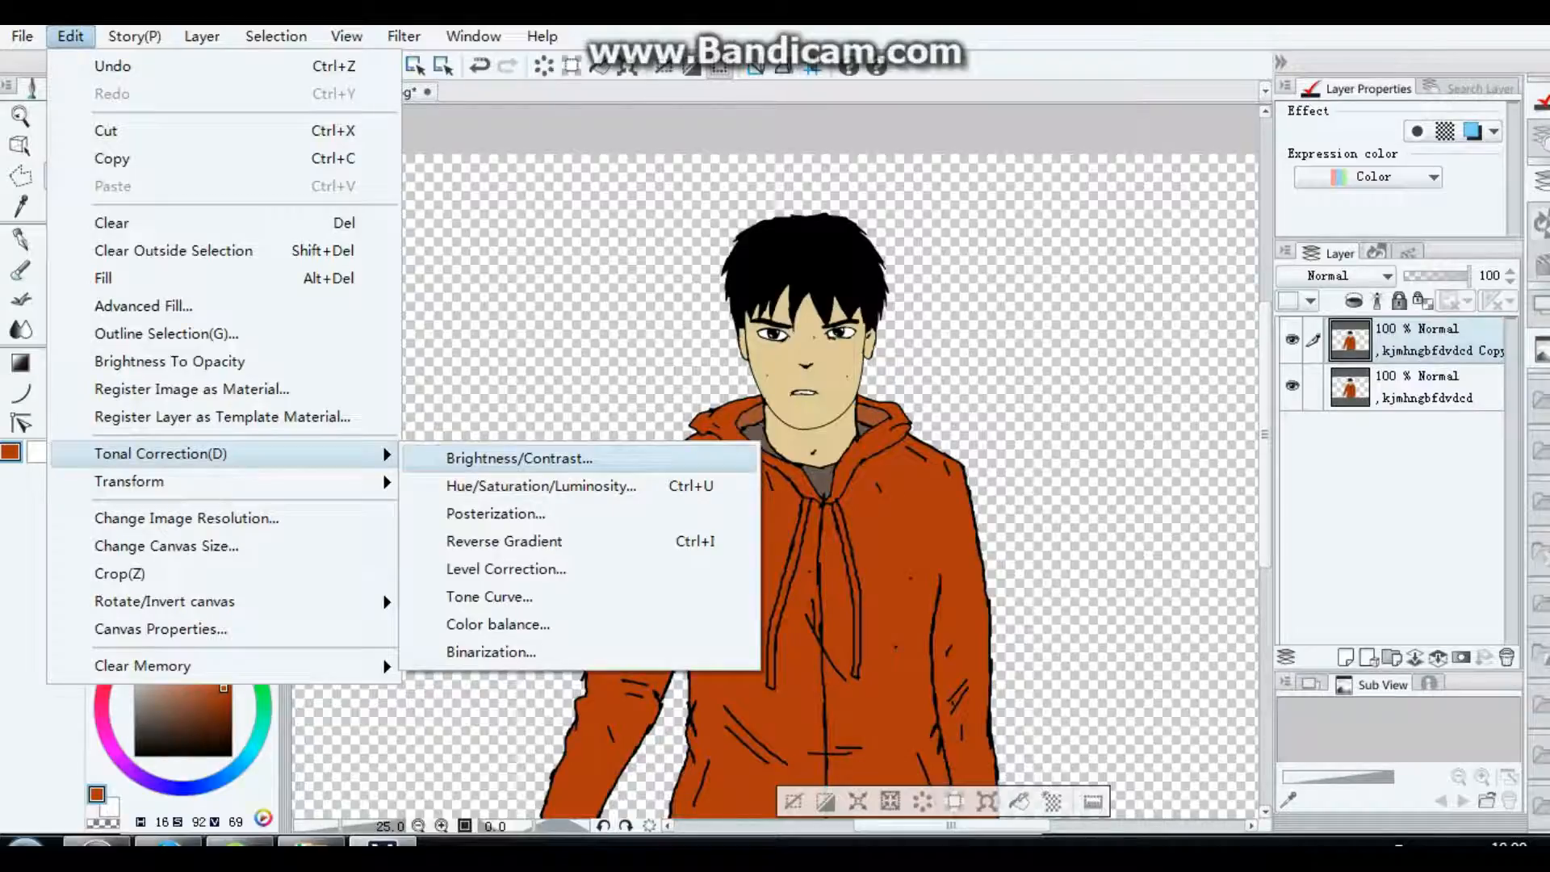
click(519, 458)
drag(309, 79, 269, 80)
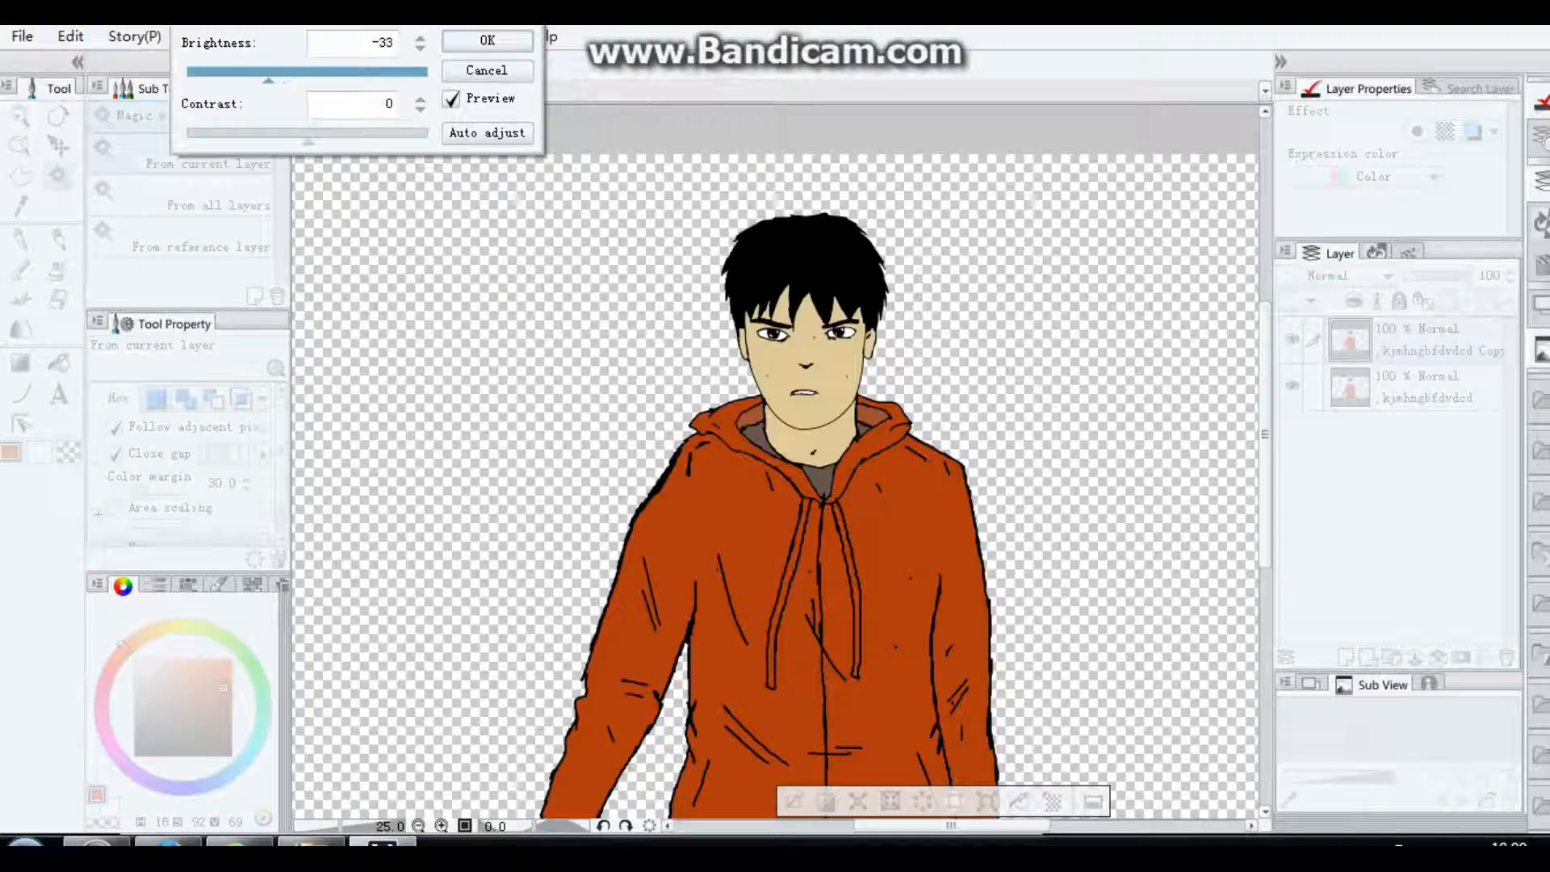
click(487, 40)
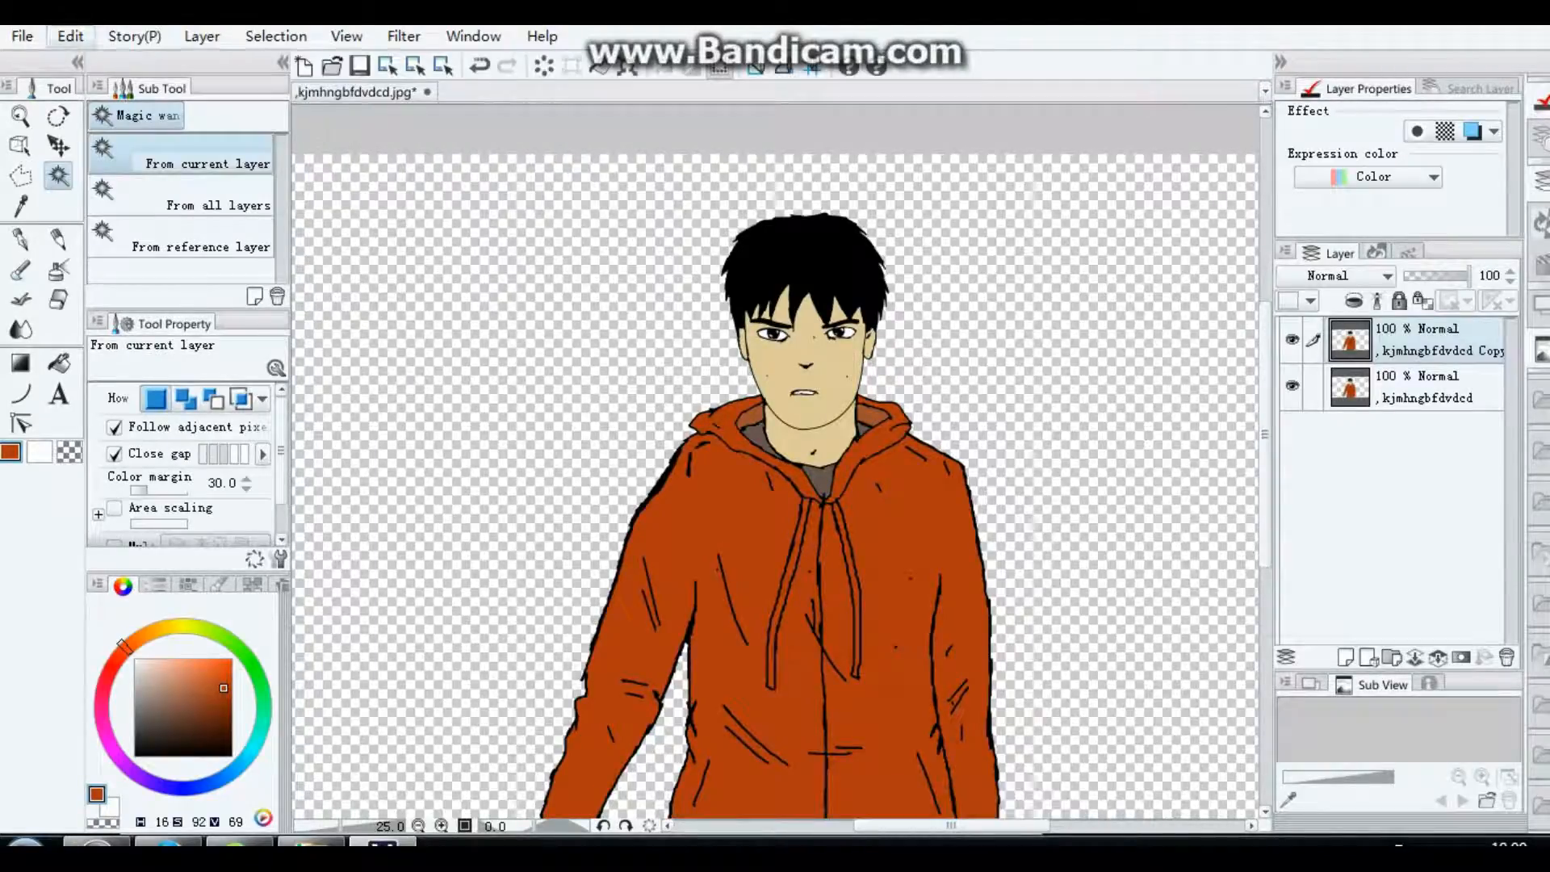
Step: Darken the whole copied figure layer with a Brightness/Contrast correction at brightness -46
click(70, 36)
mouse_move(206, 453)
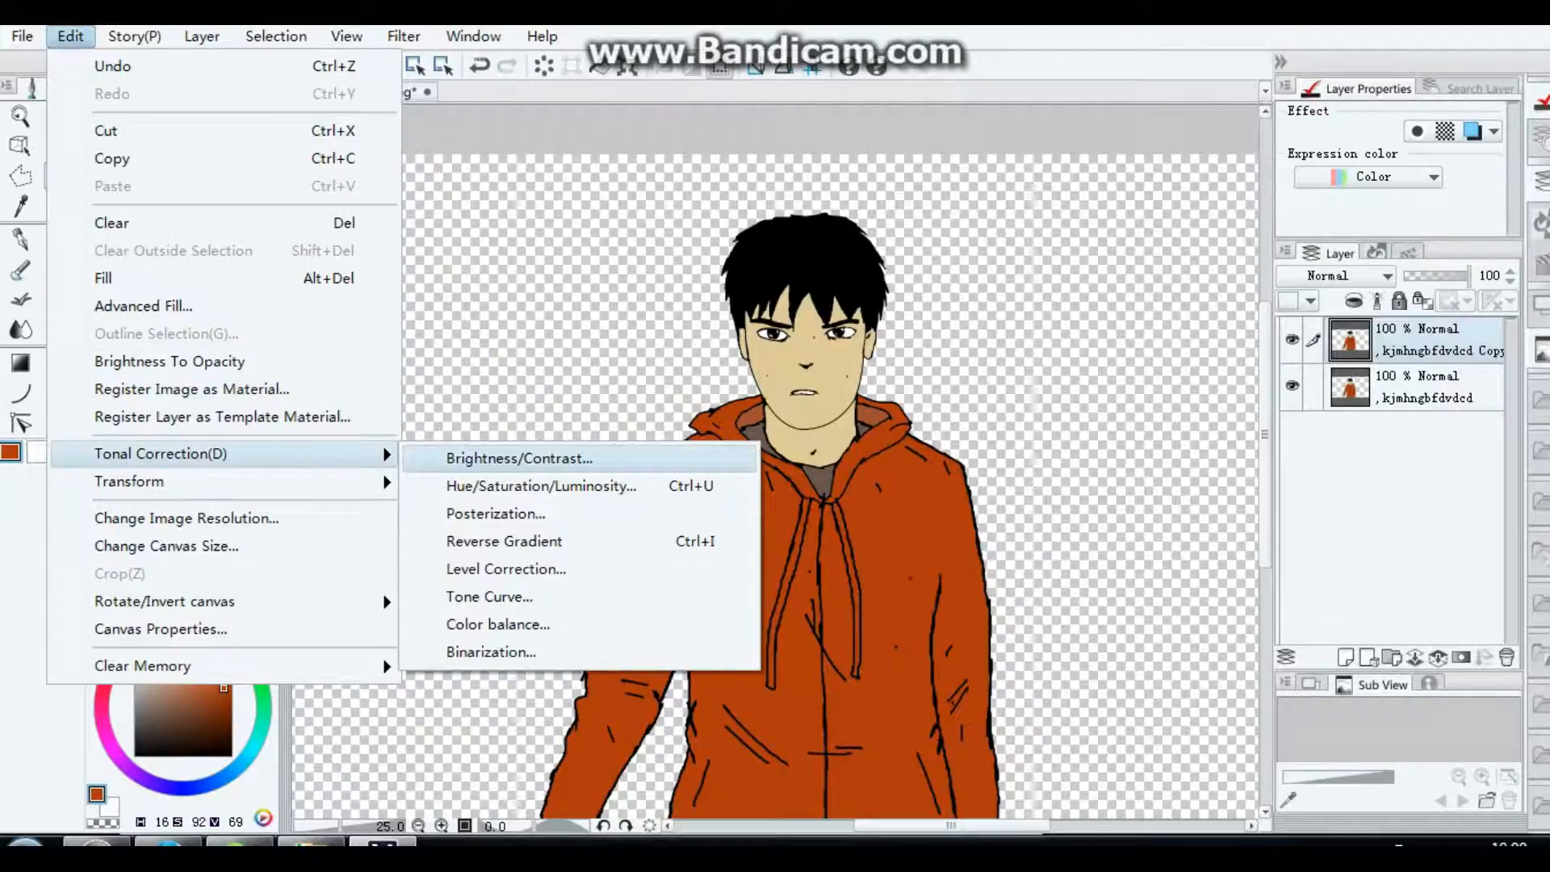
click(520, 458)
drag(308, 79, 237, 79)
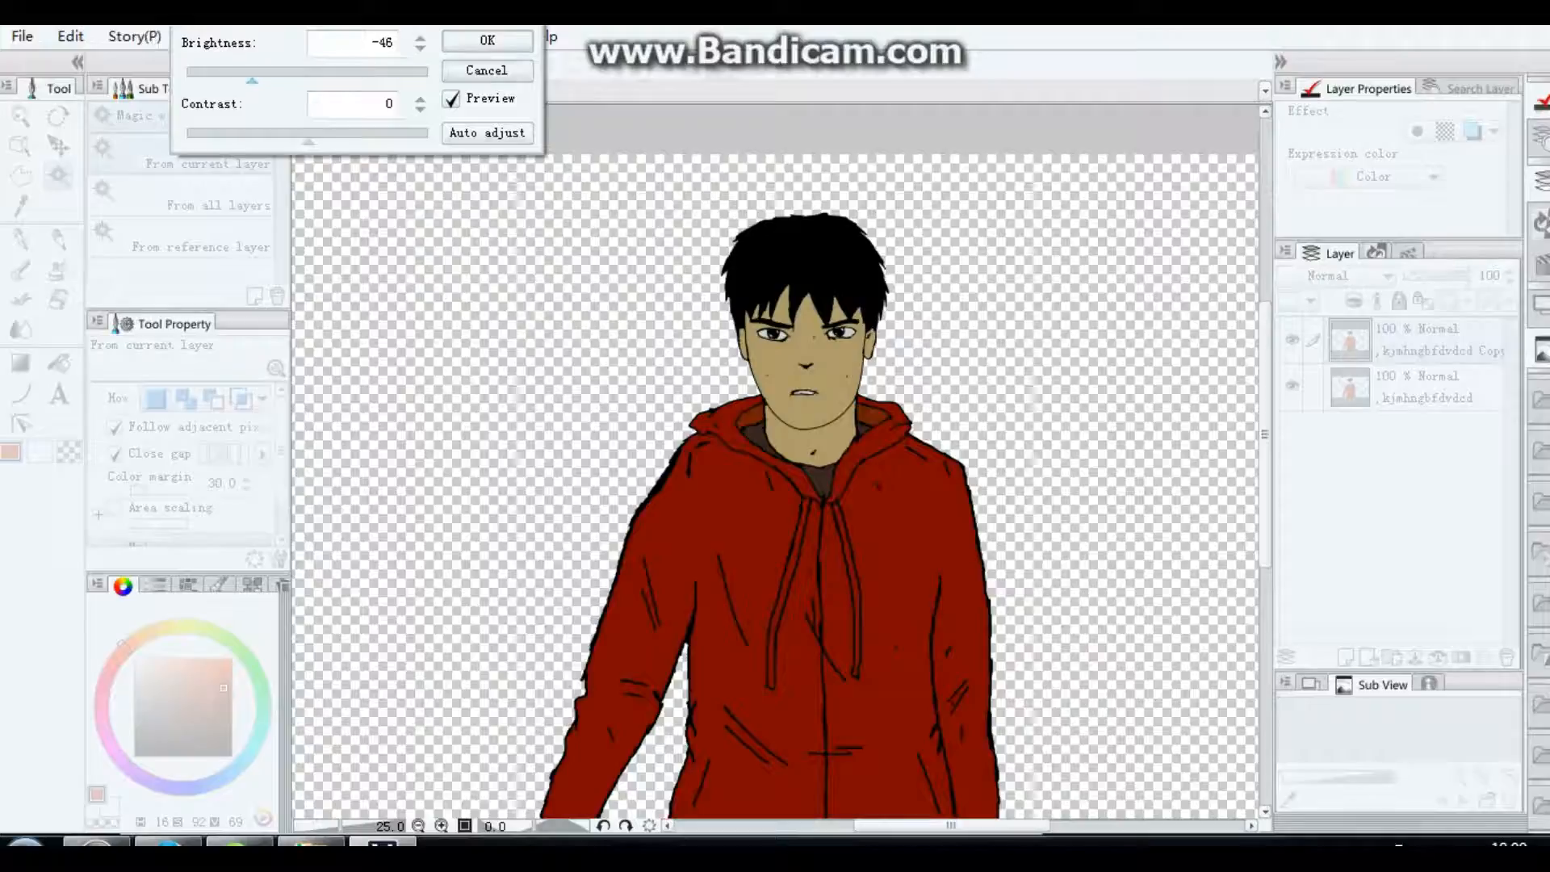
click(487, 40)
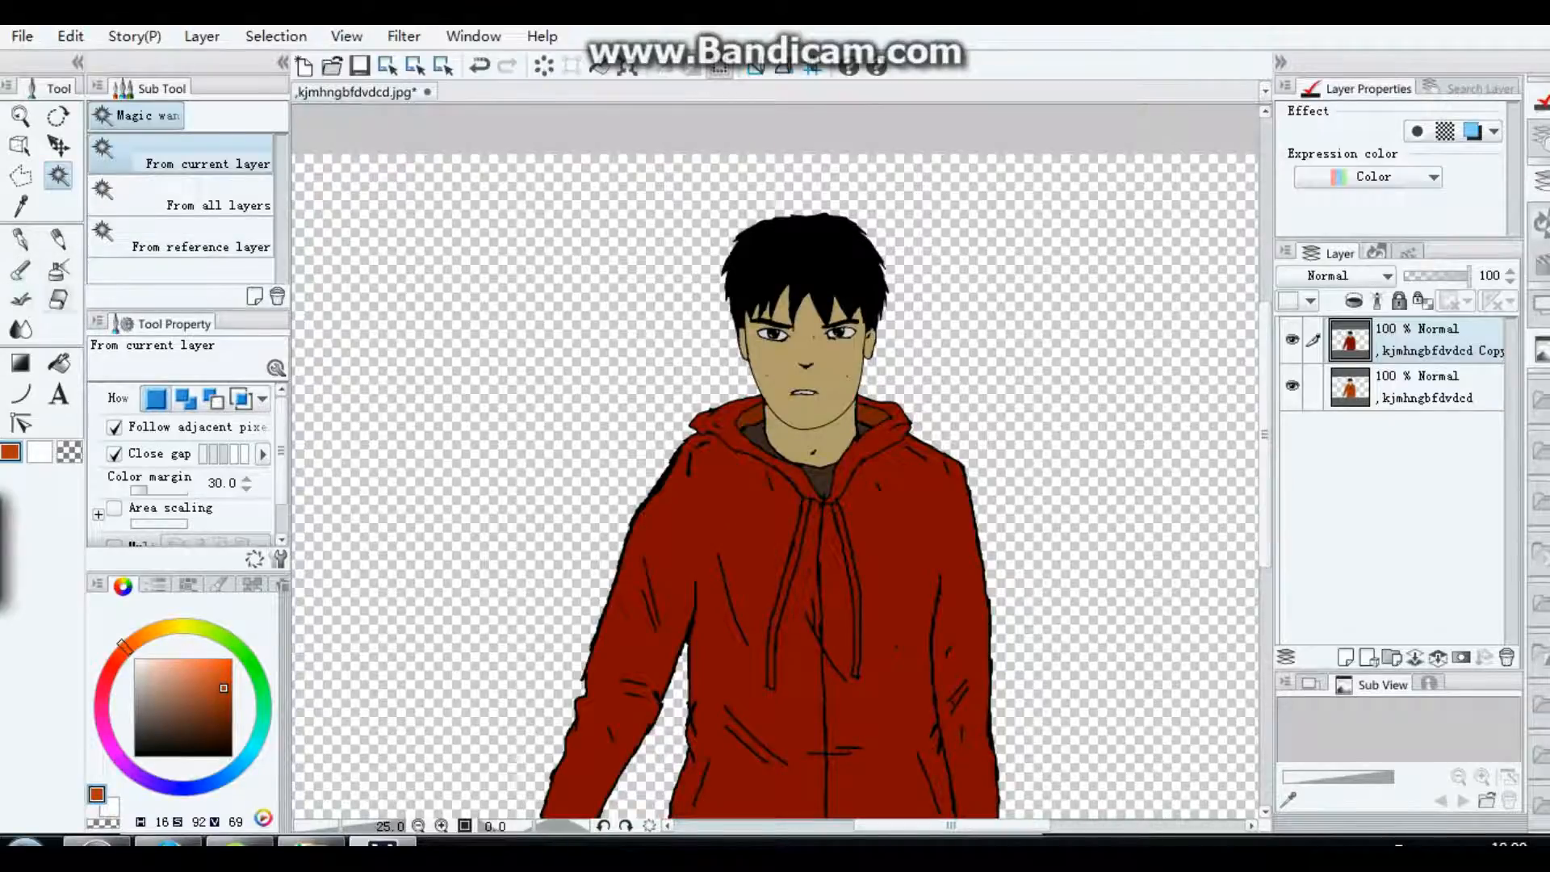
Step: Erase the dark copy over the face, neck and middle of the jacket with the Hard eraser at brush size 47.86
key(e)
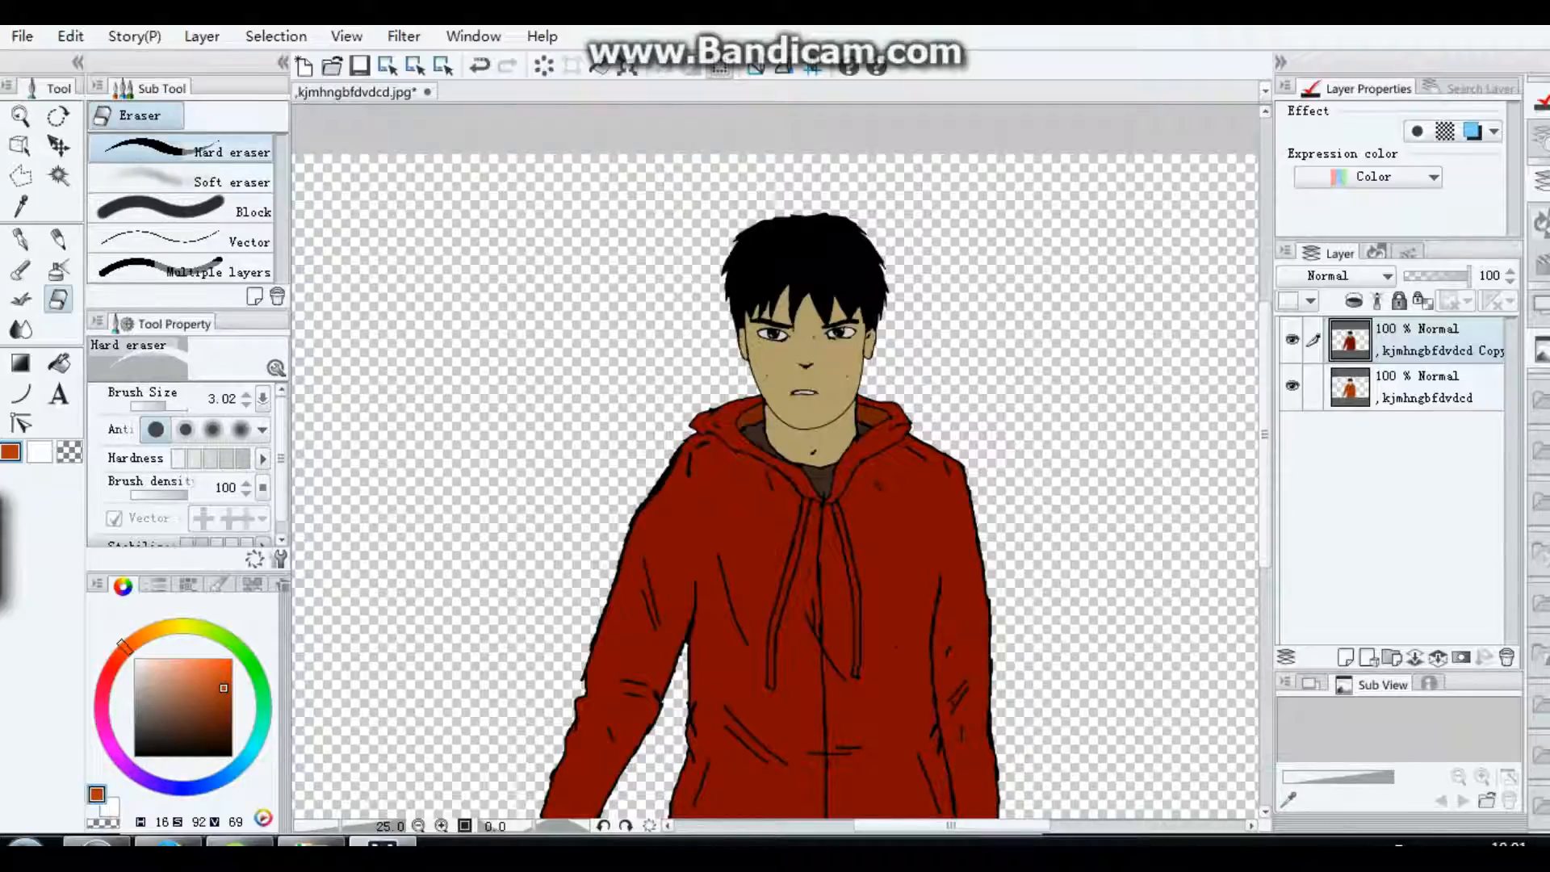
click(173, 407)
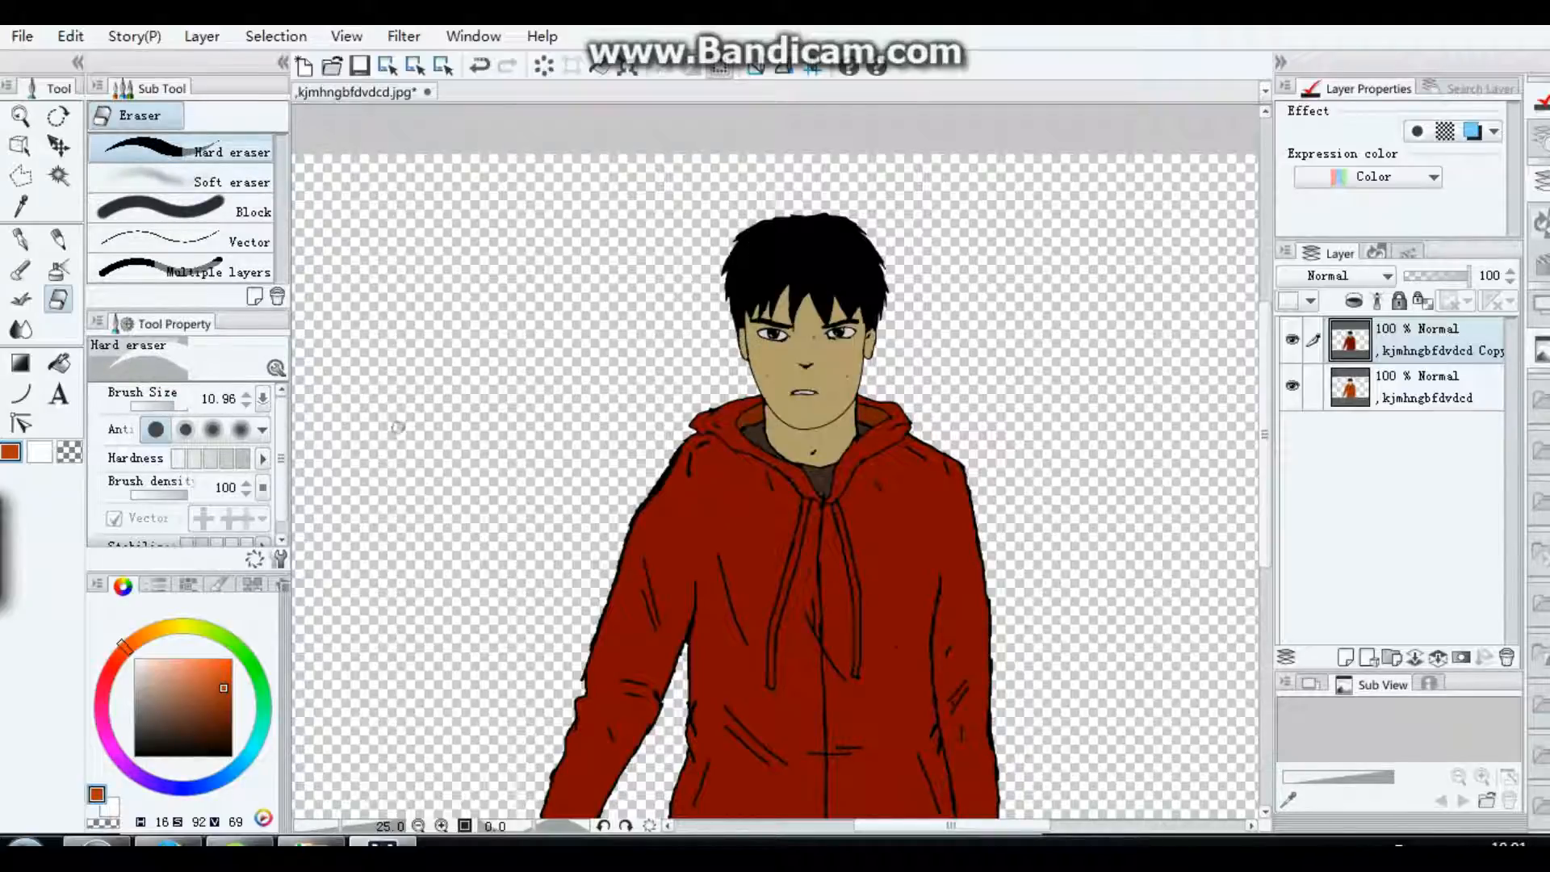
click(183, 406)
mouse_move(805, 384)
mouse_down()
mouse_move(790, 279)
mouse_move(829, 366)
mouse_move(822, 329)
mouse_move(791, 371)
mouse_move(792, 230)
mouse_move(800, 464)
mouse_move(814, 452)
mouse_move(743, 443)
mouse_move(807, 468)
mouse_move(876, 442)
mouse_move(807, 480)
mouse_move(728, 489)
mouse_move(763, 610)
mouse_up()
mouse_move(740, 680)
mouse_down()
mouse_move(783, 747)
mouse_move(735, 791)
mouse_move(824, 775)
mouse_move(753, 610)
mouse_move(803, 654)
mouse_move(795, 622)
mouse_move(831, 521)
mouse_move(864, 541)
mouse_move(891, 483)
mouse_move(872, 709)
mouse_move(878, 679)
mouse_move(872, 702)
mouse_move(945, 698)
mouse_up()
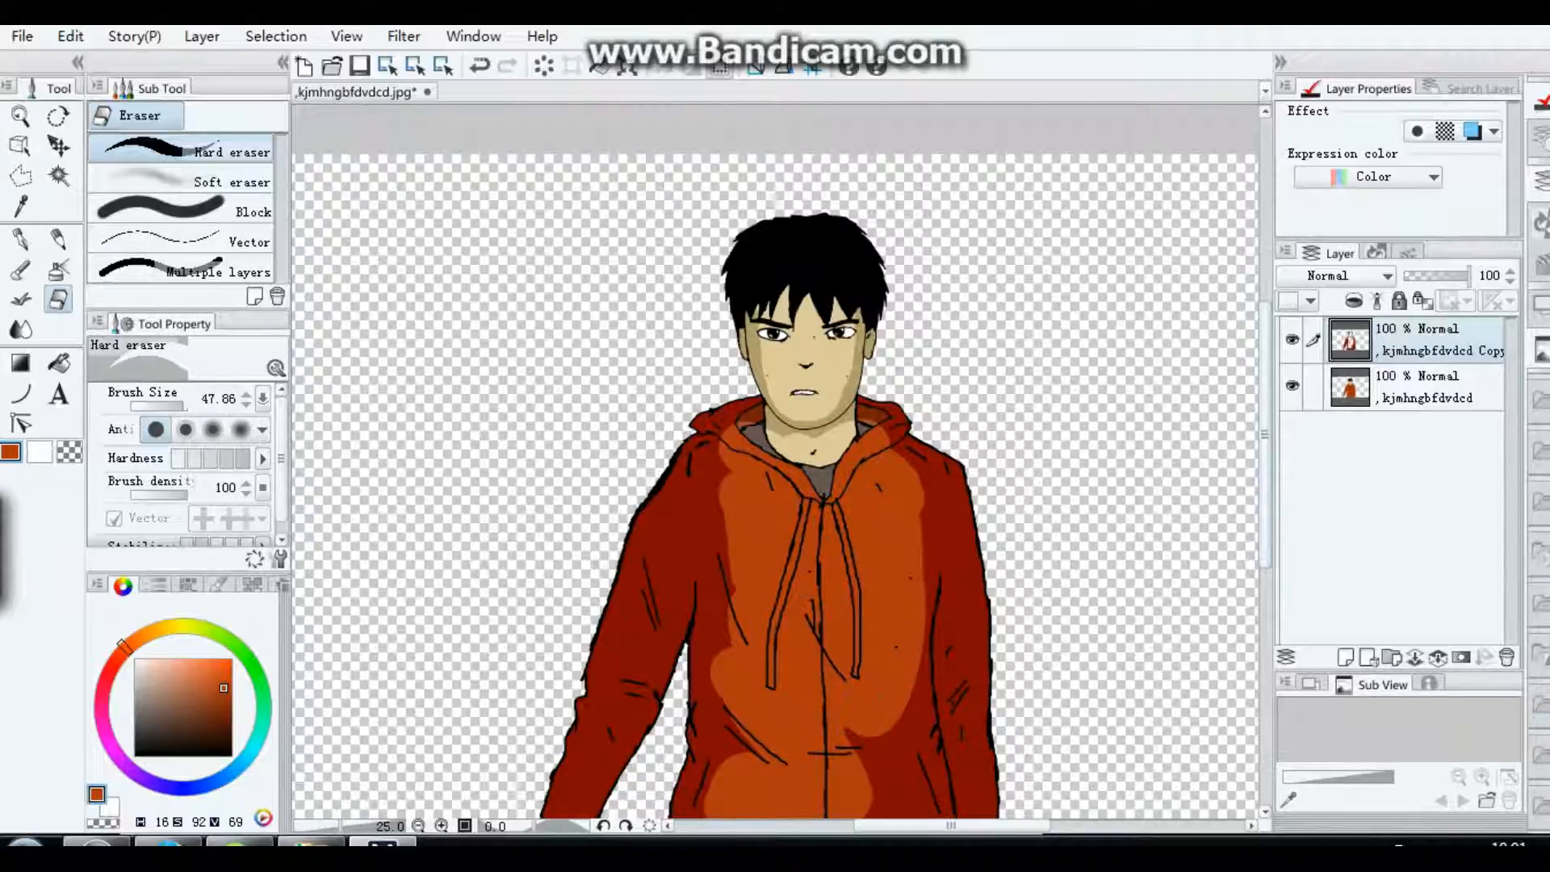
Step: Erase the dark copy over the lower jacket, trousers and the inner part of one sleeve and hand, leaving shadow along the edges
drag(1265, 459, 1264, 508)
mouse_move(877, 588)
mouse_down()
mouse_move(880, 711)
mouse_move(775, 685)
mouse_move(888, 710)
mouse_move(727, 711)
mouse_move(740, 638)
mouse_move(710, 650)
mouse_move(701, 690)
mouse_move(747, 767)
mouse_move(851, 774)
mouse_move(911, 750)
mouse_move(913, 703)
mouse_up()
drag(735, 443, 743, 345)
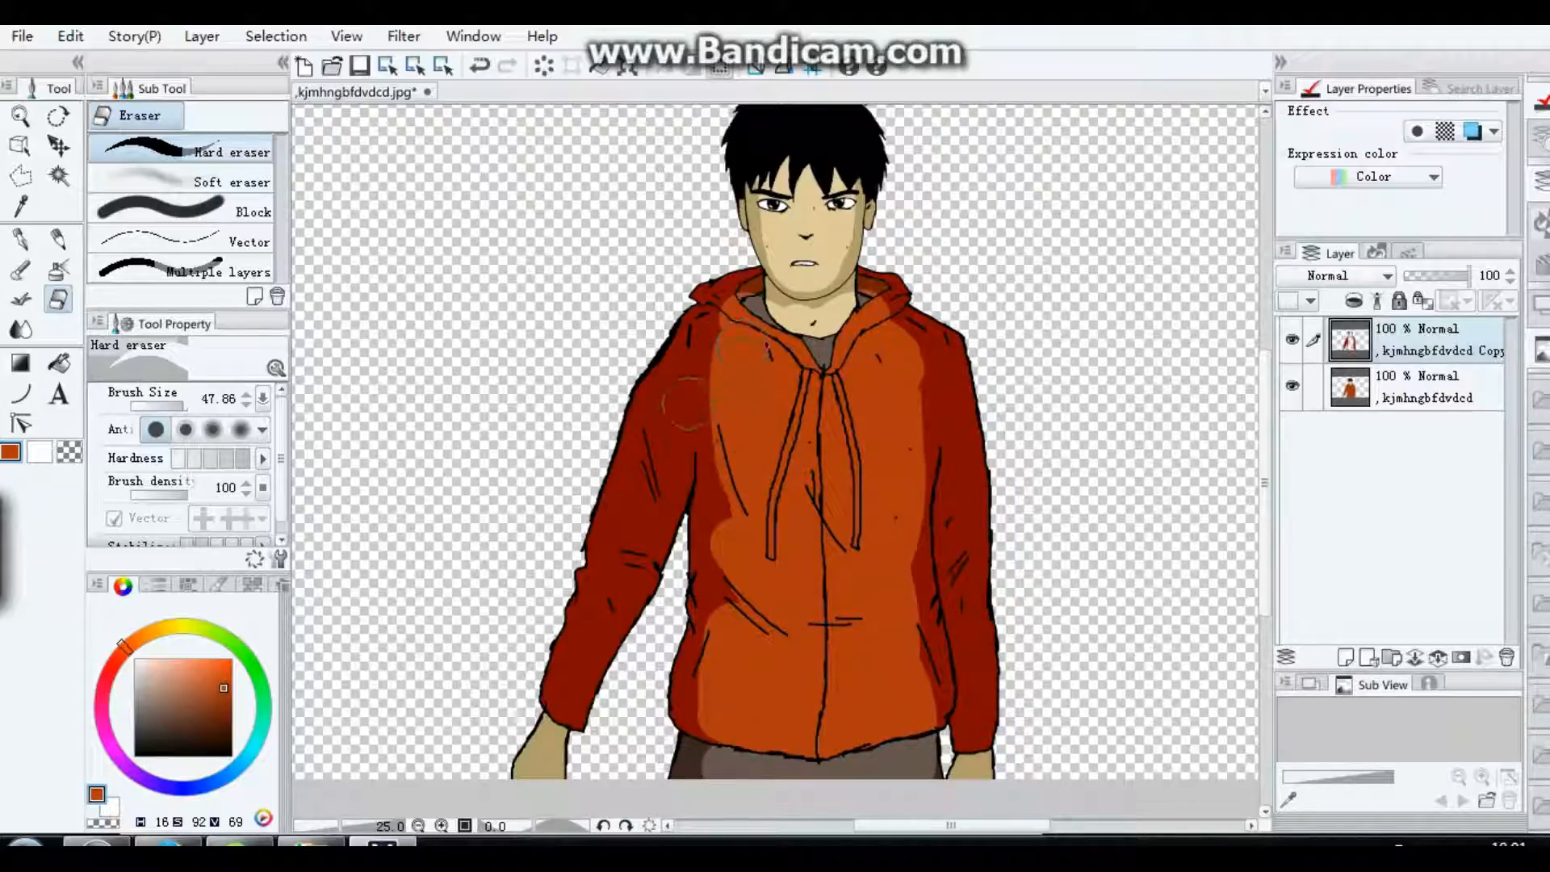
mouse_move(686, 399)
mouse_down()
mouse_move(678, 460)
mouse_move(703, 335)
mouse_move(626, 565)
mouse_move(636, 545)
mouse_move(590, 597)
mouse_move(614, 658)
mouse_move(565, 759)
mouse_move(638, 703)
mouse_up()
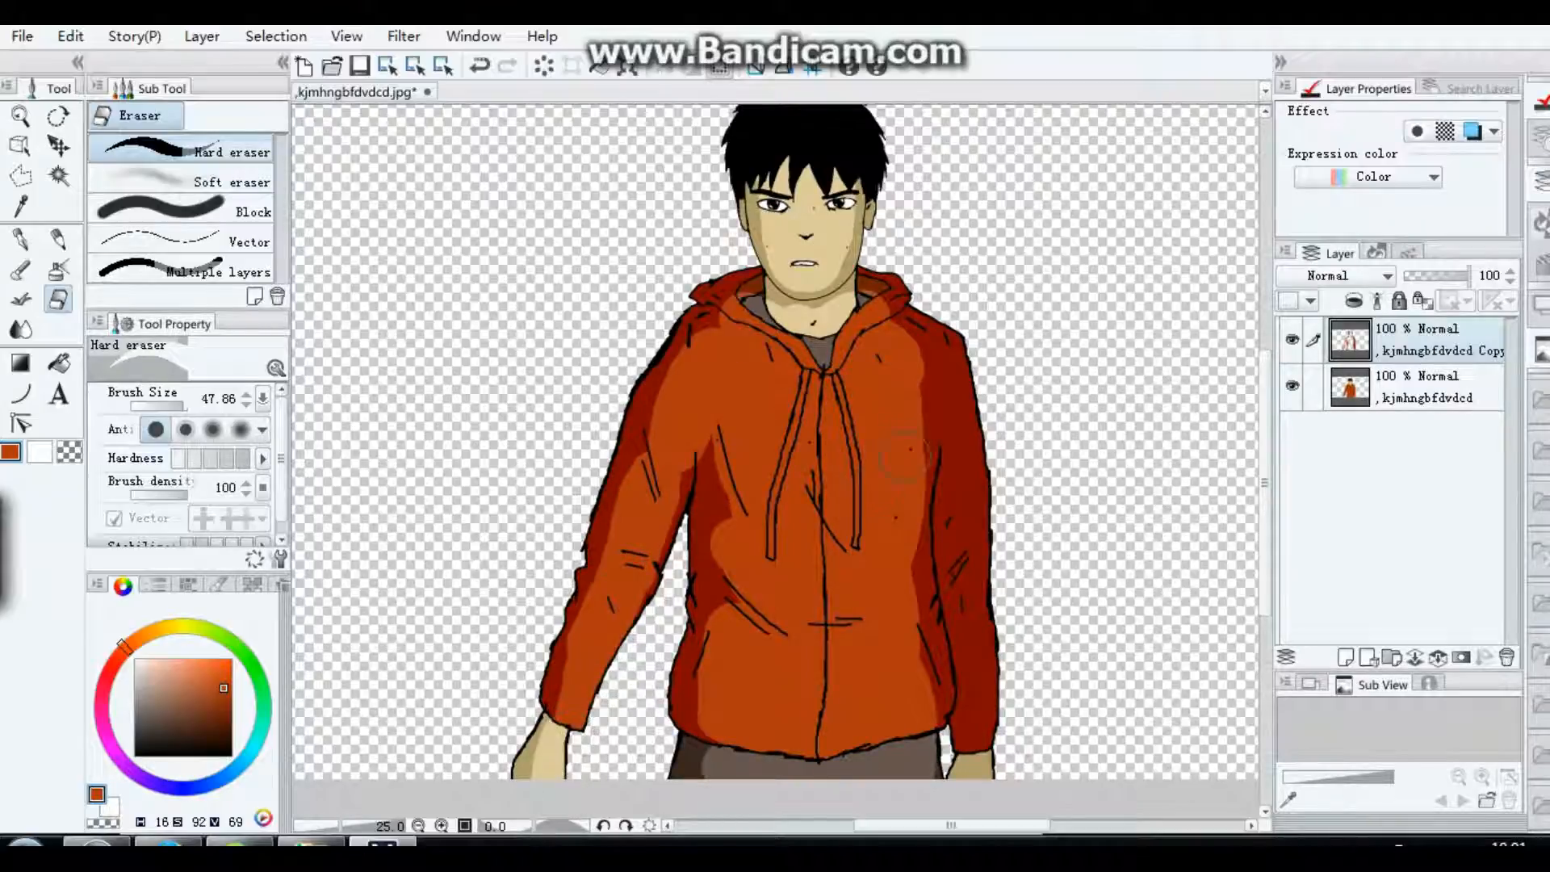
Step: Erase the dark copy over the remaining sleeve, hand and side of the jacket, and merge the shaded copy into the figure layer
mouse_move(905, 456)
mouse_down()
mouse_move(907, 351)
mouse_move(981, 775)
mouse_up()
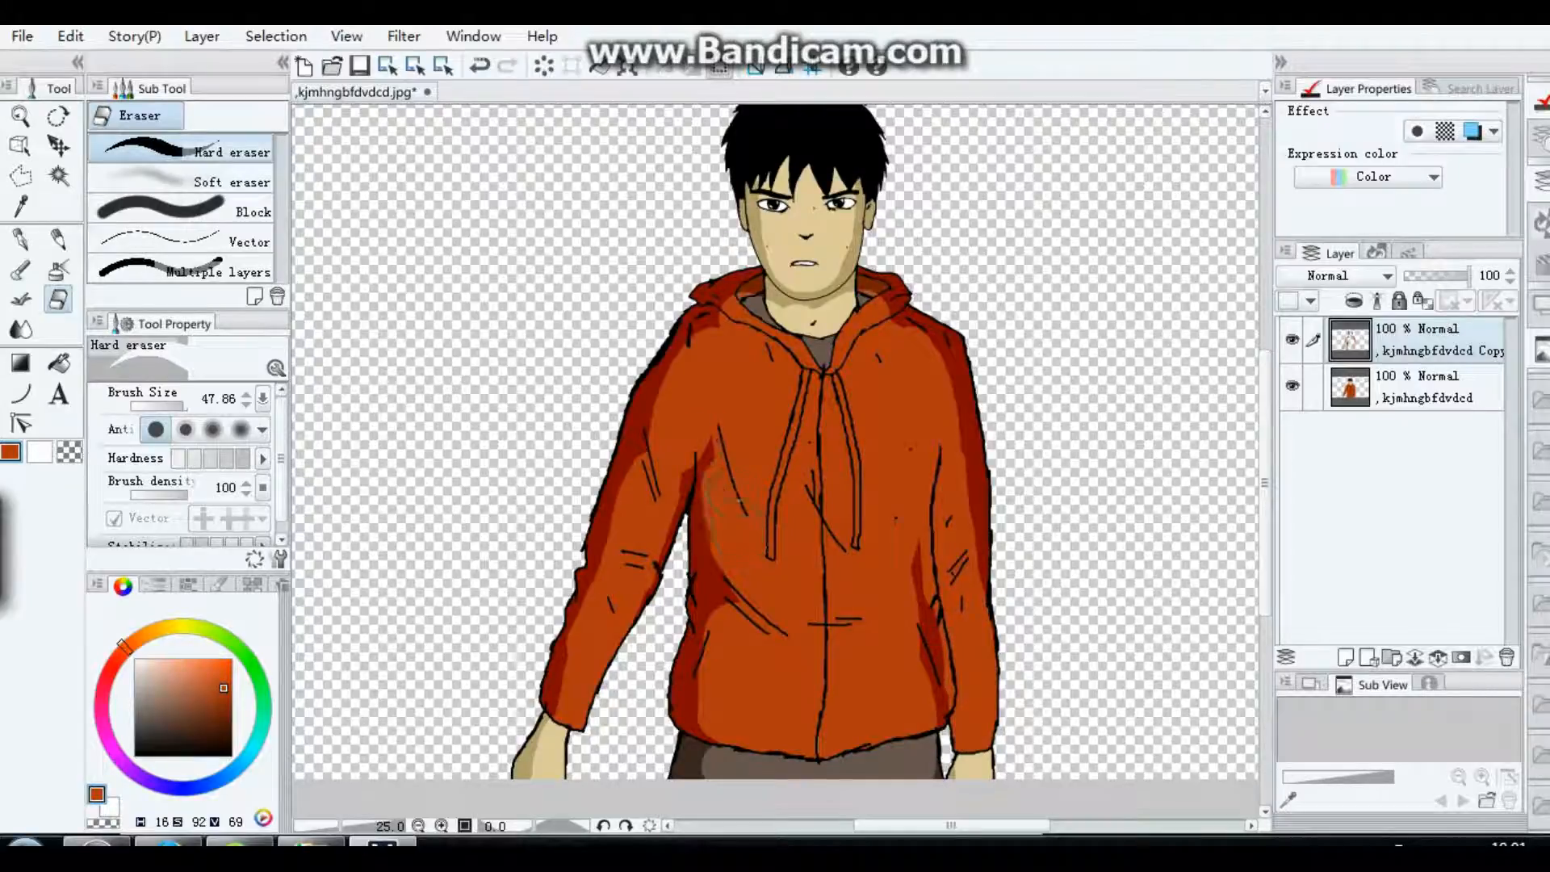
drag(737, 501, 732, 525)
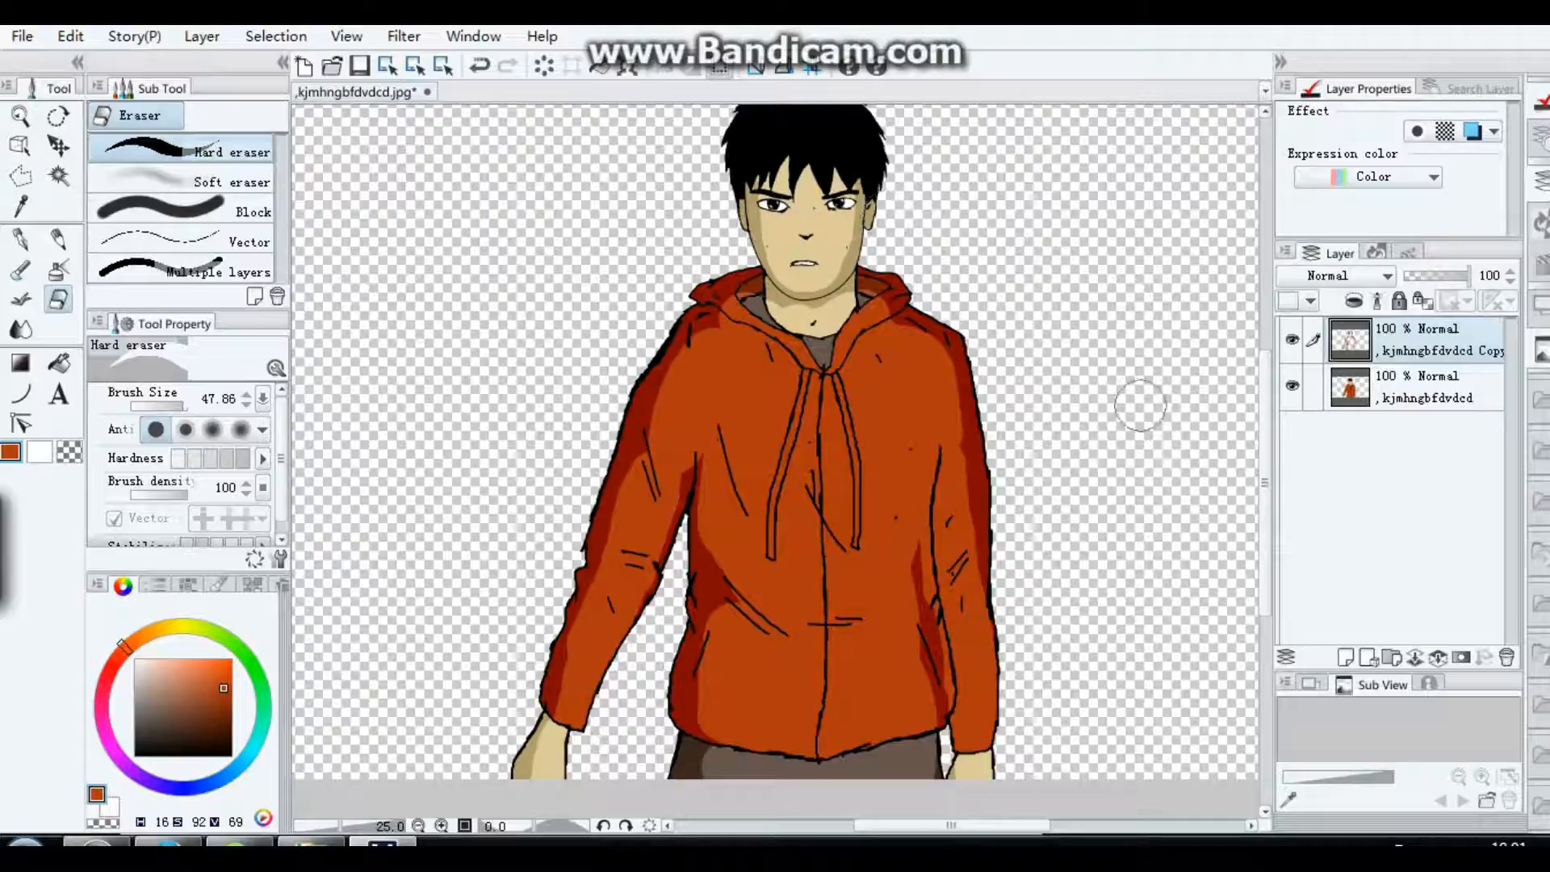
click(1507, 657)
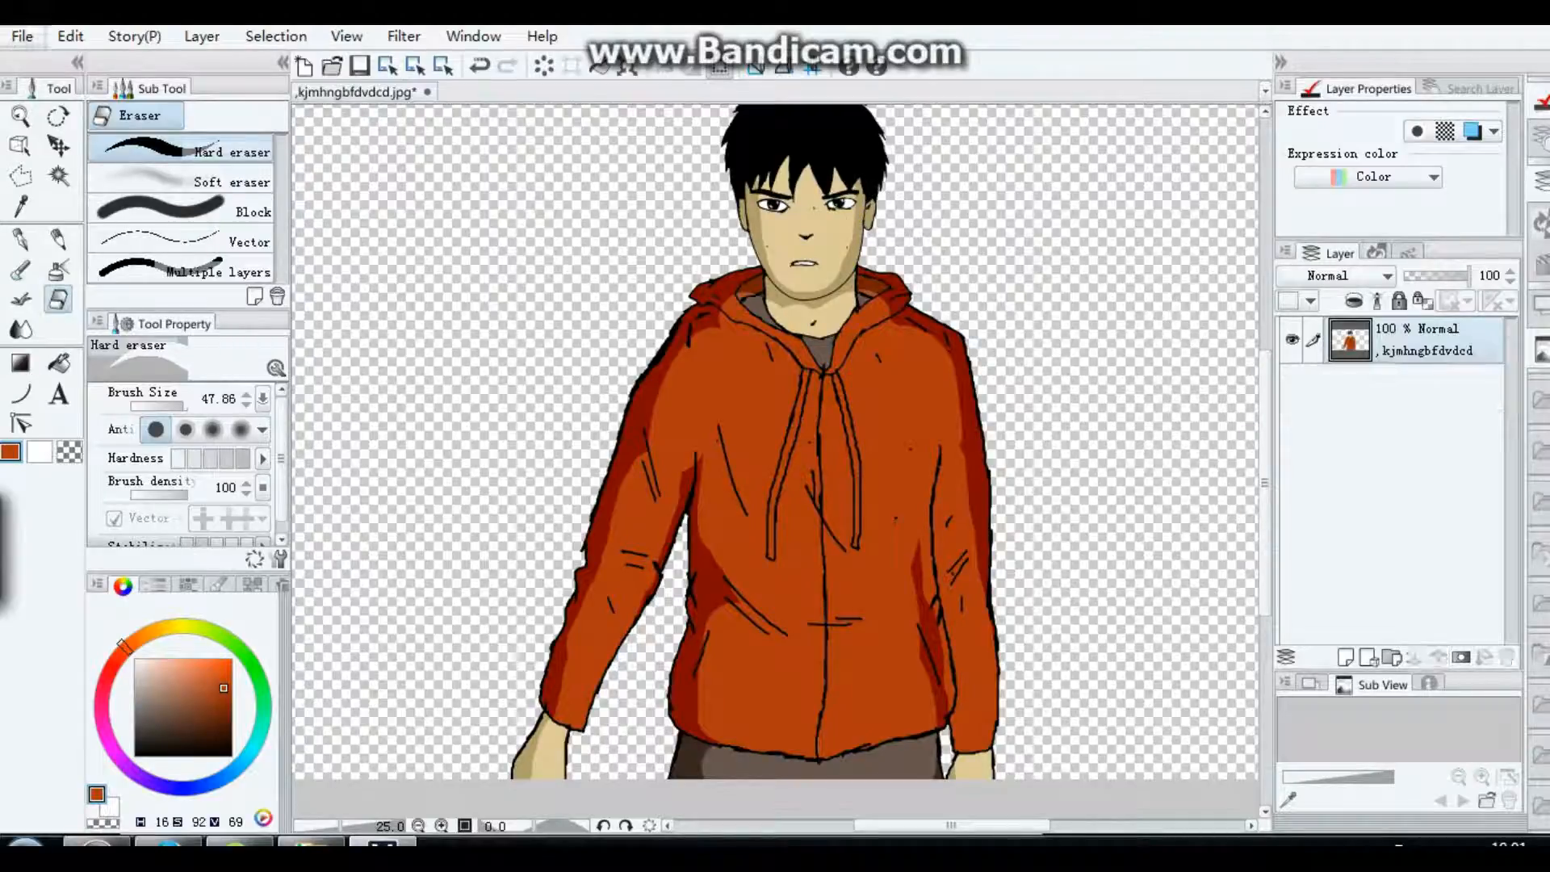
click(71, 36)
mouse_move(243, 453)
click(512, 457)
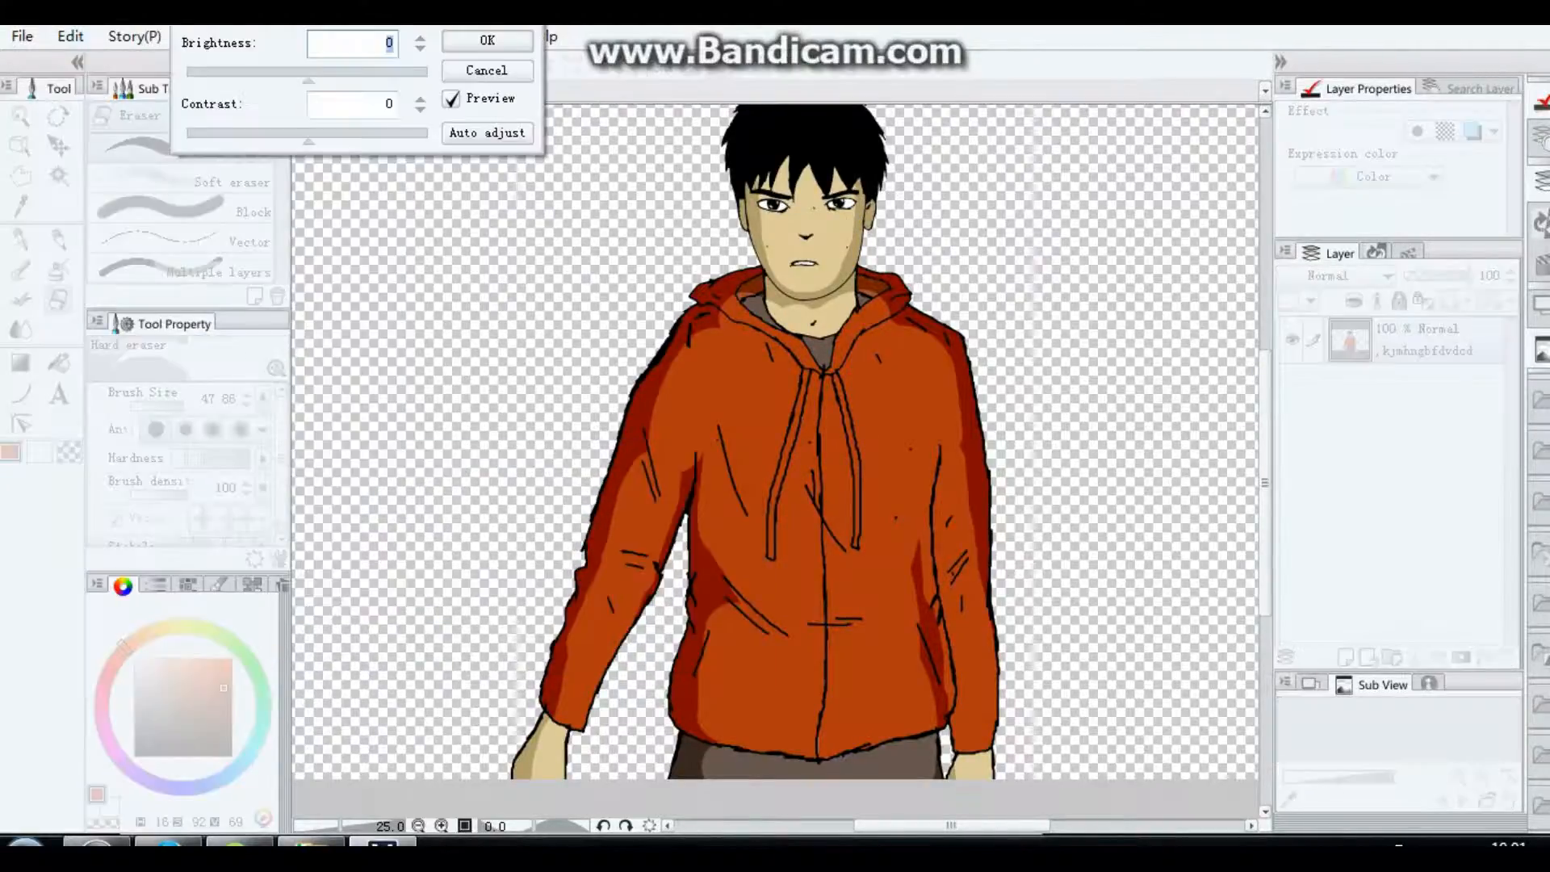
drag(309, 81, 258, 81)
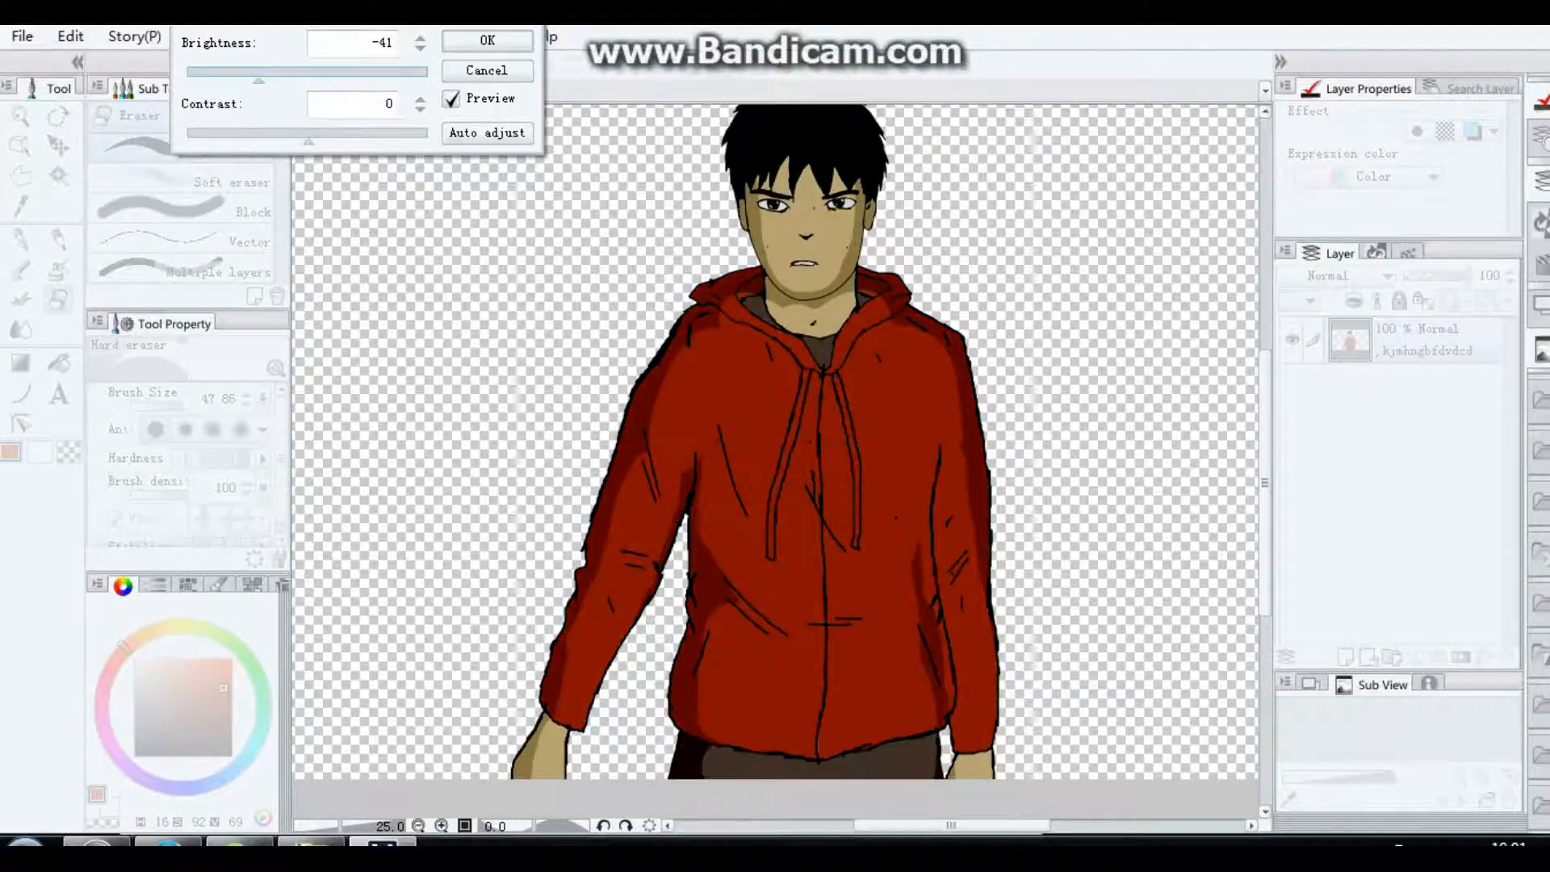
click(487, 71)
Step: Duplicate the merged figure layer and darken the copy with a Brightness/Contrast correction at brightness -28
right_click(1414, 345)
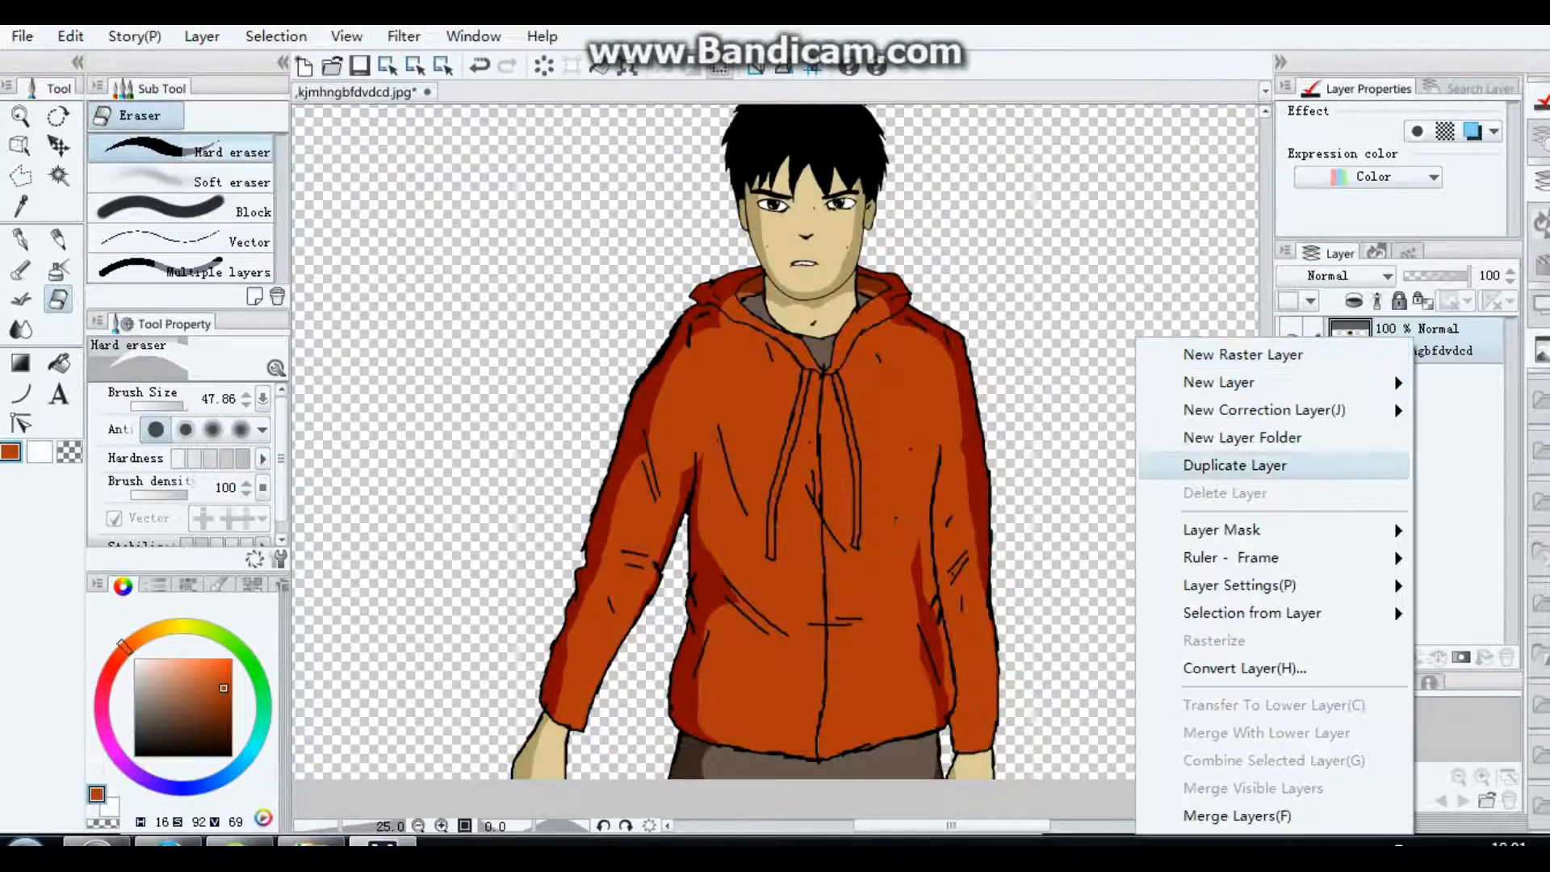
click(1236, 465)
click(70, 35)
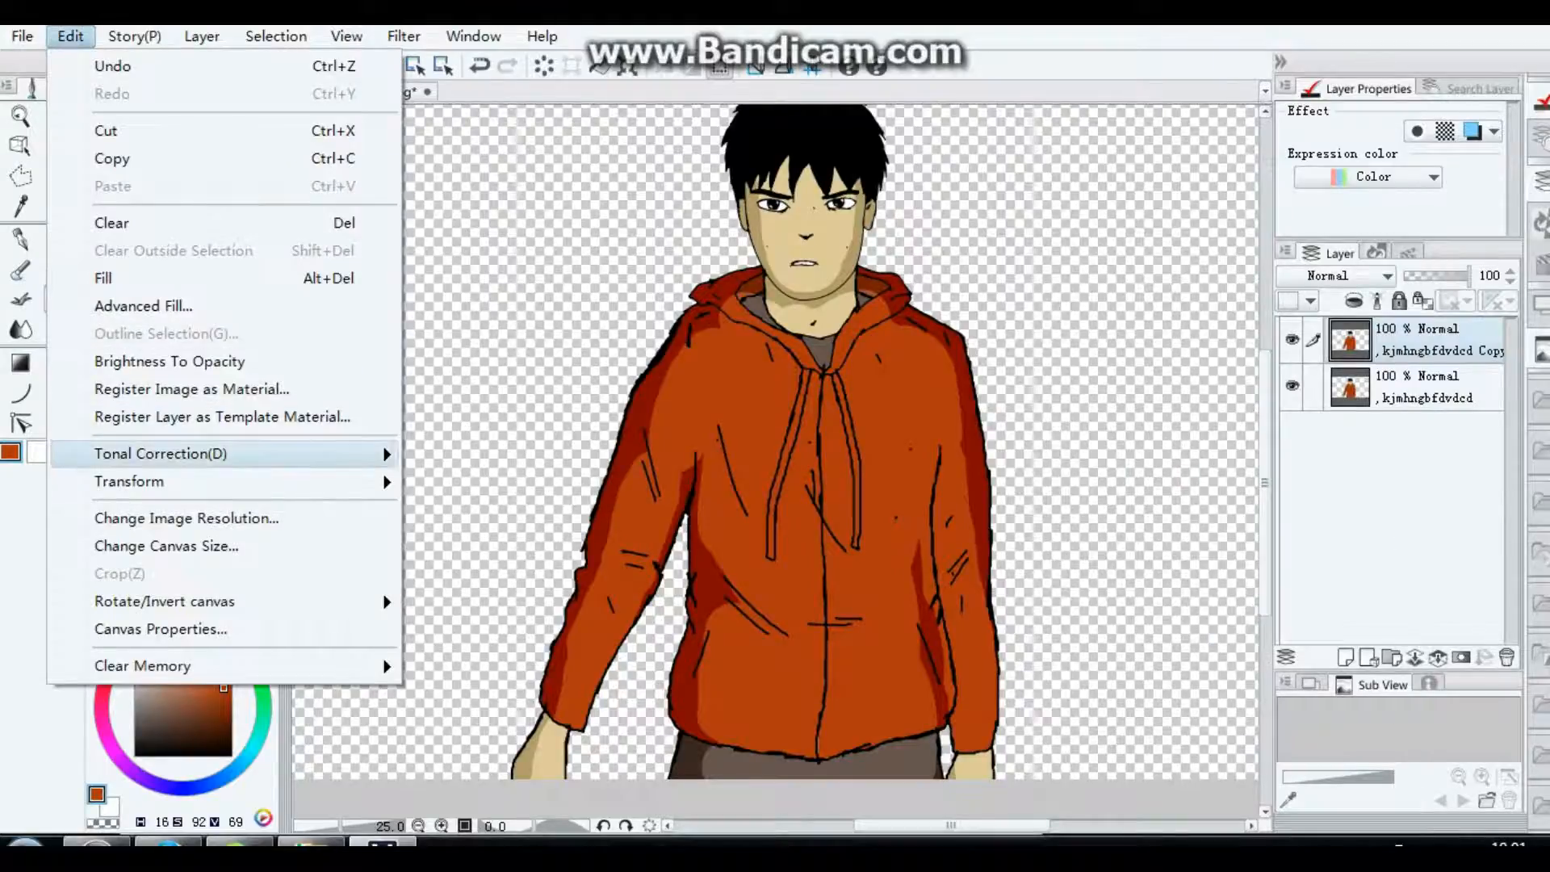
mouse_move(172, 450)
click(520, 453)
text(-26)
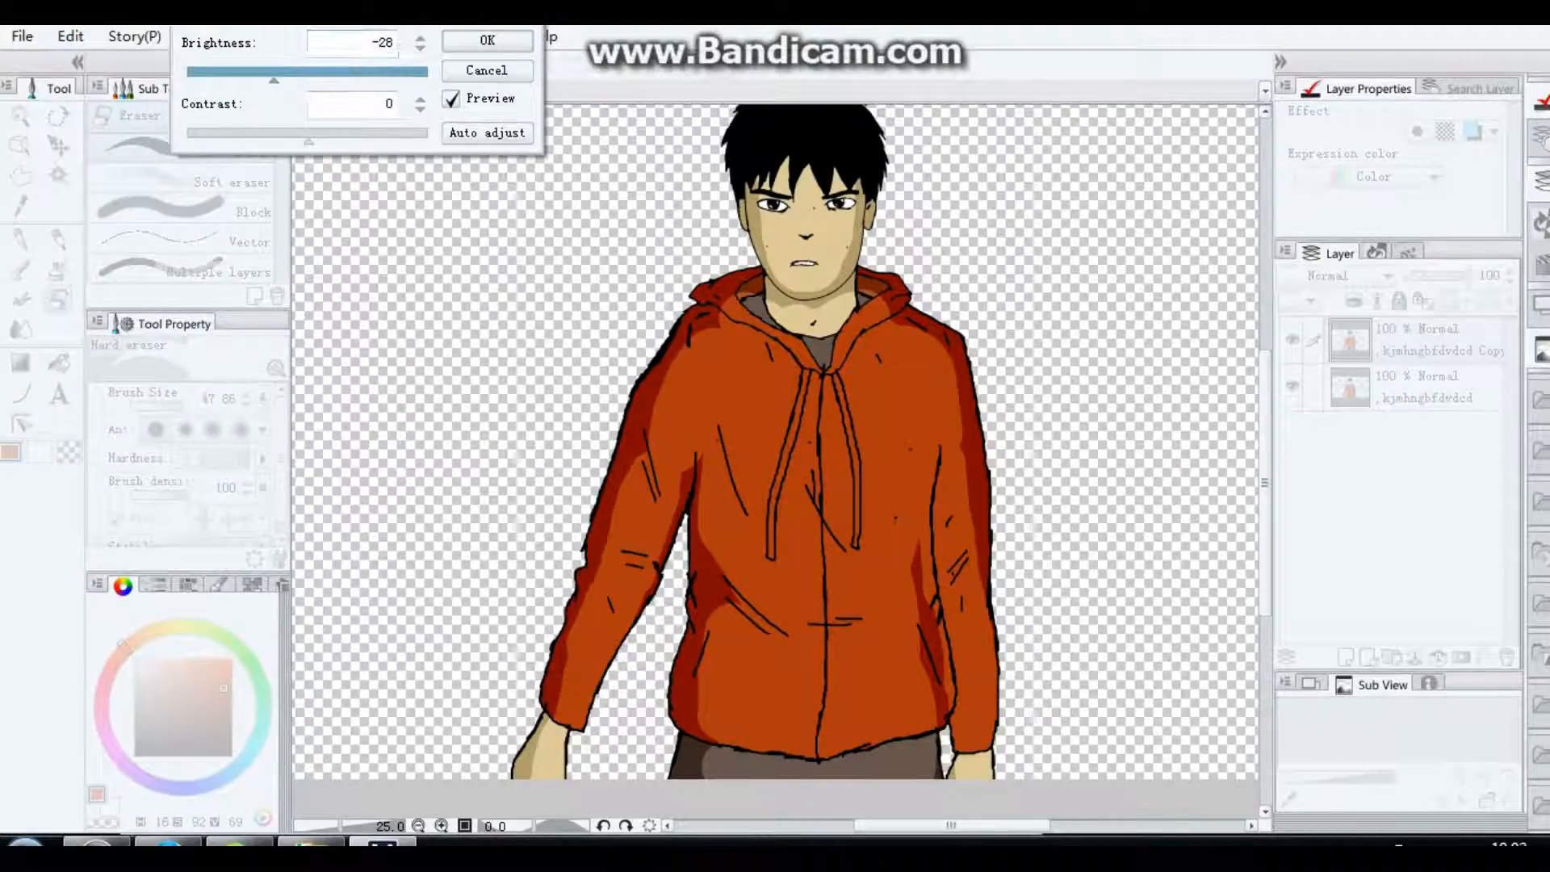
key(Return)
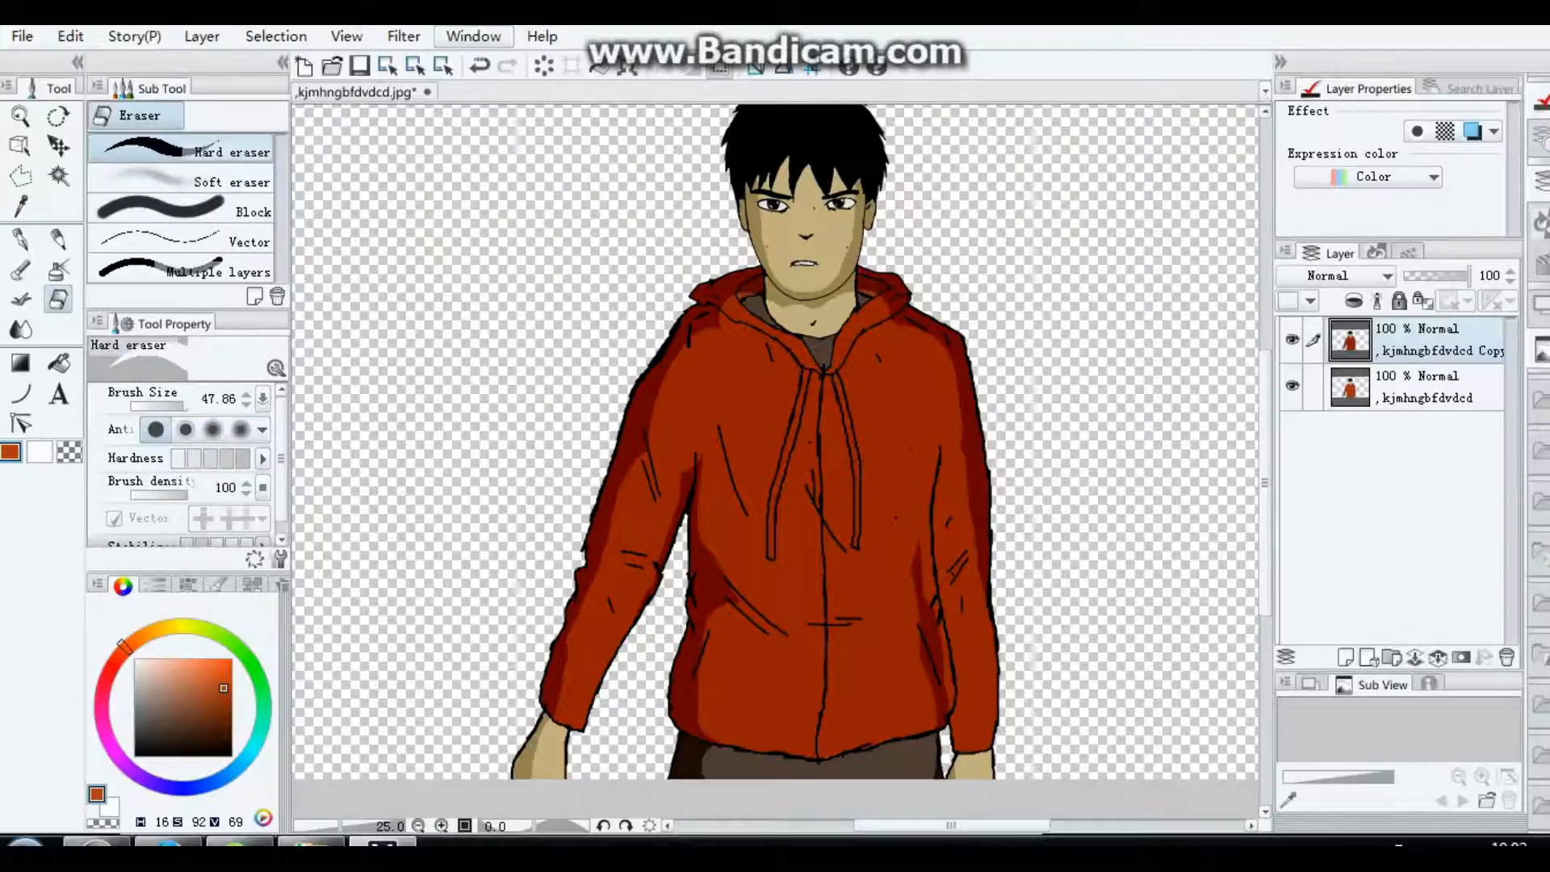
Step: Erase the new dark copy over the face, neck, upper chest and adjoining sleeve with the Hard eraser at brush size 13.18
drag(186, 406, 176, 407)
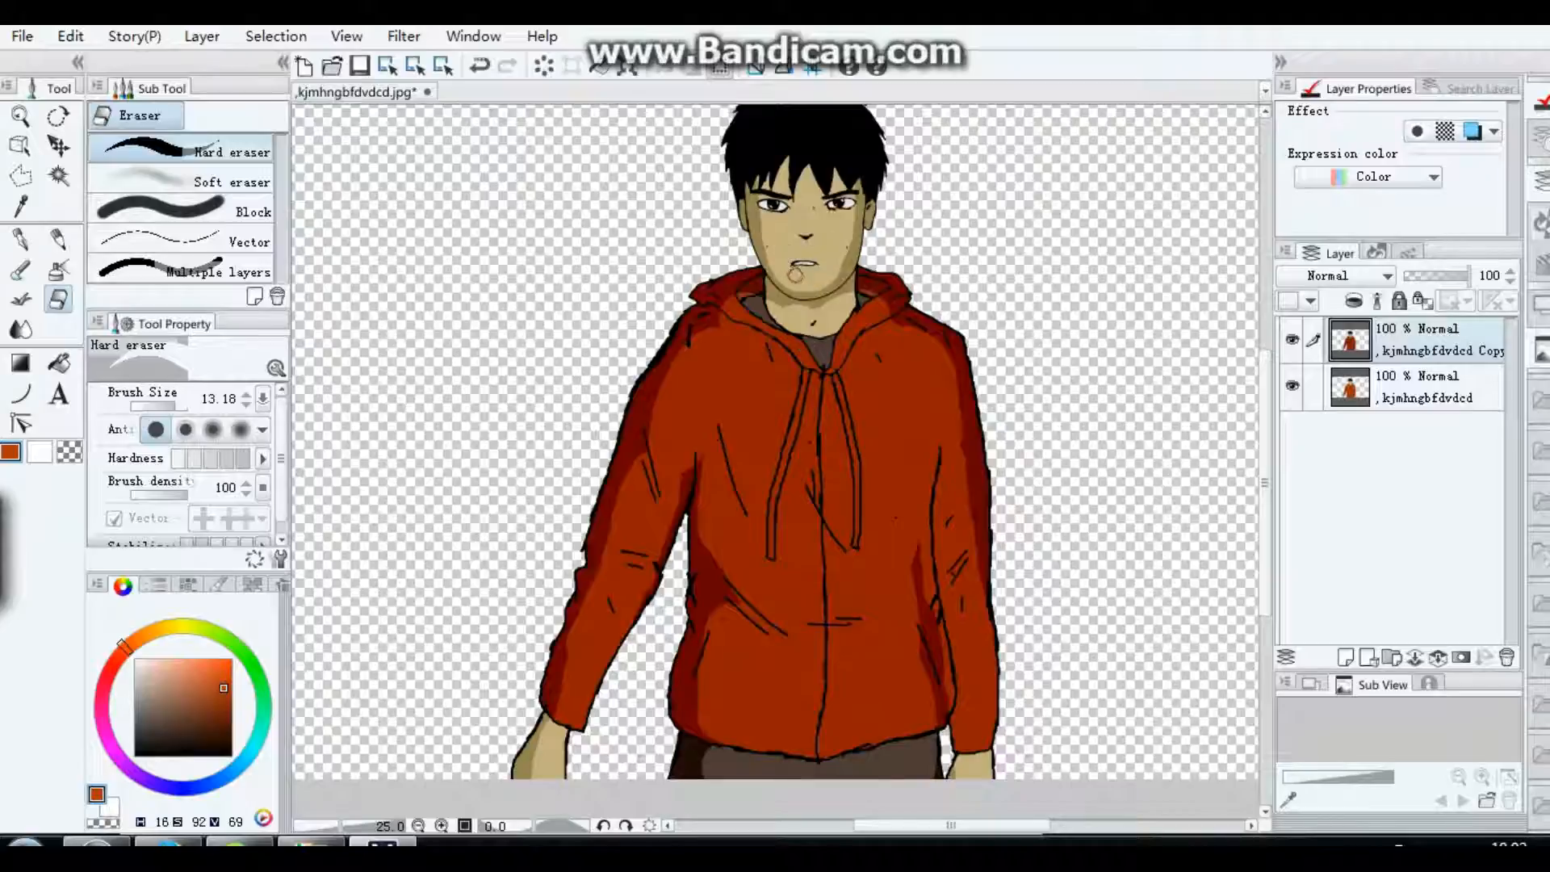
mouse_move(795, 274)
mouse_down()
mouse_move(826, 280)
mouse_move(788, 217)
mouse_move(805, 230)
mouse_move(789, 239)
mouse_move(829, 229)
mouse_move(832, 258)
mouse_move(834, 240)
mouse_move(783, 225)
mouse_move(794, 239)
mouse_move(796, 169)
mouse_move(834, 237)
mouse_move(796, 282)
mouse_move(821, 358)
mouse_move(817, 331)
mouse_move(837, 325)
mouse_move(787, 321)
mouse_move(818, 348)
mouse_up()
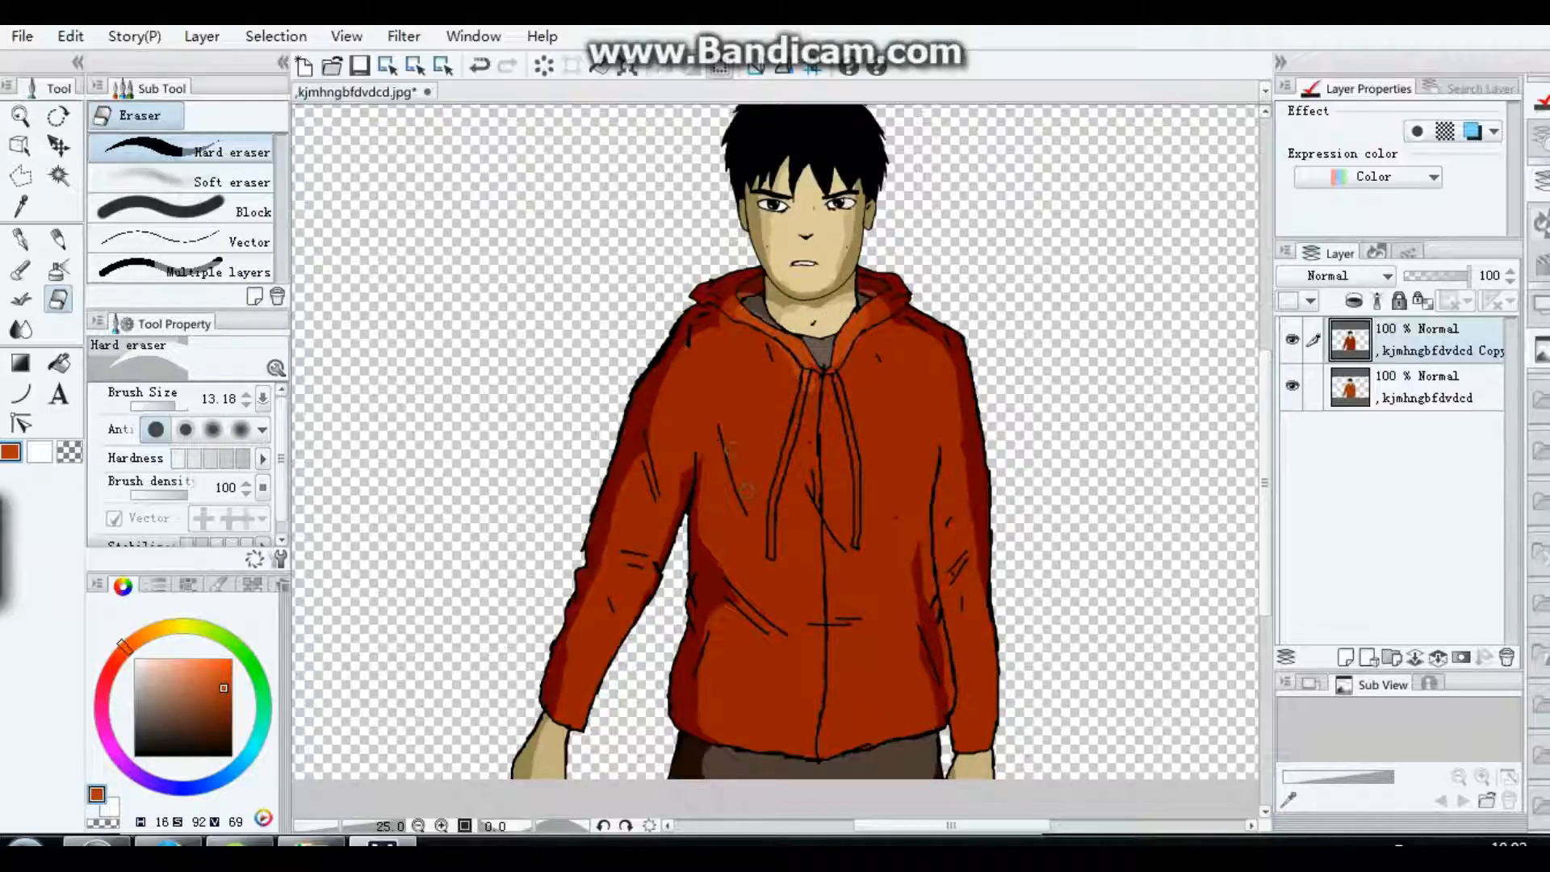
mouse_move(746, 491)
mouse_down()
mouse_move(719, 388)
mouse_move(742, 477)
mouse_move(739, 360)
mouse_move(778, 418)
mouse_move(682, 372)
mouse_move(703, 395)
mouse_move(711, 355)
mouse_up()
mouse_move(672, 426)
mouse_down()
mouse_move(667, 495)
mouse_move(684, 465)
mouse_up()
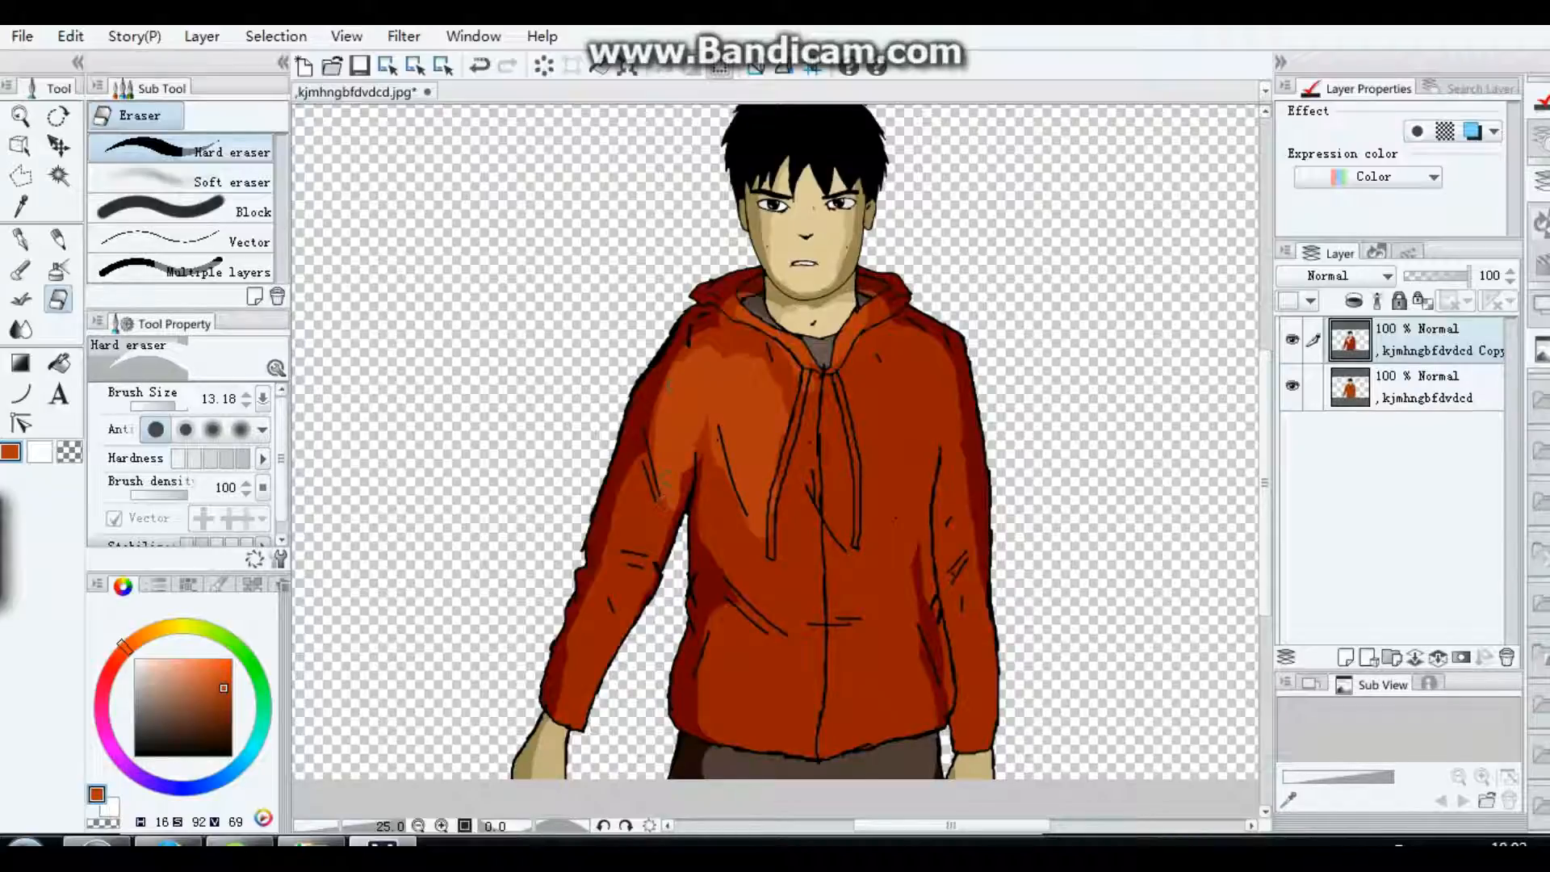
mouse_move(634, 509)
mouse_down()
mouse_move(630, 541)
mouse_move(650, 529)
mouse_move(655, 553)
mouse_move(569, 670)
mouse_move(613, 626)
mouse_move(618, 574)
mouse_up()
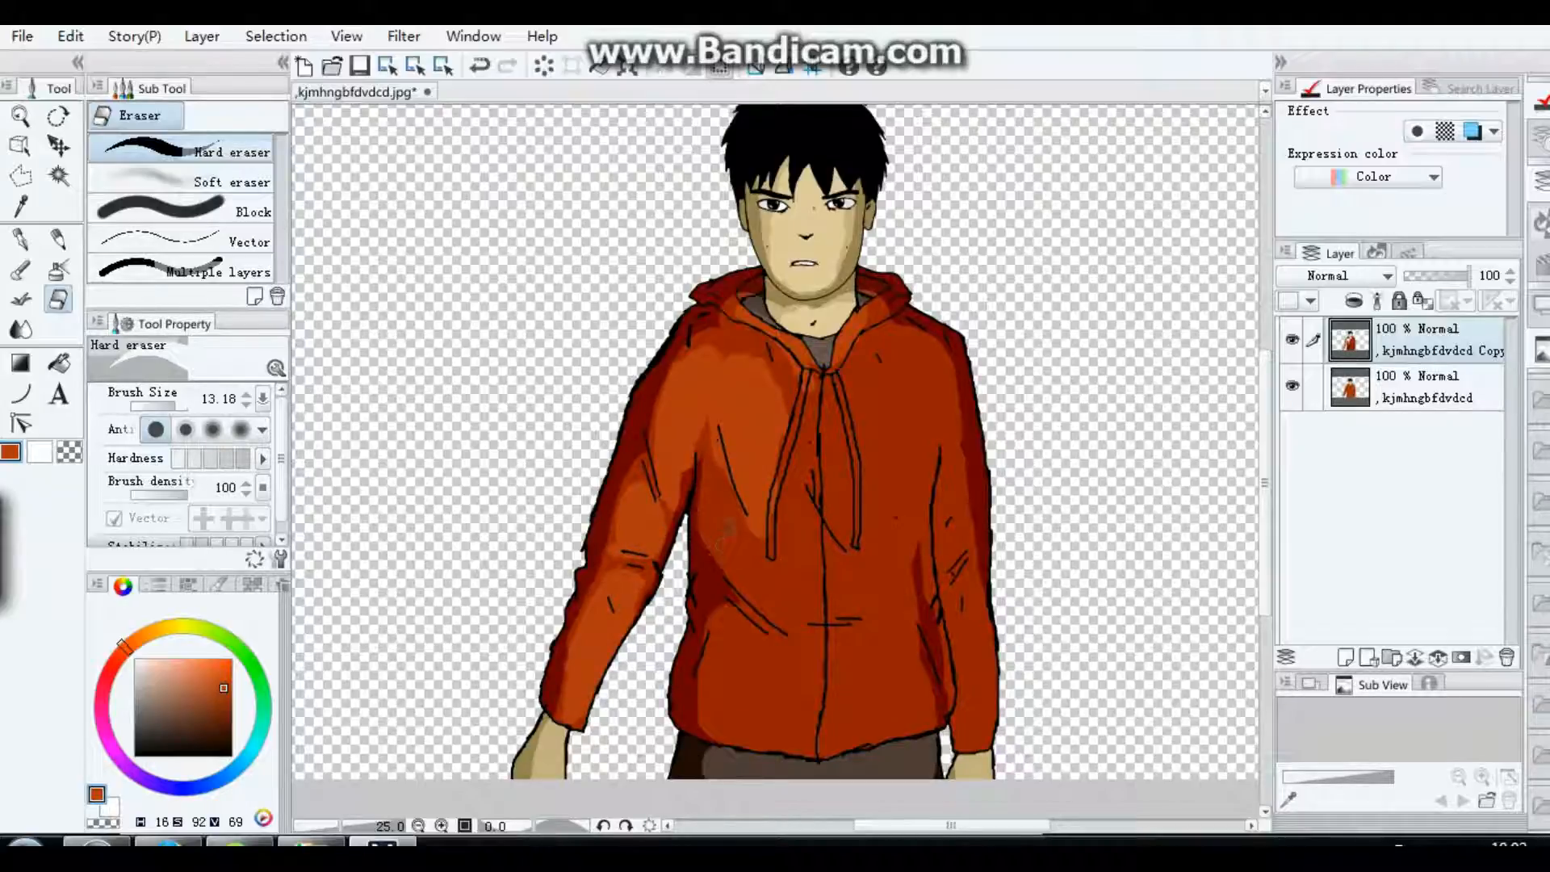
Step: Erase the dark copy over both jacket front panels, leaving mid-tone shadow along the folds, drawstrings and zipper
mouse_move(727, 527)
mouse_down()
mouse_move(719, 500)
mouse_move(779, 614)
mouse_move(795, 614)
mouse_up()
mouse_move(719, 648)
mouse_down()
mouse_move(716, 723)
mouse_move(796, 665)
mouse_move(714, 676)
mouse_move(815, 689)
mouse_move(780, 478)
mouse_move(799, 585)
mouse_move(819, 394)
mouse_move(815, 520)
mouse_move(795, 427)
mouse_up()
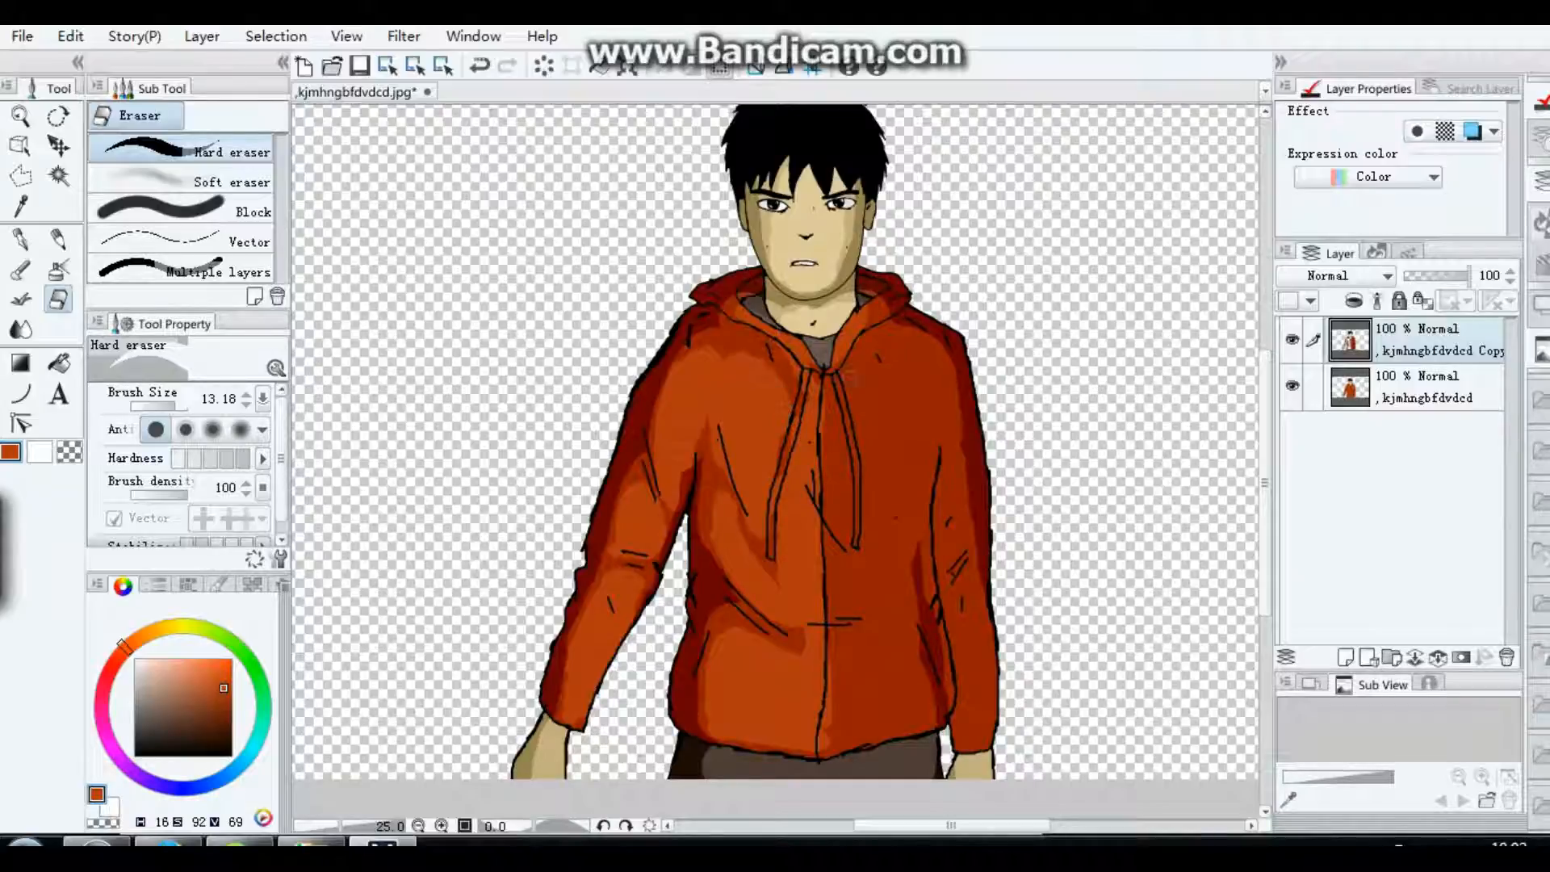
mouse_move(847, 377)
mouse_down()
mouse_move(899, 344)
mouse_move(862, 430)
mouse_move(898, 436)
mouse_move(870, 444)
mouse_move(855, 410)
mouse_move(846, 450)
mouse_move(852, 420)
mouse_move(858, 520)
mouse_move(866, 502)
mouse_move(884, 525)
mouse_move(925, 365)
mouse_up()
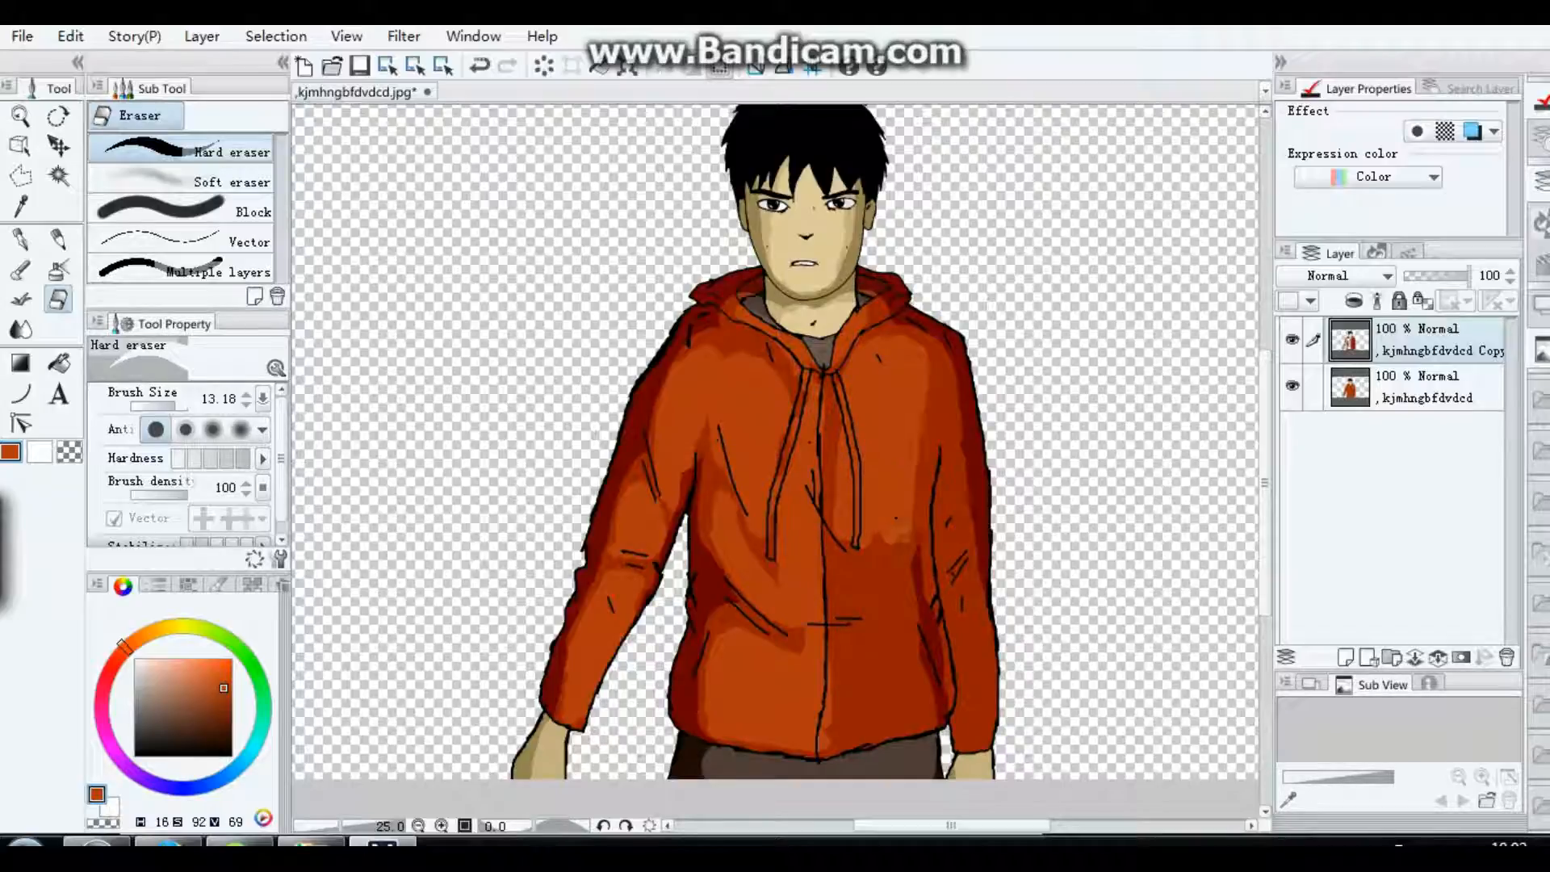
mouse_move(856, 556)
mouse_down()
mouse_move(839, 569)
mouse_move(855, 614)
mouse_move(892, 594)
mouse_move(864, 580)
mouse_move(897, 596)
mouse_move(866, 726)
mouse_move(878, 636)
mouse_move(918, 720)
mouse_move(864, 735)
mouse_up()
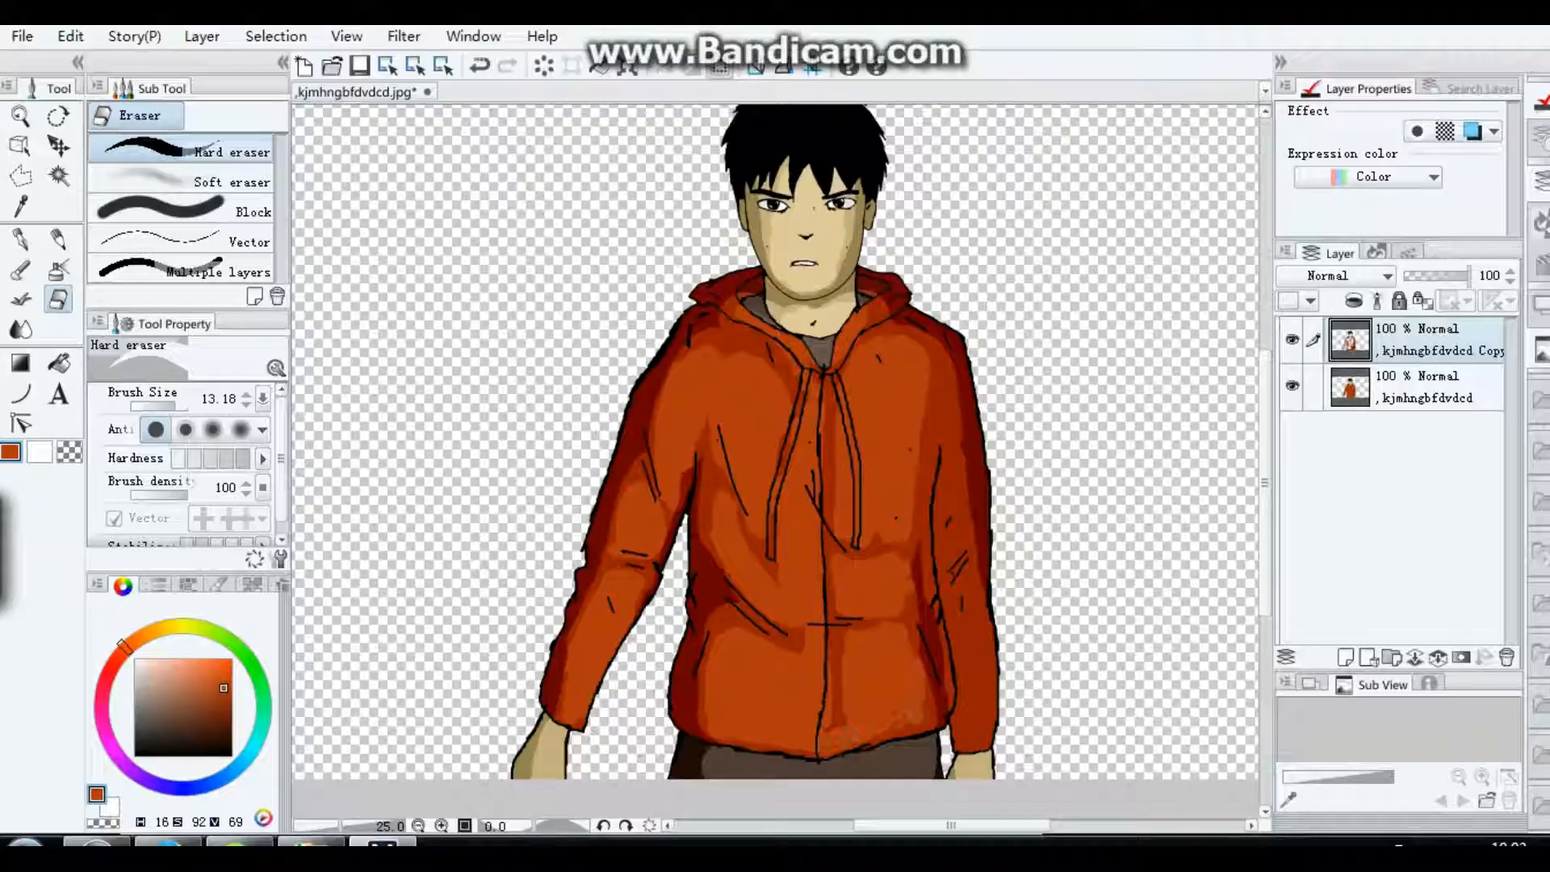
Step: Erase the dark copy over the trousers, the hands and the middle of the other sleeve, leaving shadow along the edges
drag(724, 773, 909, 775)
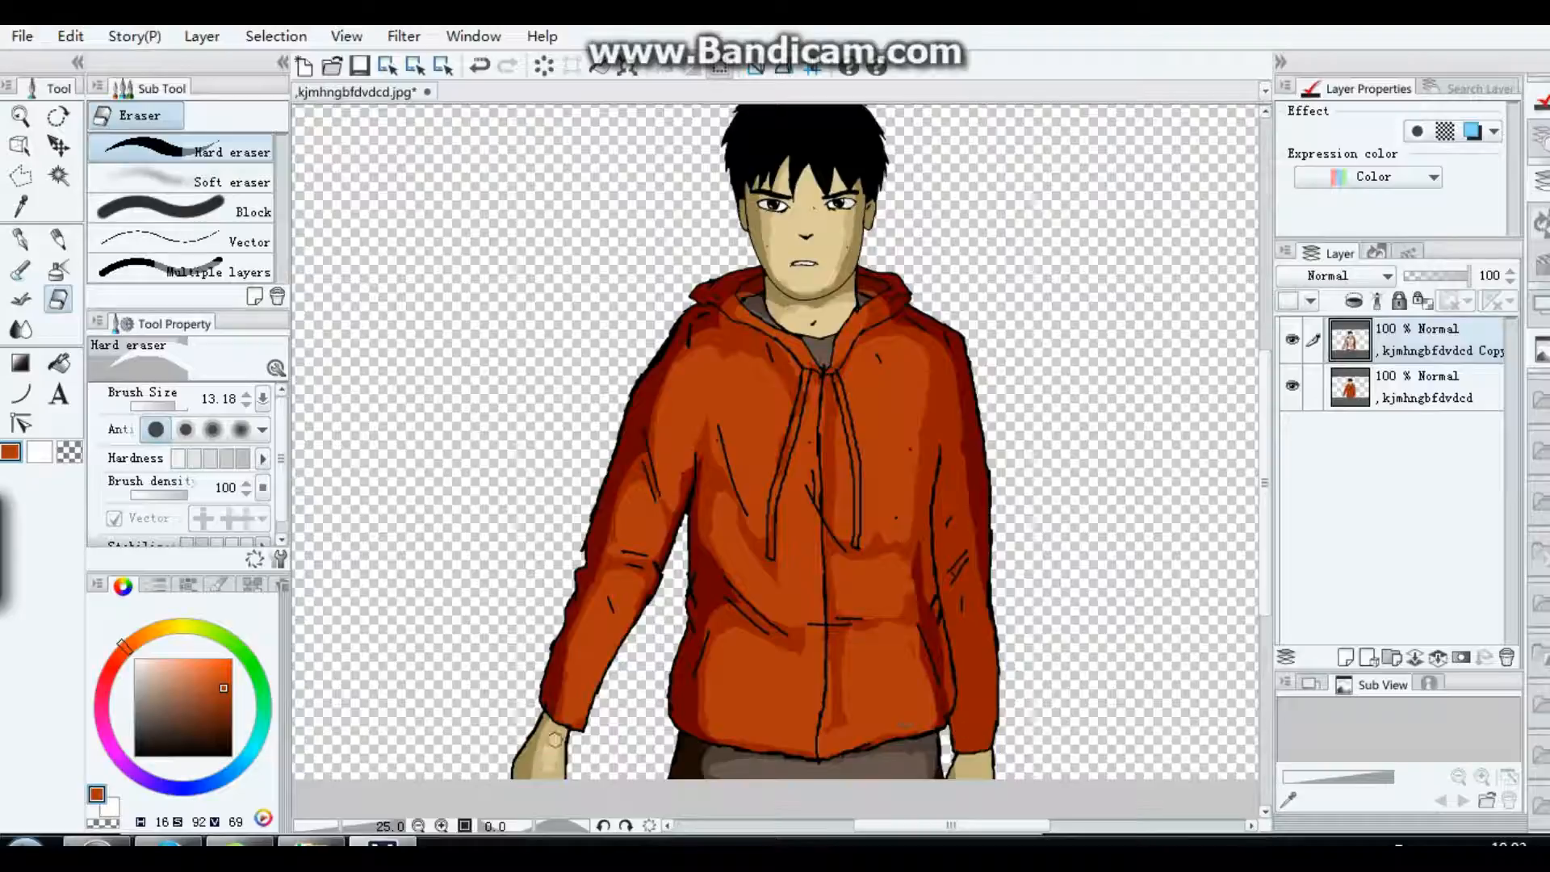
mouse_move(963, 761)
mouse_down()
mouse_move(970, 777)
mouse_move(952, 638)
mouse_move(971, 610)
mouse_move(976, 743)
mouse_up()
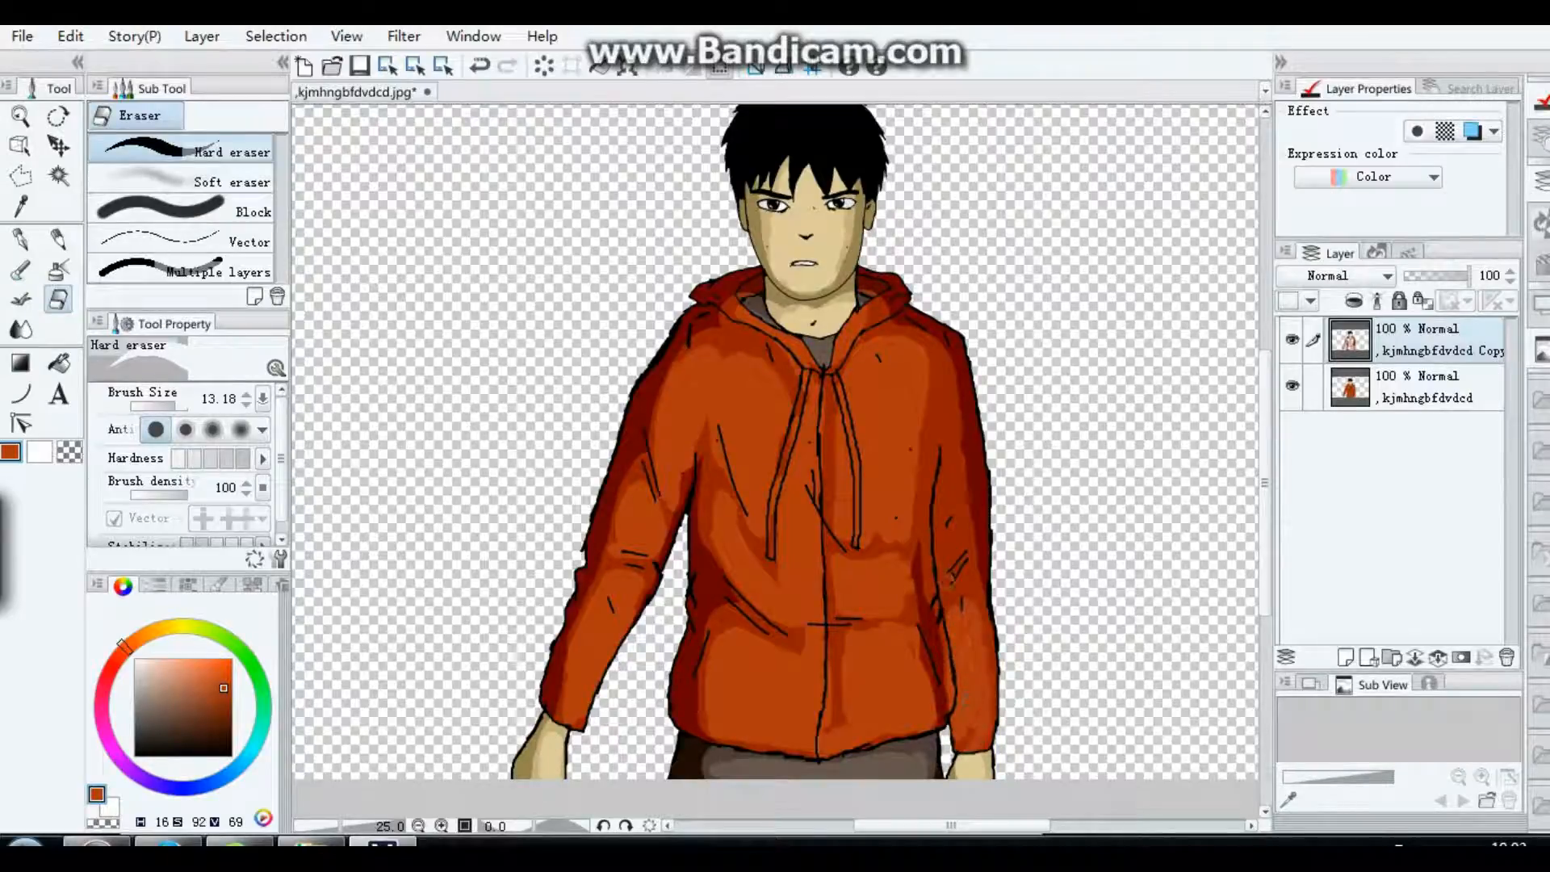
mouse_move(969, 600)
mouse_down()
mouse_move(949, 583)
mouse_move(944, 460)
mouse_up()
drag(943, 460, 944, 575)
mouse_move(940, 448)
mouse_down()
mouse_move(935, 356)
mouse_move(953, 436)
mouse_up()
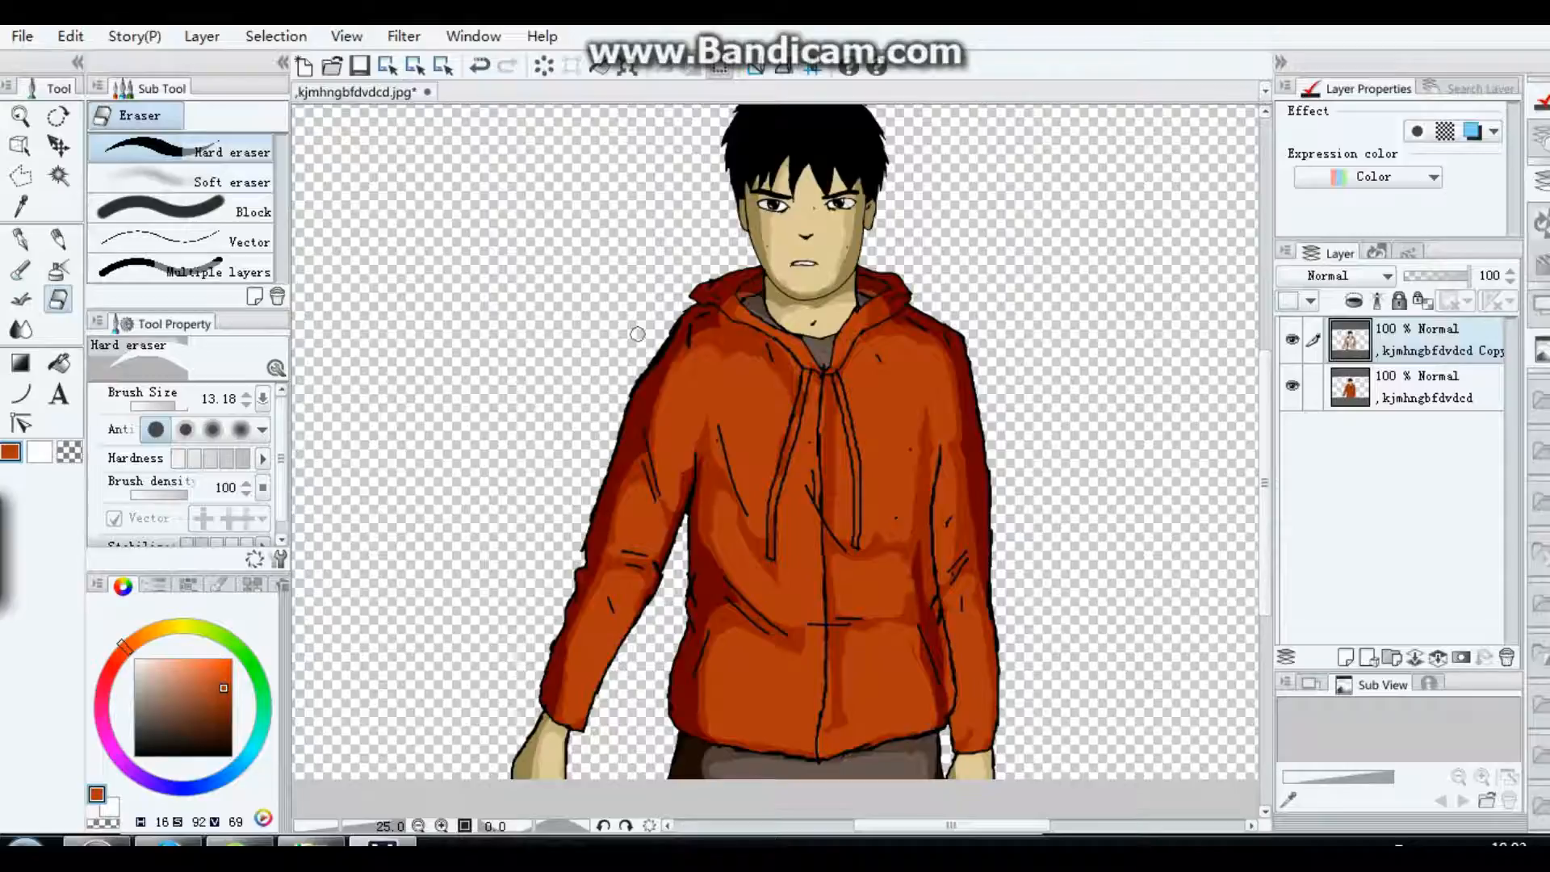
Step: Merge the second shading copy with the figure layer below it
scroll(1046, 402, down, 2)
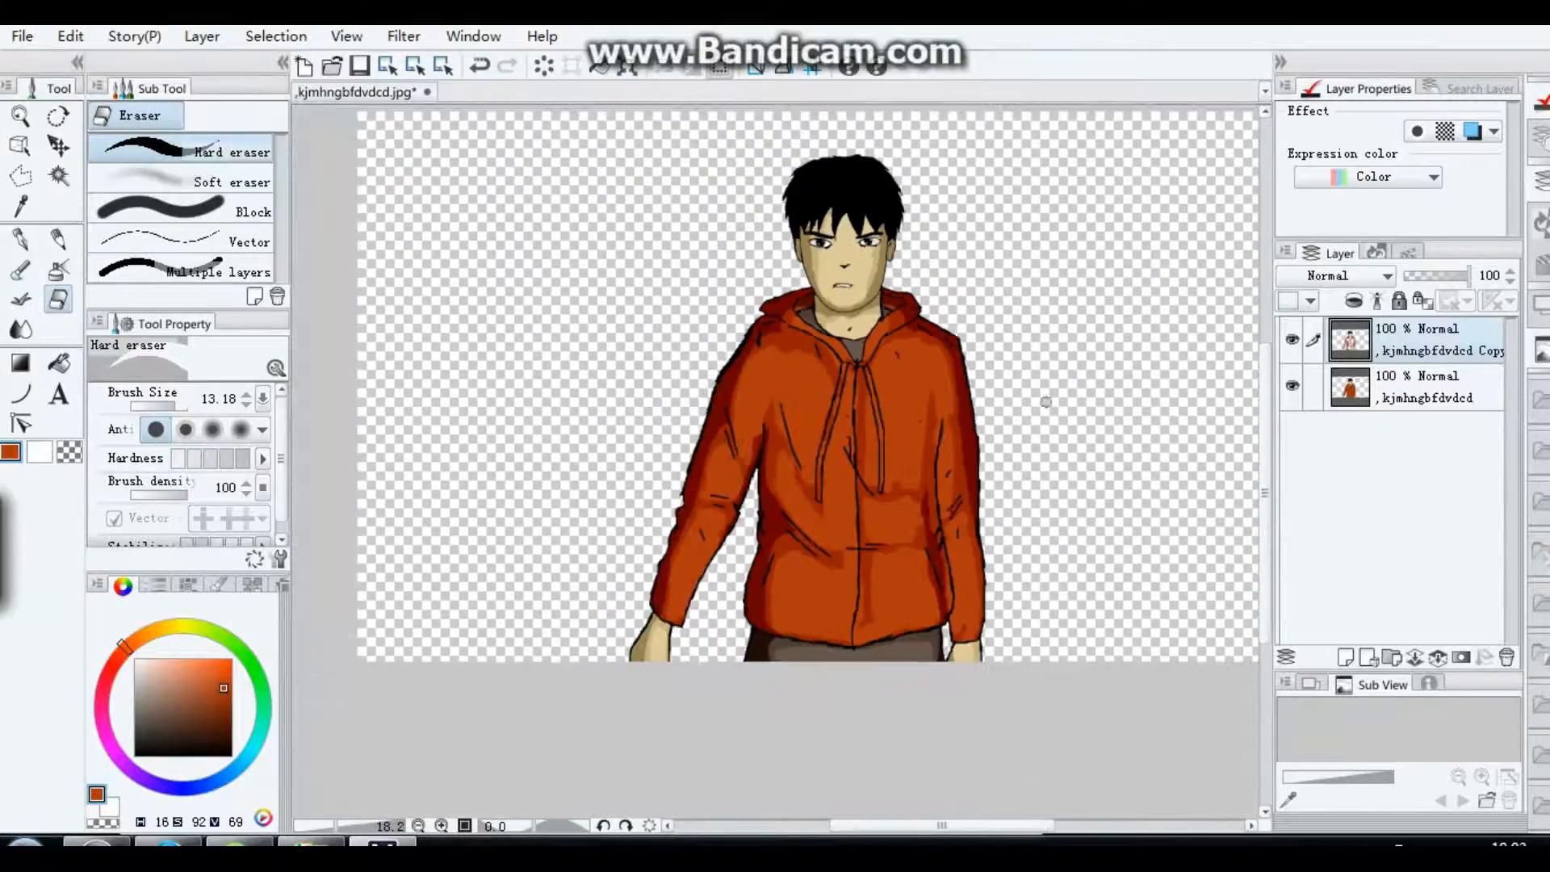
scroll(1173, 387, up, 1)
scroll(1255, 408, up, 1)
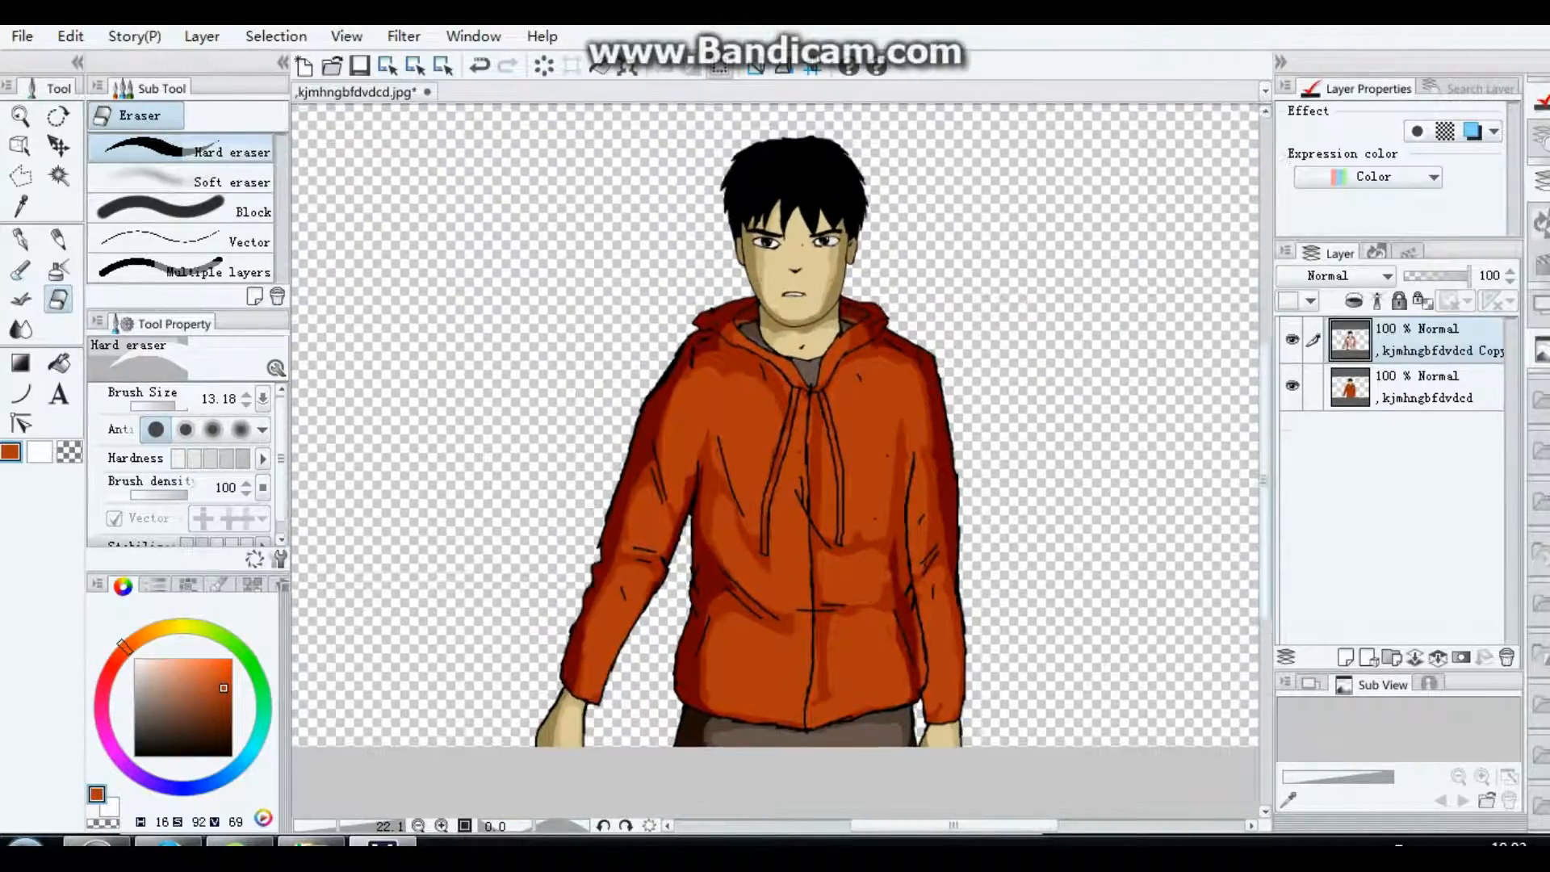
drag(1265, 423, 1265, 416)
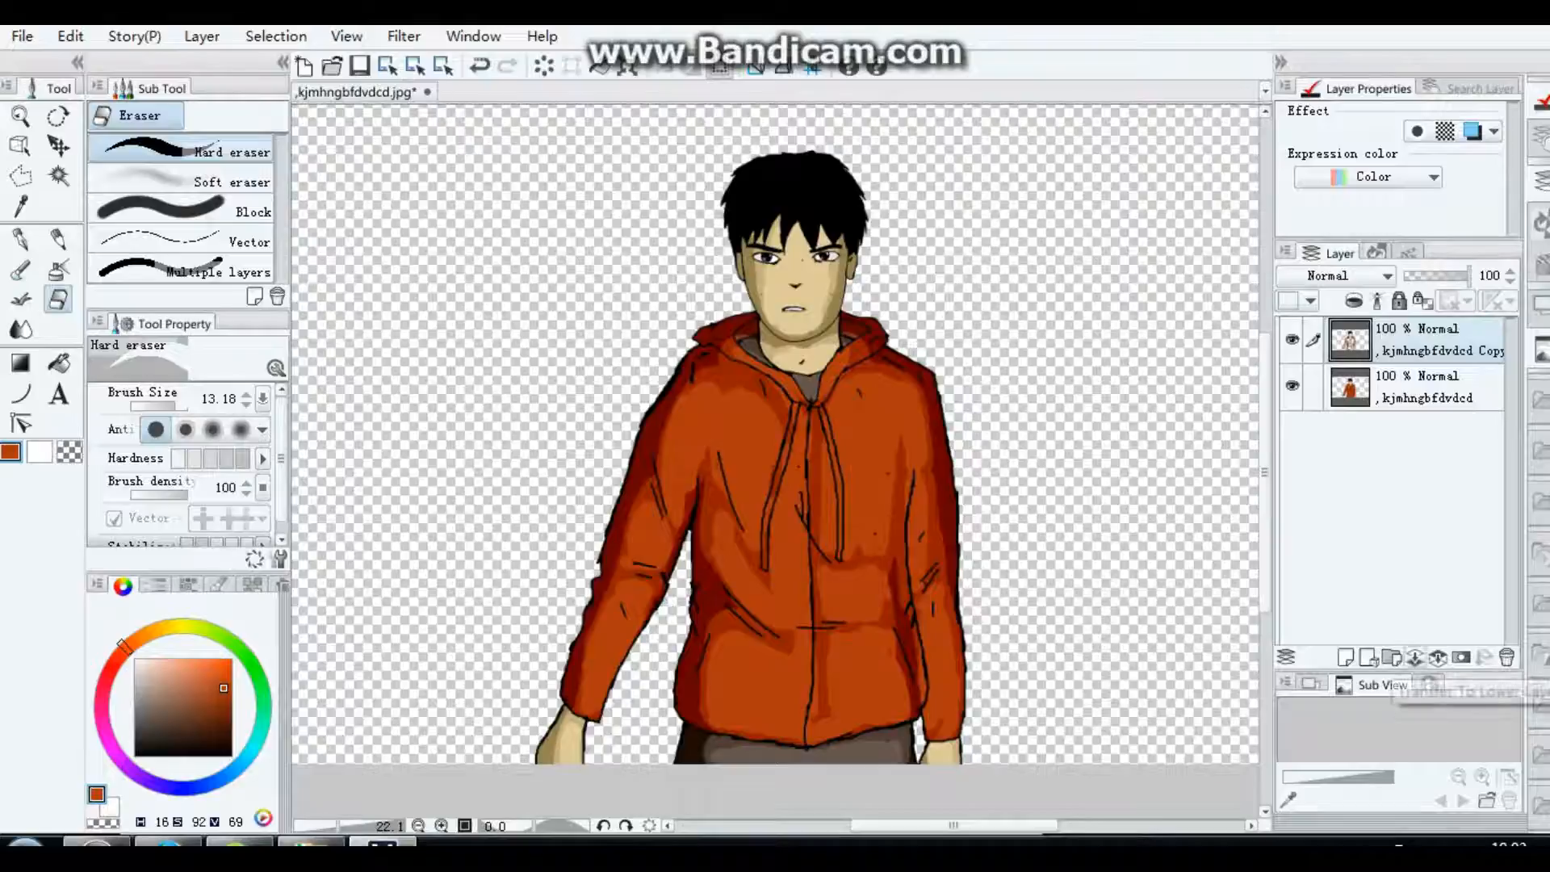
click(1438, 658)
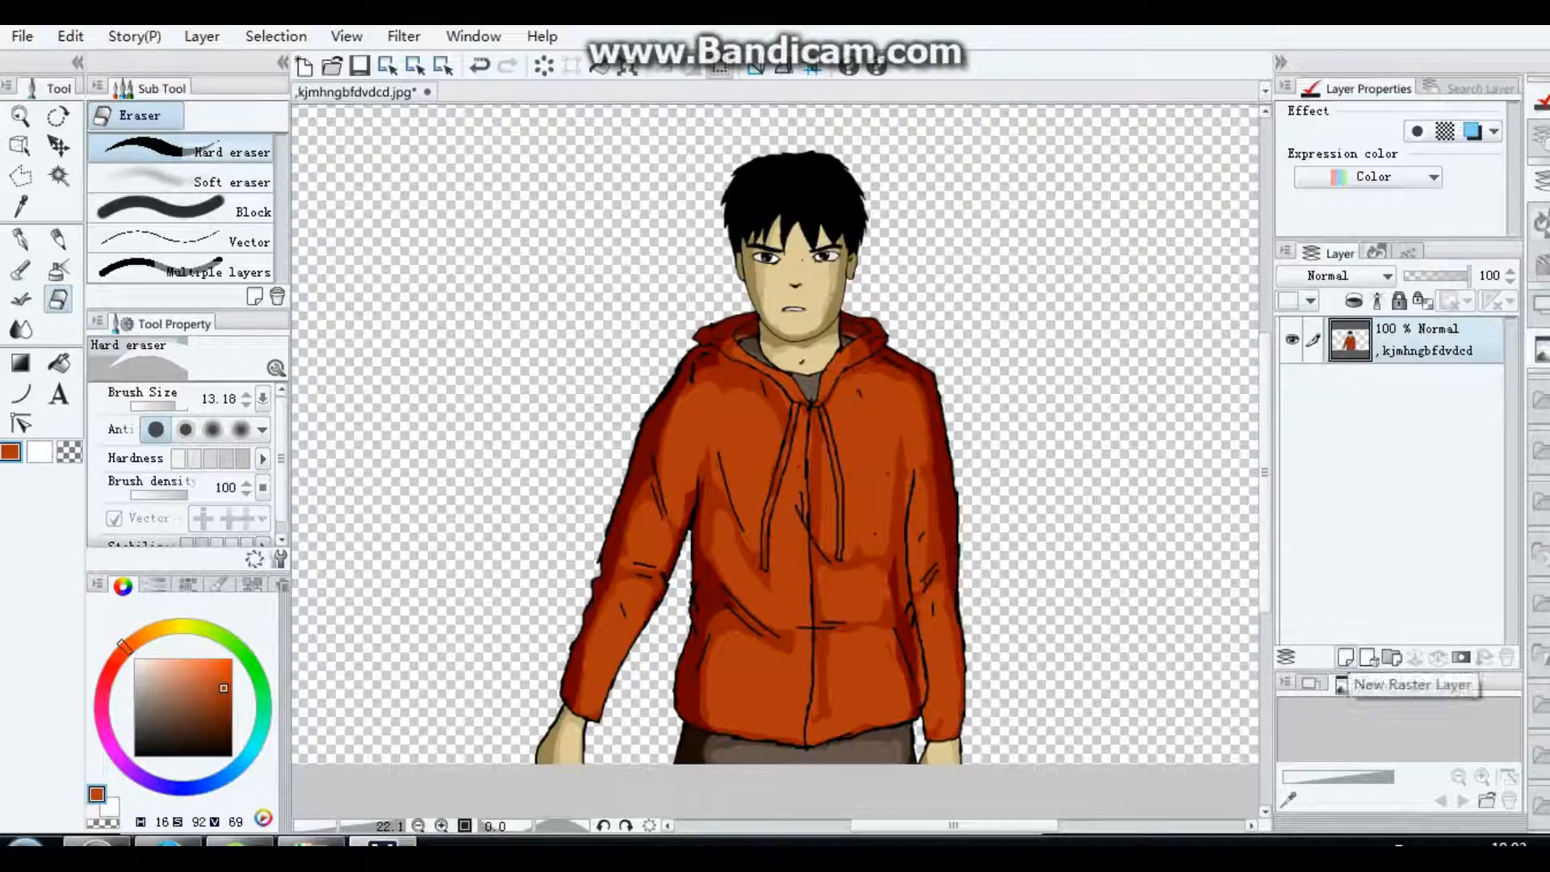
Step: Create a selection from the merged figure layer's contents
right_click(1397, 338)
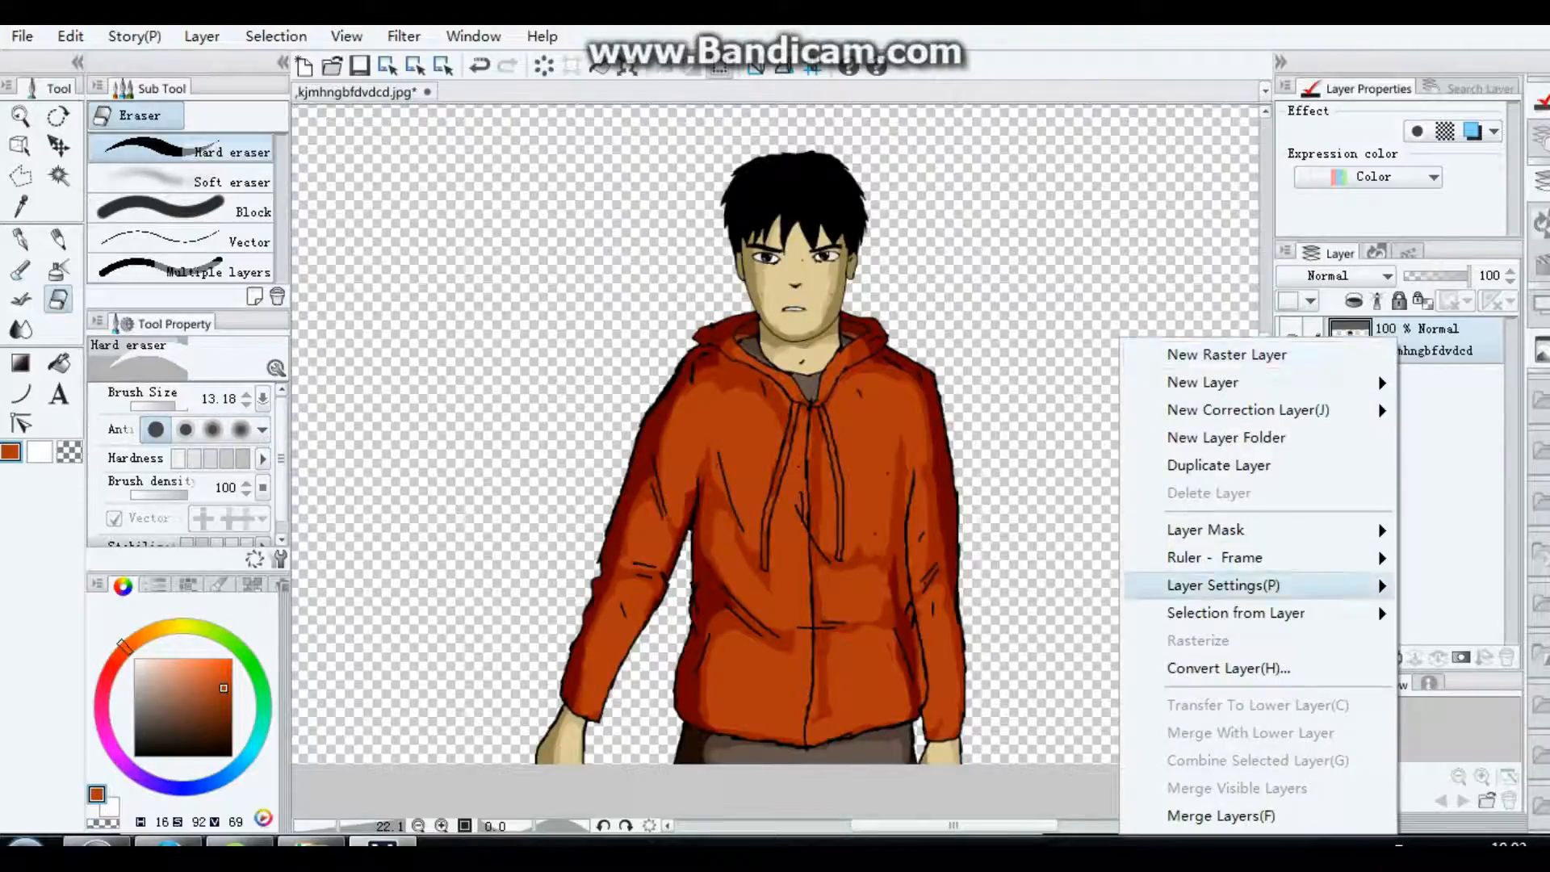
mouse_move(1235, 613)
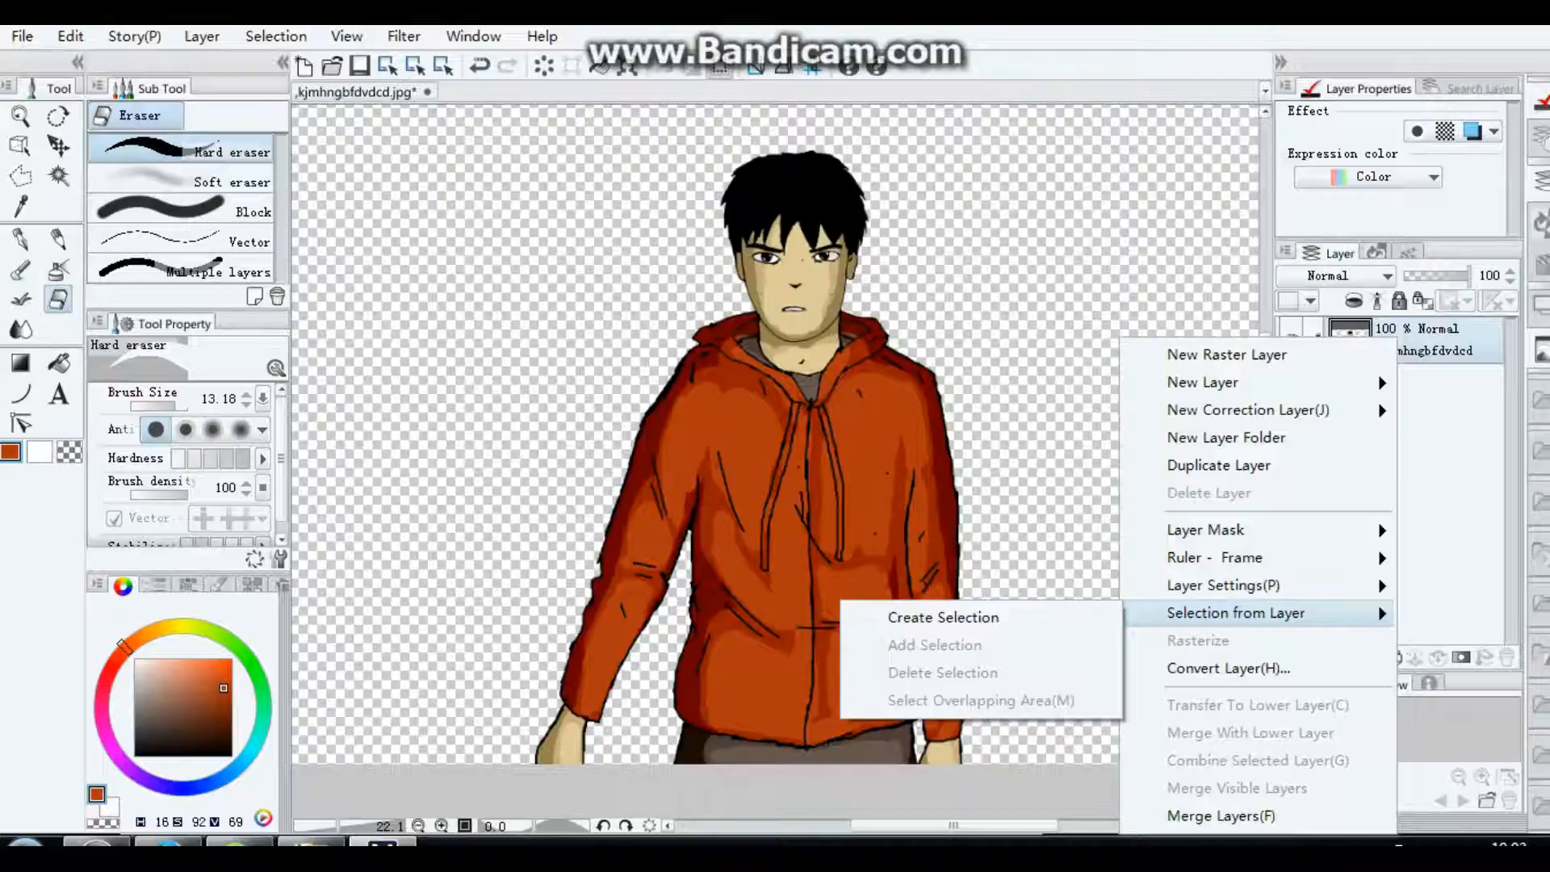
click(944, 617)
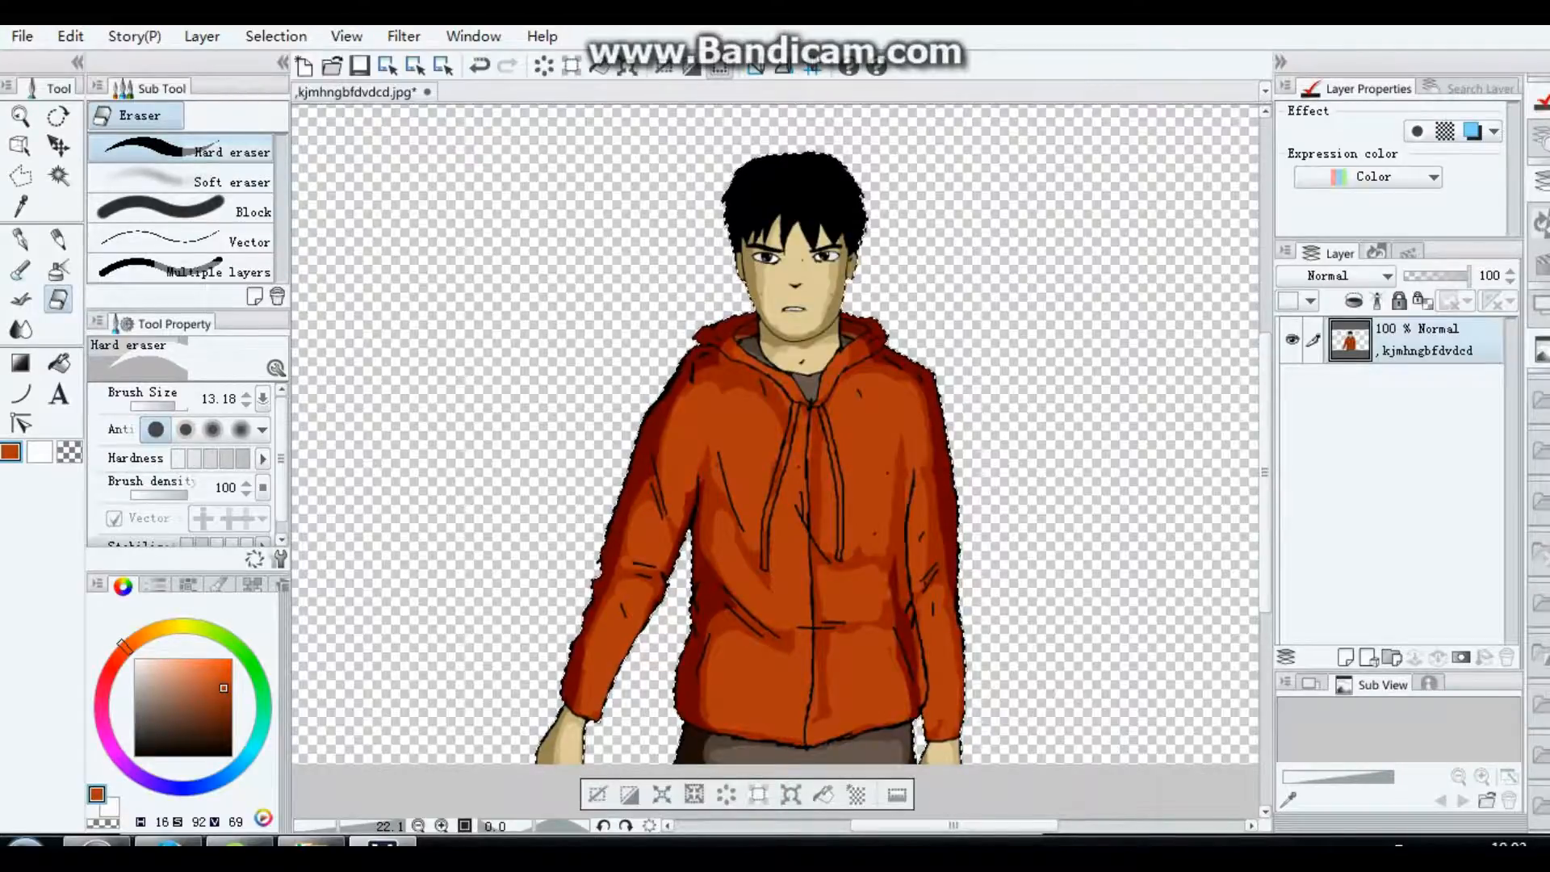
Step: Add a new raster layer above the figure and set its opacity to 39%
scroll(1106, 340, up, 1)
scroll(1117, 298, up, 2)
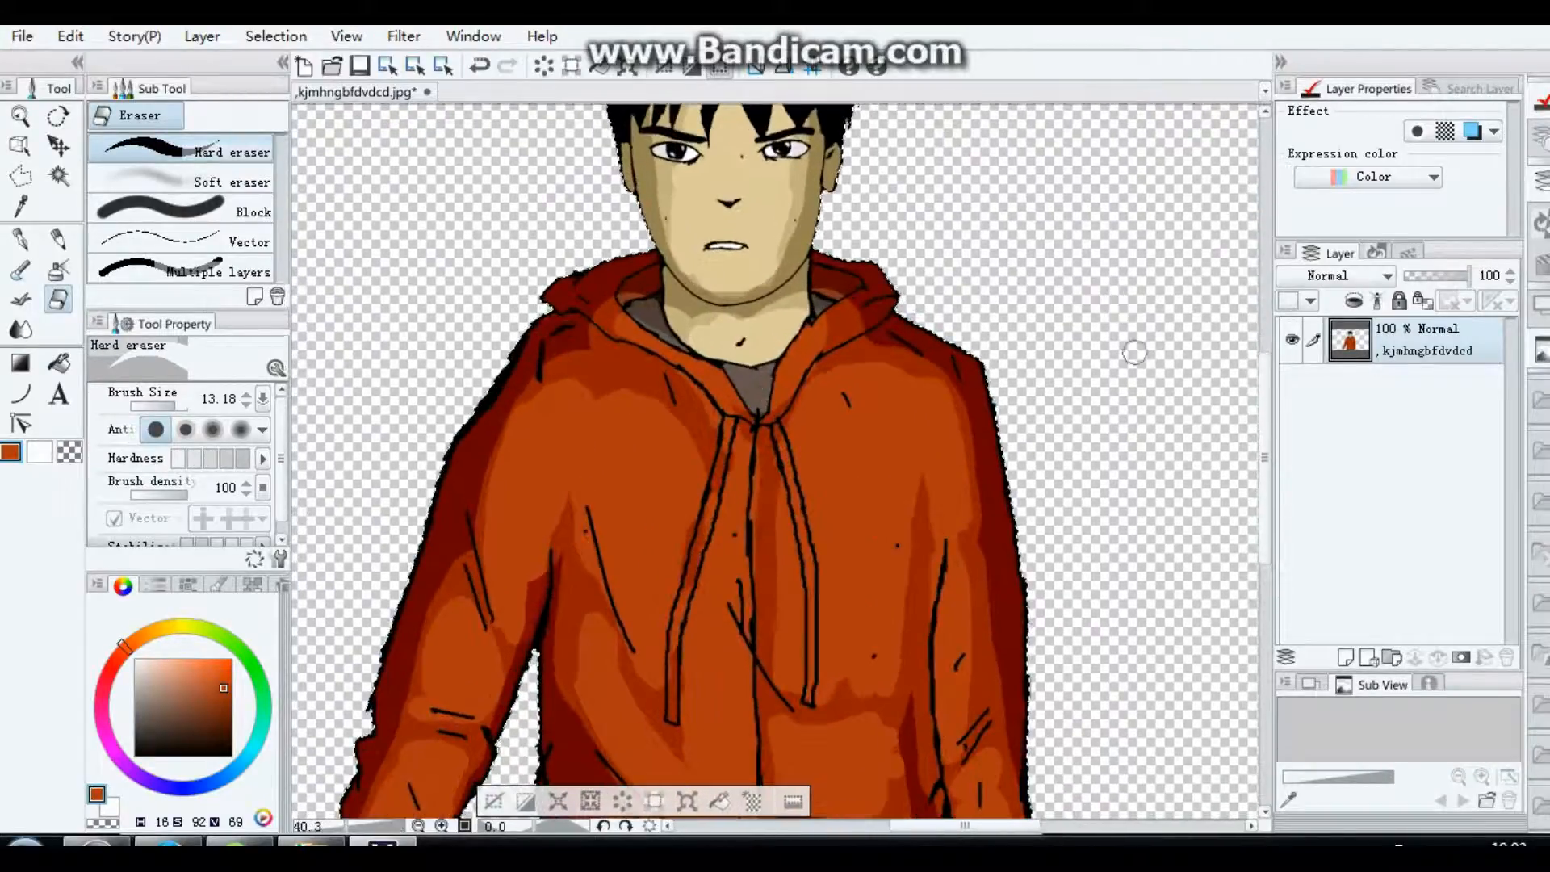
drag(1265, 461, 1265, 401)
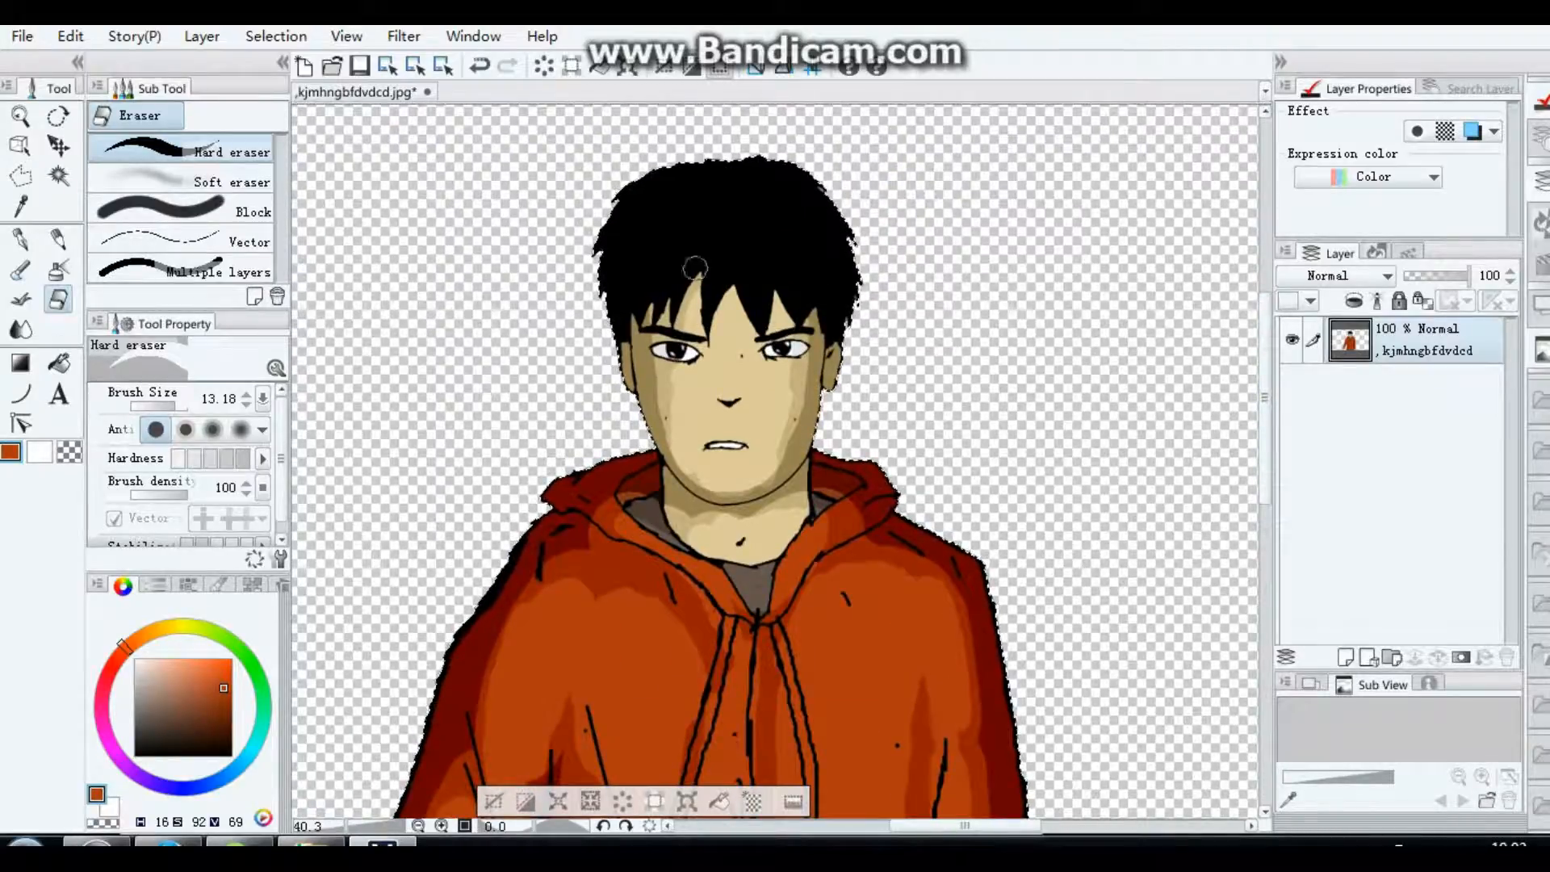
click(1346, 658)
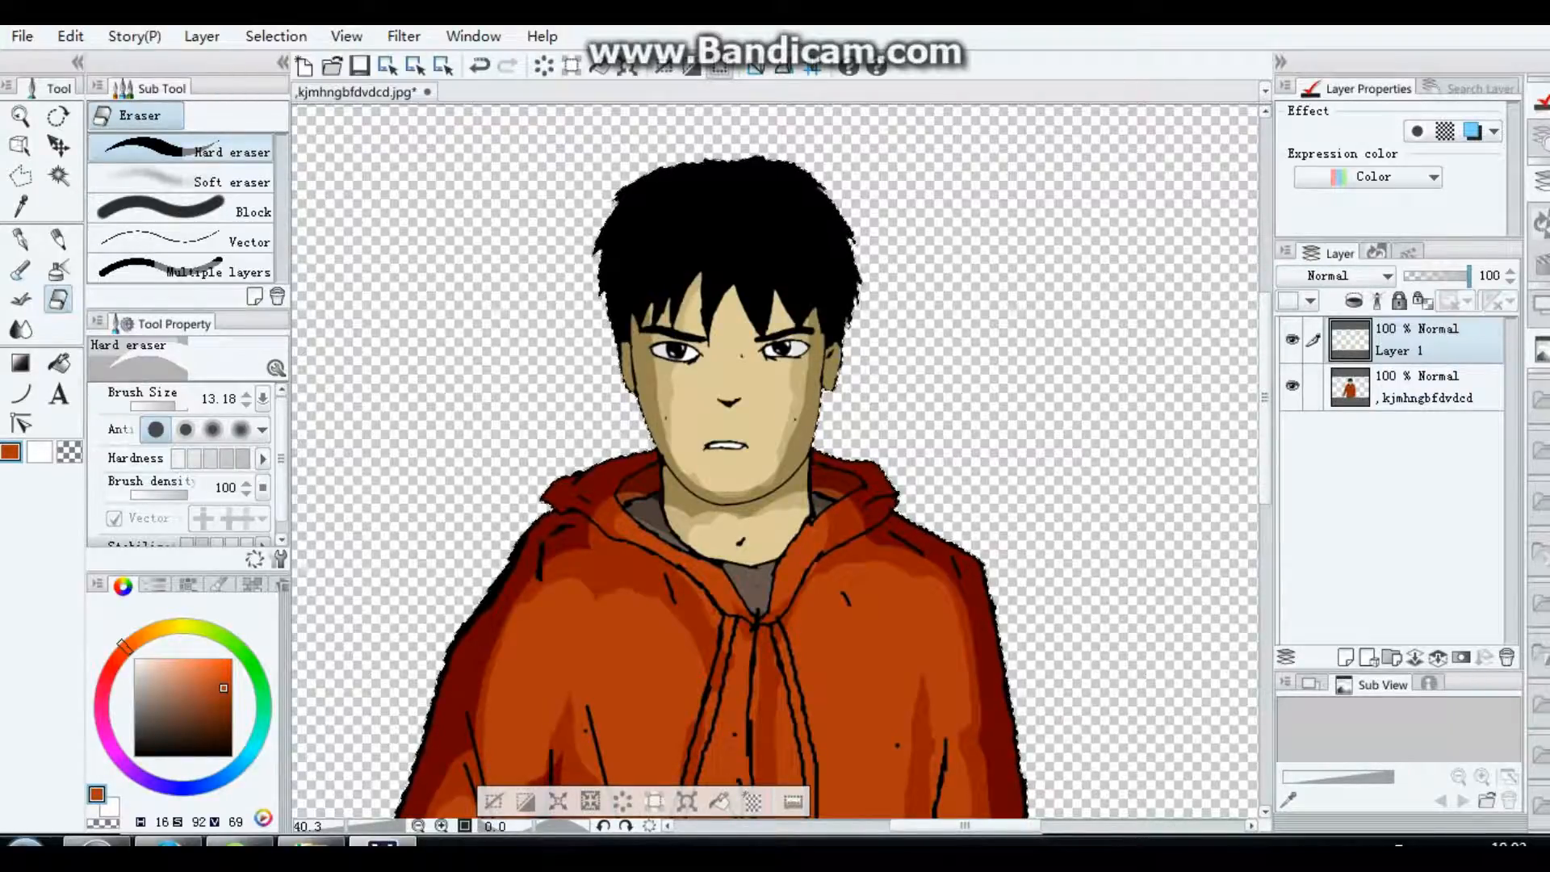
drag(1468, 276, 1433, 275)
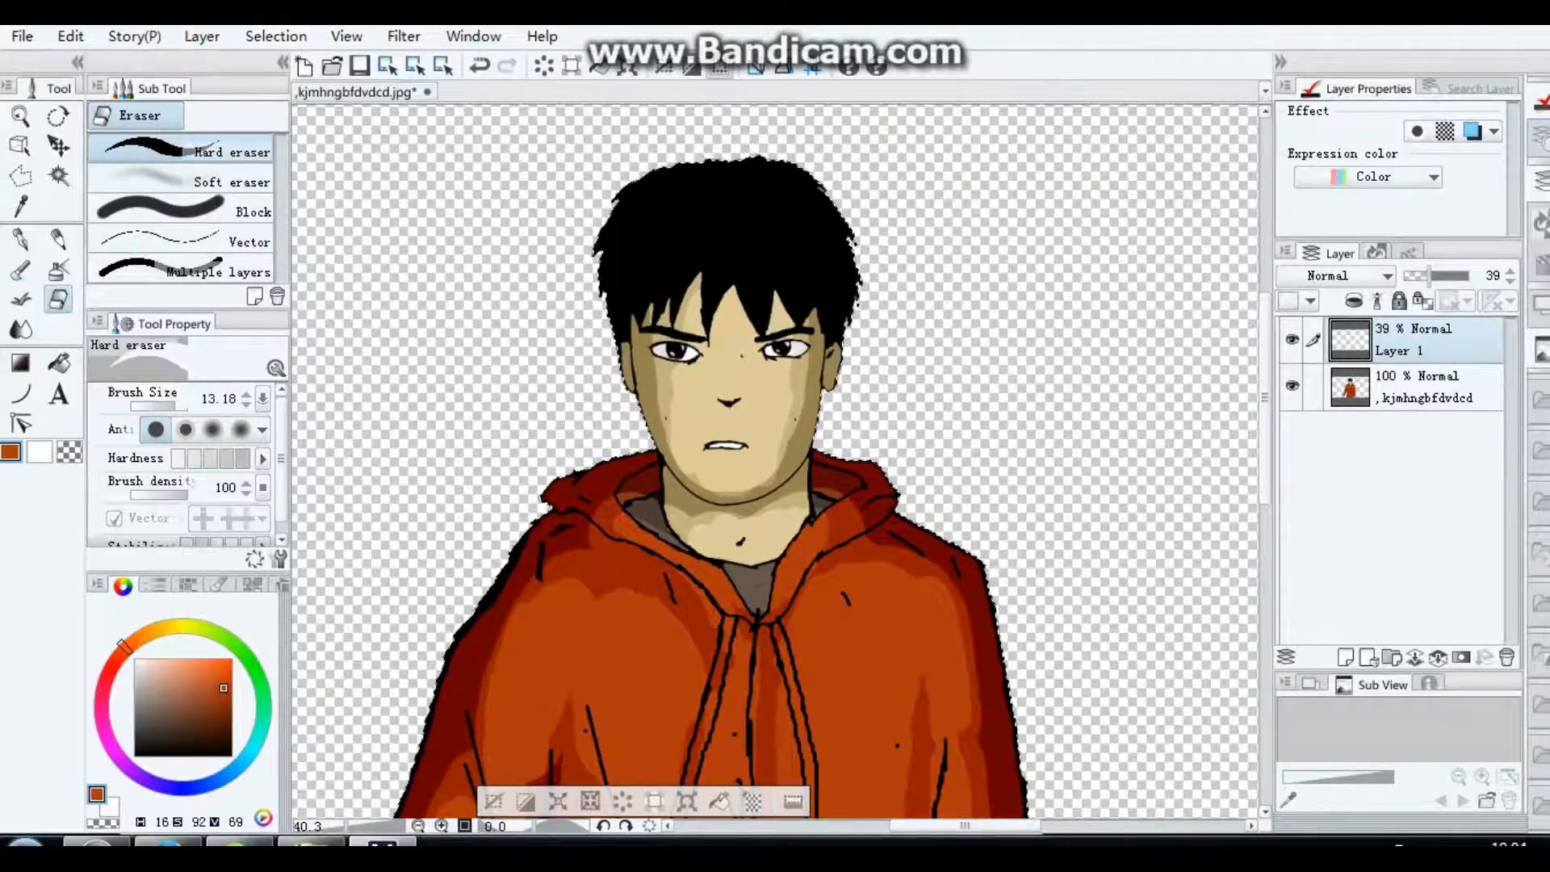
Step: Paint a white highlight on one side of the hair with the G-pen at brush size 6.31
key(p)
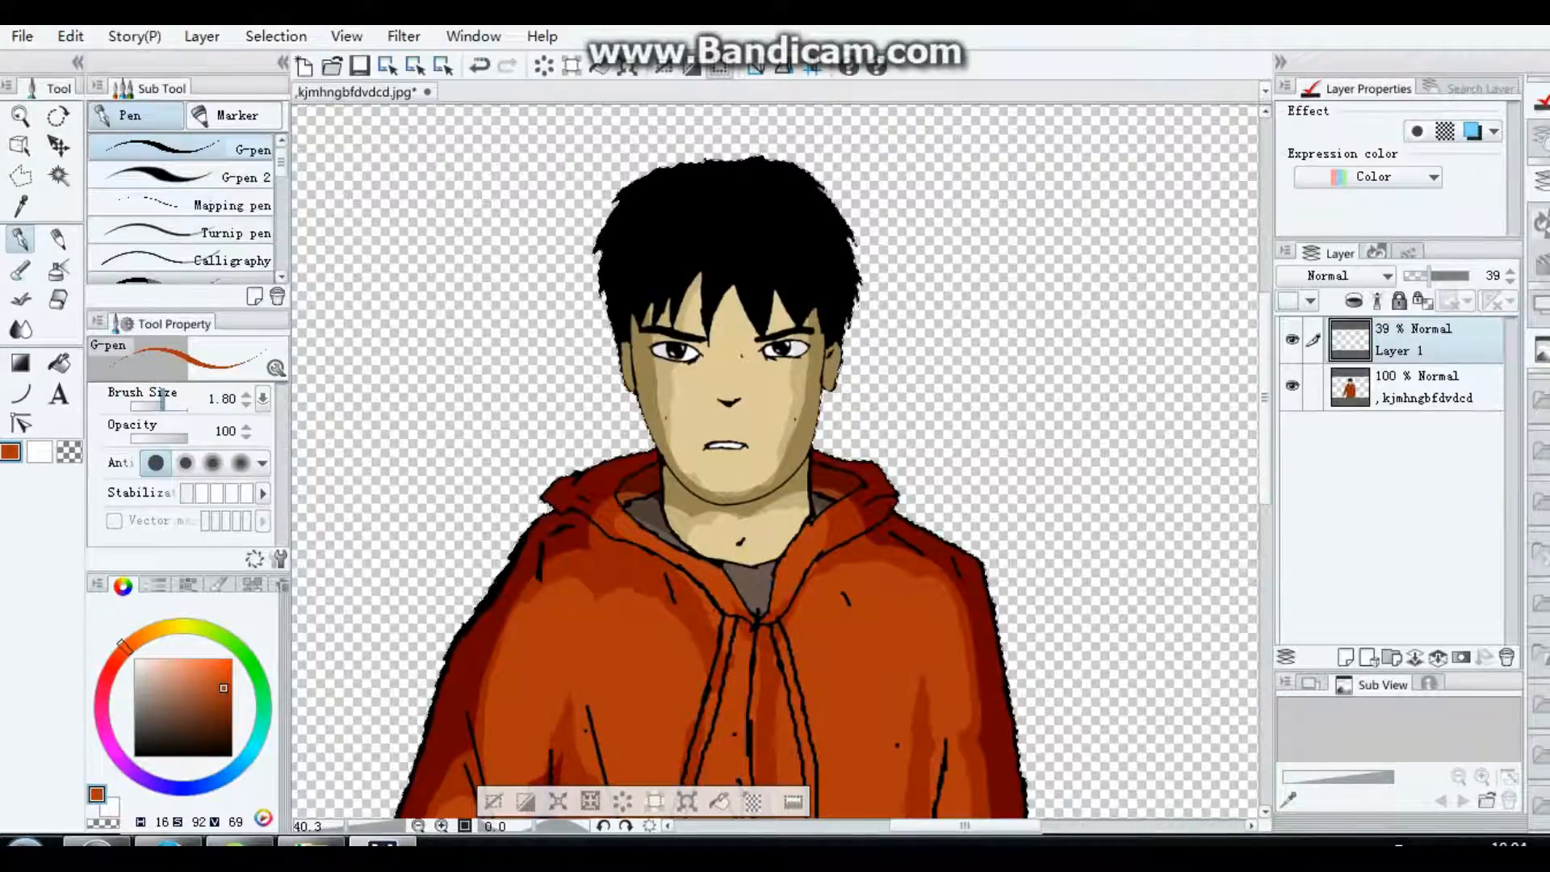
drag(162, 405, 168, 405)
key(])
key(])
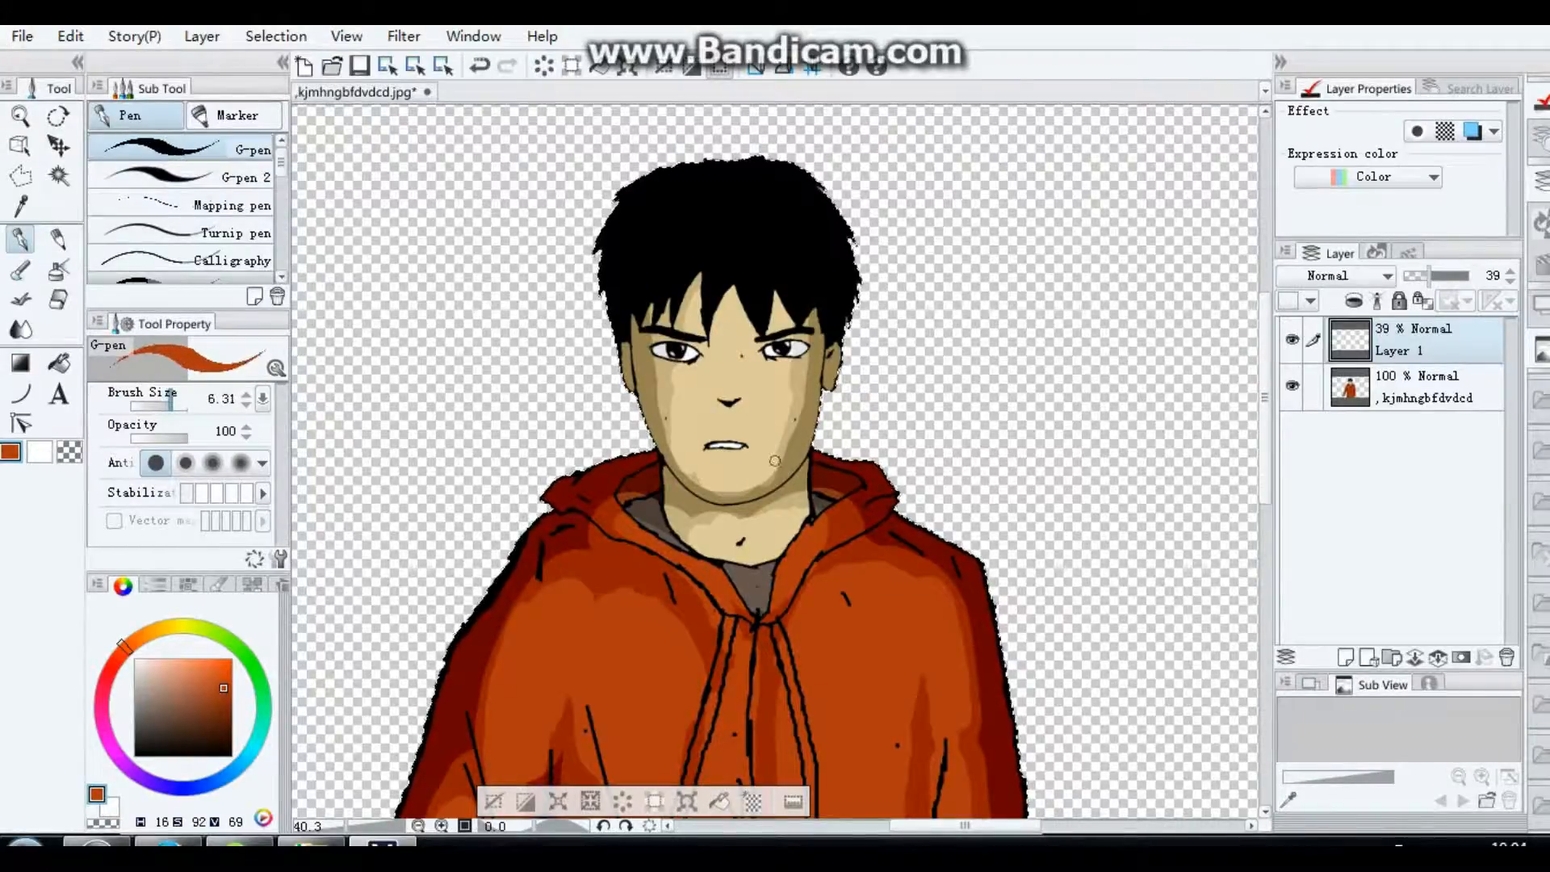
drag(148, 672, 134, 658)
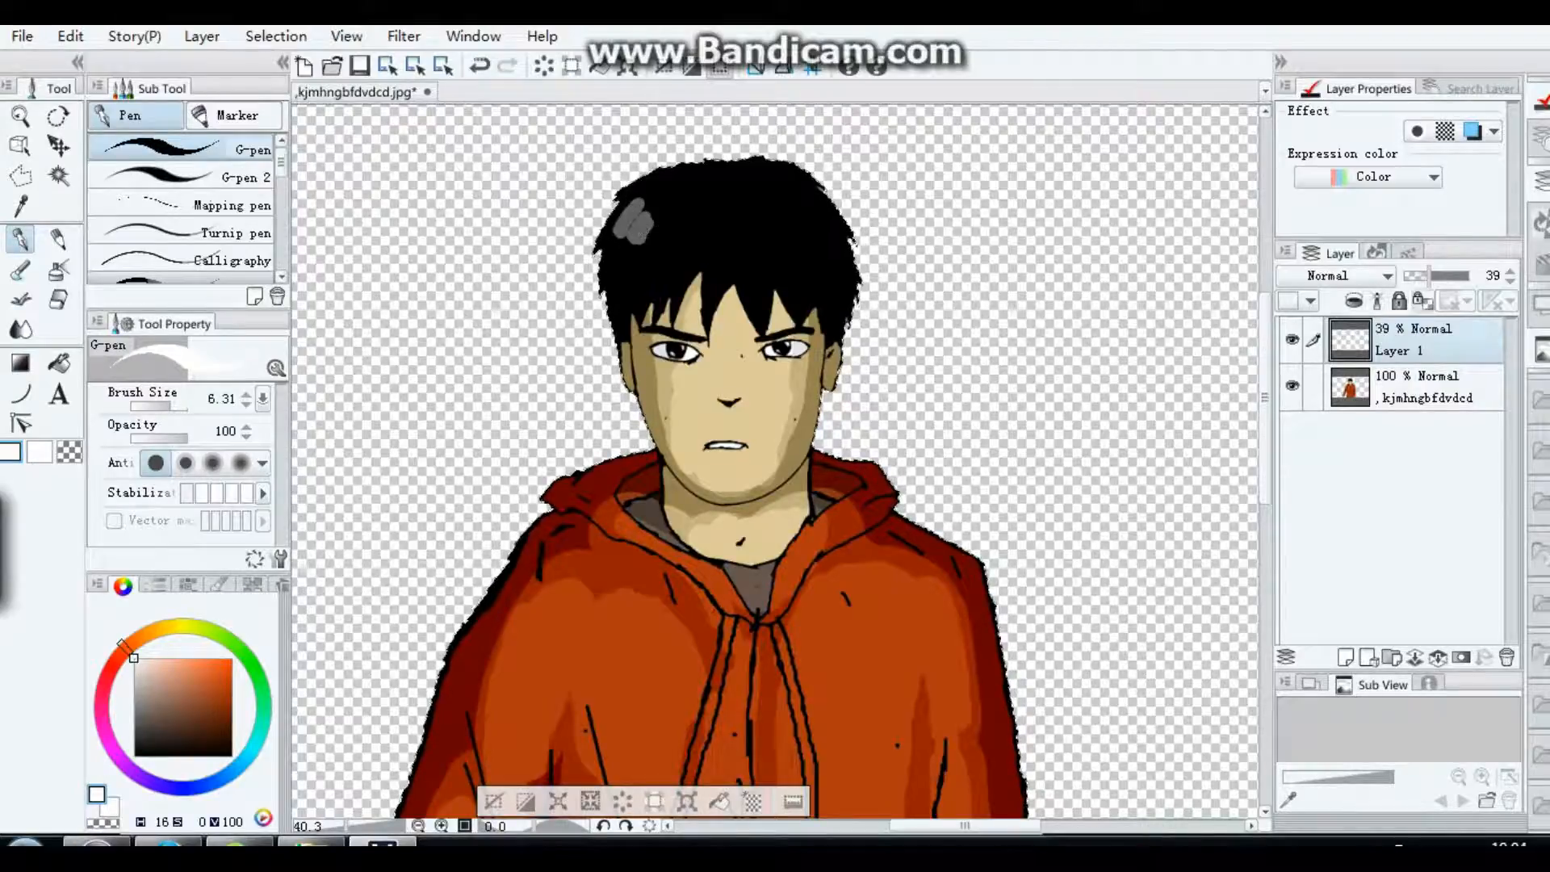
Step: Lower the highlight layer's opacity to 18% and paint white highlights across the rest of the hair, using brush size 1.90 for the finer ones
drag(1429, 275, 1415, 275)
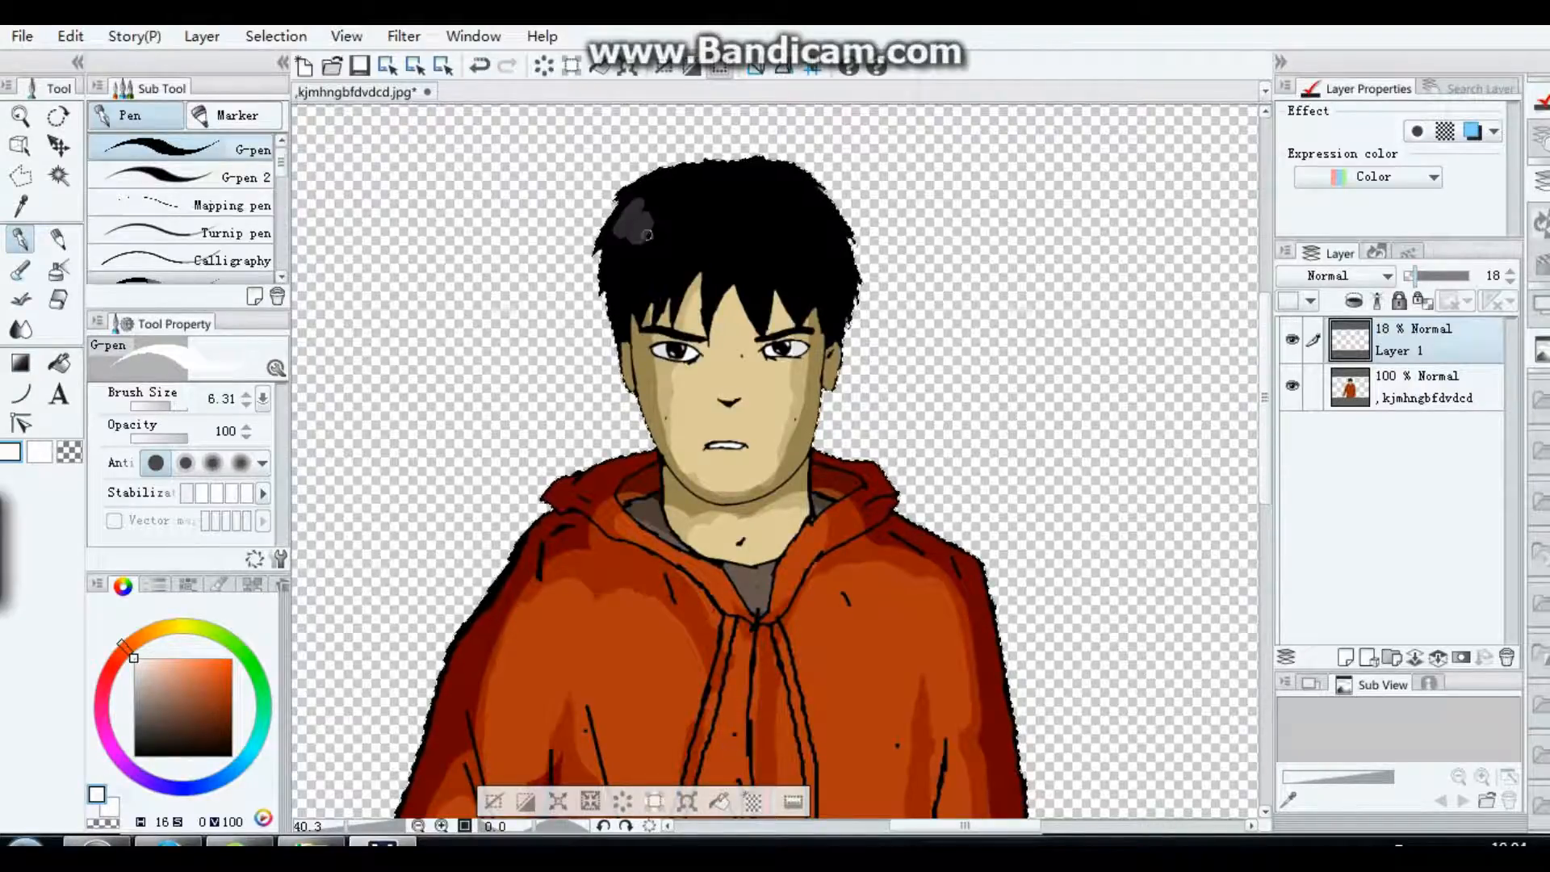
drag(663, 235, 682, 261)
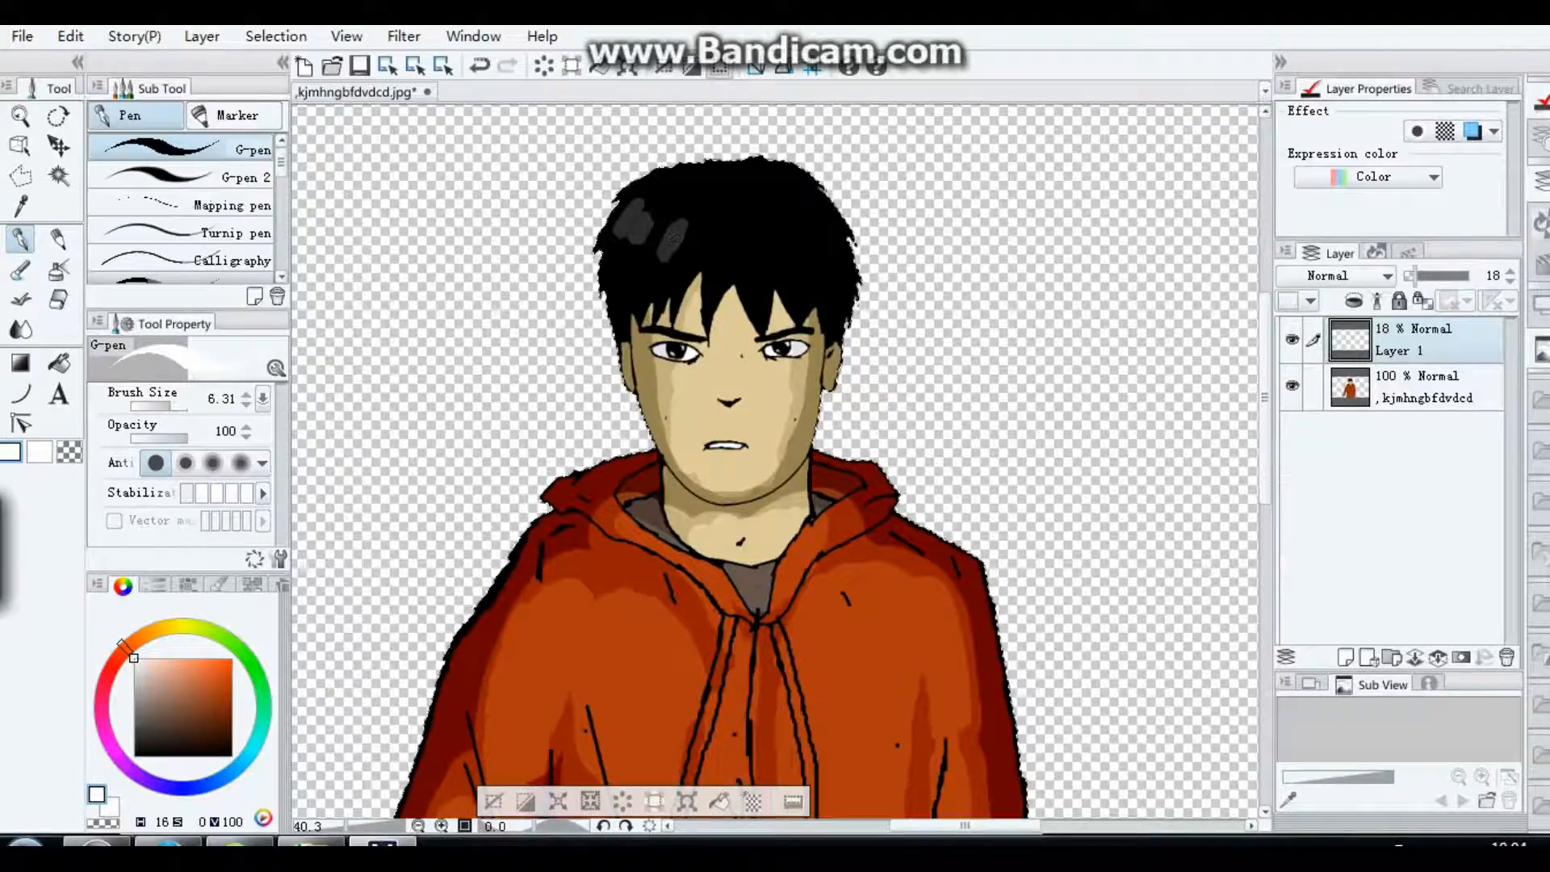
drag(170, 406, 160, 406)
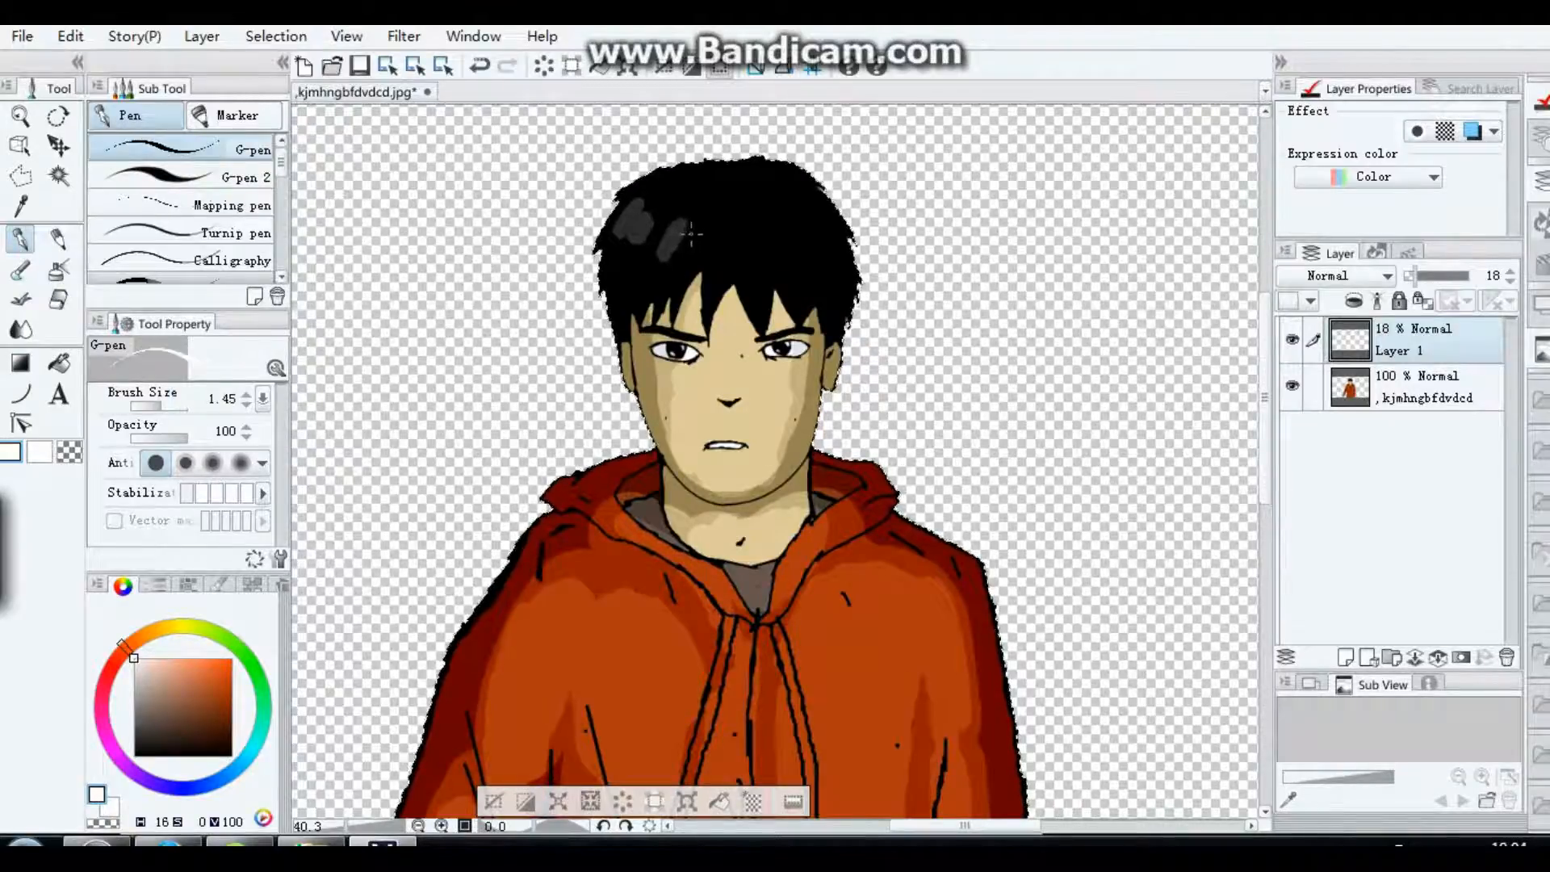
click(163, 406)
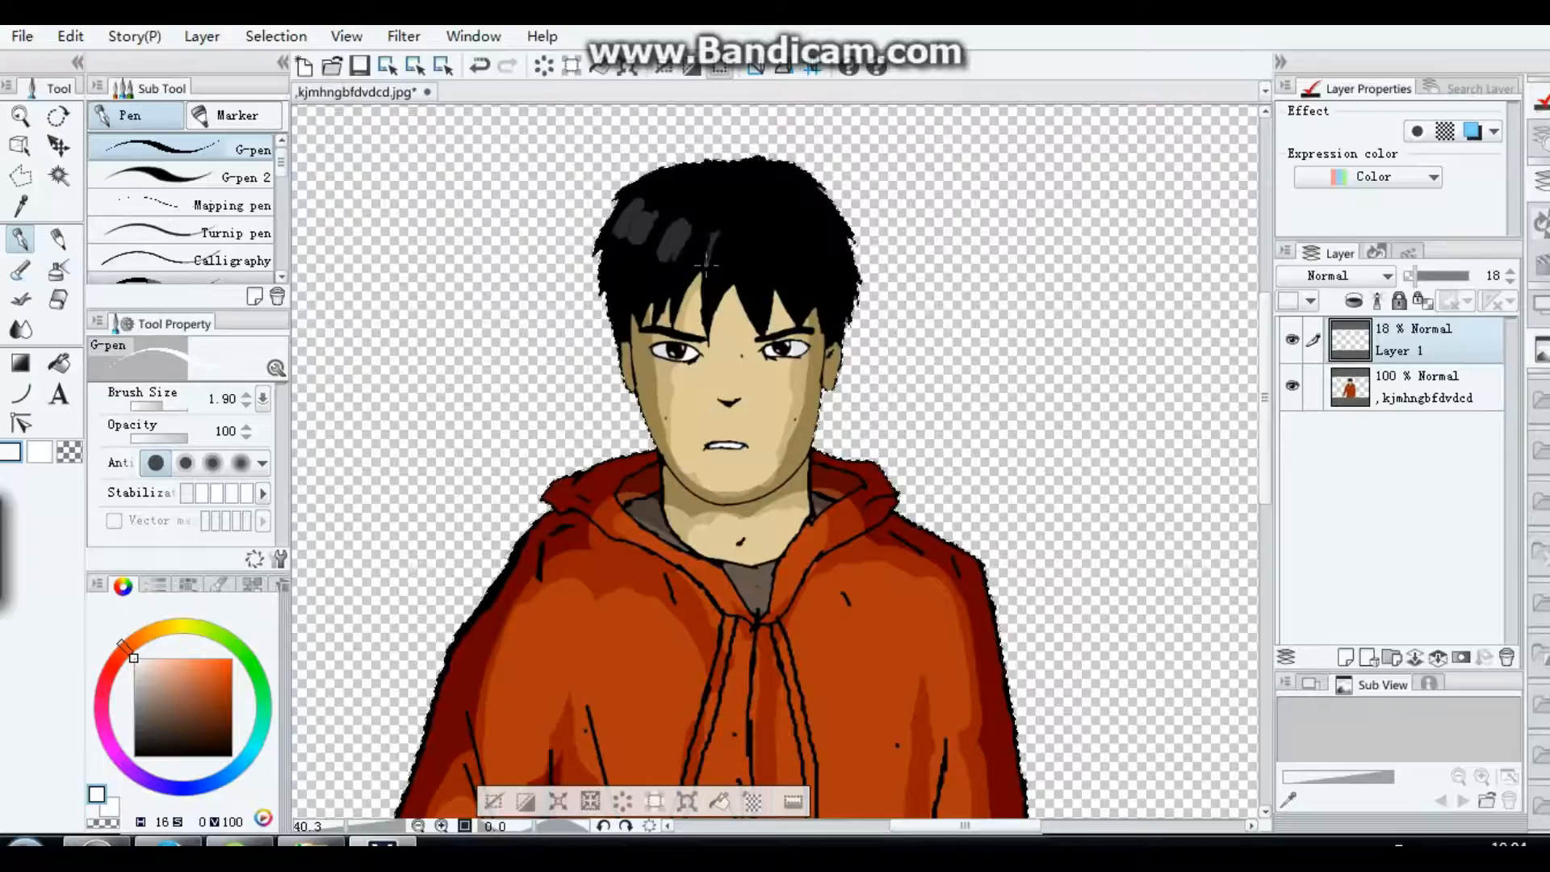
mouse_move(720, 231)
mouse_down()
mouse_move(709, 269)
mouse_move(722, 236)
mouse_move(714, 262)
mouse_move(741, 269)
mouse_move(730, 234)
mouse_move(774, 256)
mouse_up()
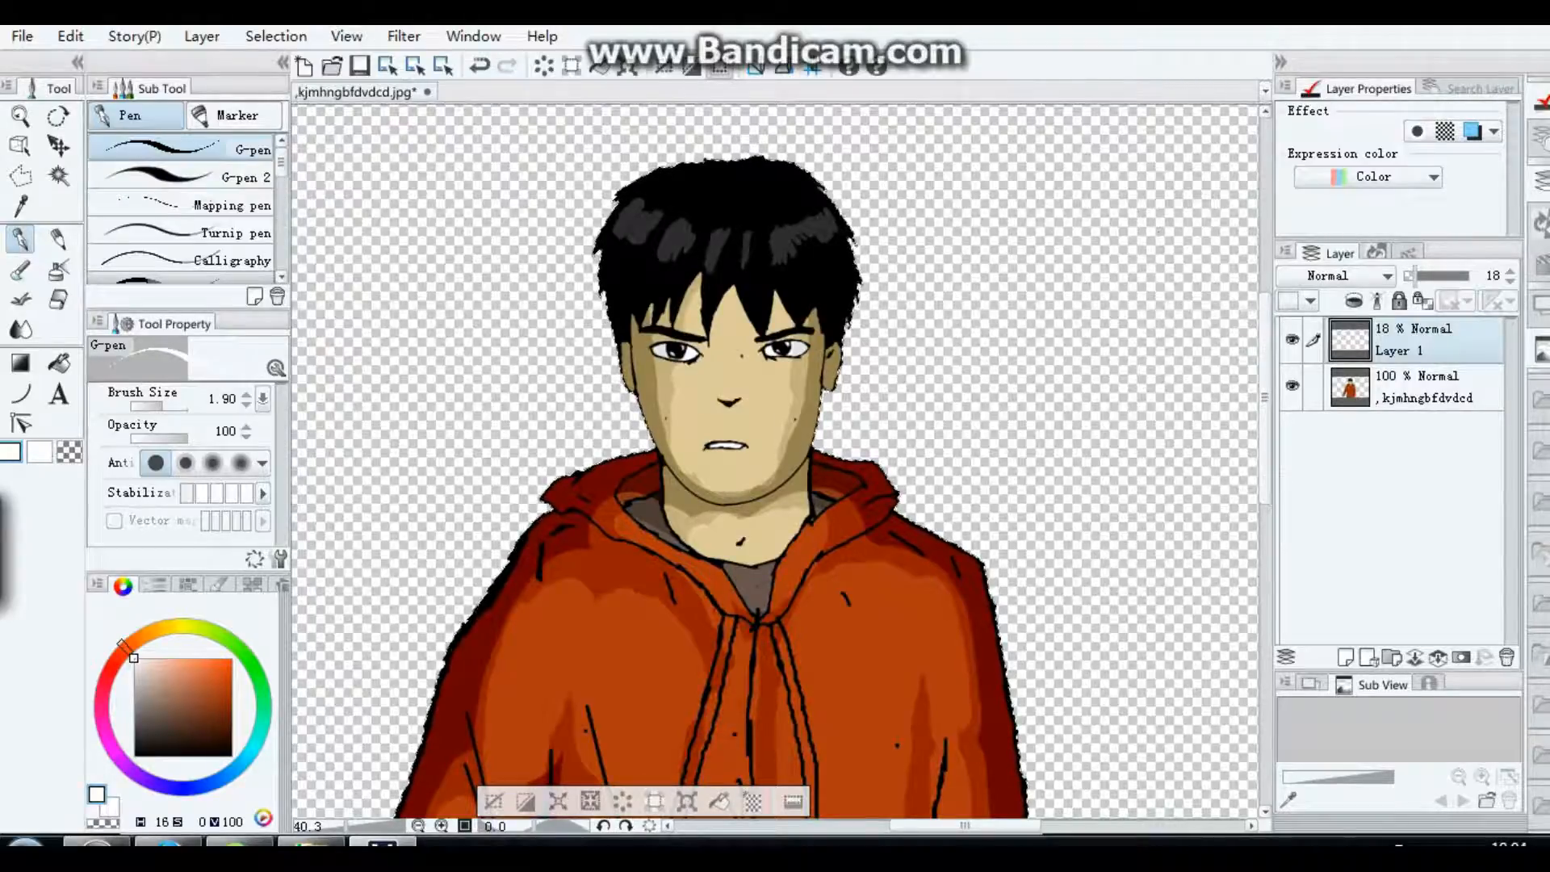
Step: Set the hair highlight layer's opacity to 16% and merge it with the figure layer below
drag(1416, 276, 1413, 276)
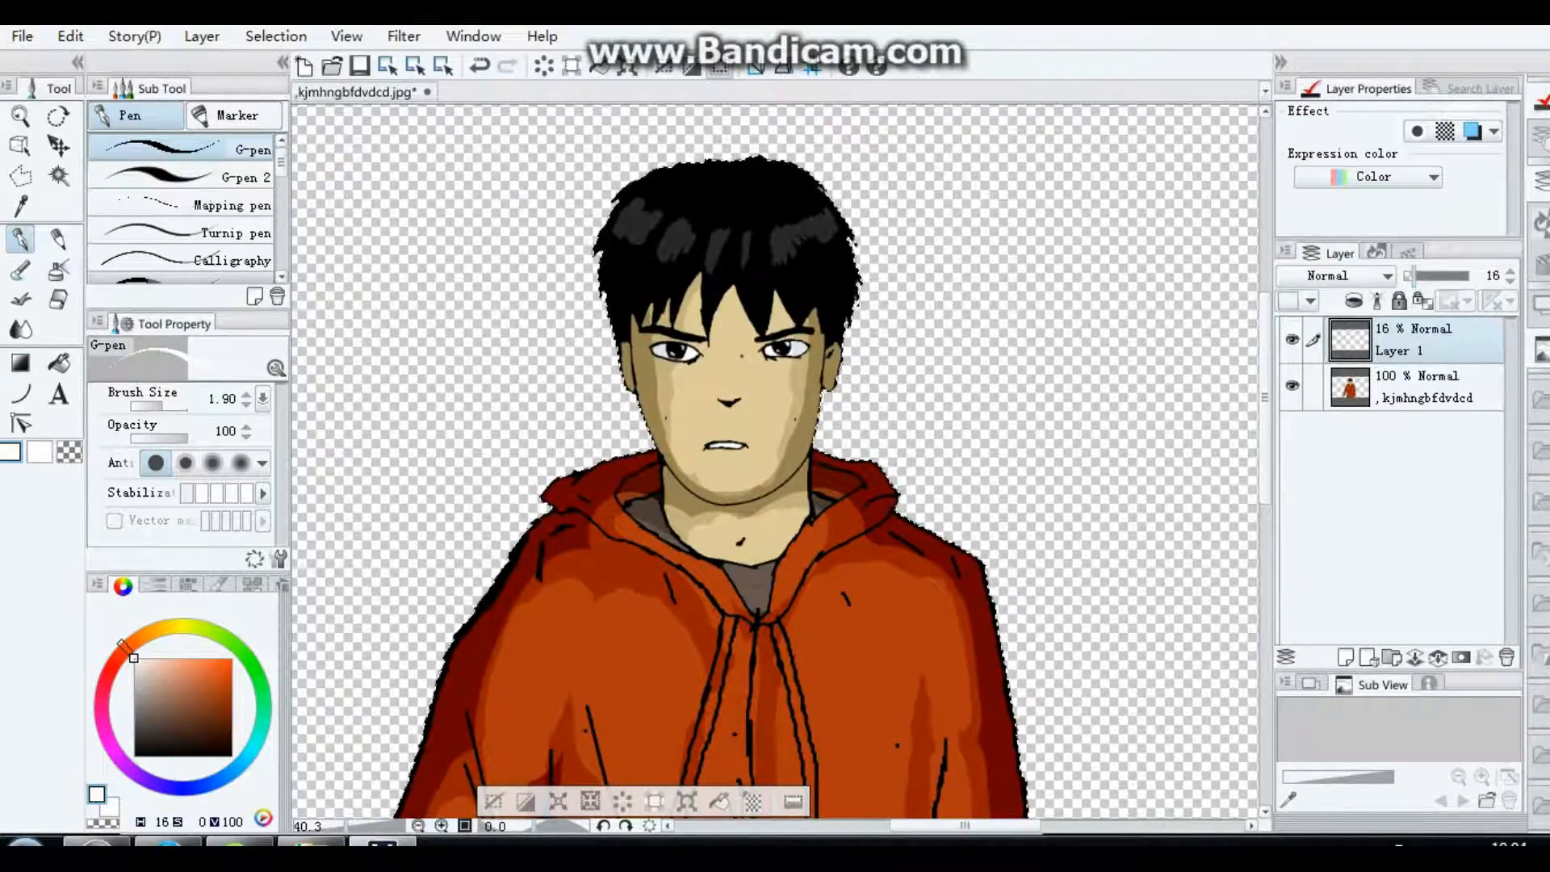
click(1438, 657)
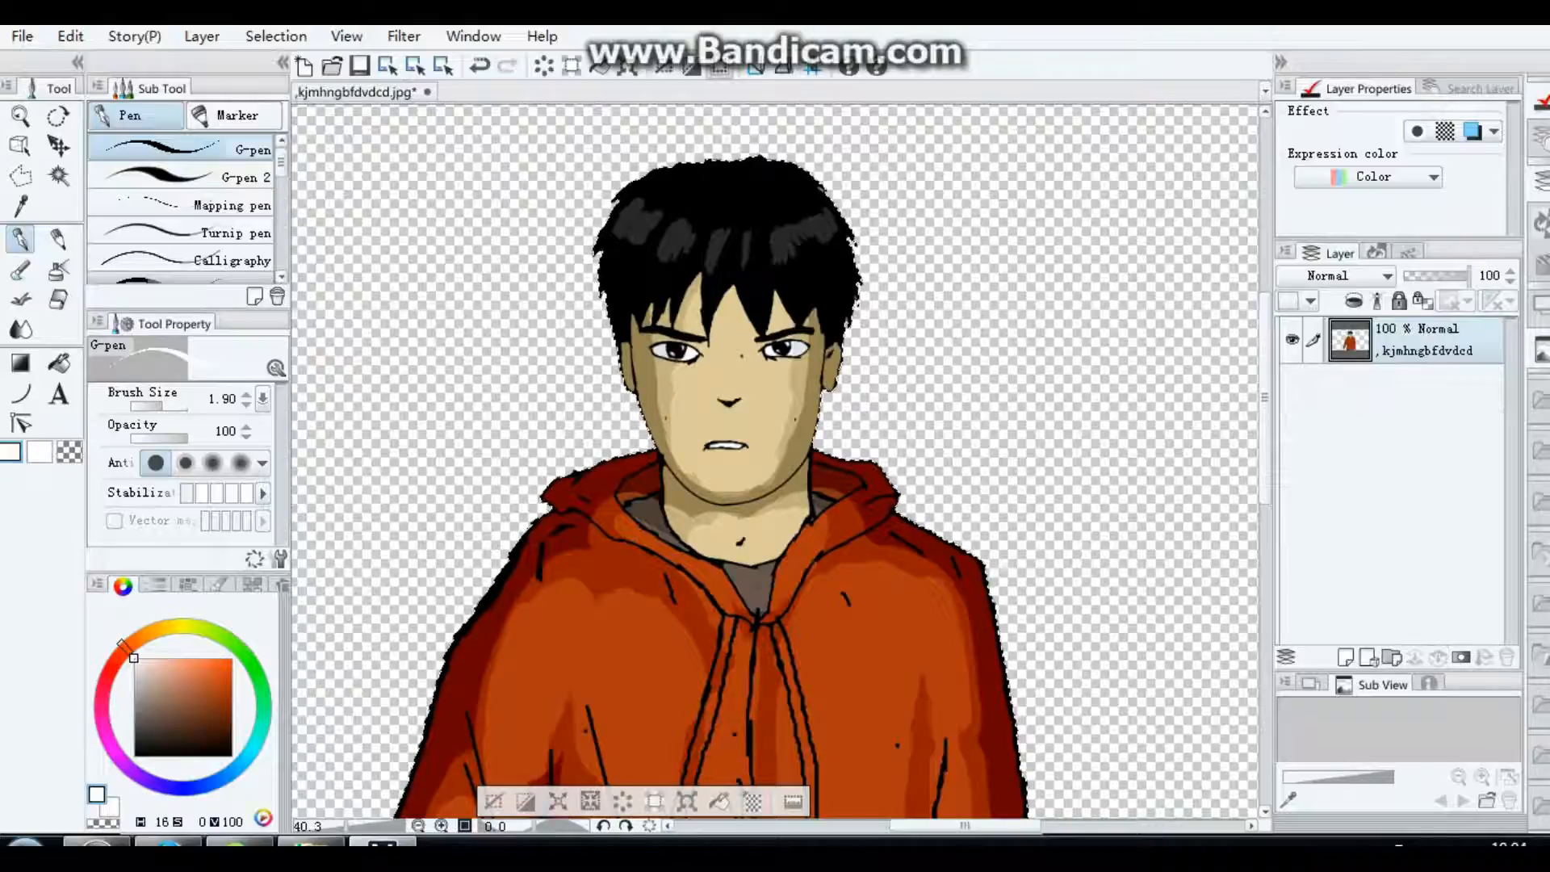
Step: Add a new raster layer above the figure layer and set its blending mode to Overlay
scroll(546, 392, down, 3)
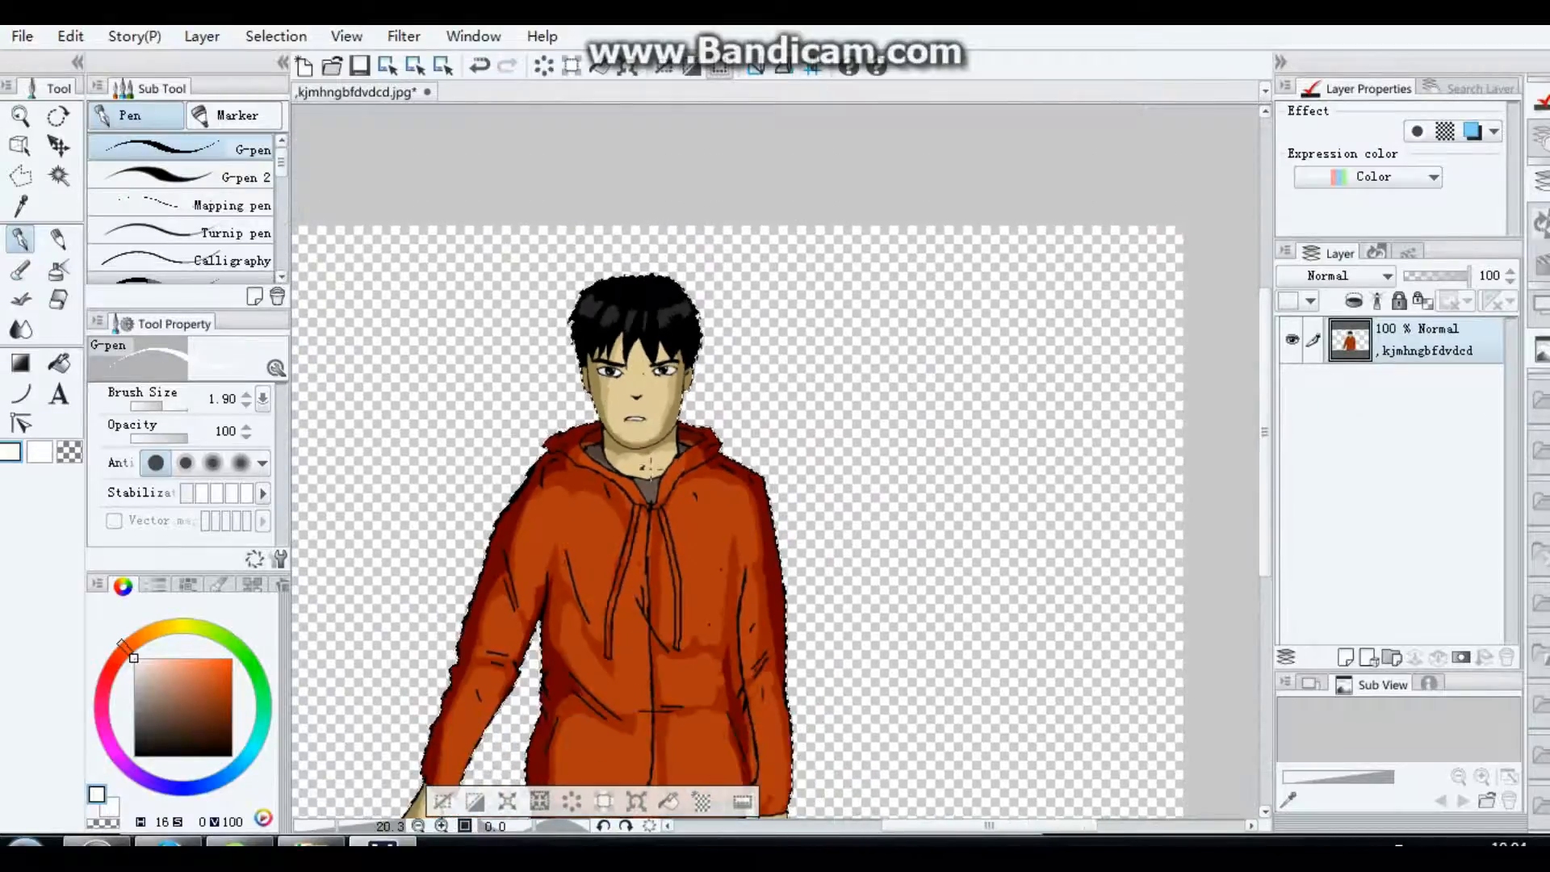
scroll(303, 485, down, 2)
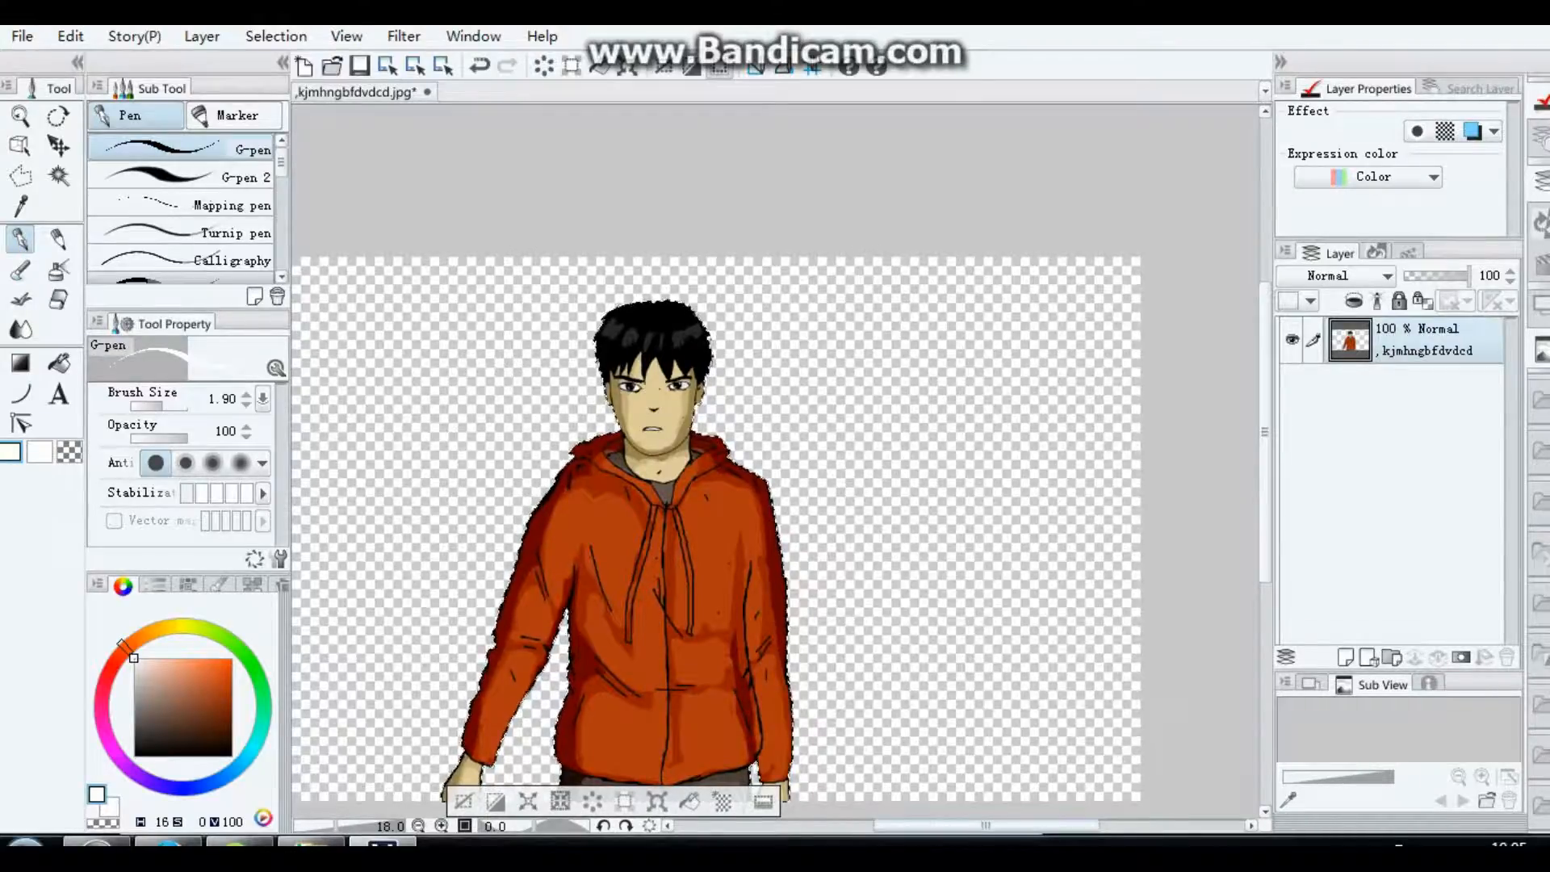
drag(1005, 826, 985, 826)
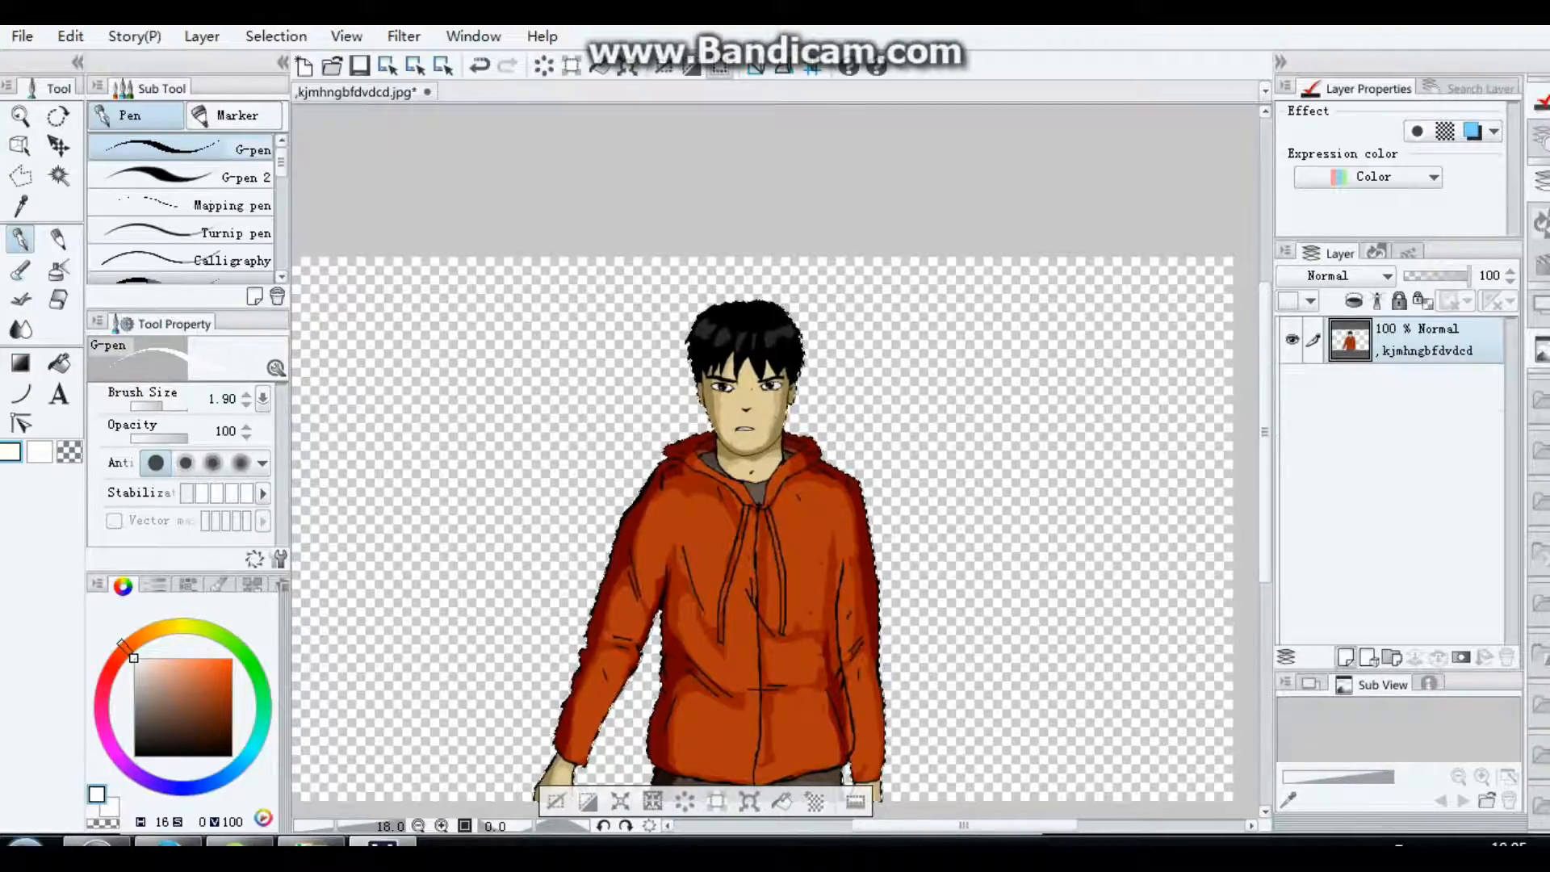
click(1346, 657)
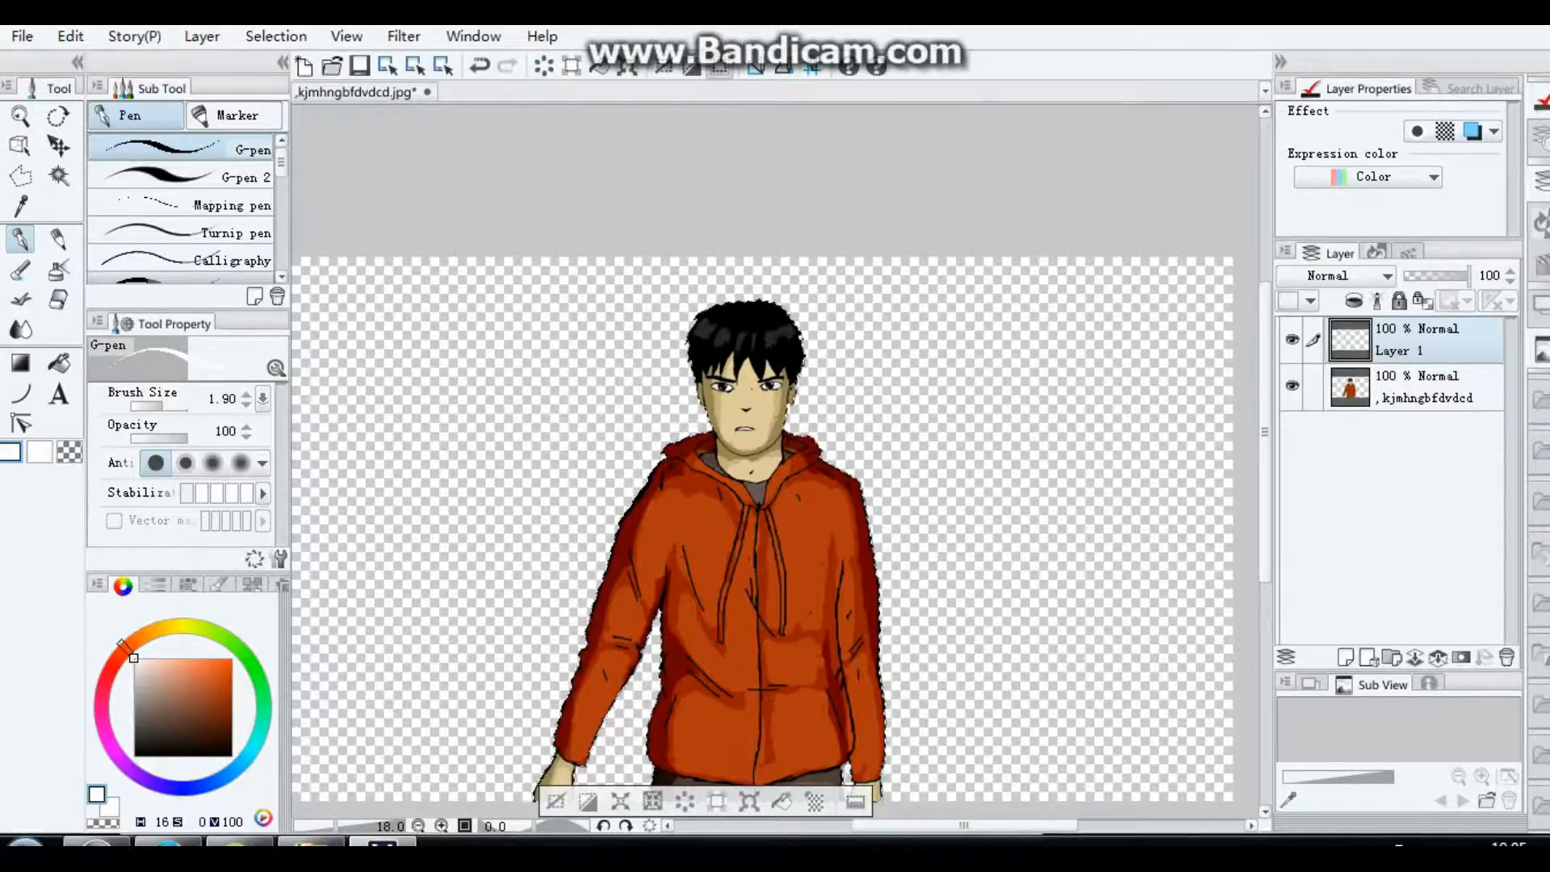
click(1372, 275)
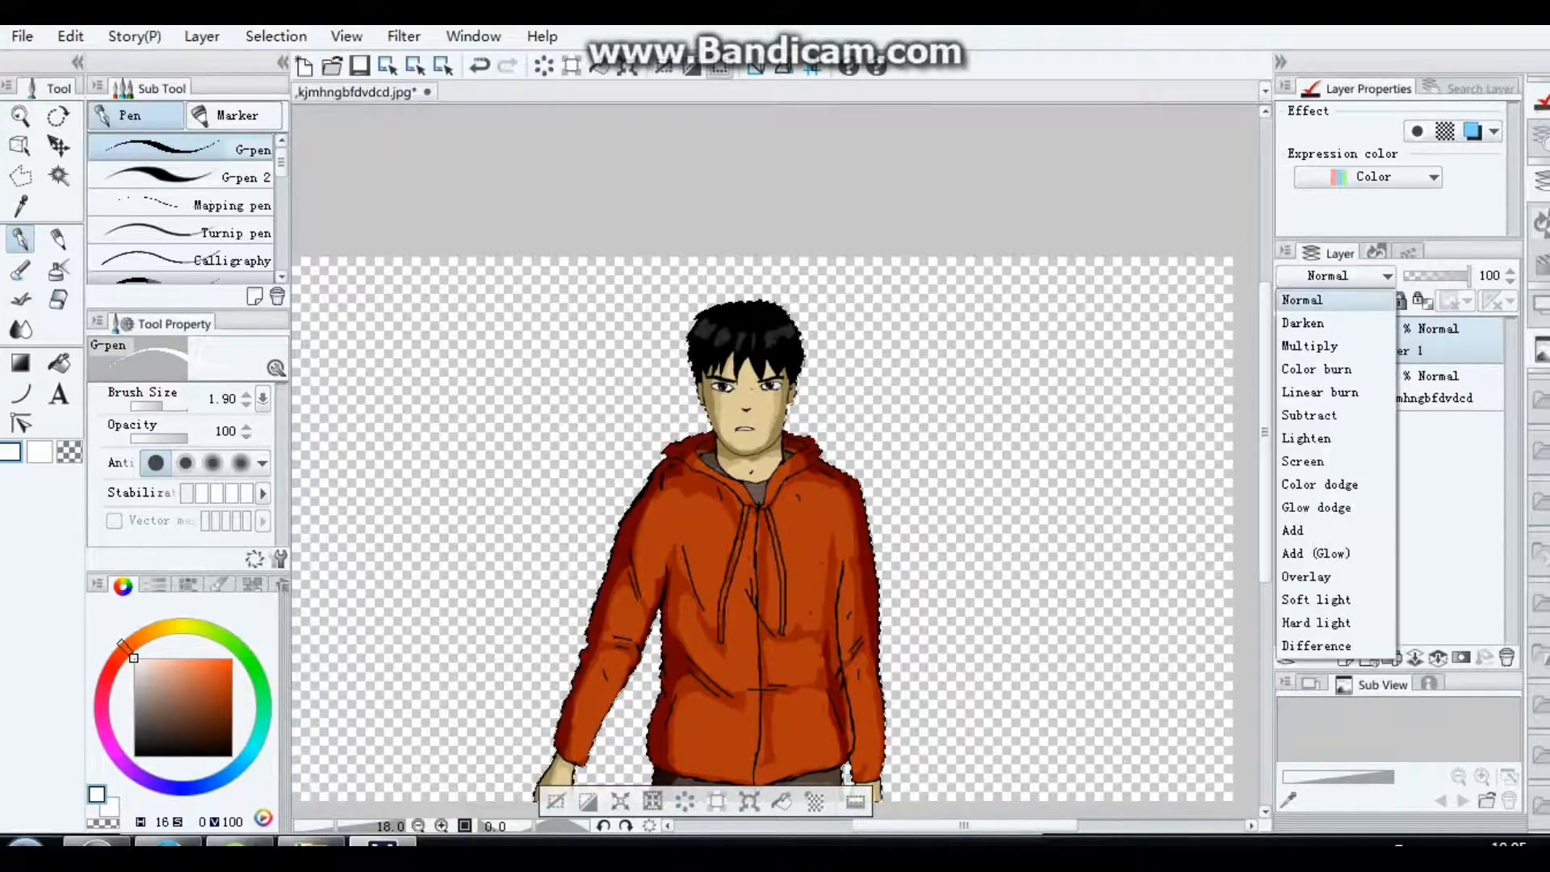
click(1373, 275)
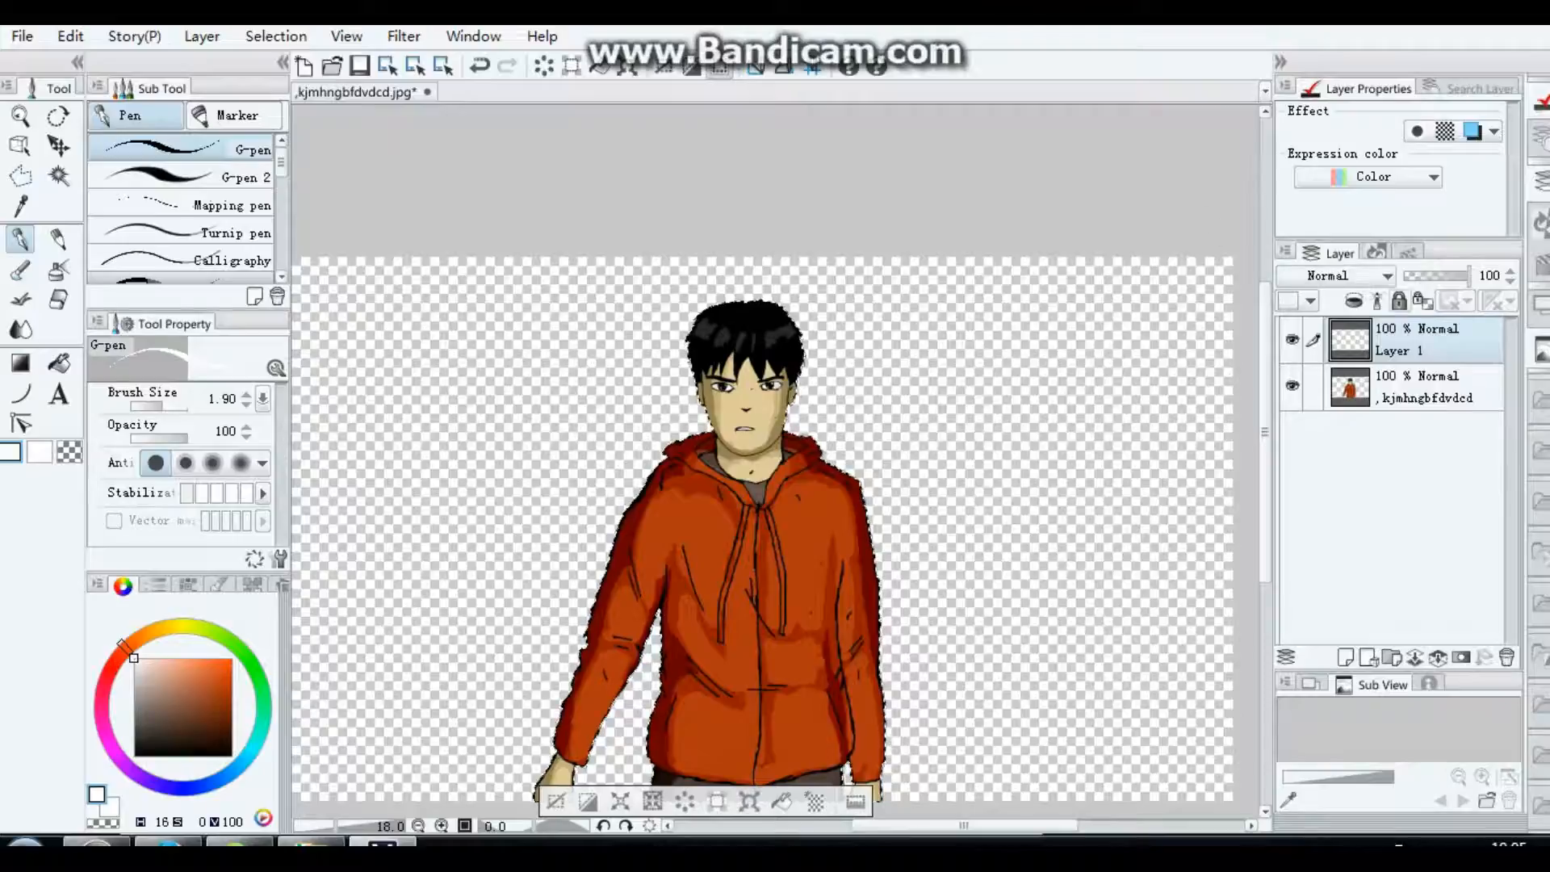
click(1383, 276)
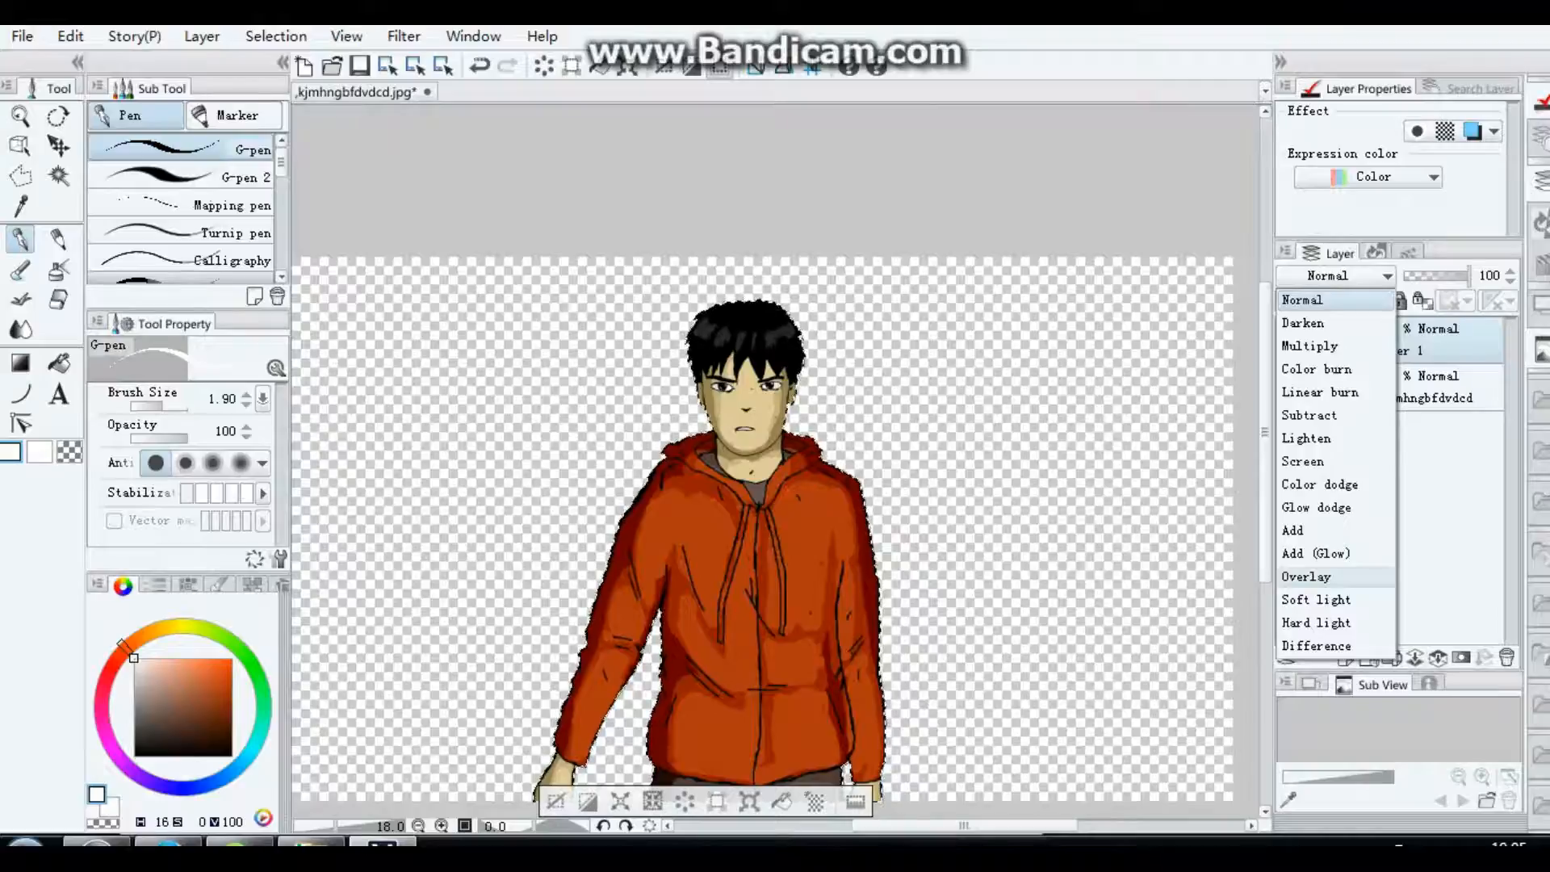
click(1306, 577)
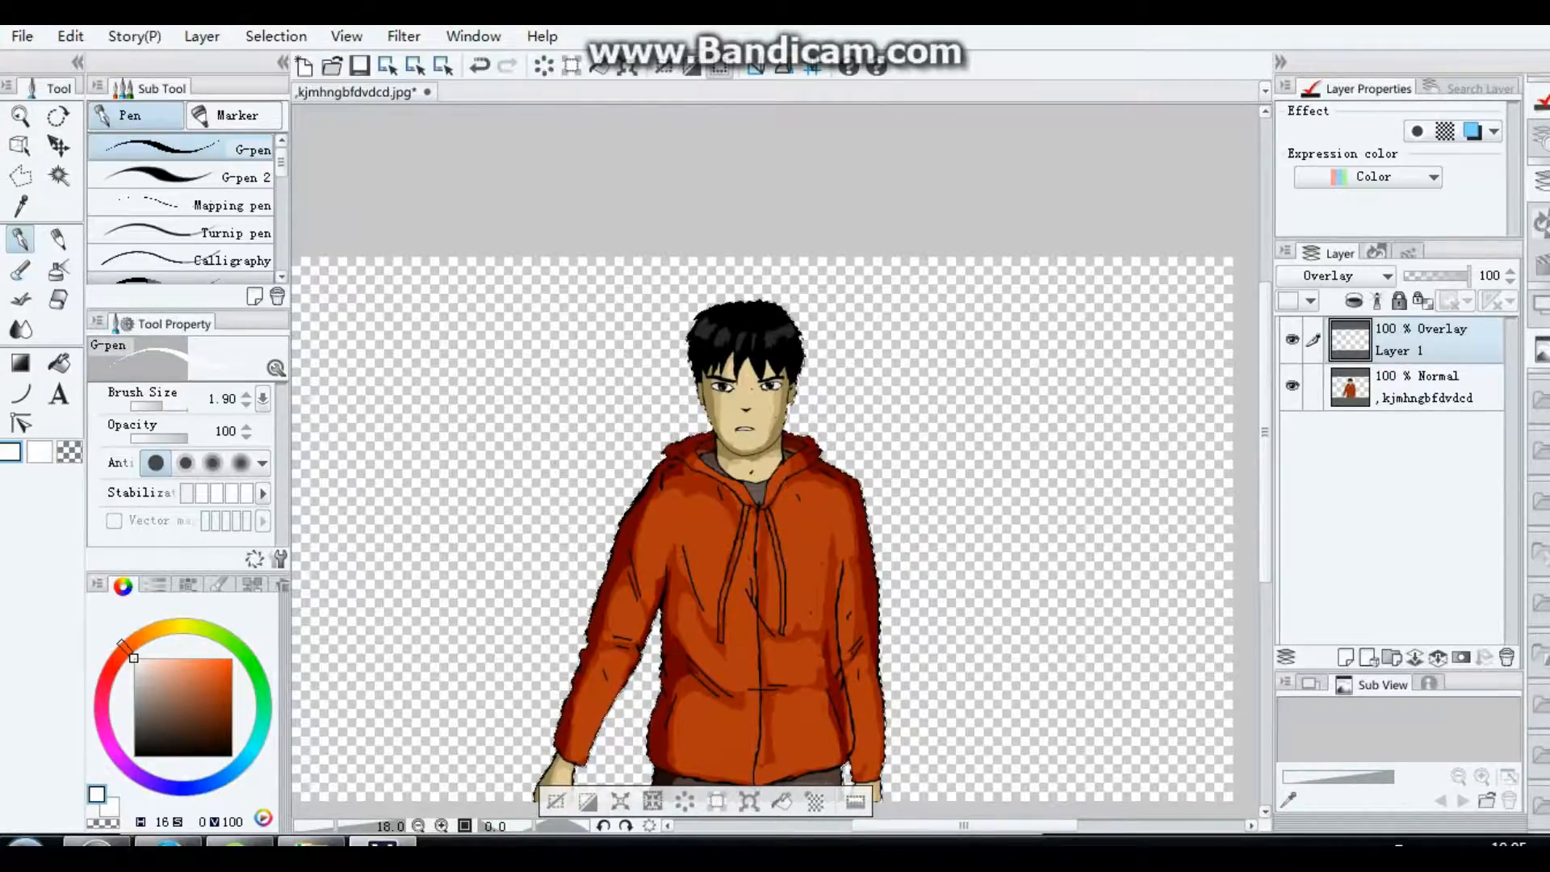
Step: Shade the figure's hoodie in black with the Soft airbrush at brush size 100 and set the Overlay layer's opacity to 19%
drag(134, 659, 135, 757)
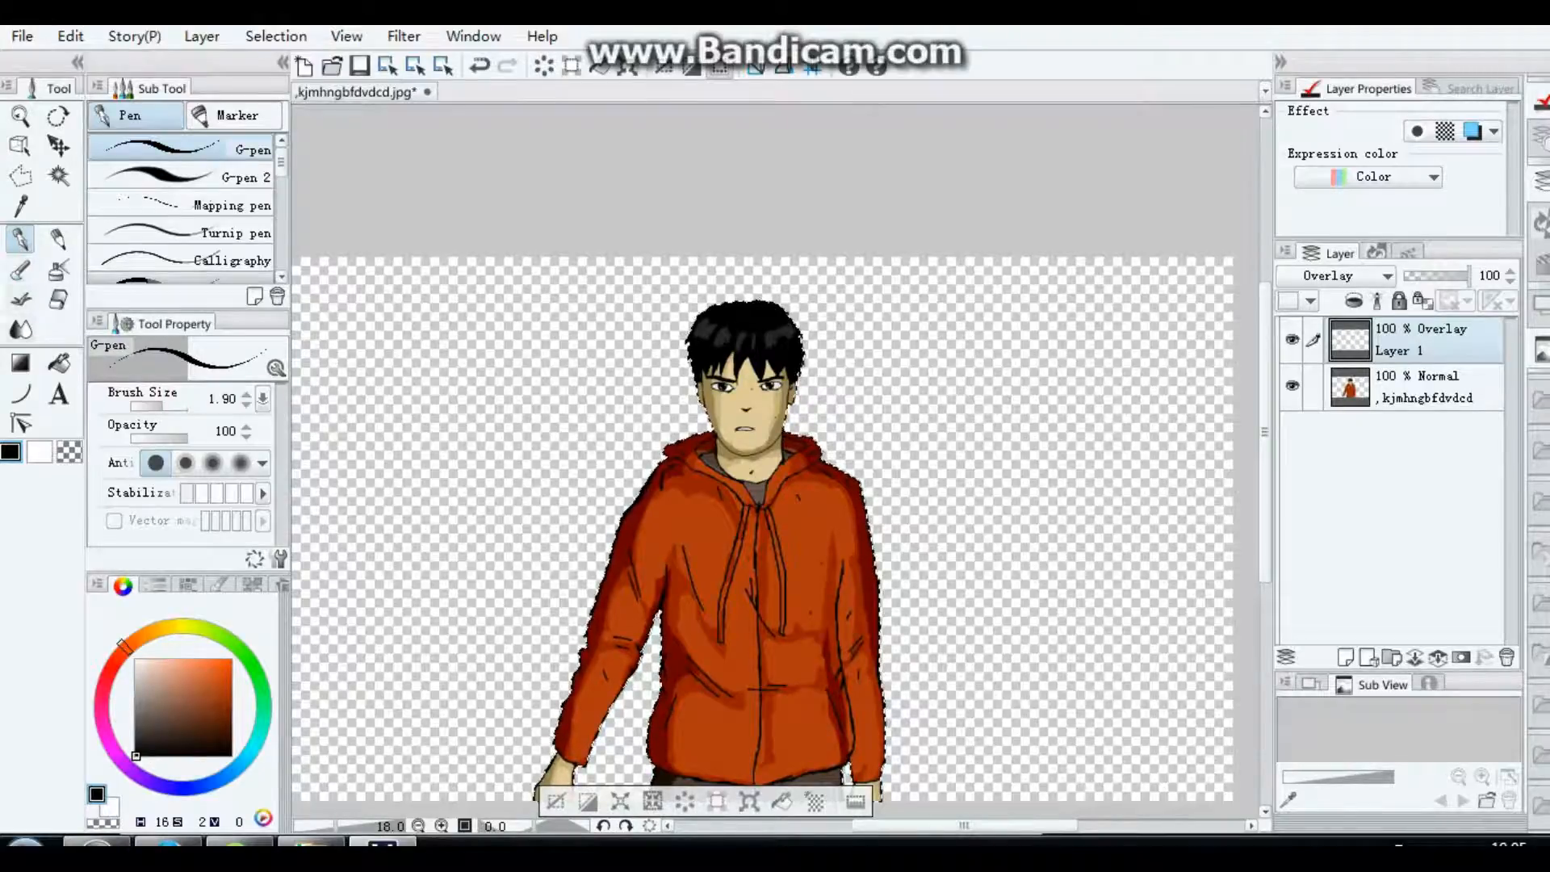
click(59, 270)
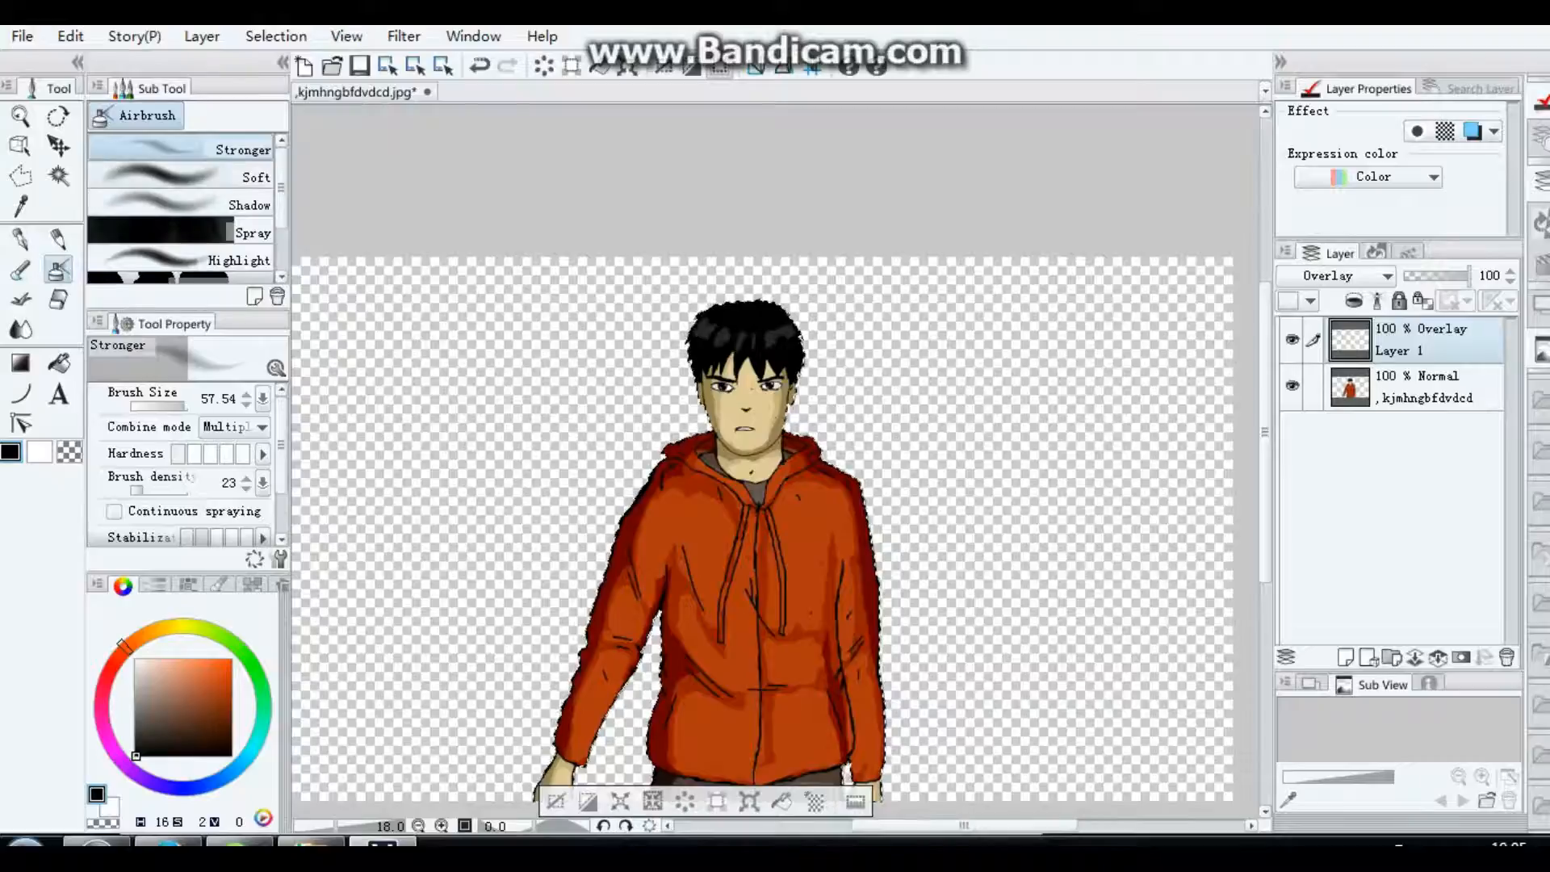
click(177, 176)
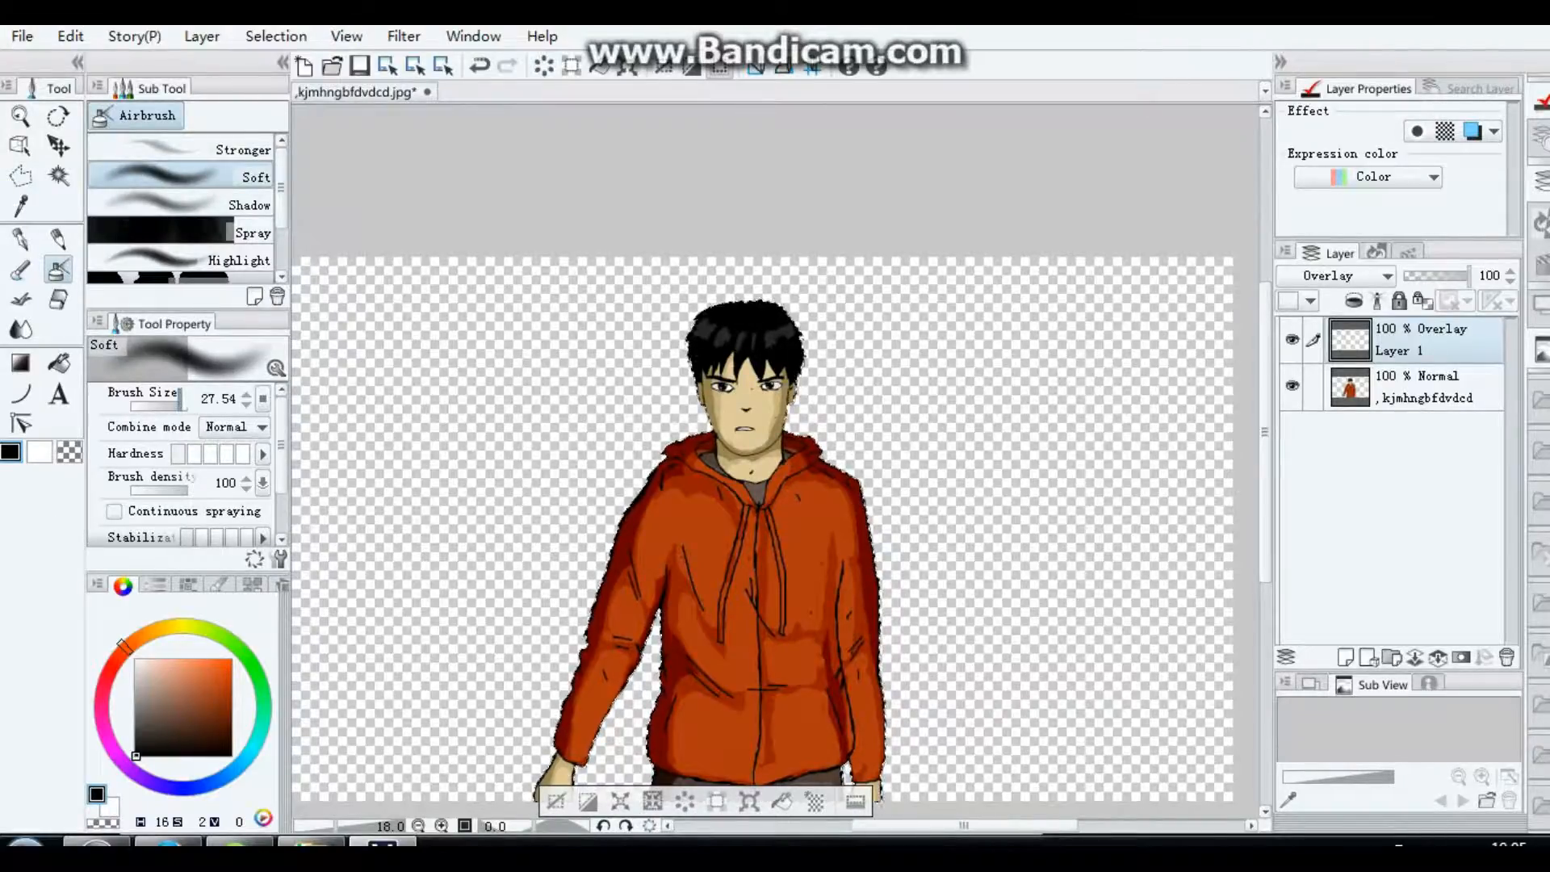
click(185, 402)
key(bracketright)
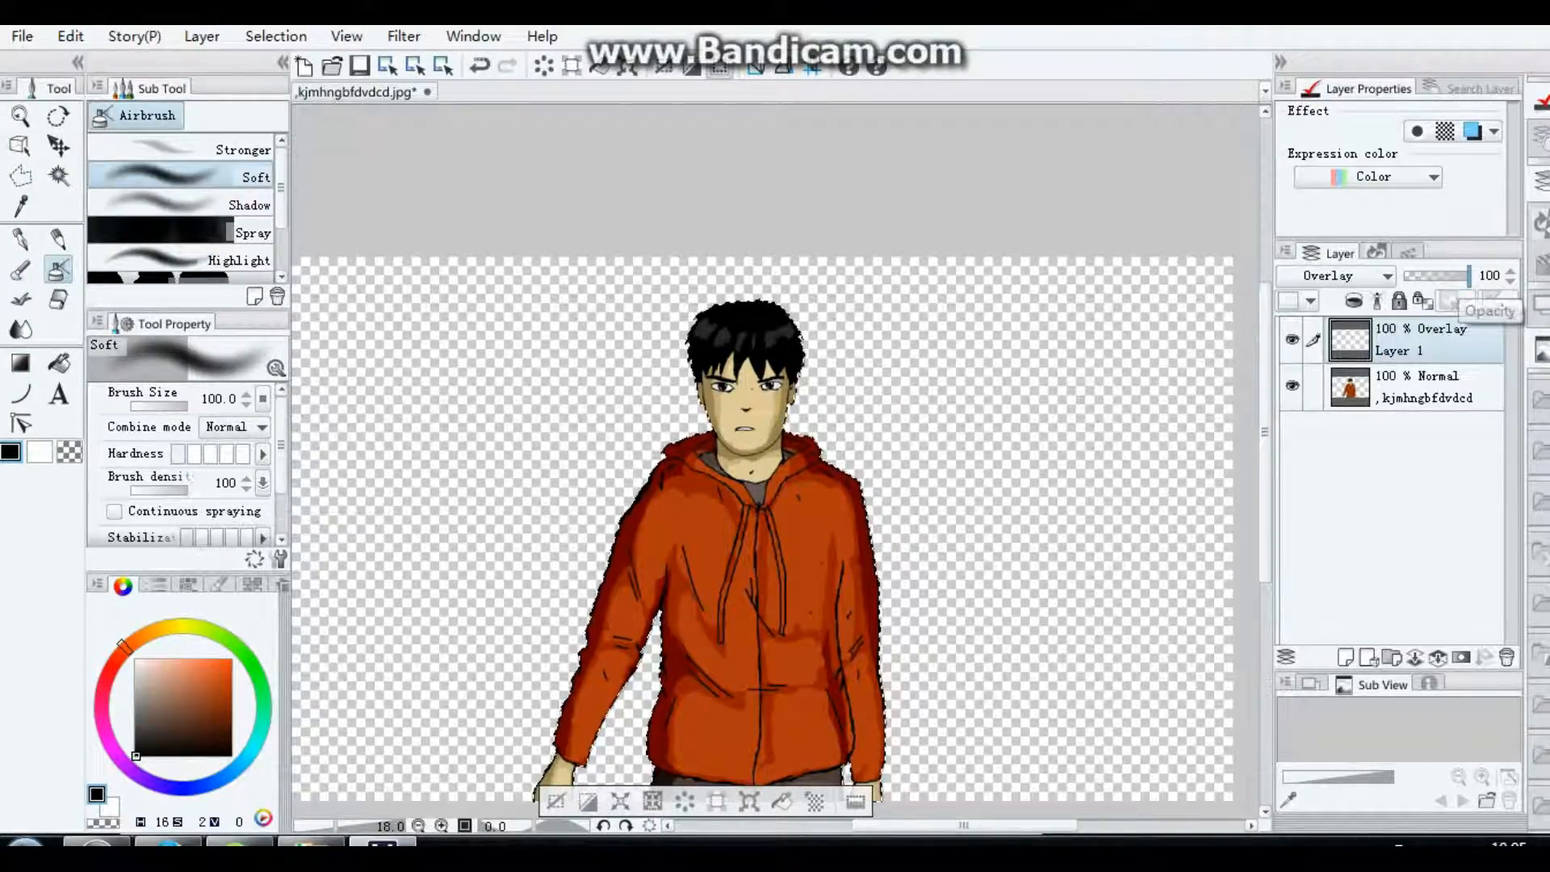
drag(1470, 276, 1420, 276)
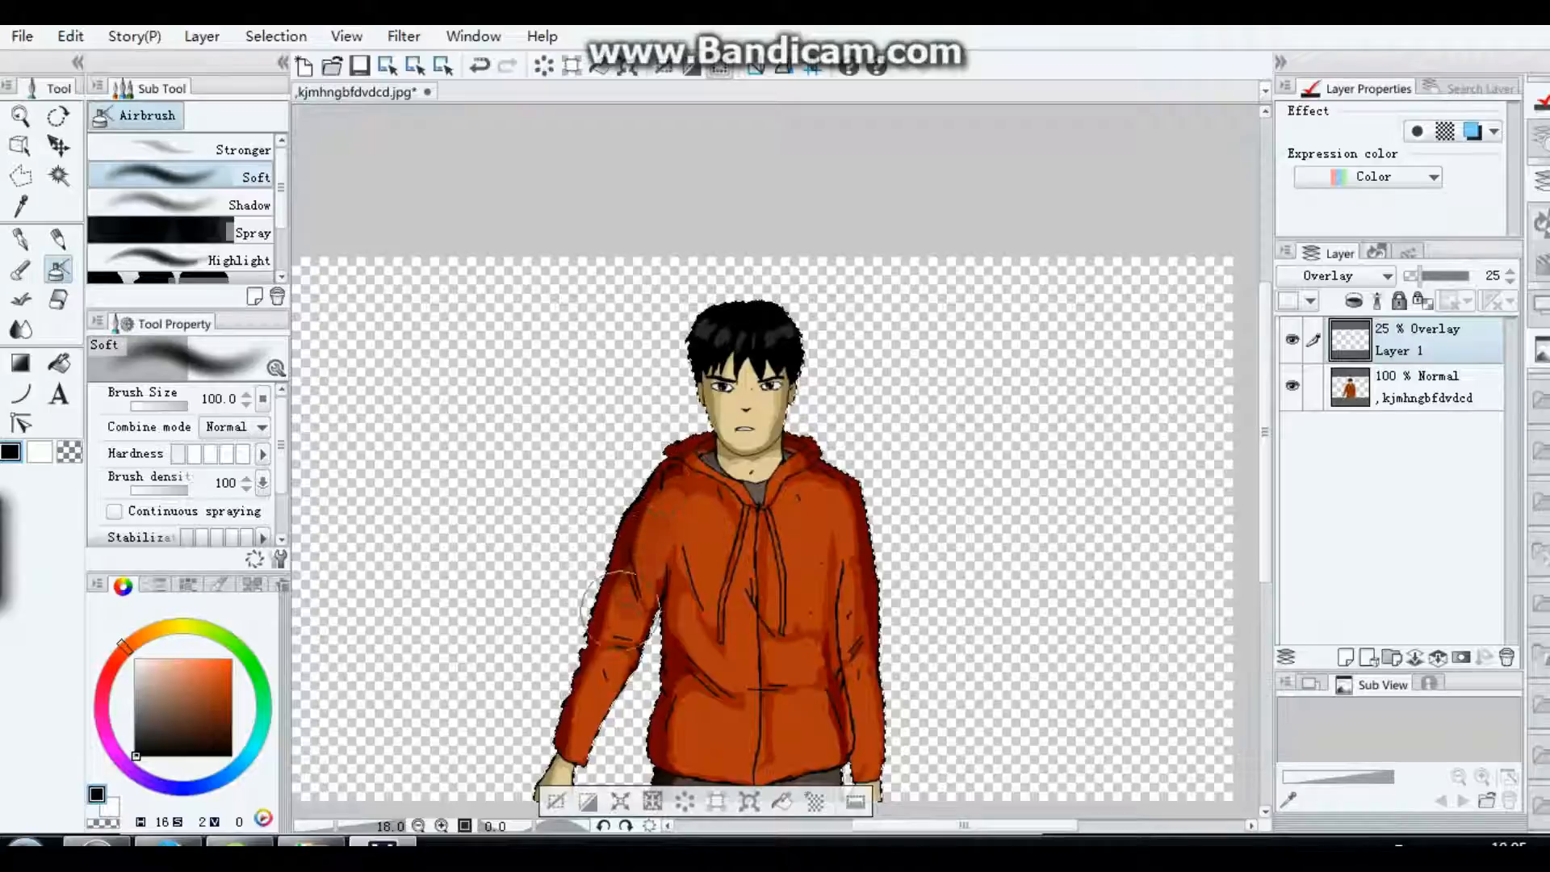
drag(682, 551, 721, 773)
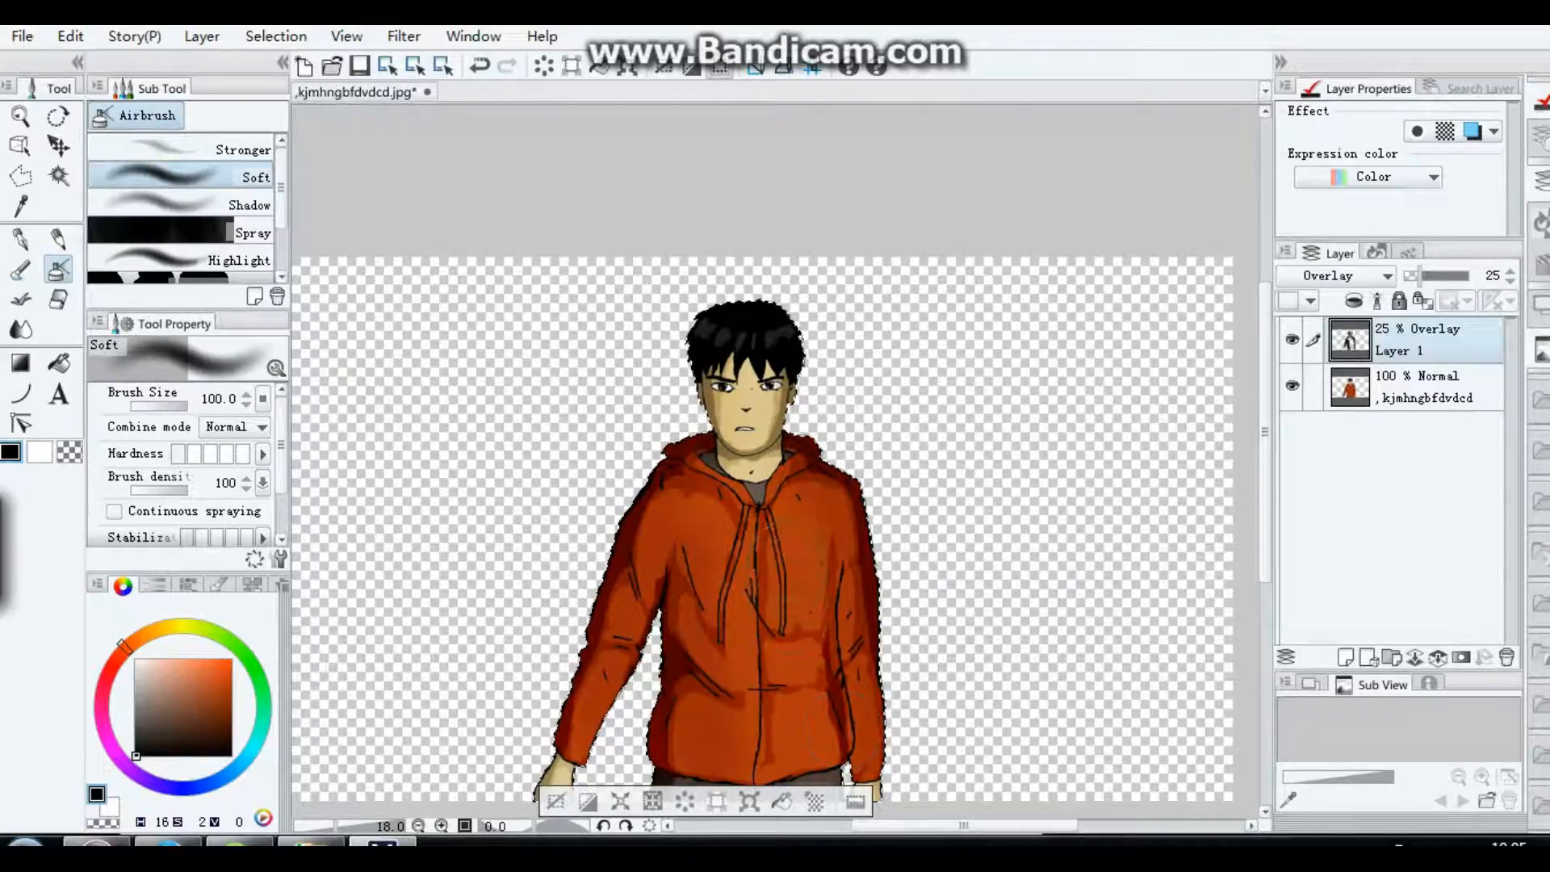
drag(782, 549, 810, 757)
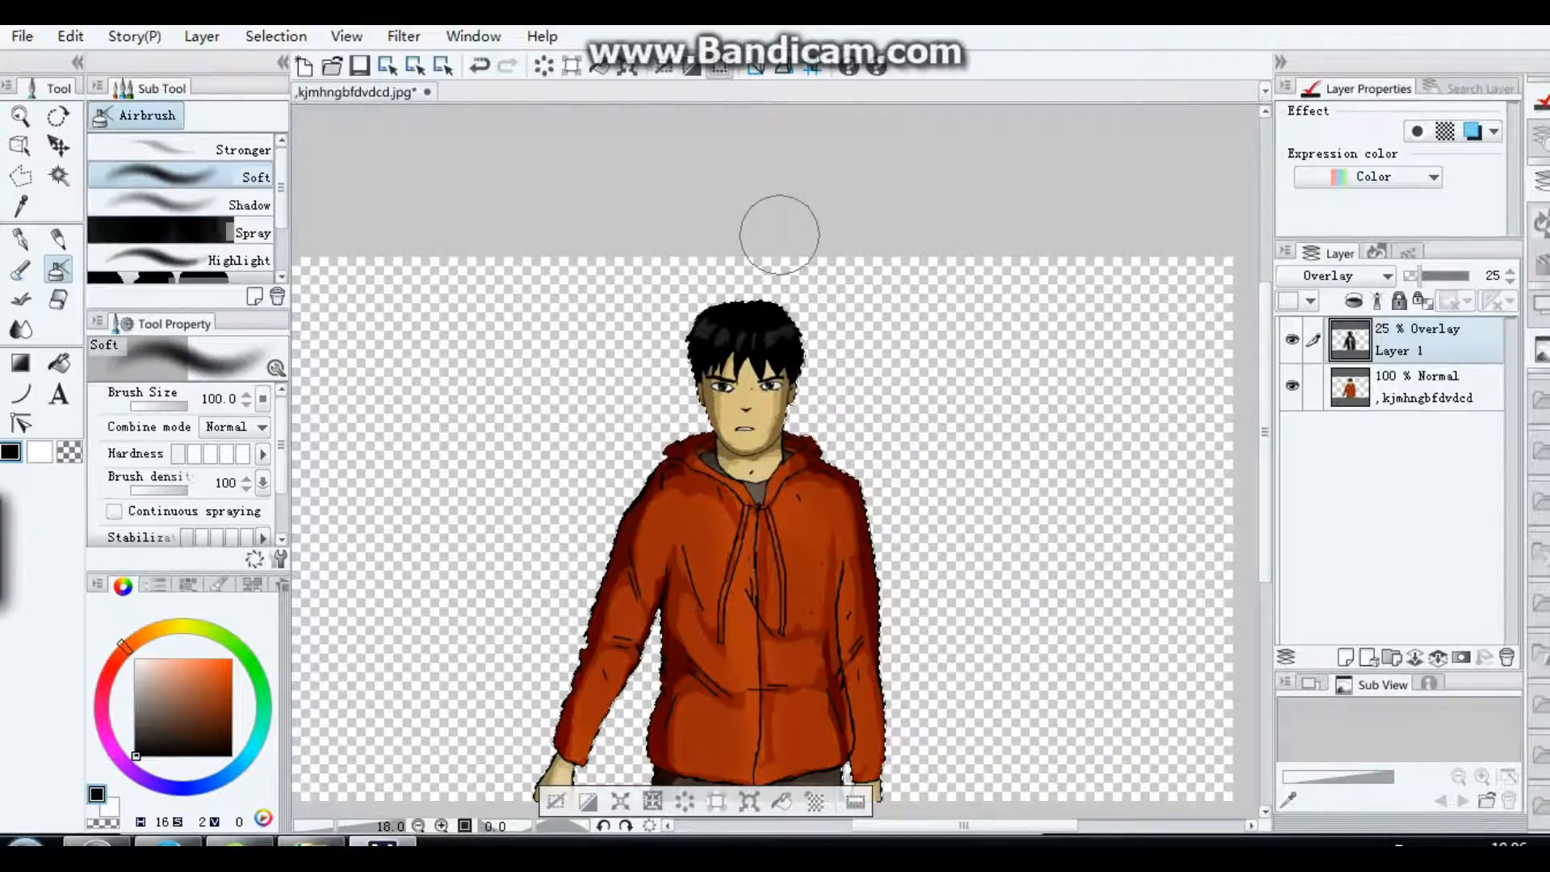
mouse_move(1419, 275)
mouse_down()
mouse_move(1434, 275)
mouse_move(1416, 275)
mouse_up()
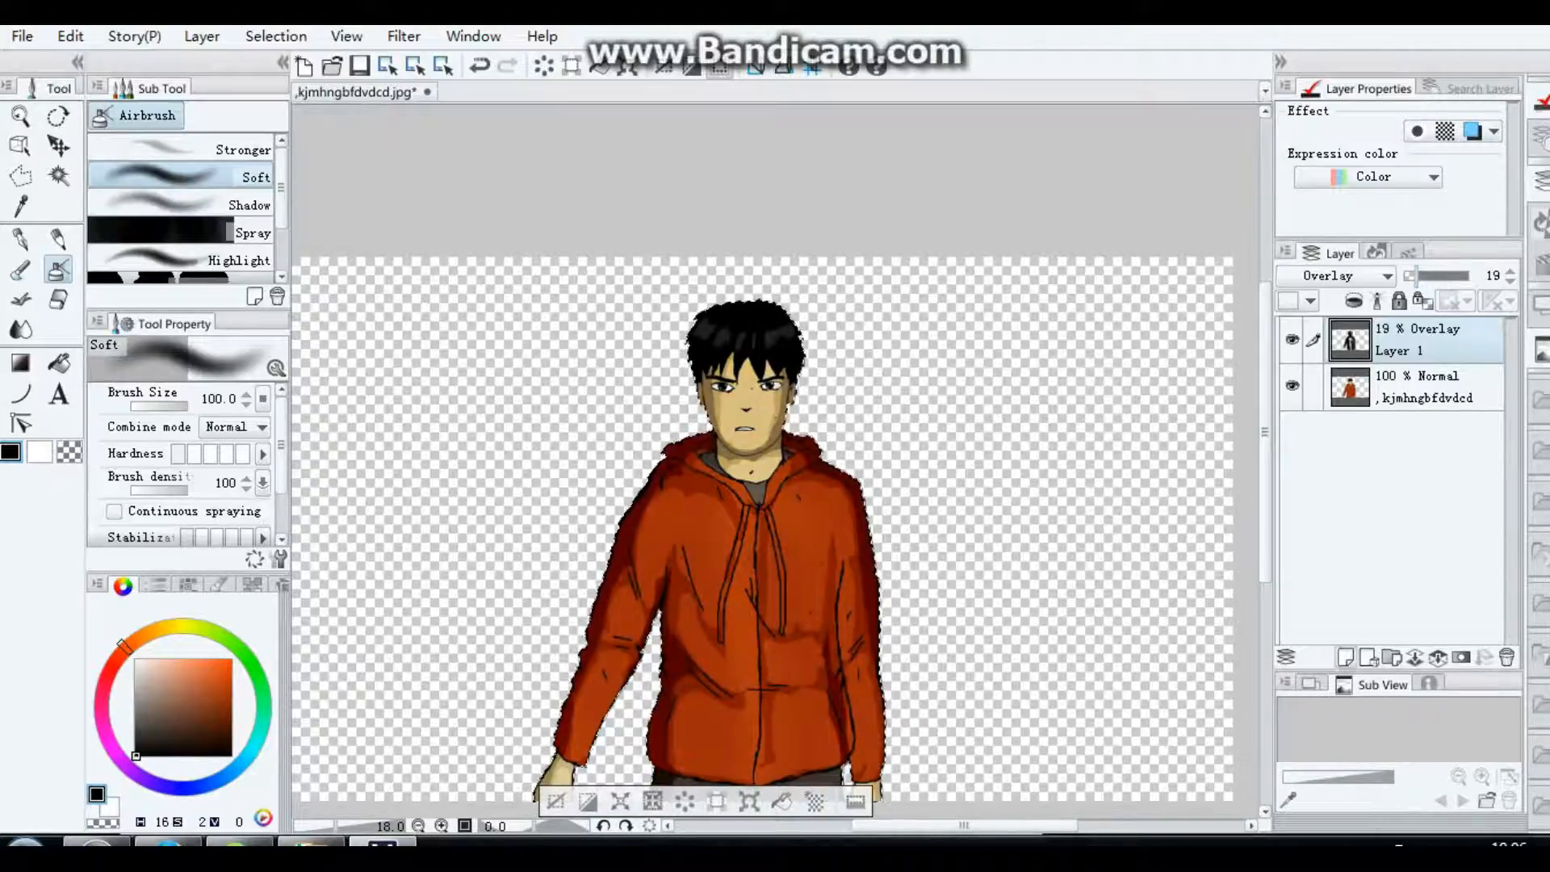
Step: Add a second raster layer above the shading layer with Overlay blending and 46% opacity
click(1346, 656)
click(1337, 275)
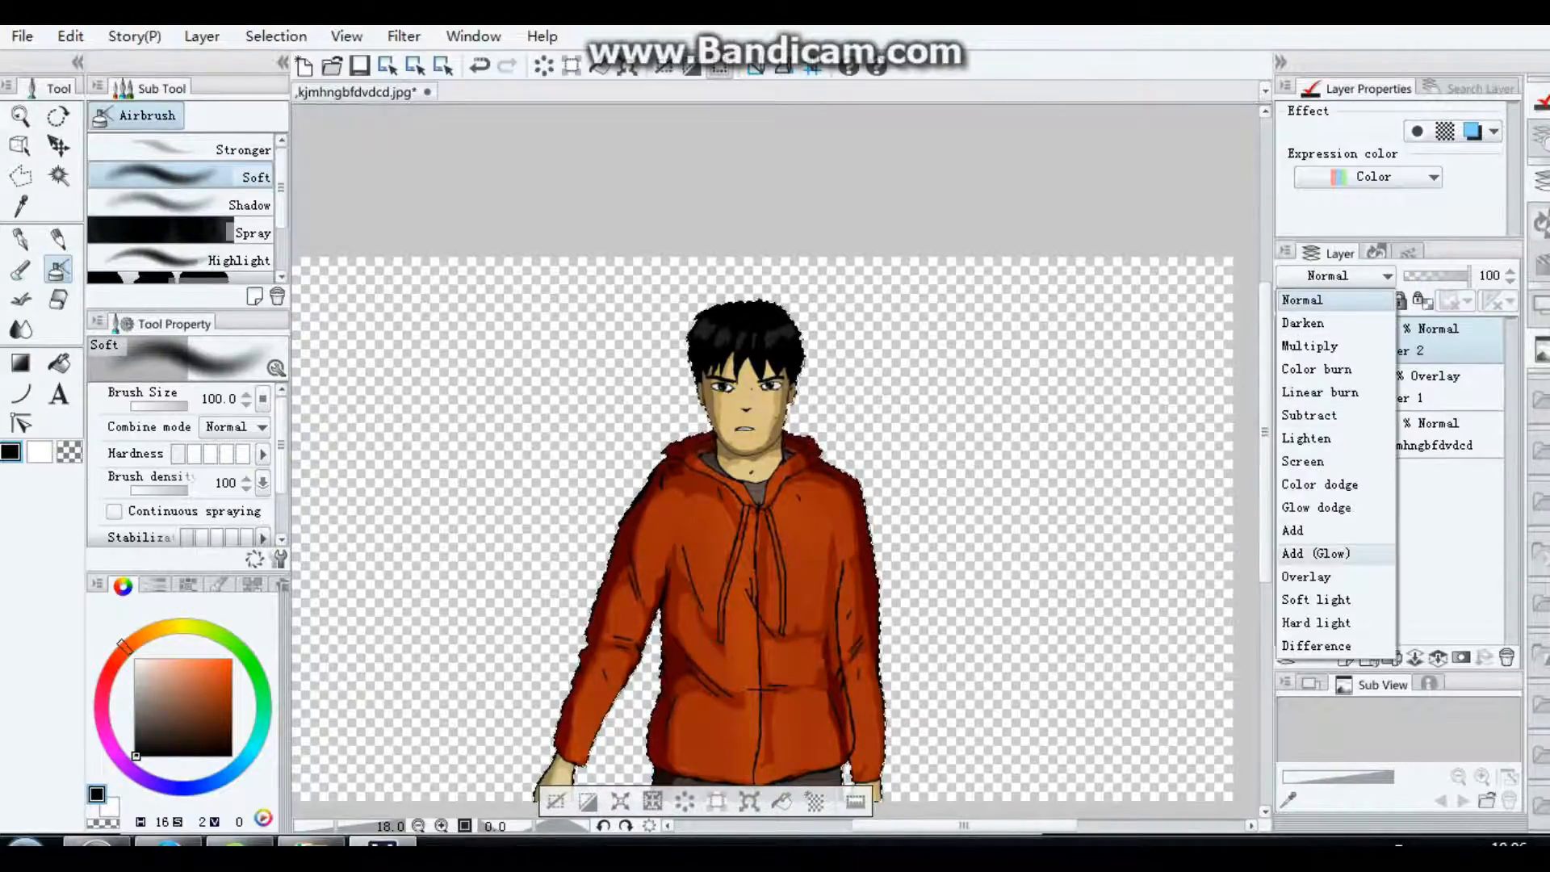
click(1306, 577)
drag(1470, 276, 1434, 275)
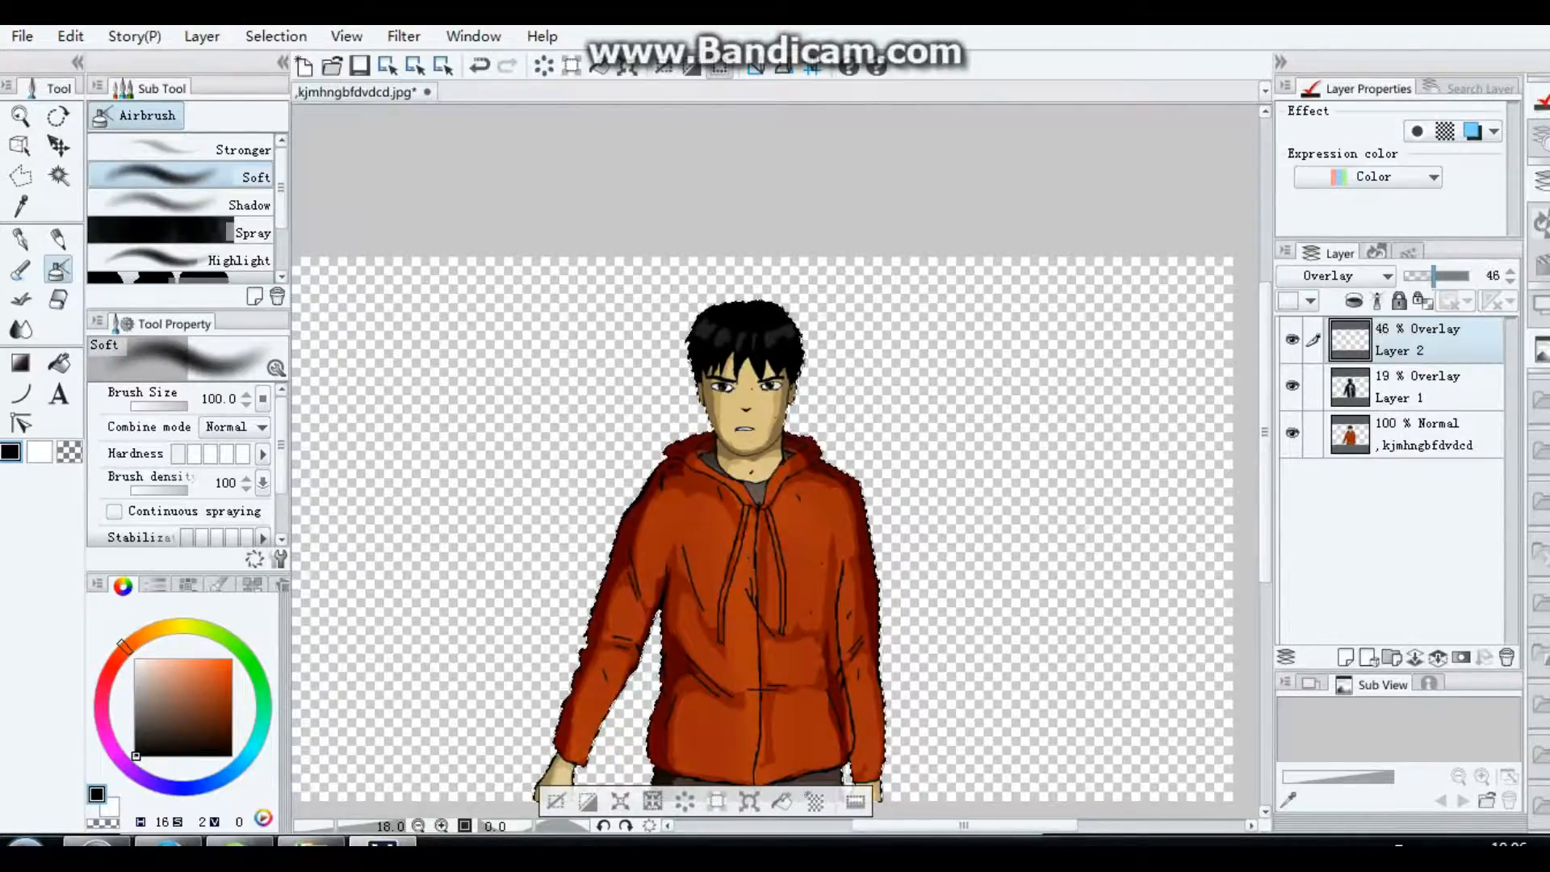
Step: Darken the hoodie's folds on the second Overlay layer with the Soft airbrush at size 19.05, and set the layer's opacity to 28%
drag(186, 406, 177, 406)
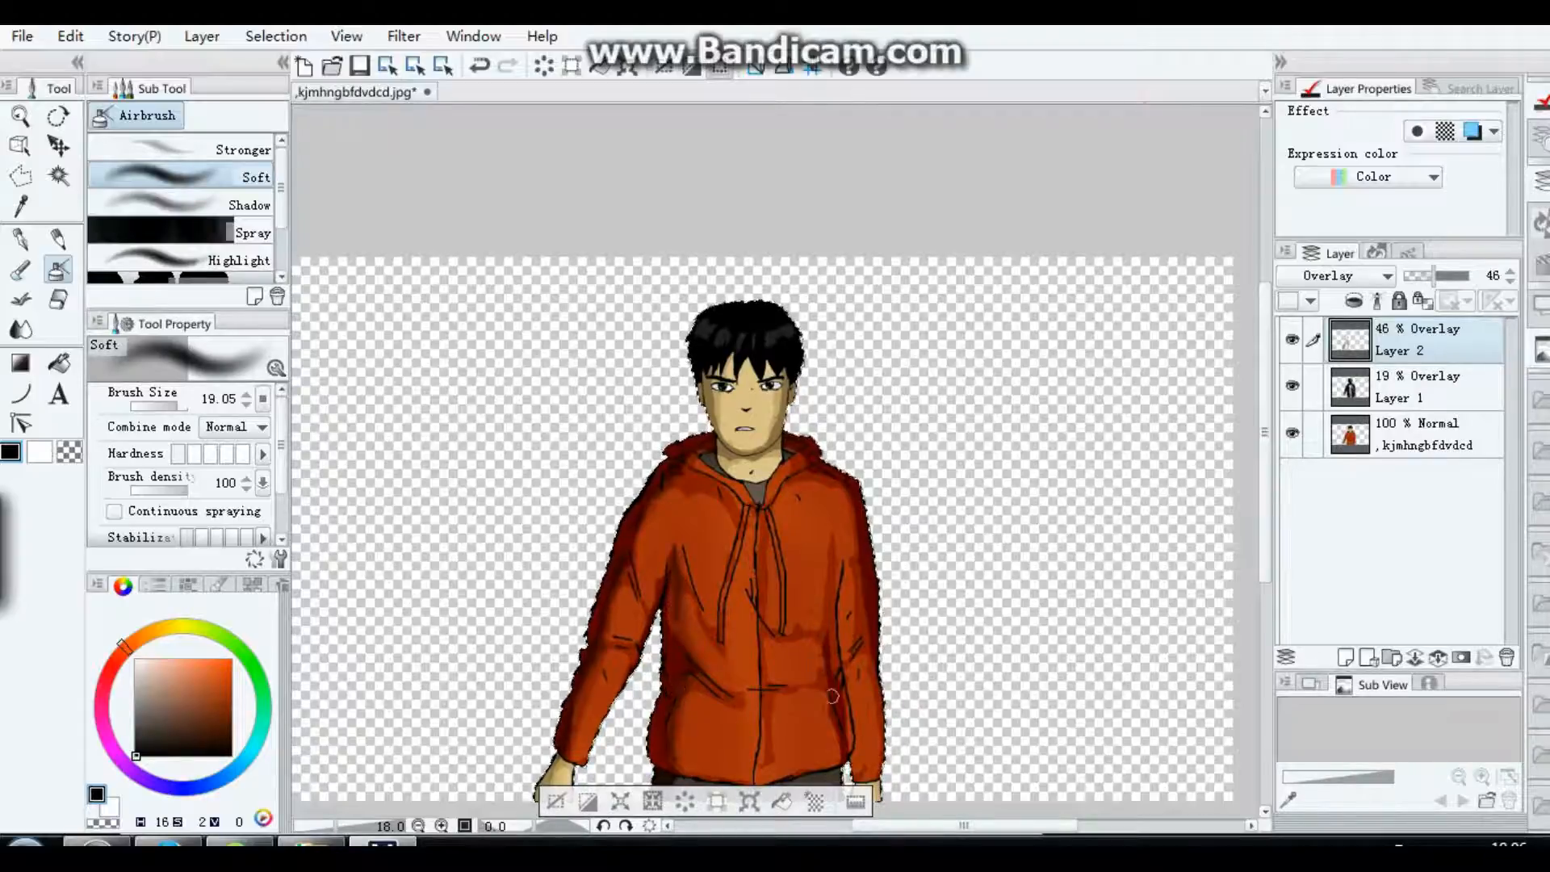
drag(1265, 440, 1265, 520)
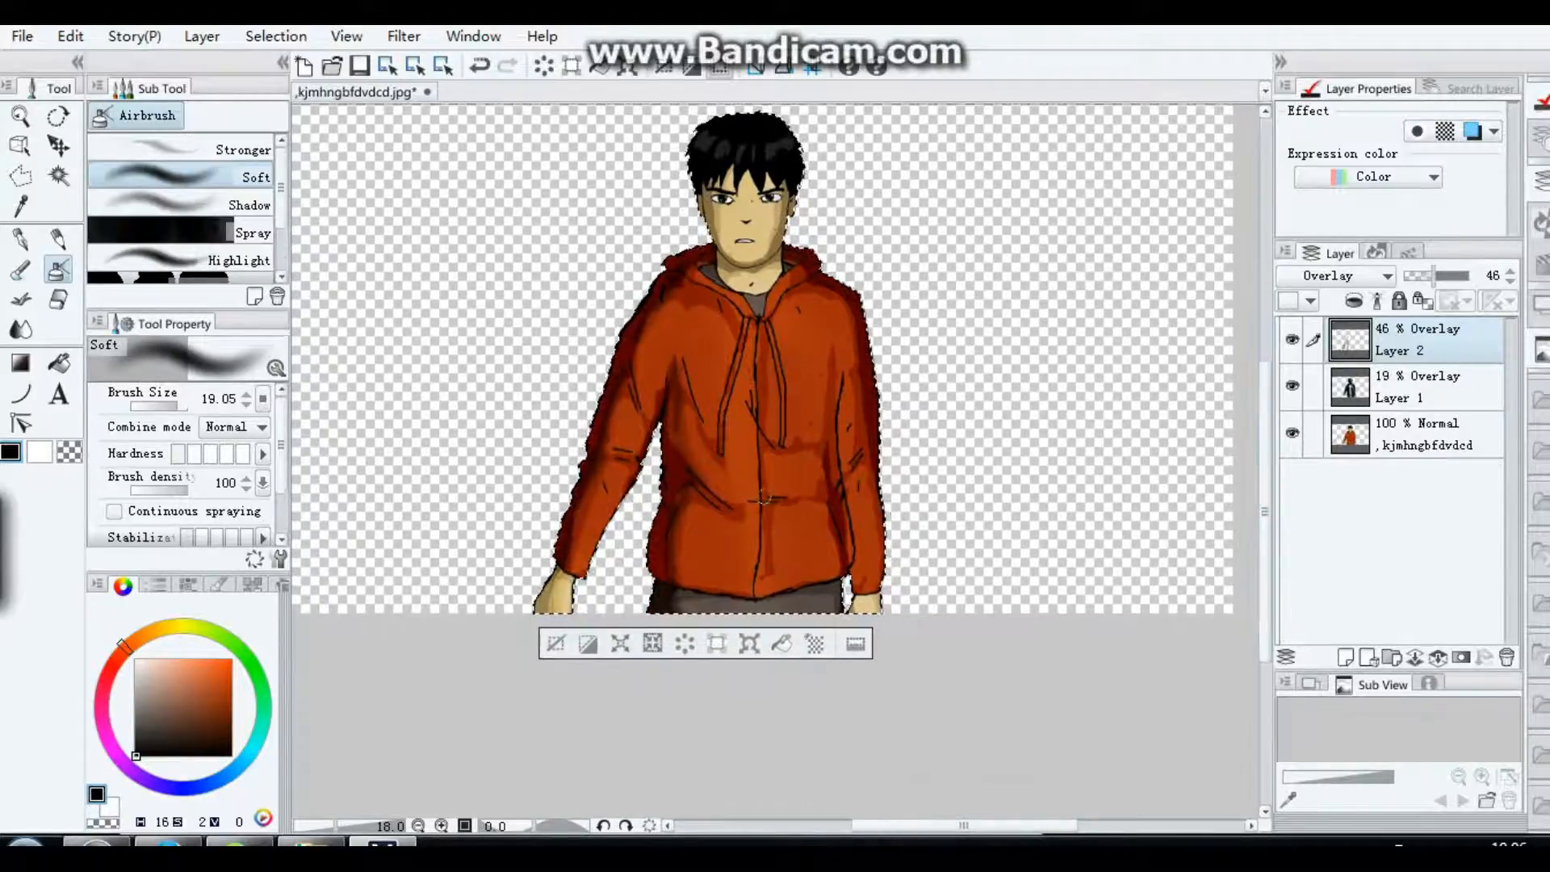
drag(1434, 275, 1423, 276)
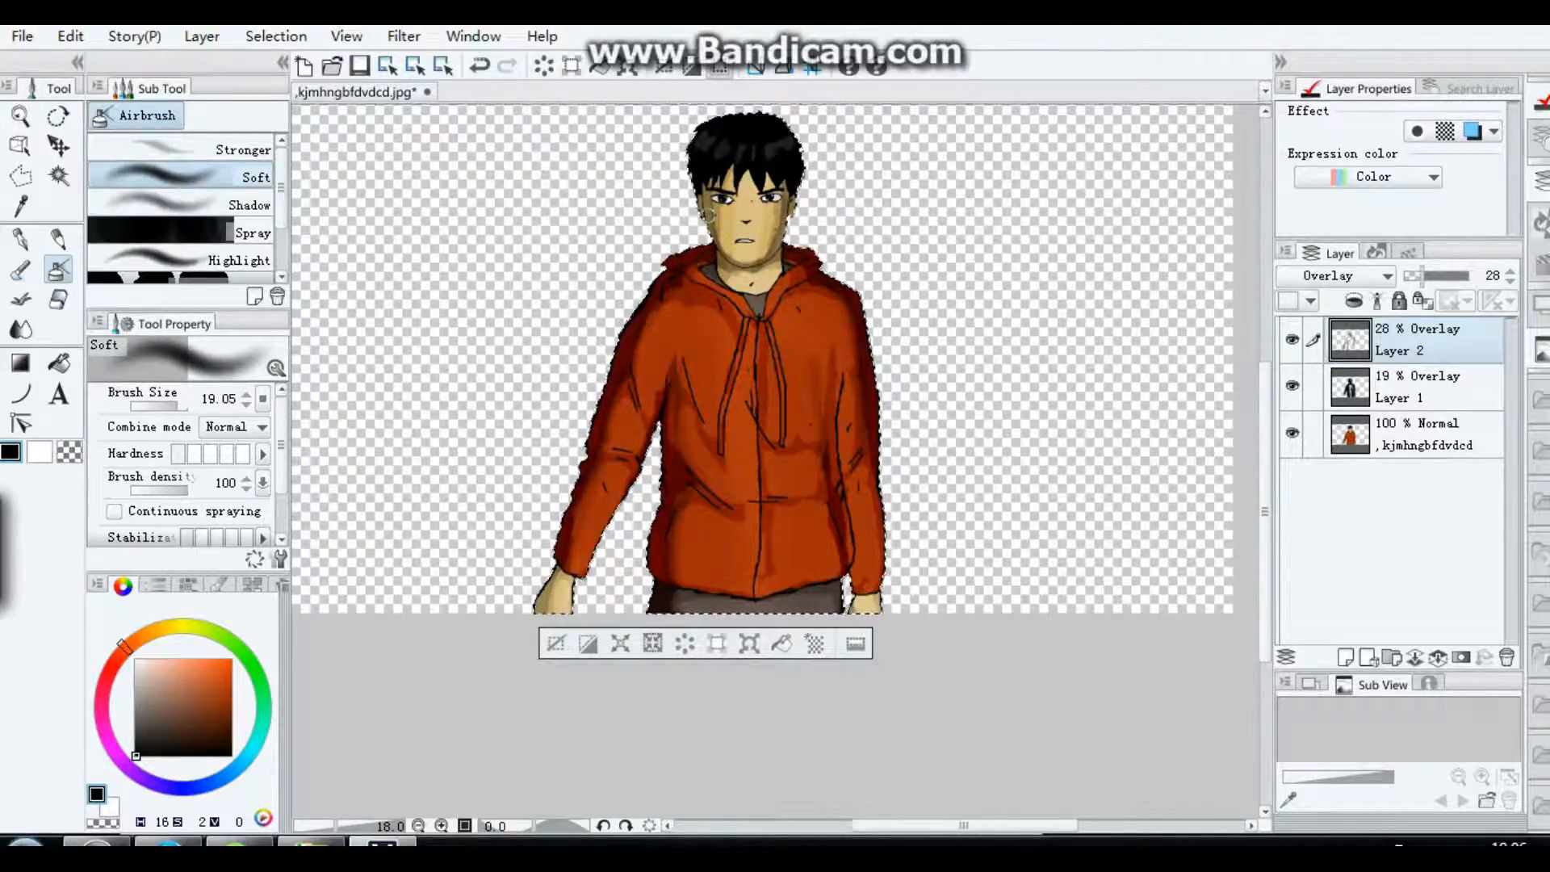
Step: Undo the last two airbrush strokes and delete the second Overlay layer
click(71, 35)
click(105, 63)
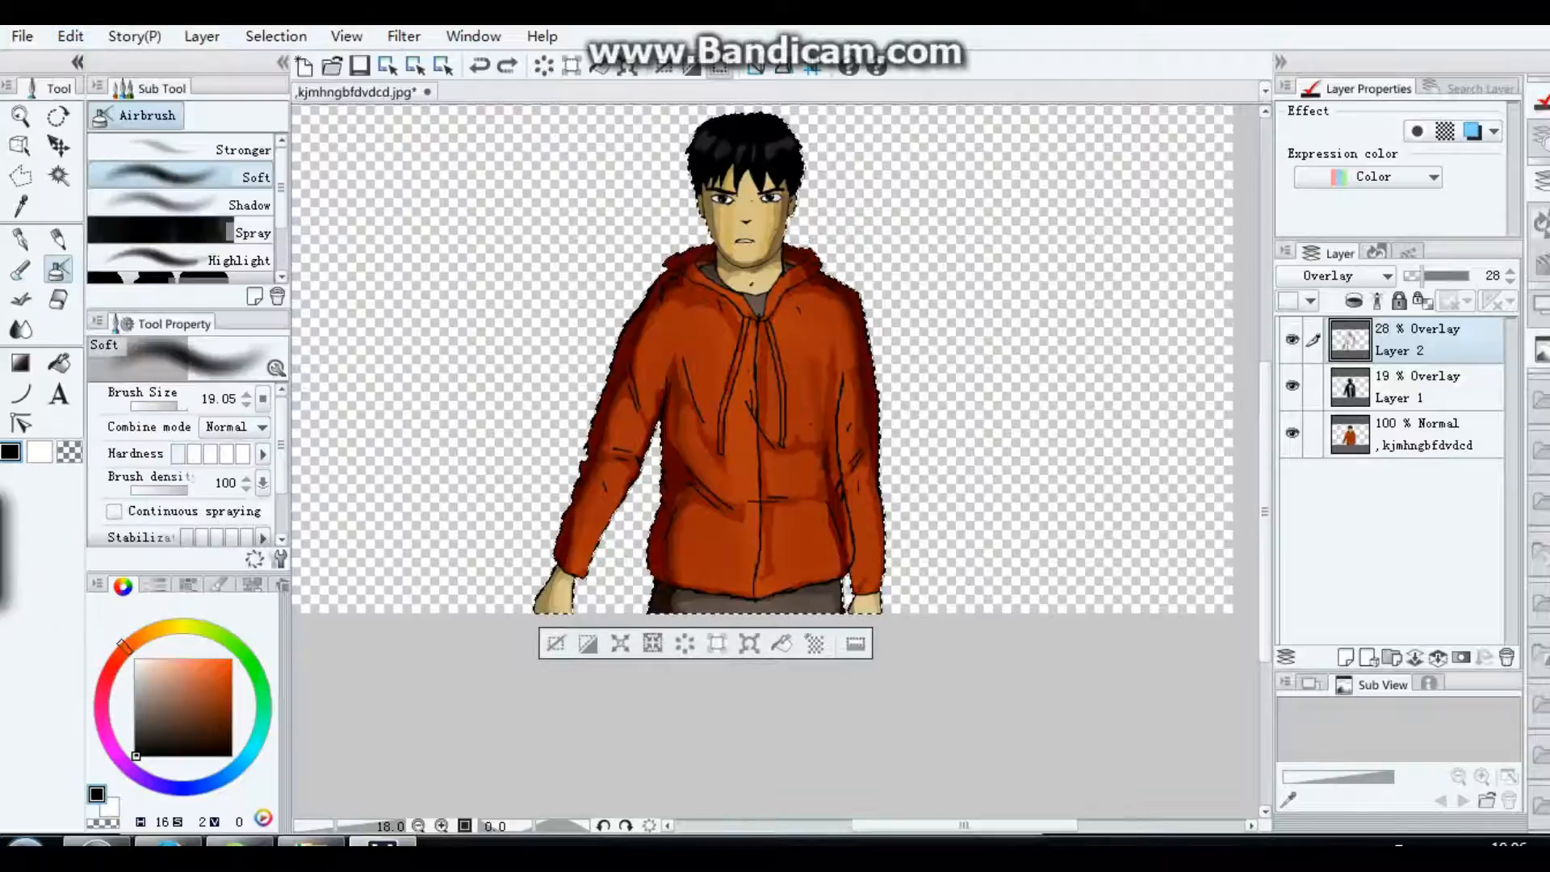
click(71, 35)
click(105, 62)
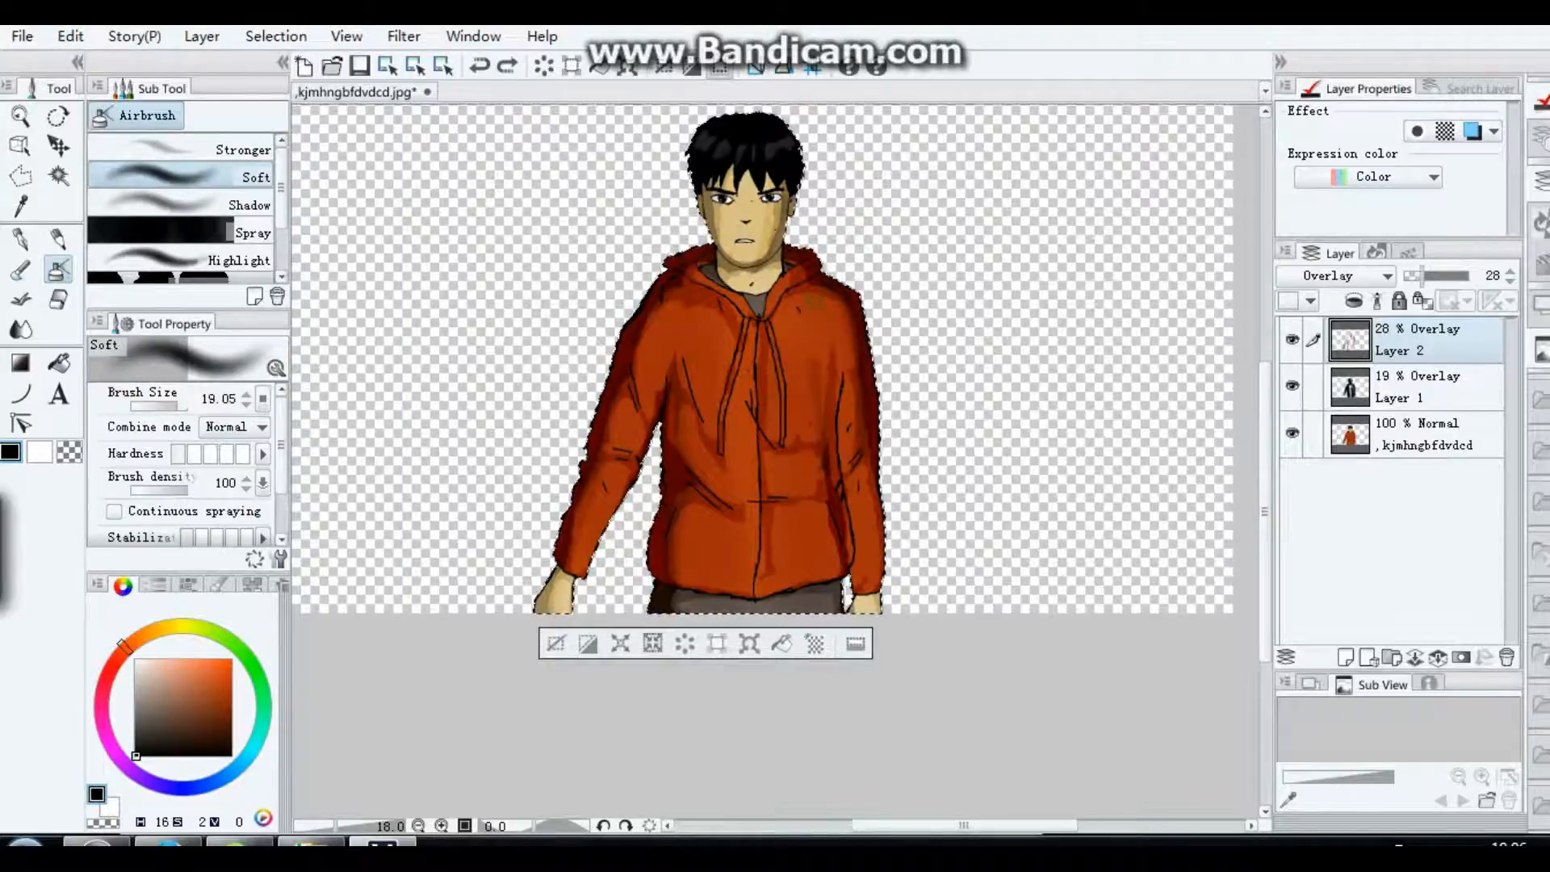
click(1507, 658)
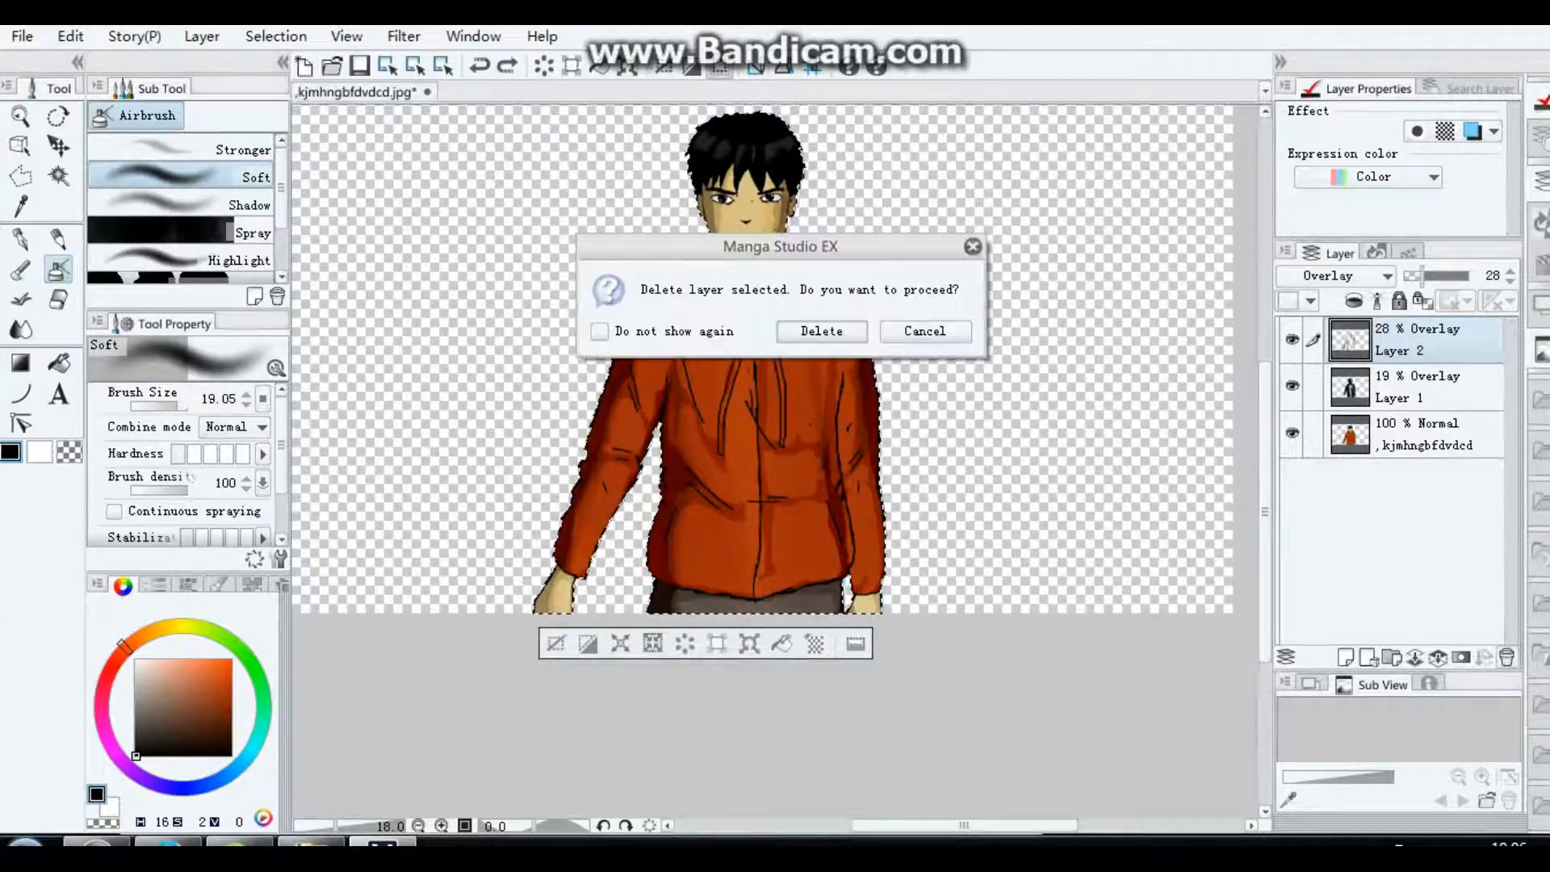
click(816, 331)
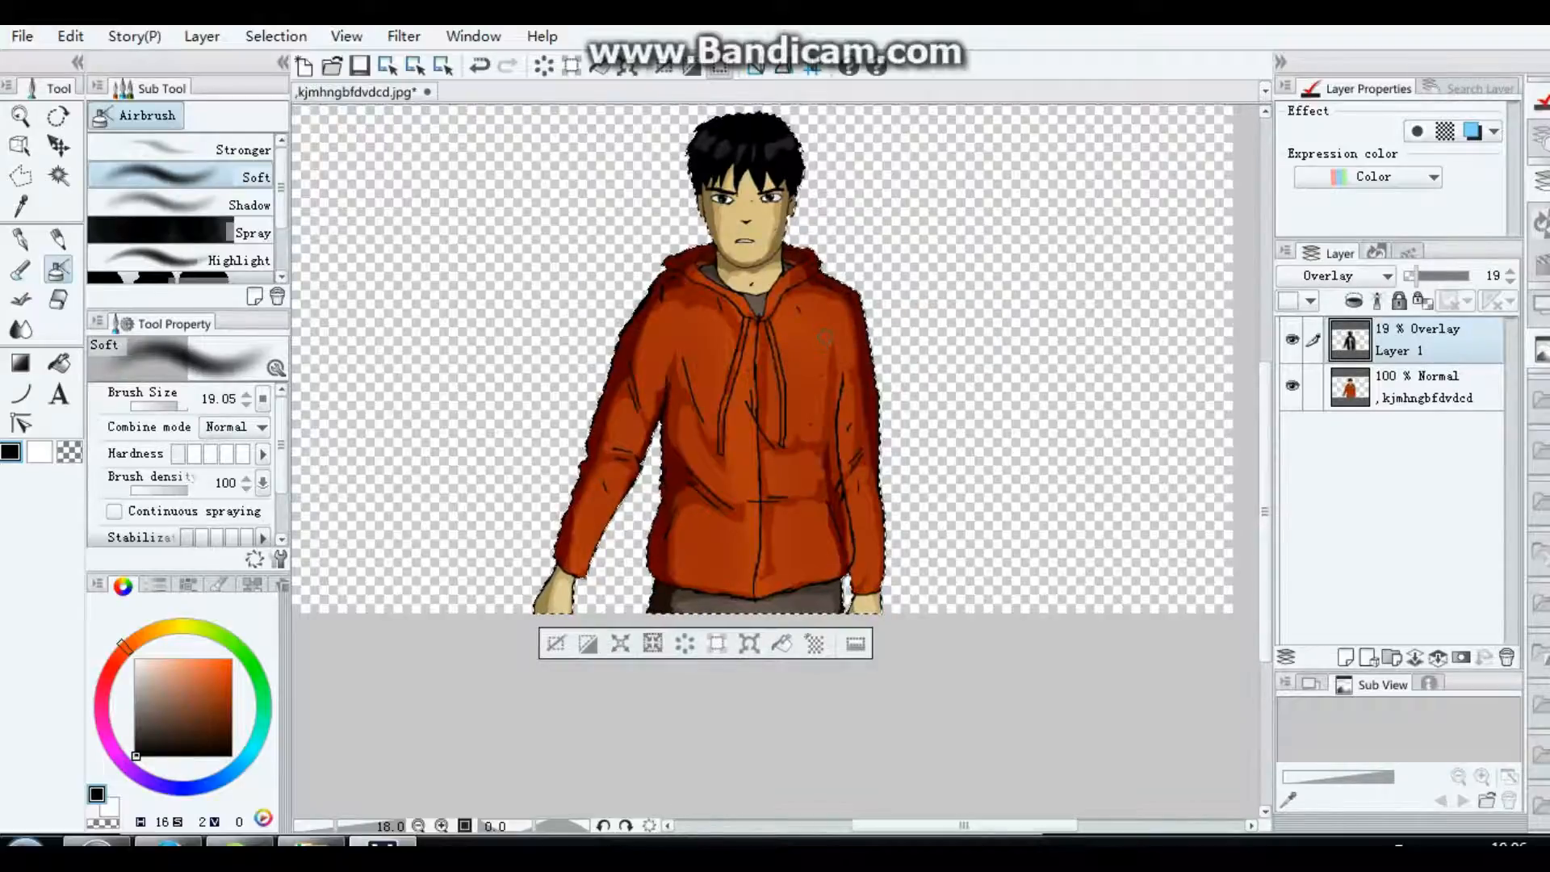
Step: Merge the remaining Overlay shading layer with the figure layer below it
scroll(917, 338, up, 1)
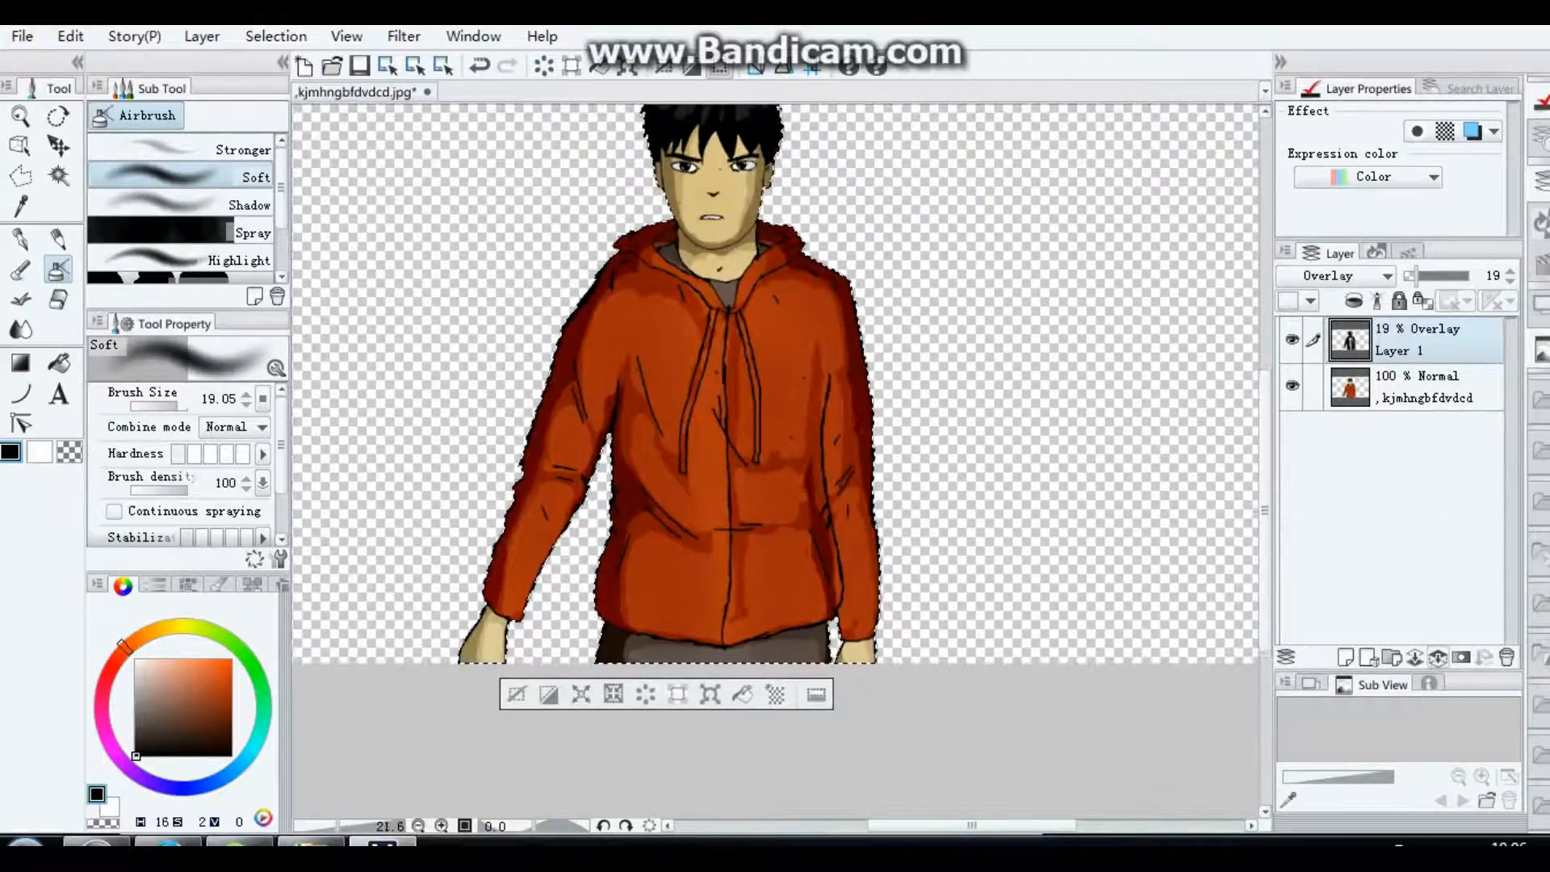
click(1438, 657)
scroll(1171, 494, up, 1)
scroll(1072, 440, down, 1)
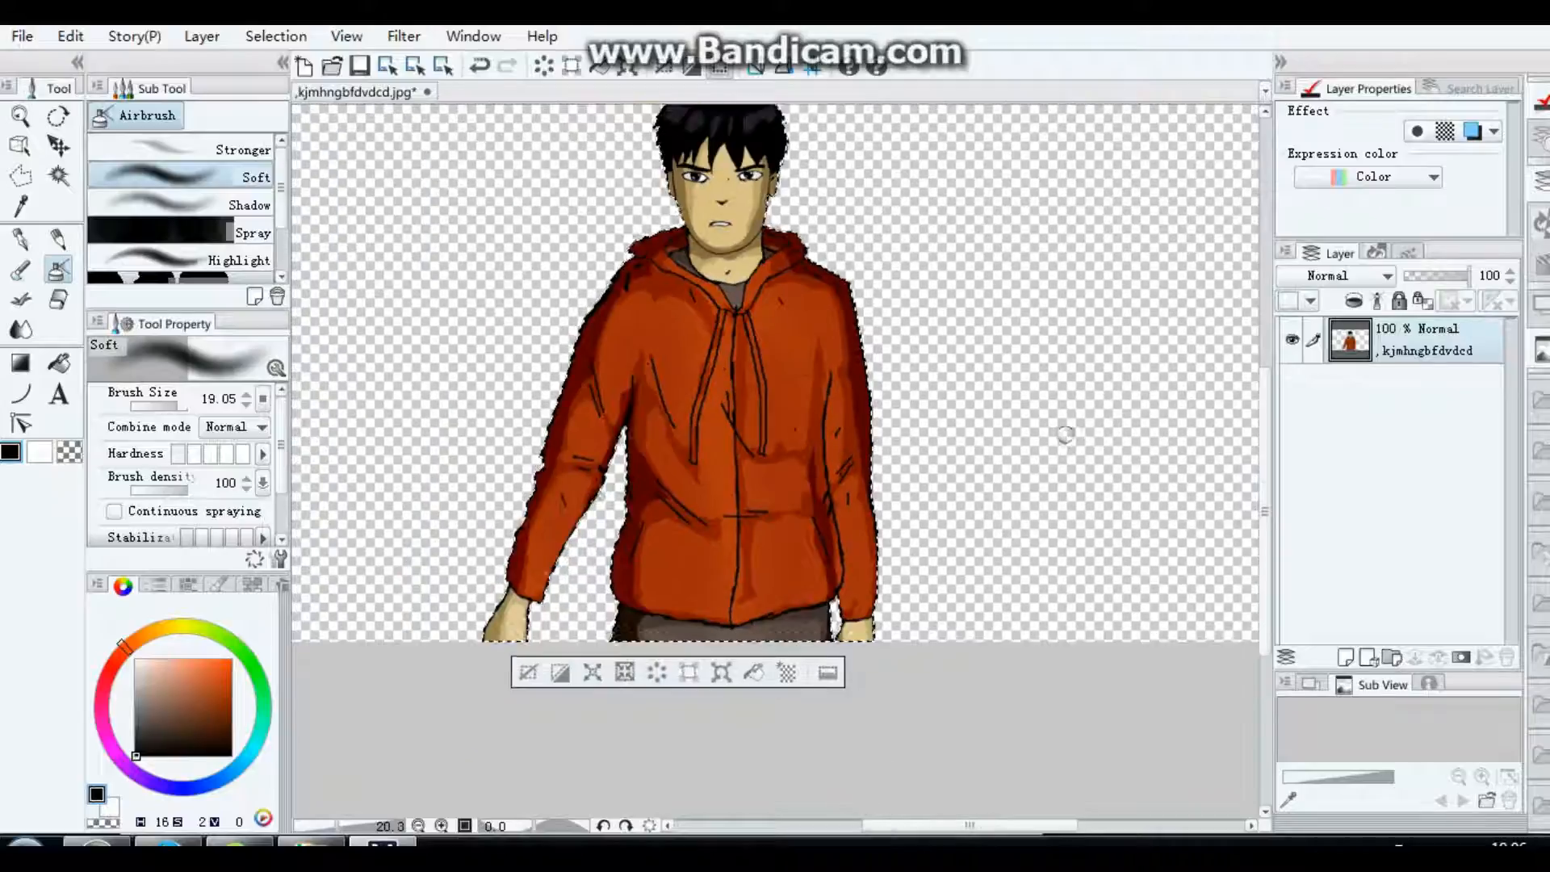
drag(1265, 469, 1265, 435)
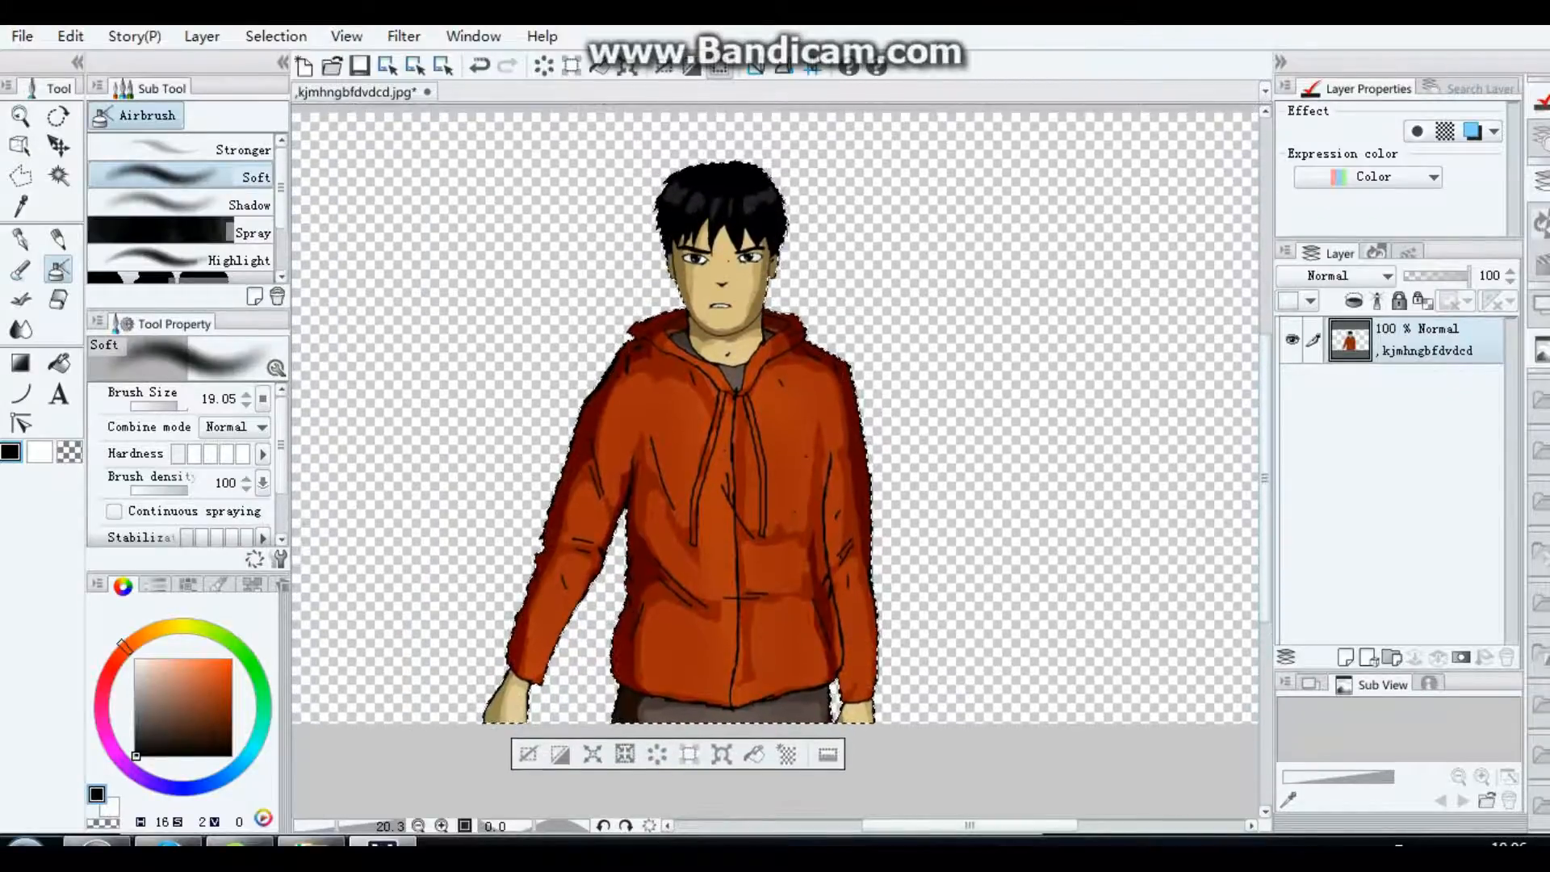
Step: Duplicate the figure layer and set the copy's brightness to 11
right_click(1384, 338)
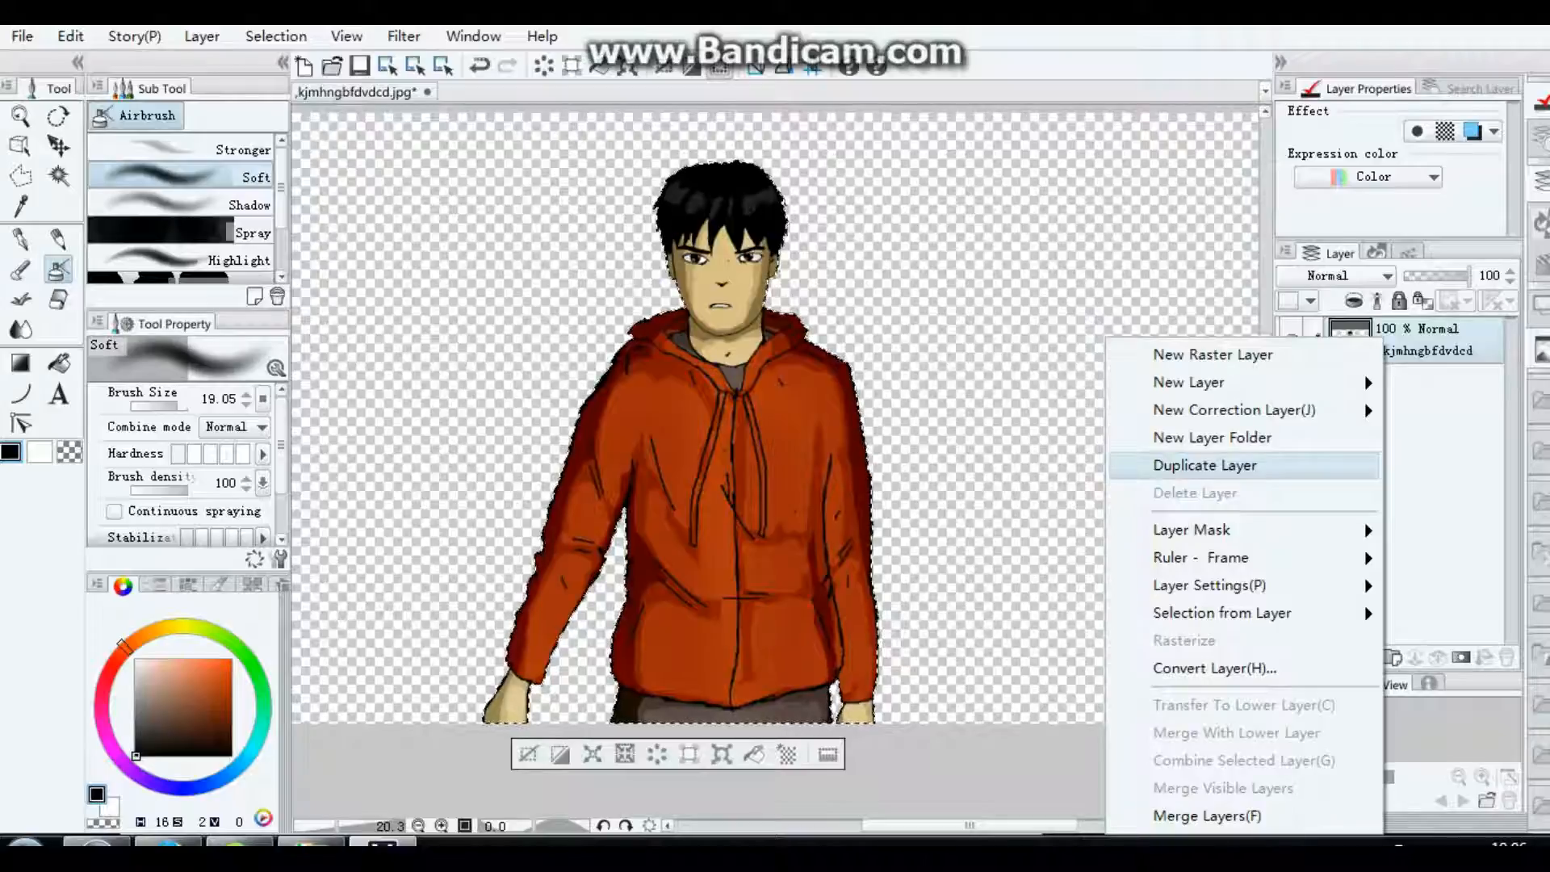
click(1203, 465)
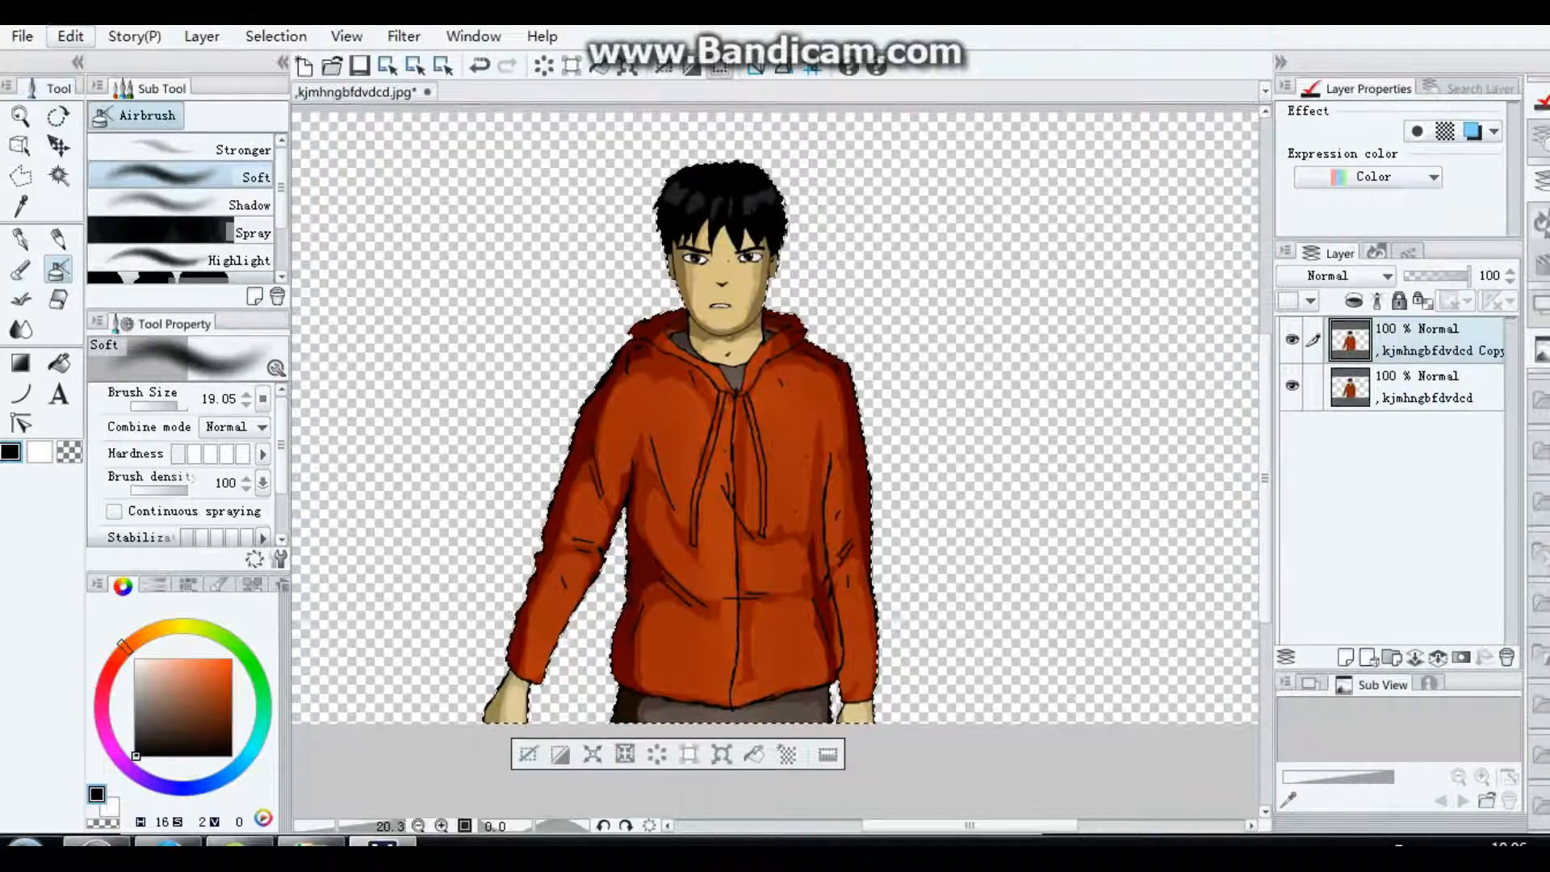
click(70, 35)
mouse_move(207, 449)
click(485, 457)
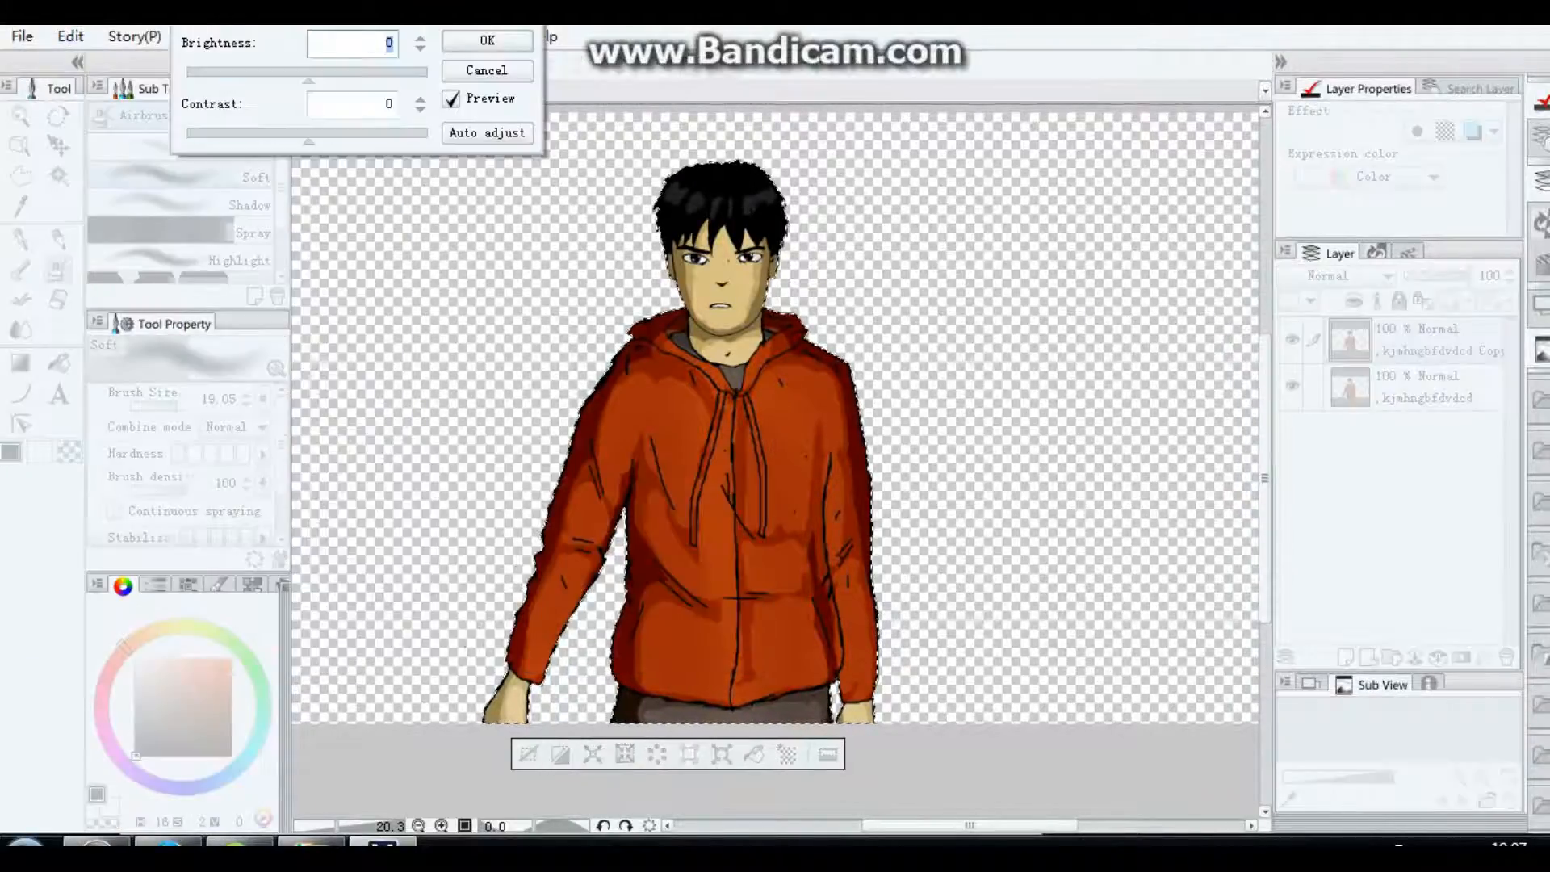
drag(309, 79, 322, 79)
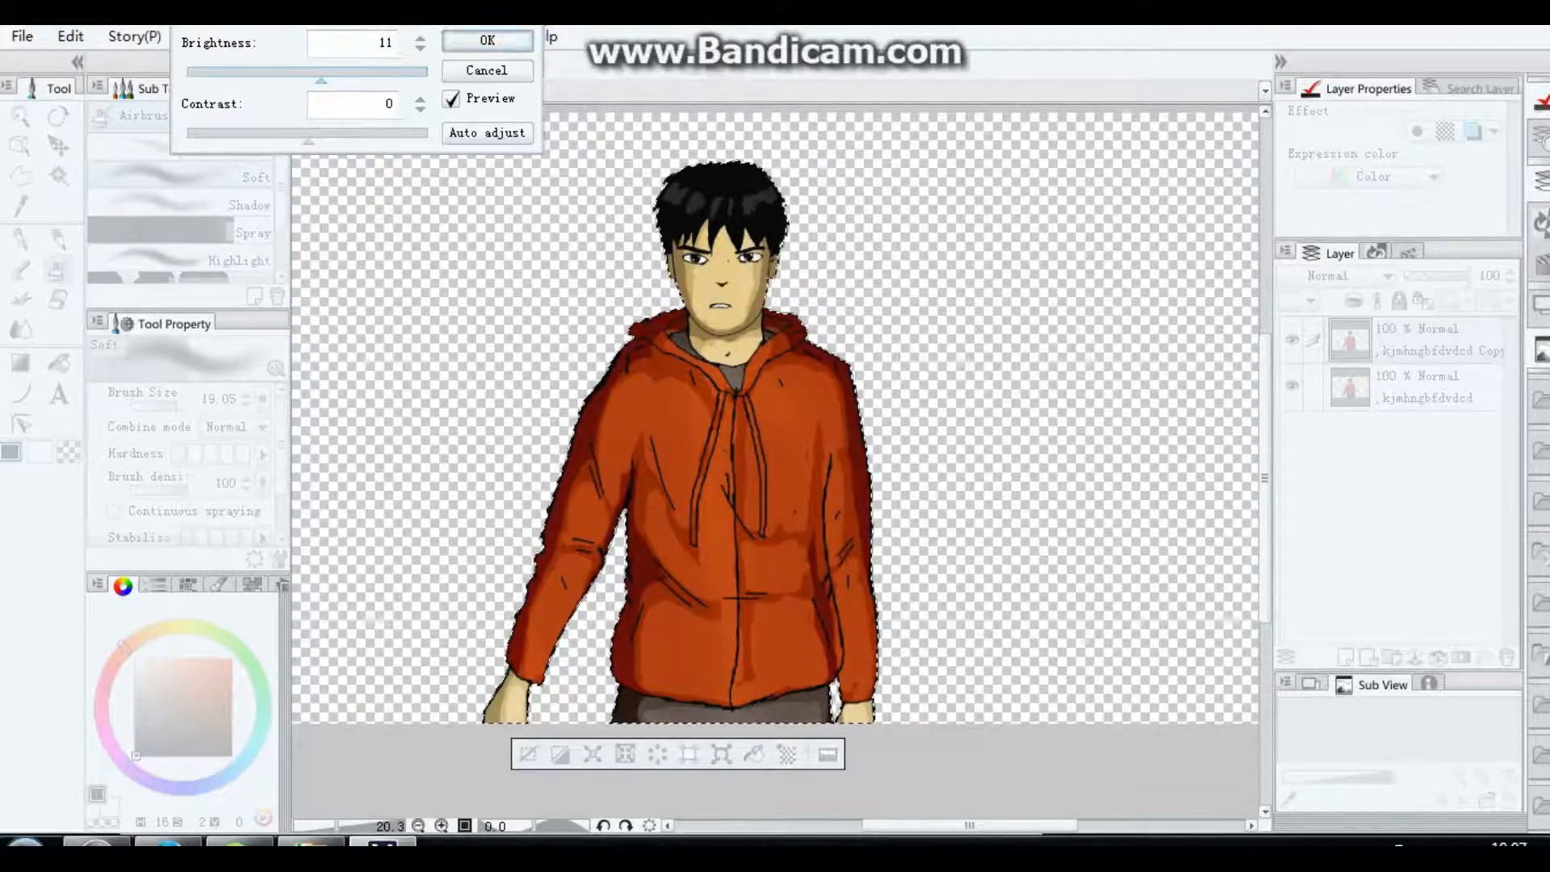
click(487, 40)
Step: Move the brightened copy below the original layer and prepare the Hard eraser at size 13.18 on the original
drag(1442, 340, 1442, 450)
click(1440, 340)
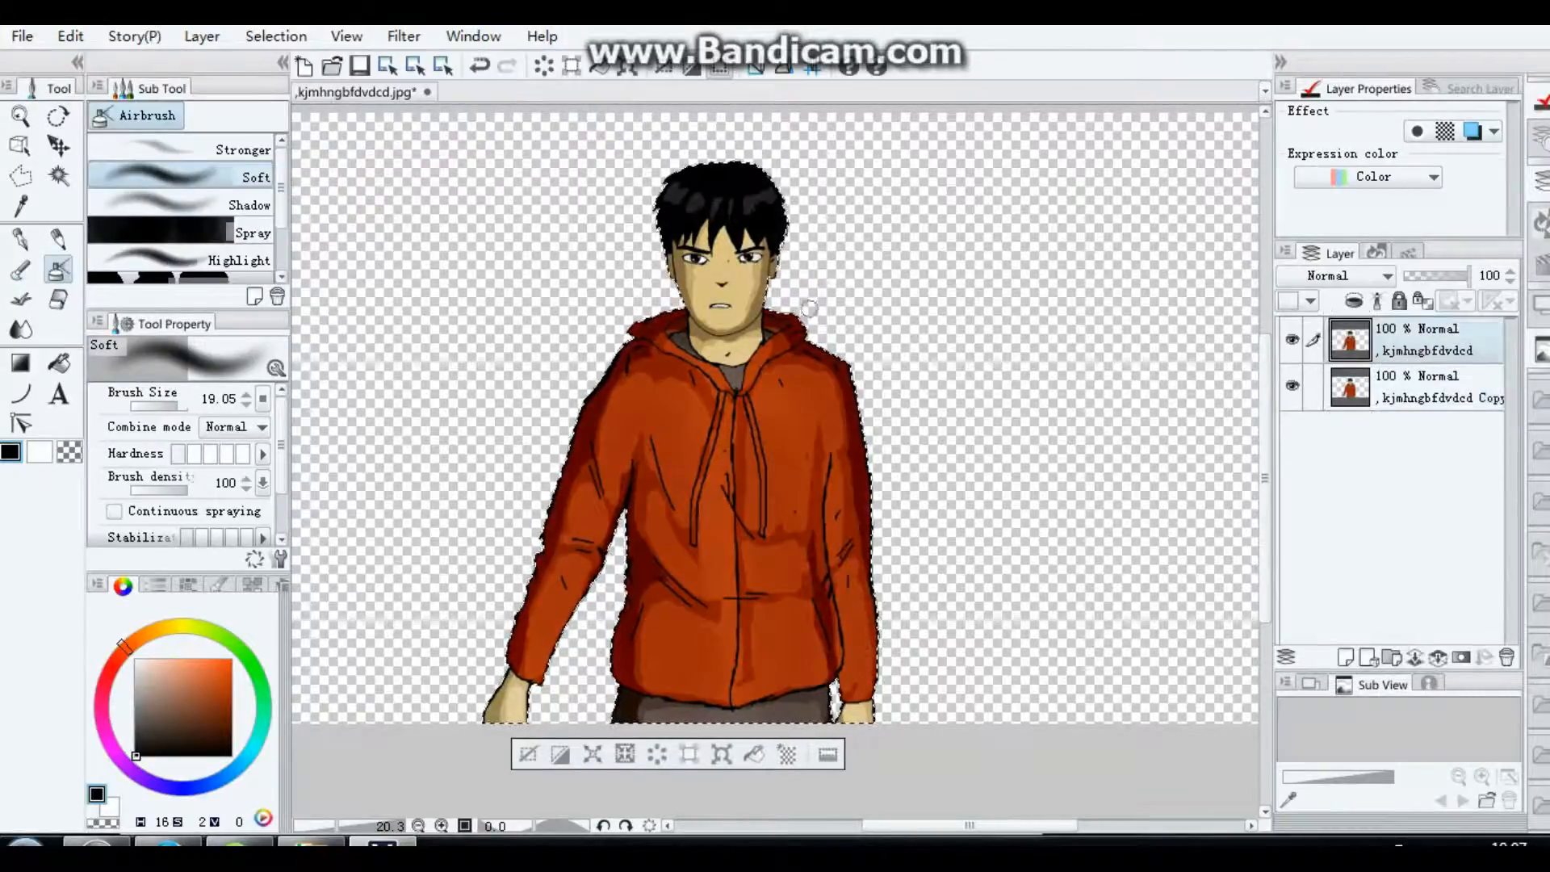
click(57, 301)
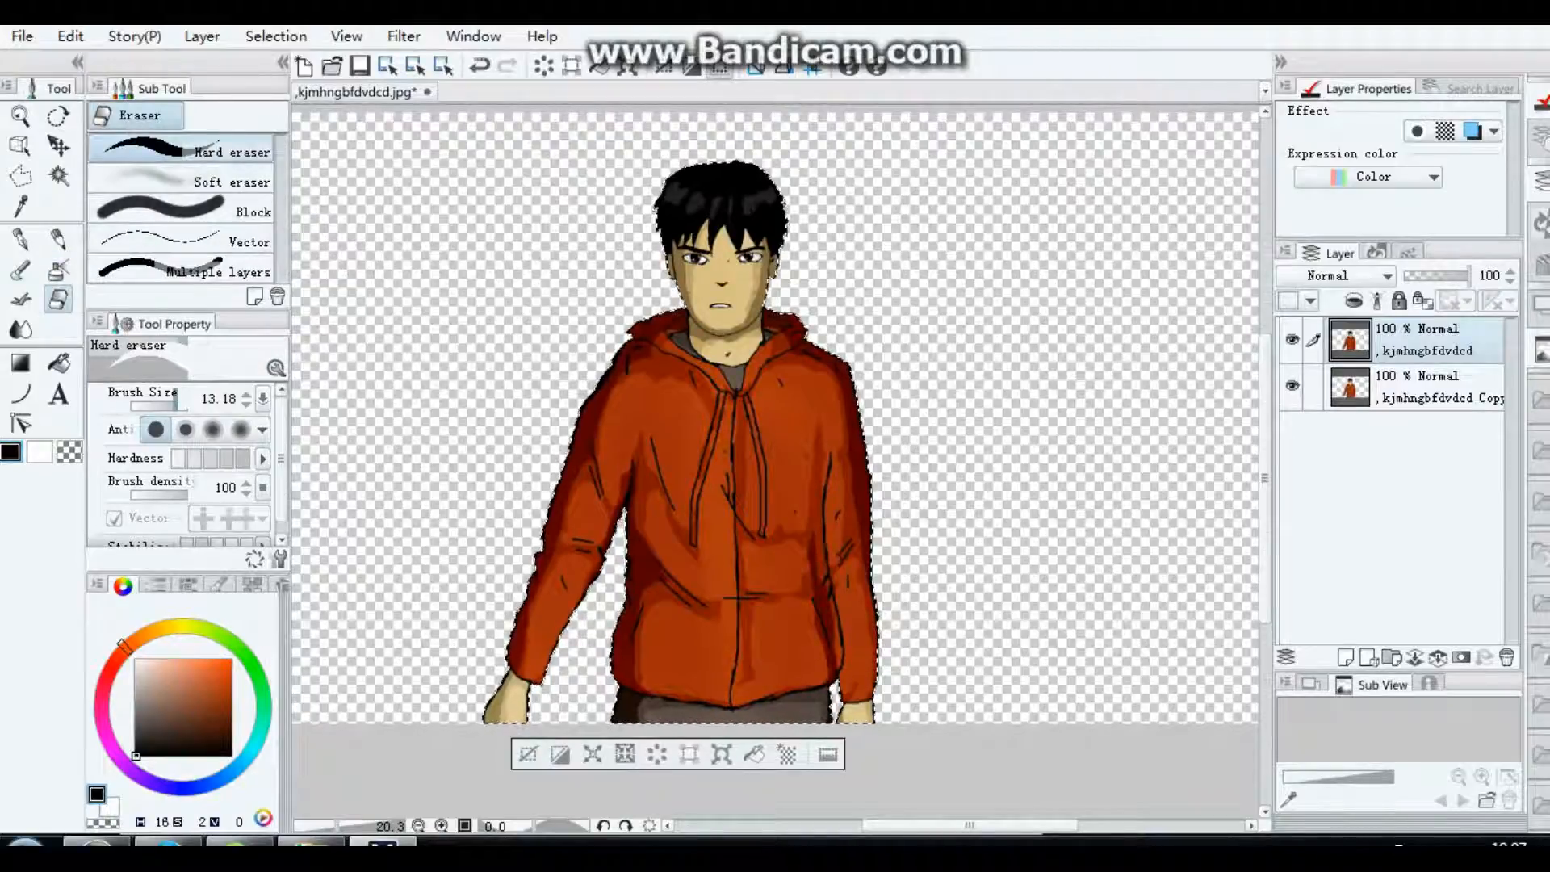
click(170, 407)
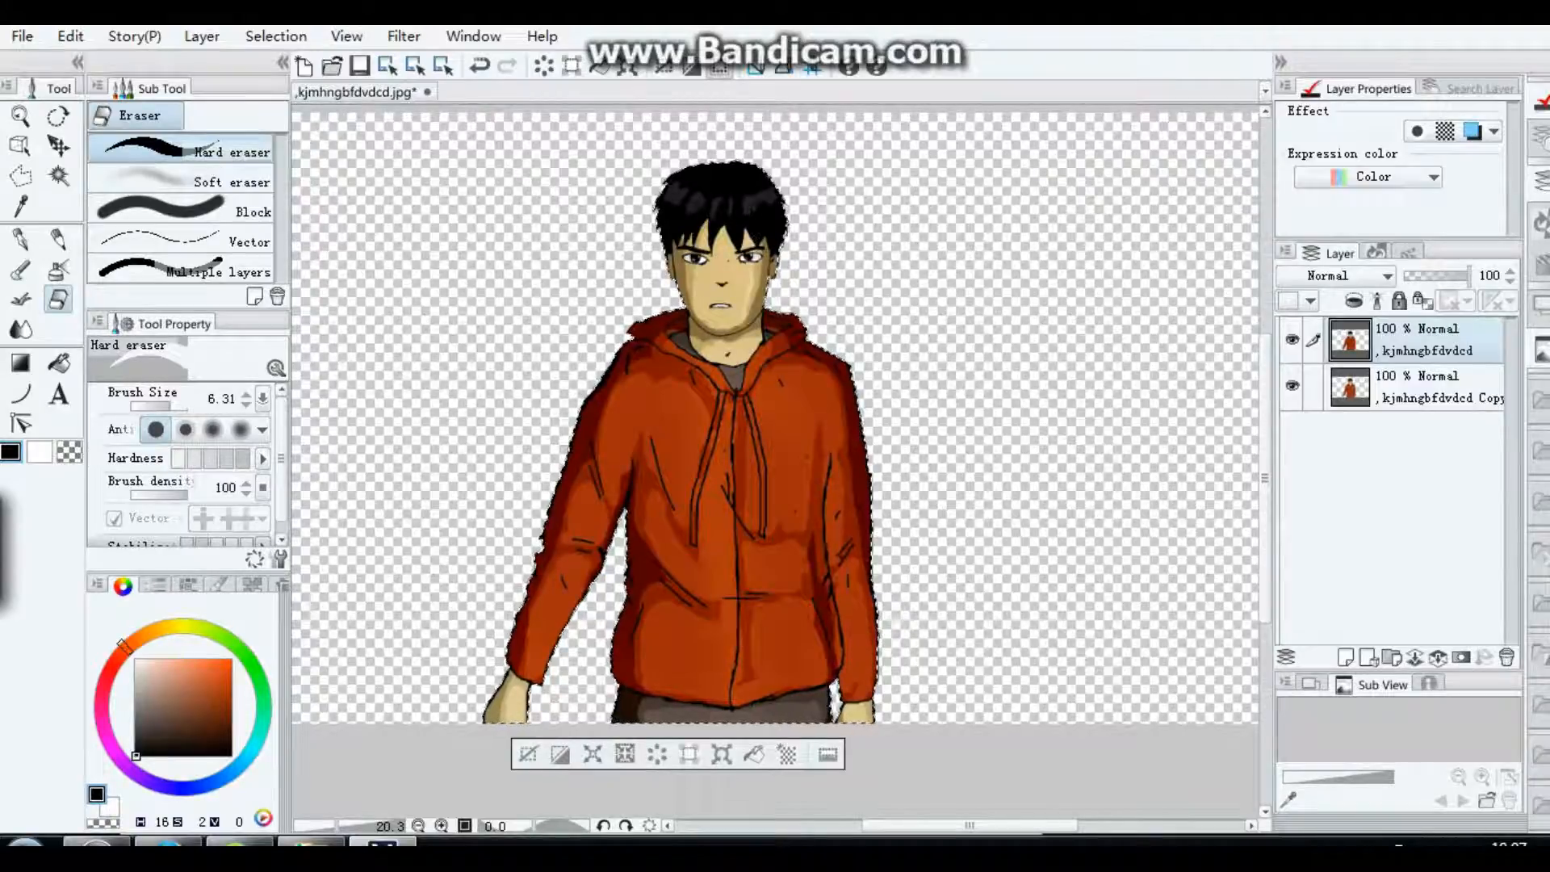
click(174, 406)
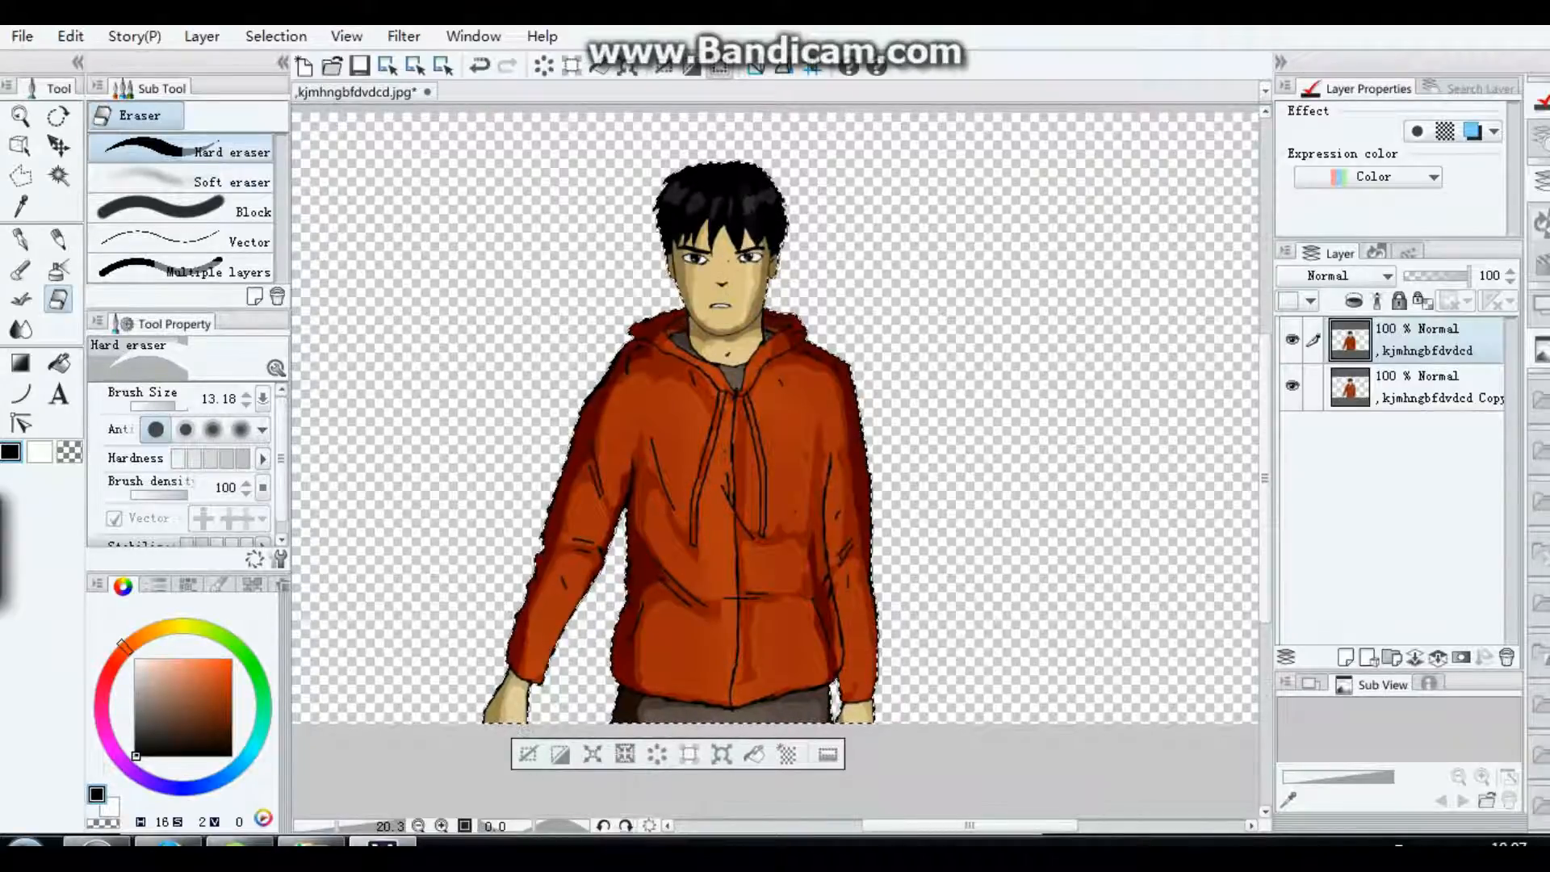
key(ctrl+plus)
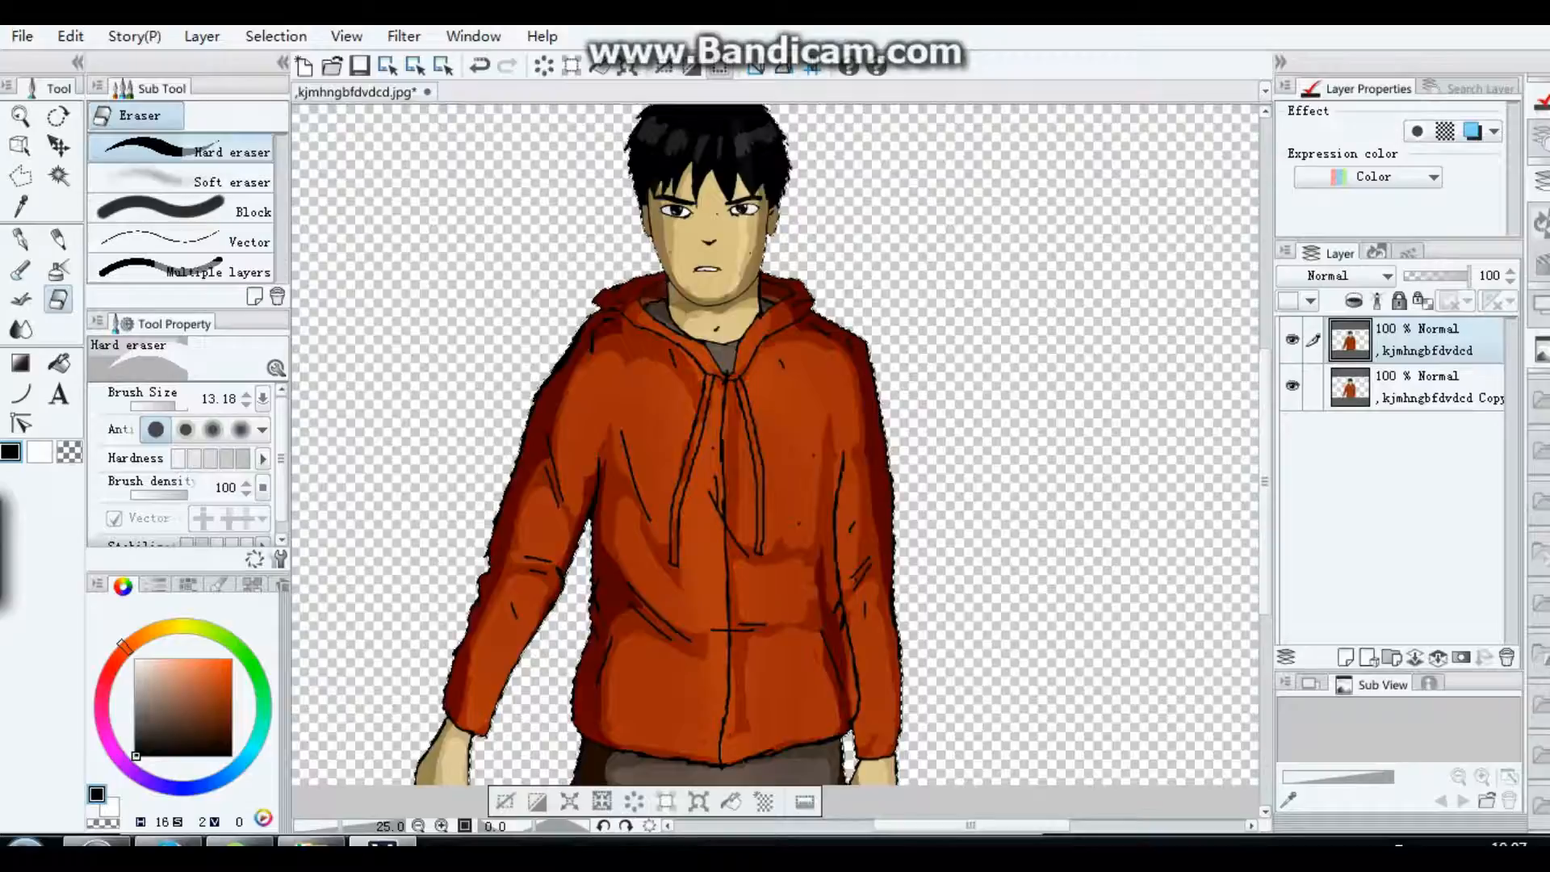
Step: Erase the highlight areas of the hoodie on the upper layer to expose the brighter copy, undoing stray eraser strokes
click(71, 35)
click(71, 36)
click(70, 35)
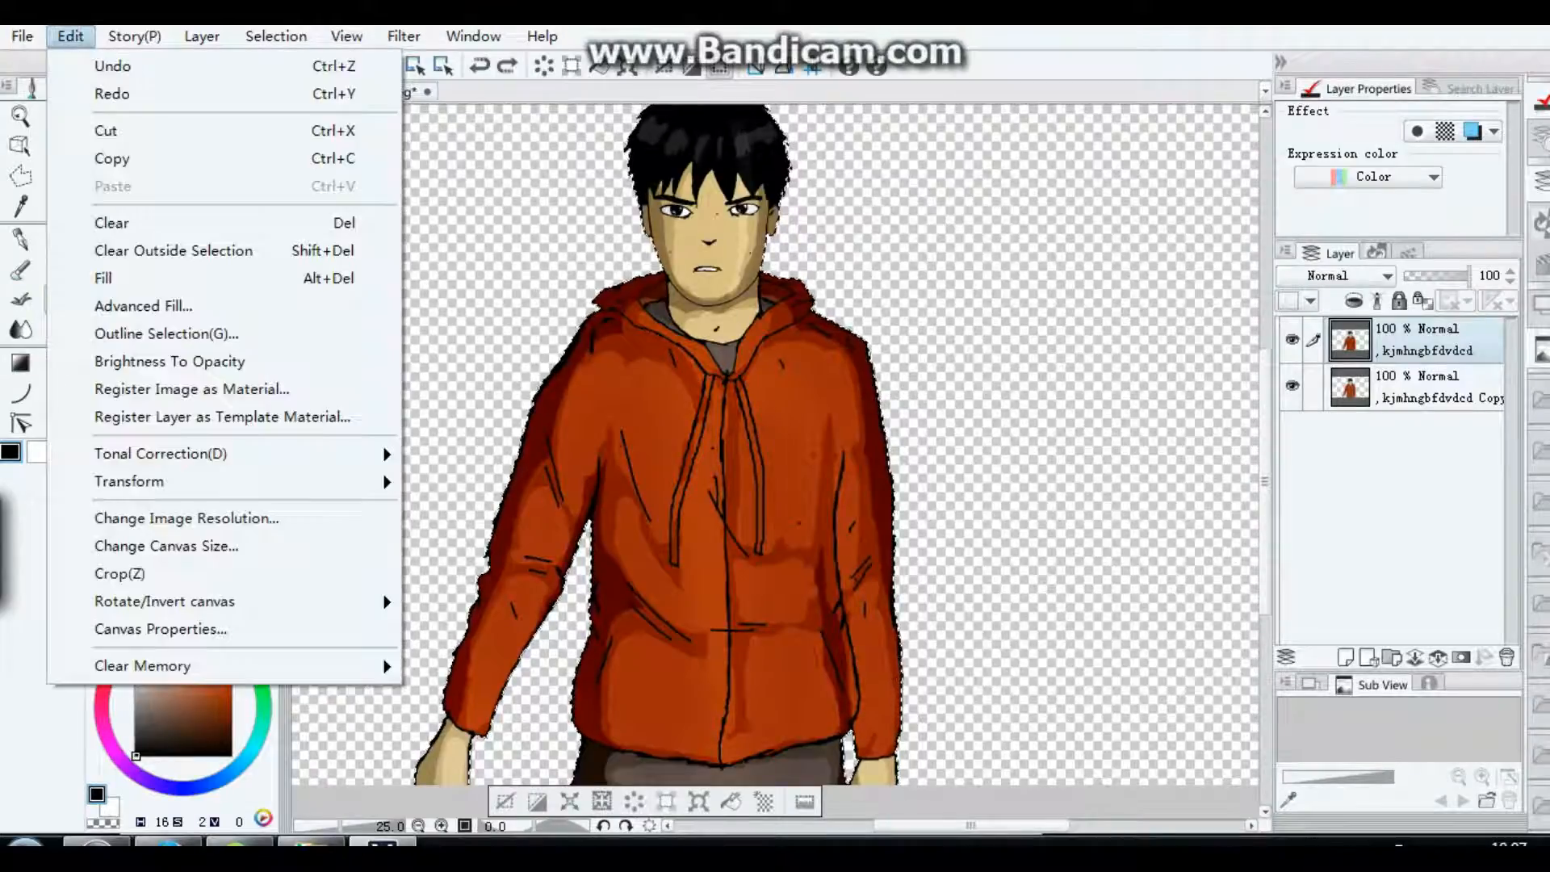
click(70, 35)
click(71, 35)
click(70, 36)
click(70, 36)
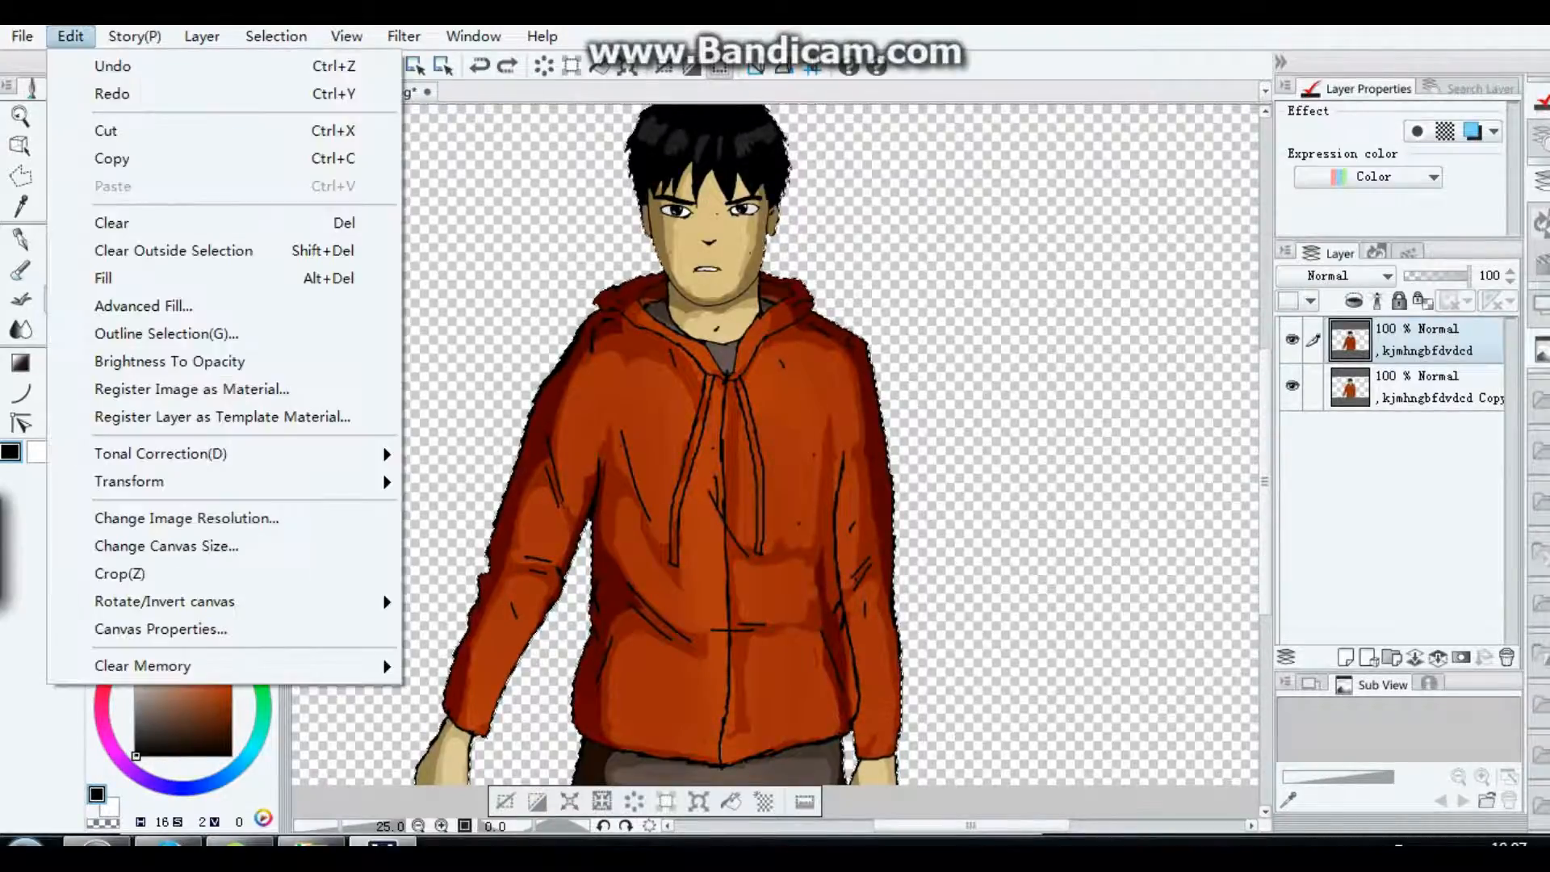
click(70, 35)
click(675, 230)
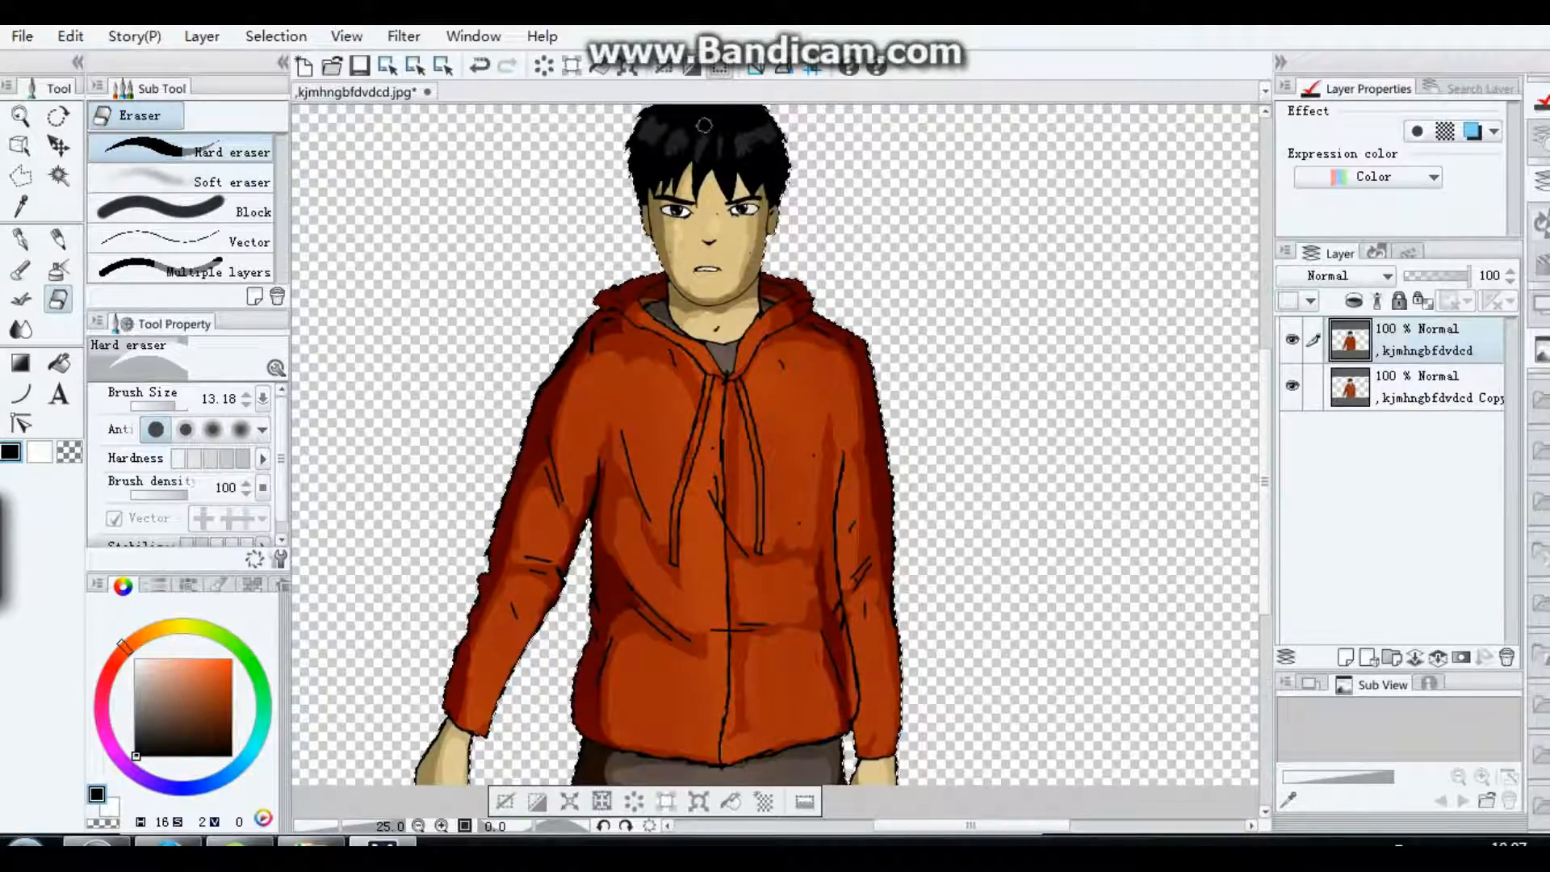
click(70, 36)
click(101, 62)
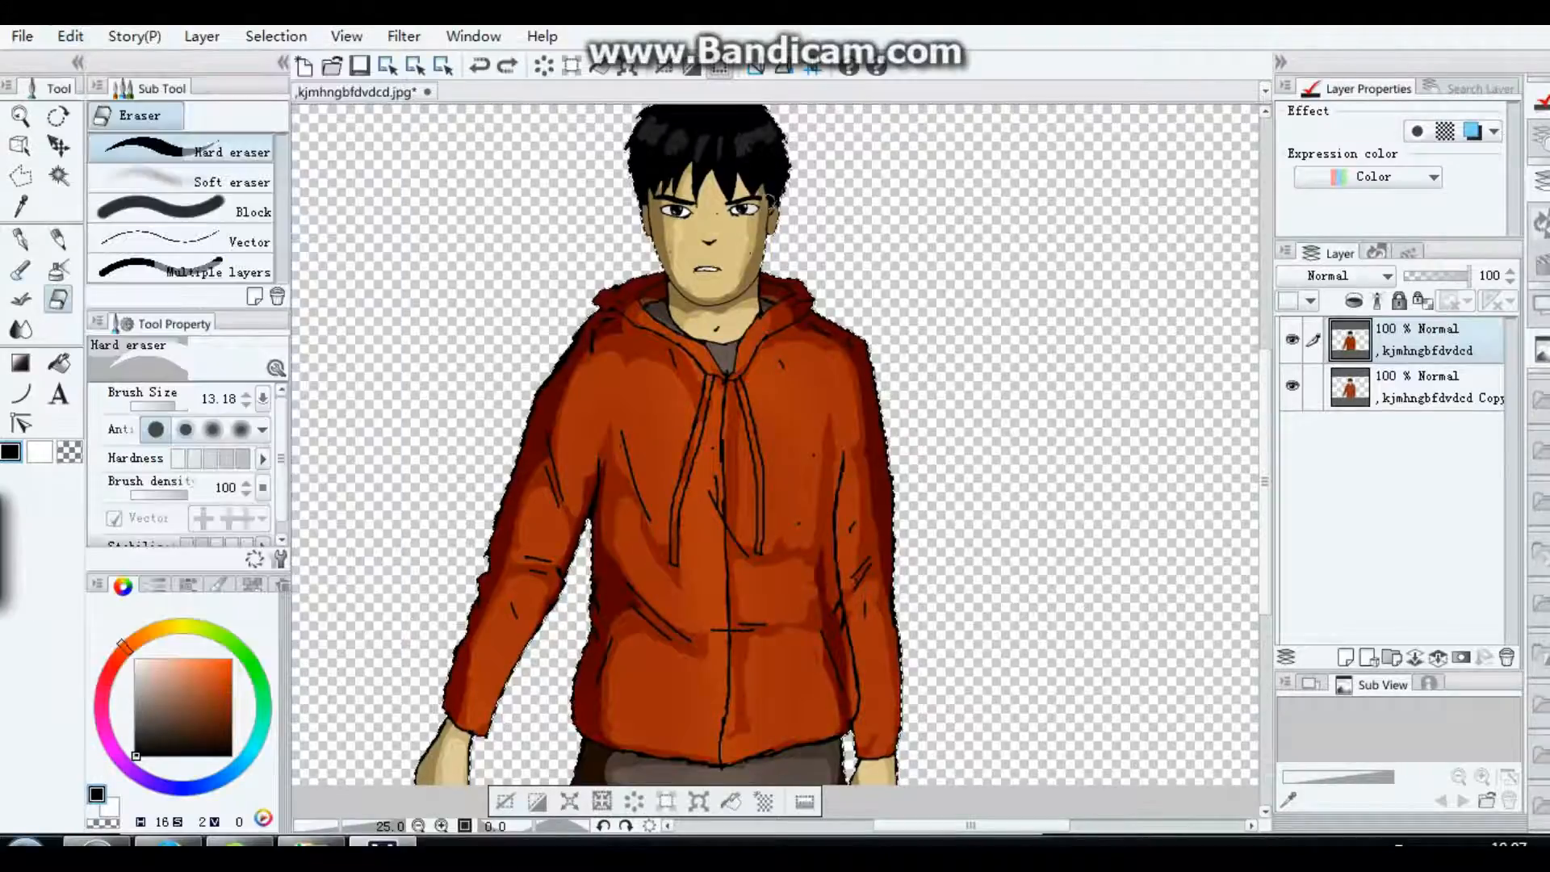
key(ctrl+y)
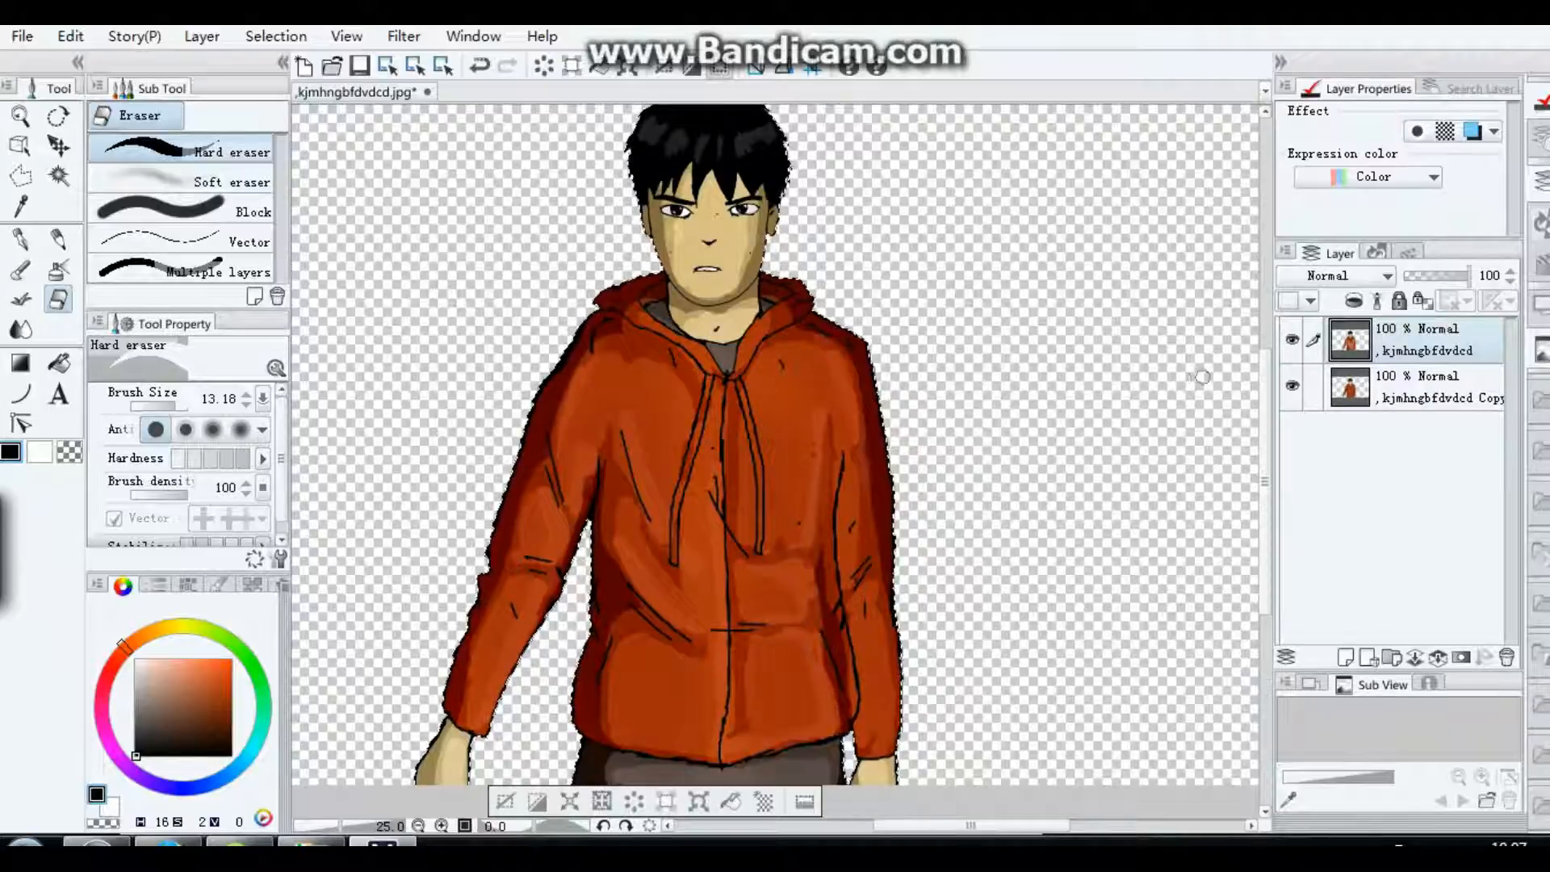
Step: Clear the selection around the figure and check the highlighted drawing at several zoom levels
scroll(776, 460, down, 3)
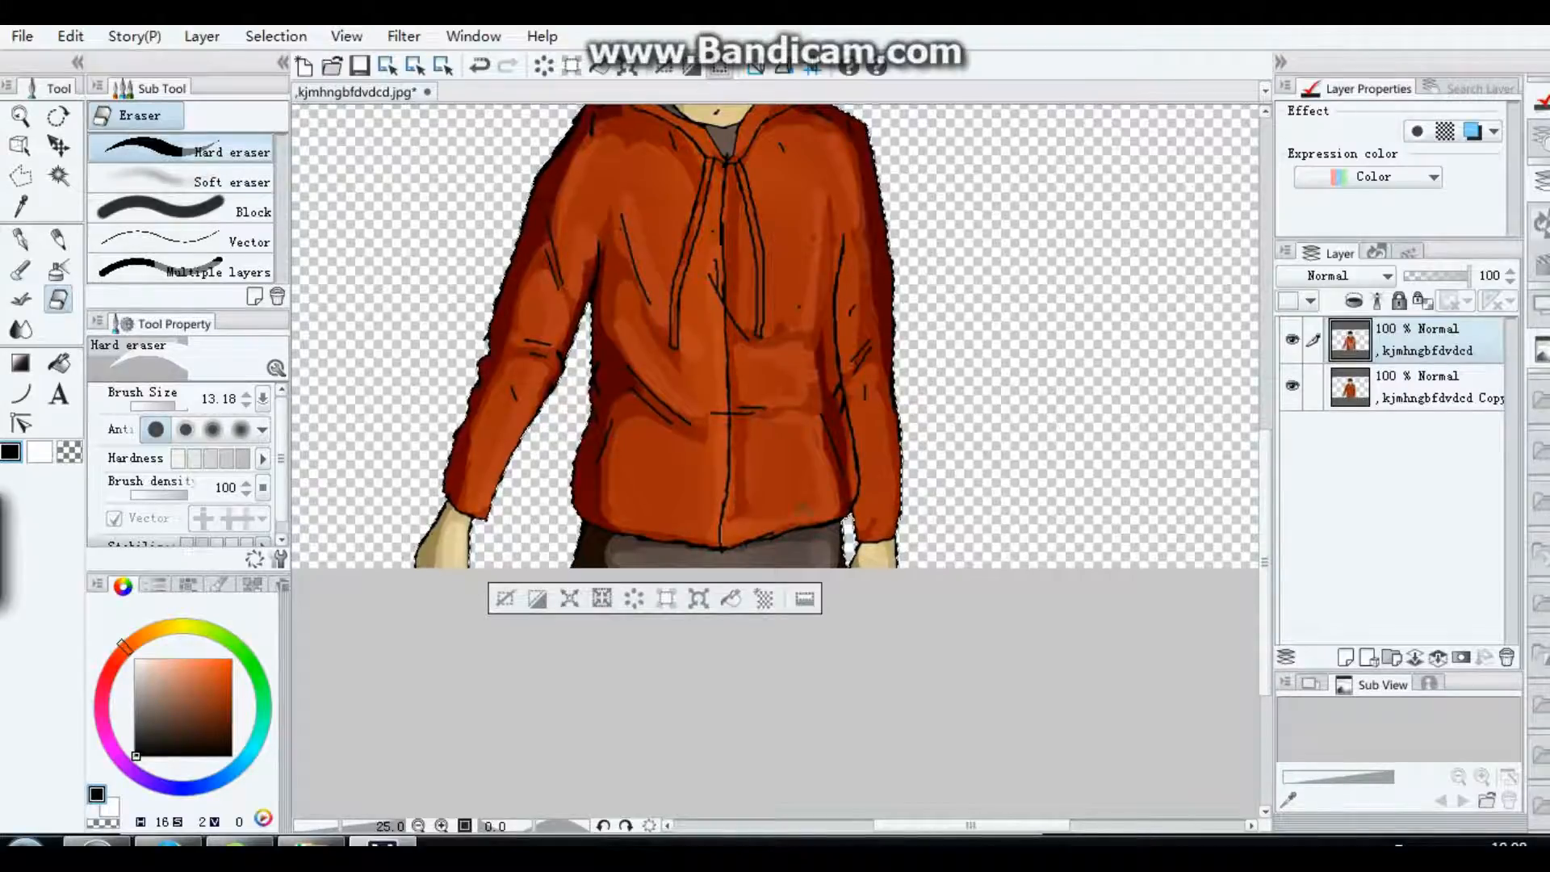
scroll(612, 574, up, 2)
scroll(701, 381, down, 3)
scroll(703, 381, down, 1)
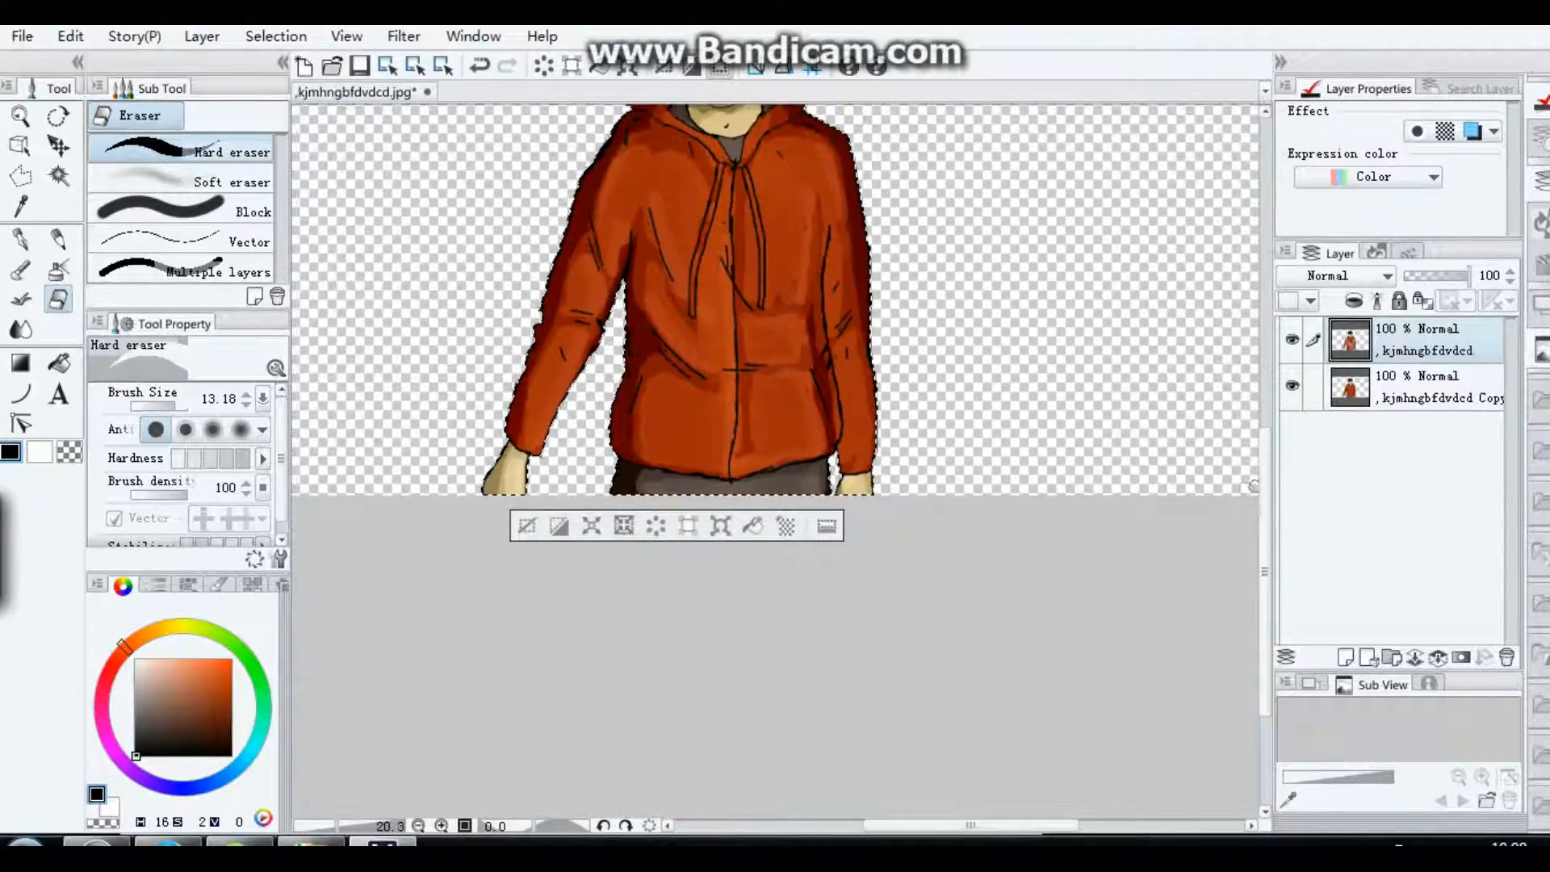
drag(1265, 505, 1265, 390)
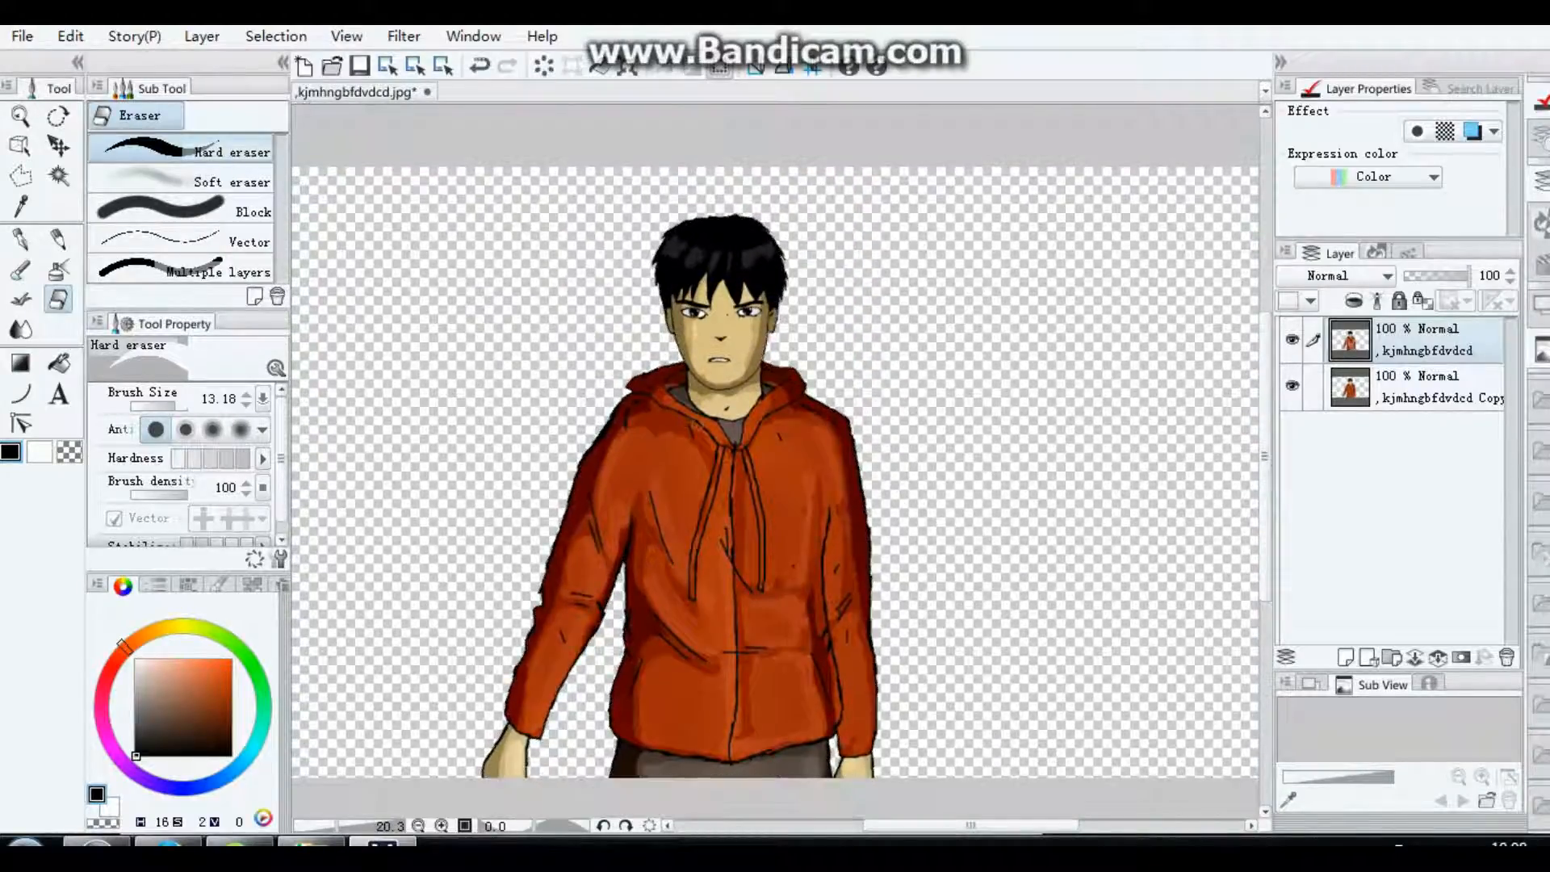
scroll(696, 422, down, 1)
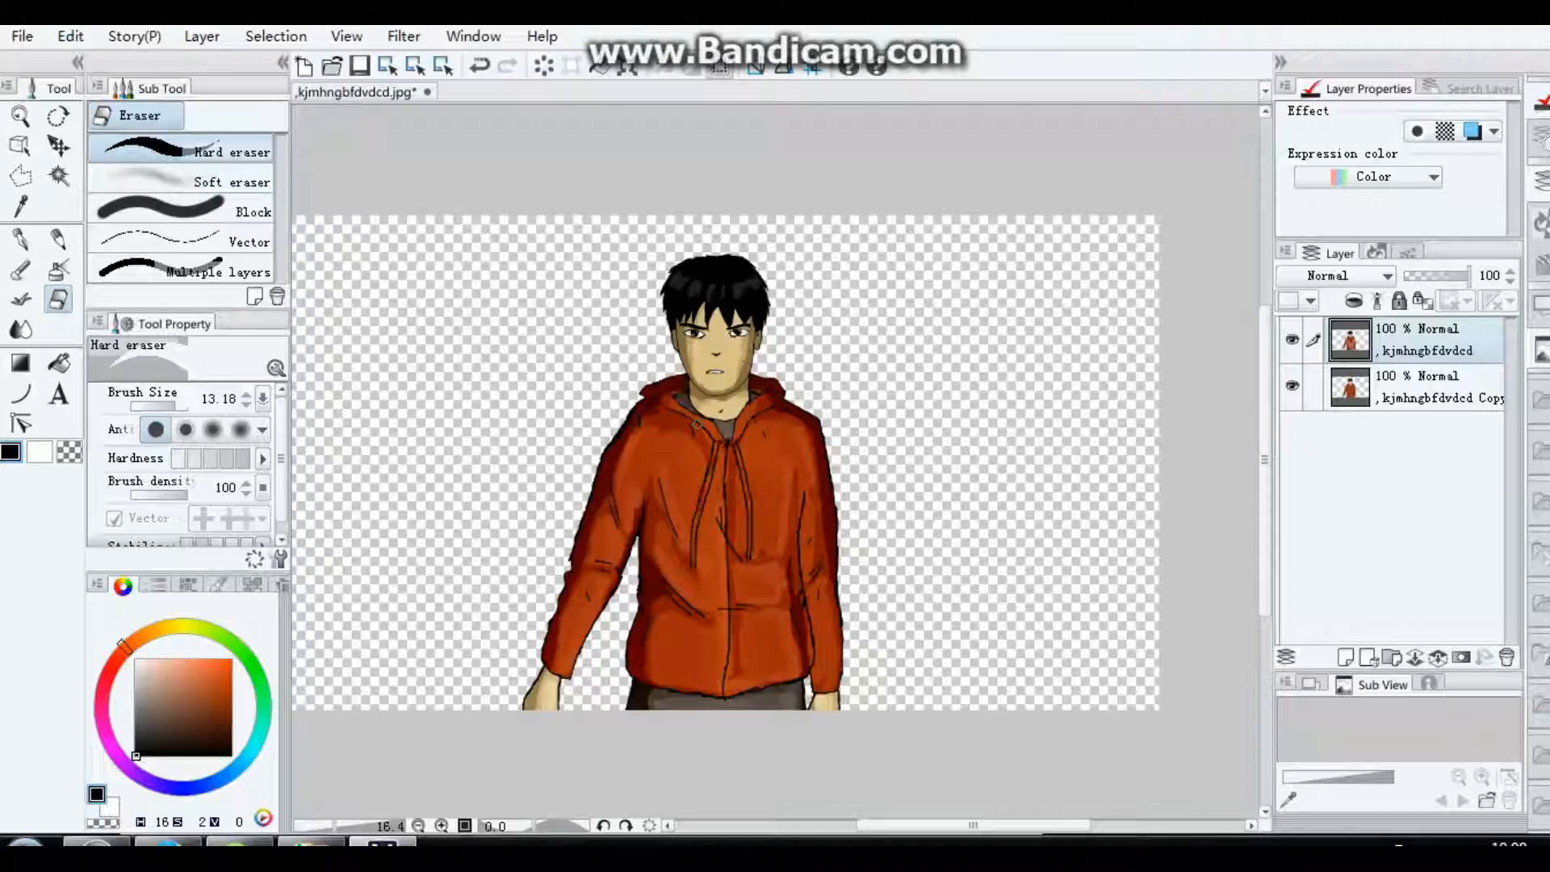
drag(973, 824, 957, 824)
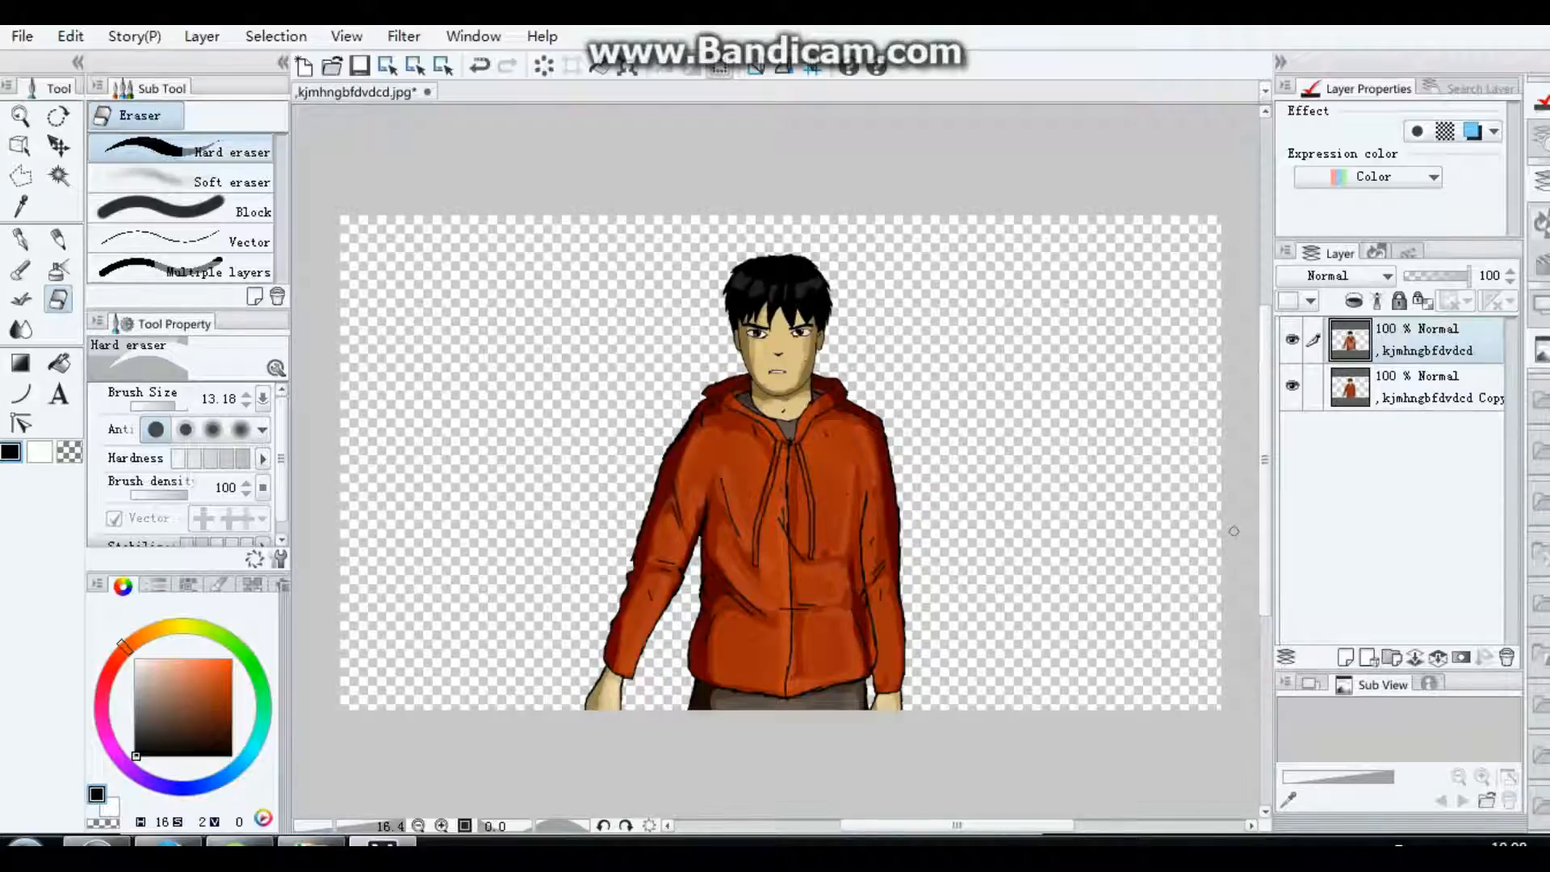
scroll(1234, 531, up, 1)
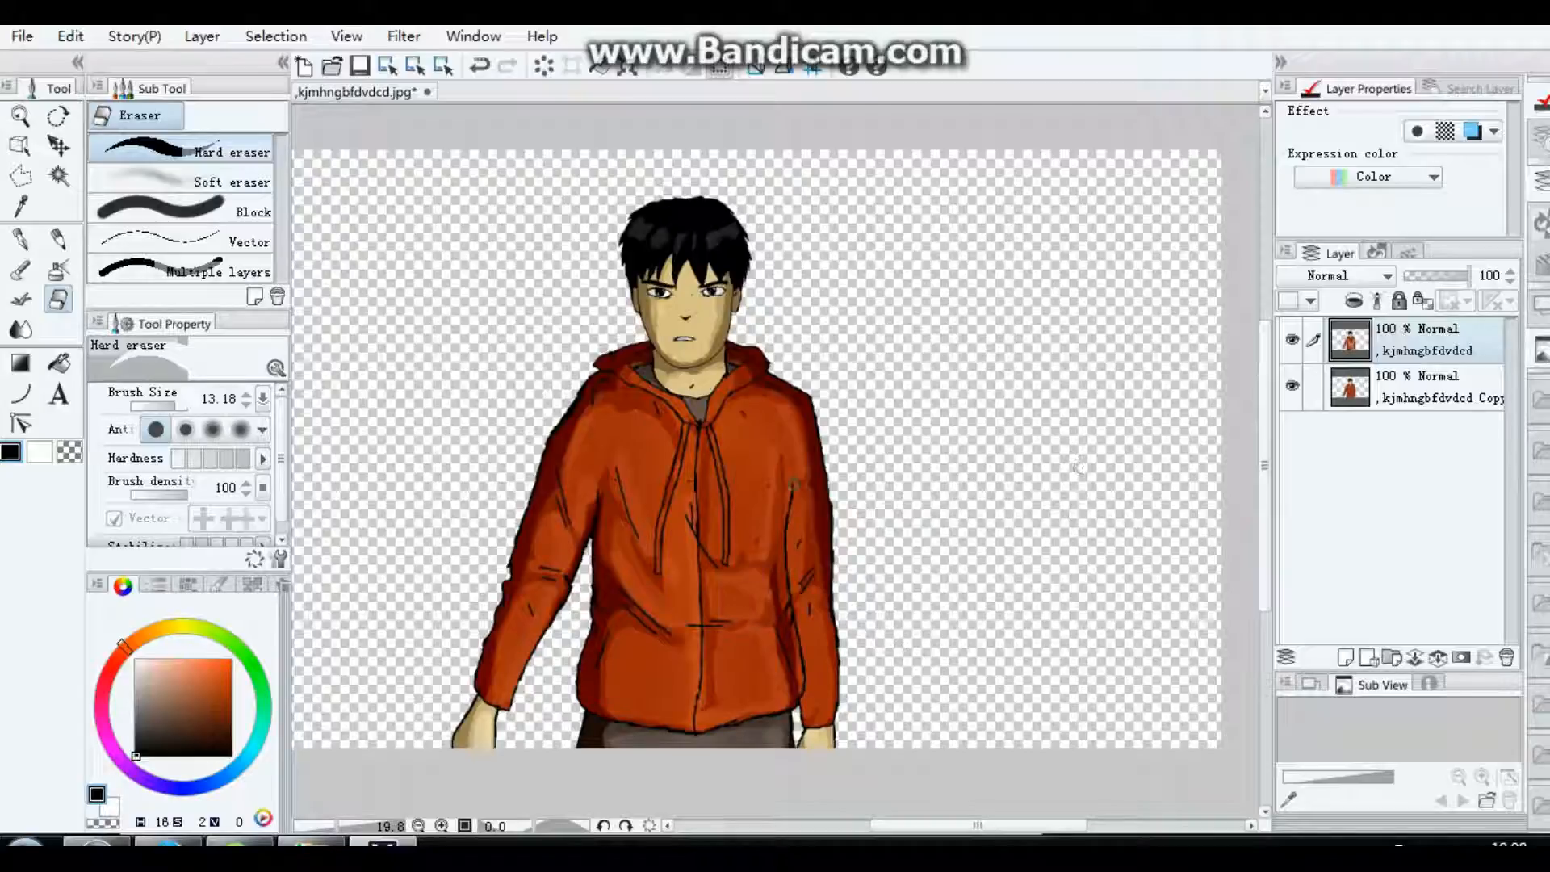
Step: Apply a Brightness/Contrast correction to the upper figure layer with the contrast at -1
click(22, 36)
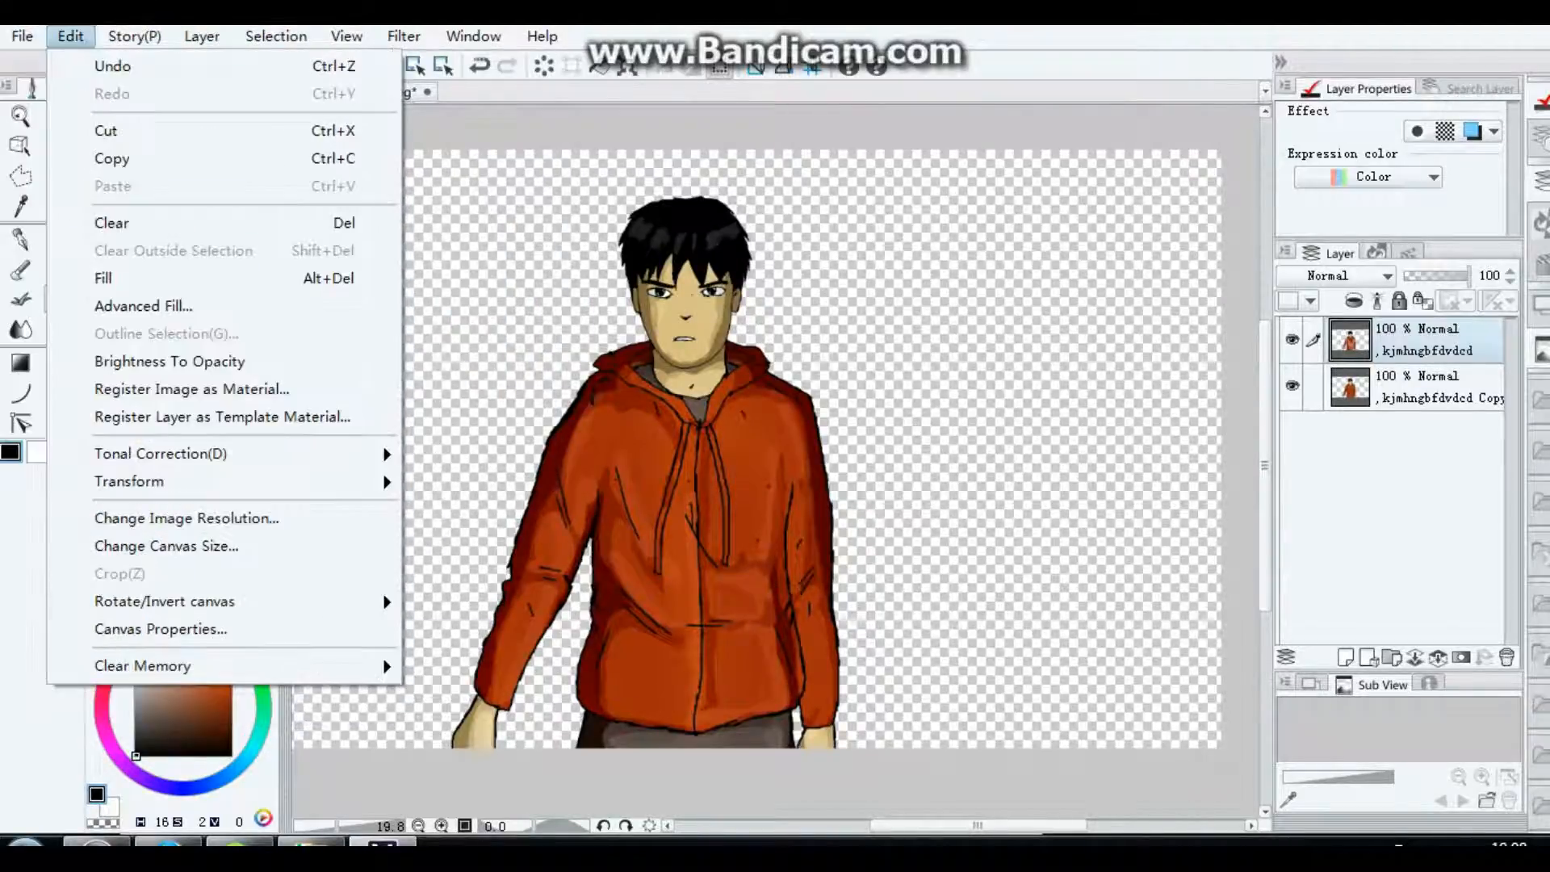
mouse_move(242, 453)
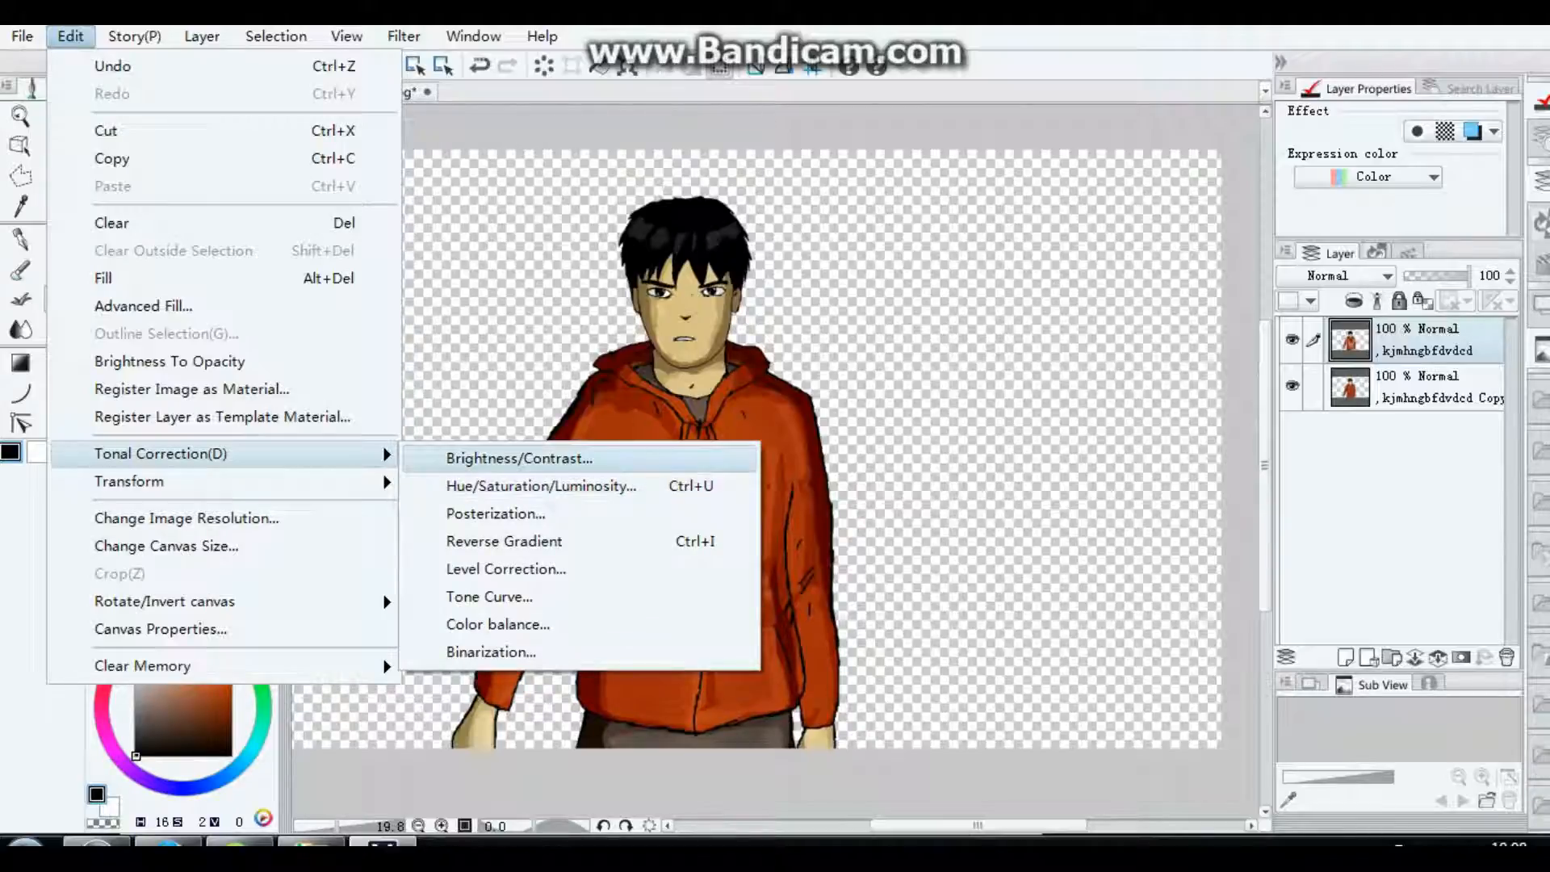
click(517, 457)
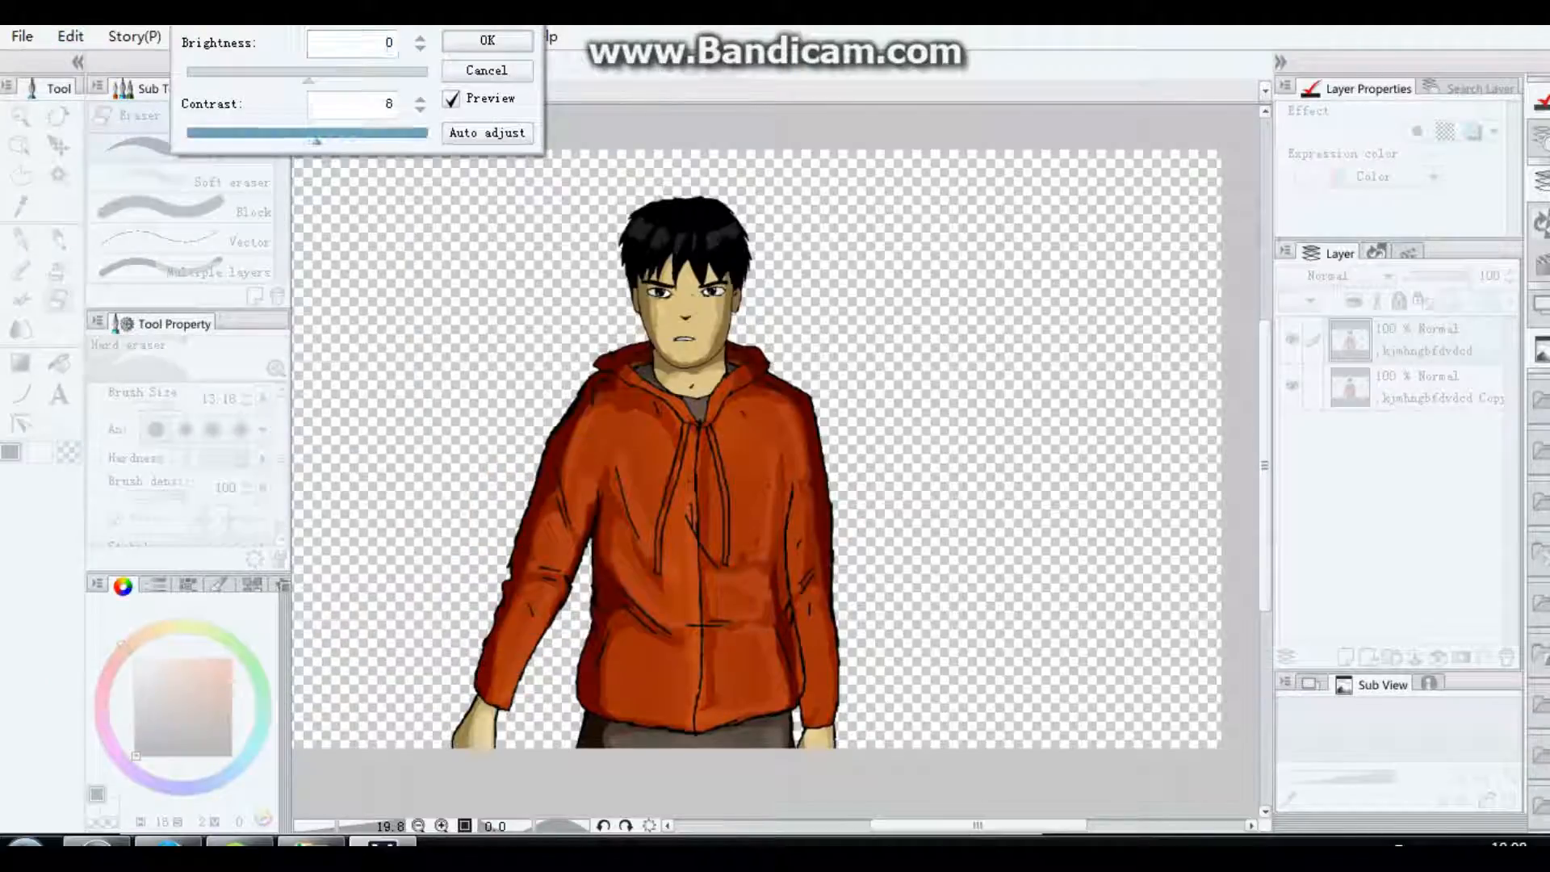
drag(317, 140, 306, 140)
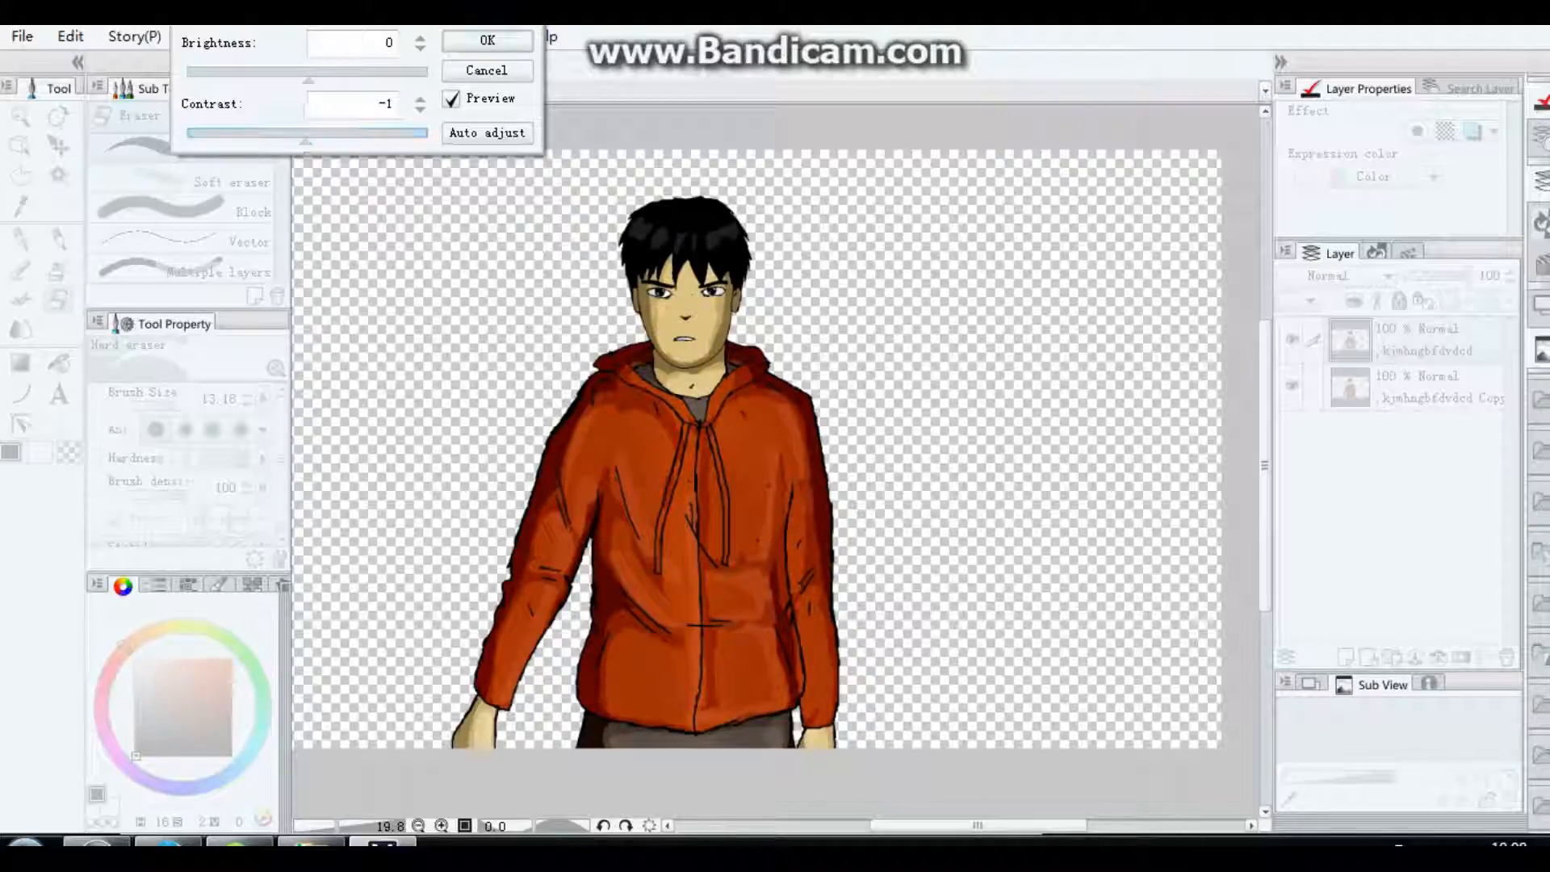
click(488, 41)
click(70, 35)
mouse_move(323, 453)
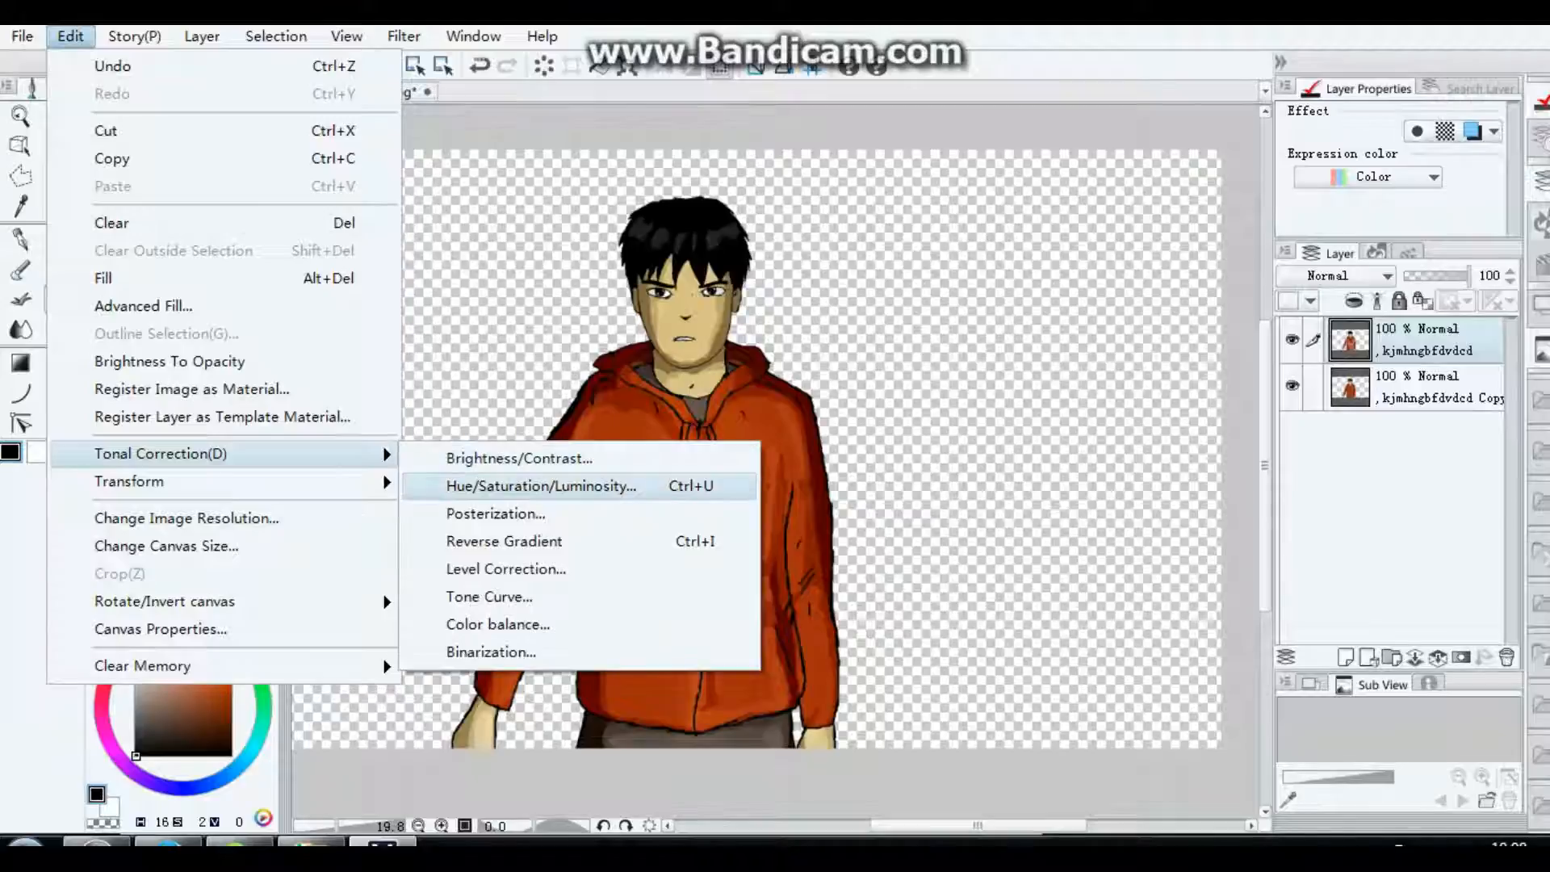
click(536, 484)
mouse_move(252, 189)
mouse_down()
mouse_move(215, 189)
mouse_move(252, 189)
mouse_up()
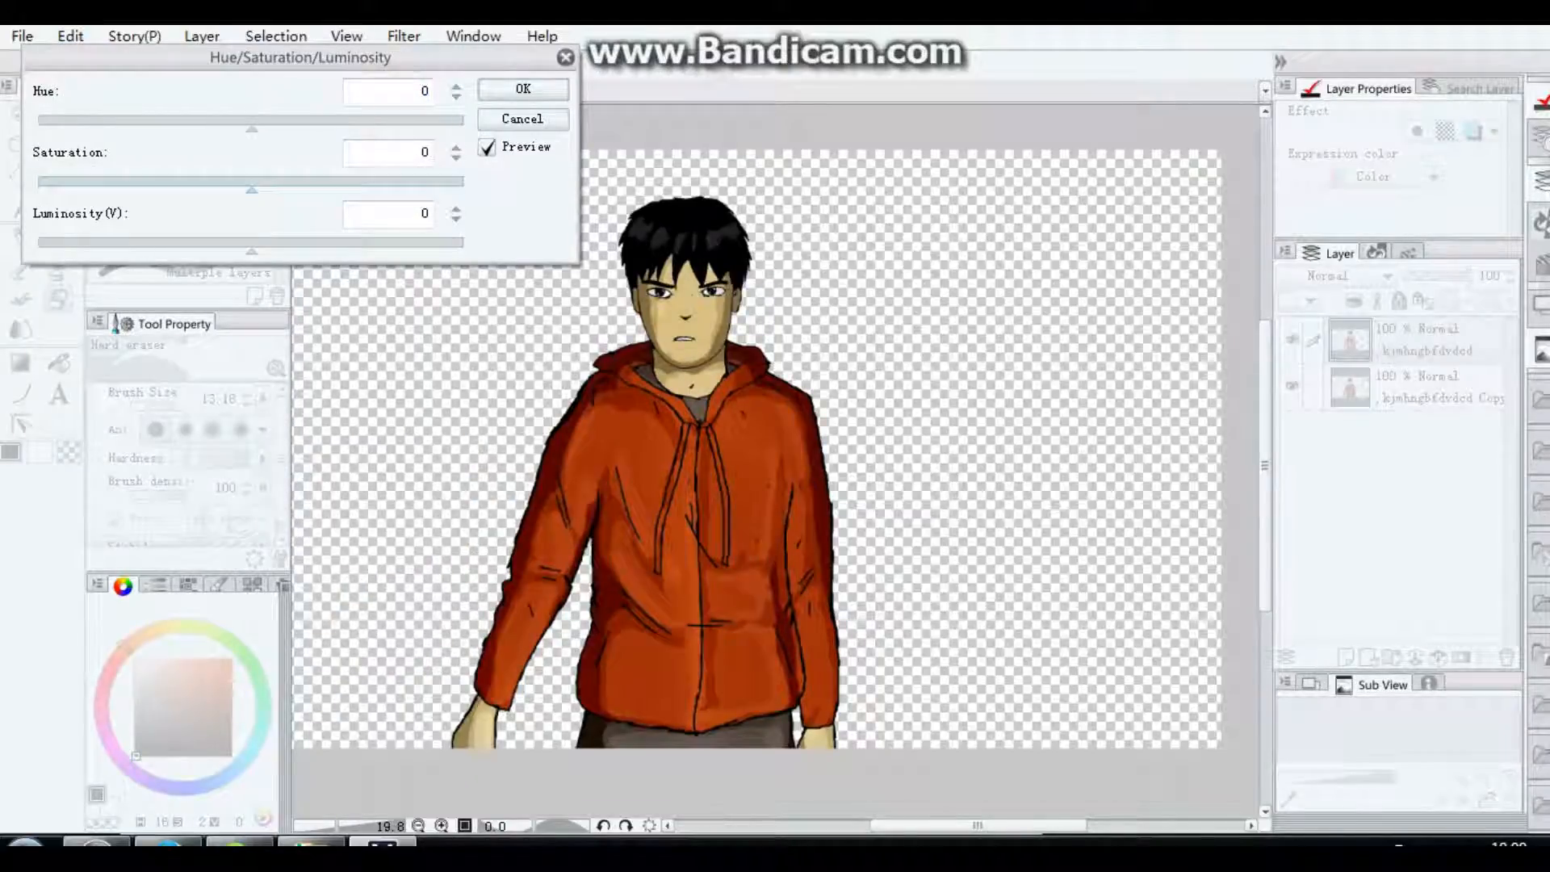
click(524, 119)
Step: Save the drawing to the desktop as a PNG file named guy, accepting the loss of layer information
scroll(834, 614, down, 2)
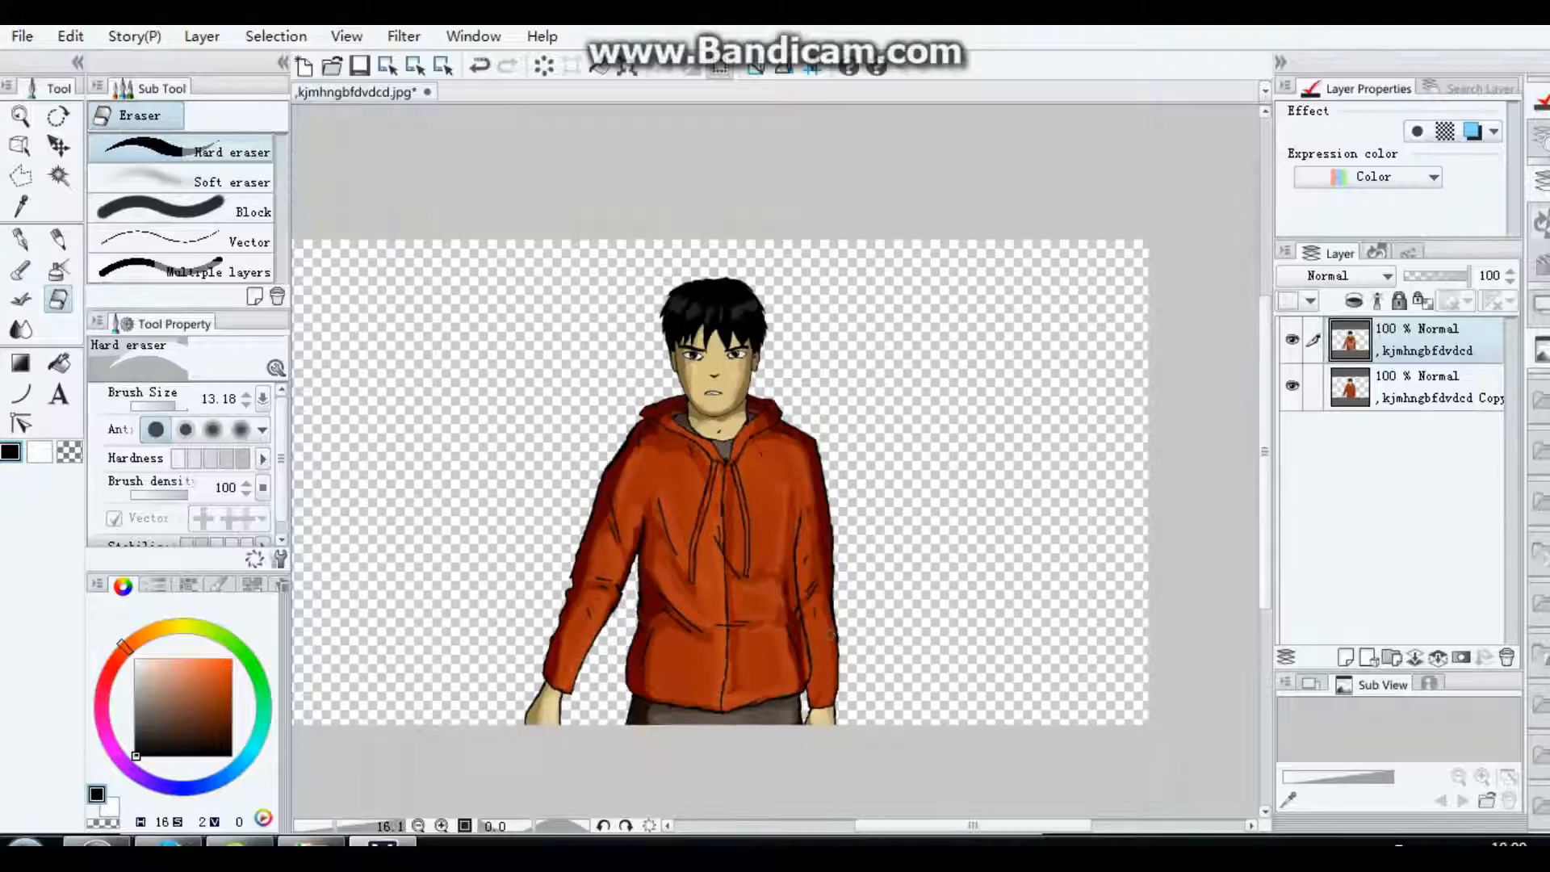
scroll(835, 619, up, 1)
scroll(807, 739, up, 1)
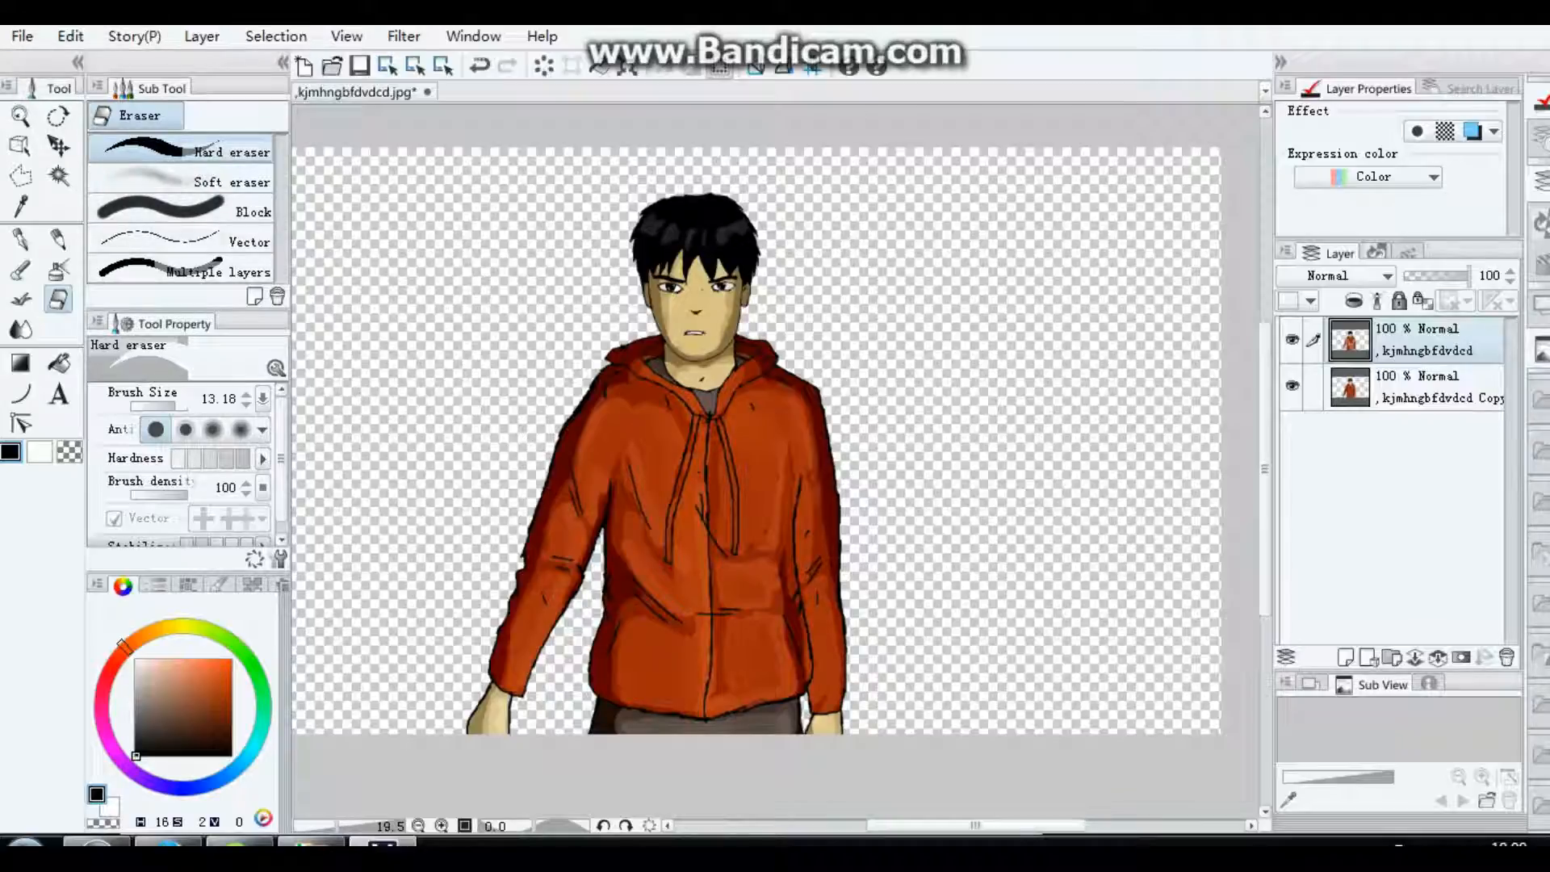
click(22, 36)
click(65, 212)
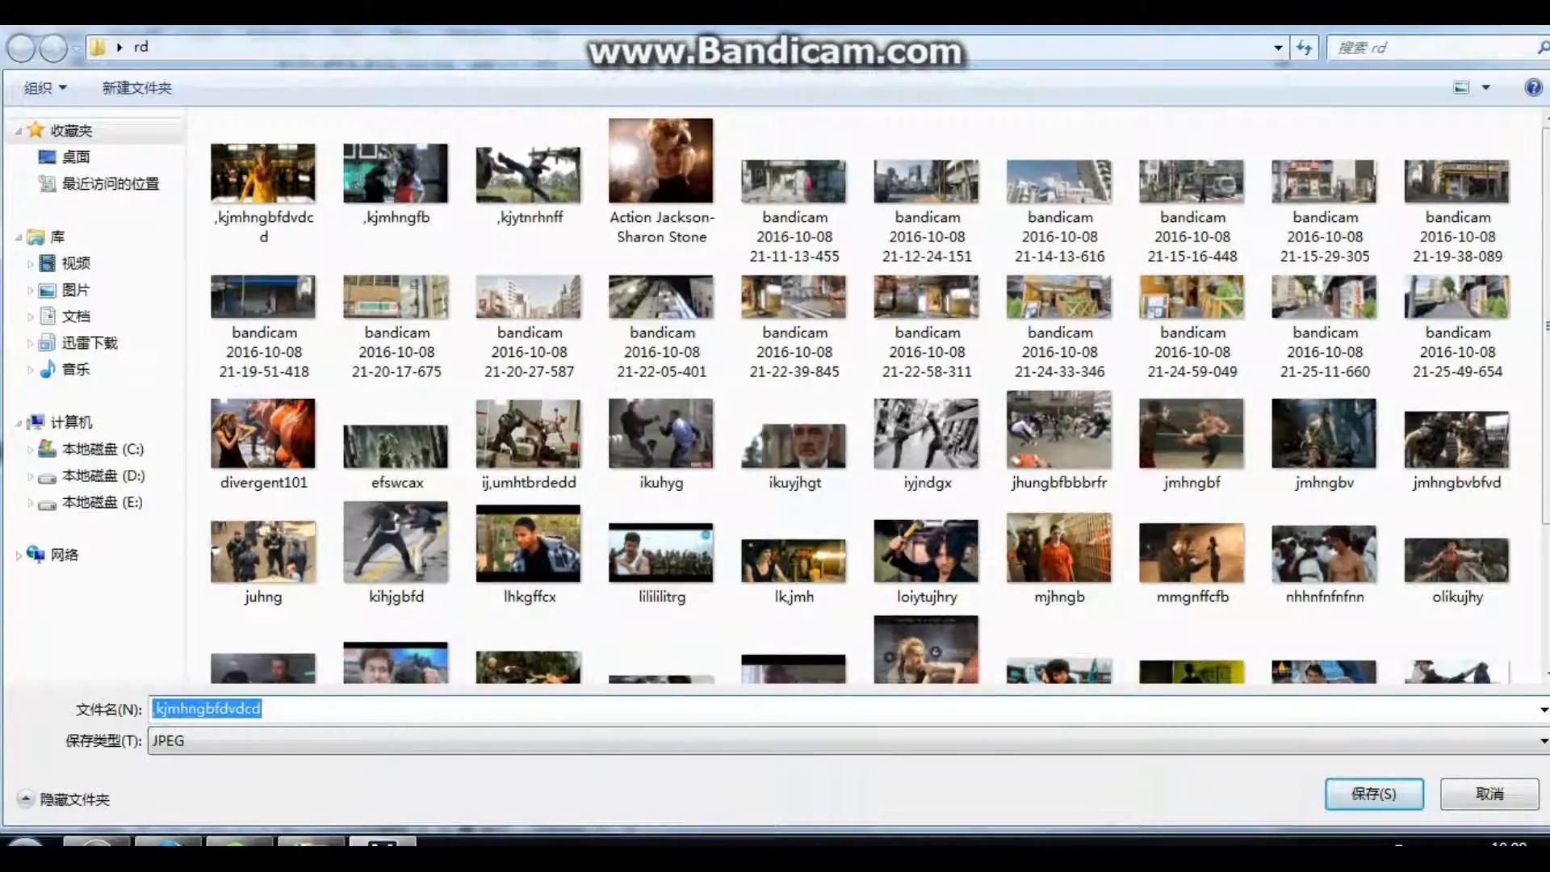
click(76, 157)
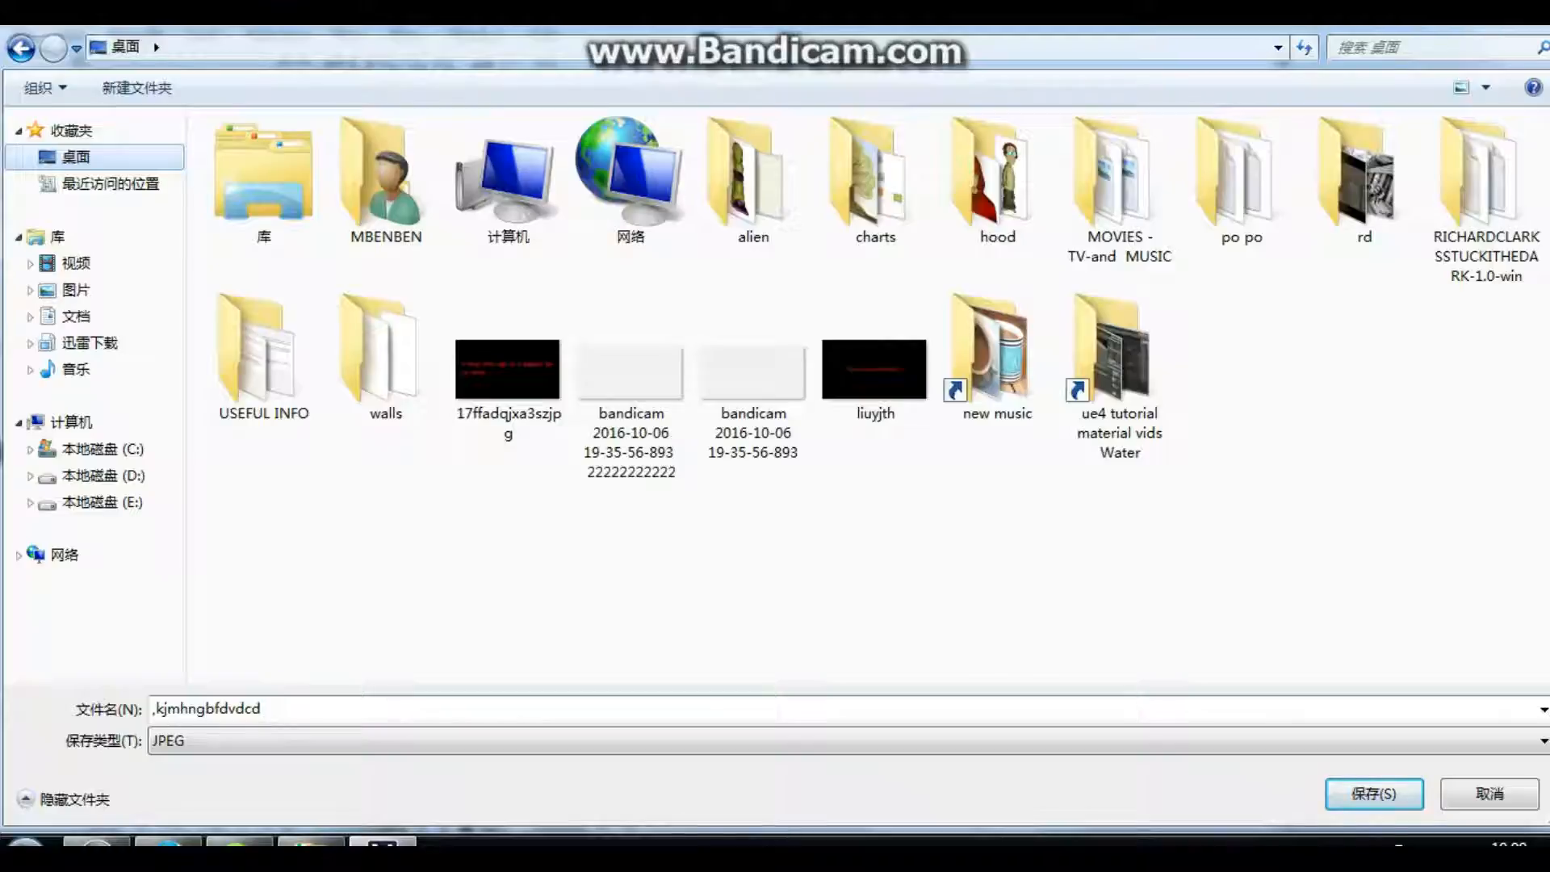
click(71, 131)
click(207, 709)
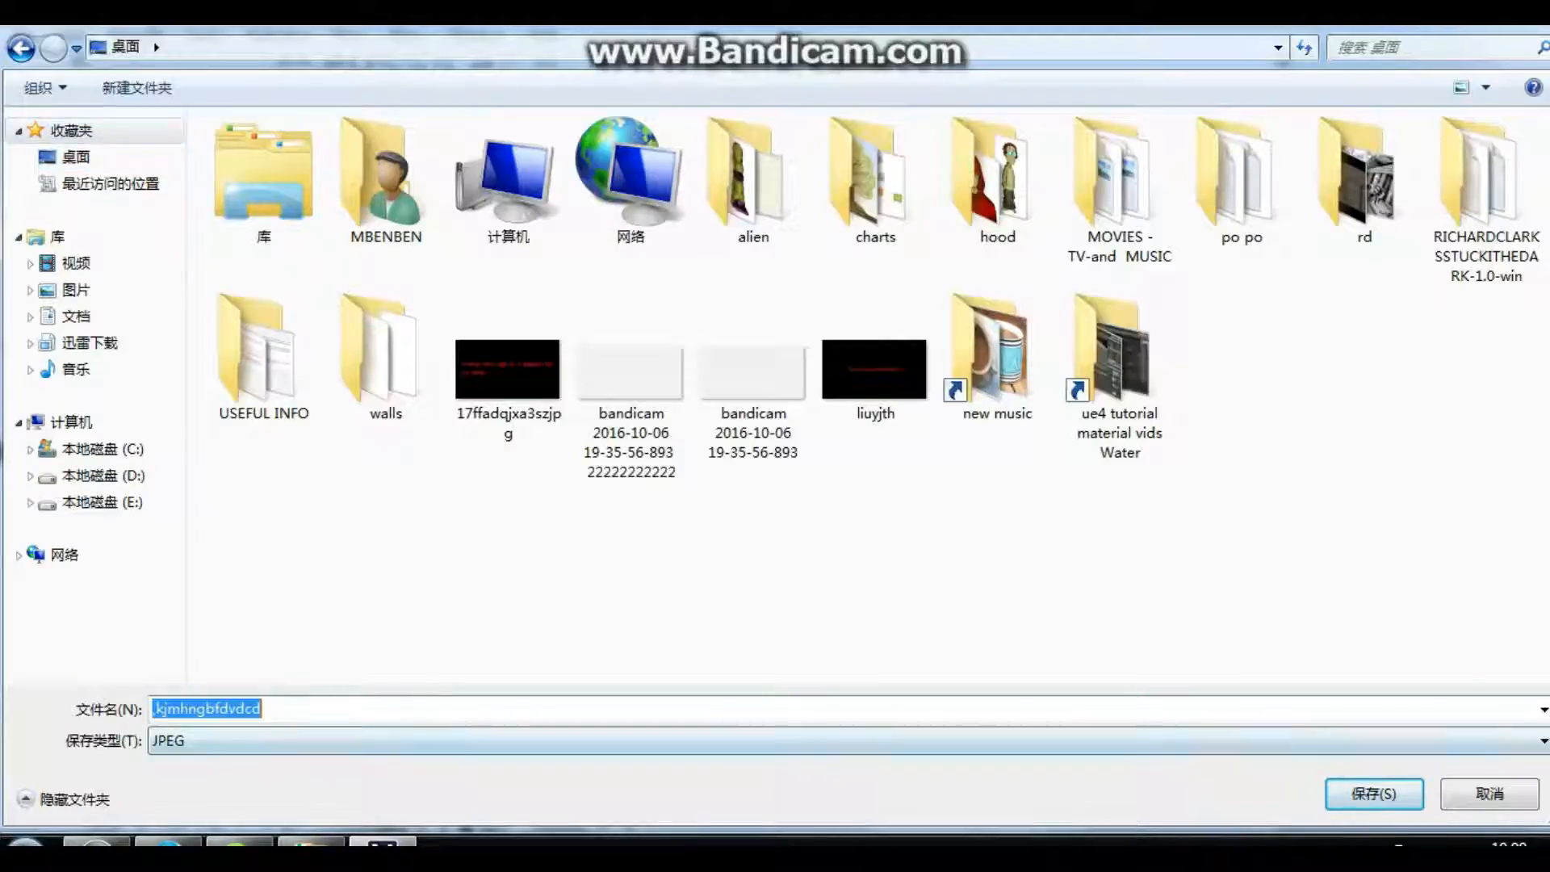
text(guy)
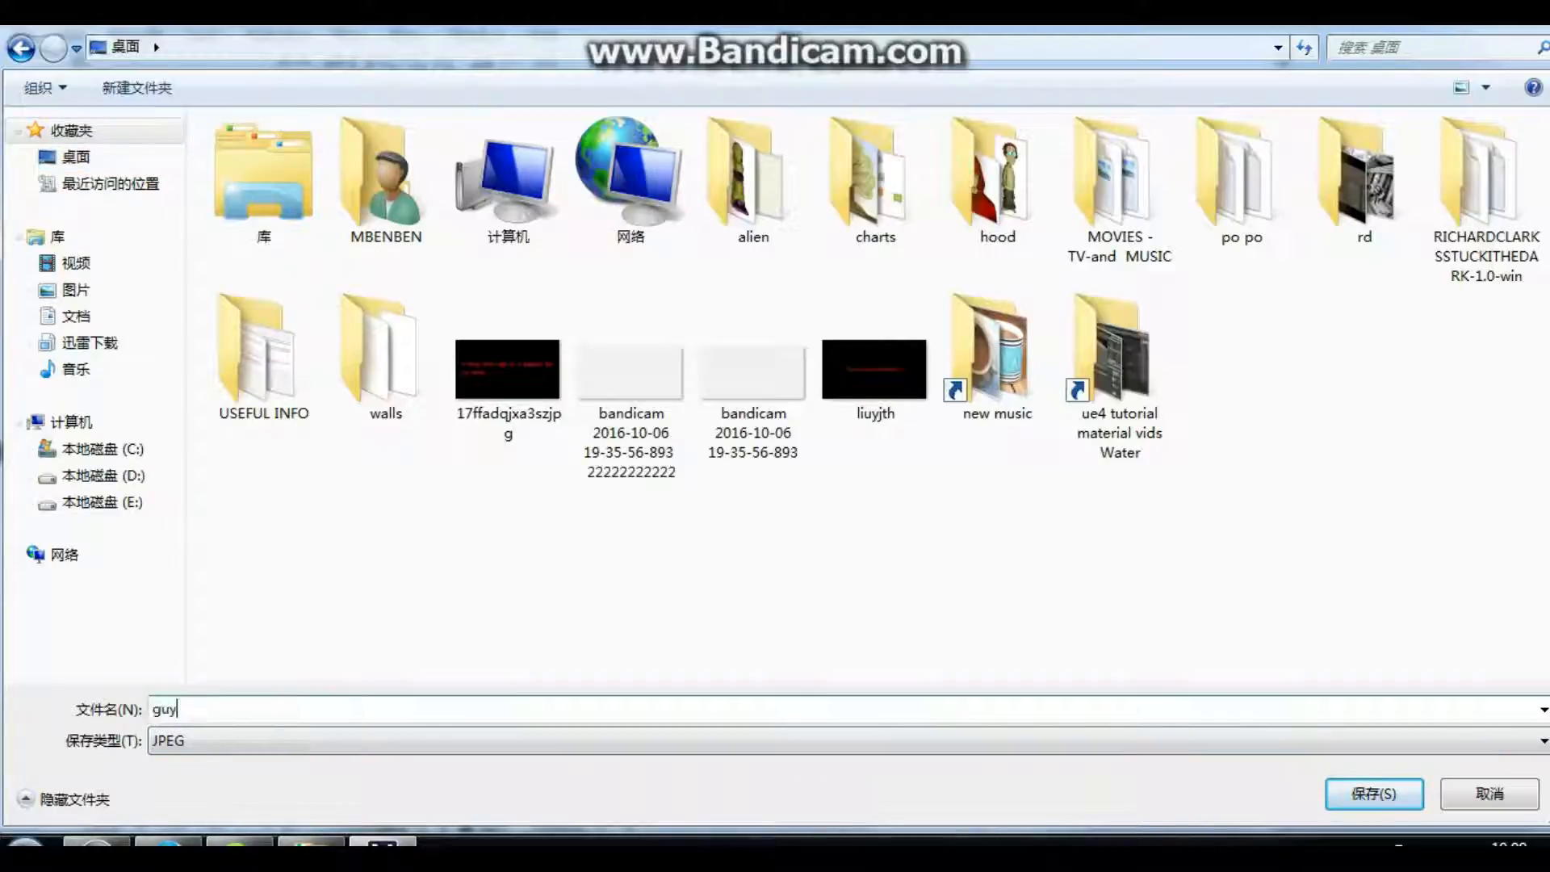
click(174, 740)
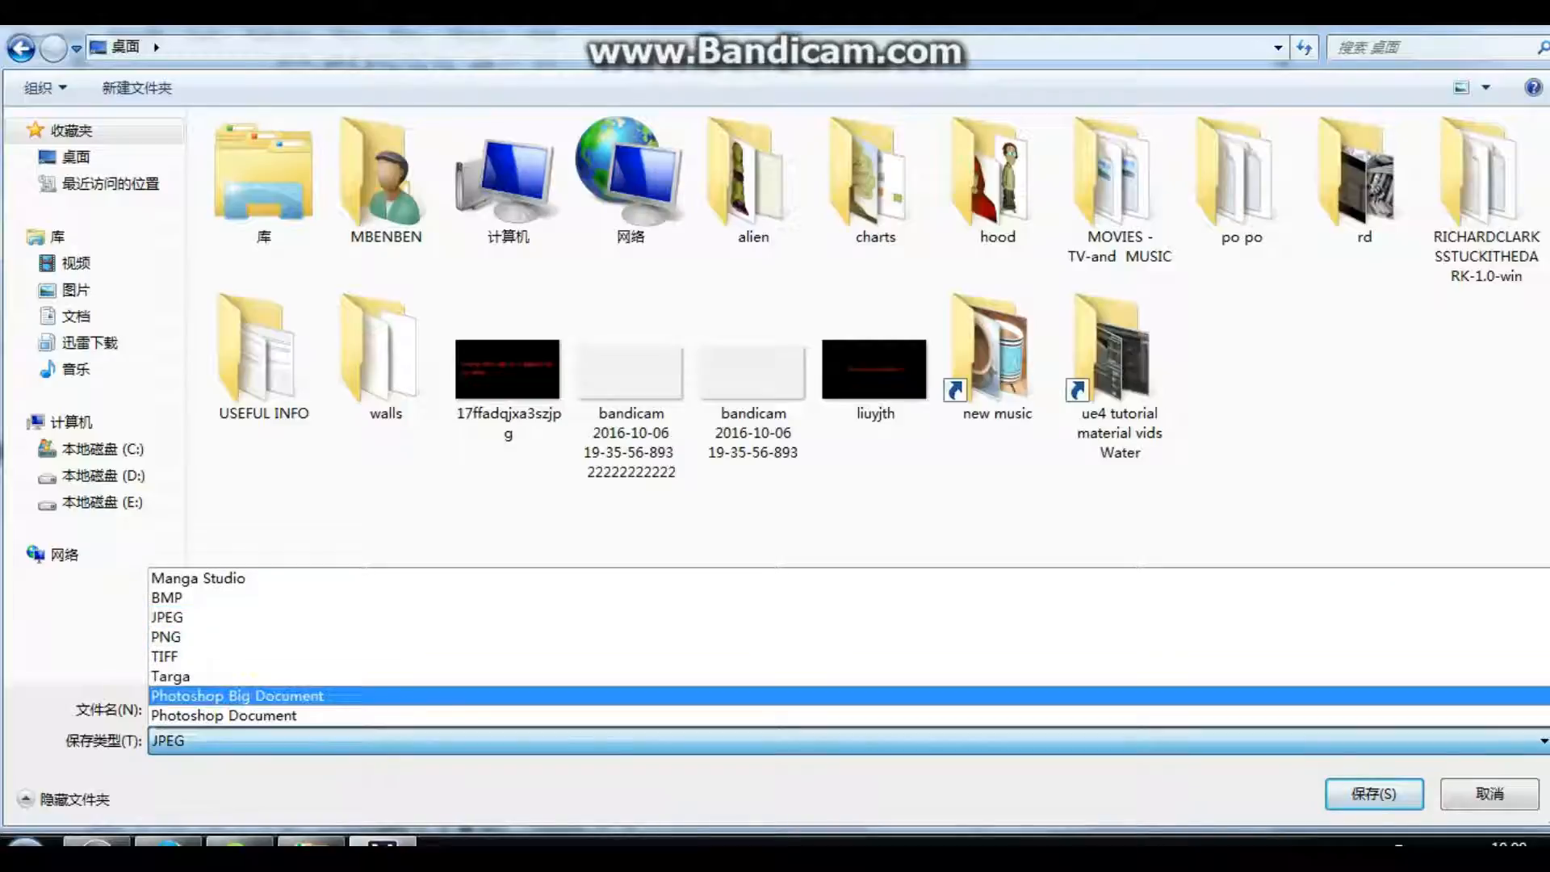
click(171, 637)
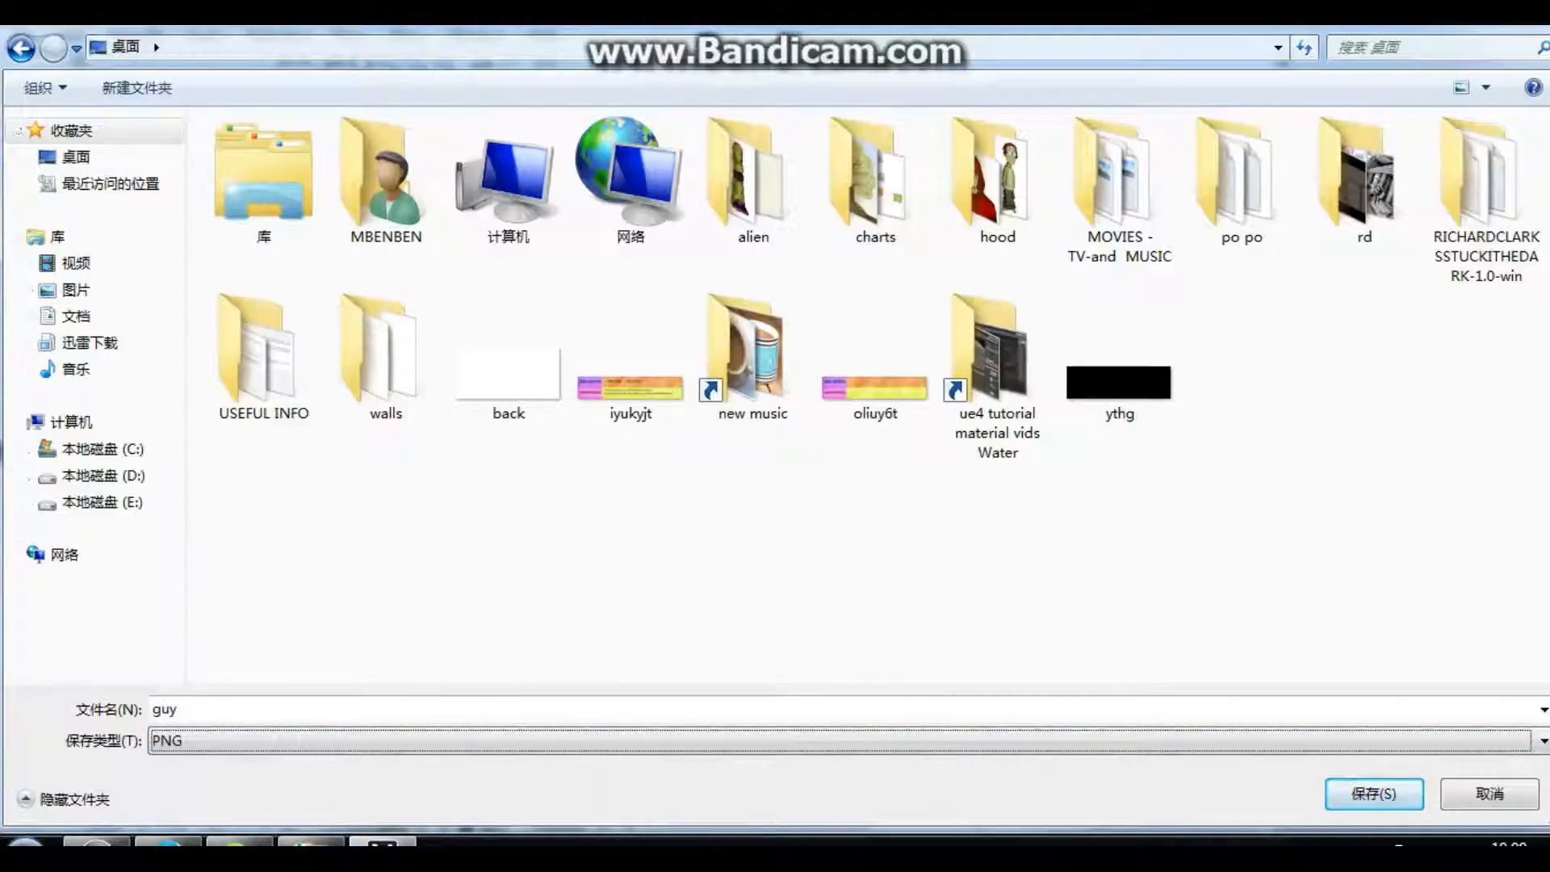
click(1374, 794)
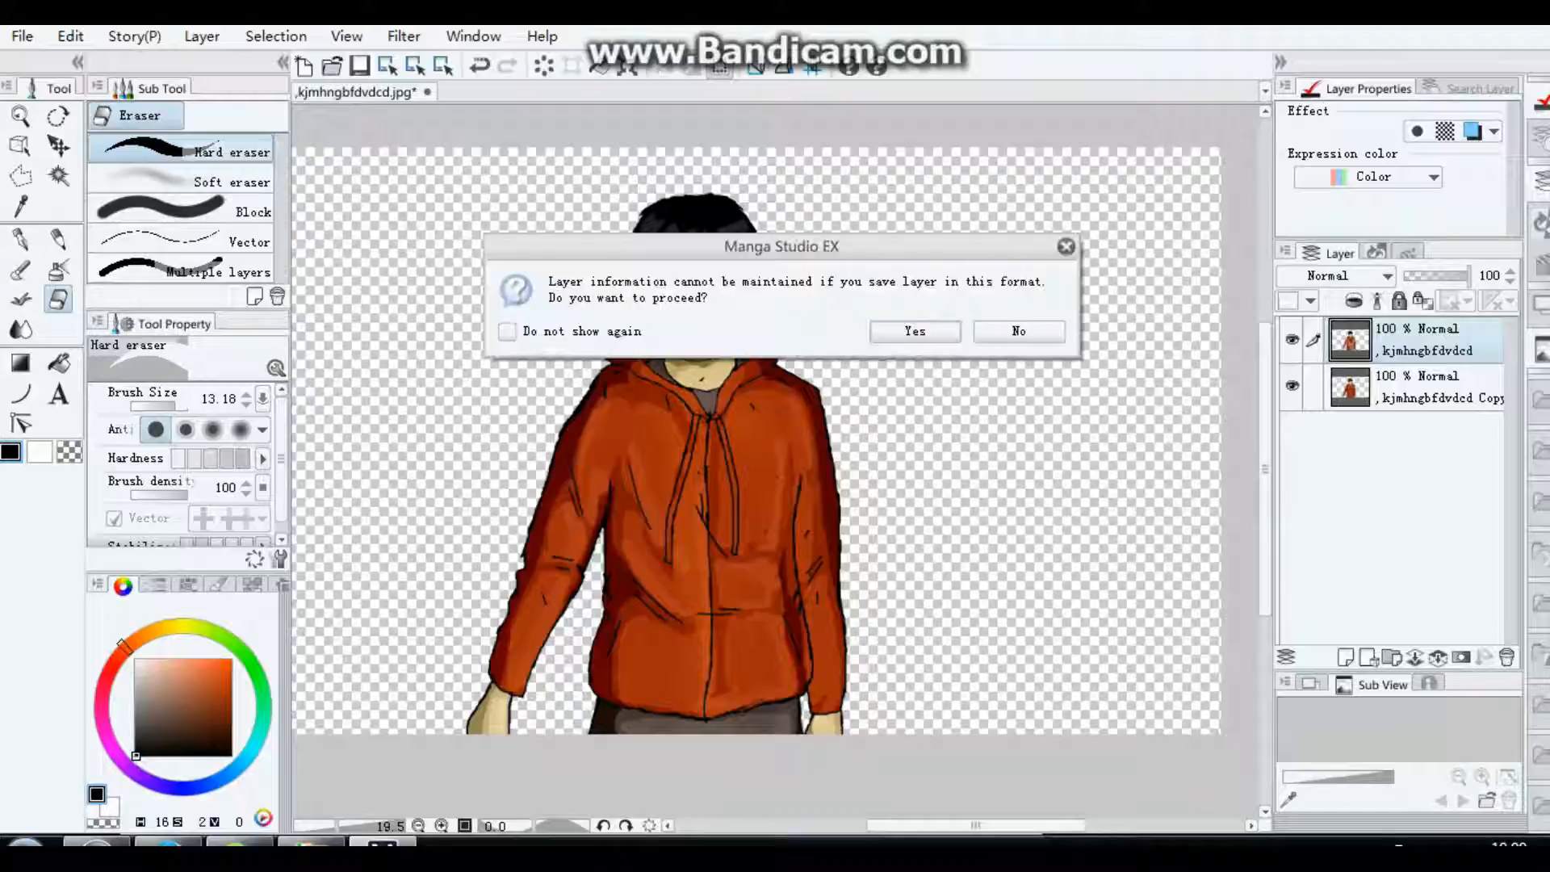
click(915, 331)
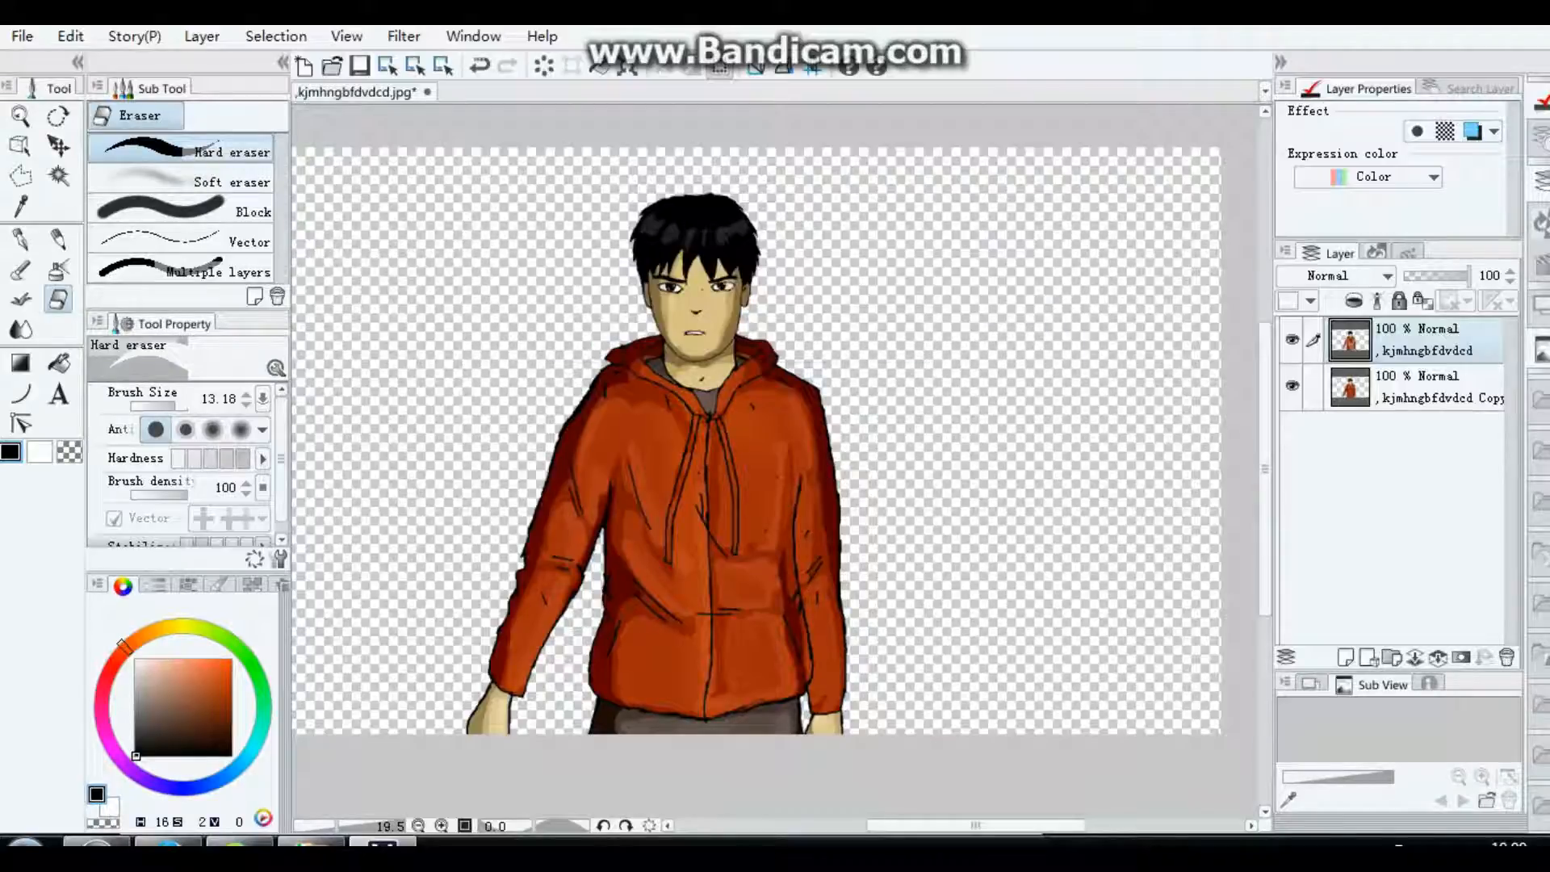